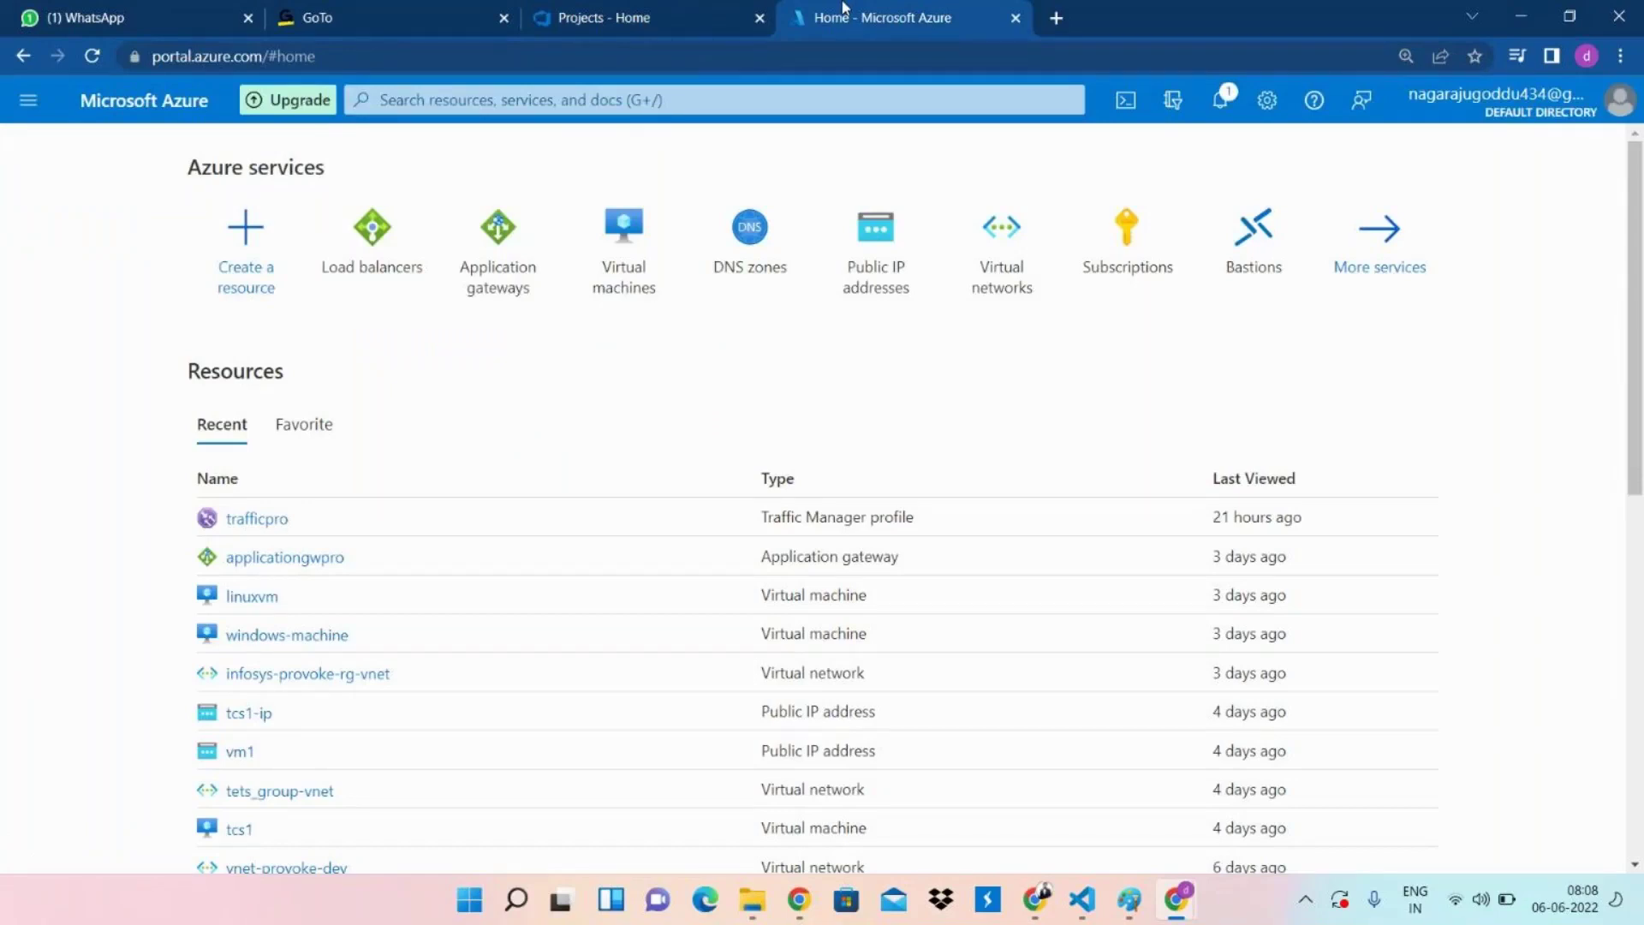
Search the portal for "storage" and open the Storage accounts service.
{"action": "left_click", "coordinate": [576, 99]}
{"action": "type", "text": "s"}
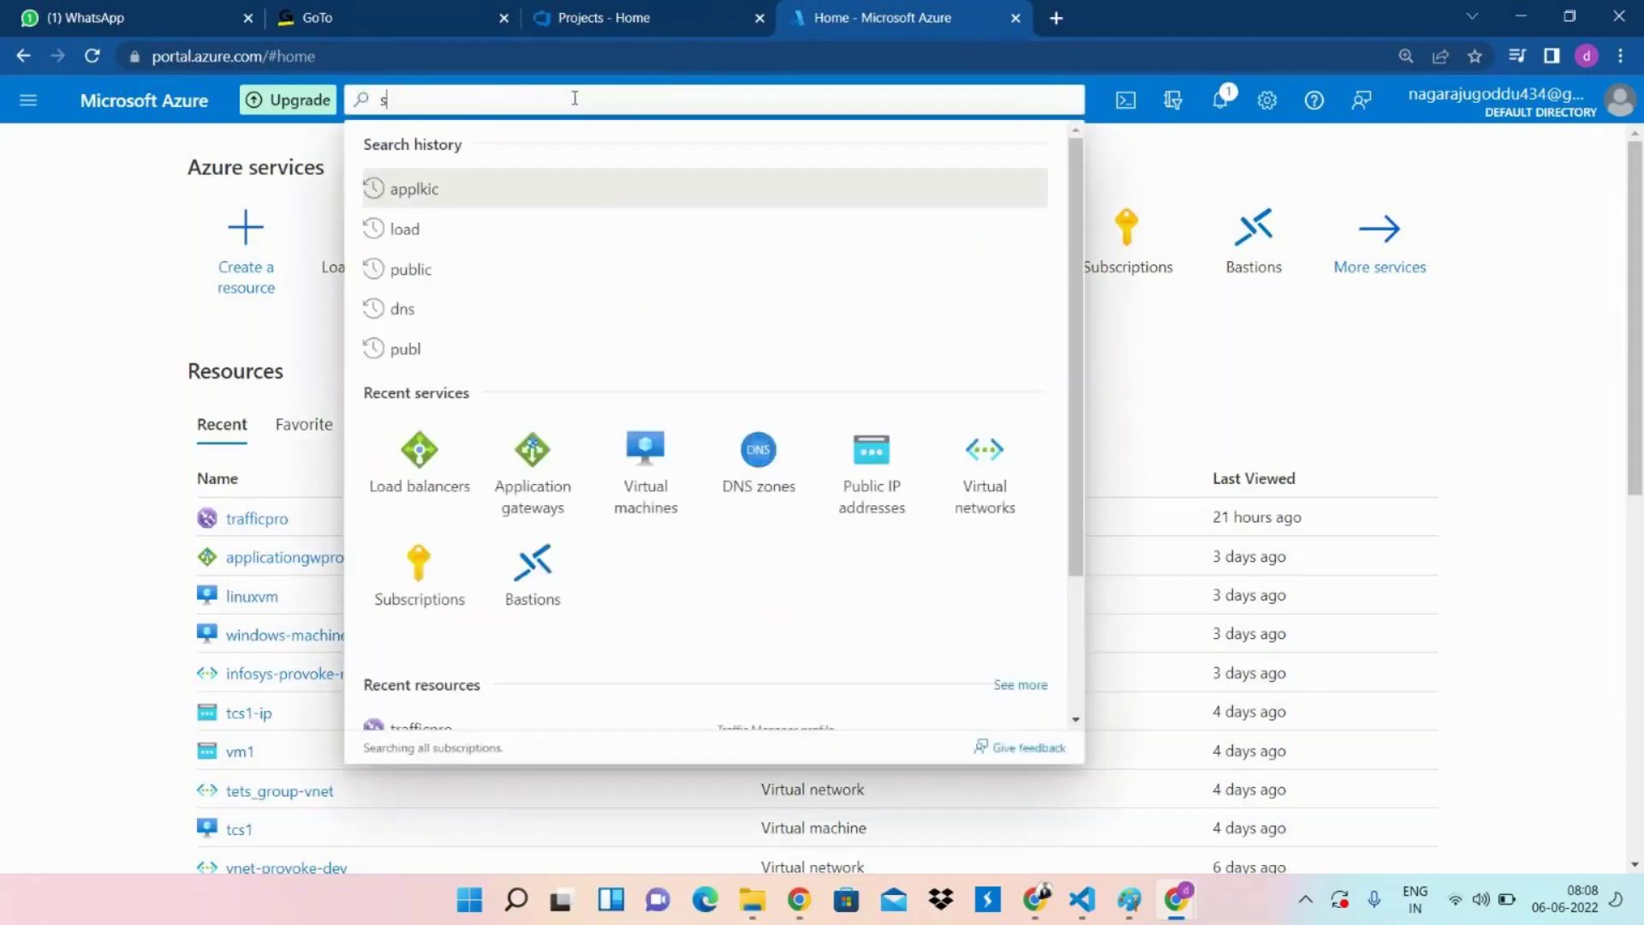
{"action": "type", "text": "torage"}
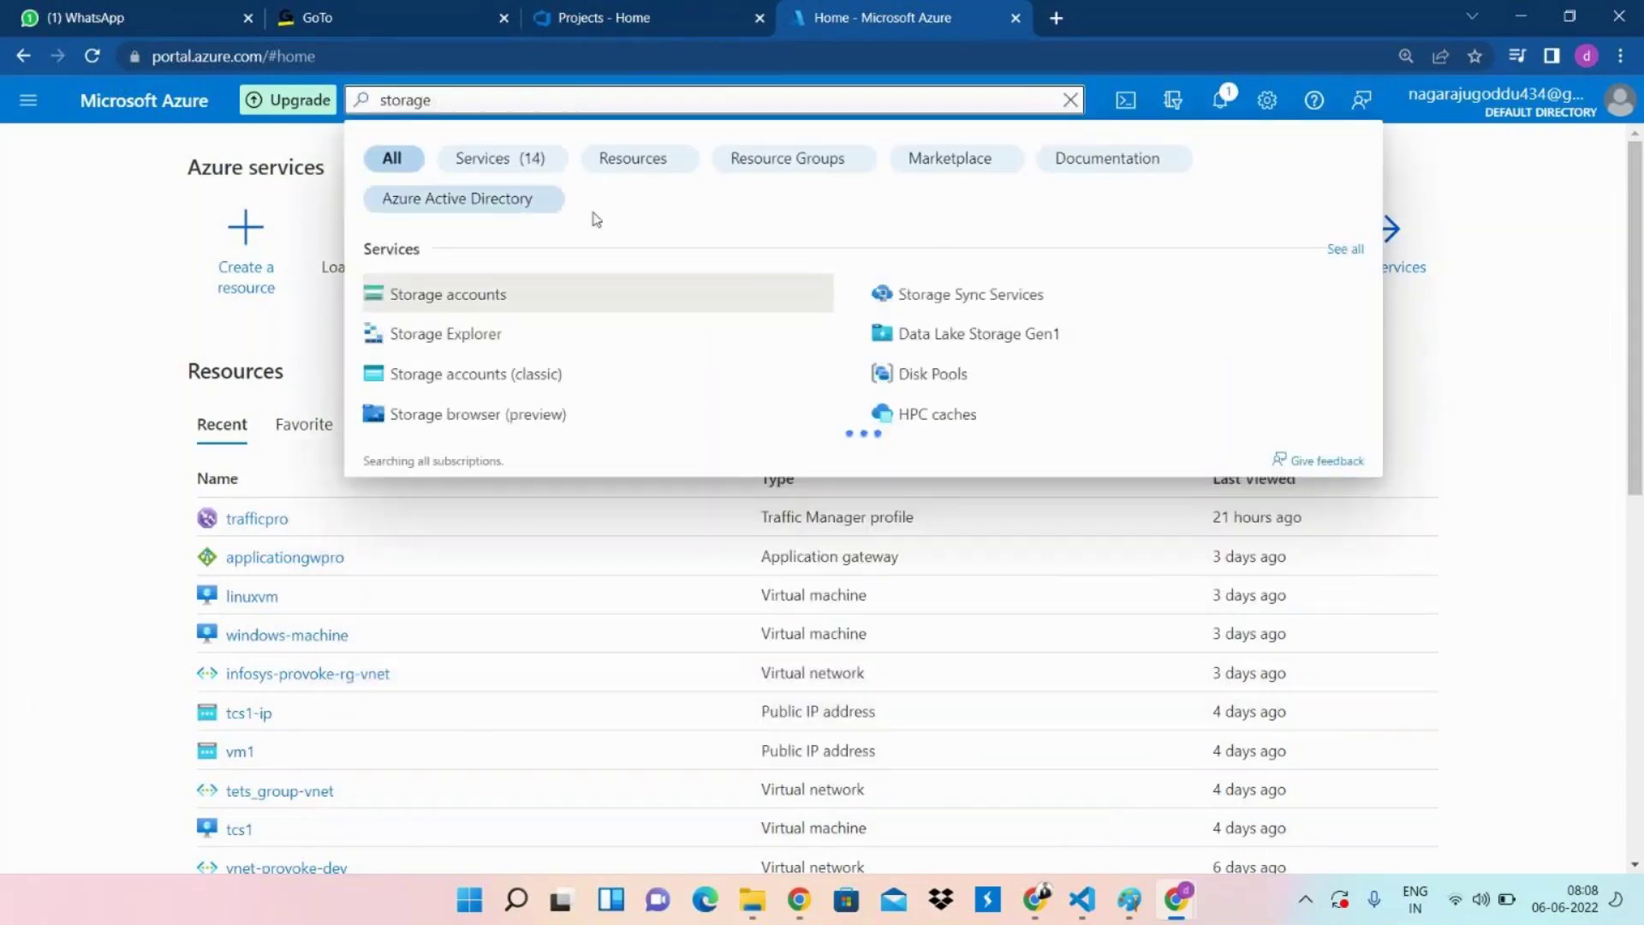
{"action": "left_click", "coordinate": [543, 299]}
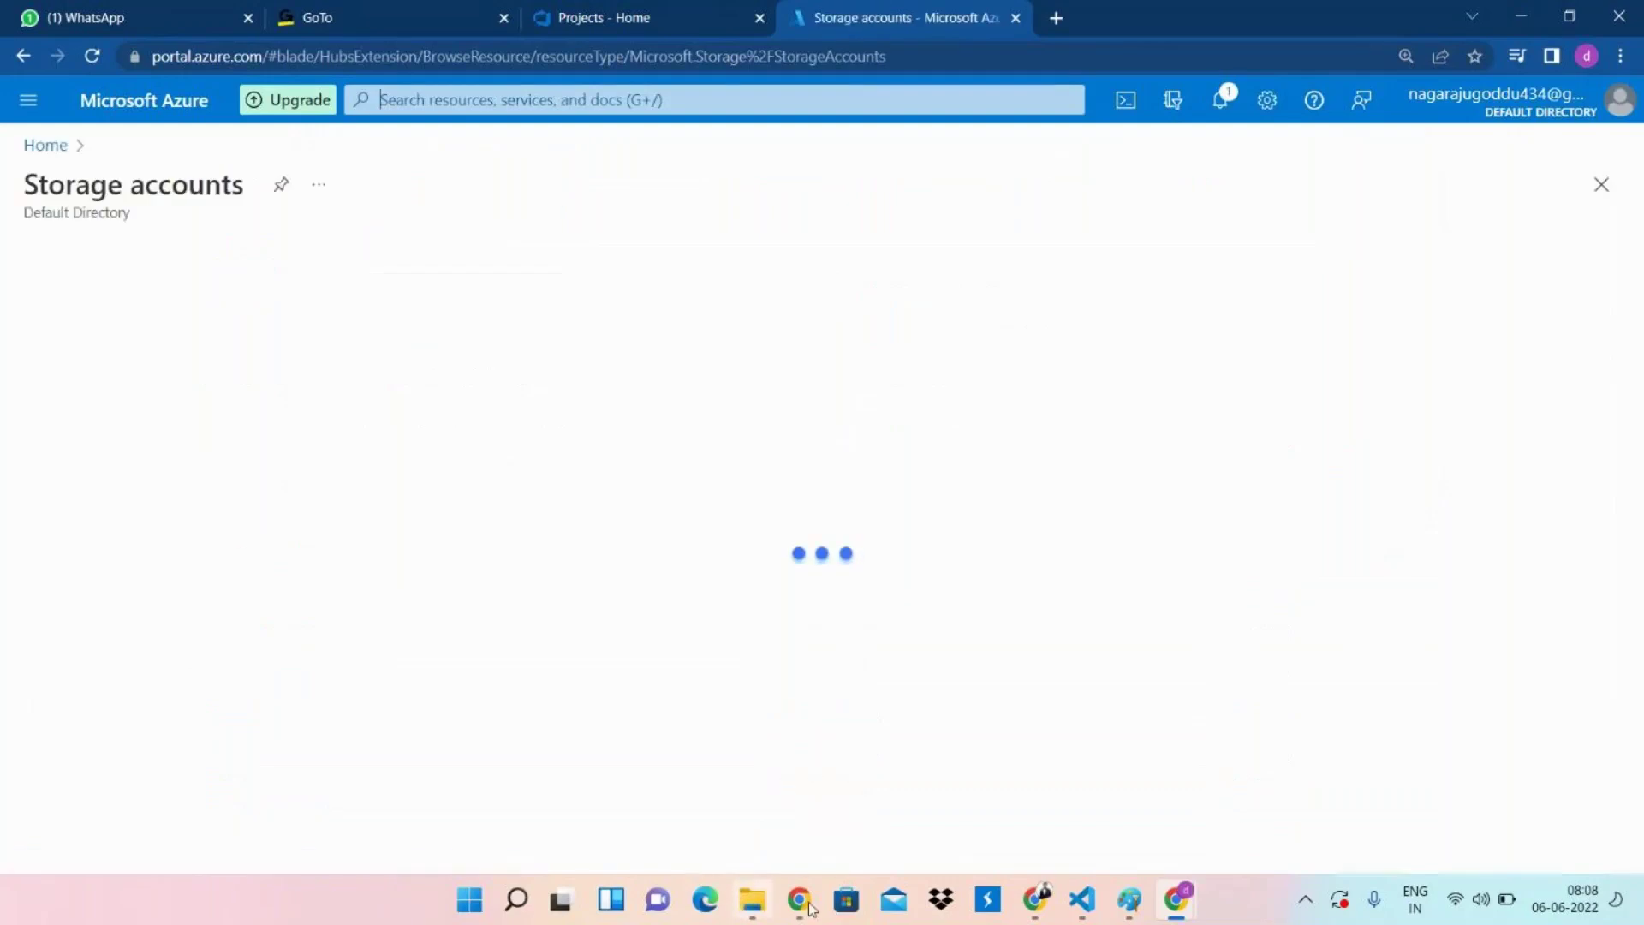
Launch Notepad, and open the form for creating a new storage account in the portal.
{"action": "left_click", "coordinate": [524, 909]}
{"action": "type", "text": "note"}
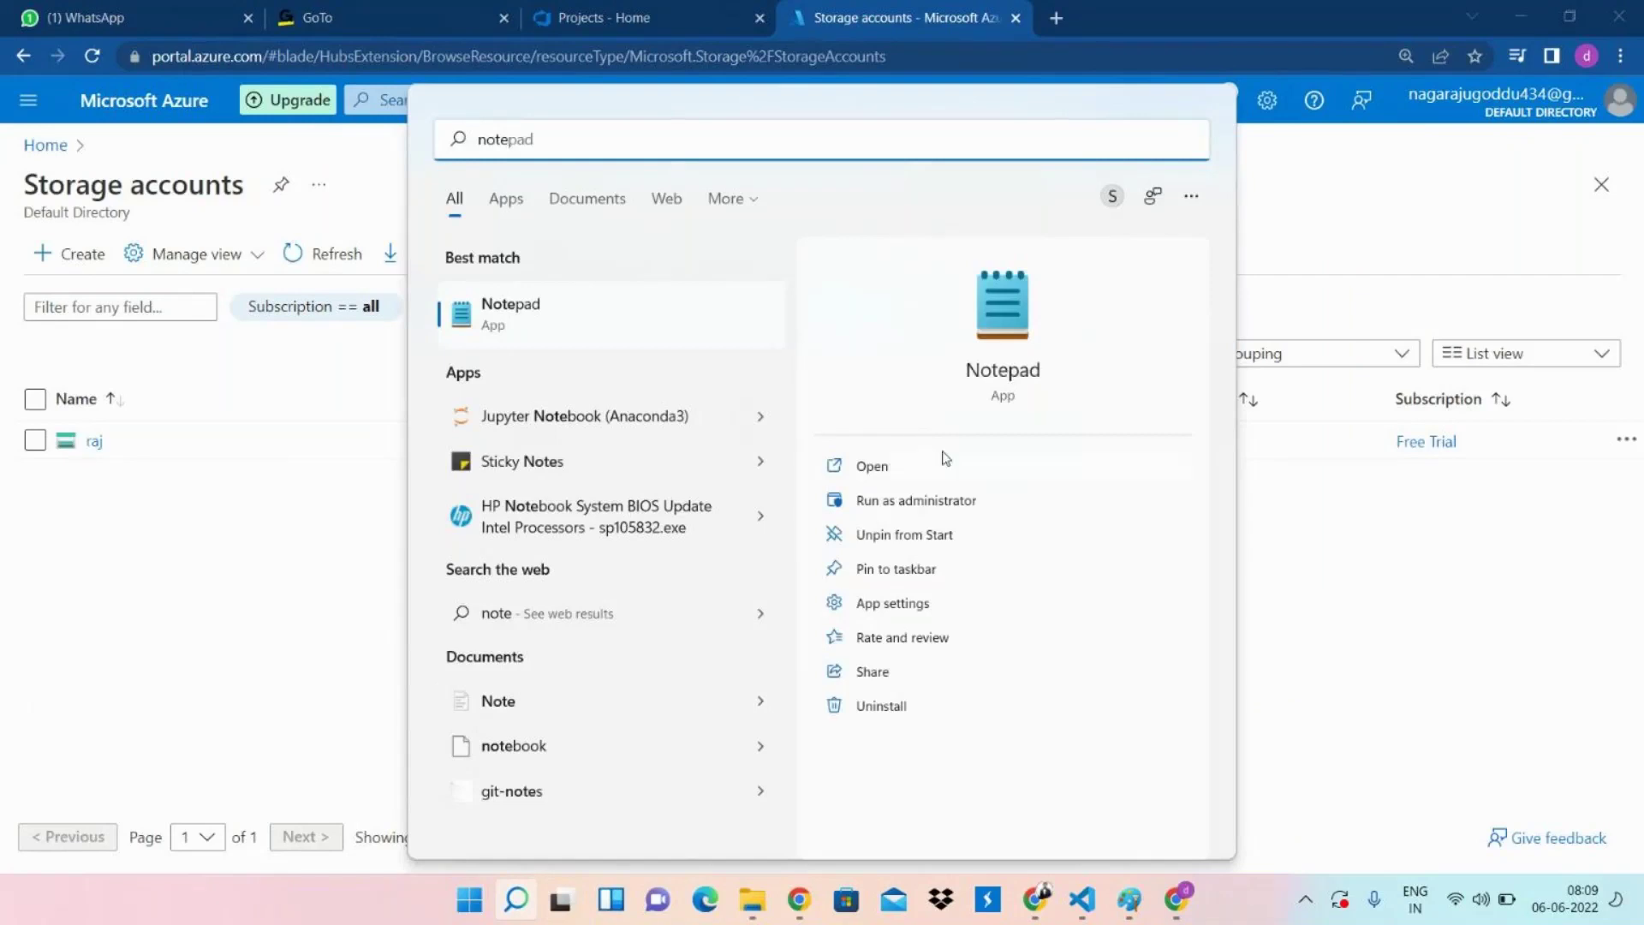
{"action": "left_click", "coordinate": [874, 467]}
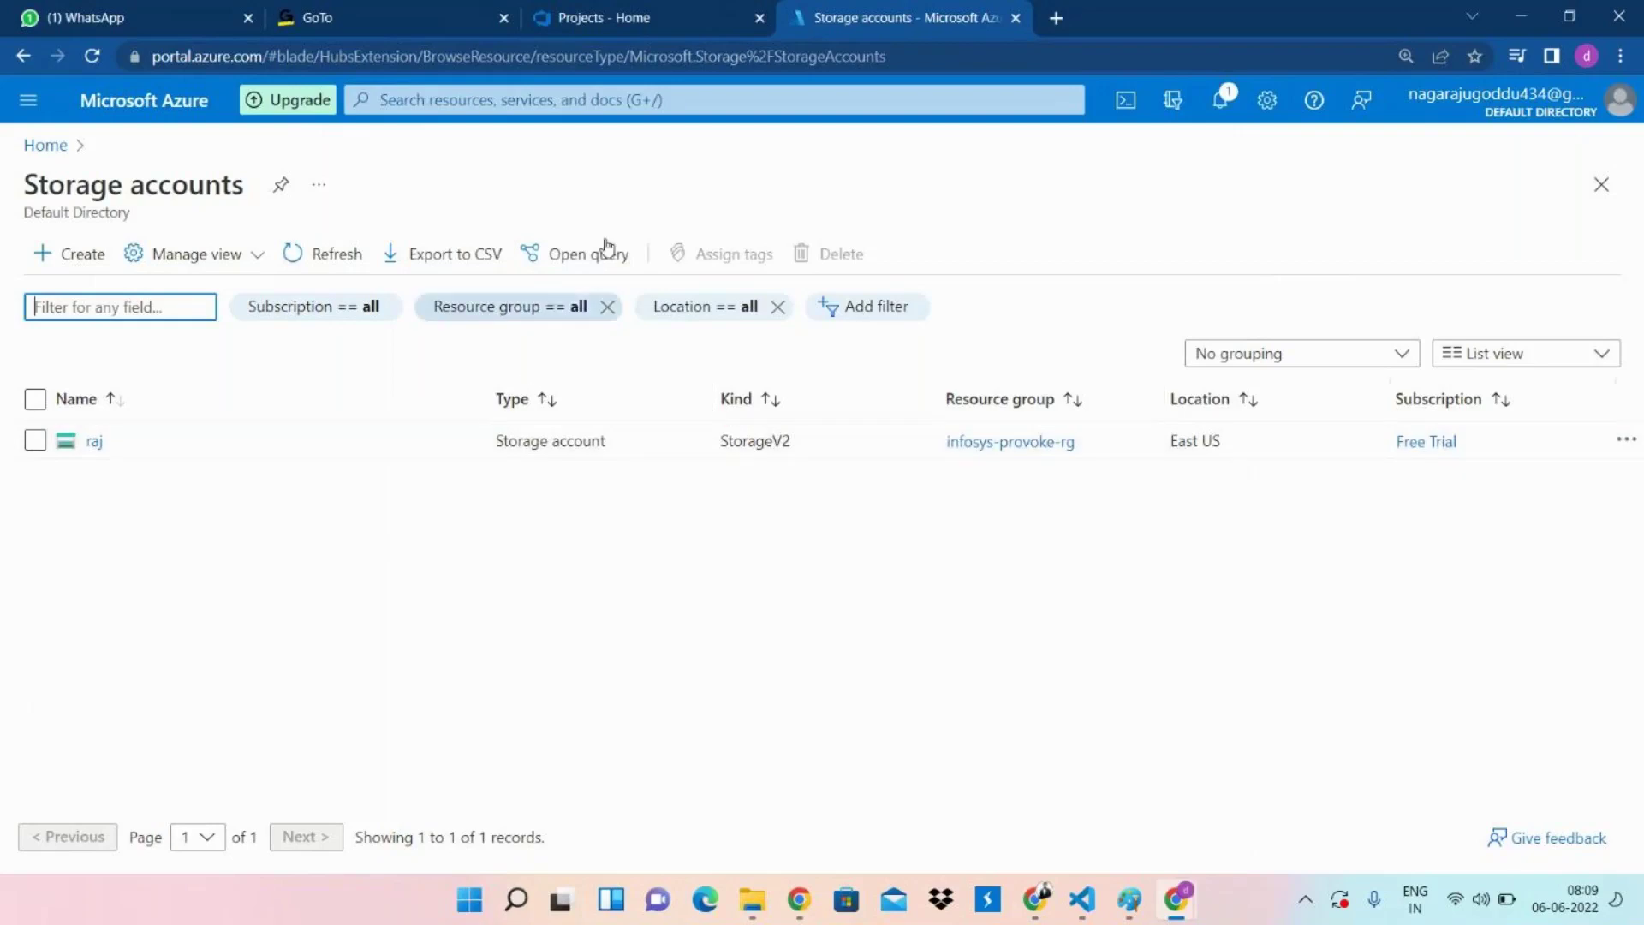
{"action": "left_click", "coordinate": [40, 259]}
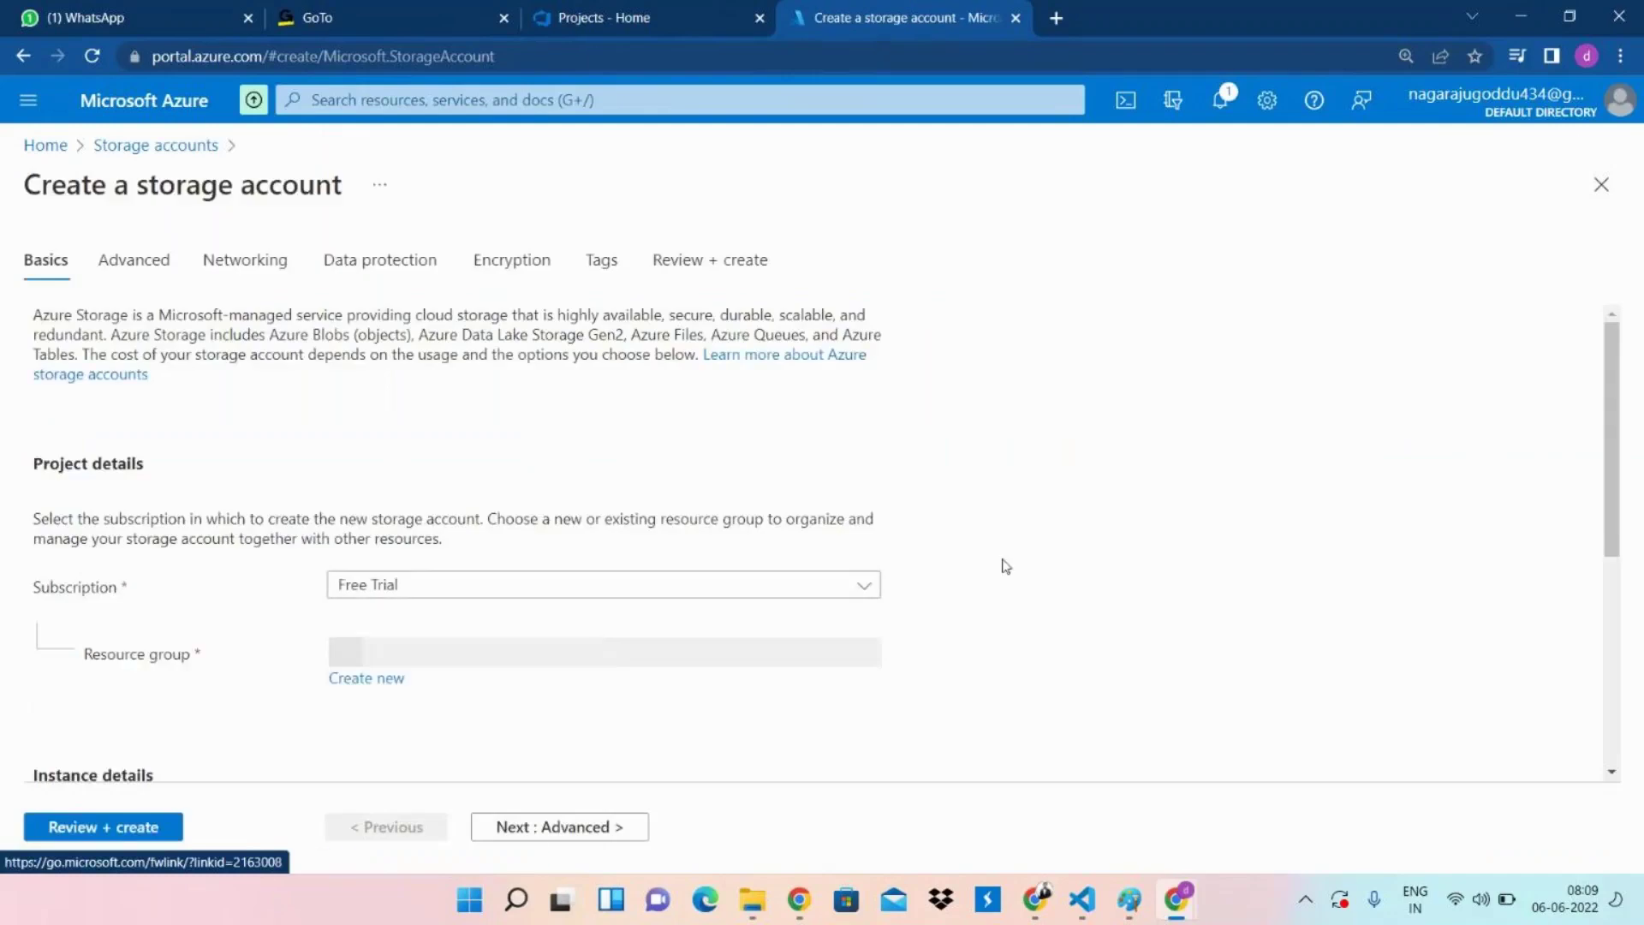
Write the heading "Storage account:" in the empty Notepad note, enlarge its text to 120%, and minimize the note.
{"action": "left_click", "coordinate": [517, 899]}
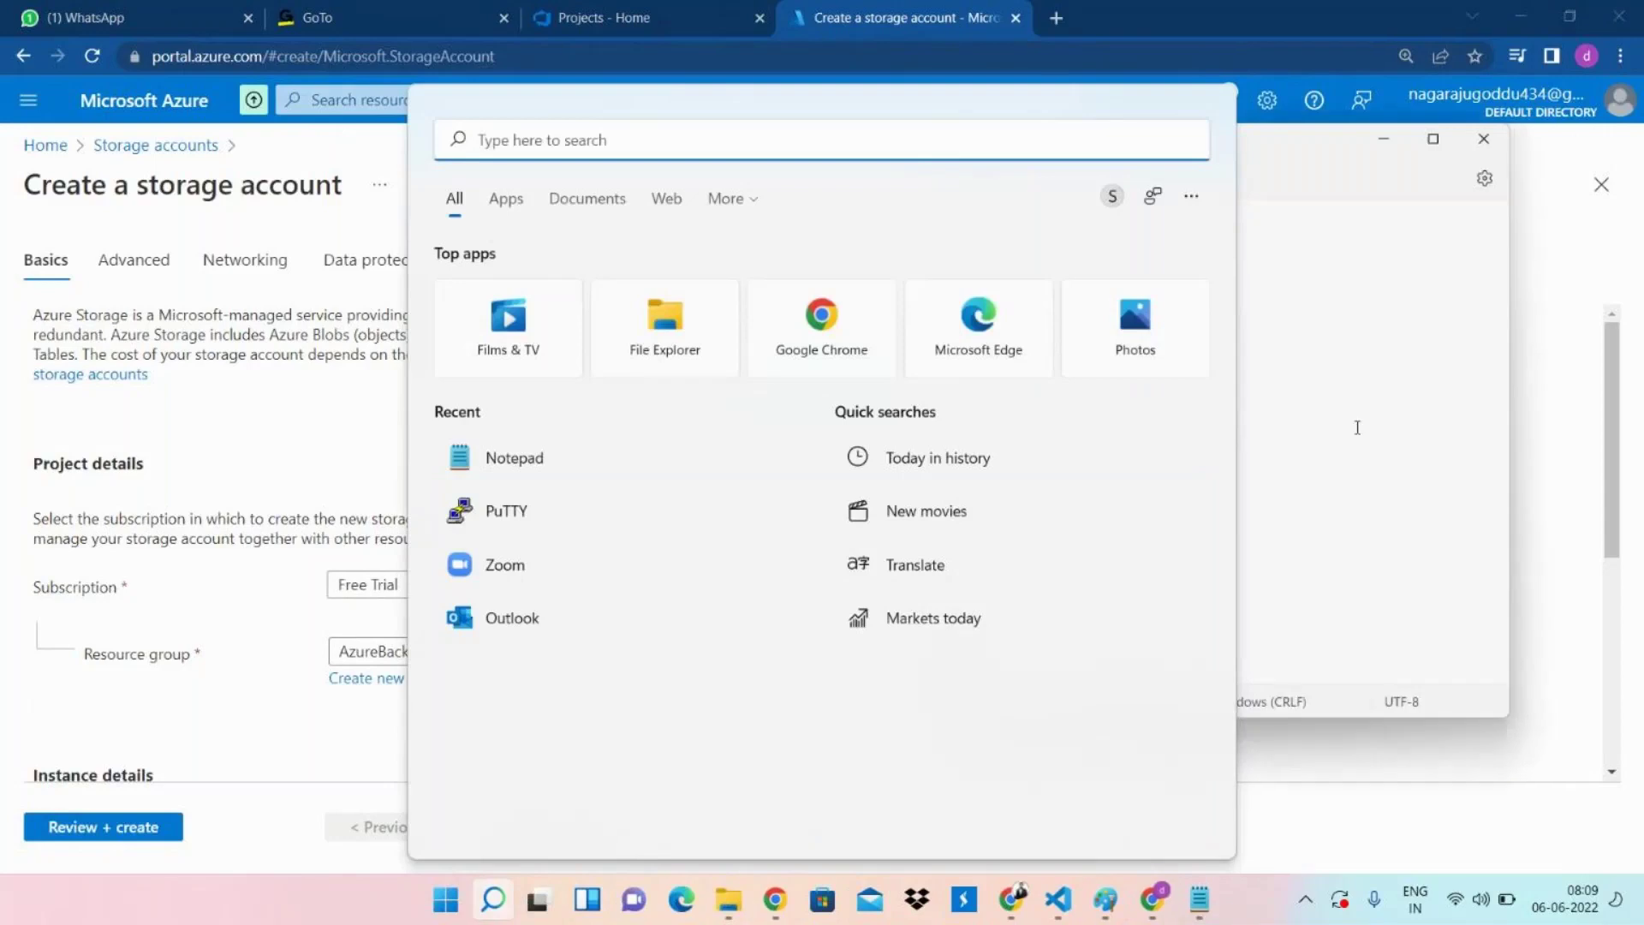
{"action": "left_click", "coordinate": [1357, 427]}
{"action": "type", "text": "st"}
{"action": "type", "text": "o"}
{"action": "type", "text": "rage axc"}
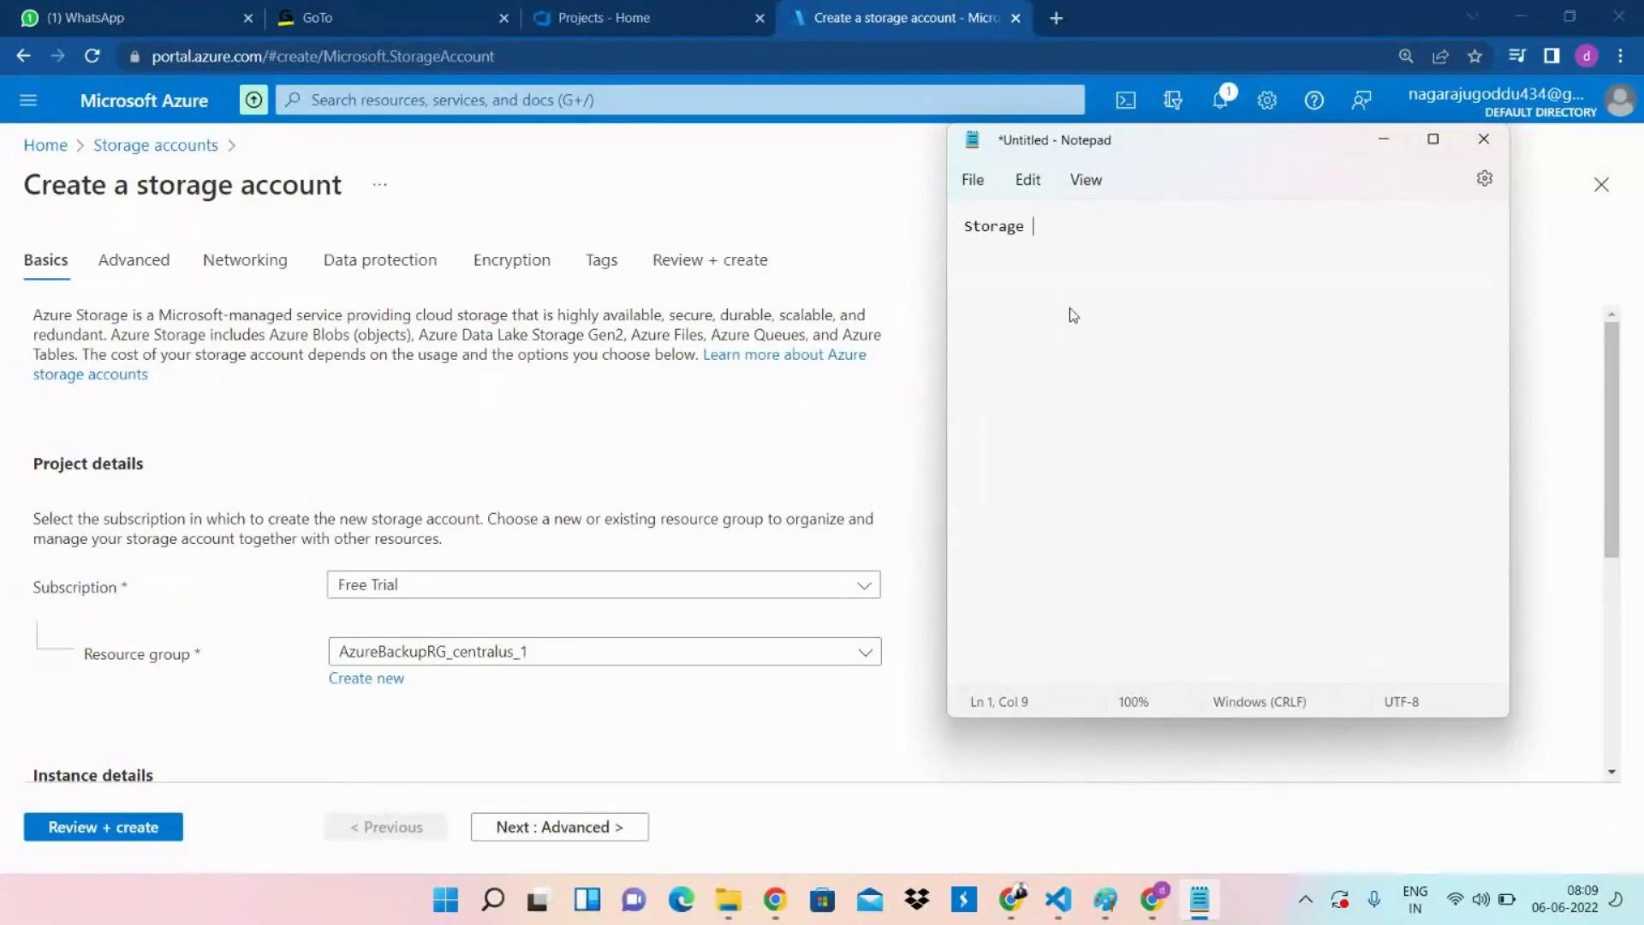
{"action": "key", "text": "BackSpace"}
{"action": "key", "text": "BackSpace"}
{"action": "type", "text": "ccount"}
{"action": "key", "text": "ctrl+plus"}
{"action": "key", "text": "ctrl+plus"}
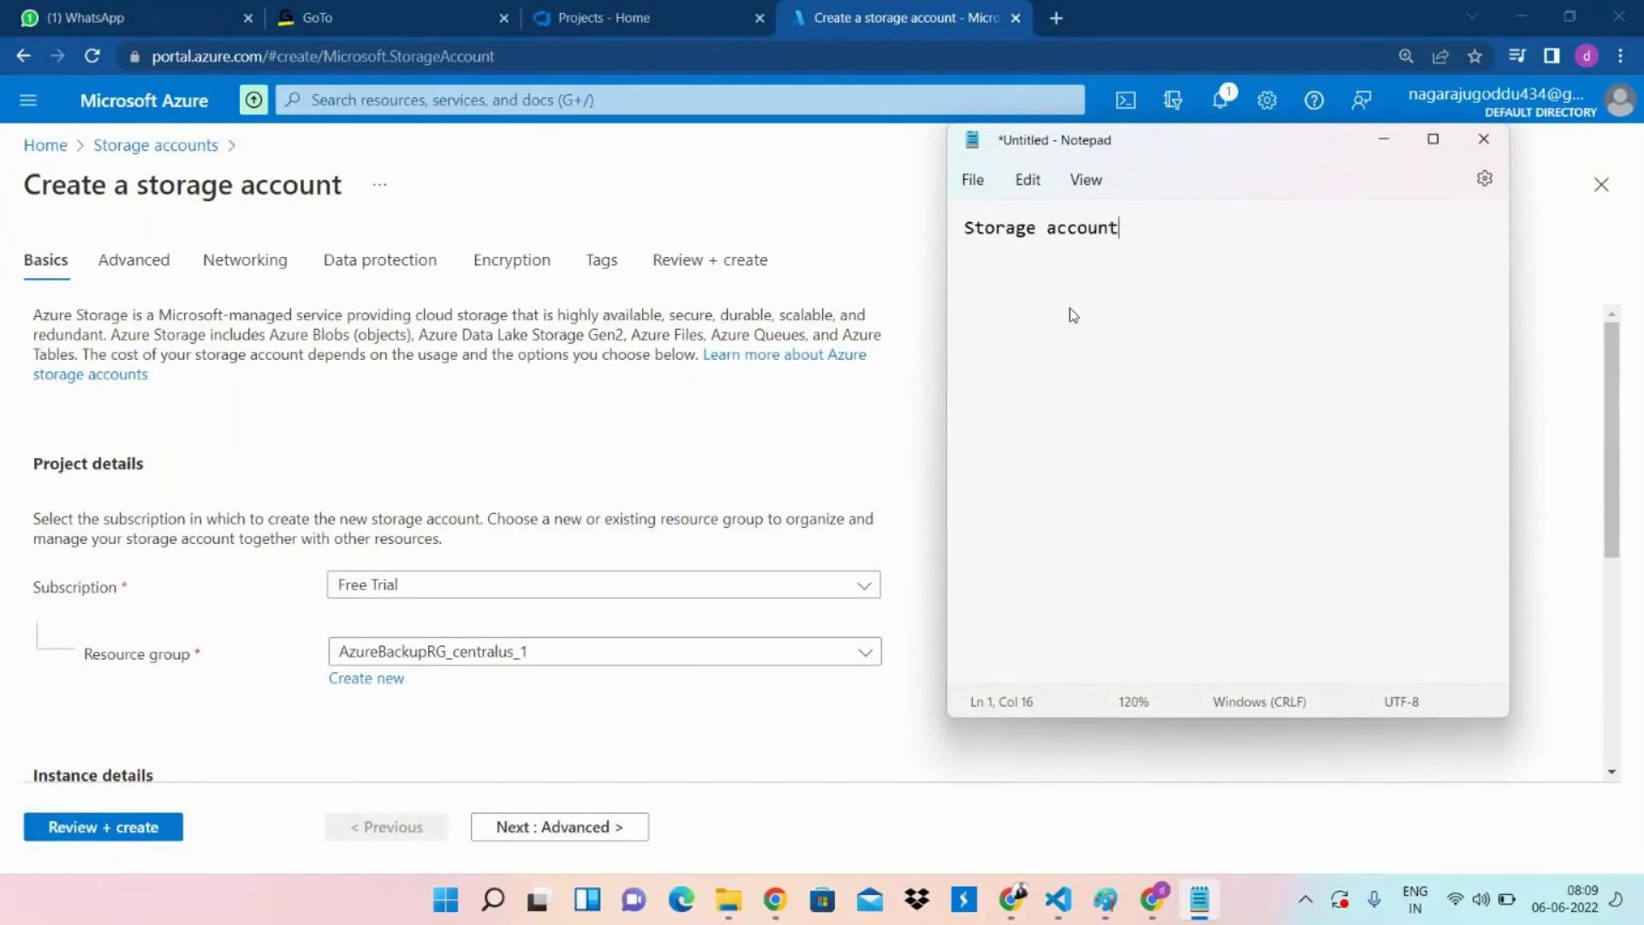
{"action": "left_click", "coordinate": [1381, 140]}
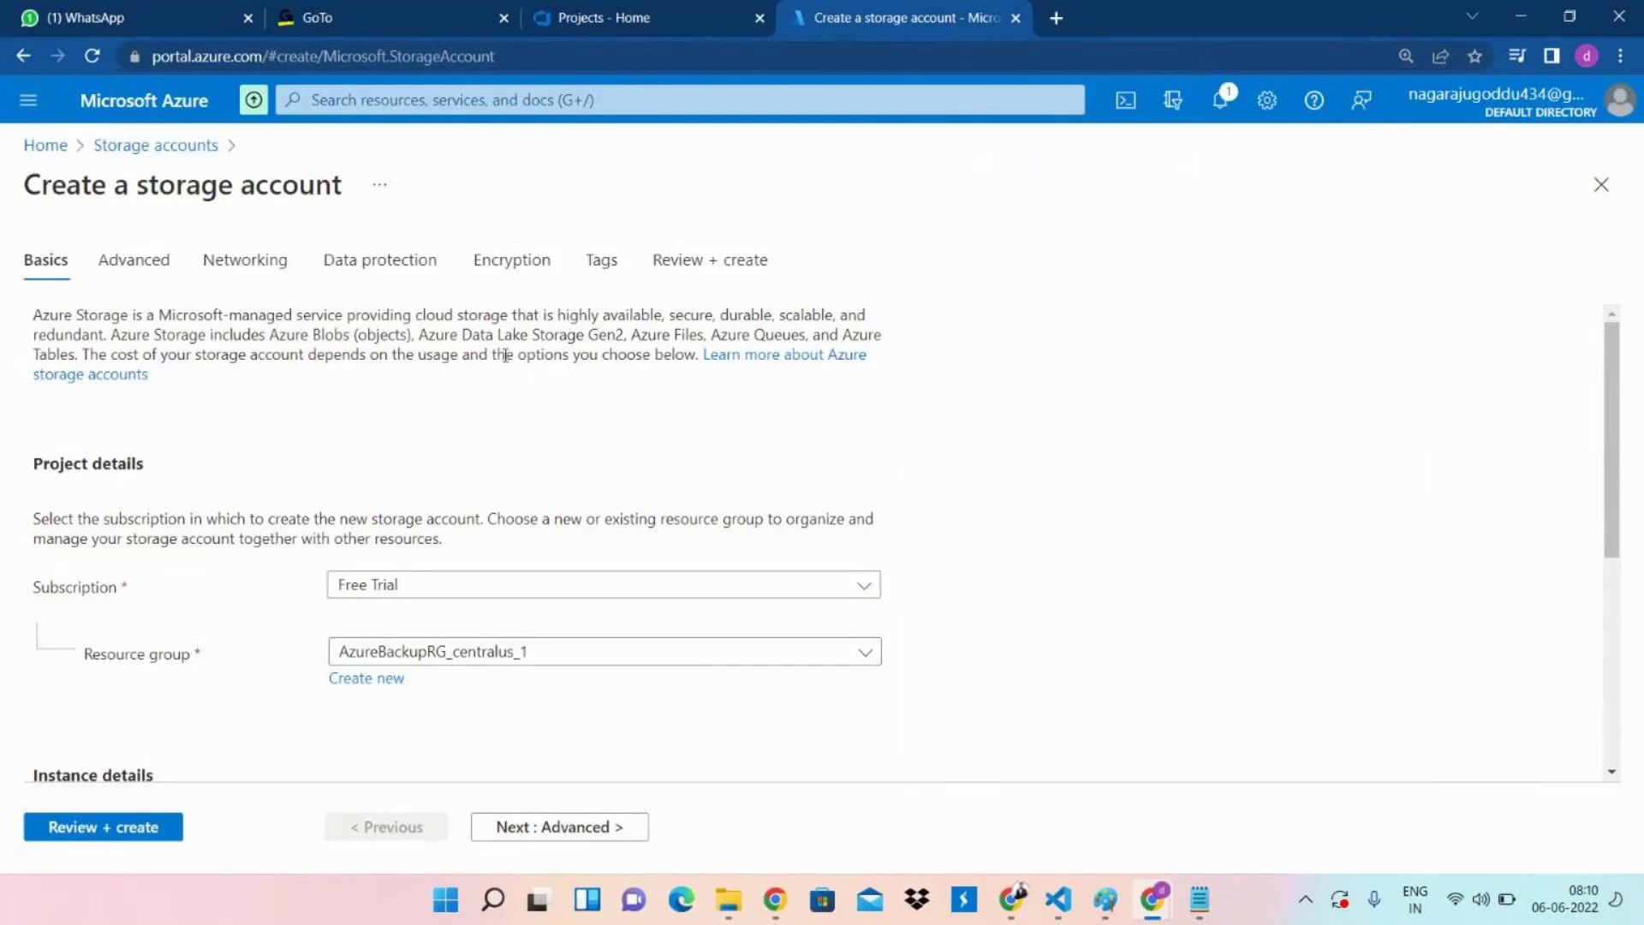
Open the linked documentation about Azure storage accounts and read the introduction's statement on HTTP or HTTPS access.
{"action": "left_click", "coordinate": [745, 357]}
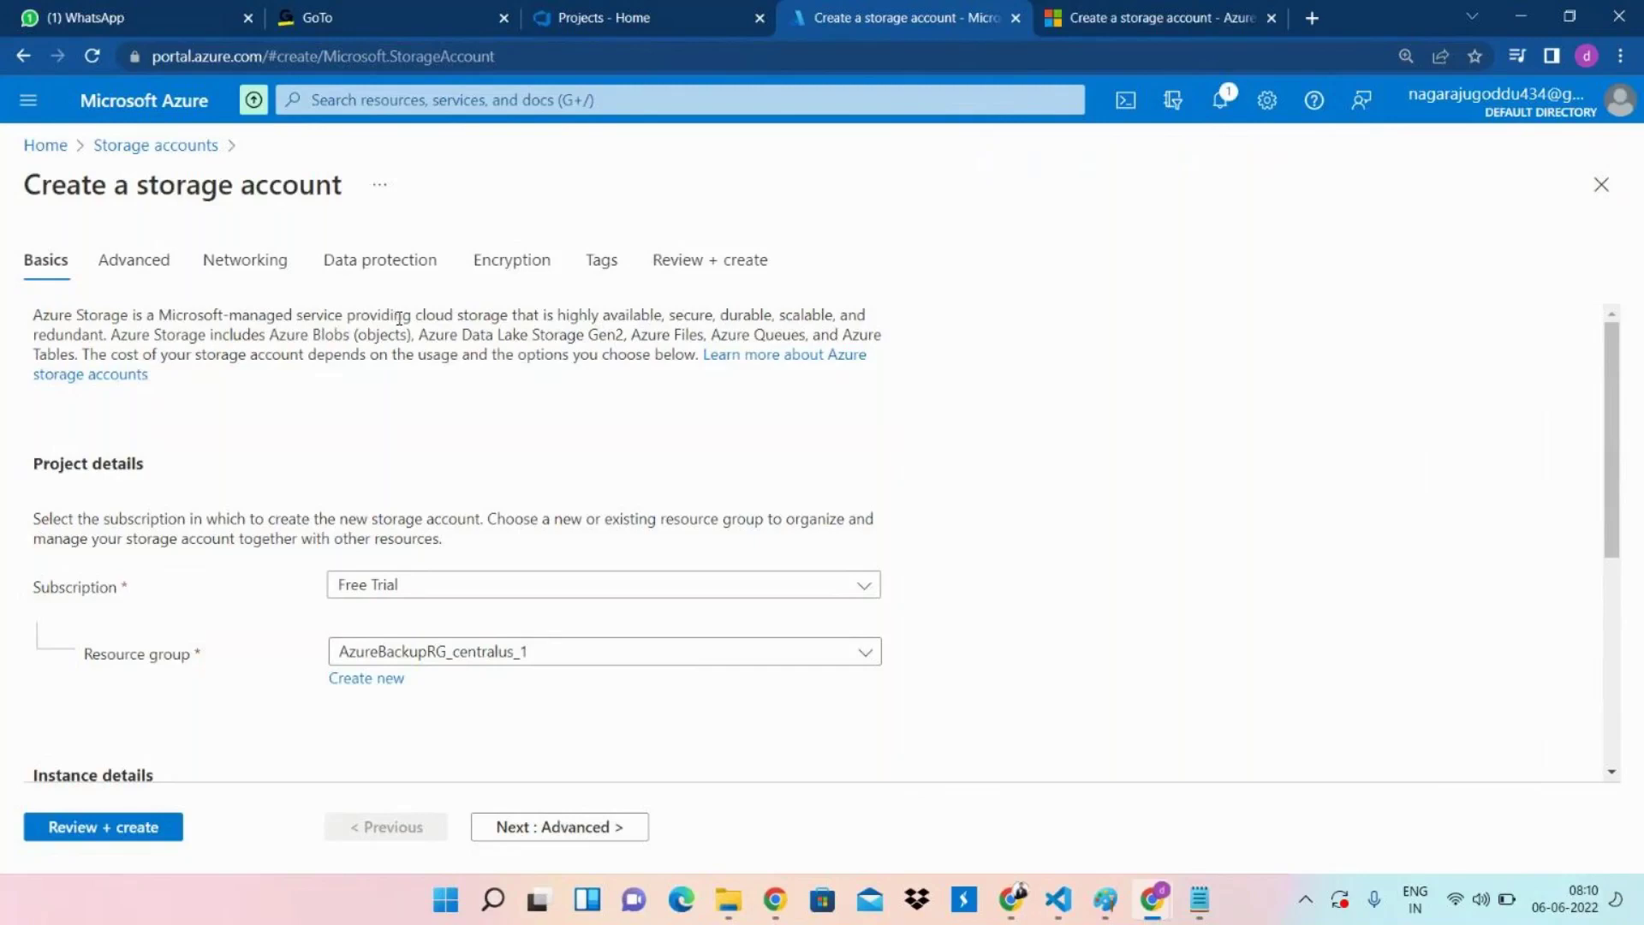
{"action": "left_click", "coordinate": [1116, 17]}
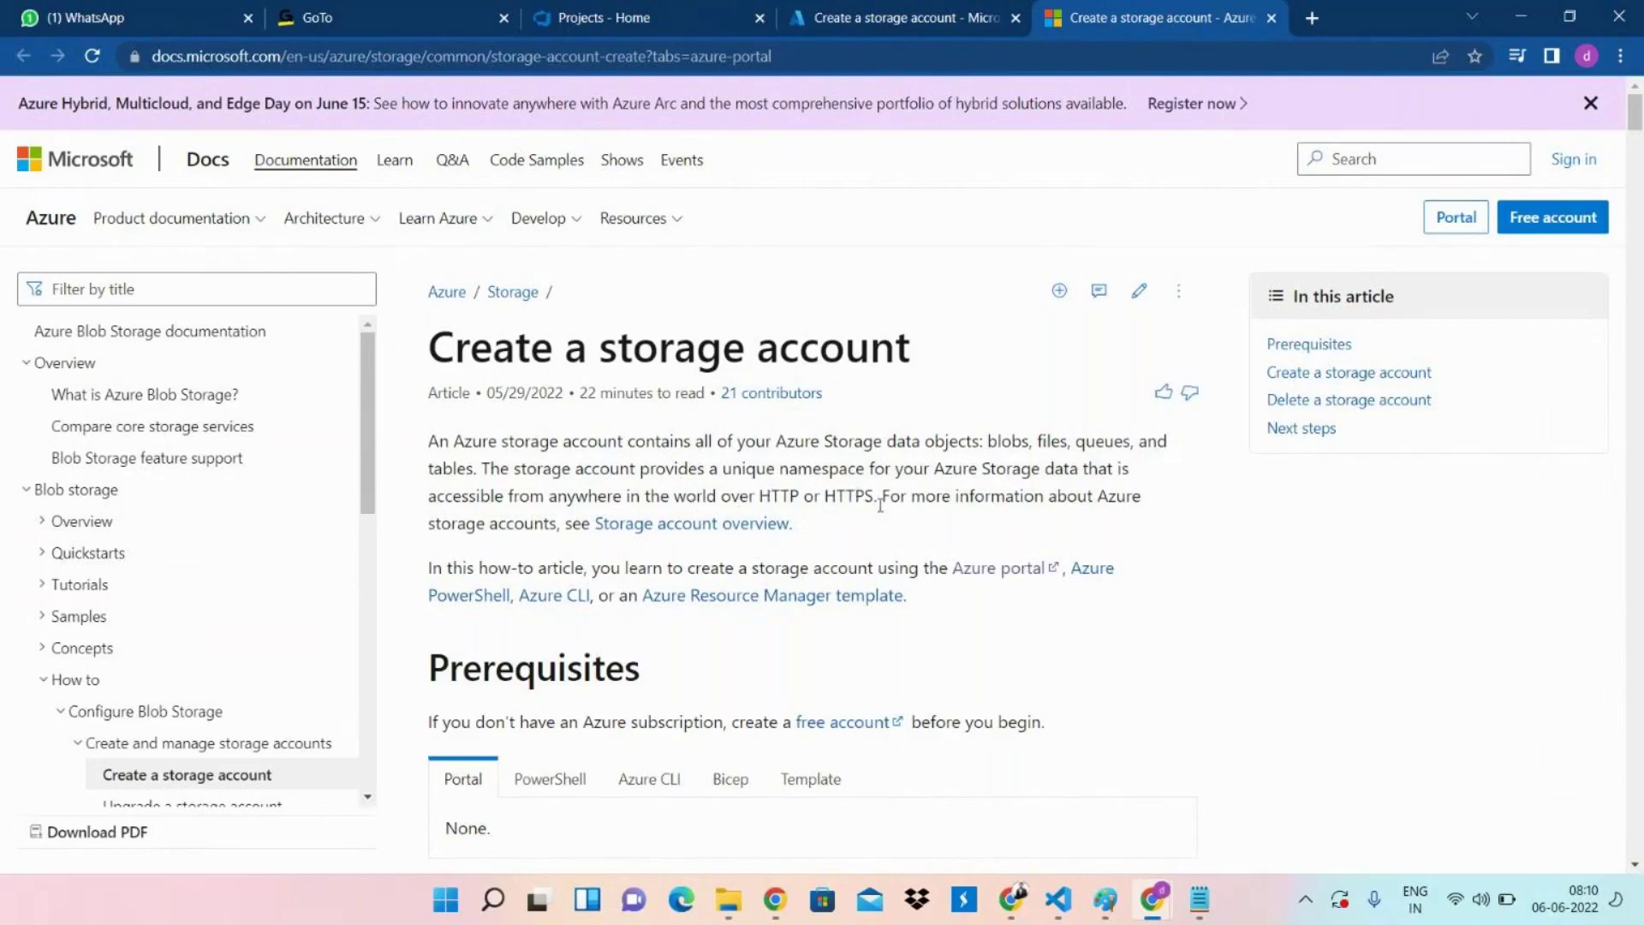
{"action": "left_click_drag", "start_coordinate": [879, 499], "coordinate": [761, 490]}
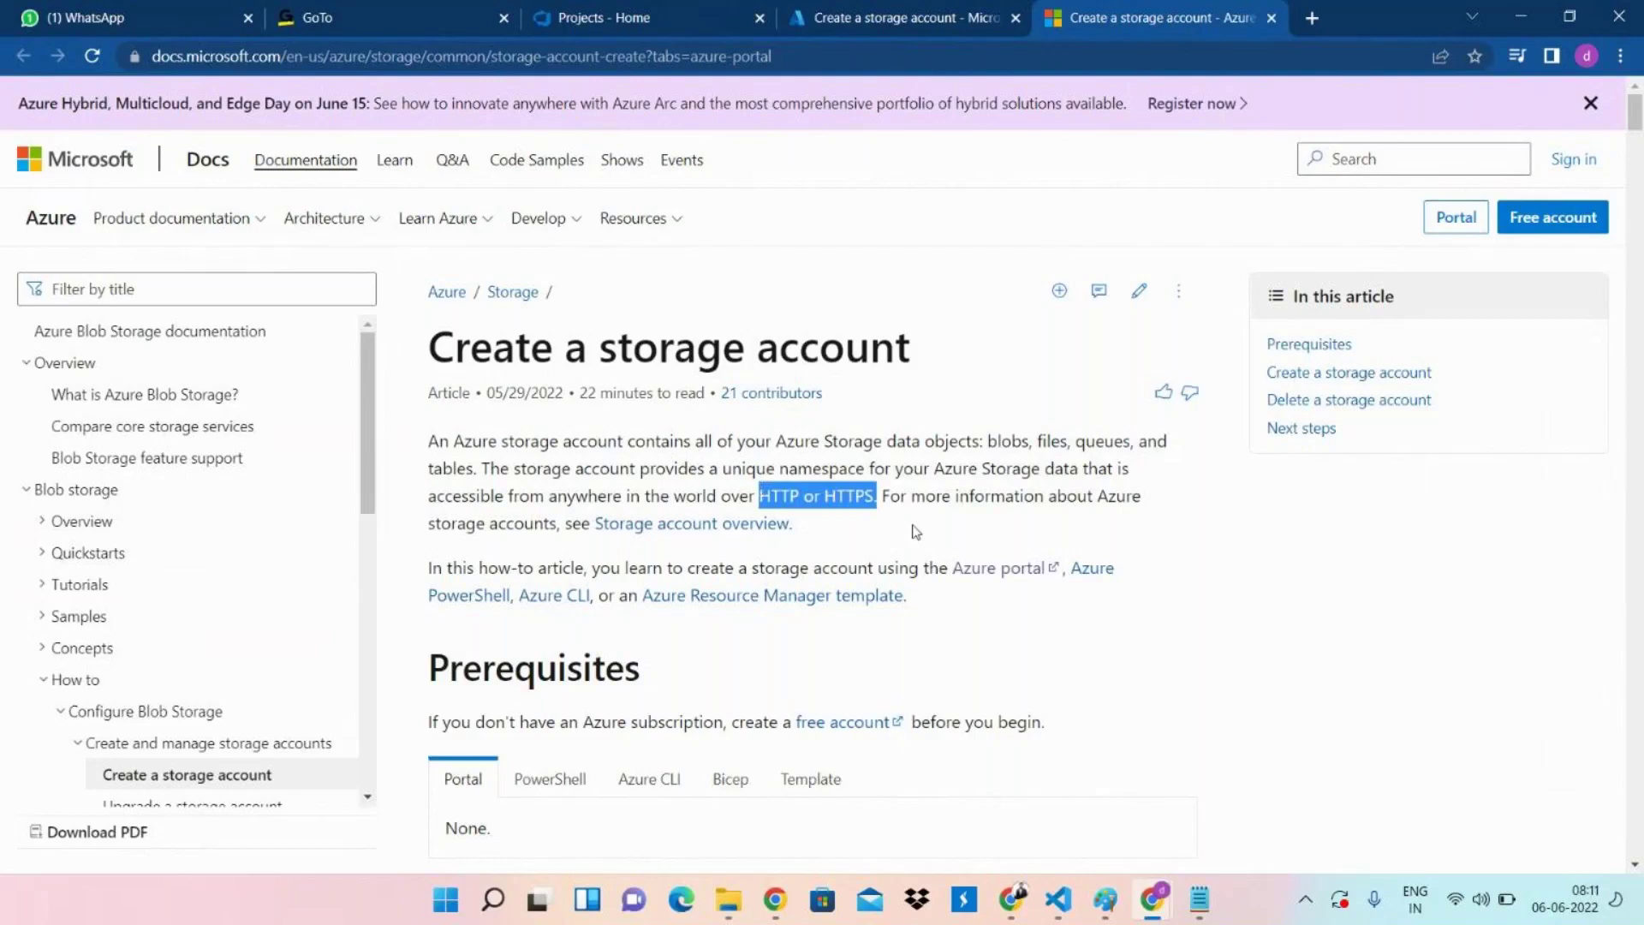
{"action": "left_click", "coordinate": [827, 535]}
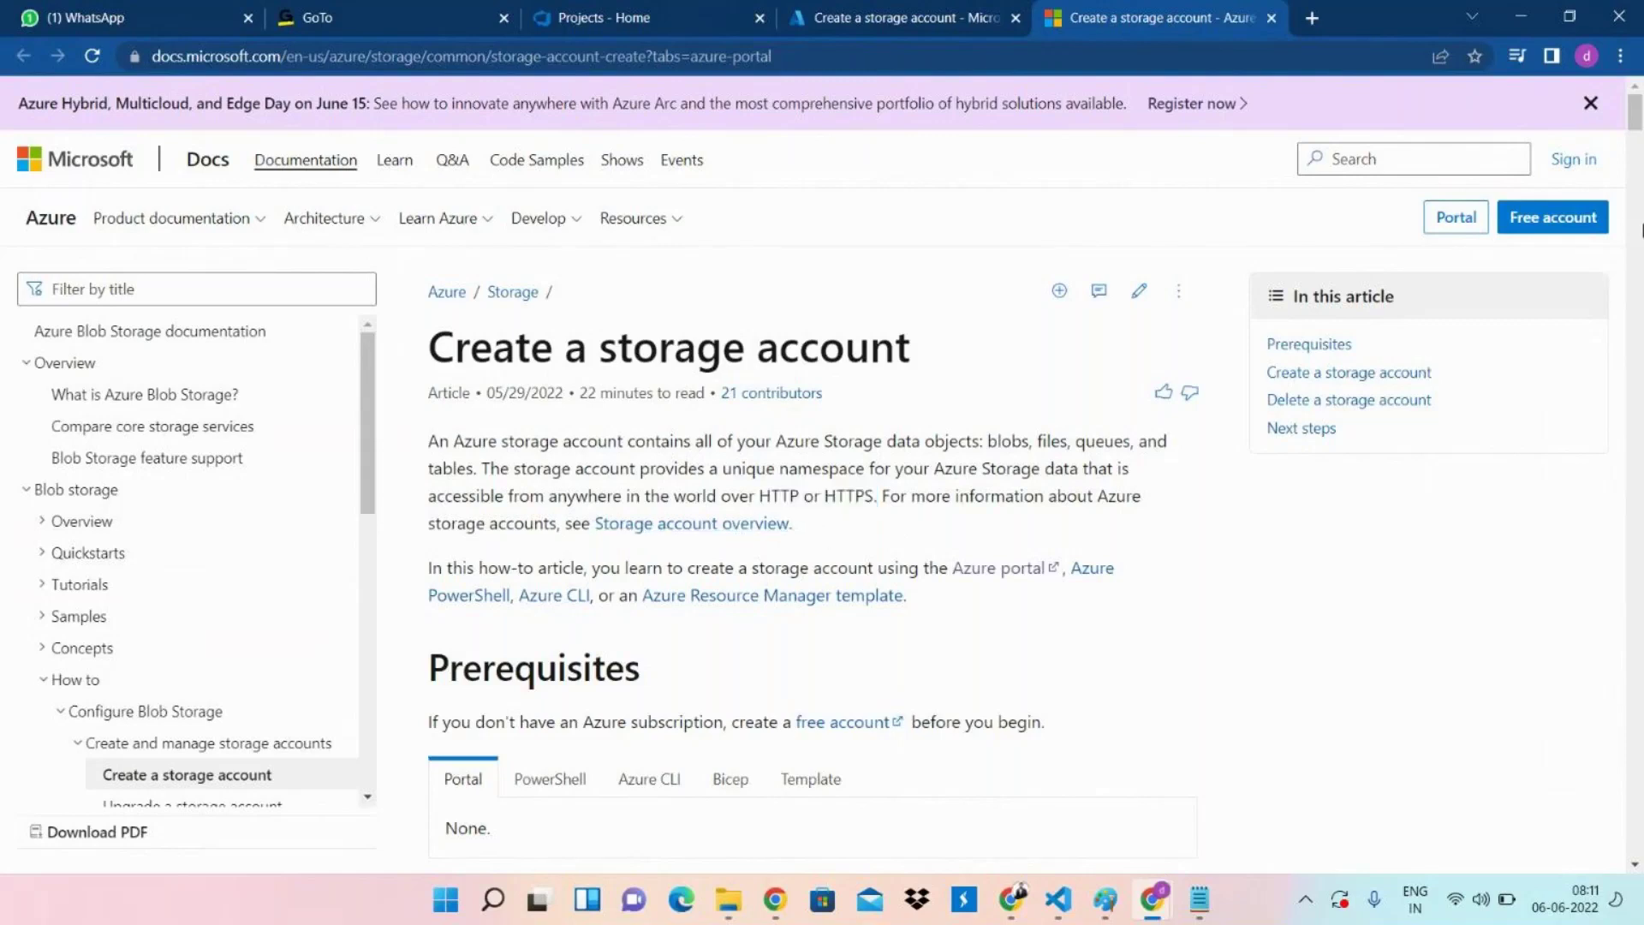
Copy the first two sentences under the article's "Create a storage account" section into the Notepad note after its heading.
{"action": "left_click_drag", "start_coordinate": [1635, 130], "coordinate": [1636, 173]}
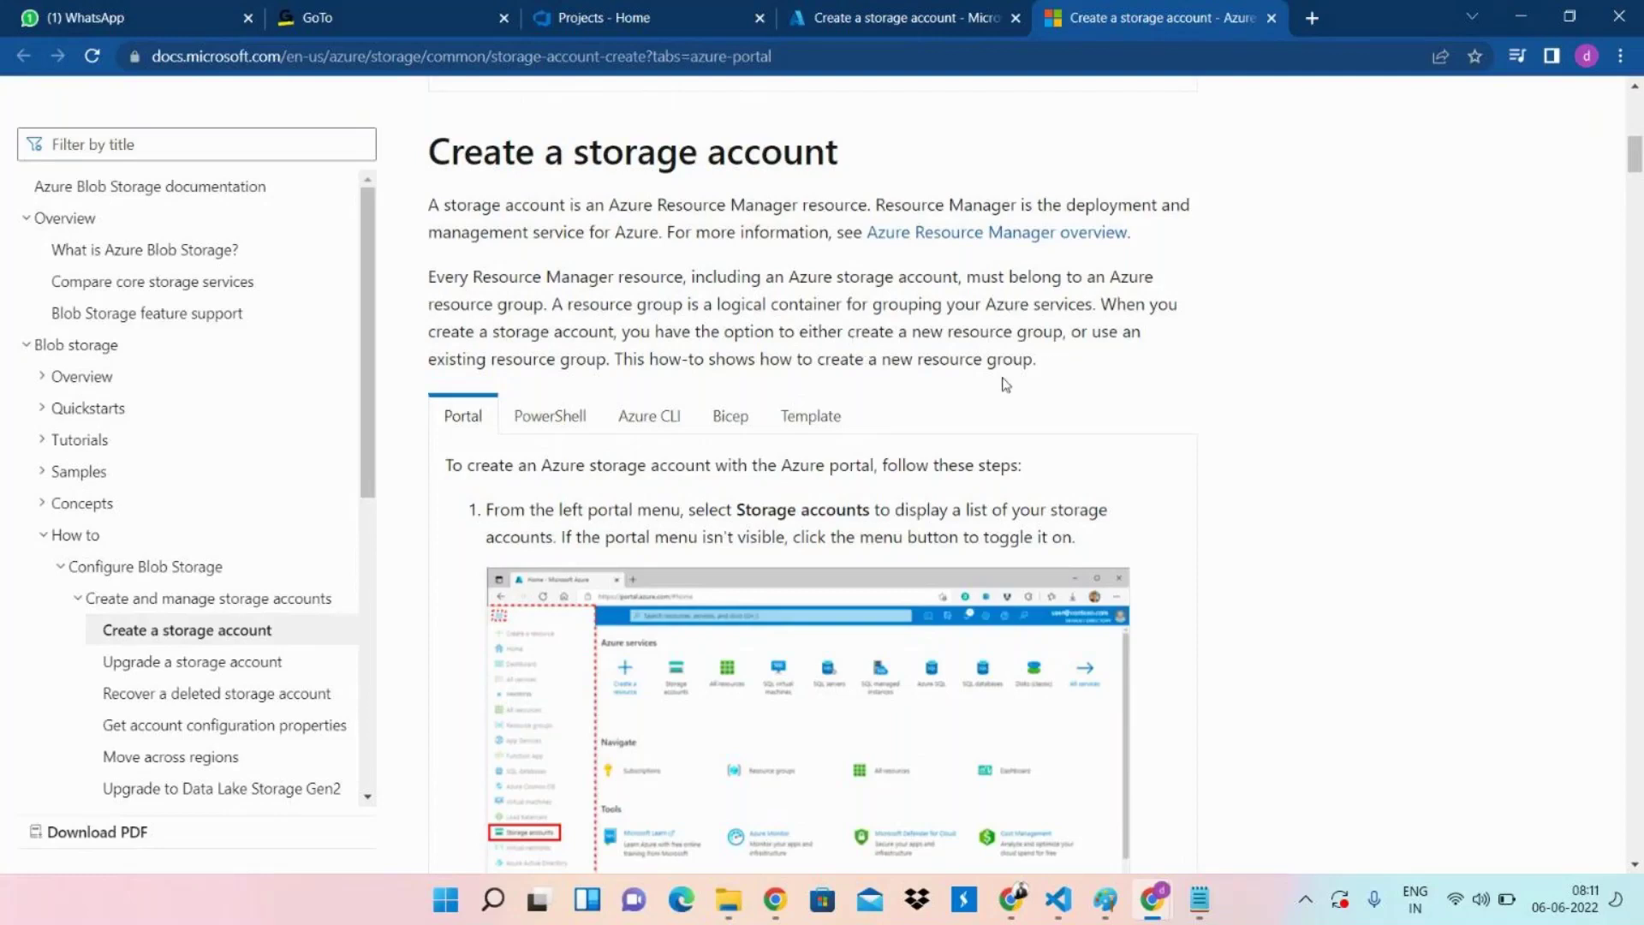
{"action": "left_click_drag", "start_coordinate": [430, 199], "coordinate": [1145, 236]}
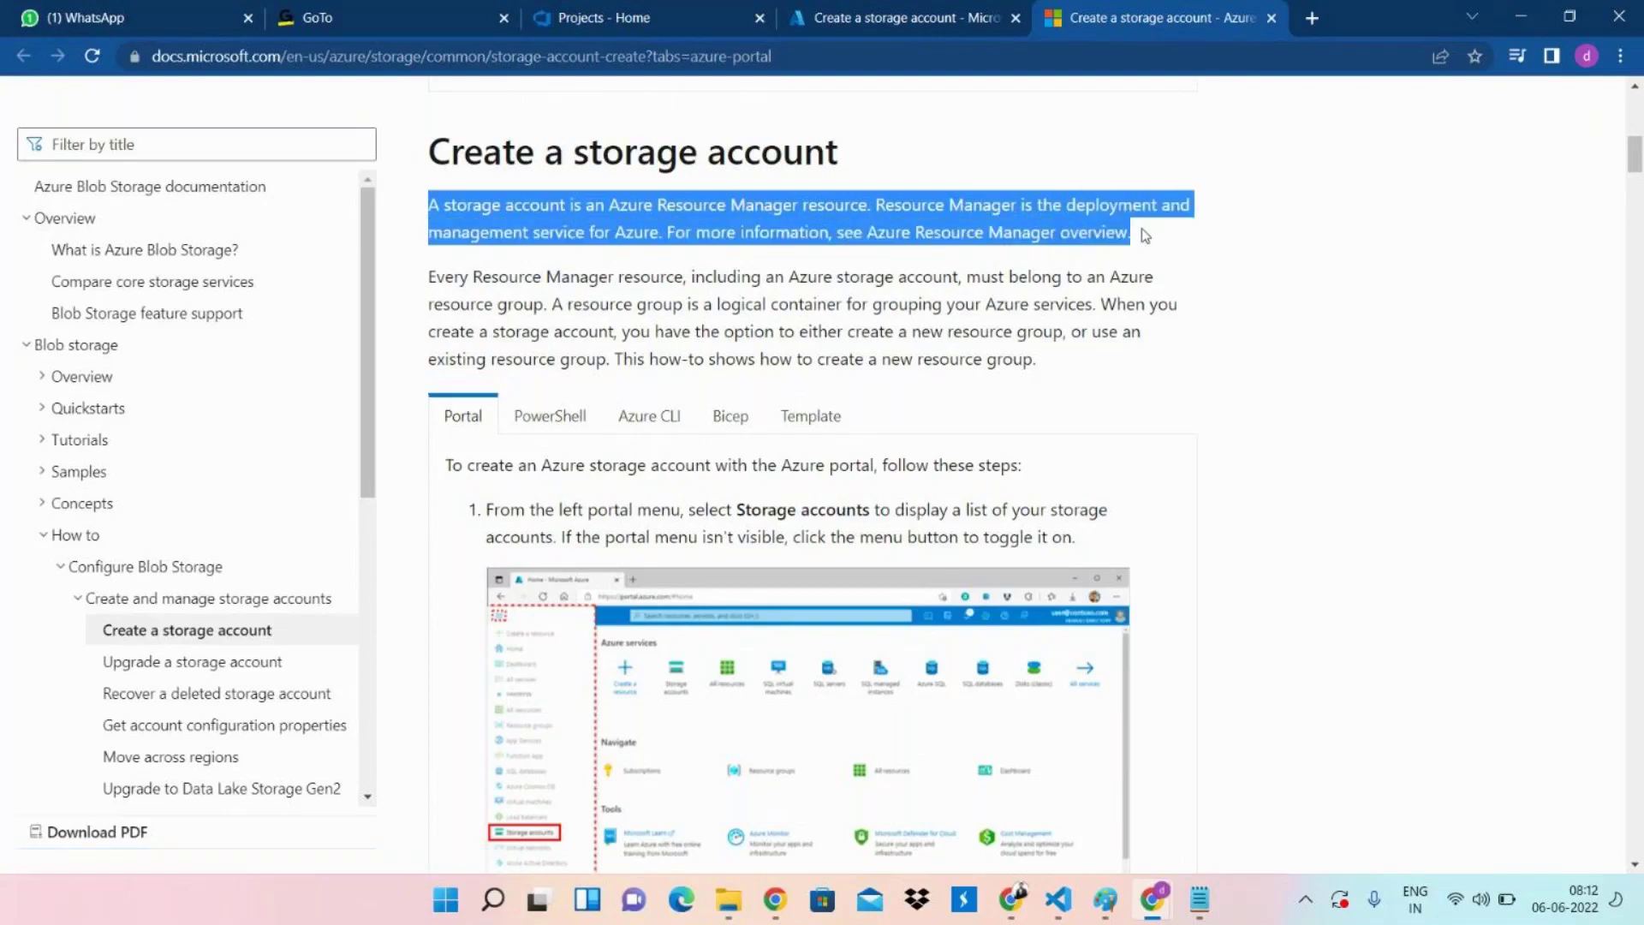
{"action": "left_click_drag", "start_coordinate": [1160, 237], "coordinate": [668, 248]}
{"action": "key", "text": "ctrl+c"}
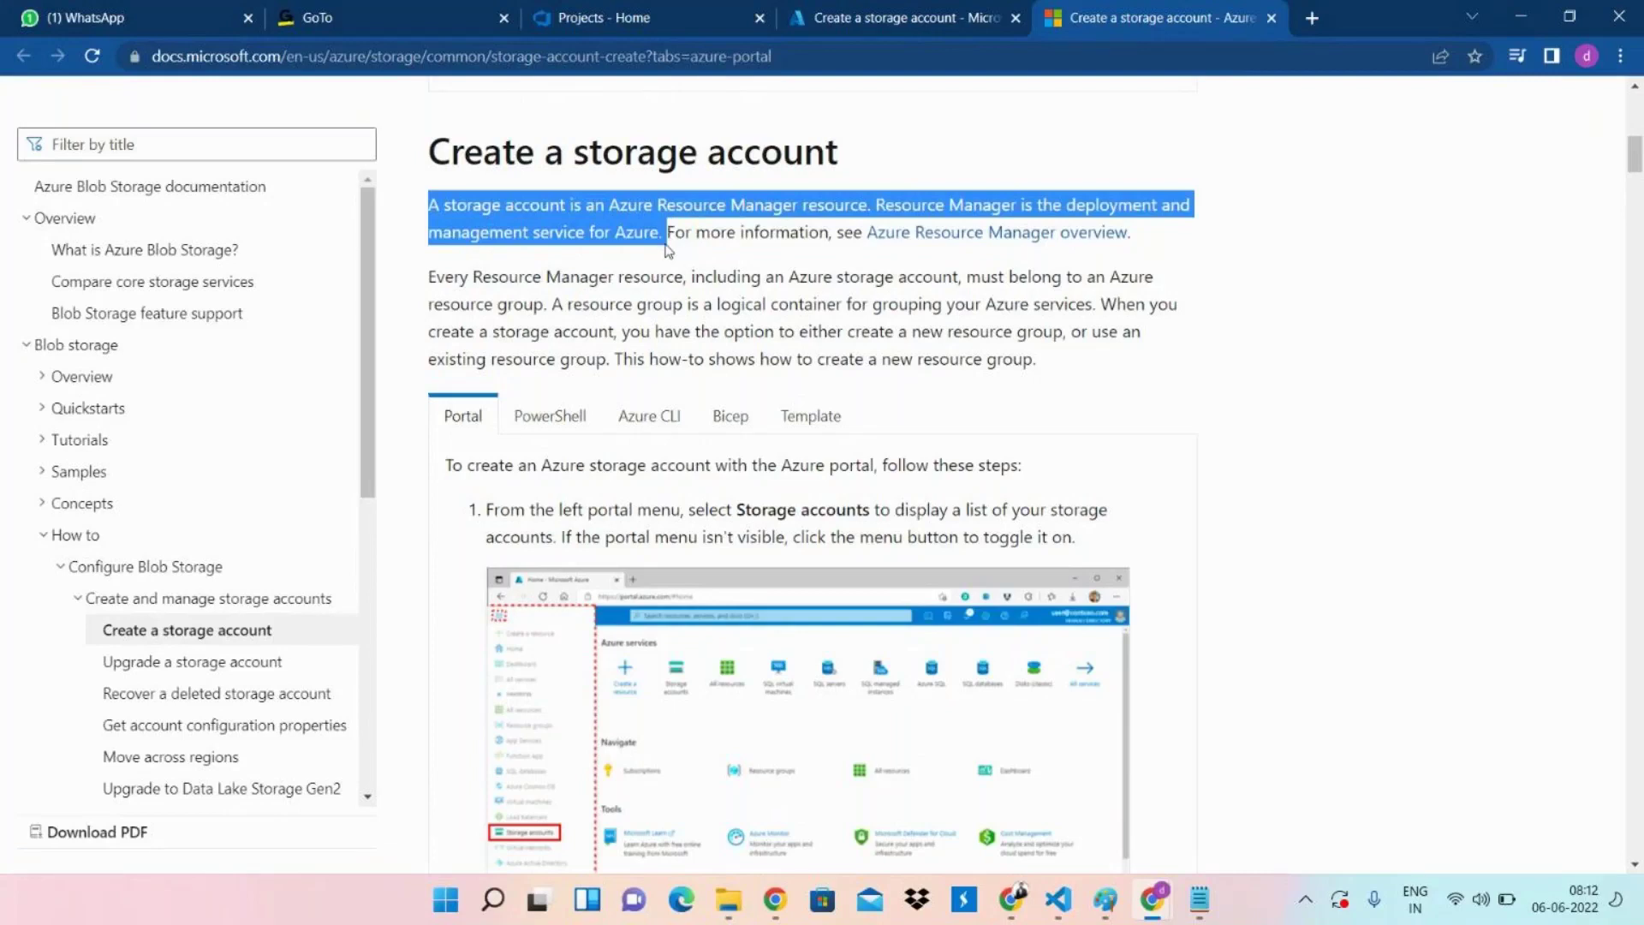
{"action": "mouse_move", "coordinate": [1198, 897]}
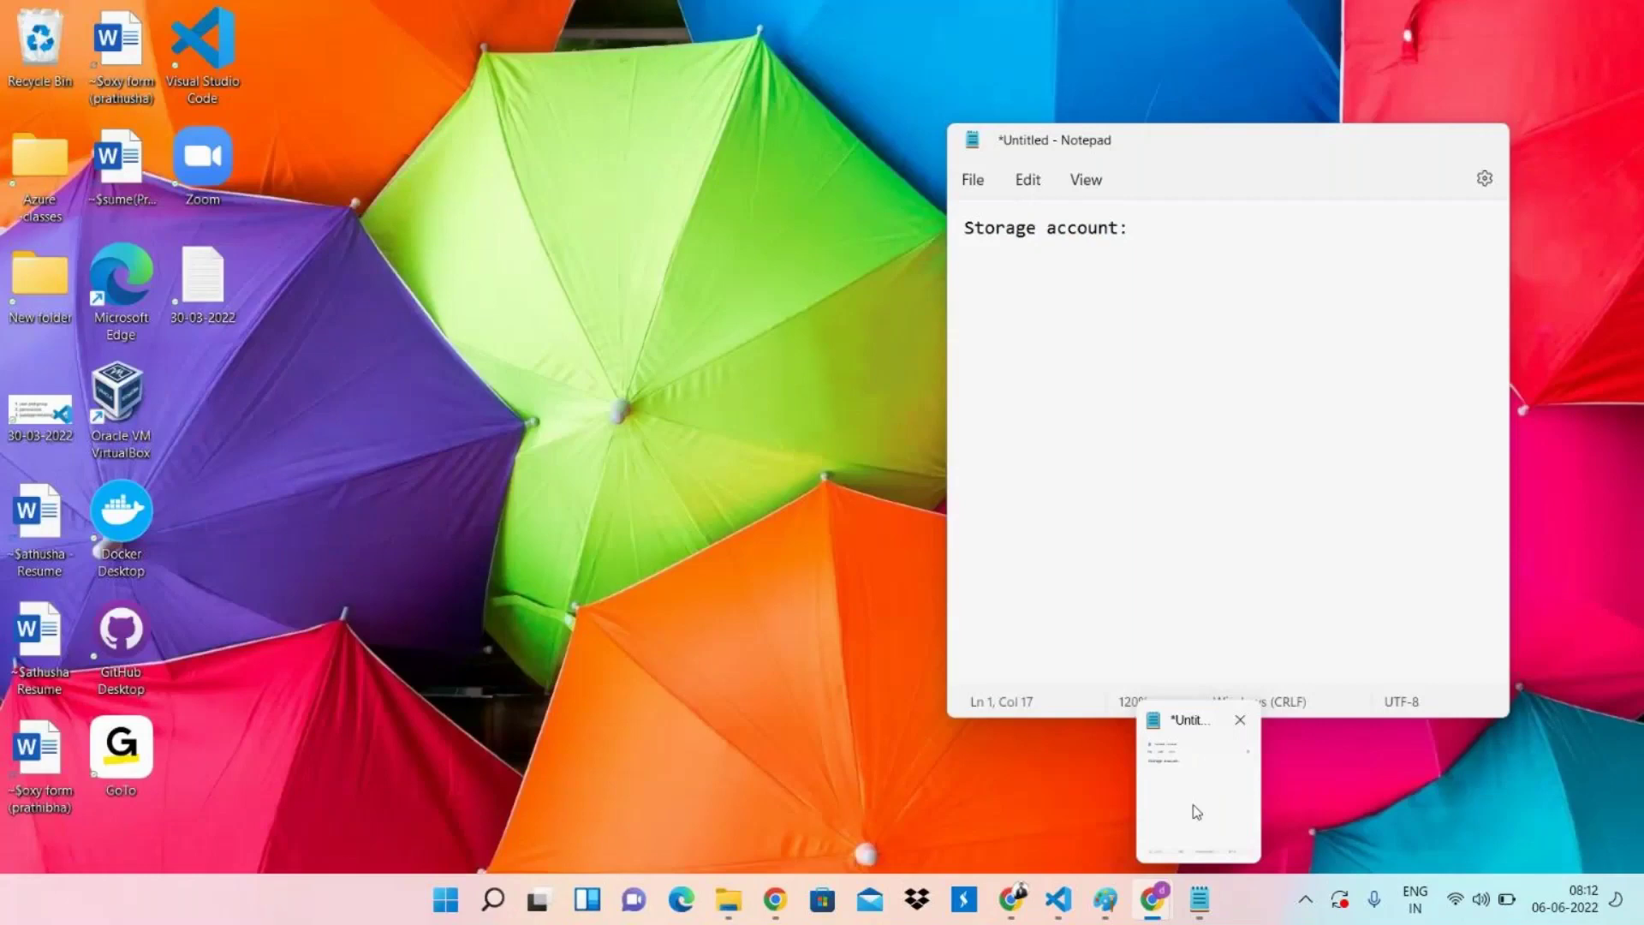
{"action": "left_click", "coordinate": [1197, 812]}
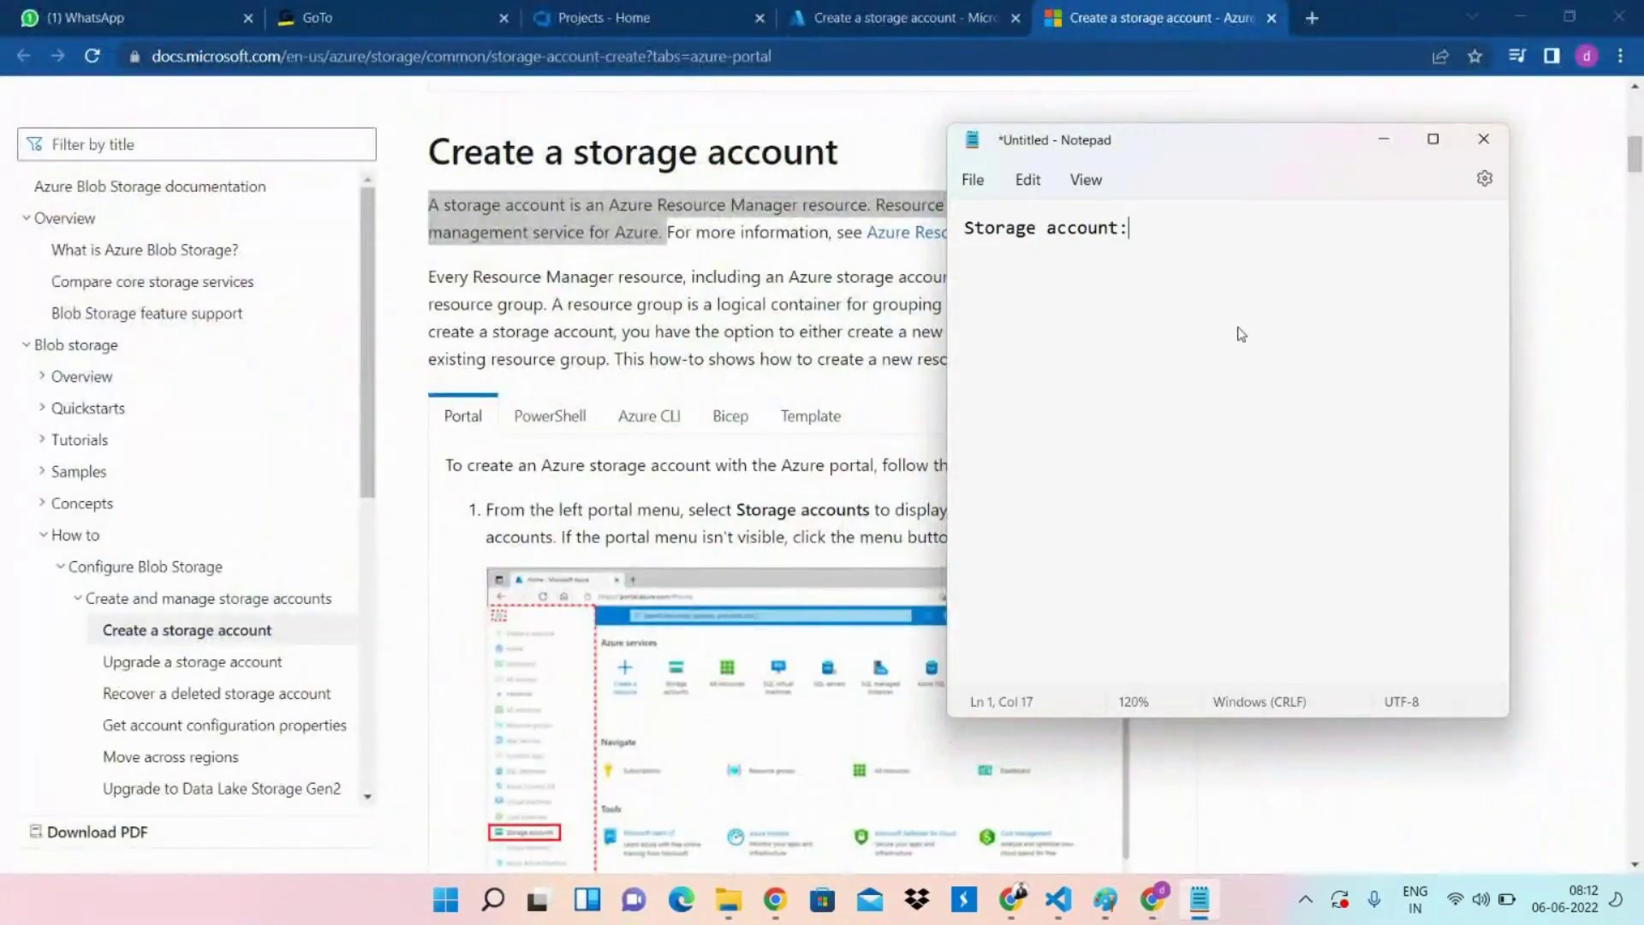
{"action": "key", "text": "ctrl+v"}
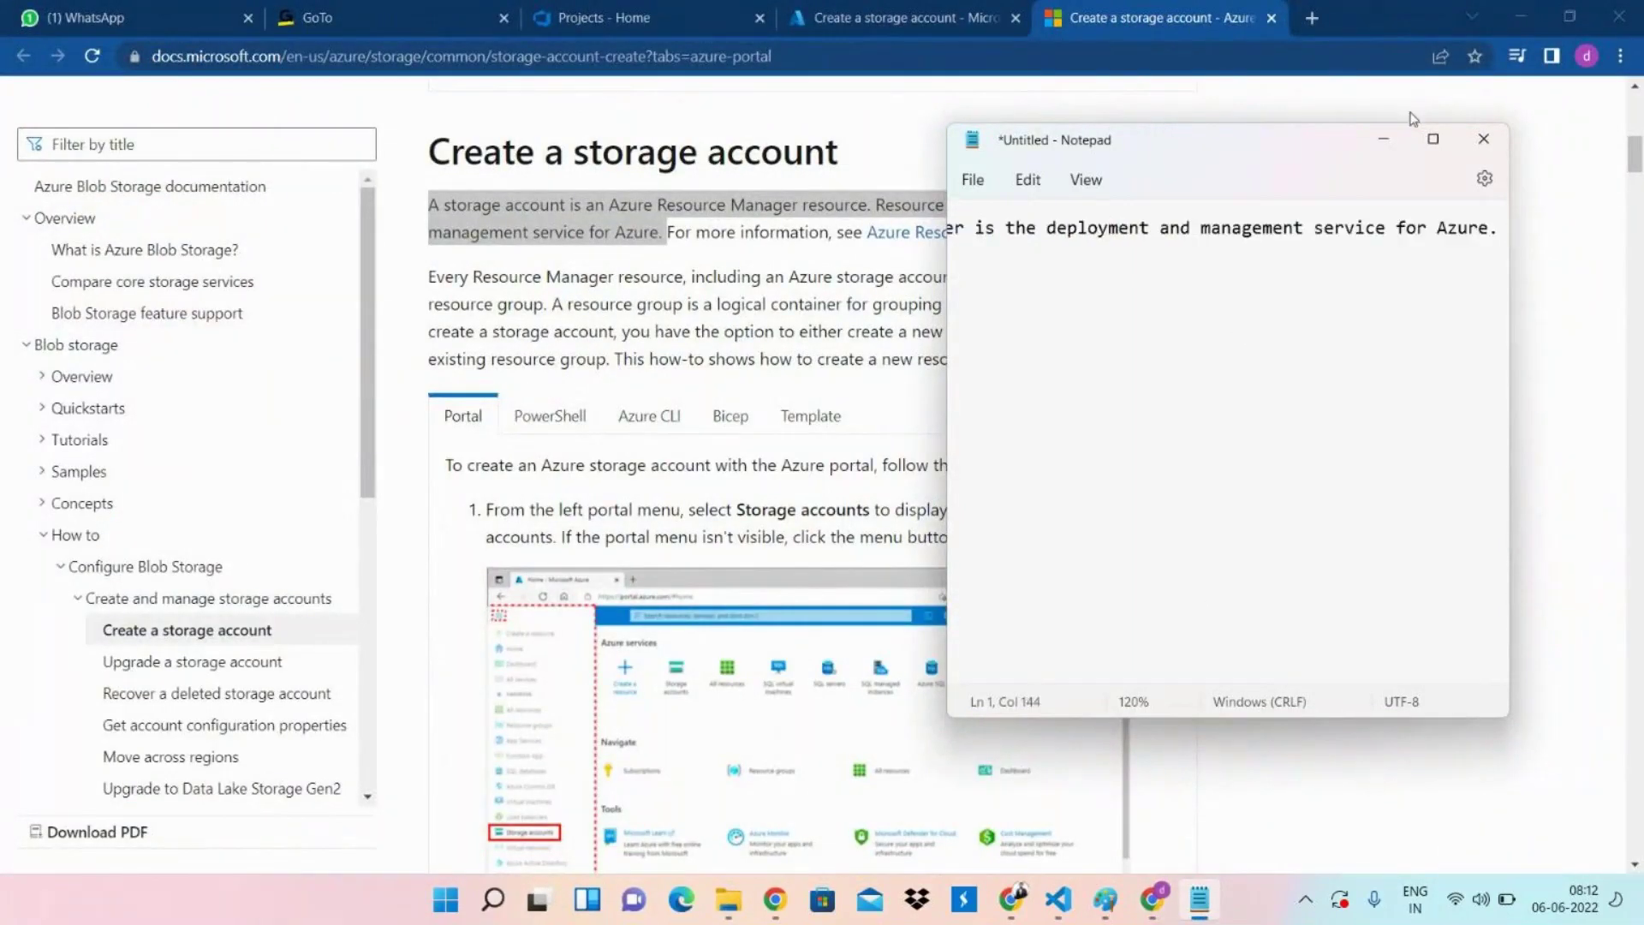
{"action": "left_click", "coordinate": [1383, 139]}
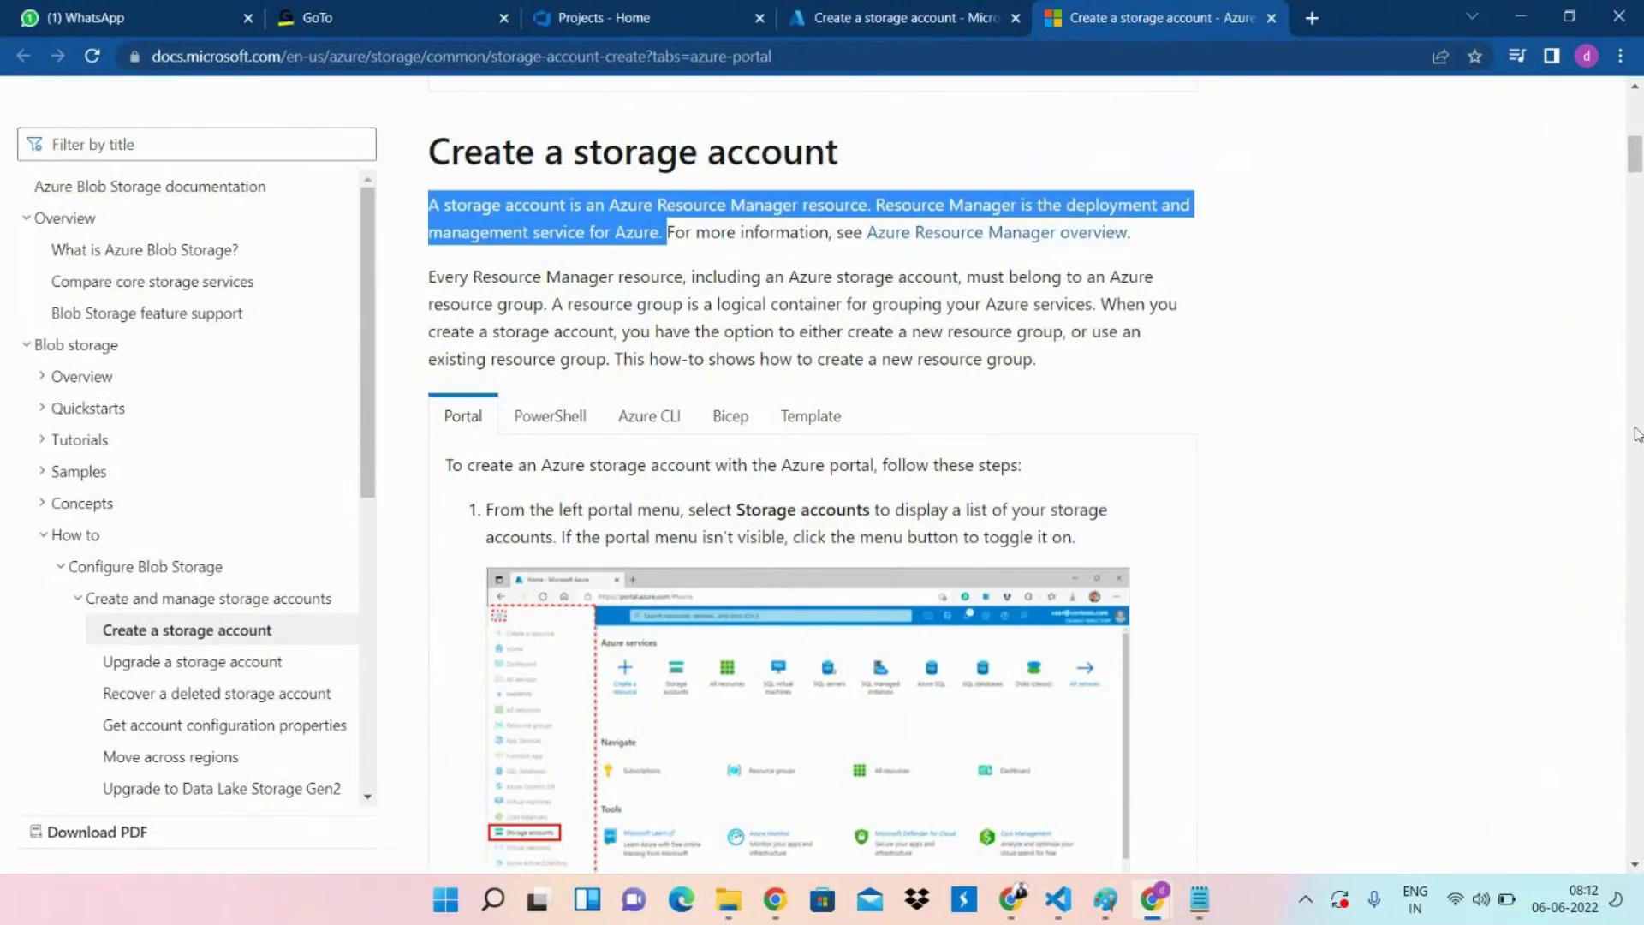
Skim the rest of the article, return to the portal form and set the resource group to infosys-provoke-rg.
{"action": "left_click", "coordinate": [1637, 195]}
{"action": "left_click_drag", "start_coordinate": [1637, 195], "coordinate": [1637, 671]}
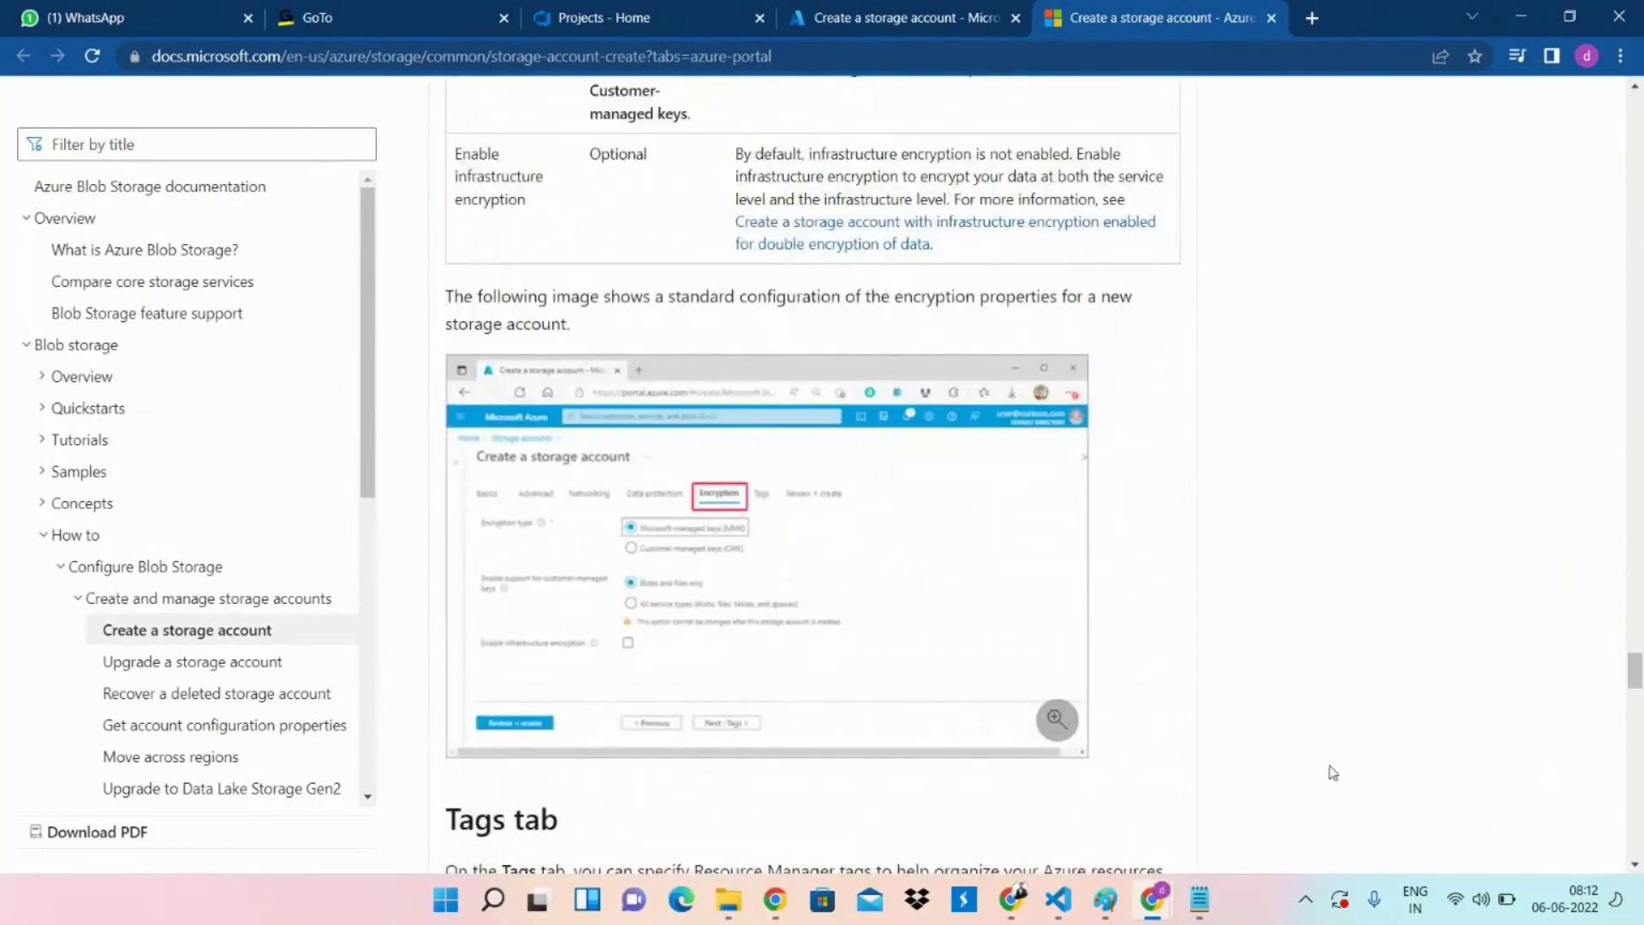
{"action": "left_click", "coordinate": [882, 17]}
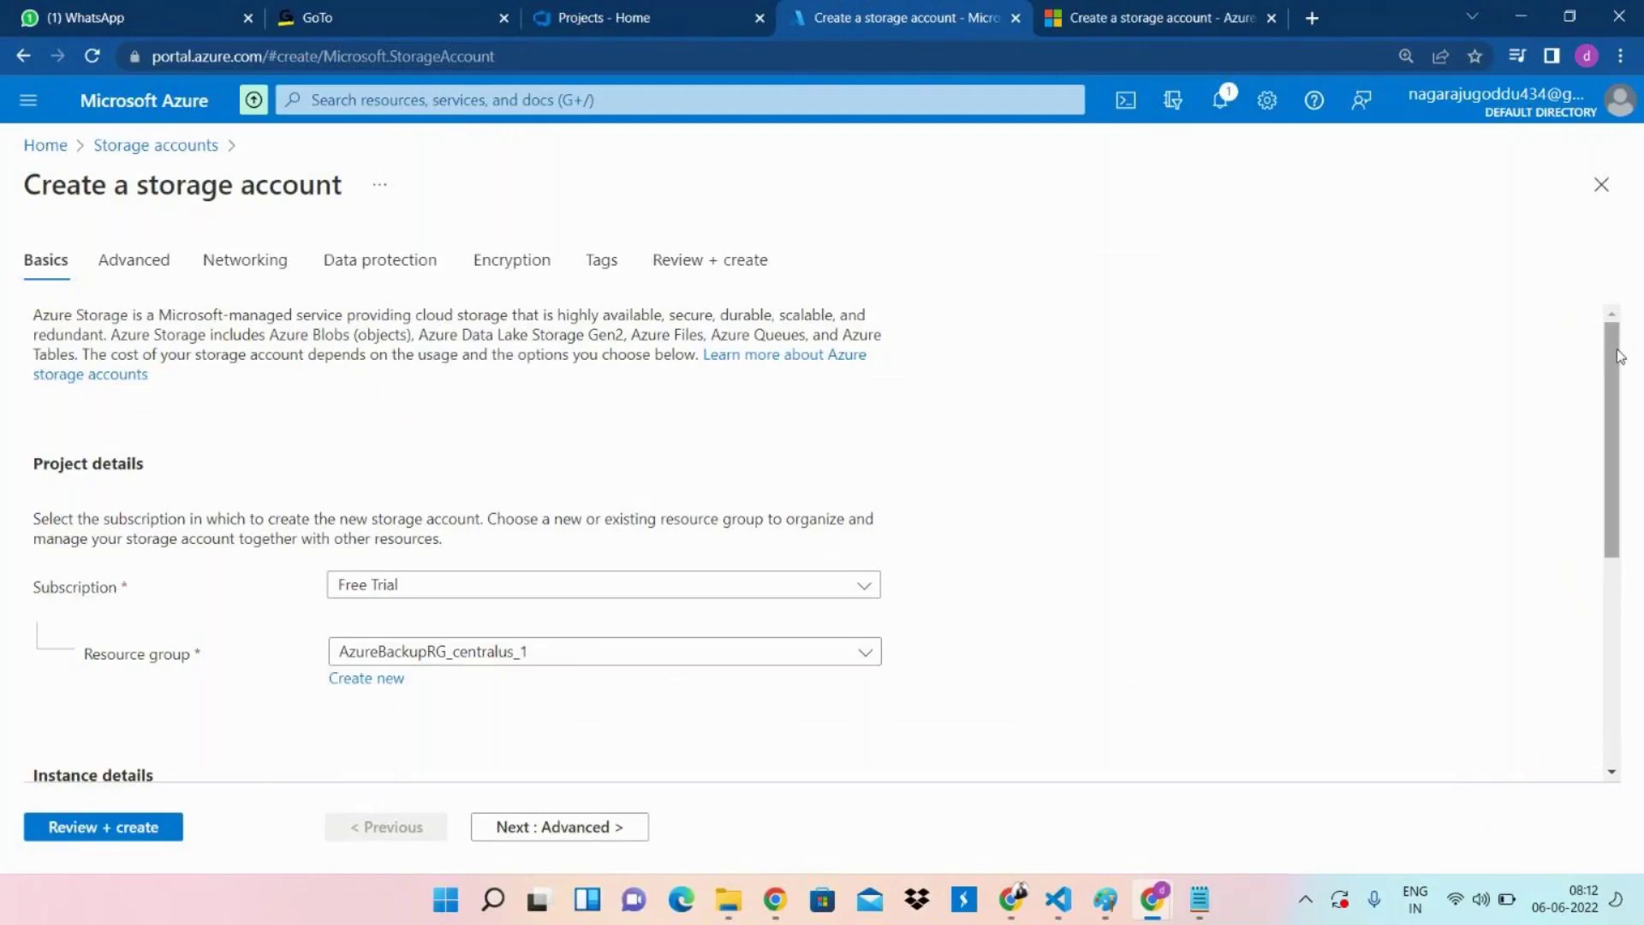
{"action": "mouse_move", "coordinate": [1620, 356]}
{"action": "left_mouse_down"}
{"action": "mouse_move", "coordinate": [1609, 585]}
{"action": "mouse_move", "coordinate": [1601, 372]}
{"action": "left_mouse_up"}
{"action": "scroll", "coordinate": [1615, 490], "scroll_direction": "down", "scroll_amount": 1}
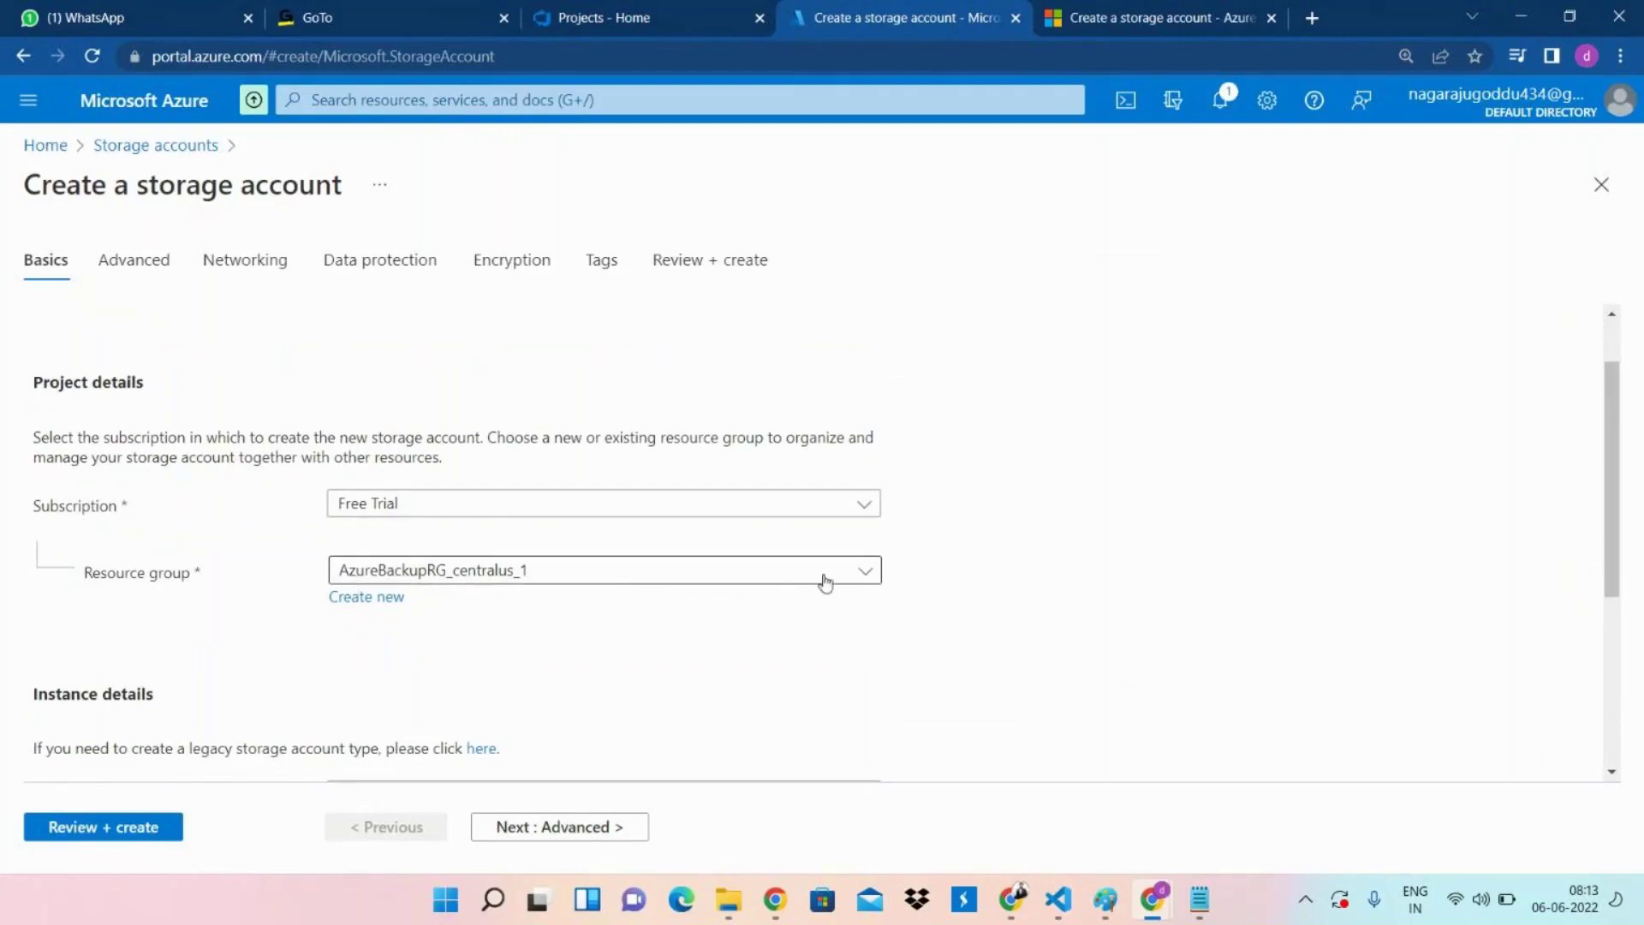
{"action": "left_click", "coordinate": [871, 573]}
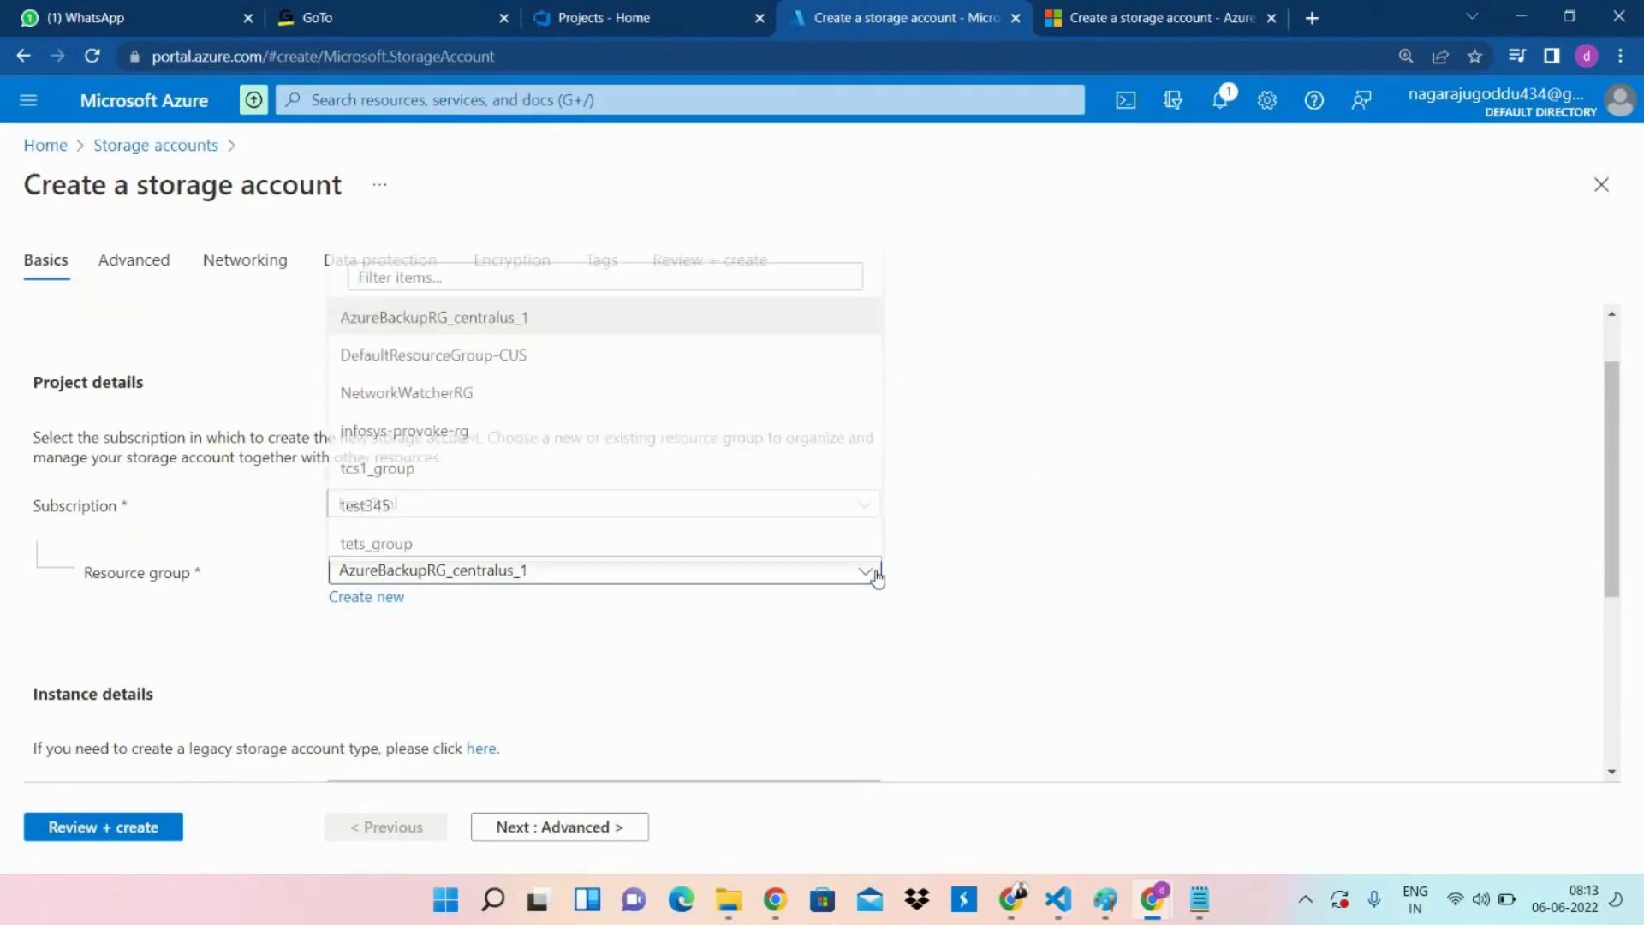
{"action": "left_click", "coordinate": [538, 426]}
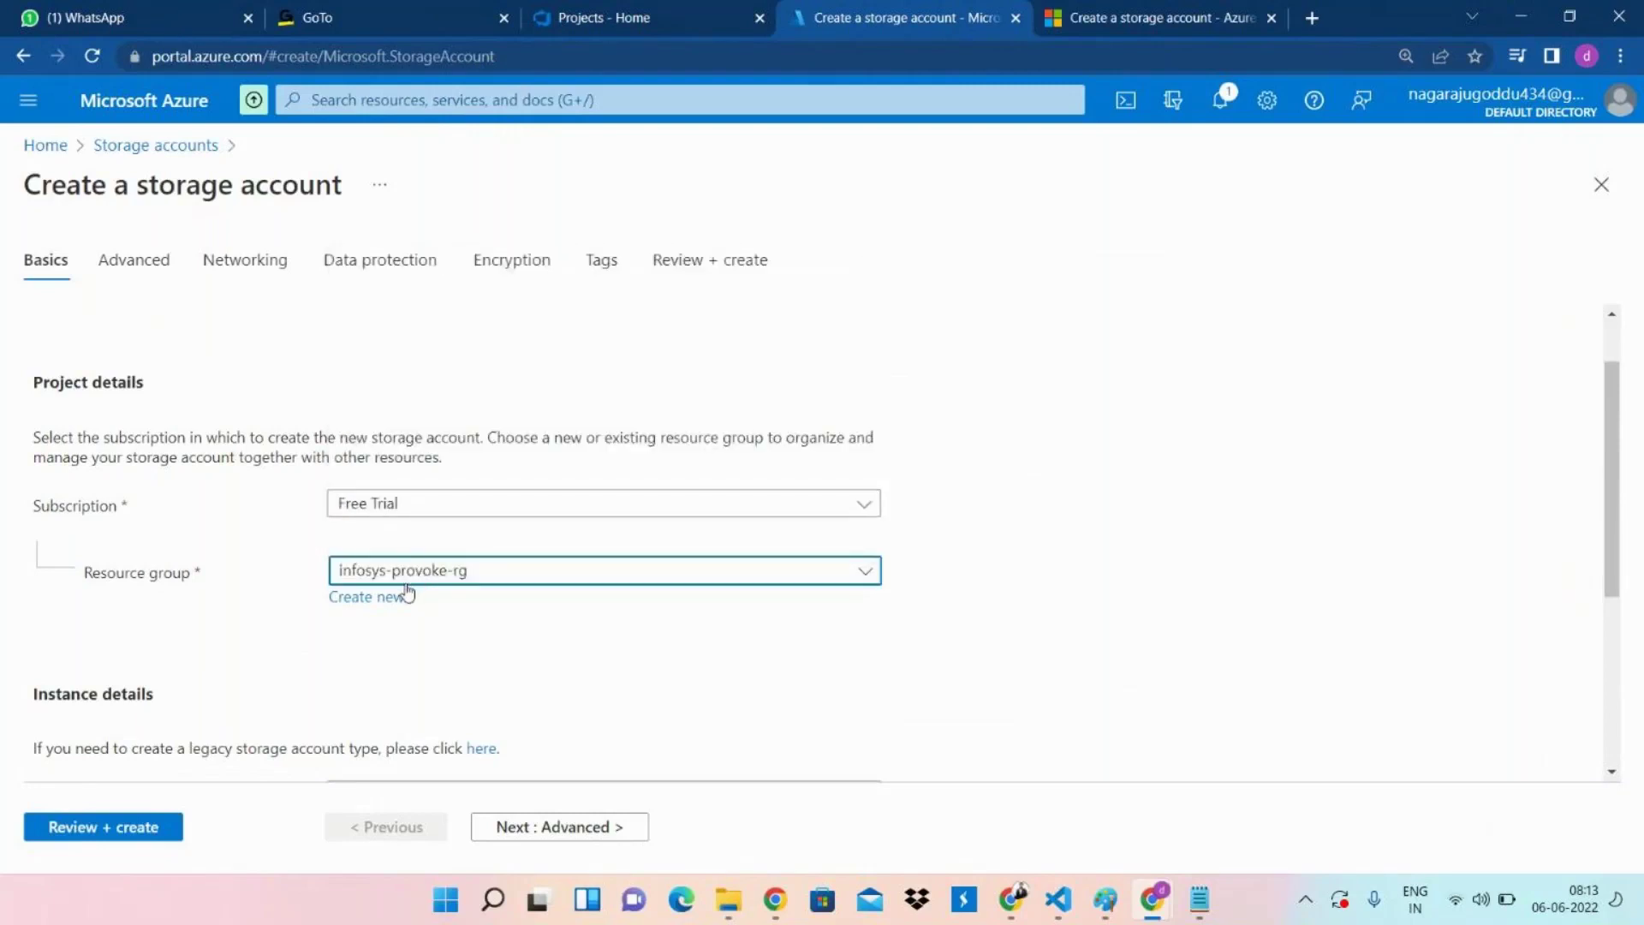
{"action": "left_click", "coordinate": [1148, 353]}
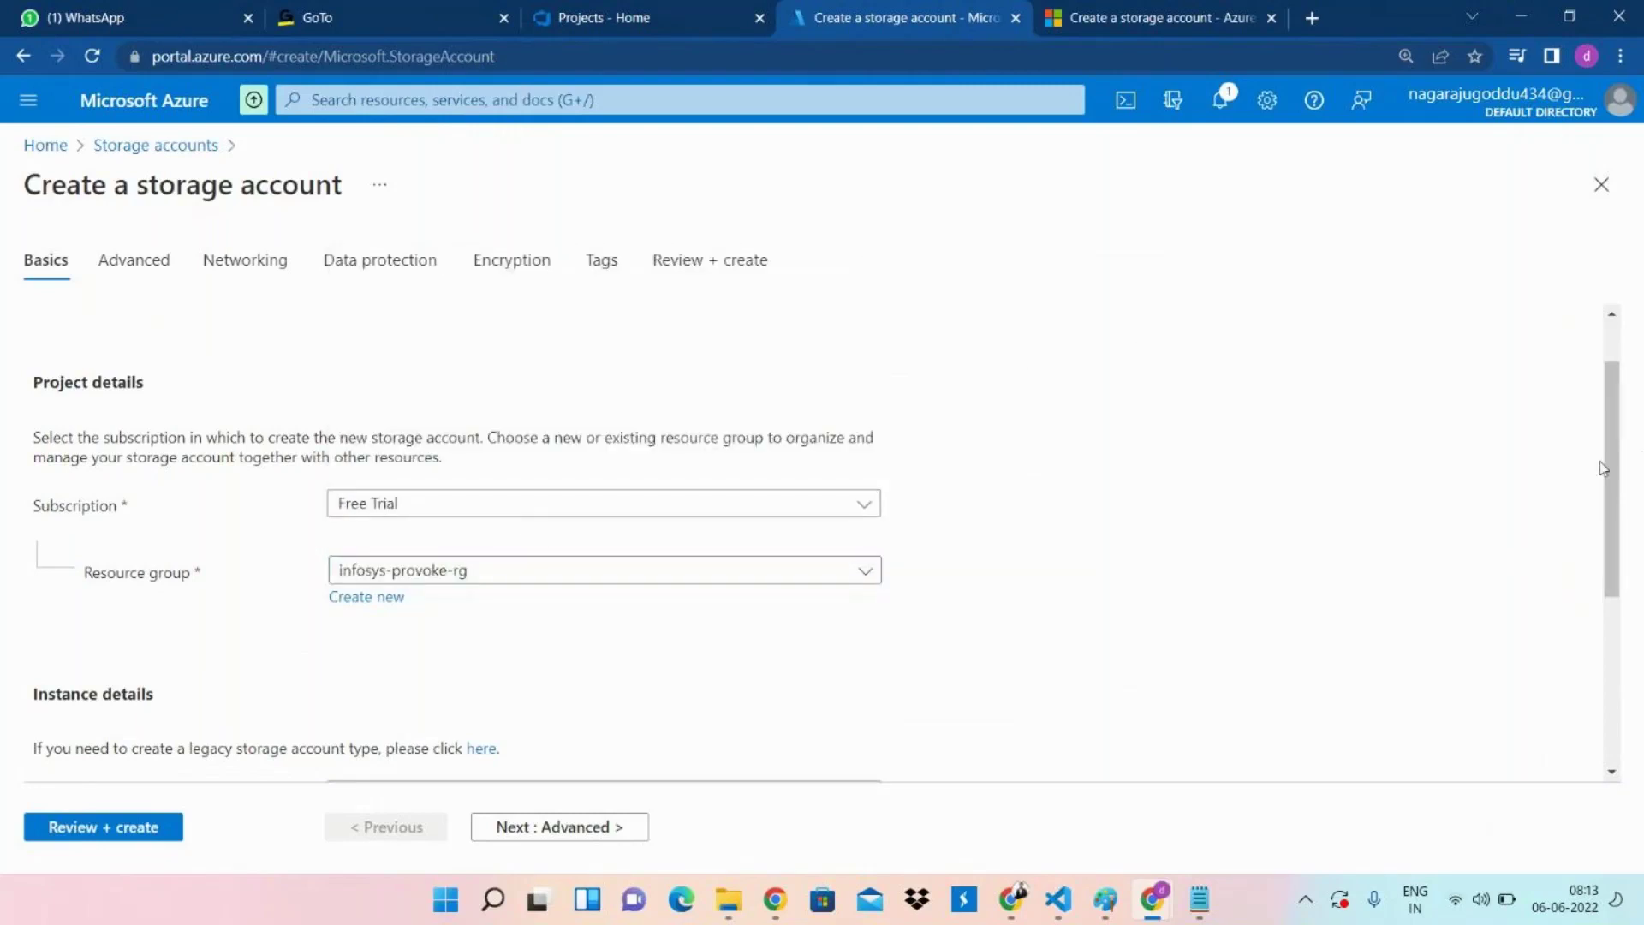
Open the legacy storage account form, examine its basic settings, and go back to the Storage accounts list.
{"action": "left_click_drag", "start_coordinate": [1610, 468], "coordinate": [1618, 577]}
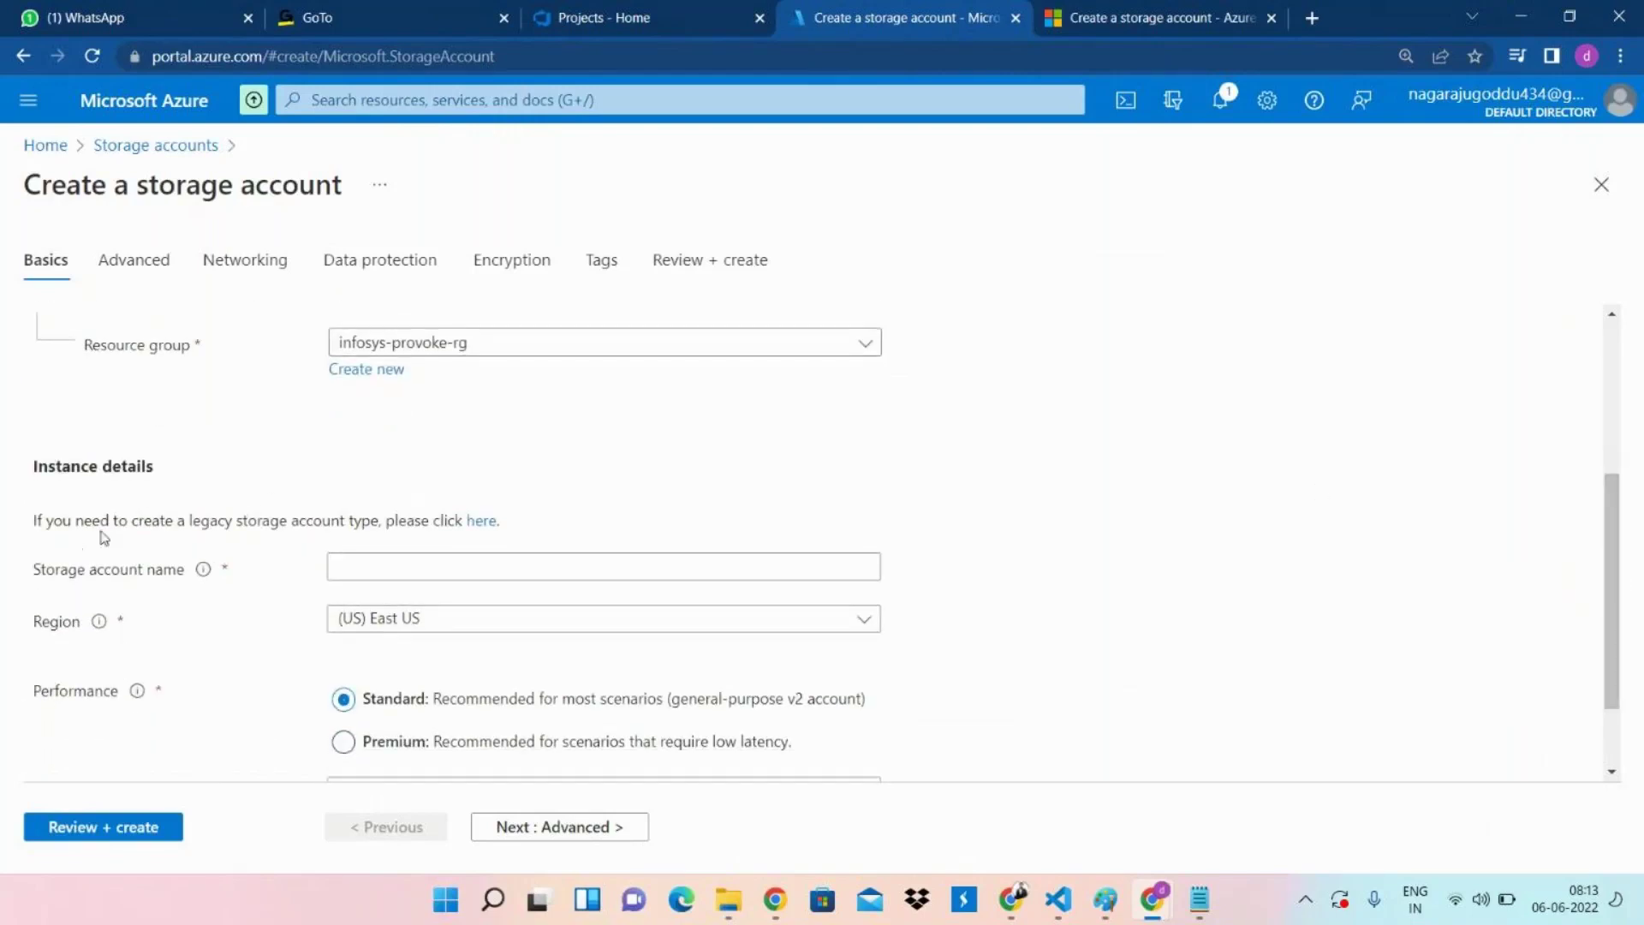
{"action": "left_click", "coordinate": [481, 522]}
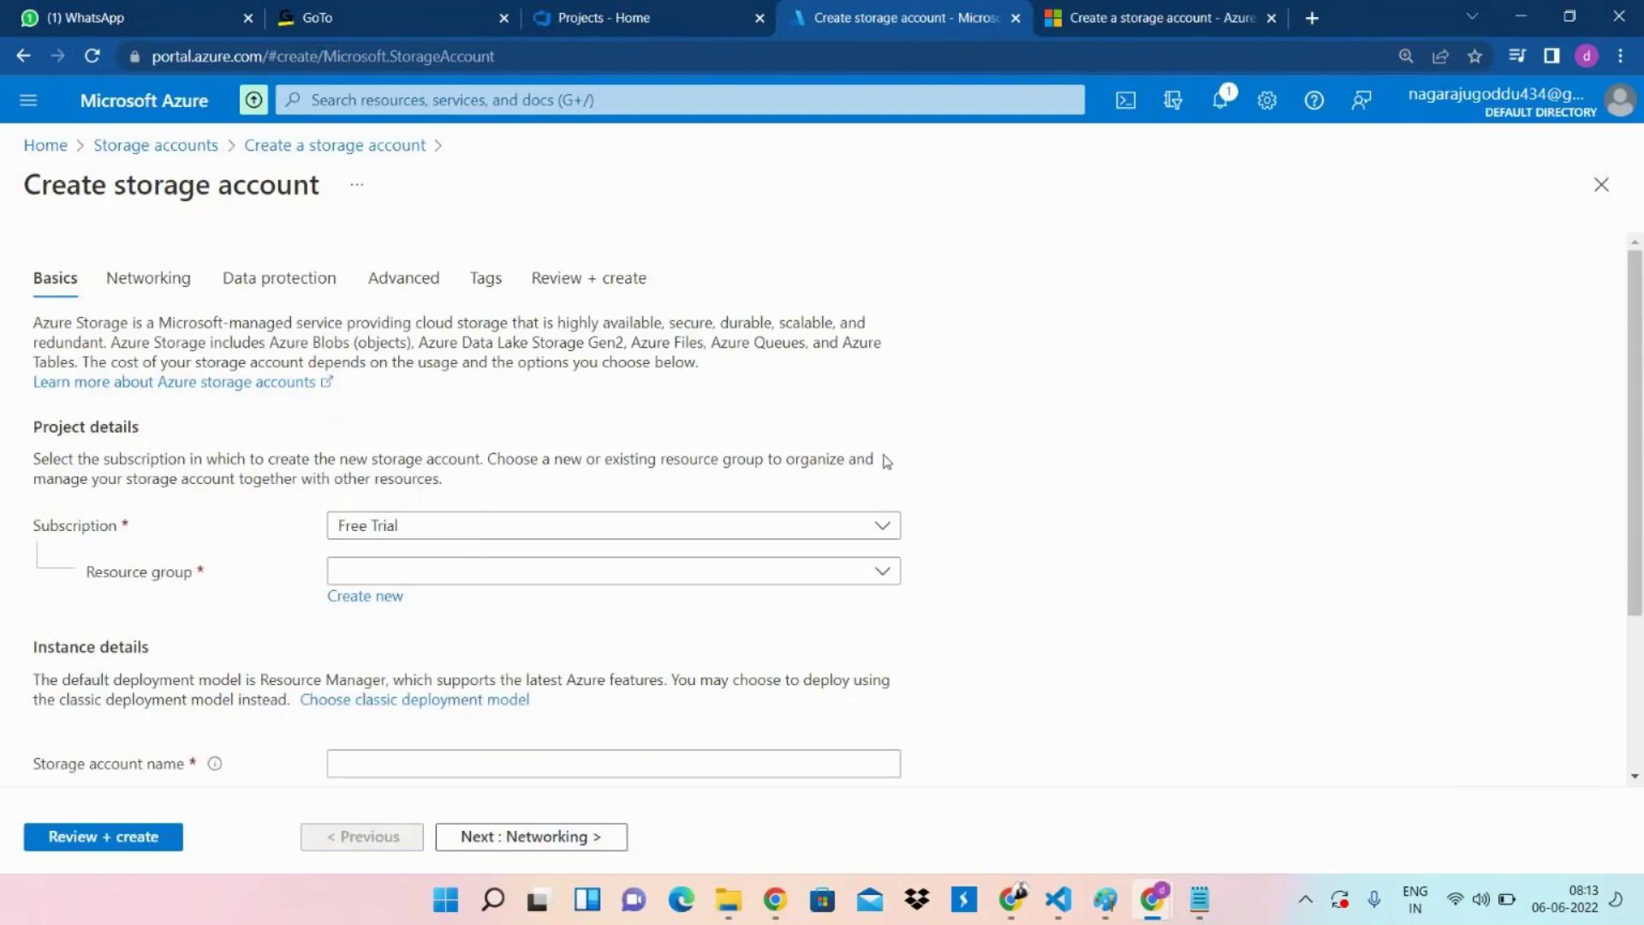
{"action": "left_click_drag", "start_coordinate": [1641, 307], "coordinate": [1636, 469]}
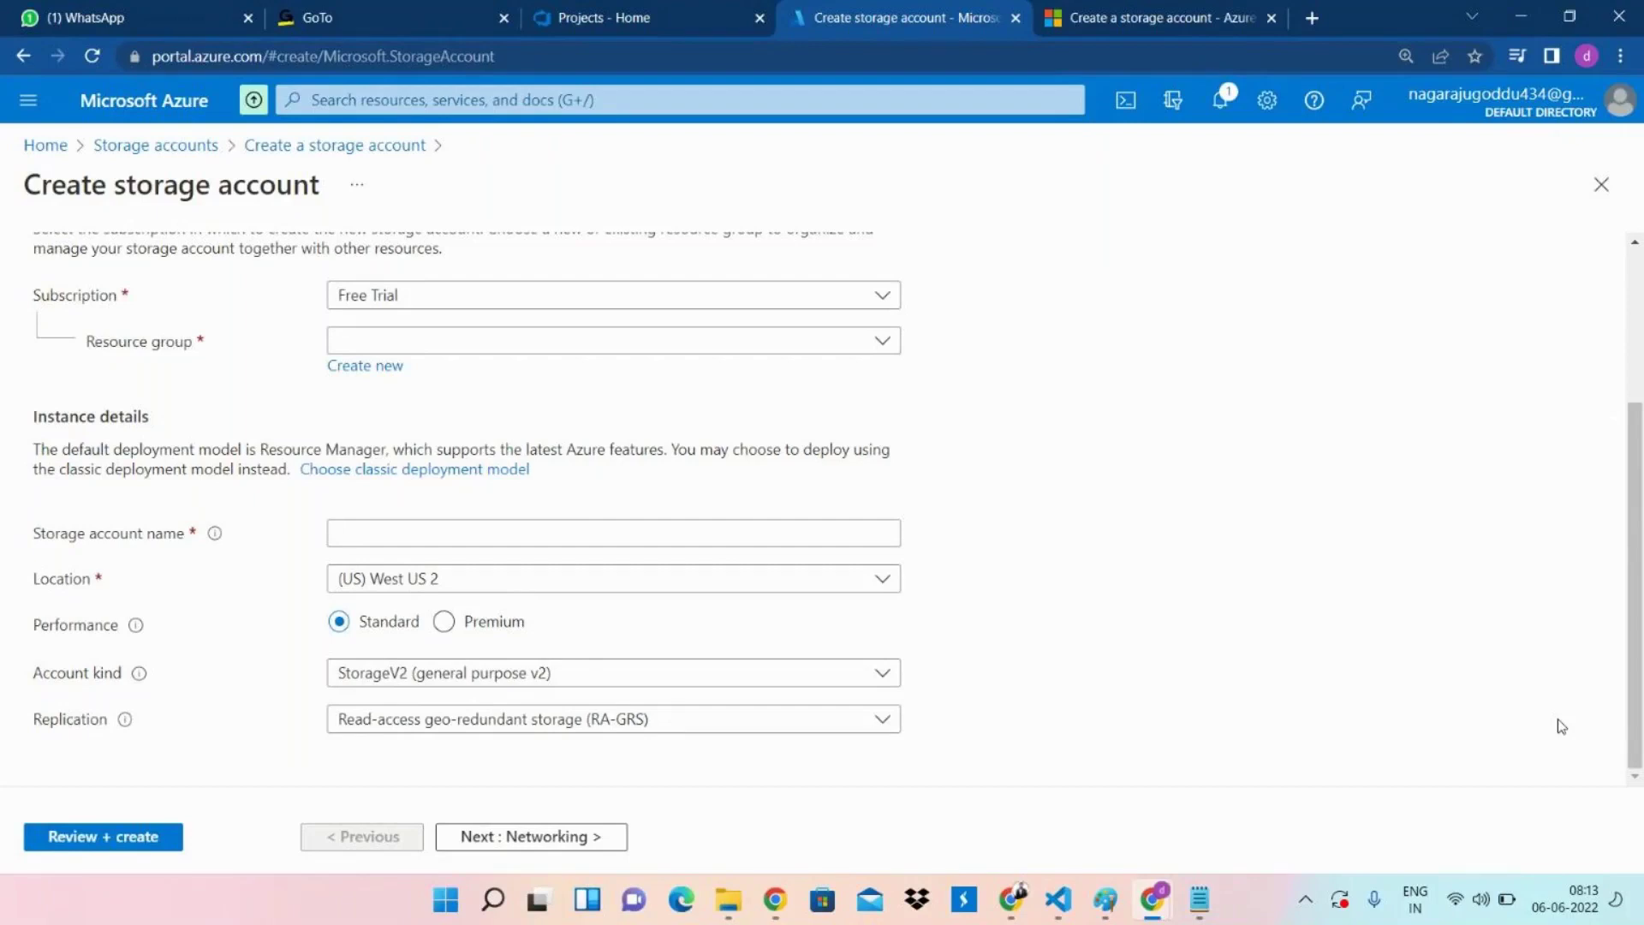
{"action": "left_click", "coordinate": [192, 150]}
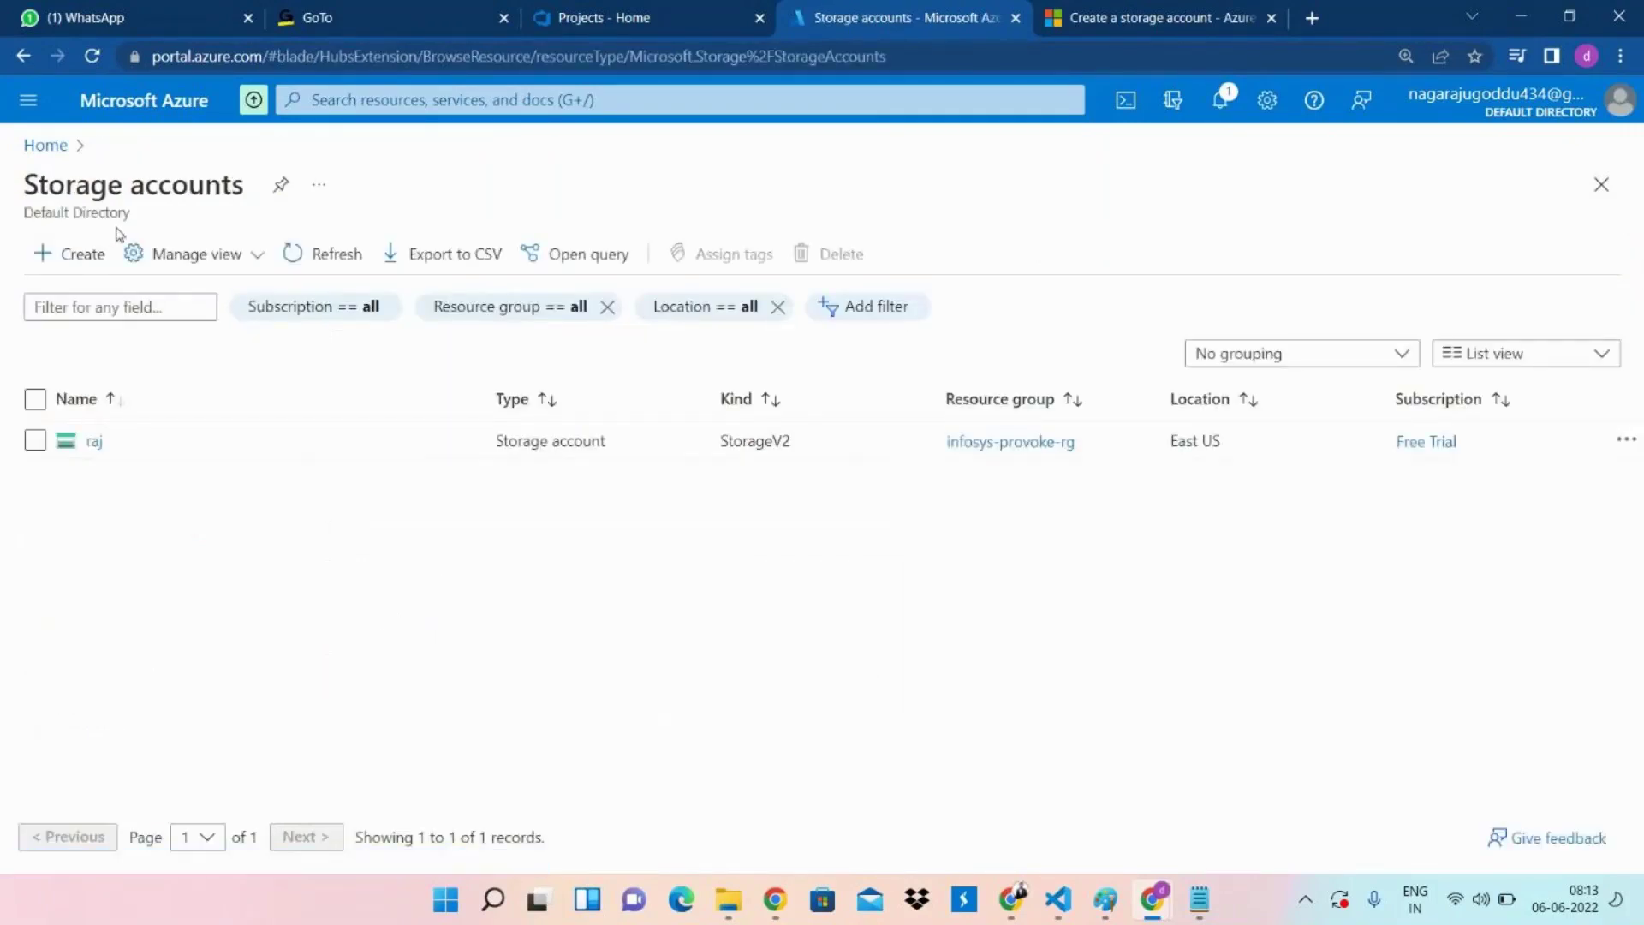
Start creating another storage account and go to the storage account name in the instance details.
{"action": "left_click", "coordinate": [85, 253]}
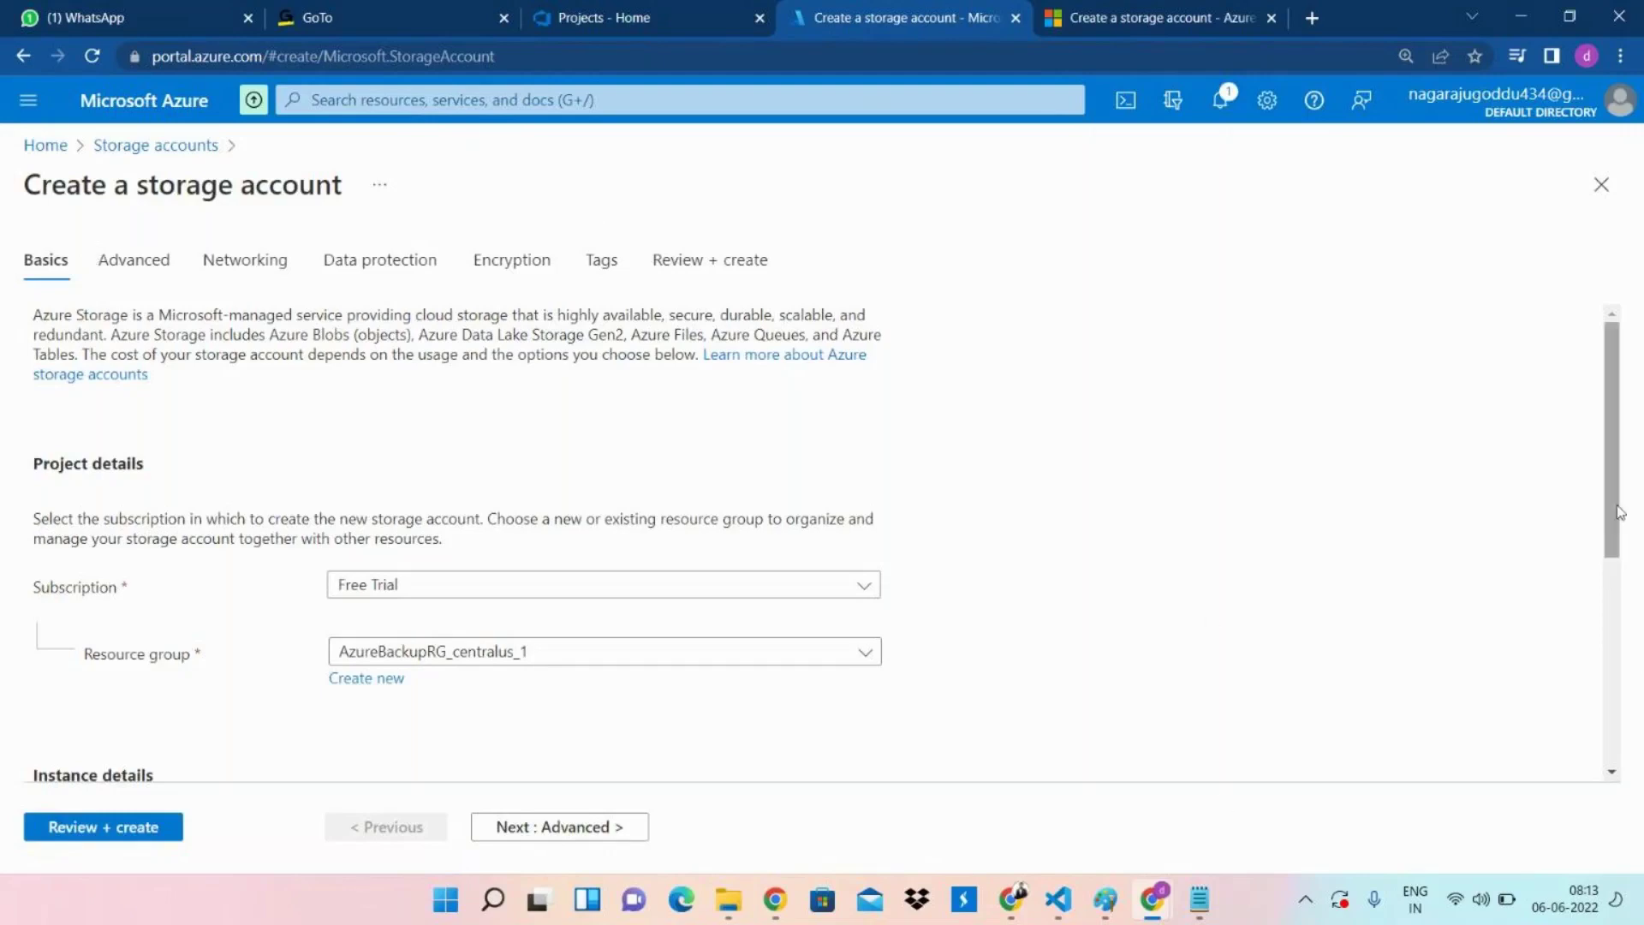
{"action": "scroll", "coordinate": [1609, 578], "scroll_direction": "down", "scroll_amount": 1}
{"action": "scroll", "coordinate": [1621, 578], "scroll_direction": "down", "scroll_amount": 3}
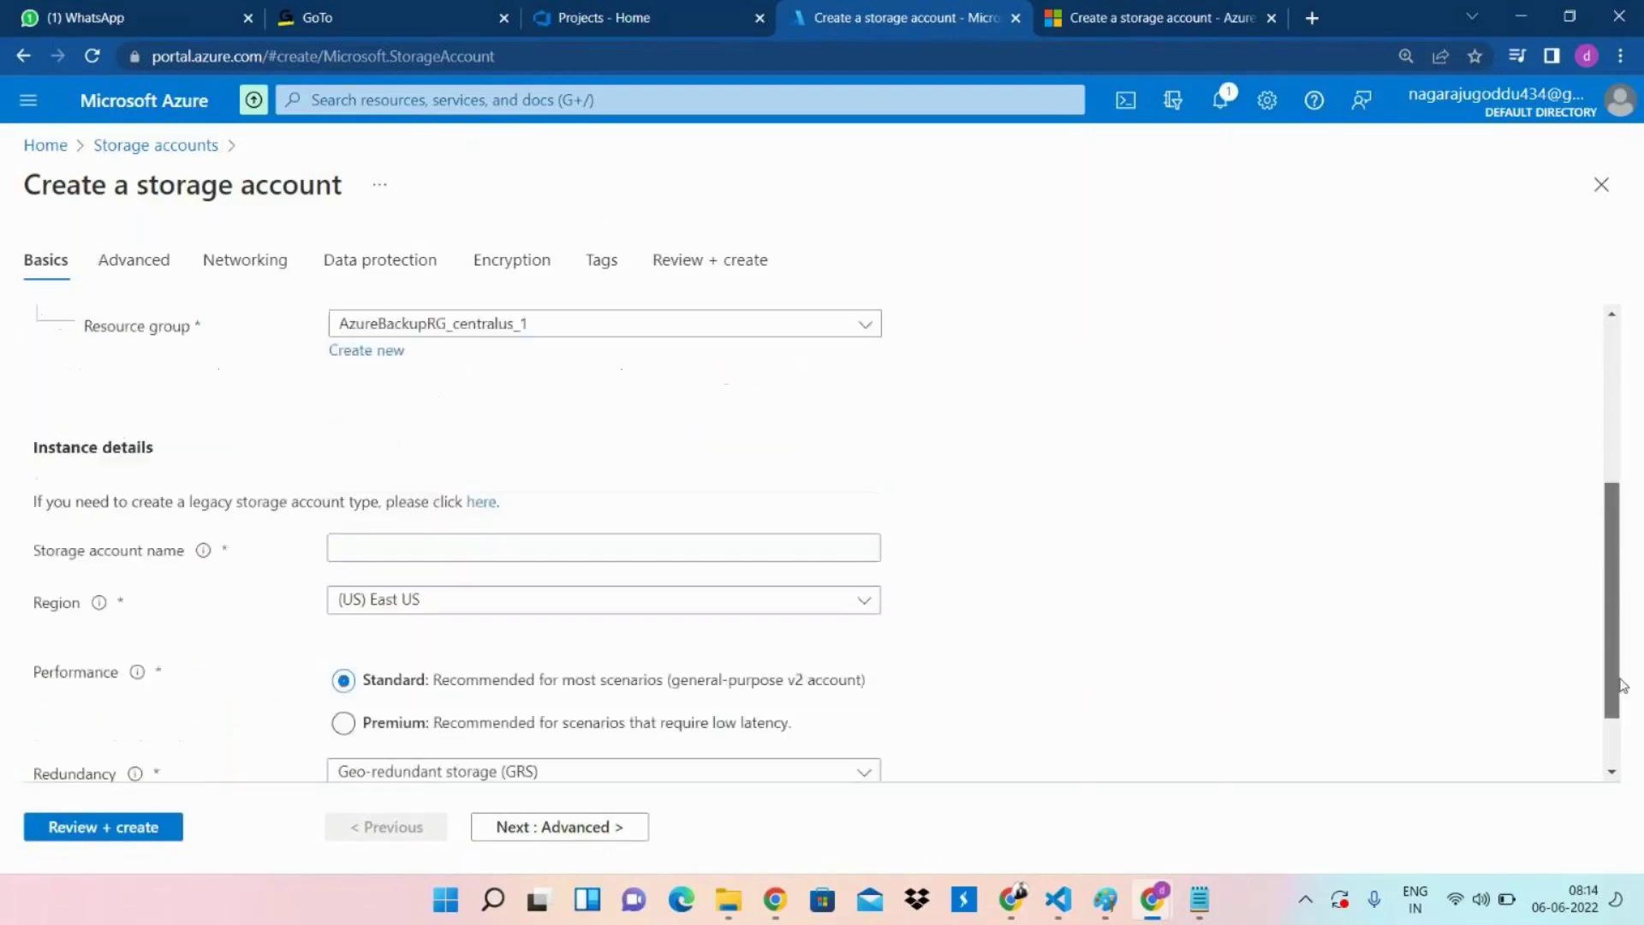
{"action": "left_click", "coordinate": [543, 511]}
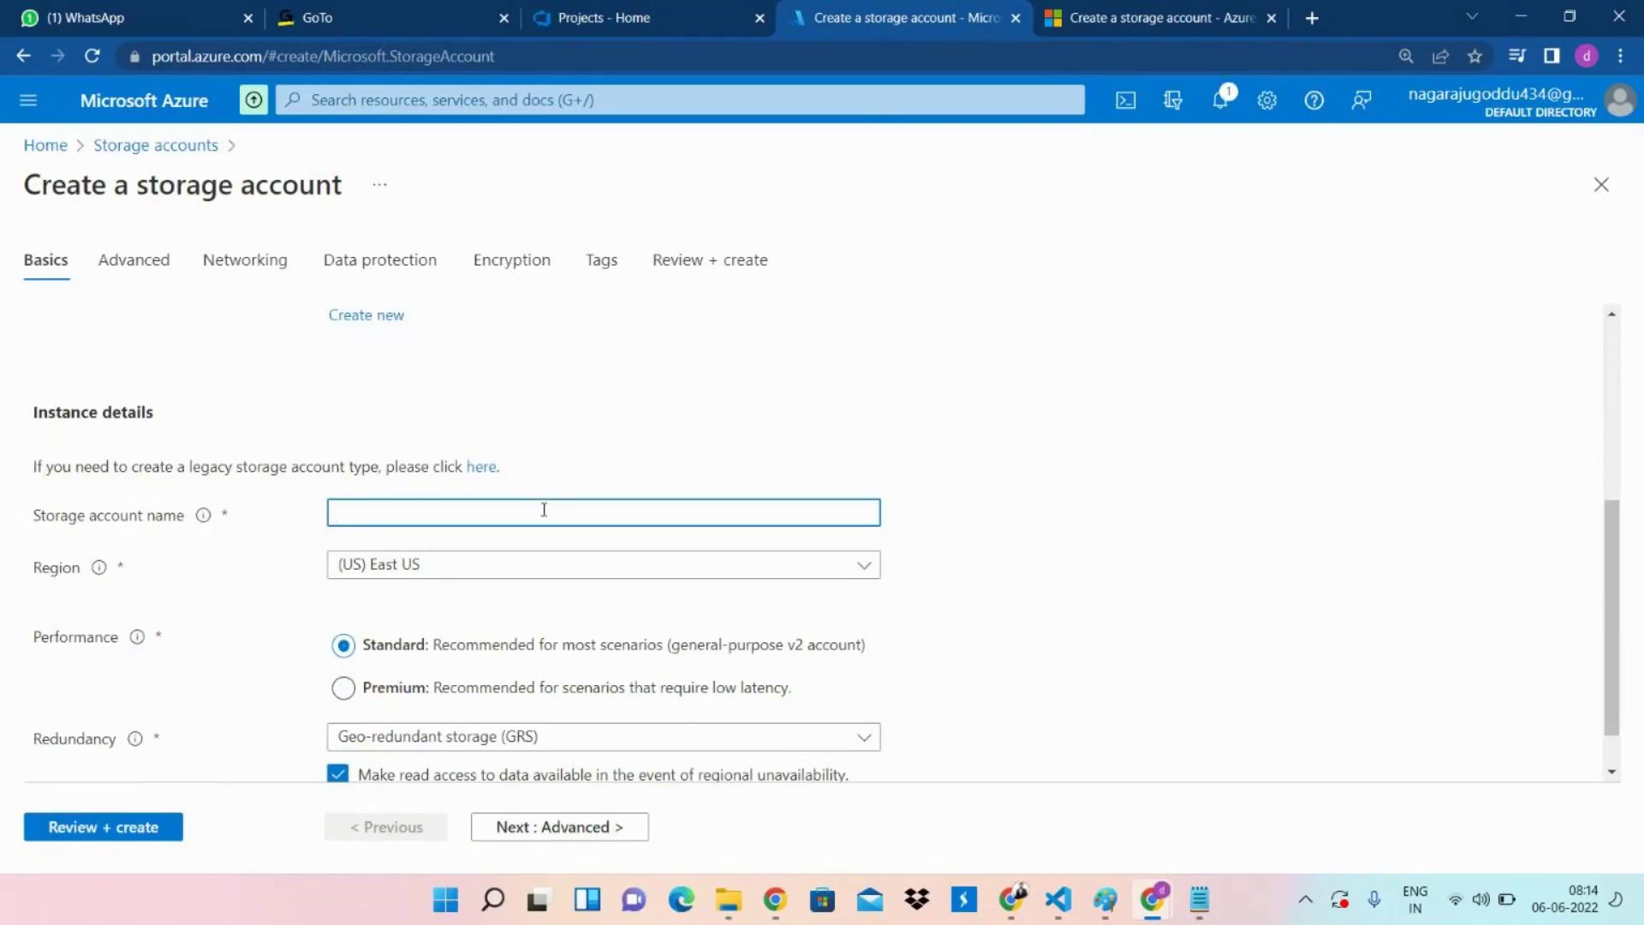
{"action": "type", "text": "F"}
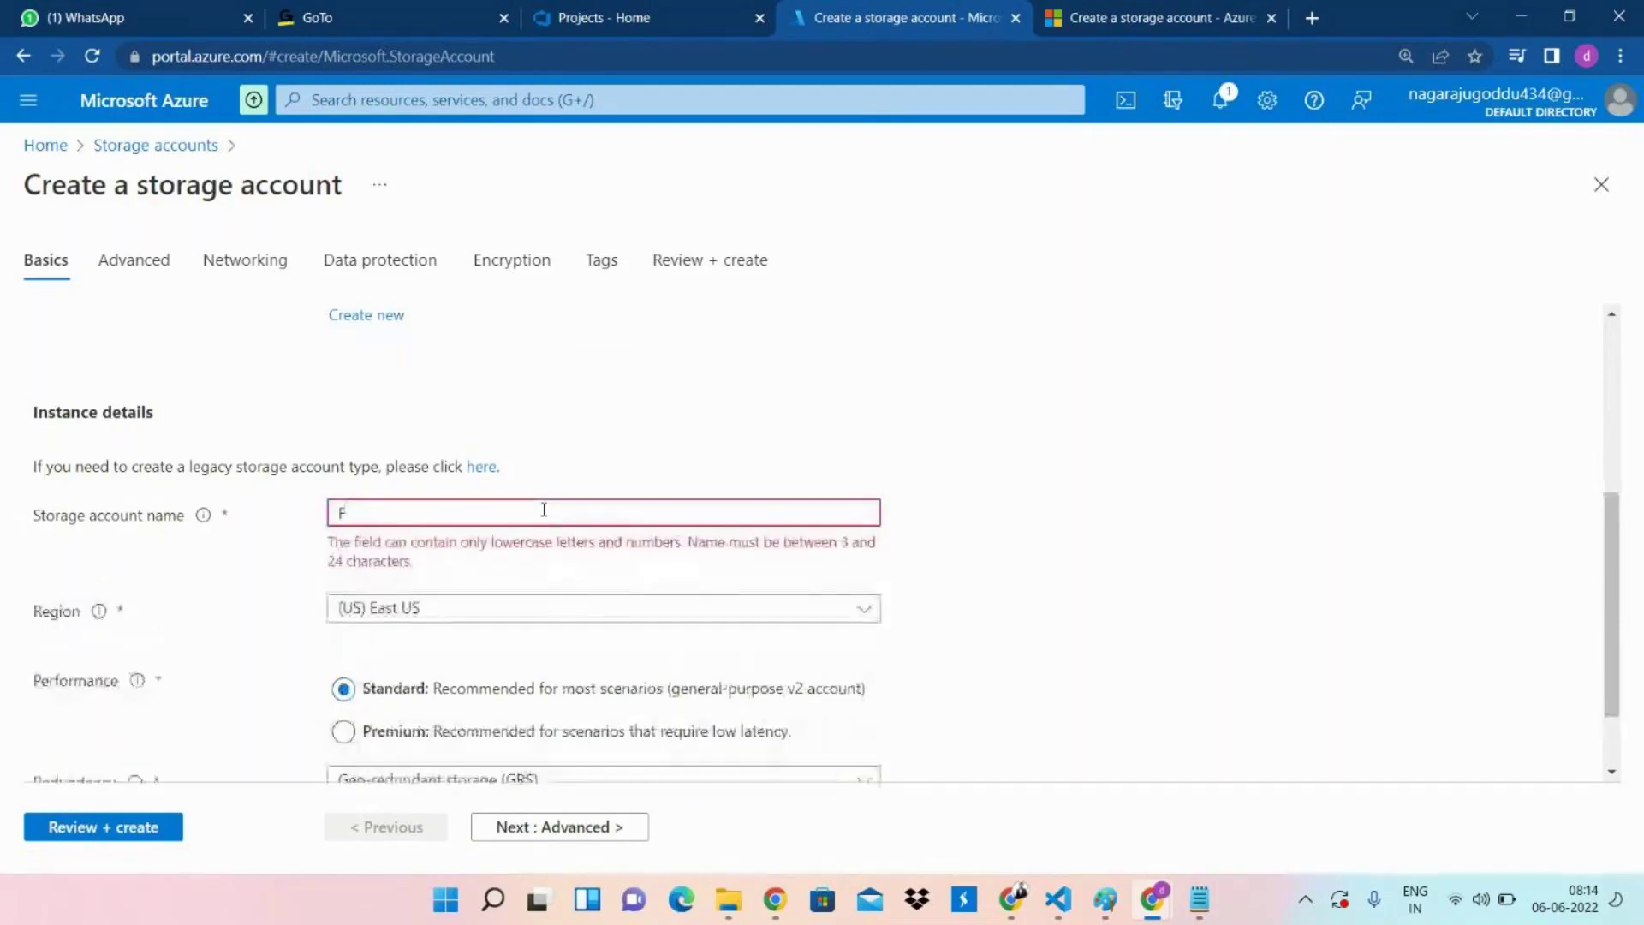
{"action": "type", "text": "FKHVHVH"}
{"action": "key", "text": "BackSpace"}
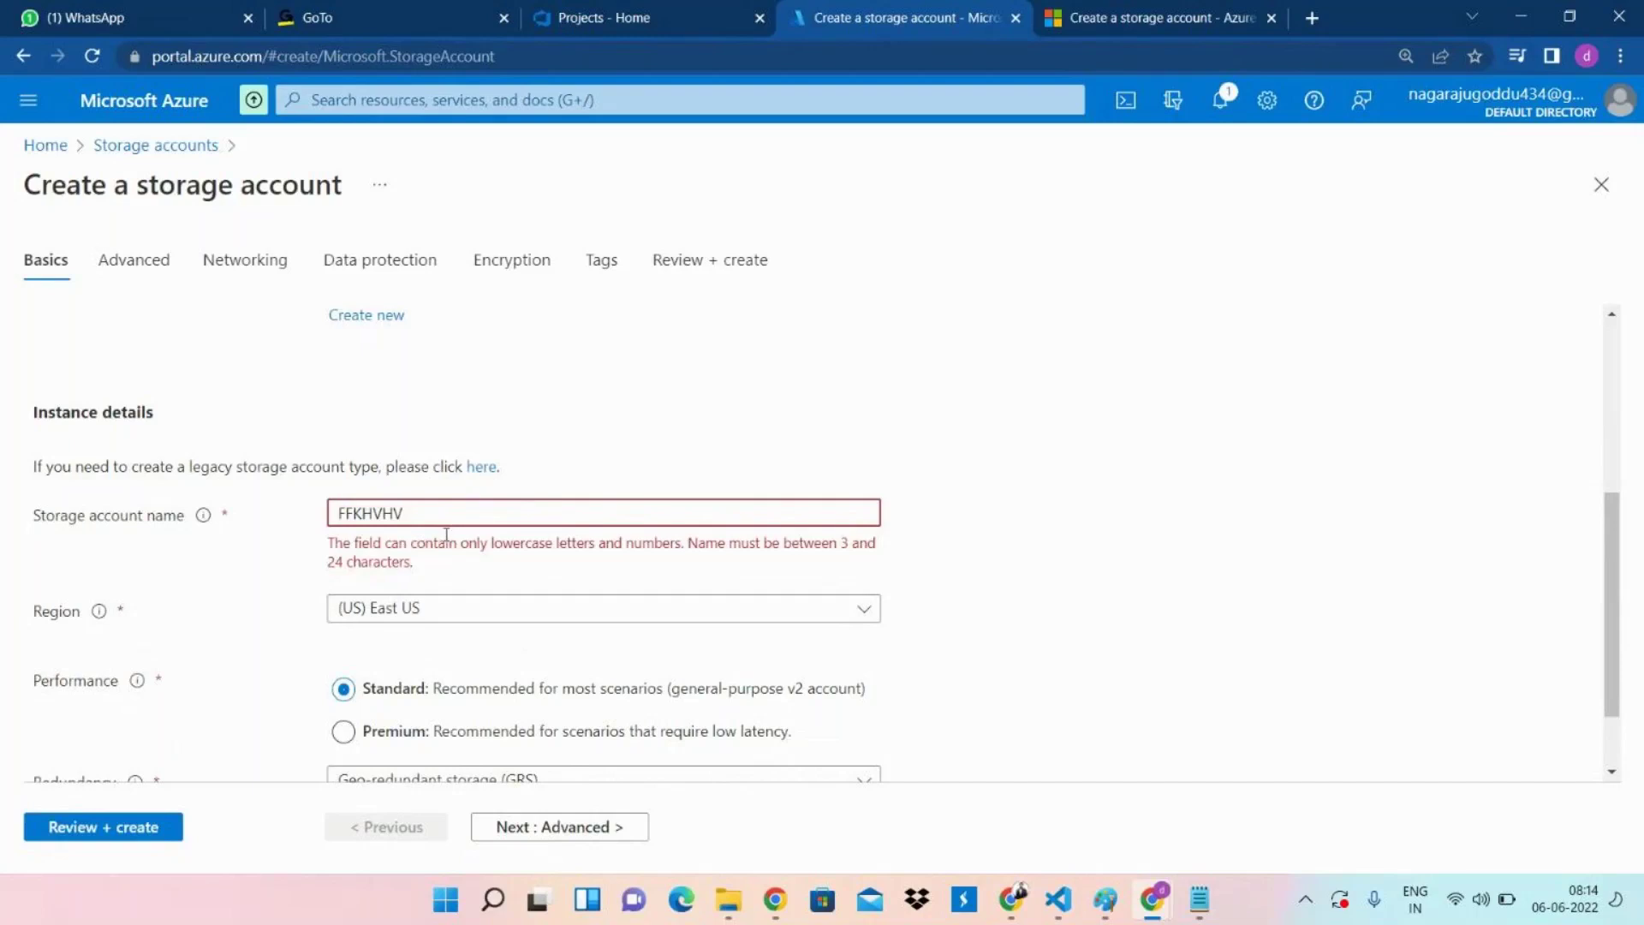
{"action": "key", "text": "BackSpace"}
{"action": "key", "text": "BackSpace"}
{"action": "key", "text": "BackSpace"}
{"action": "key", "text": "BackSpace"}
{"action": "key", "text": "BackSpace"}
{"action": "key", "text": "BackSpace"}
{"action": "key", "text": "BackSpace"}
{"action": "type", "text": "STORAGE"}
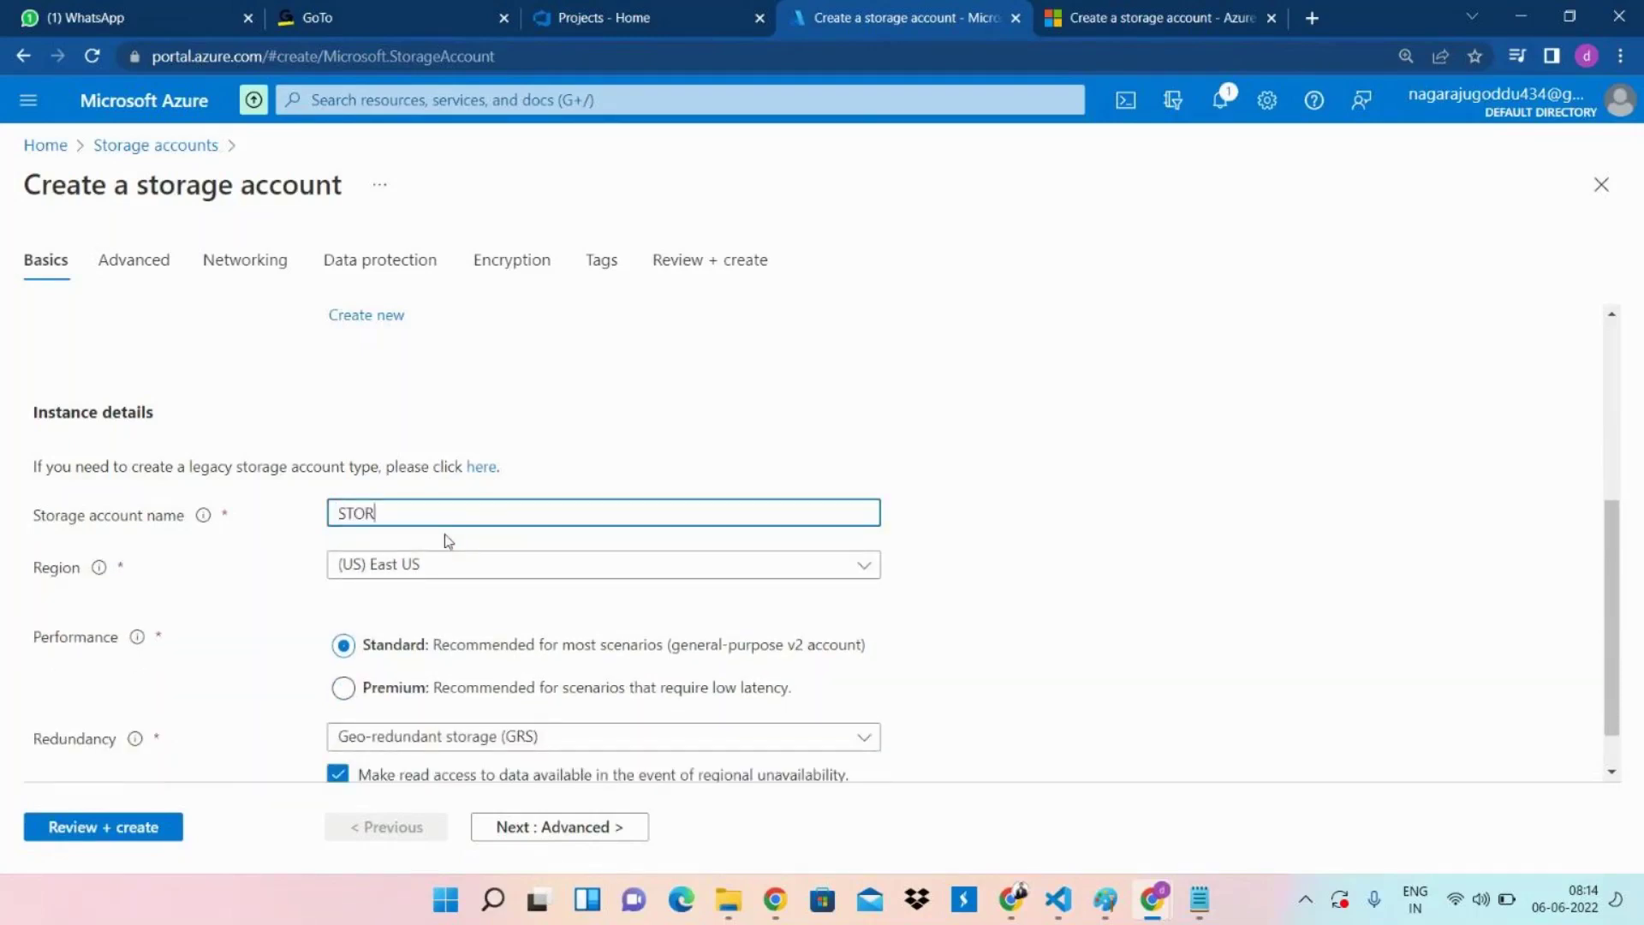
{"action": "key", "text": "BackSpace"}
{"action": "key", "text": "BackSpace"}
{"action": "key", "text": "BackSpace"}
{"action": "key", "text": "BackSpace"}
{"action": "key", "text": "BackSpace"}
{"action": "key", "text": "BackSpace"}
{"action": "key", "text": "BackSpace"}
Name the storage account storage25845 and set its region to (US) Central US.
{"action": "type", "text": "storage"}
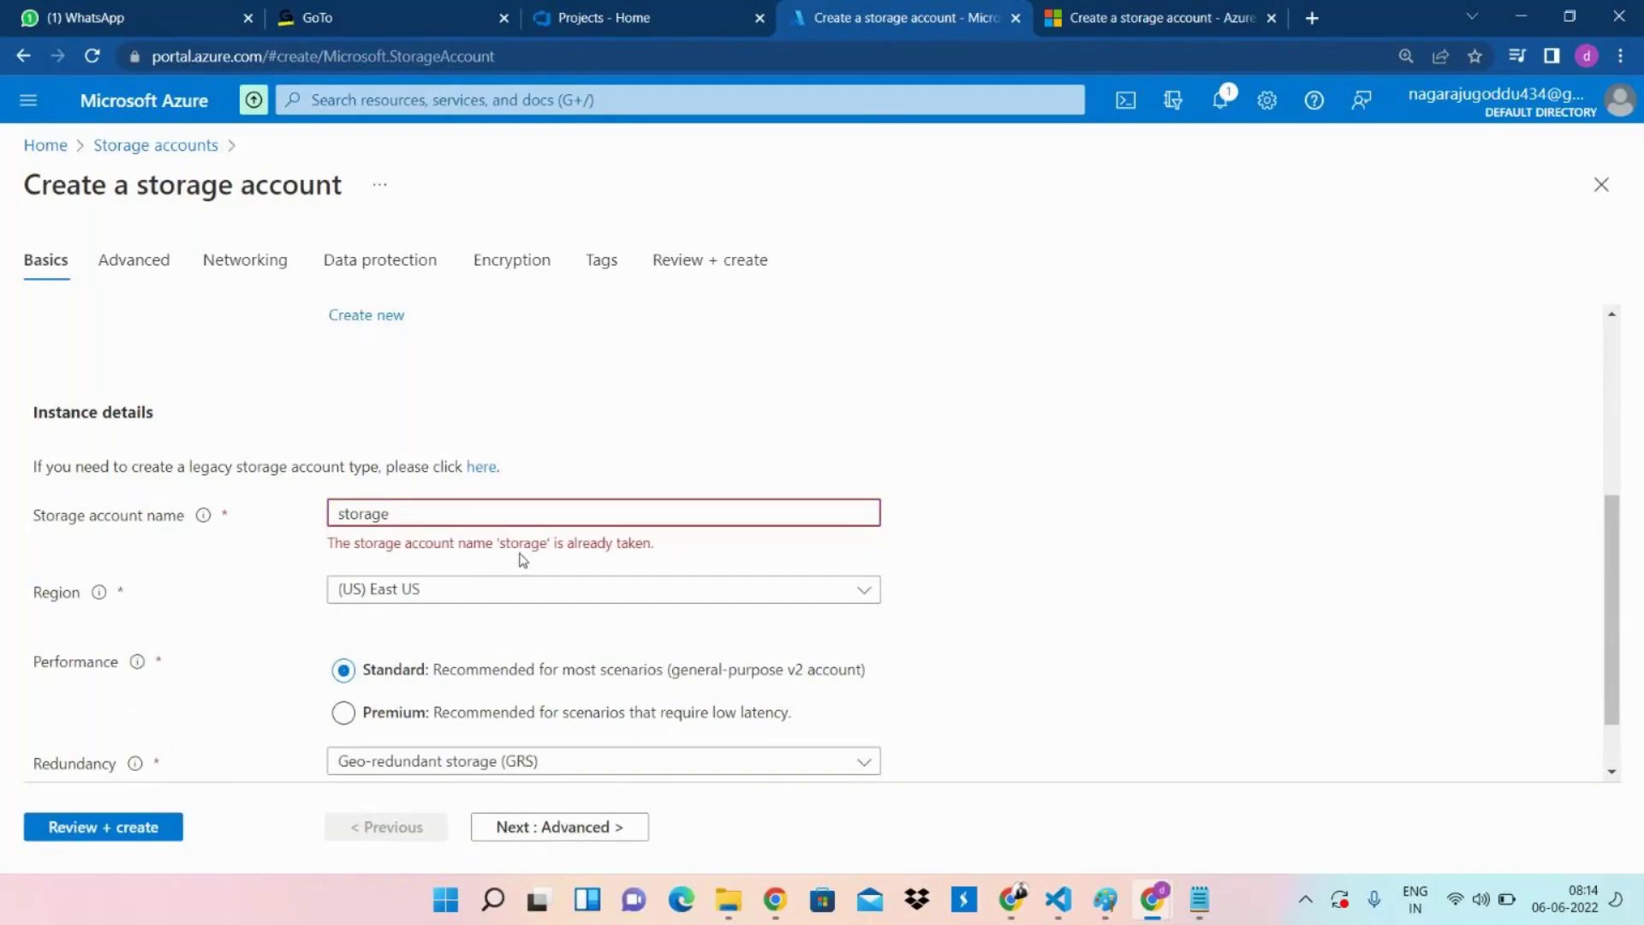
{"action": "type", "text": "258"}
{"action": "left_click", "coordinate": [1011, 408]}
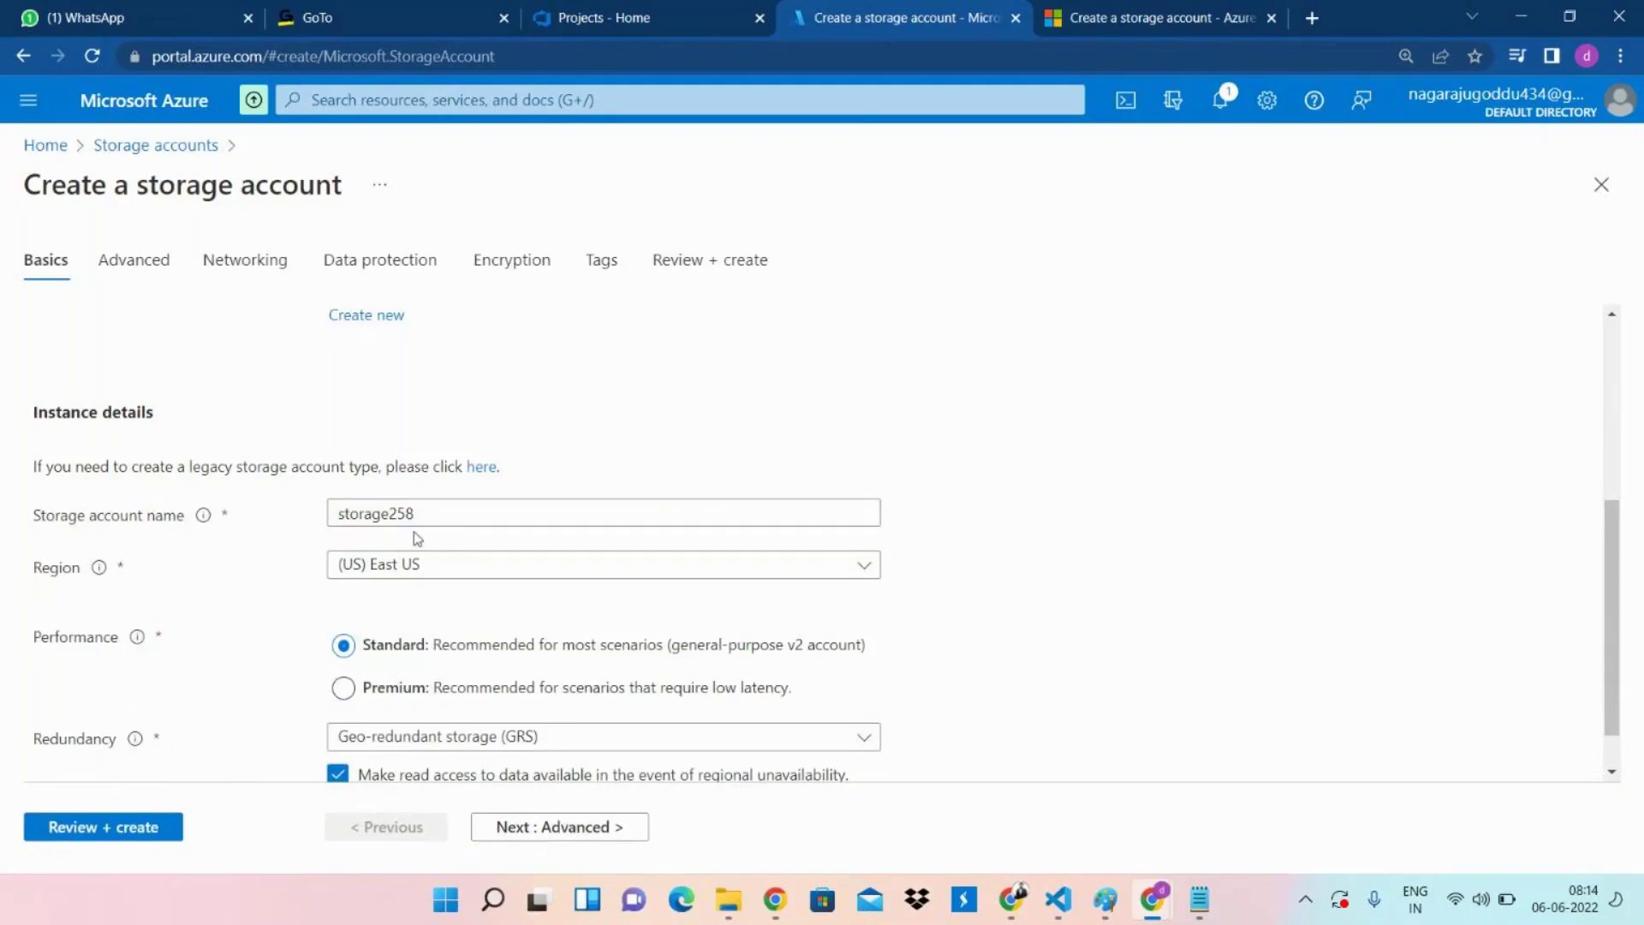
{"action": "mouse_move", "coordinate": [203, 518]}
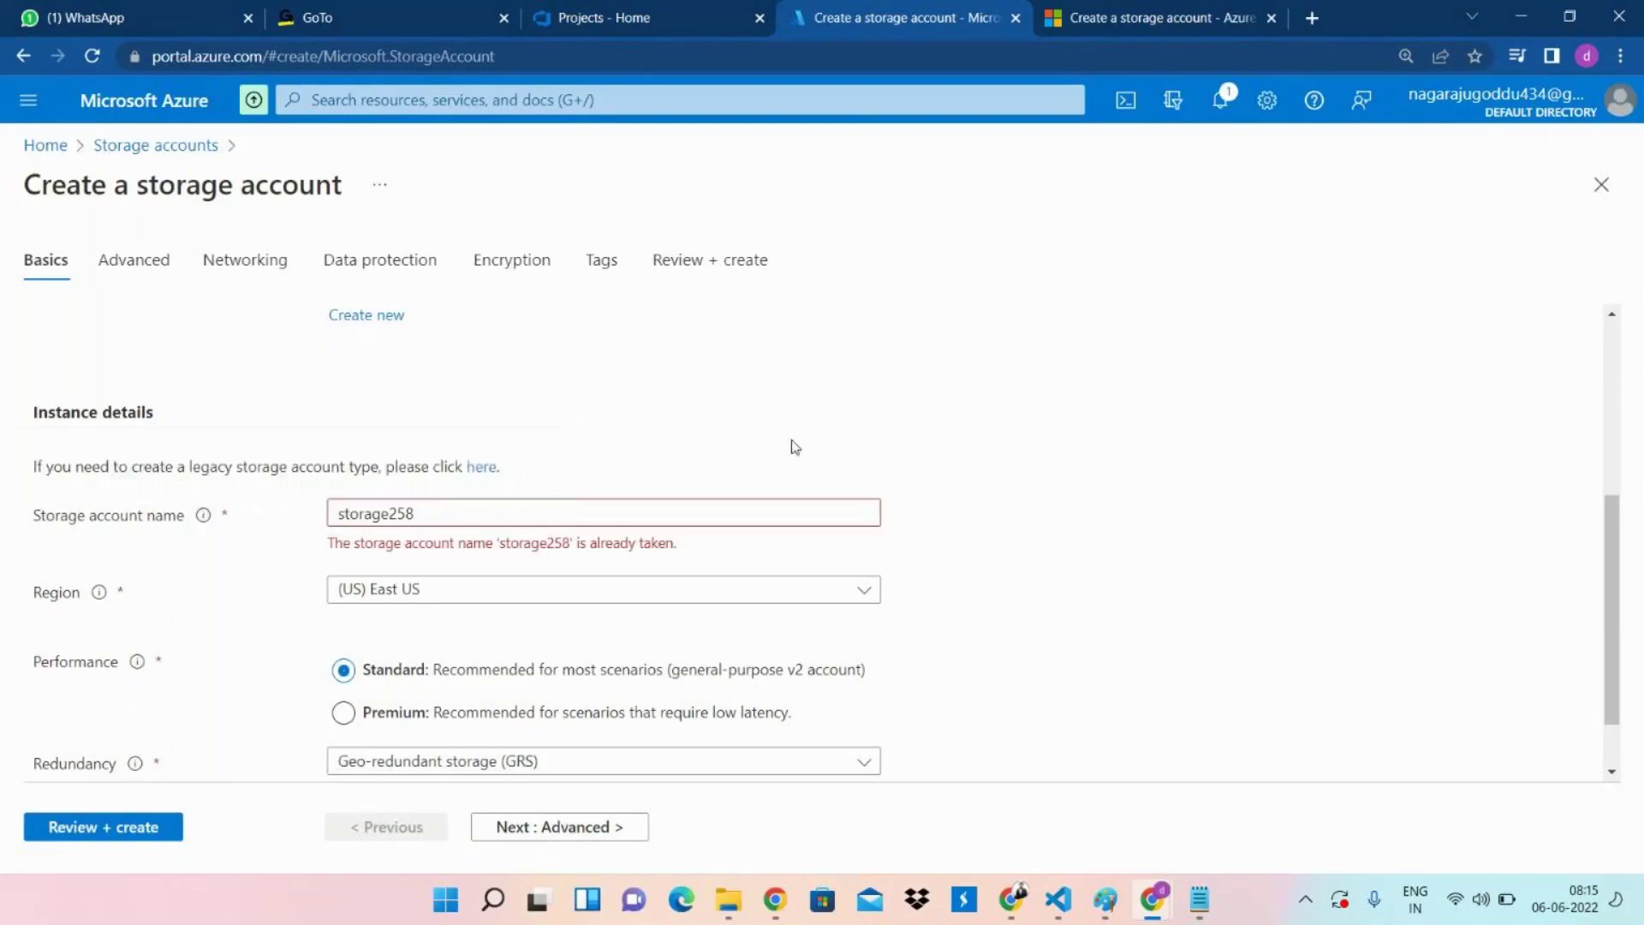
{"action": "left_click", "coordinate": [418, 518]}
{"action": "type", "text": "45"}
{"action": "left_click", "coordinate": [1251, 489]}
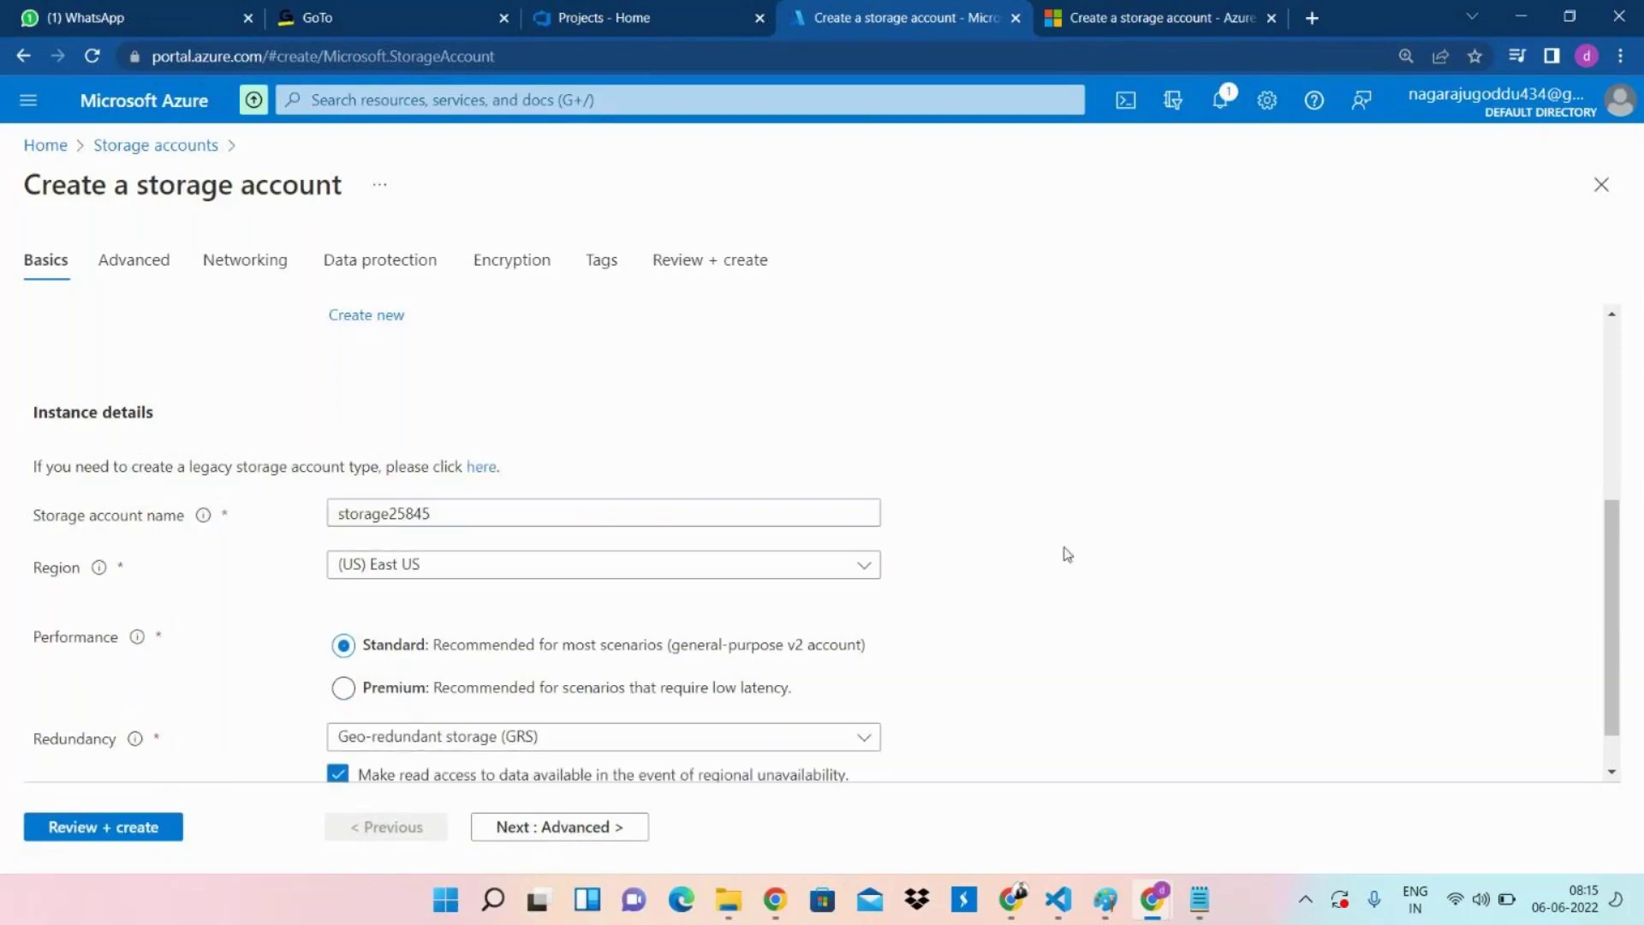
{"action": "left_click", "coordinate": [861, 572]}
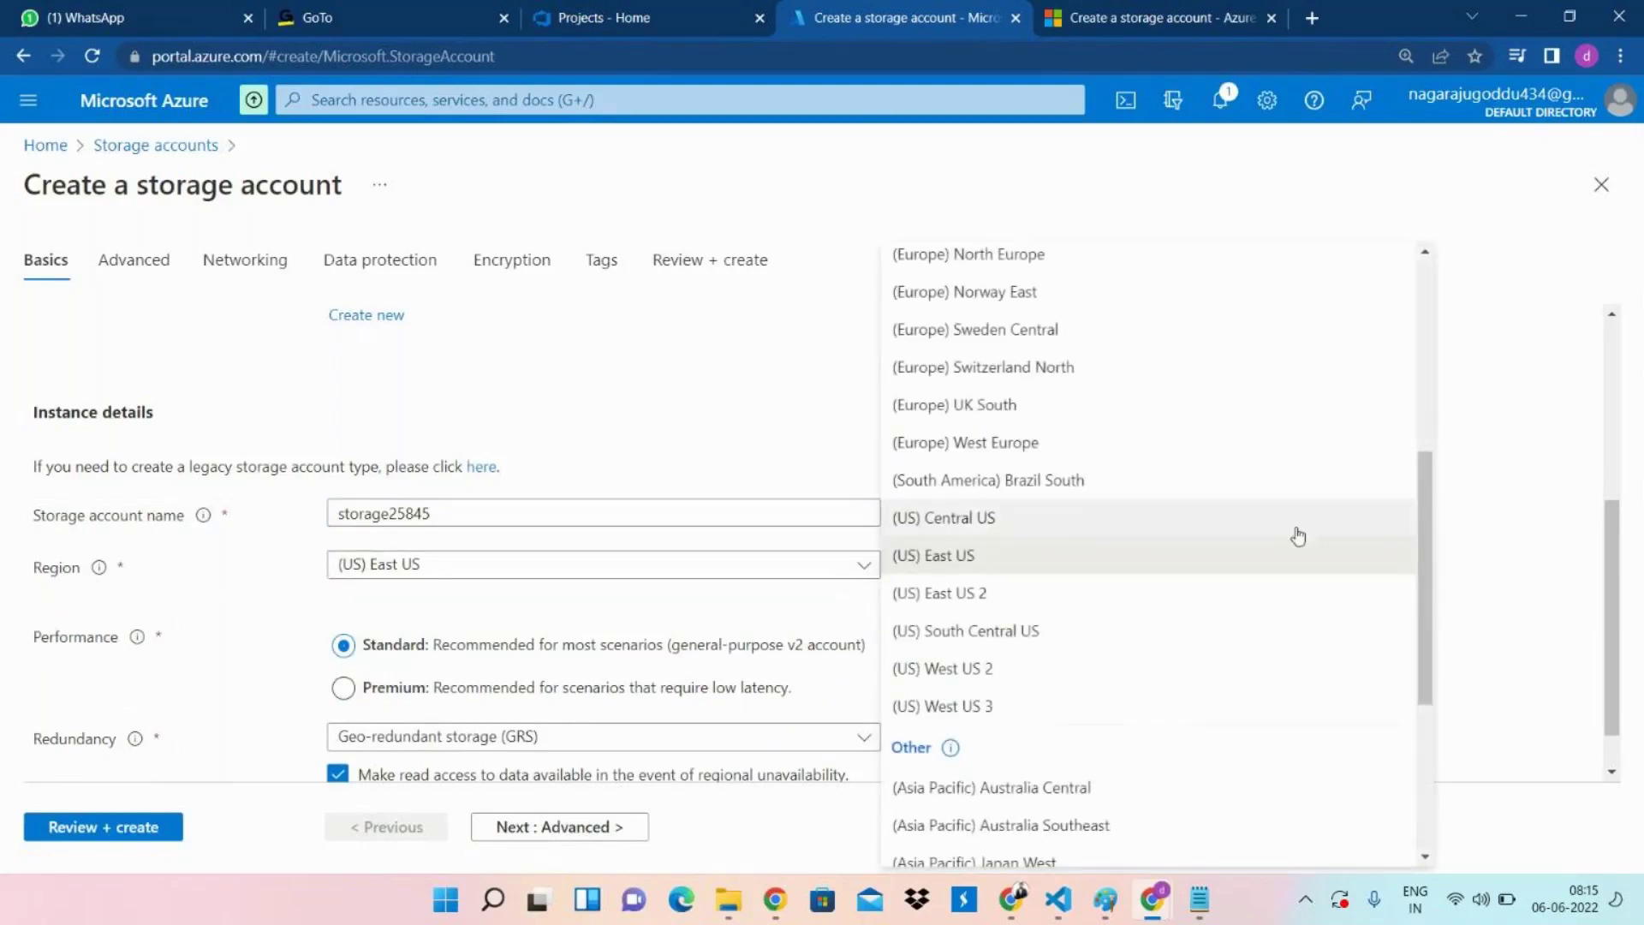
{"action": "left_click", "coordinate": [1262, 532]}
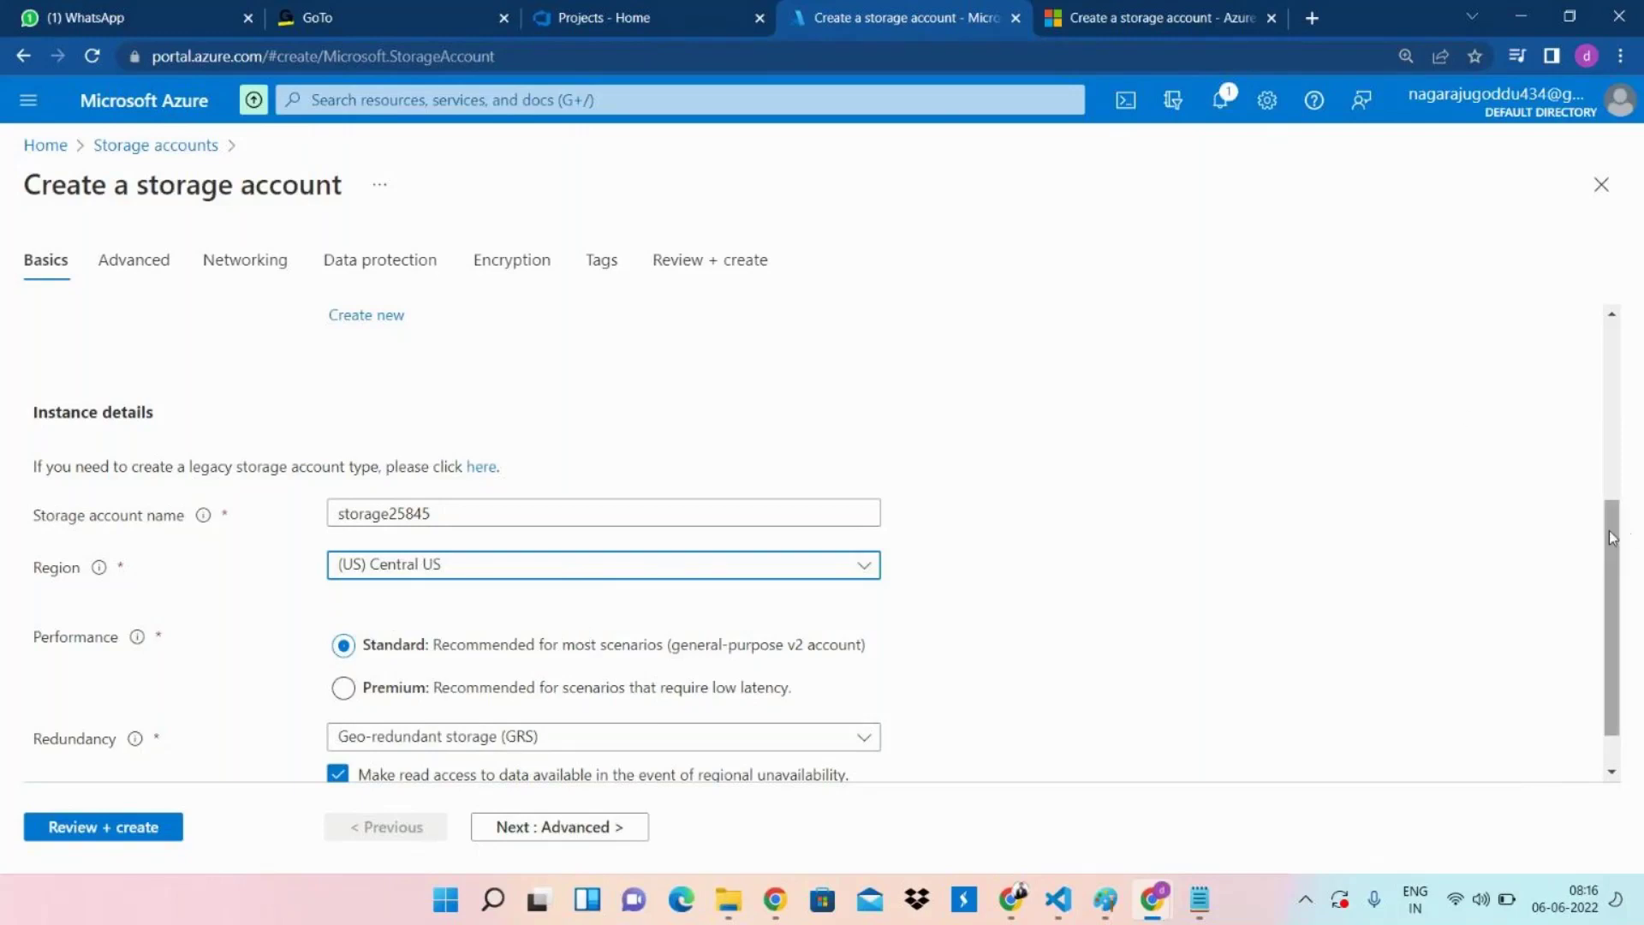
Open the documentation linked from the Performance setting's help and view the article's introduction.
{"action": "left_click_drag", "start_coordinate": [1613, 537], "coordinate": [1612, 564]}
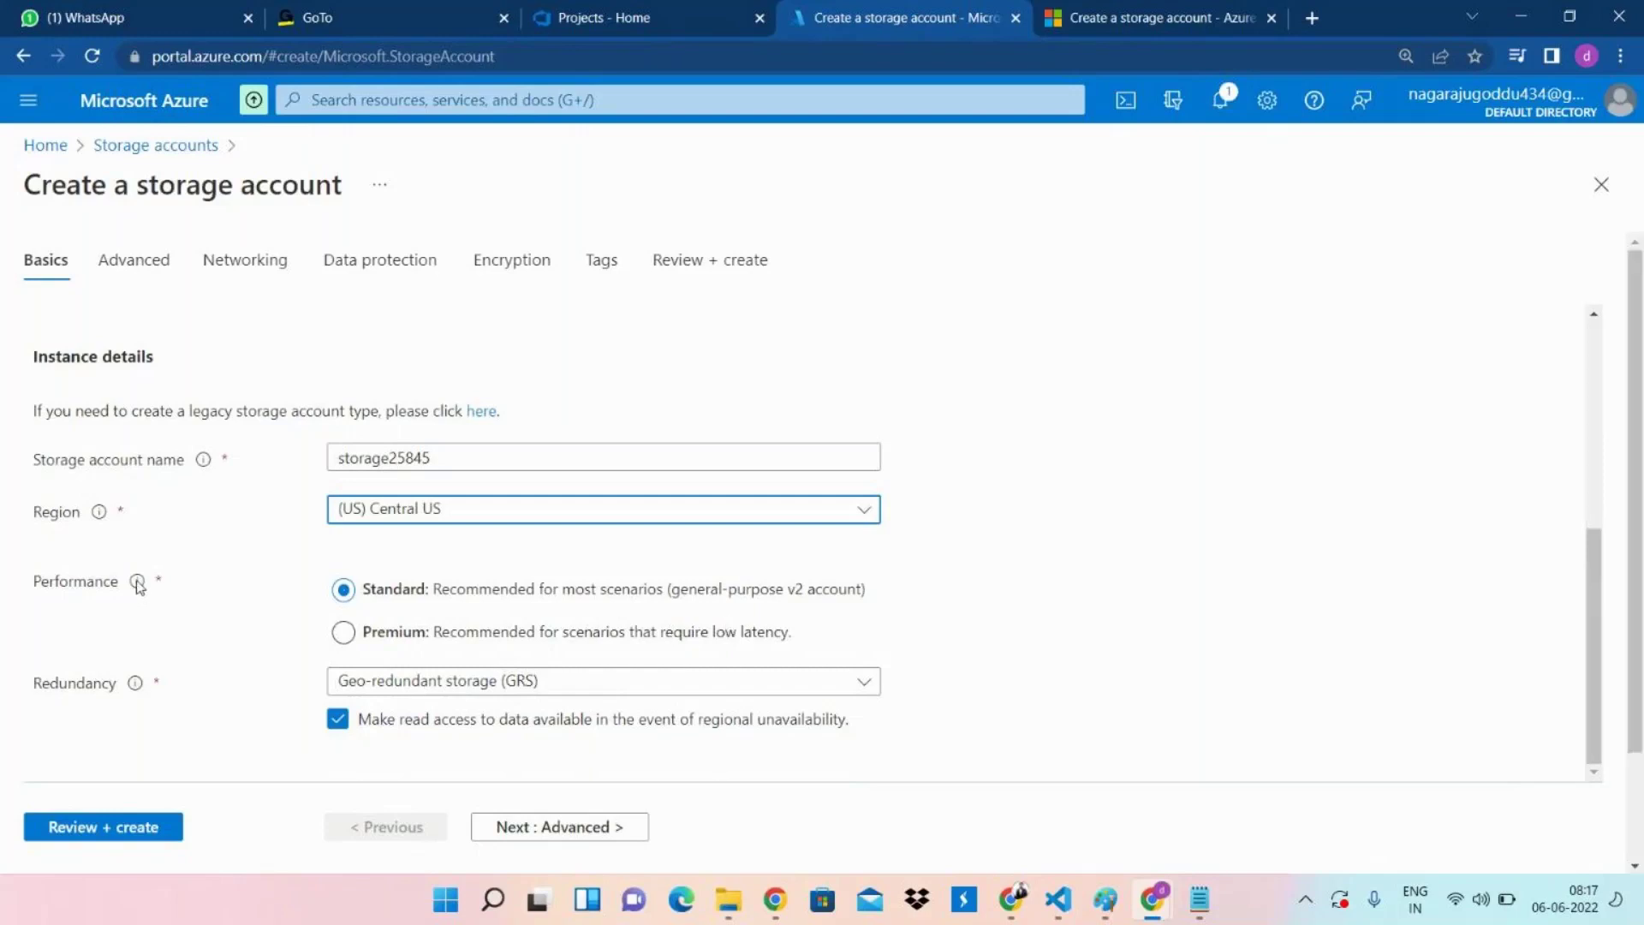
{"action": "mouse_move", "coordinate": [138, 584]}
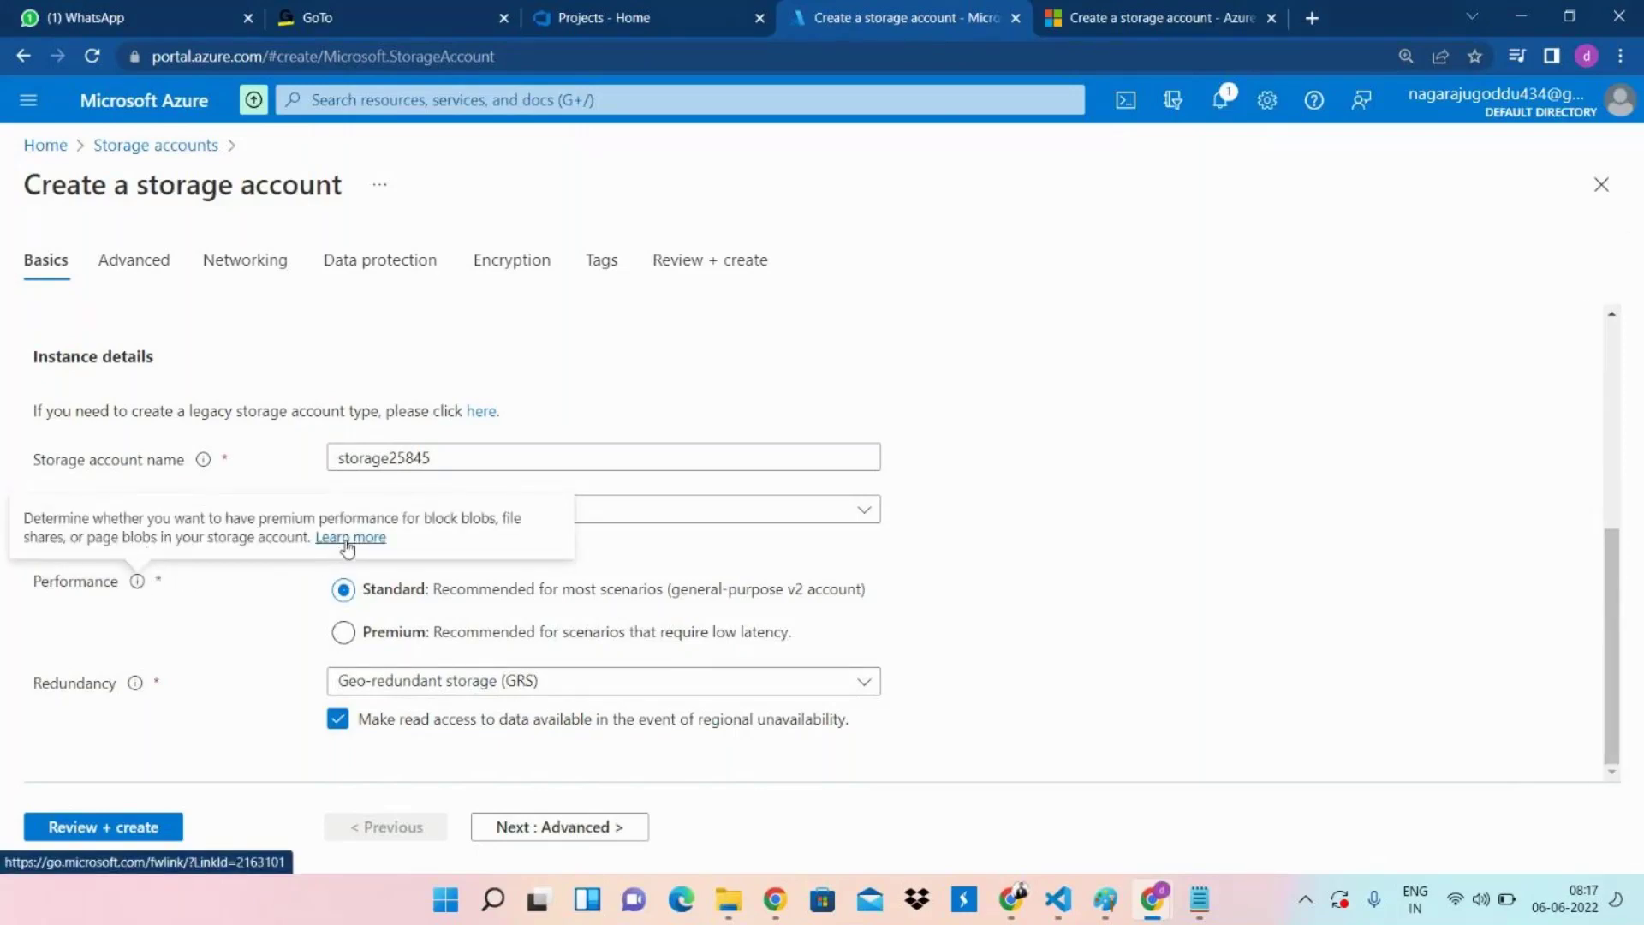
{"action": "left_click", "coordinate": [346, 538]}
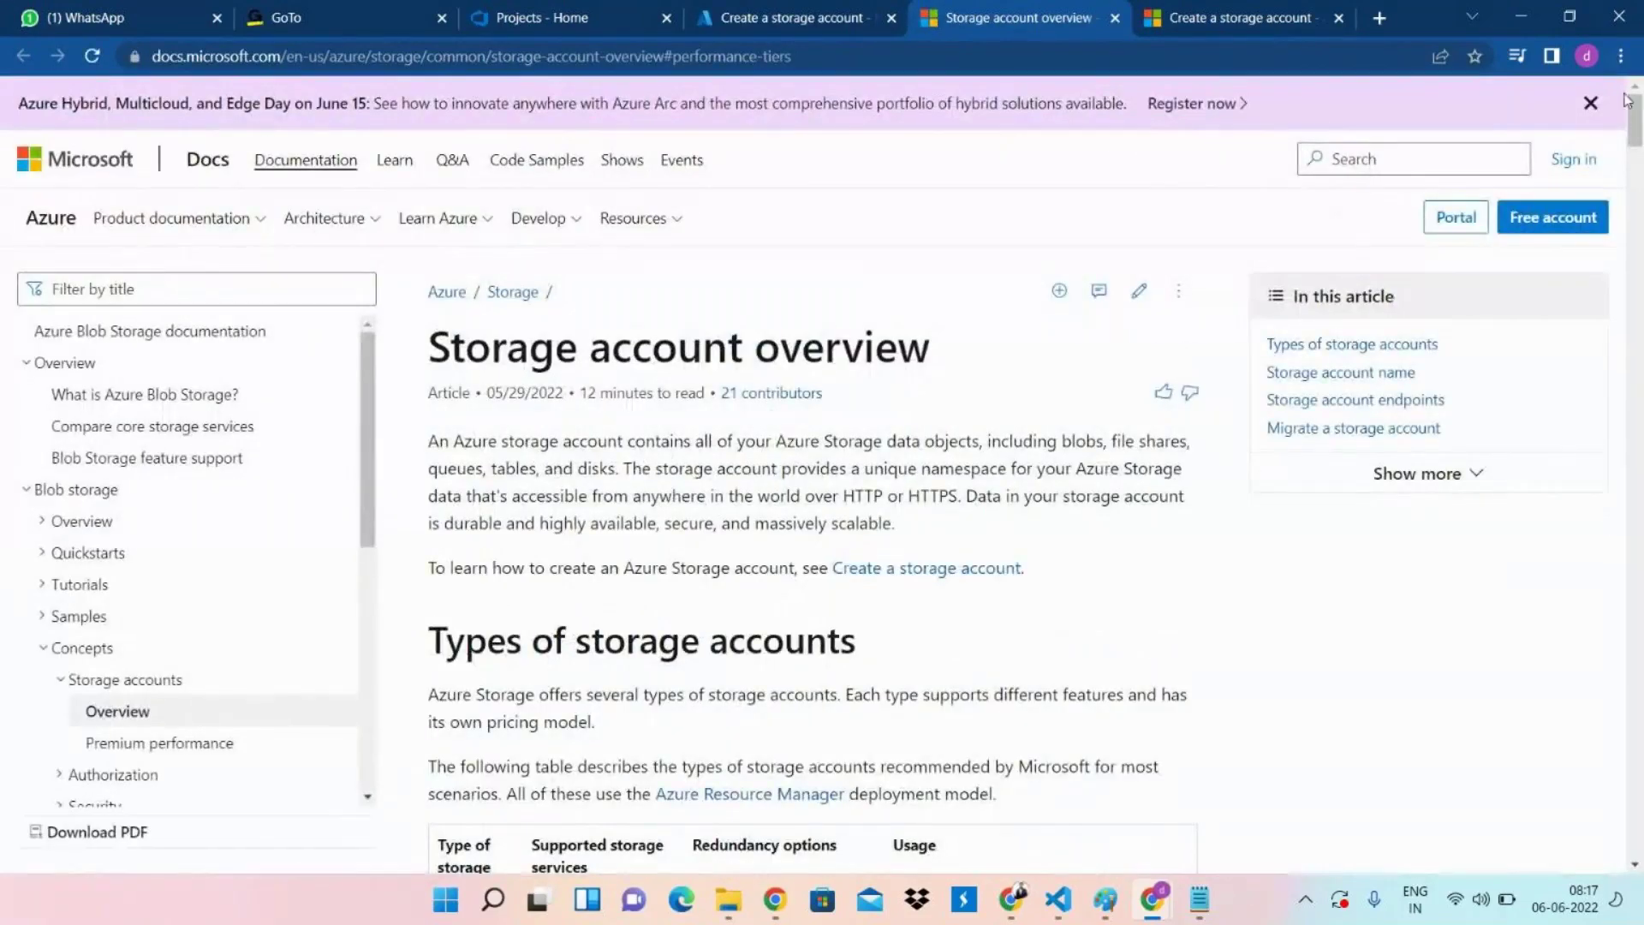
{"action": "scroll", "coordinate": [1631, 111], "scroll_direction": "down", "scroll_amount": 2}
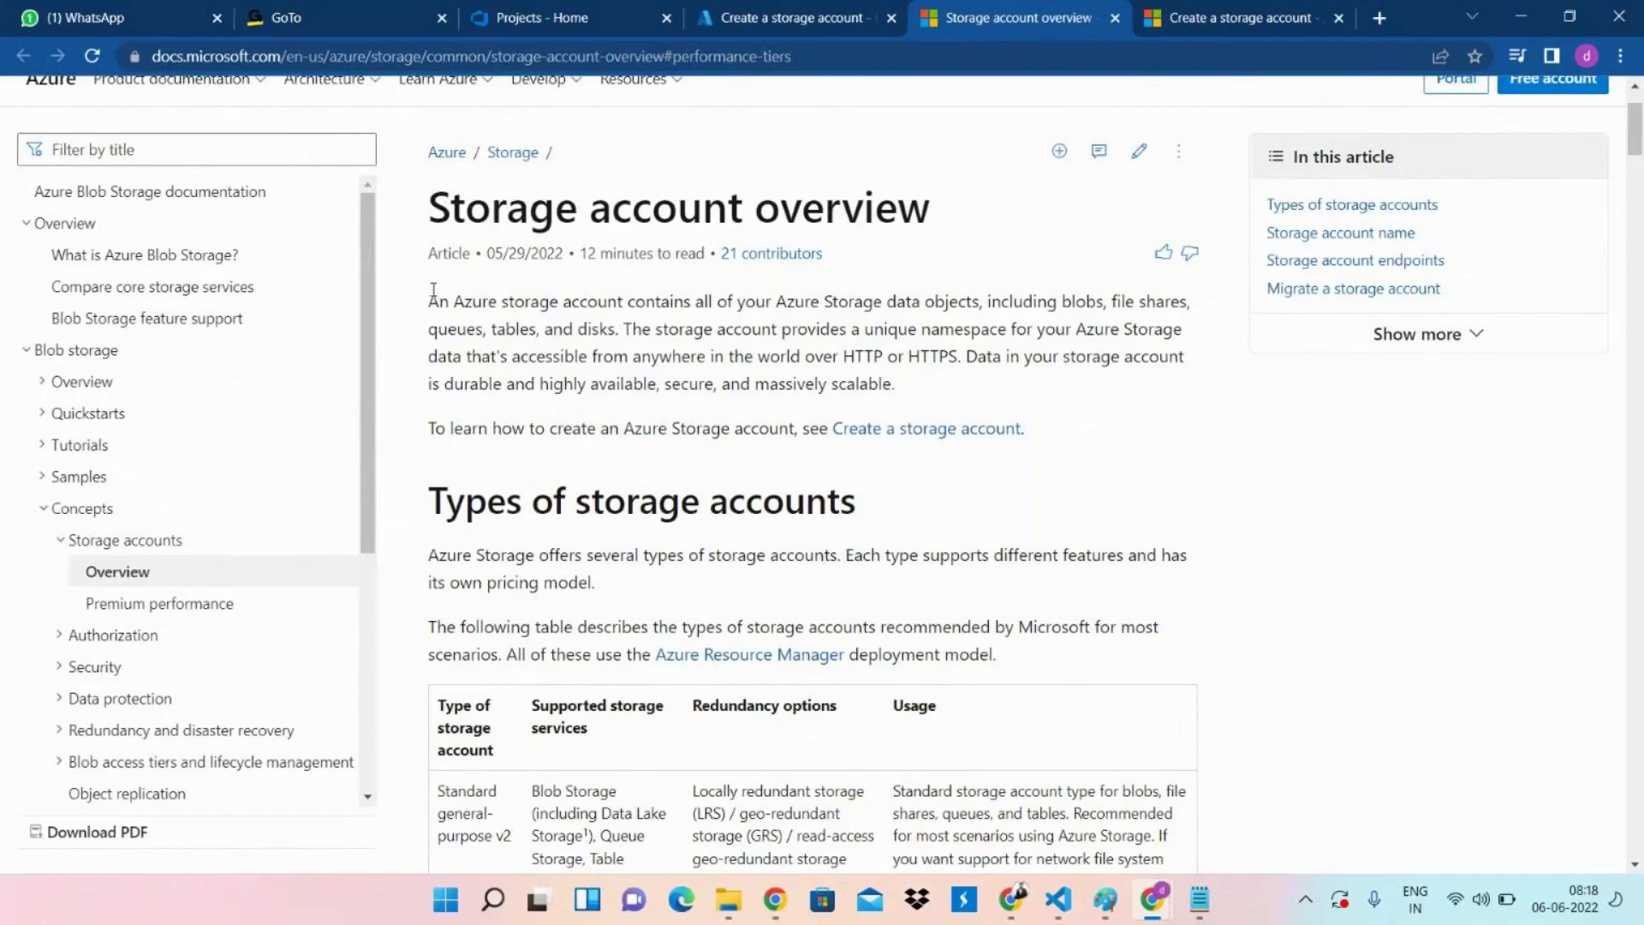
Copy the overview article's first sentence, on Azure Storage data objects, into the Notepad note on a new line below the existing text.
{"action": "left_click_drag", "start_coordinate": [431, 302], "coordinate": [619, 329]}
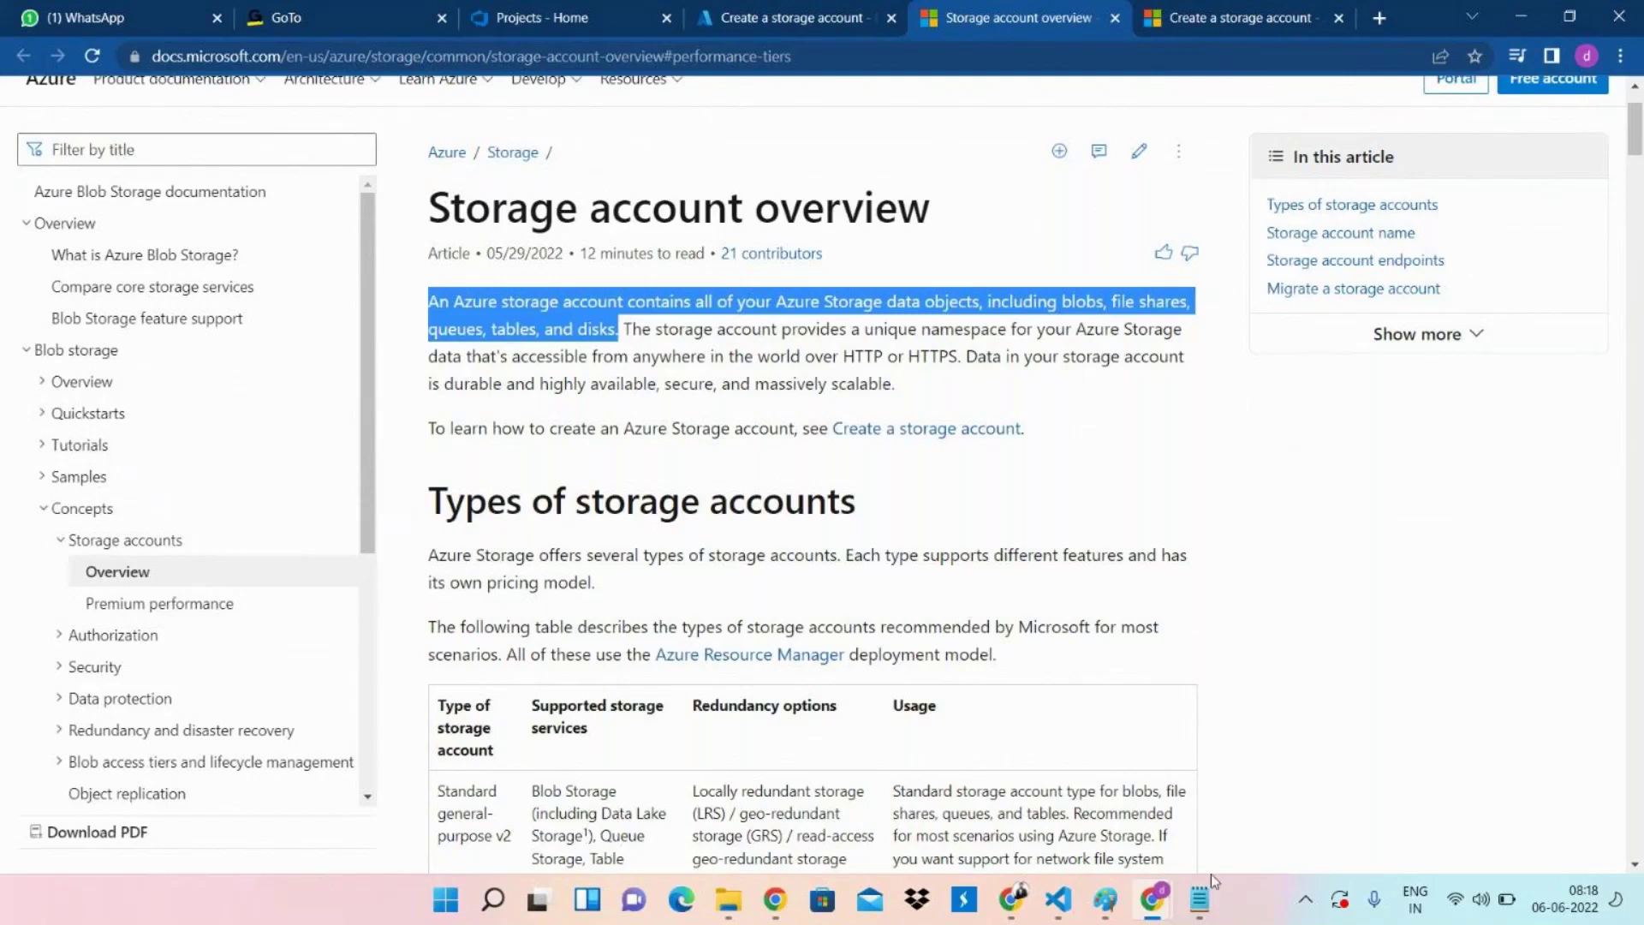
{"action": "mouse_move", "coordinate": [1213, 882]}
{"action": "left_click", "coordinate": [1221, 814]}
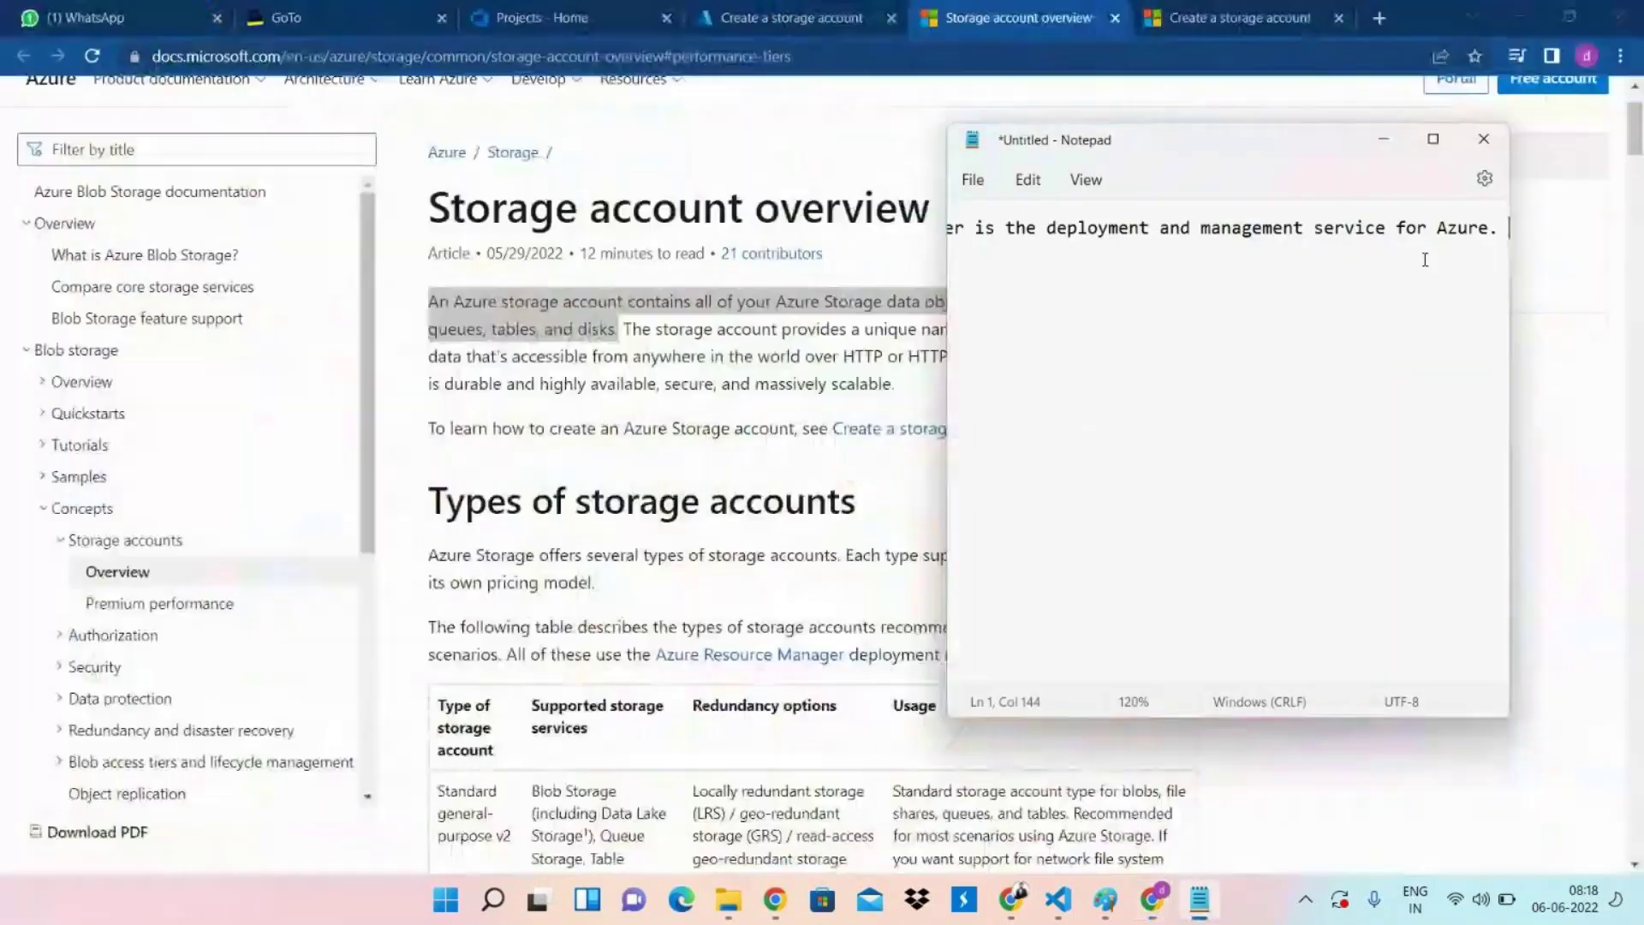
{"action": "left_click", "coordinate": [1433, 139]}
{"action": "key", "text": "Return"}
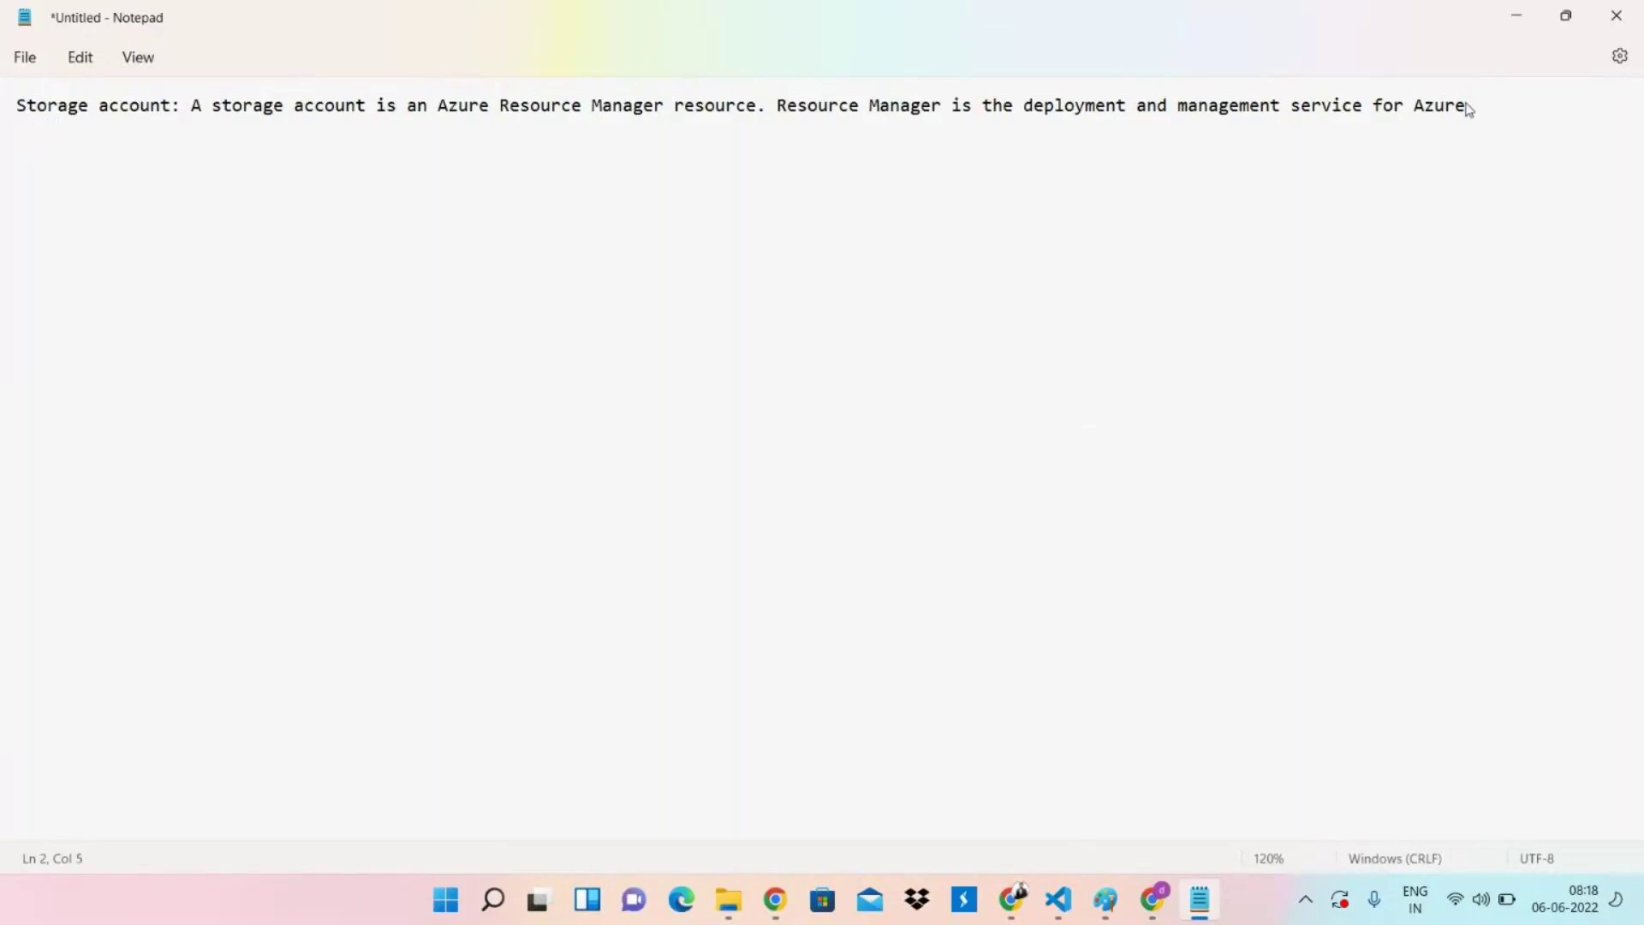
{"action": "type", "text": "An Azure storage account contains all of your Azure Storage data objects, including blobs, file shares, queues, tables, and disks."}
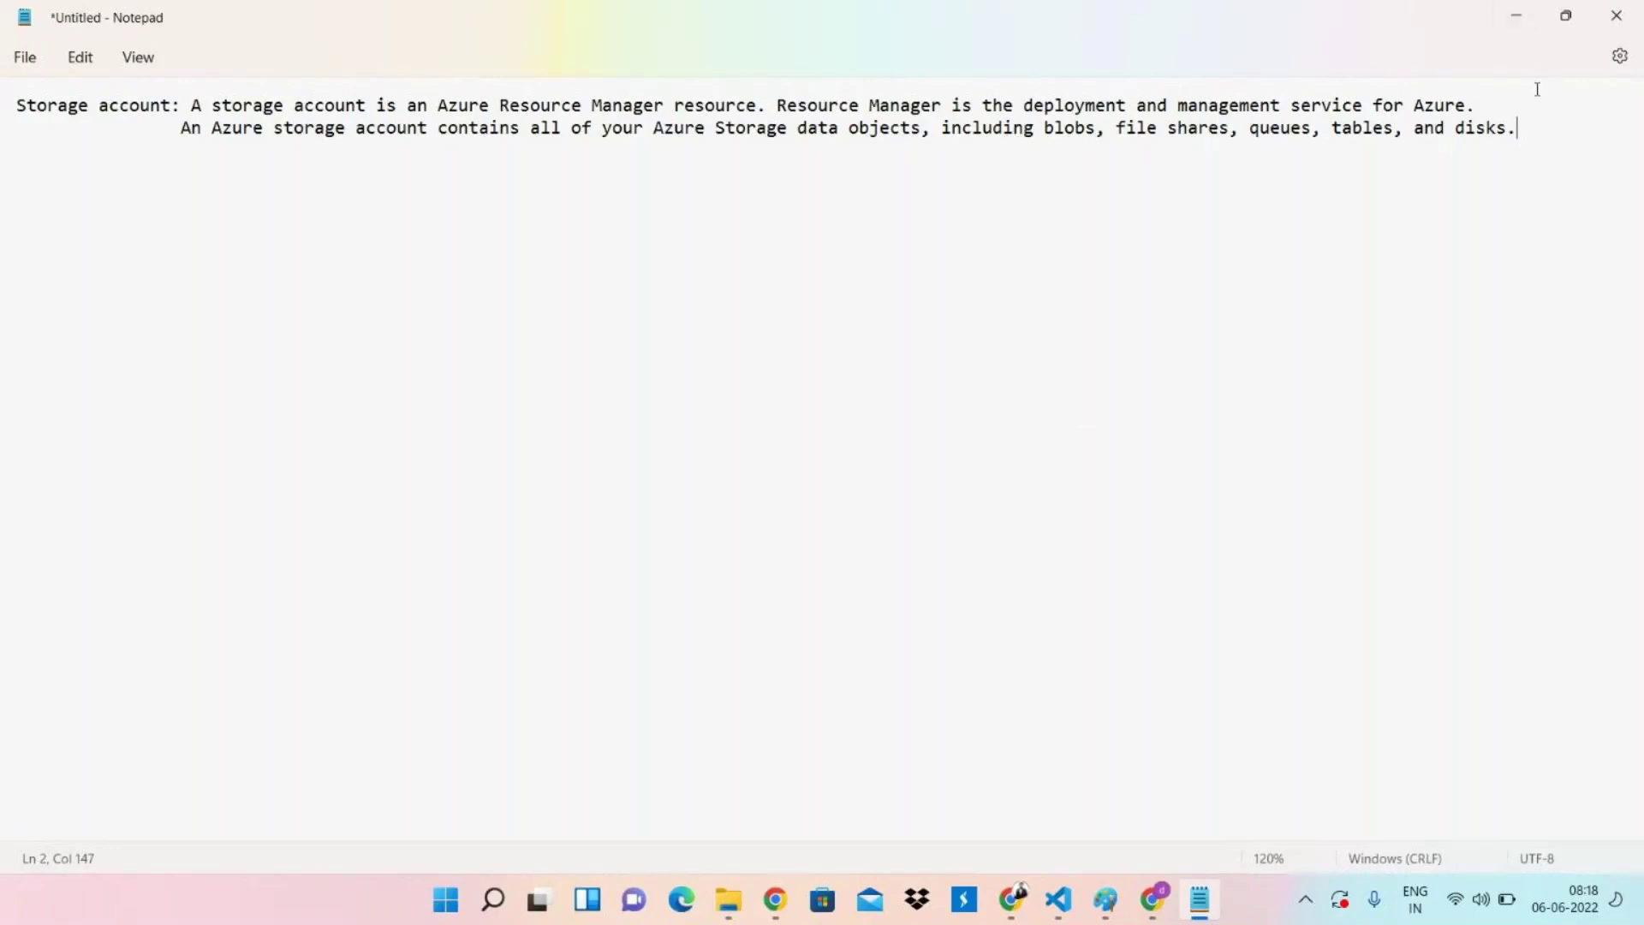
Insert a blank line between the two statements in the note and start a new line two lines below the second.
{"action": "key", "text": "Home"}
{"action": "key", "text": "Return"}
{"action": "key", "text": "Up"}
{"action": "key", "text": "Return"}
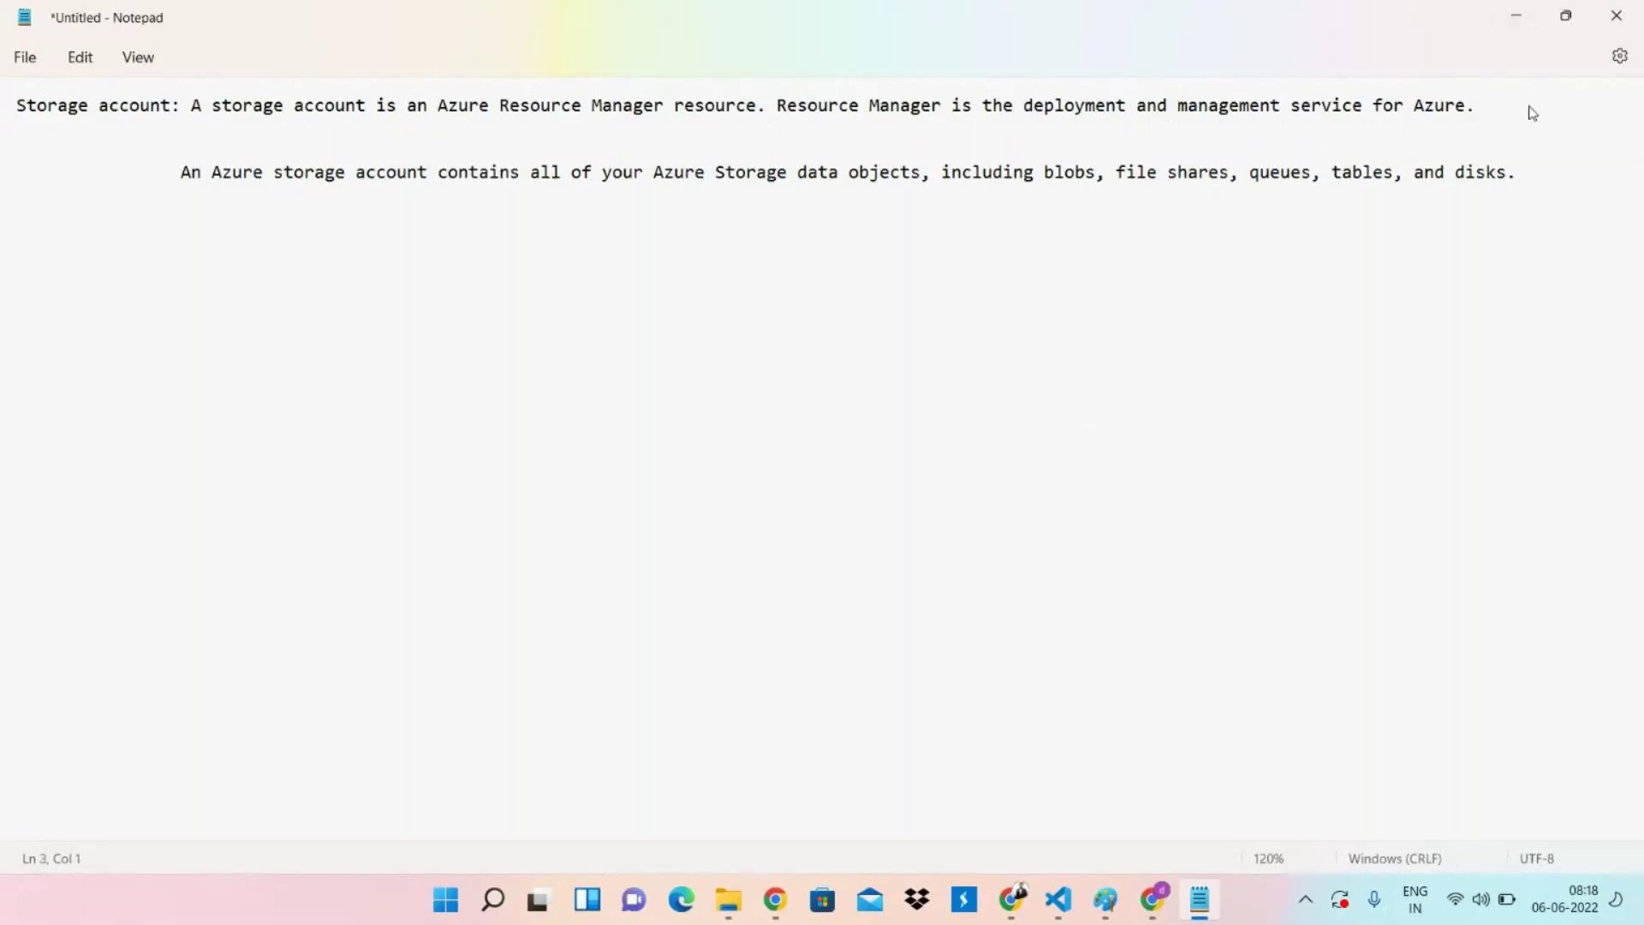
{"action": "key", "text": "BackSpace"}
{"action": "left_click", "coordinate": [1558, 150]}
{"action": "key", "text": "Return"}
{"action": "key", "text": "Return"}
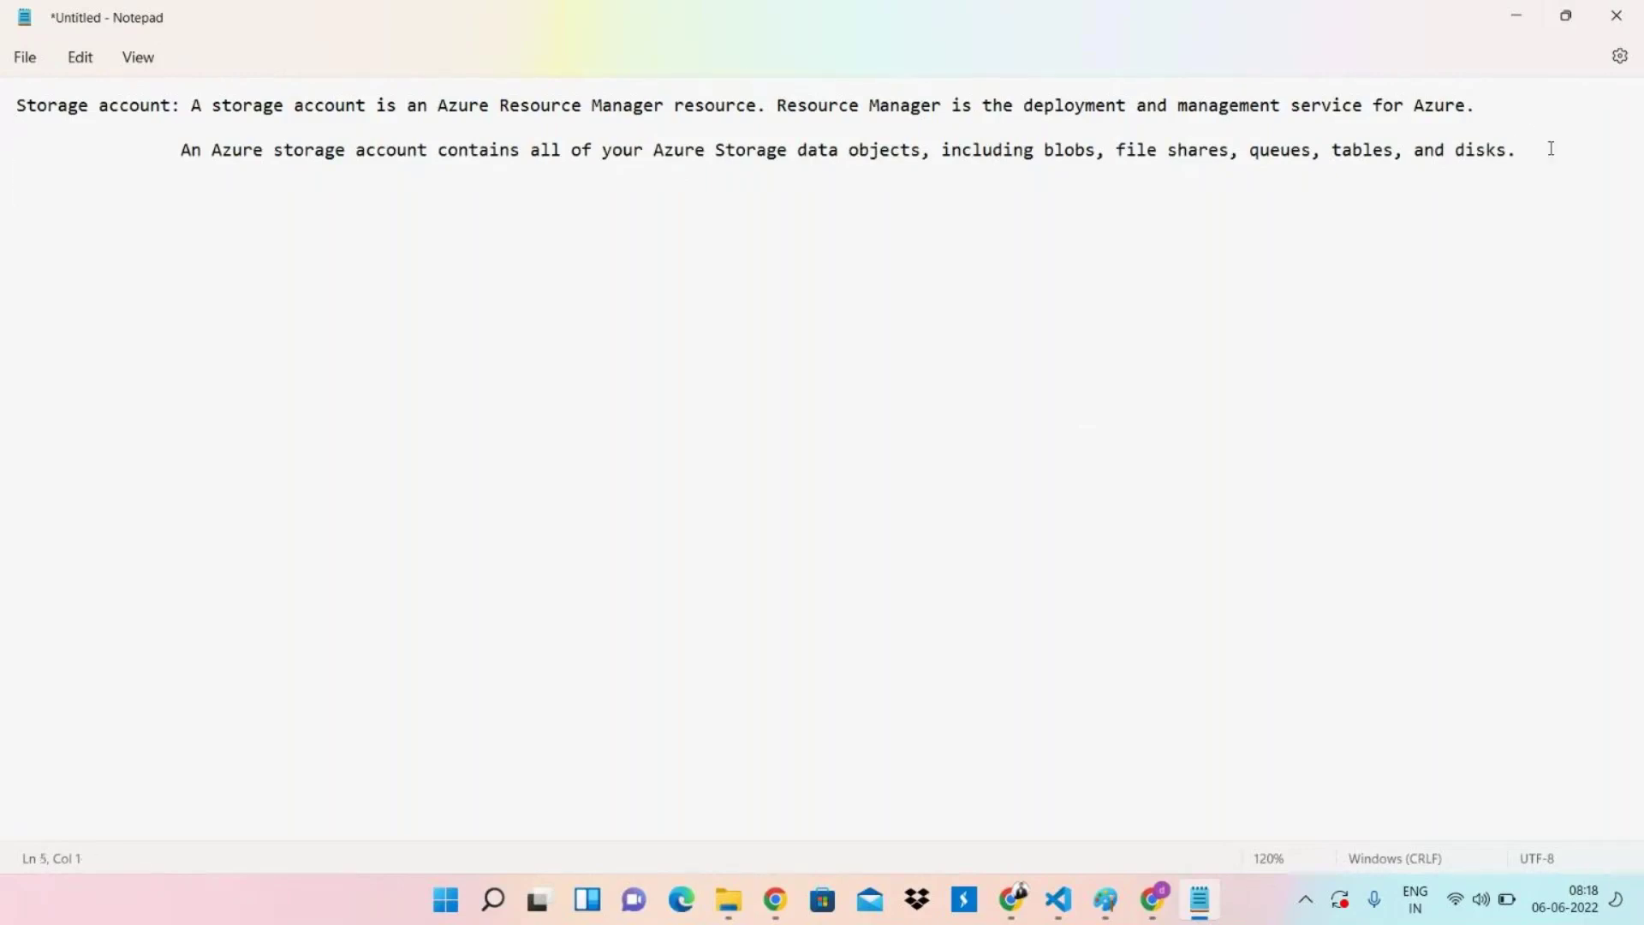
Return to the overview article and read its types of storage accounts table, comparing it with the portal form's performance options.
{"action": "left_click", "coordinate": [1511, 10]}
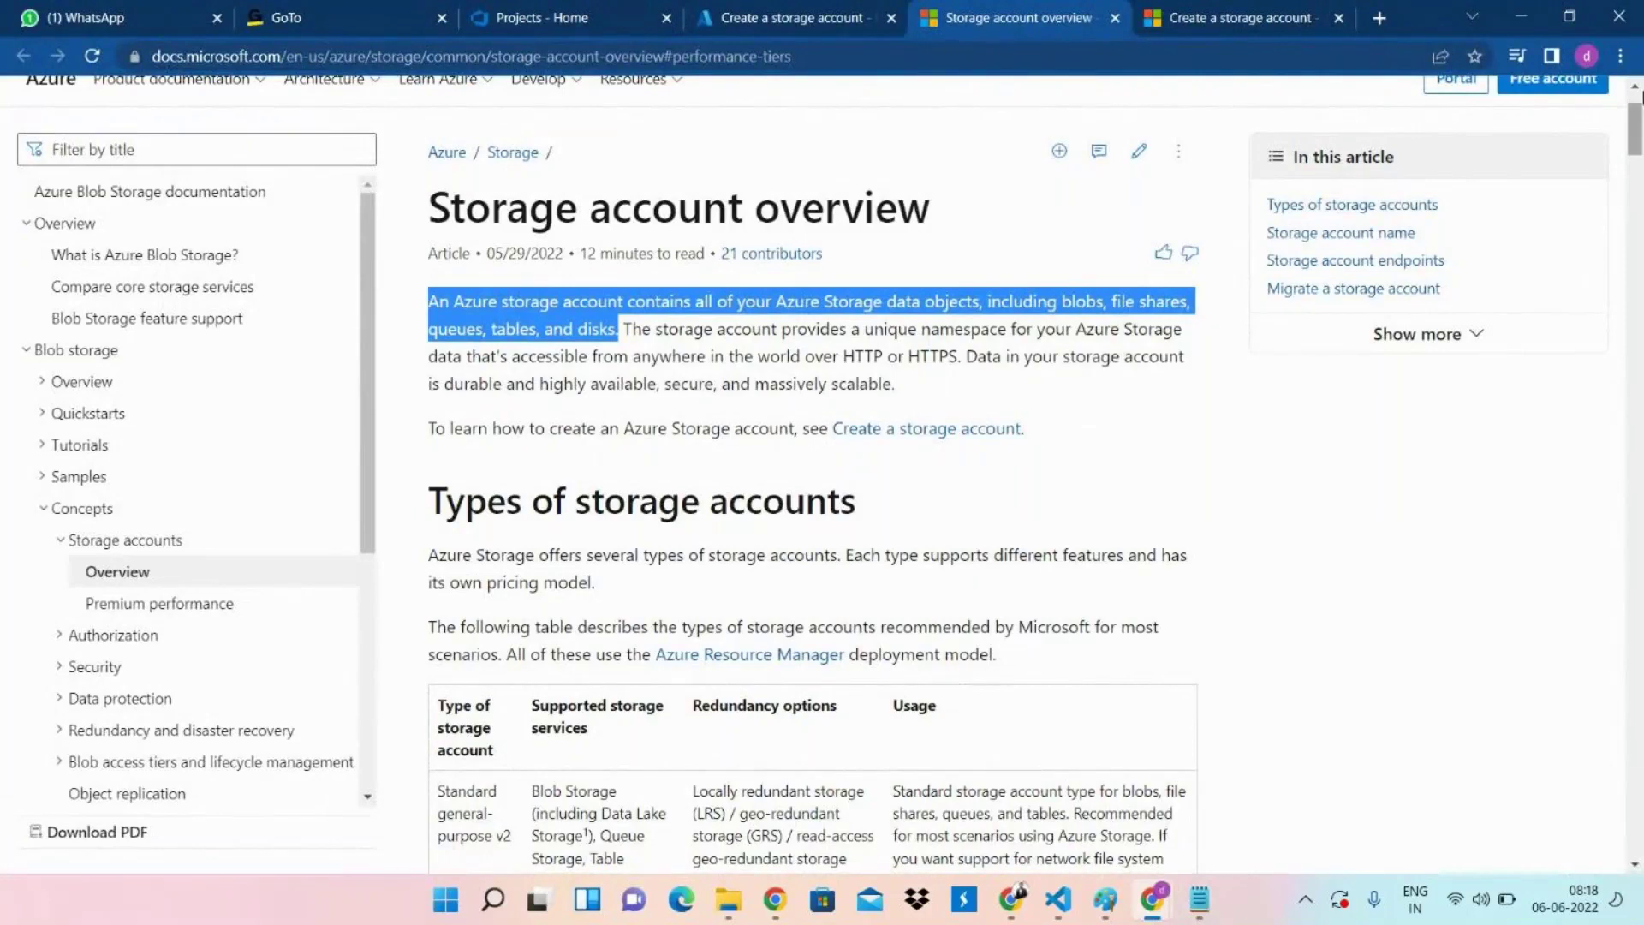
{"action": "mouse_move", "coordinate": [1635, 148]}
{"action": "left_mouse_down"}
{"action": "mouse_move", "coordinate": [1636, 210]}
{"action": "mouse_move", "coordinate": [1636, 173]}
{"action": "left_mouse_up"}
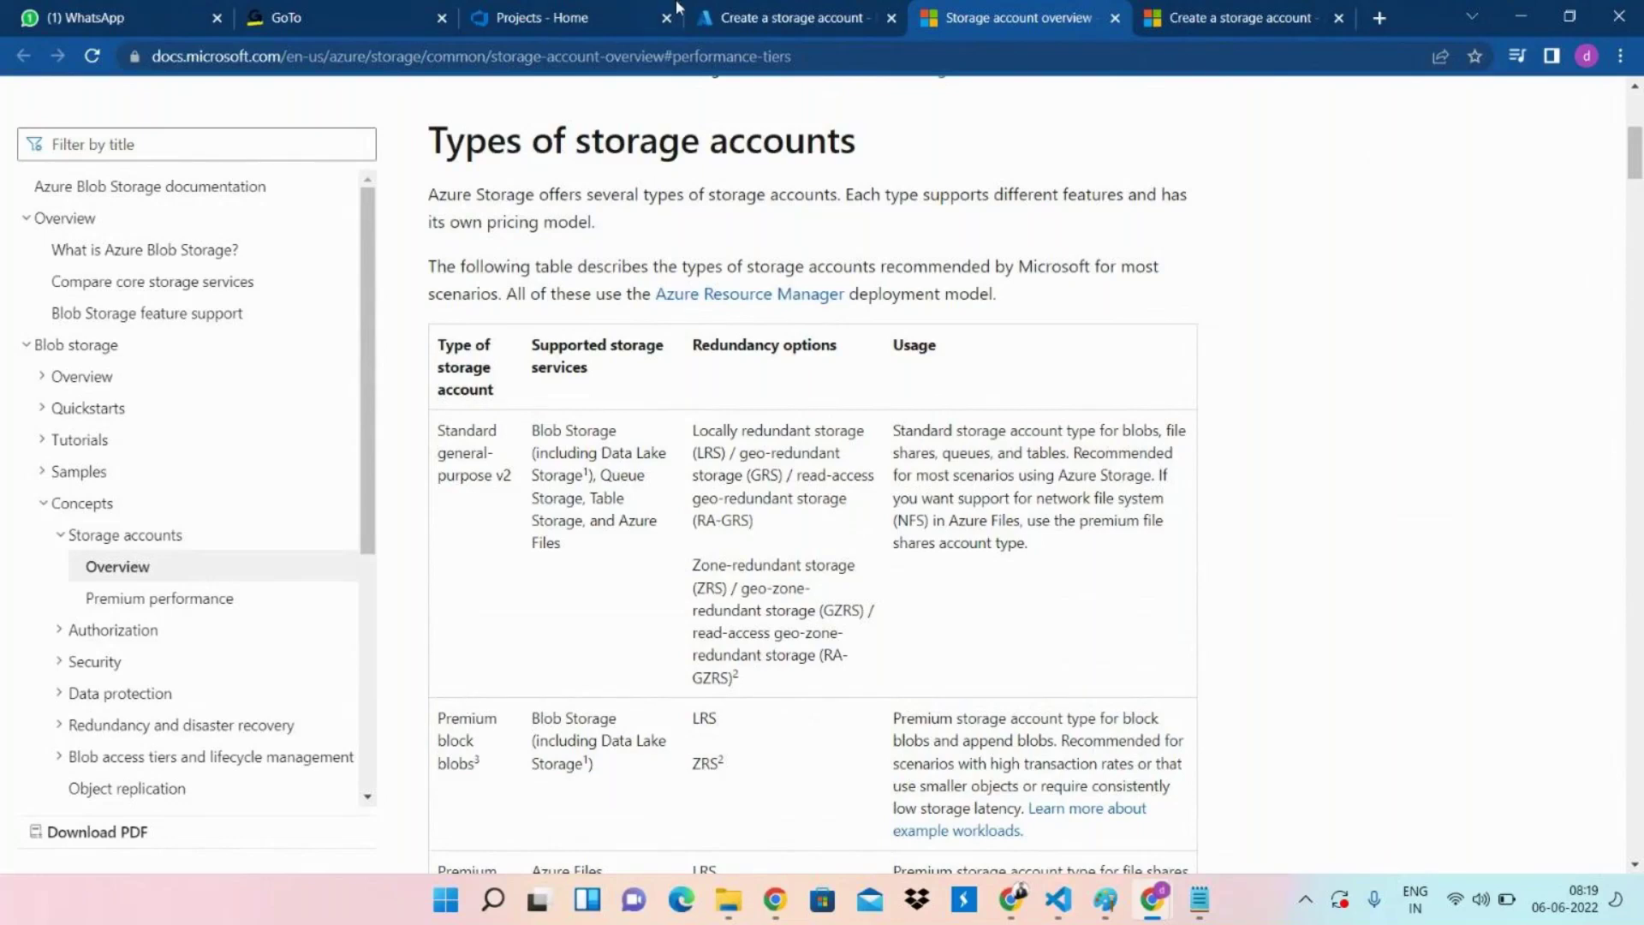
{"action": "left_click", "coordinate": [739, 10]}
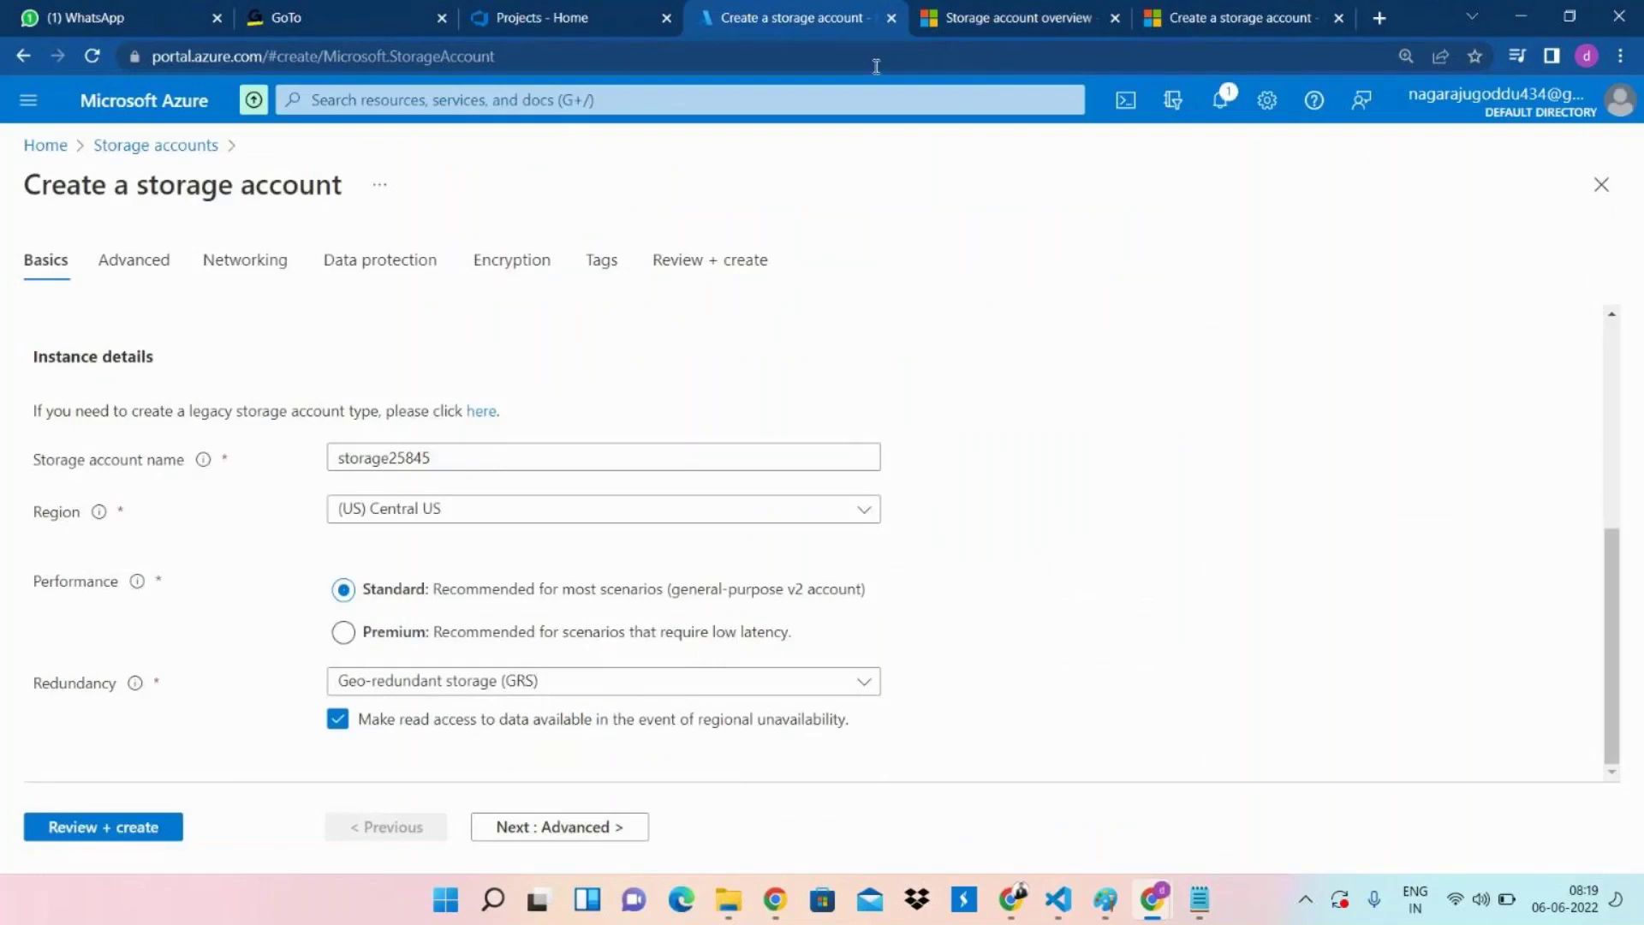
{"action": "left_click", "coordinate": [980, 10]}
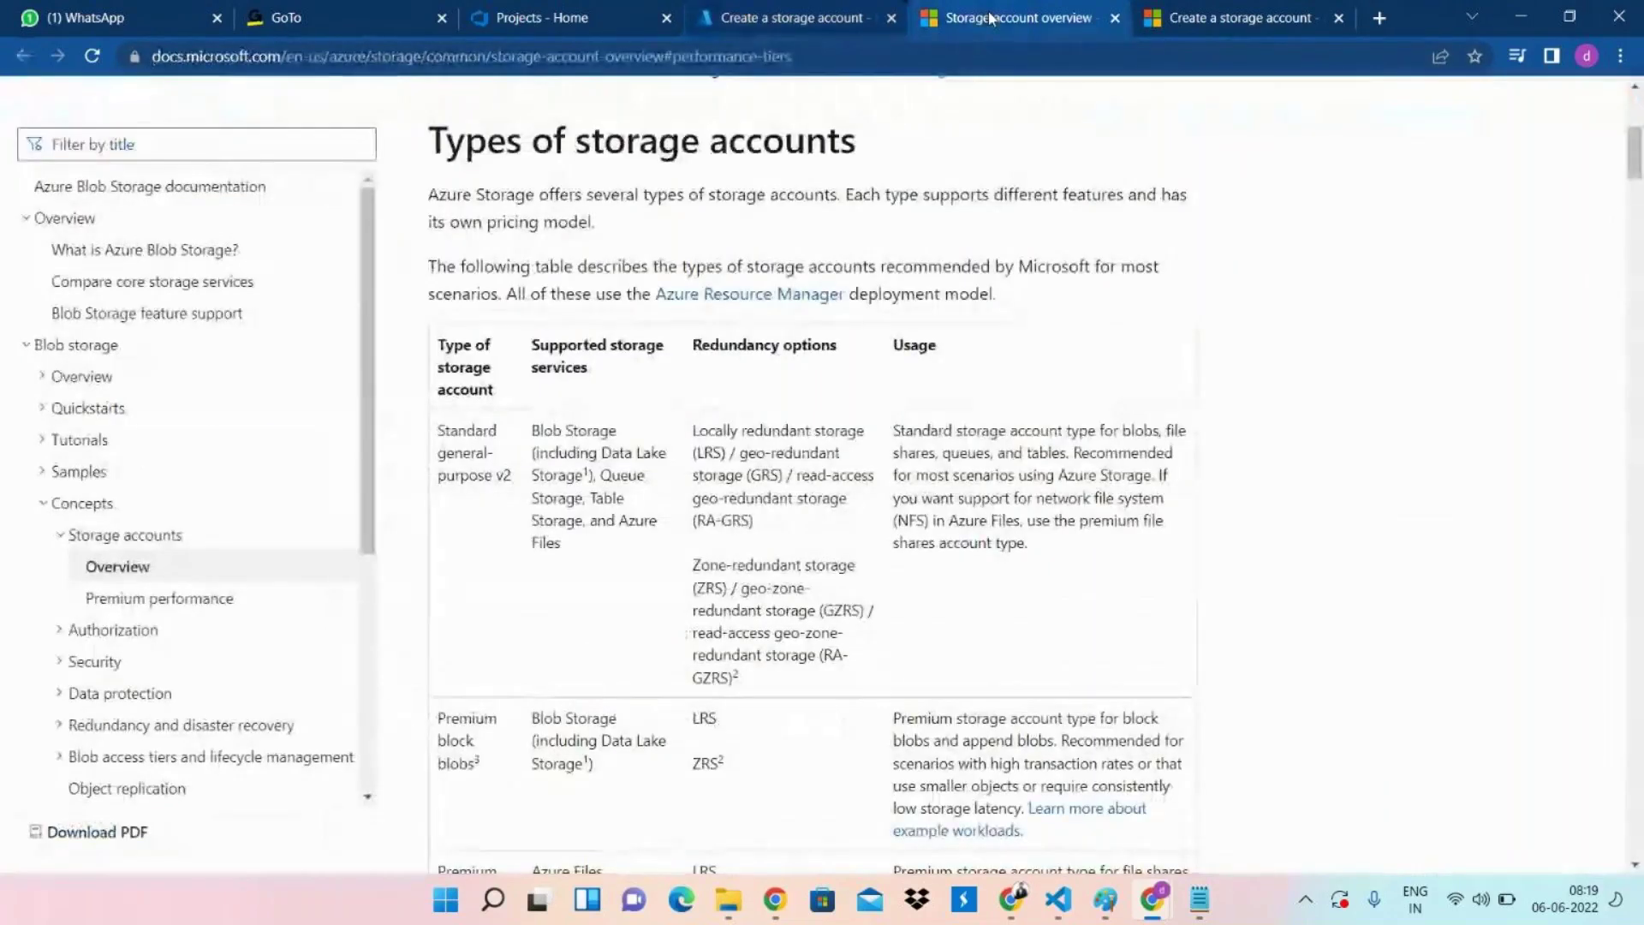
{"action": "left_click", "coordinate": [415, 144]}
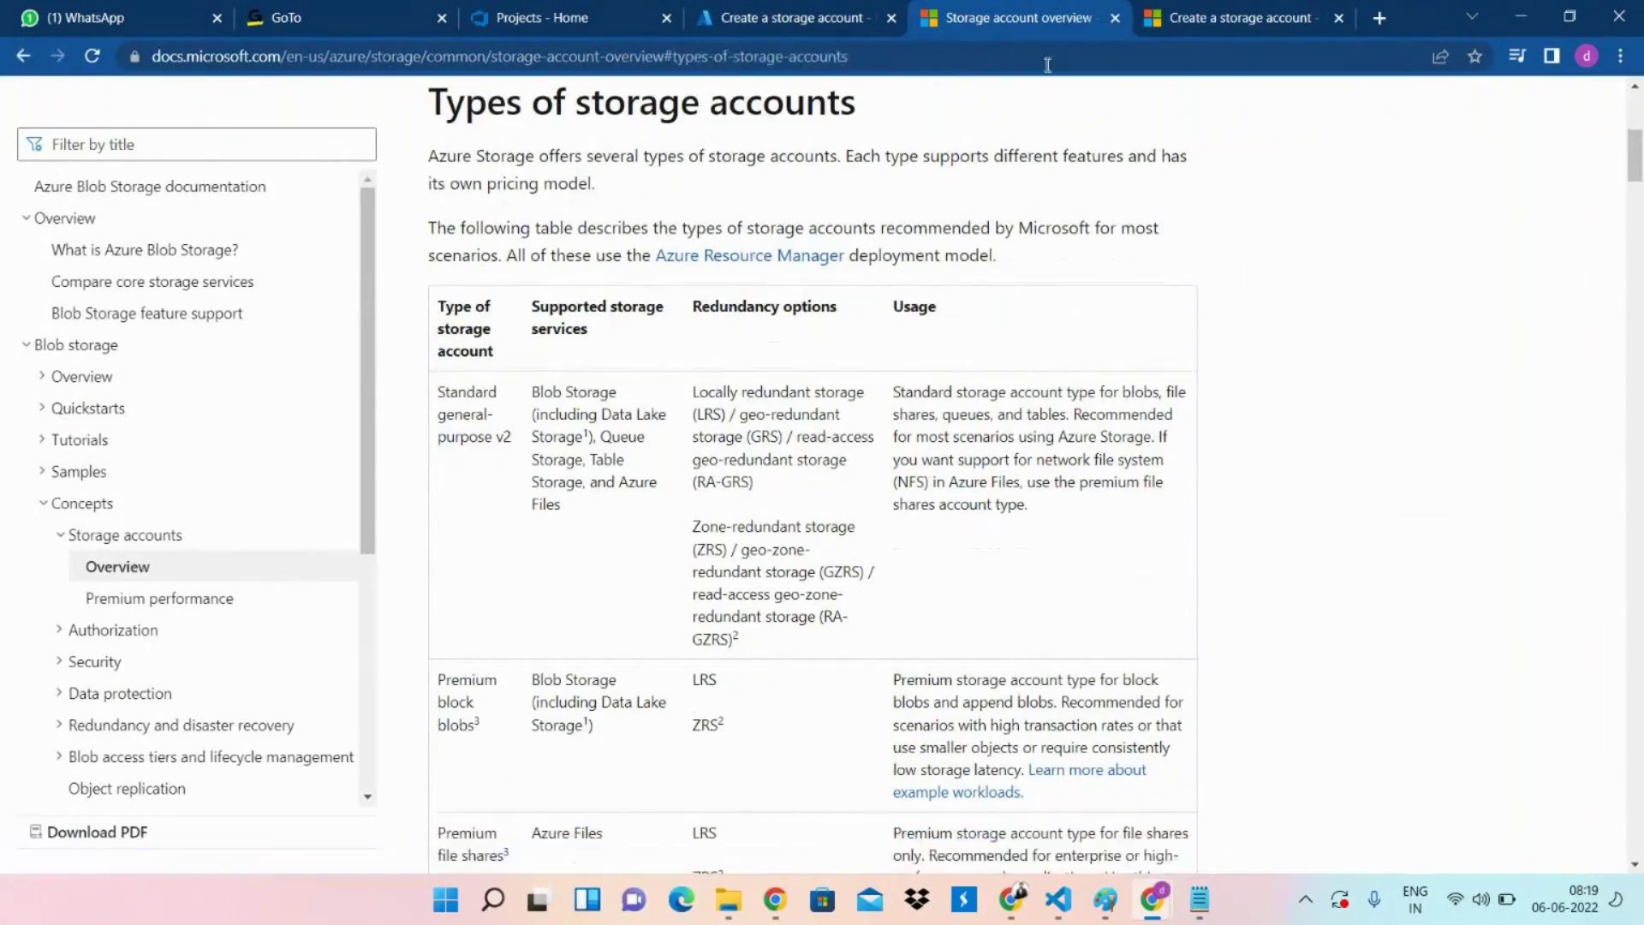
{"action": "mouse_move", "coordinate": [1203, 901]}
{"action": "left_click", "coordinate": [1178, 818]}
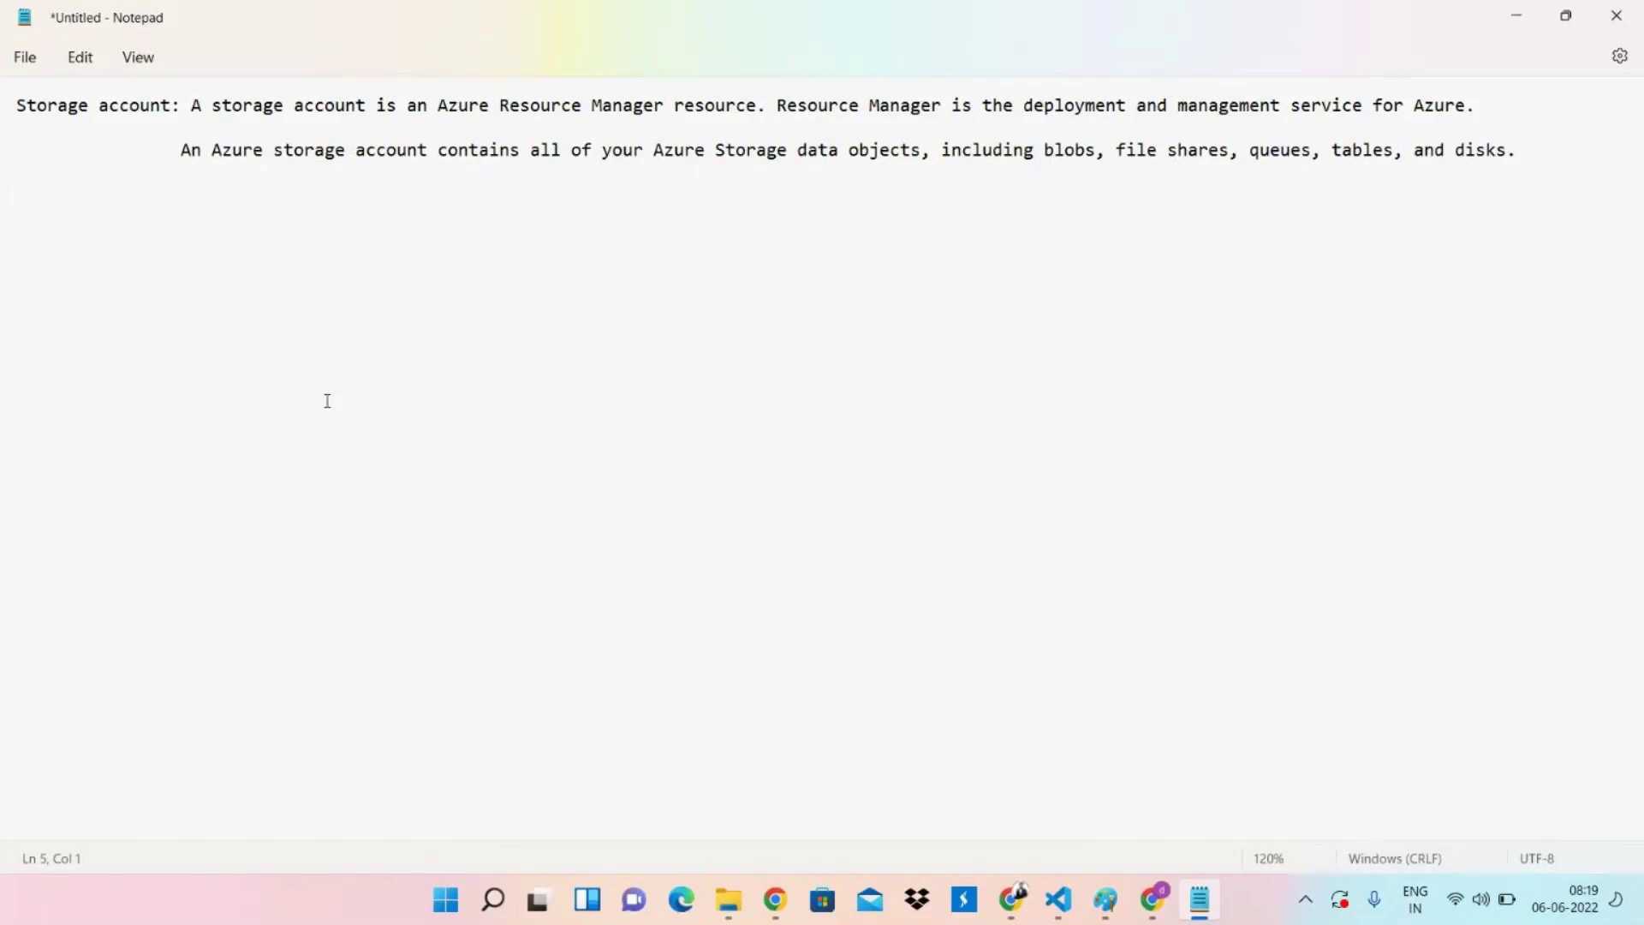
{"action": "type", "text": "An Azure storage account contains all of your Azure Storage data objects, including blobs, file shares, queues, tables, and disks."}
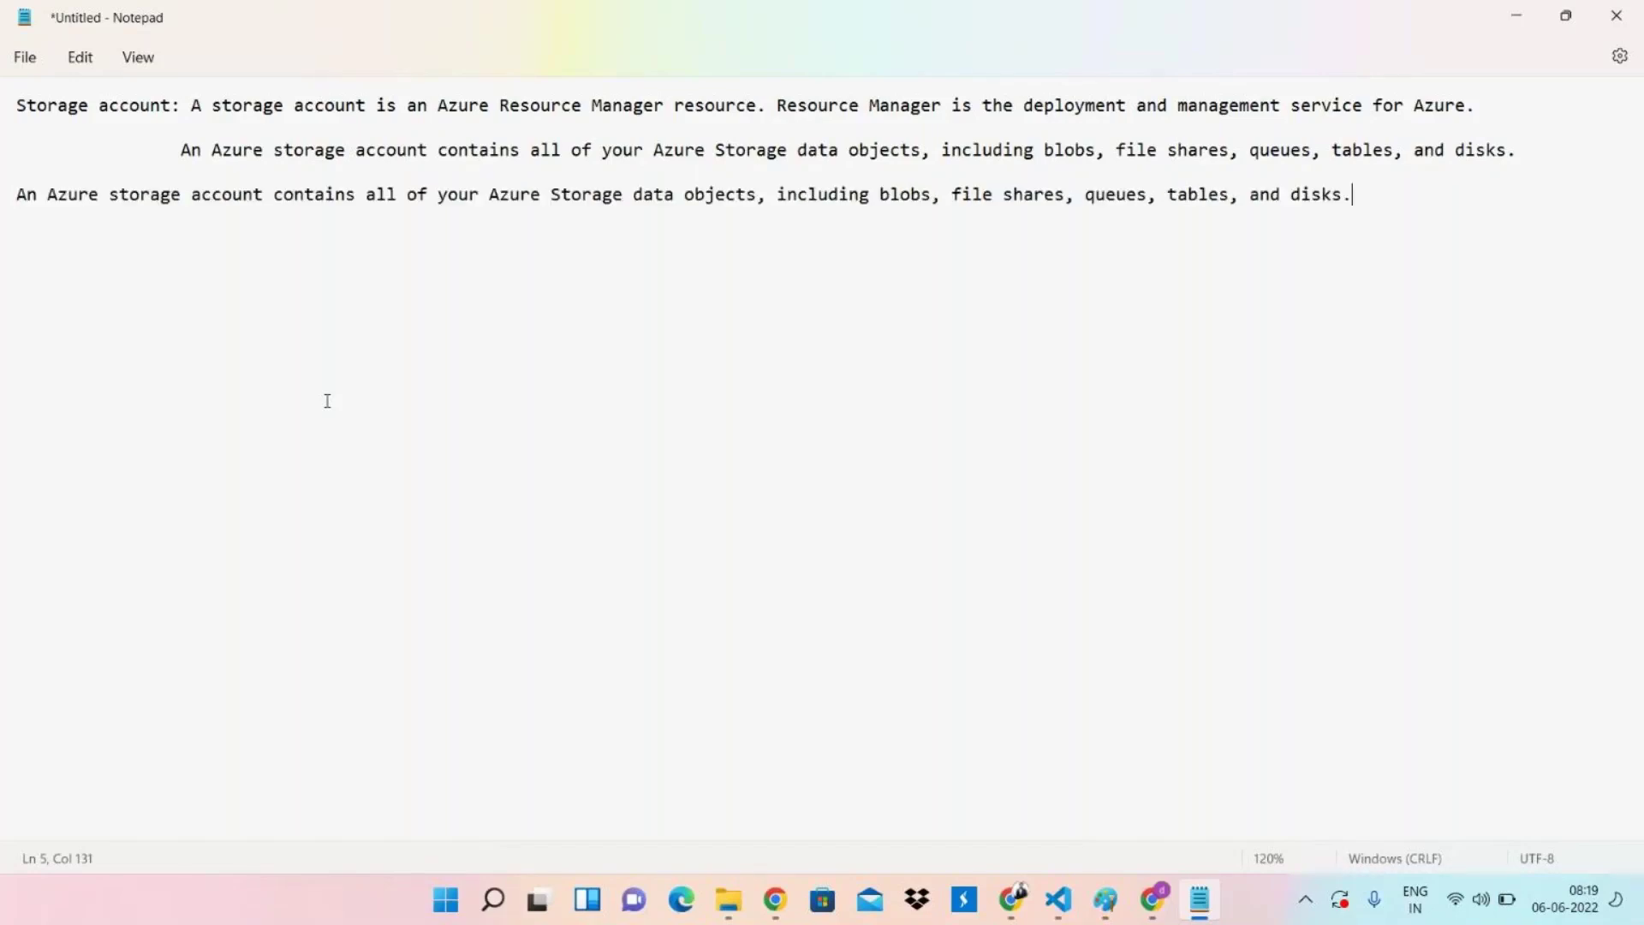
{"action": "key", "text": "ctrl+z"}
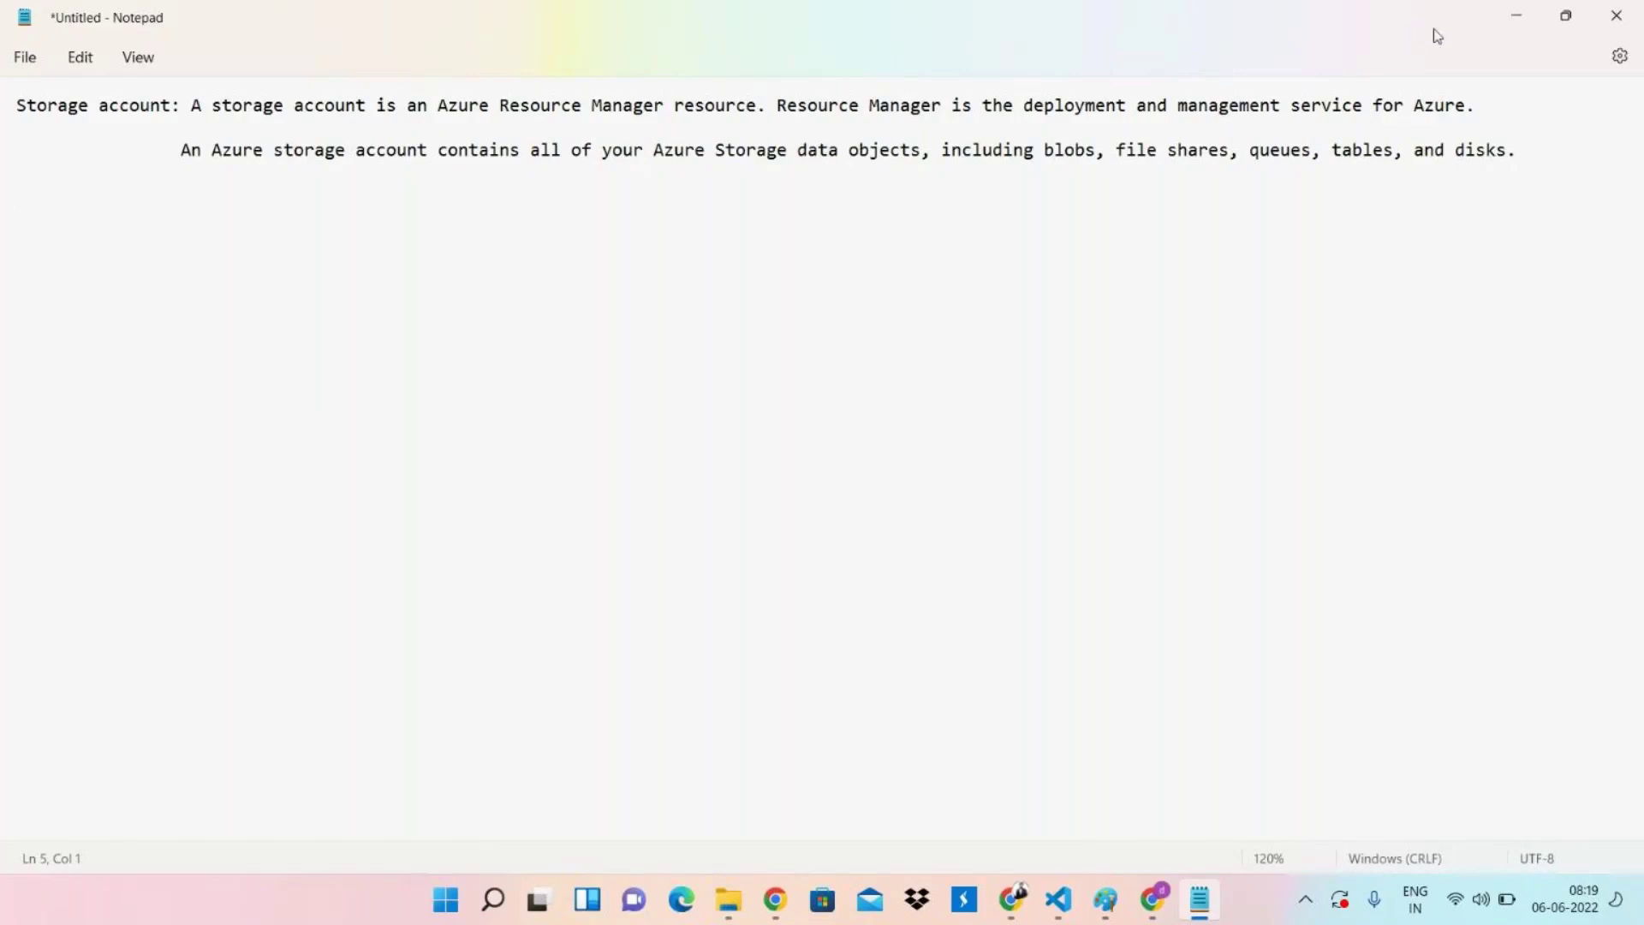
{"action": "left_click", "coordinate": [1507, 28]}
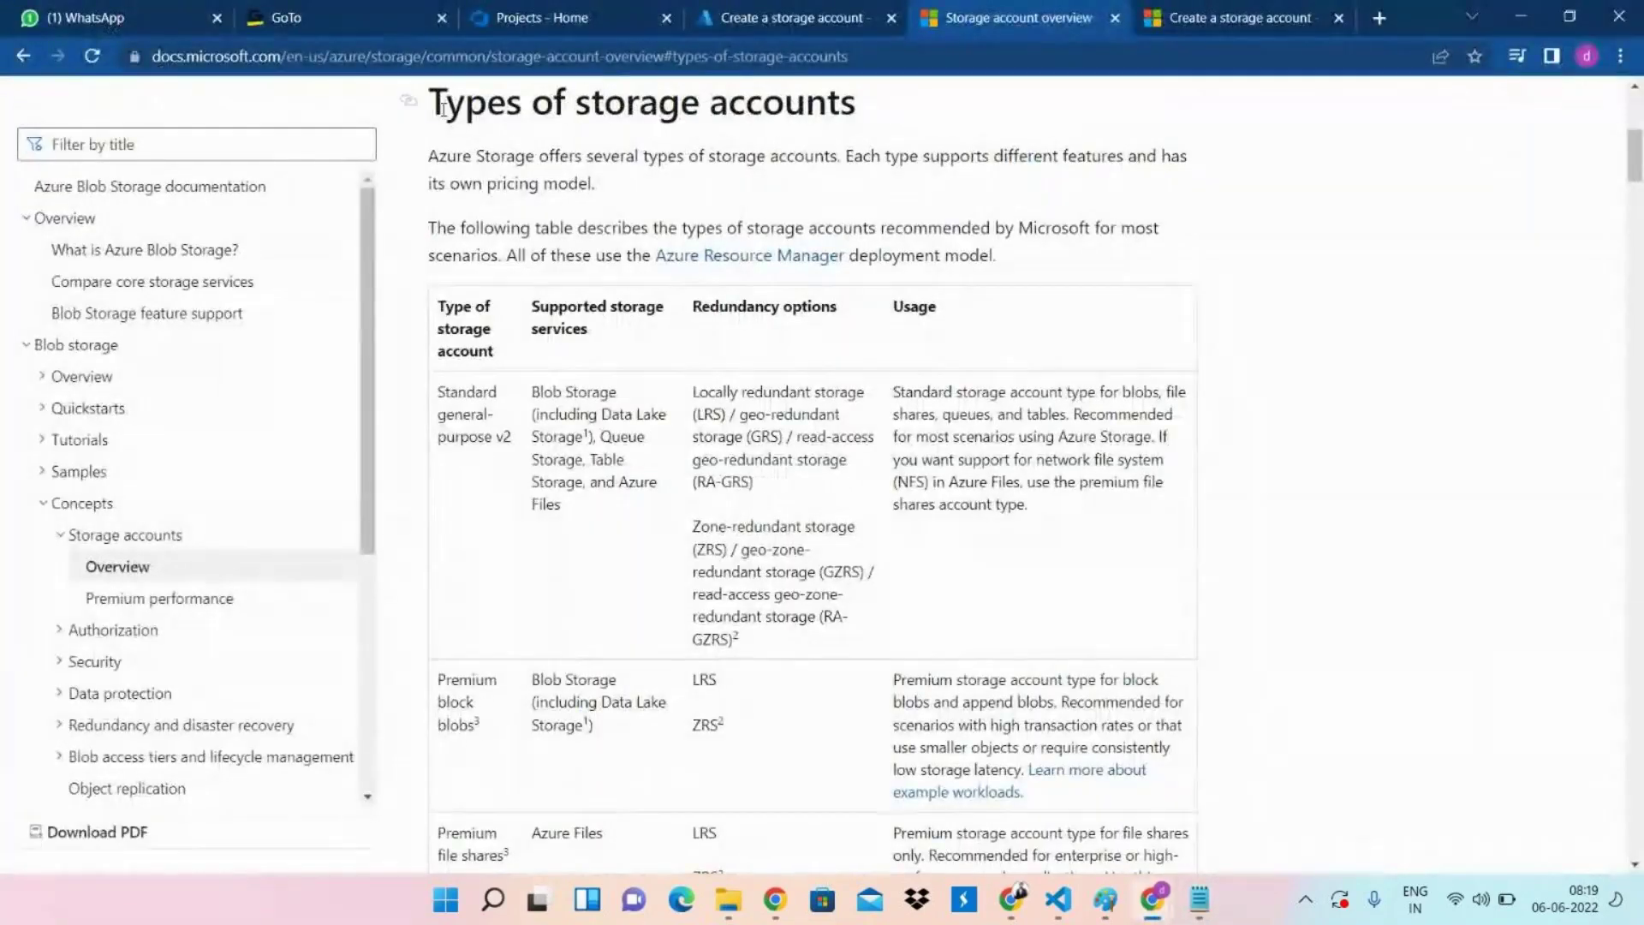
Copy the article heading "Types of storage accounts" into the note, add a colon after it and start a new line.
{"action": "left_click_drag", "start_coordinate": [432, 104], "coordinate": [882, 104]}
{"action": "key", "text": "ctrl+c"}
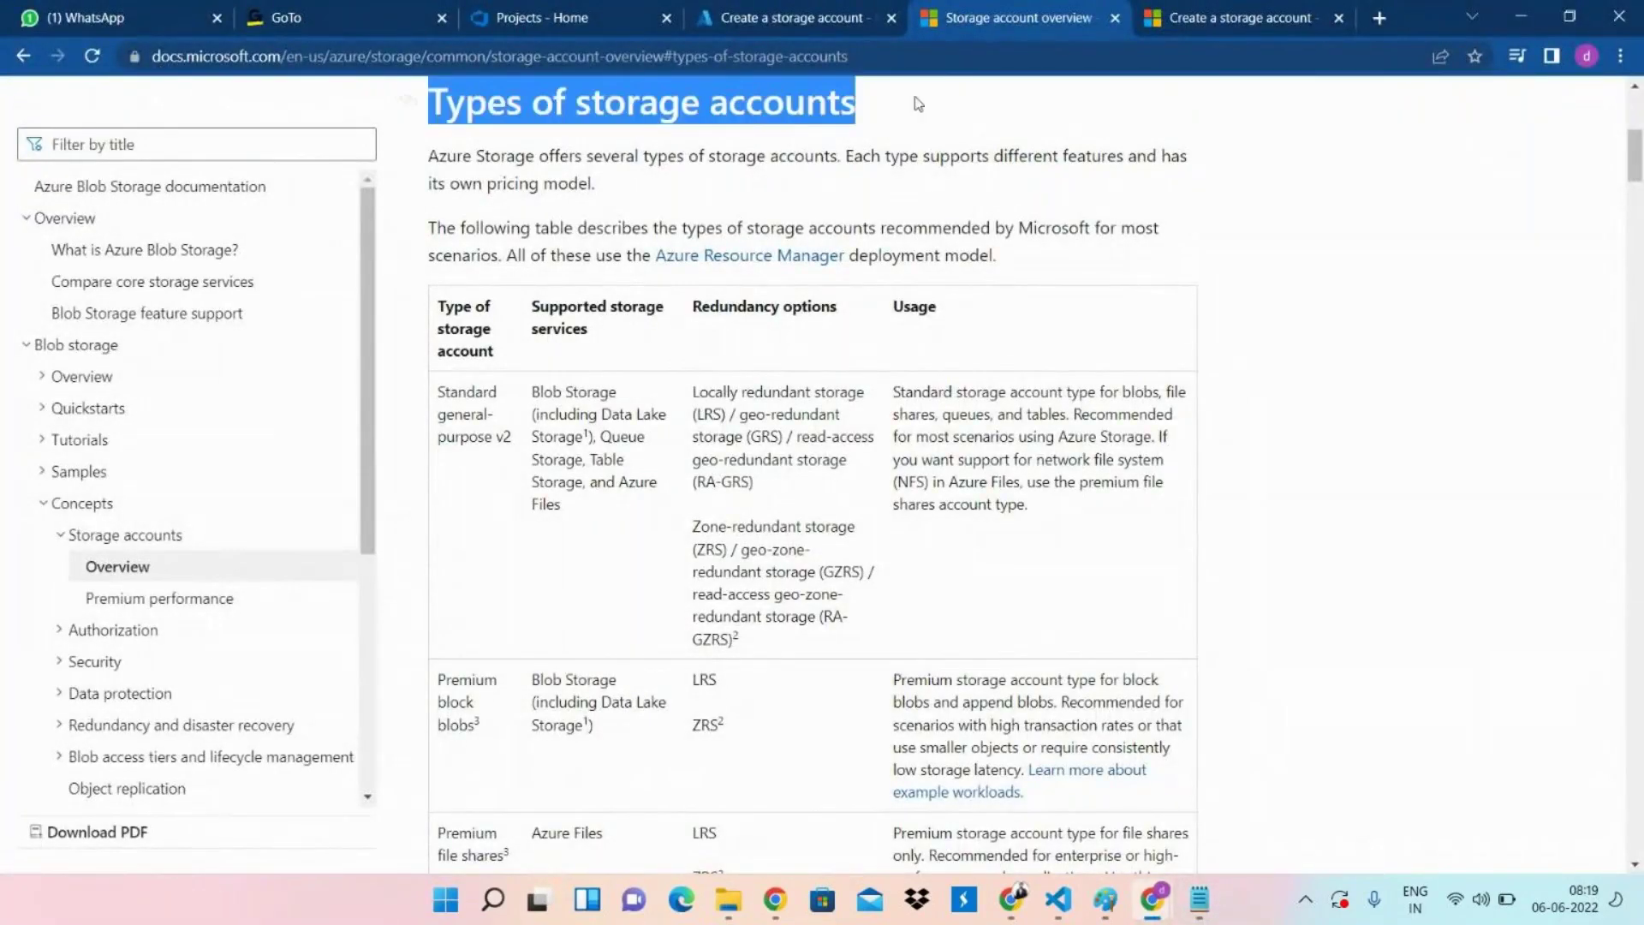
{"action": "scroll", "coordinate": [882, 178], "scroll_direction": "up", "scroll_amount": 1}
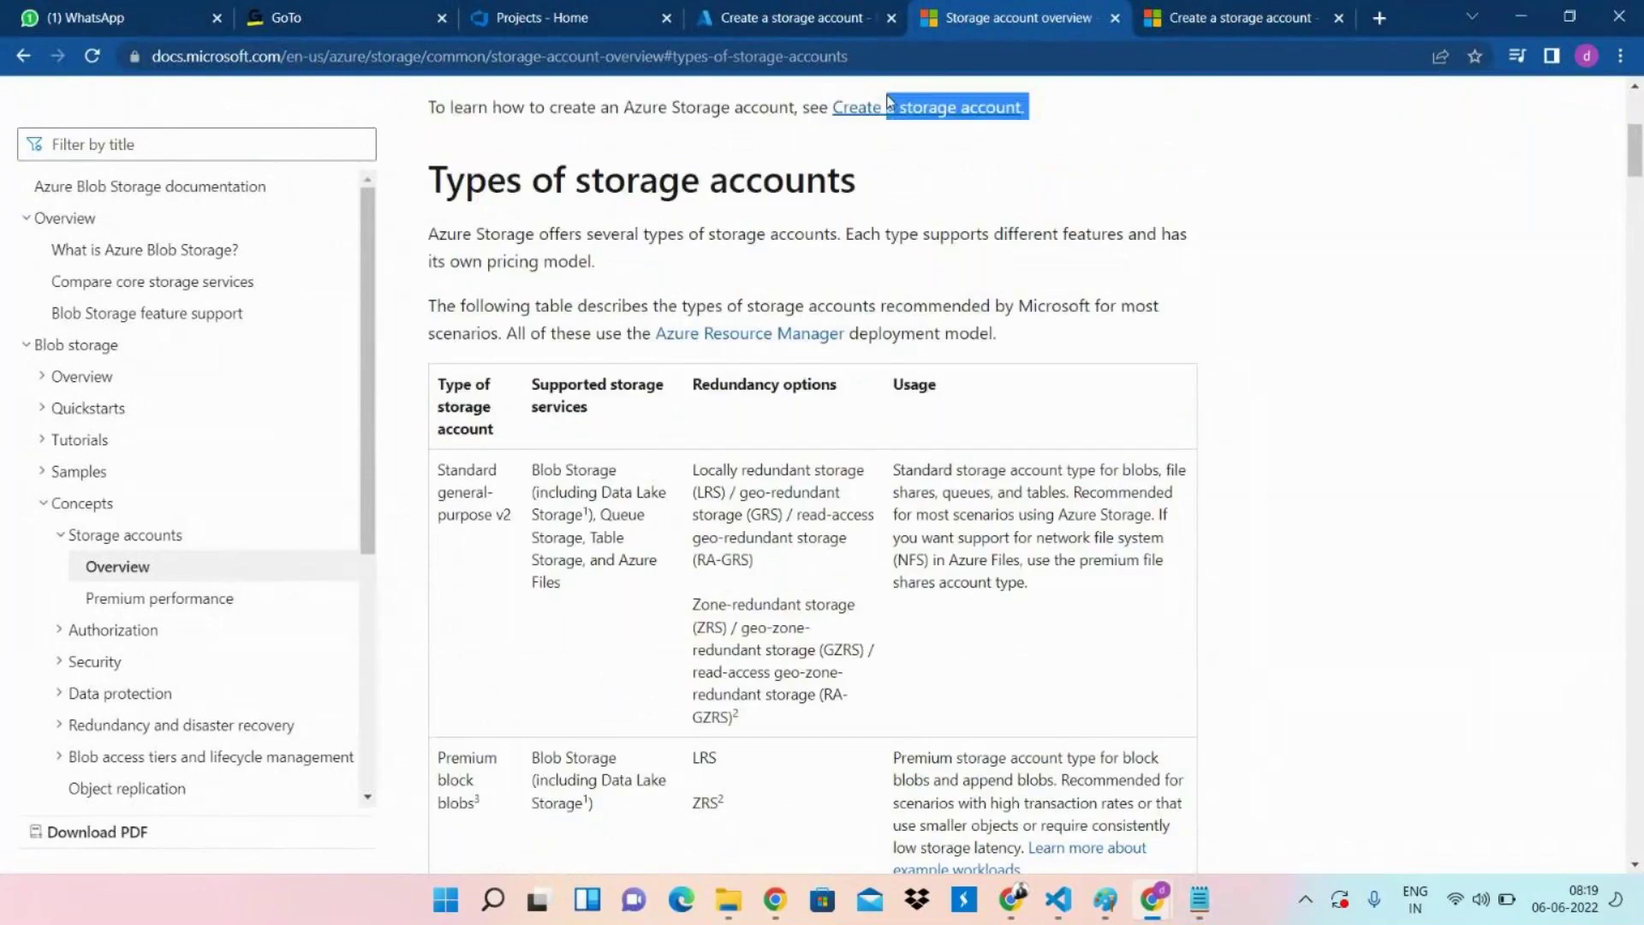
{"action": "left_click", "coordinate": [1203, 917]}
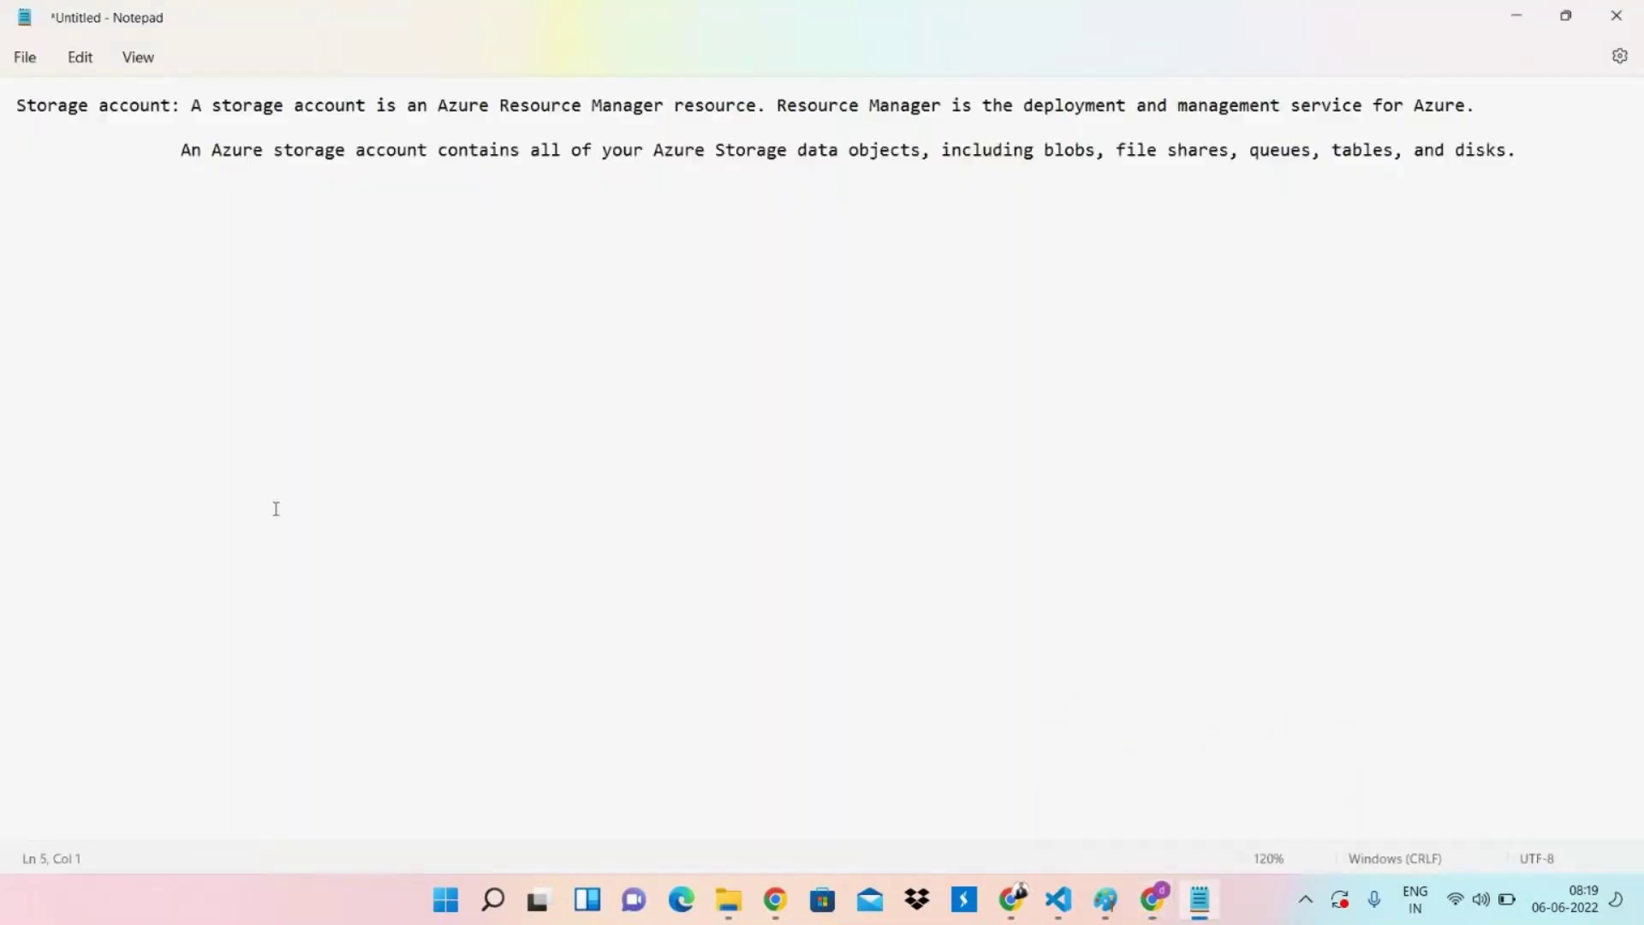
{"action": "key", "text": "ctrl+v"}
{"action": "type", "text": ":"}
{"action": "key", "text": "Return"}
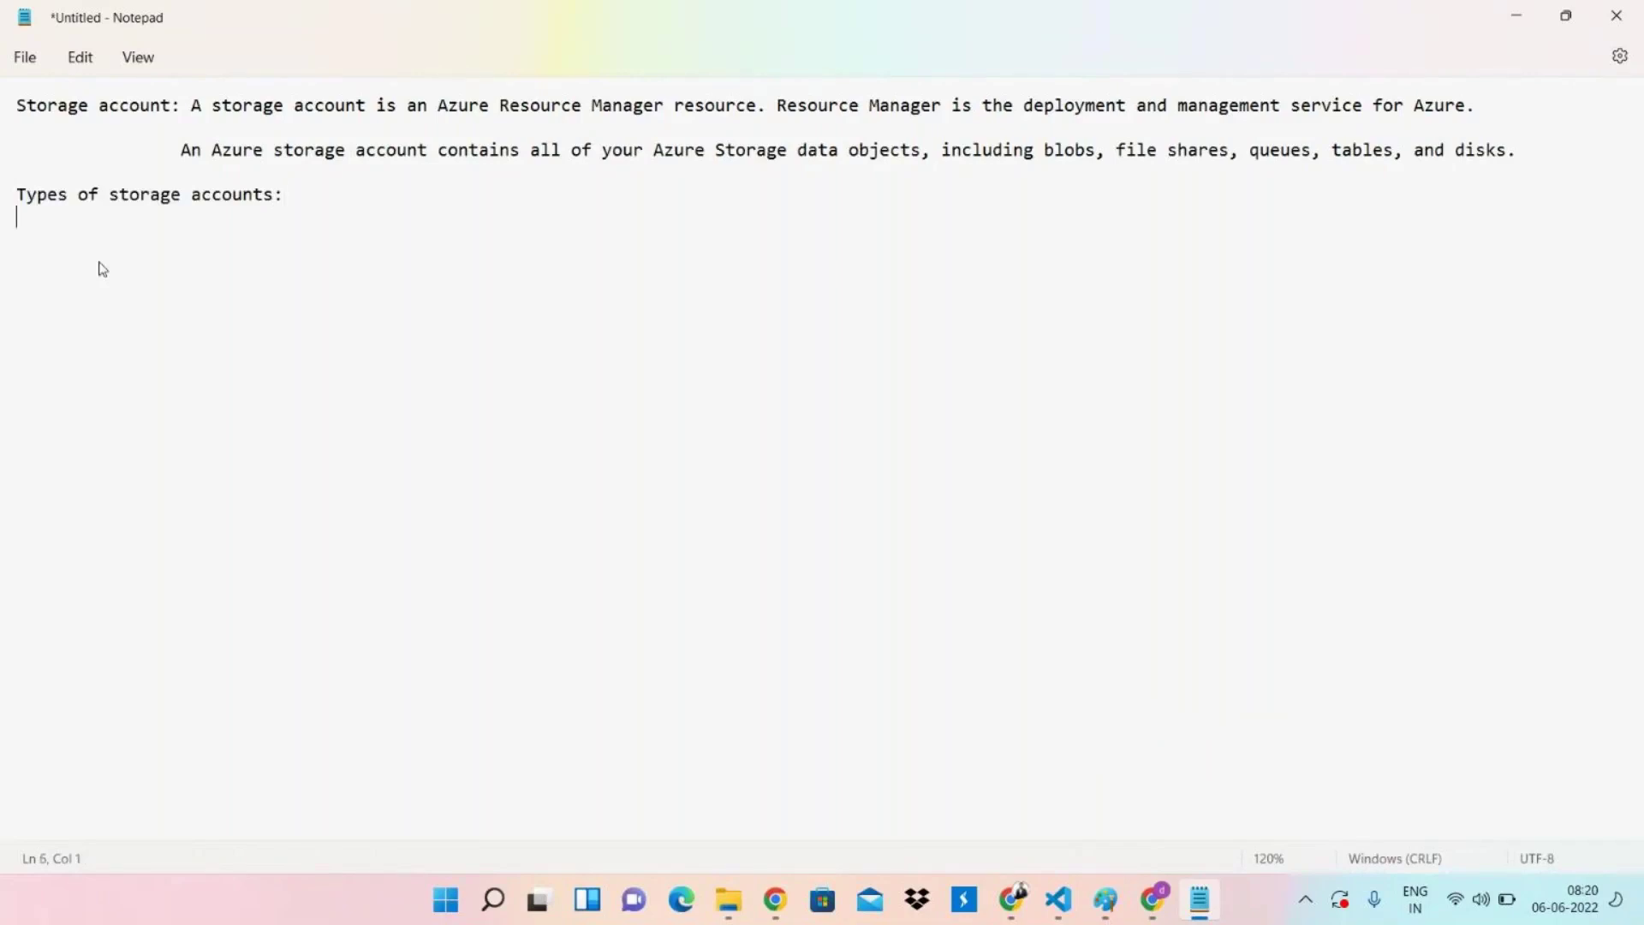
List "1.Standard" and "2. premimum" on separate lines below the "Types of storage accounts:" heading in the note, after a blank line.
{"action": "left_click", "coordinate": [1515, 21]}
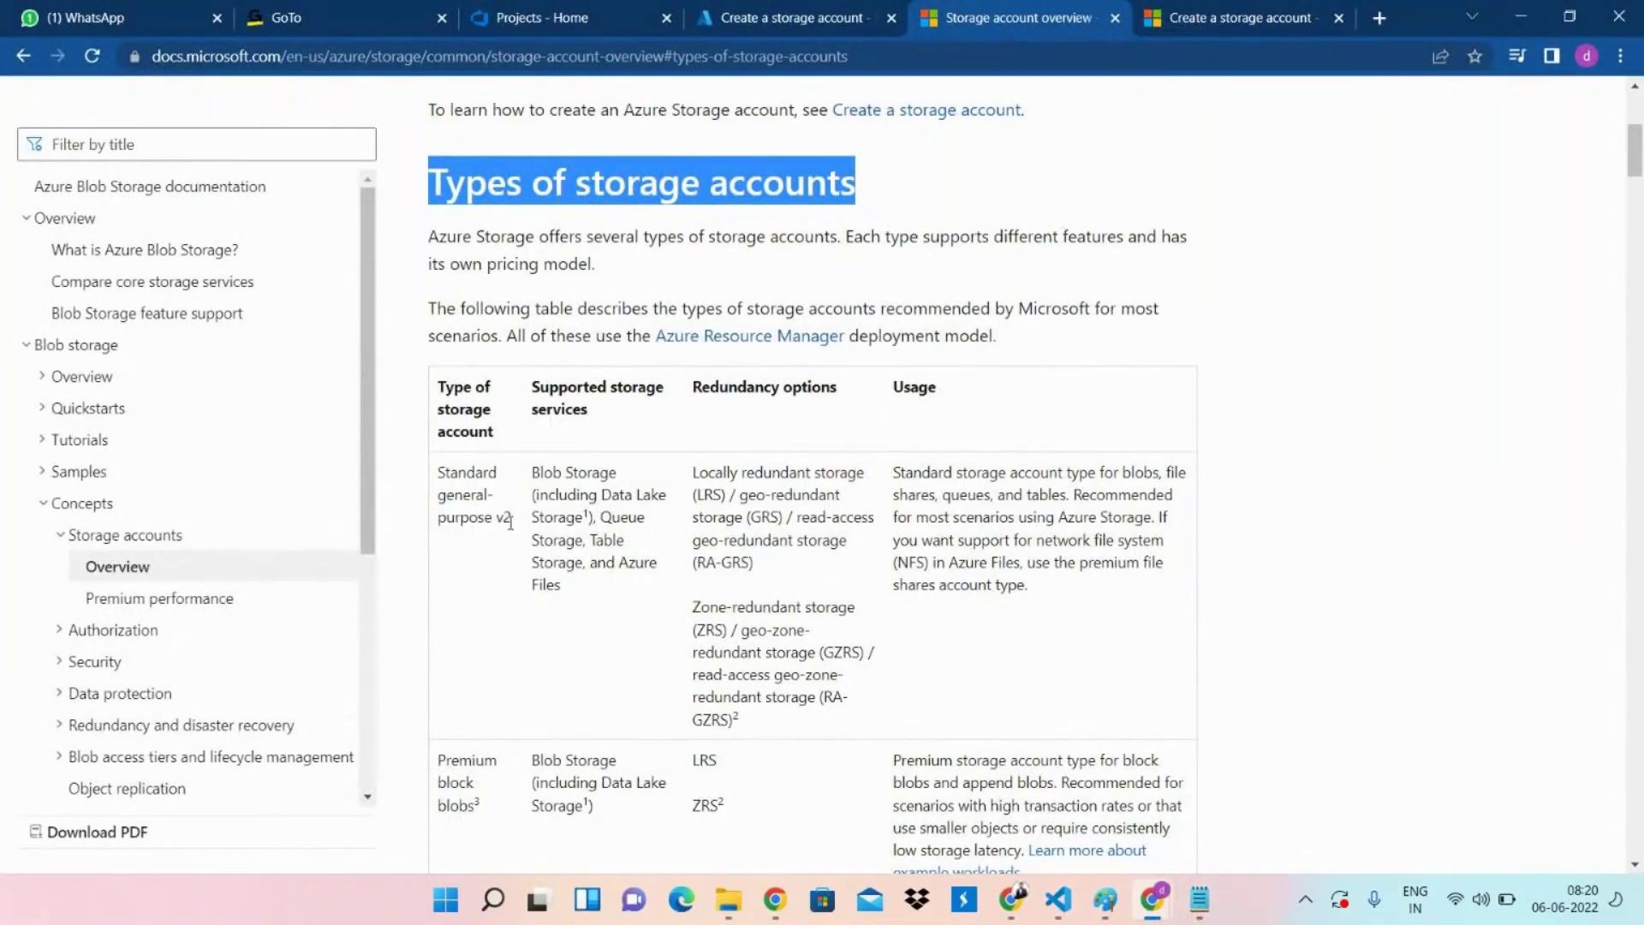
{"action": "left_click", "coordinate": [1198, 900]}
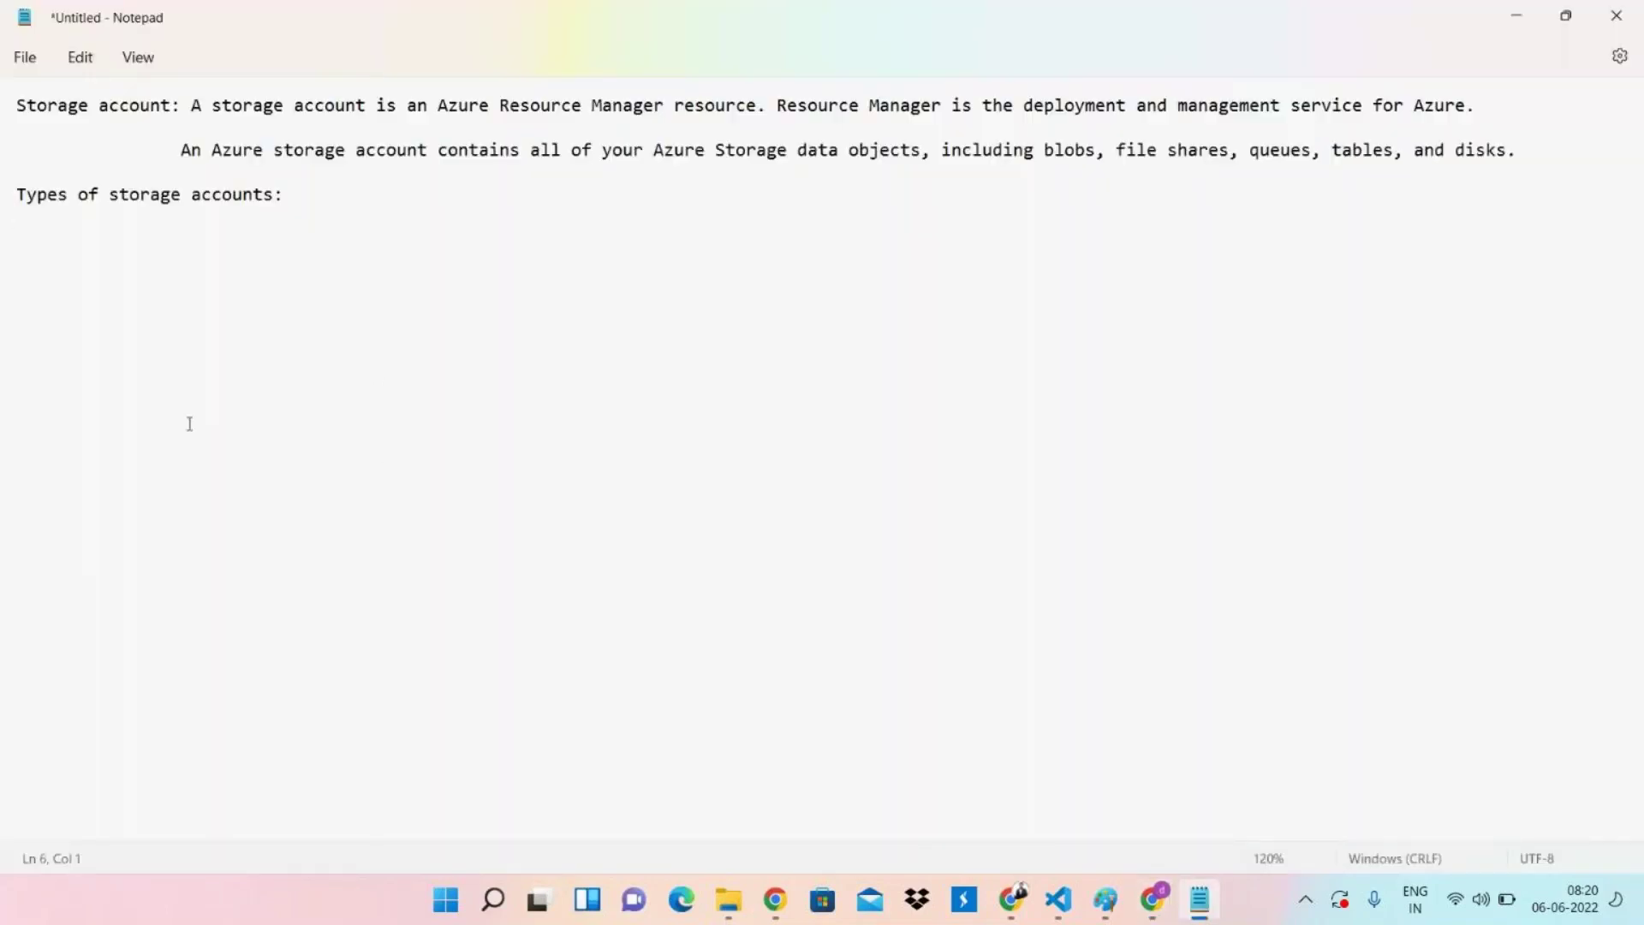
{"action": "type", "text": "1"}
{"action": "key", "text": "Return"}
{"action": "type", "text": "Ty"}
{"action": "key", "text": "BackSpace"}
{"action": "key", "text": "BackSpace"}
{"action": "type", "text": "Standard "}
{"action": "type", "text": "2. pr"}
{"action": "type", "text": "emimum"}
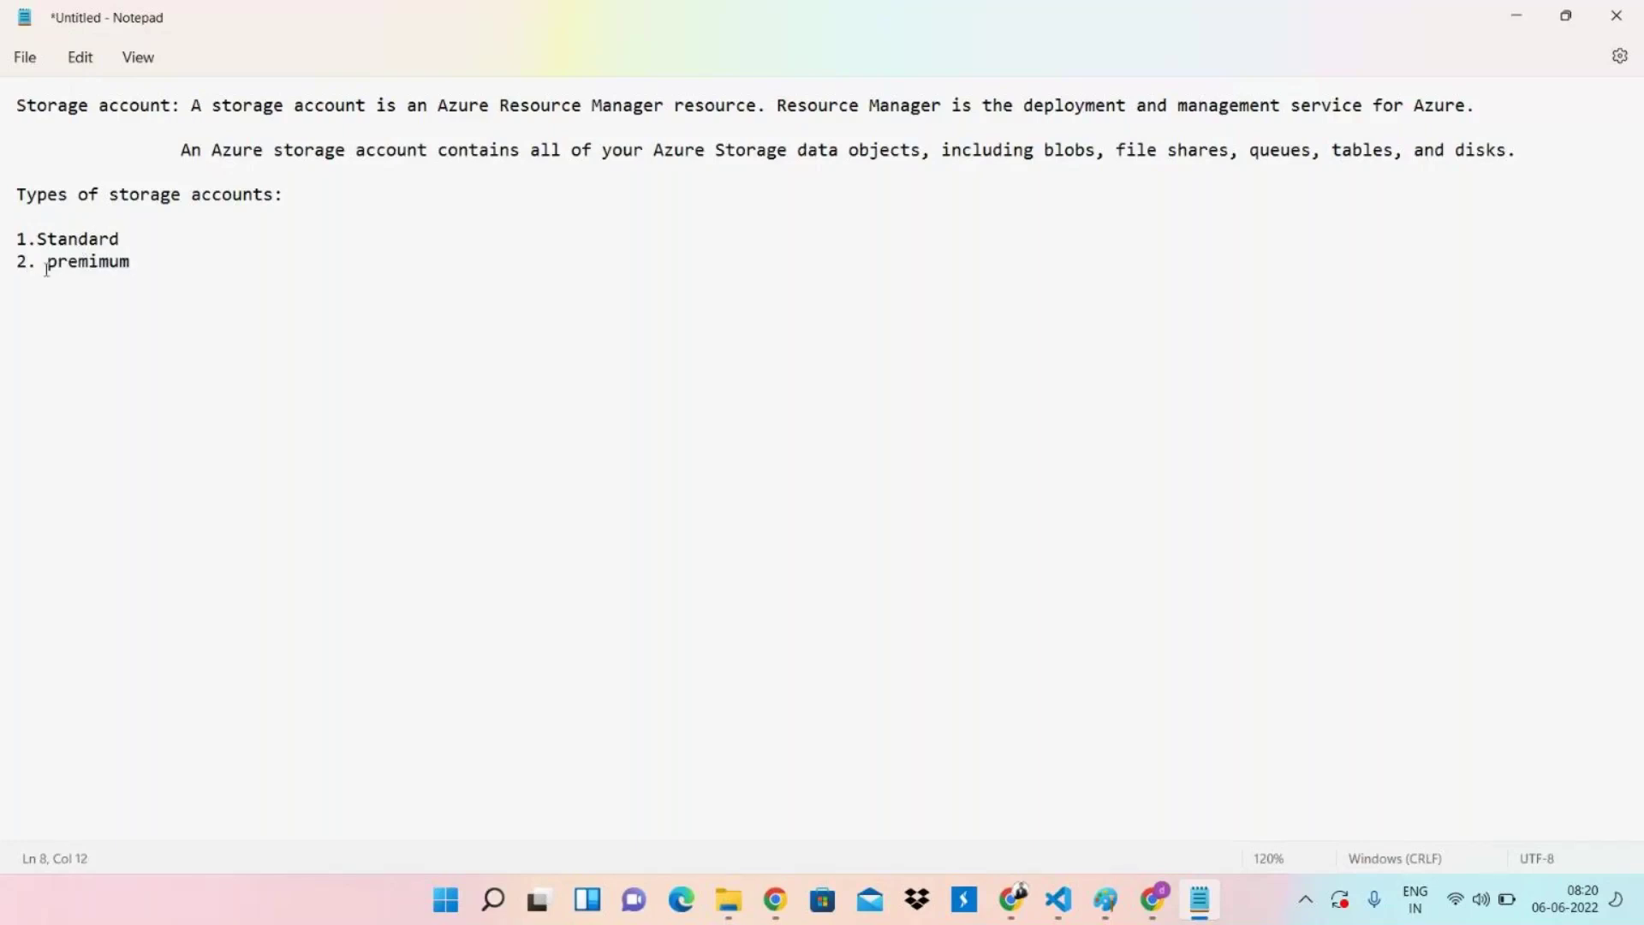
Add a "->" line below "1.Standard" and copy "Standard general-purpose v2" into it from the overview article's table.
{"action": "key", "text": "Return"}
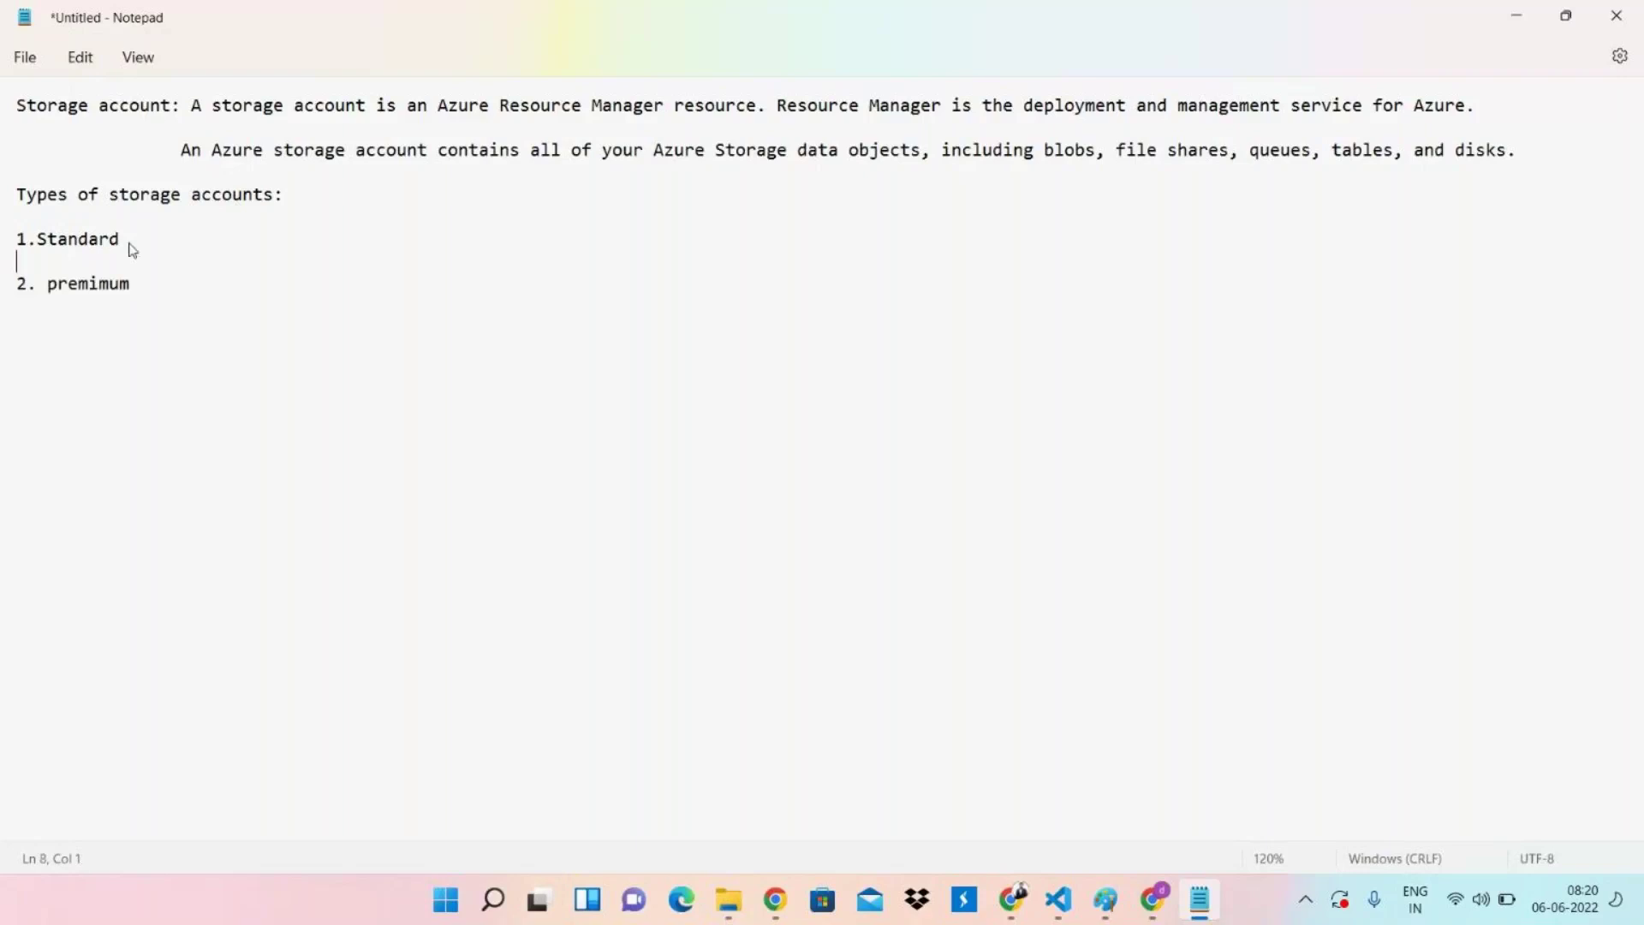
{"action": "type", "text": "-"}
{"action": "key", "text": "BackSpace"}
{"action": "type", "text": ">"}
{"action": "mouse_move", "coordinate": [1168, 901]}
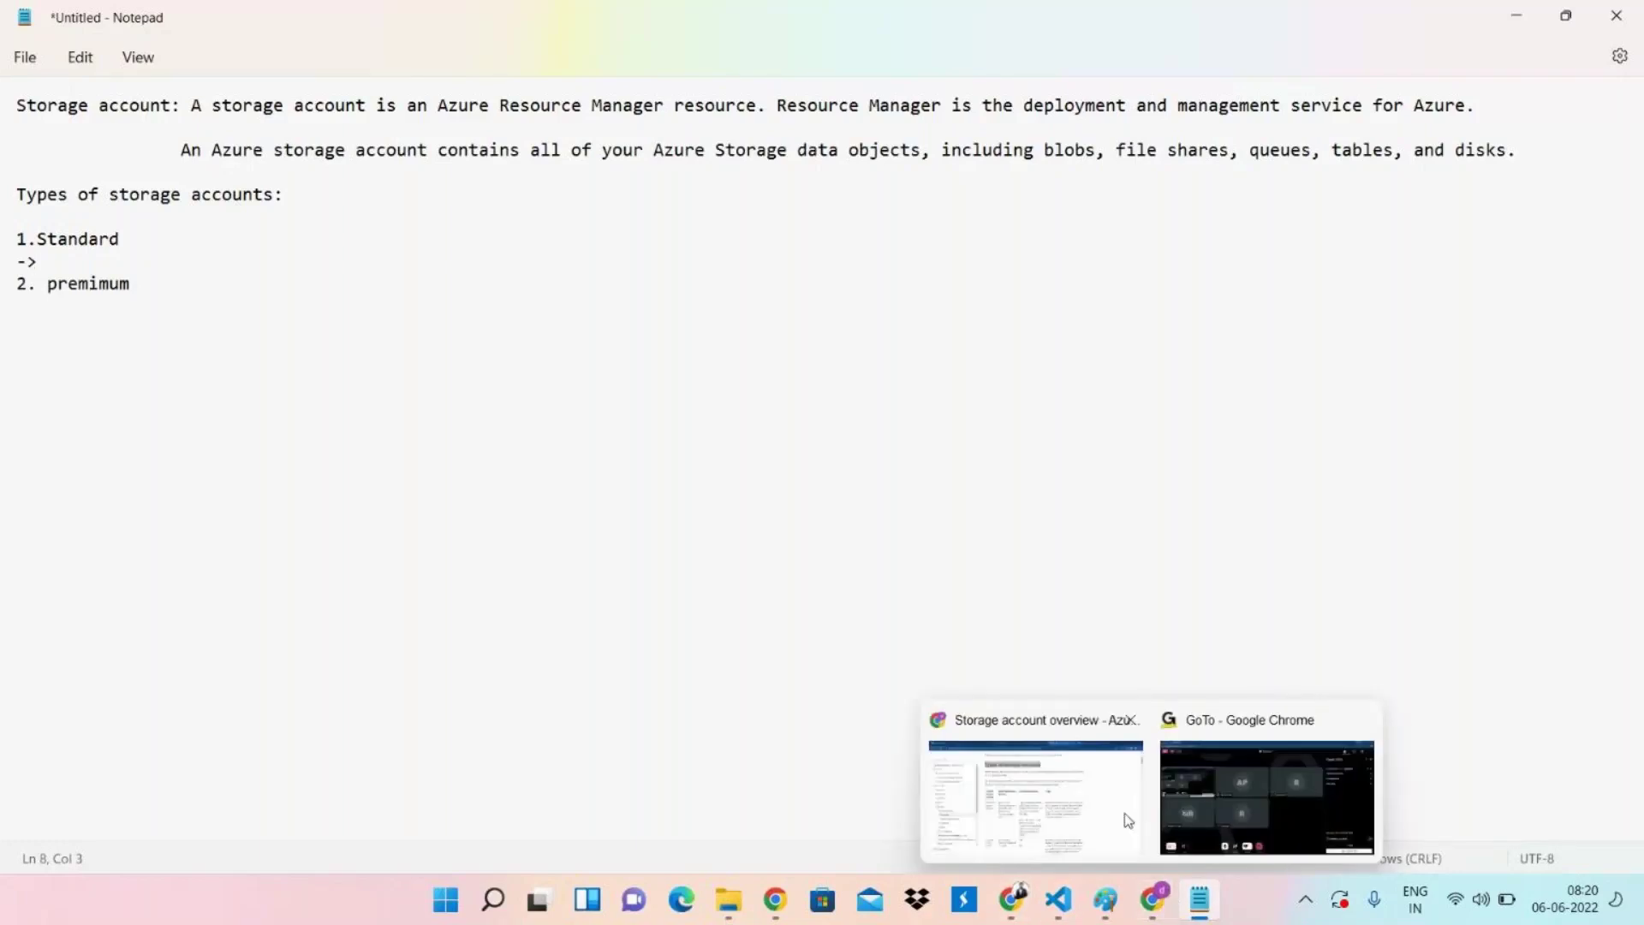
{"action": "left_click", "coordinate": [1036, 787]}
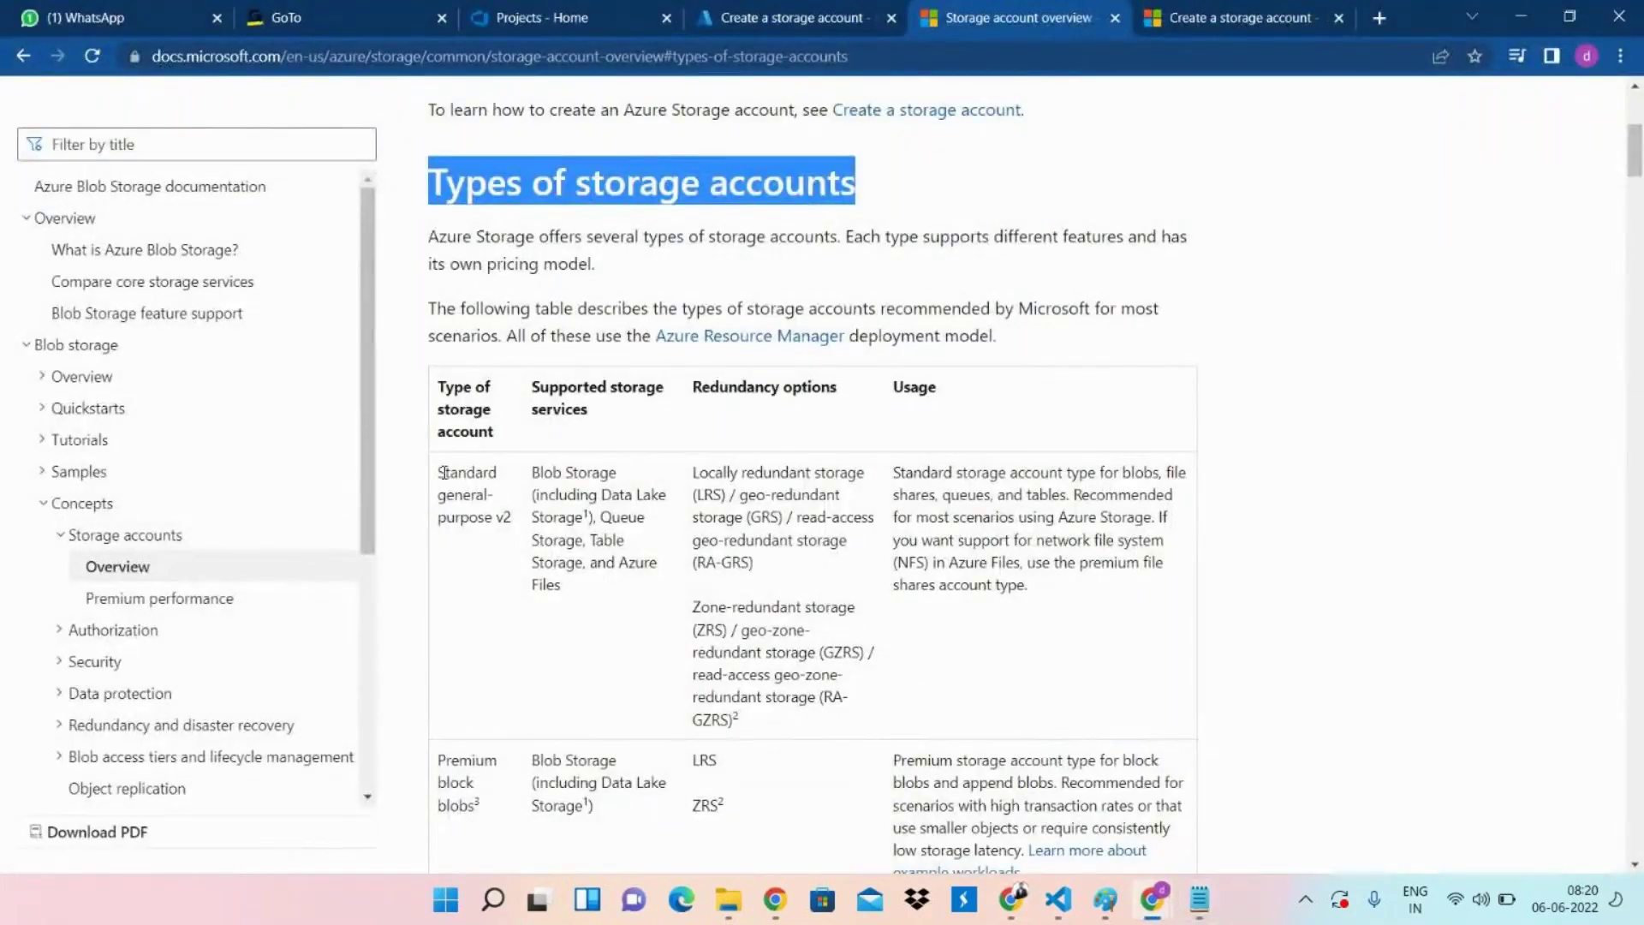
{"action": "left_click_drag", "start_coordinate": [441, 470], "coordinate": [511, 520]}
{"action": "key", "text": "ctrl+c"}
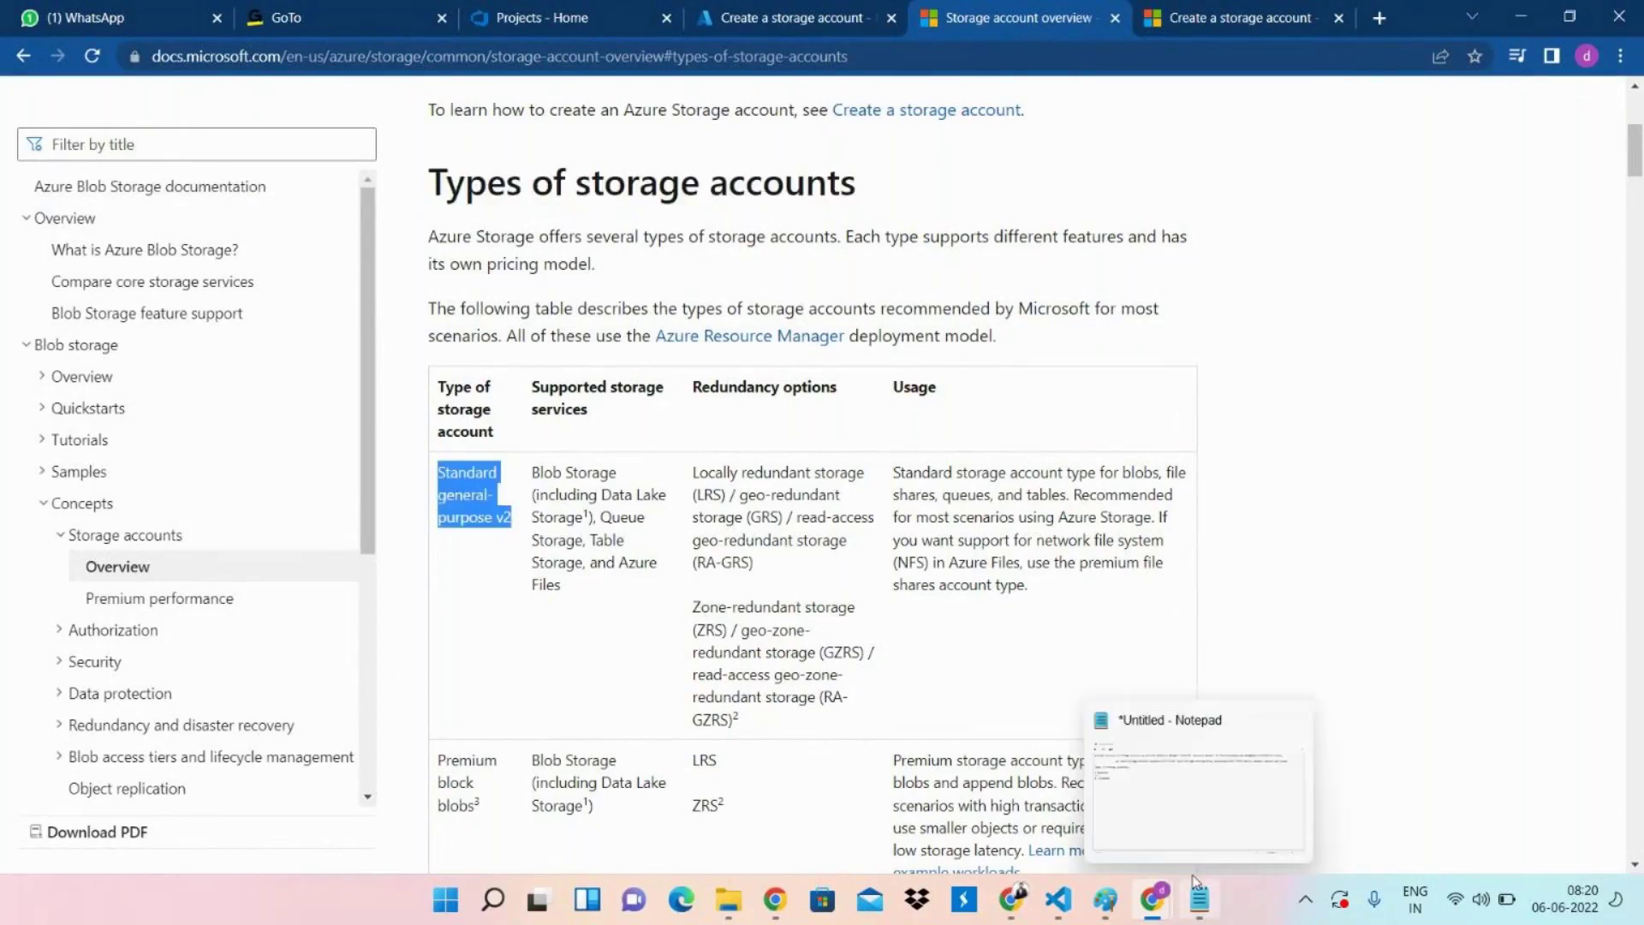
{"action": "left_click", "coordinate": [1189, 813]}
{"action": "key", "text": "ctrl+v"}
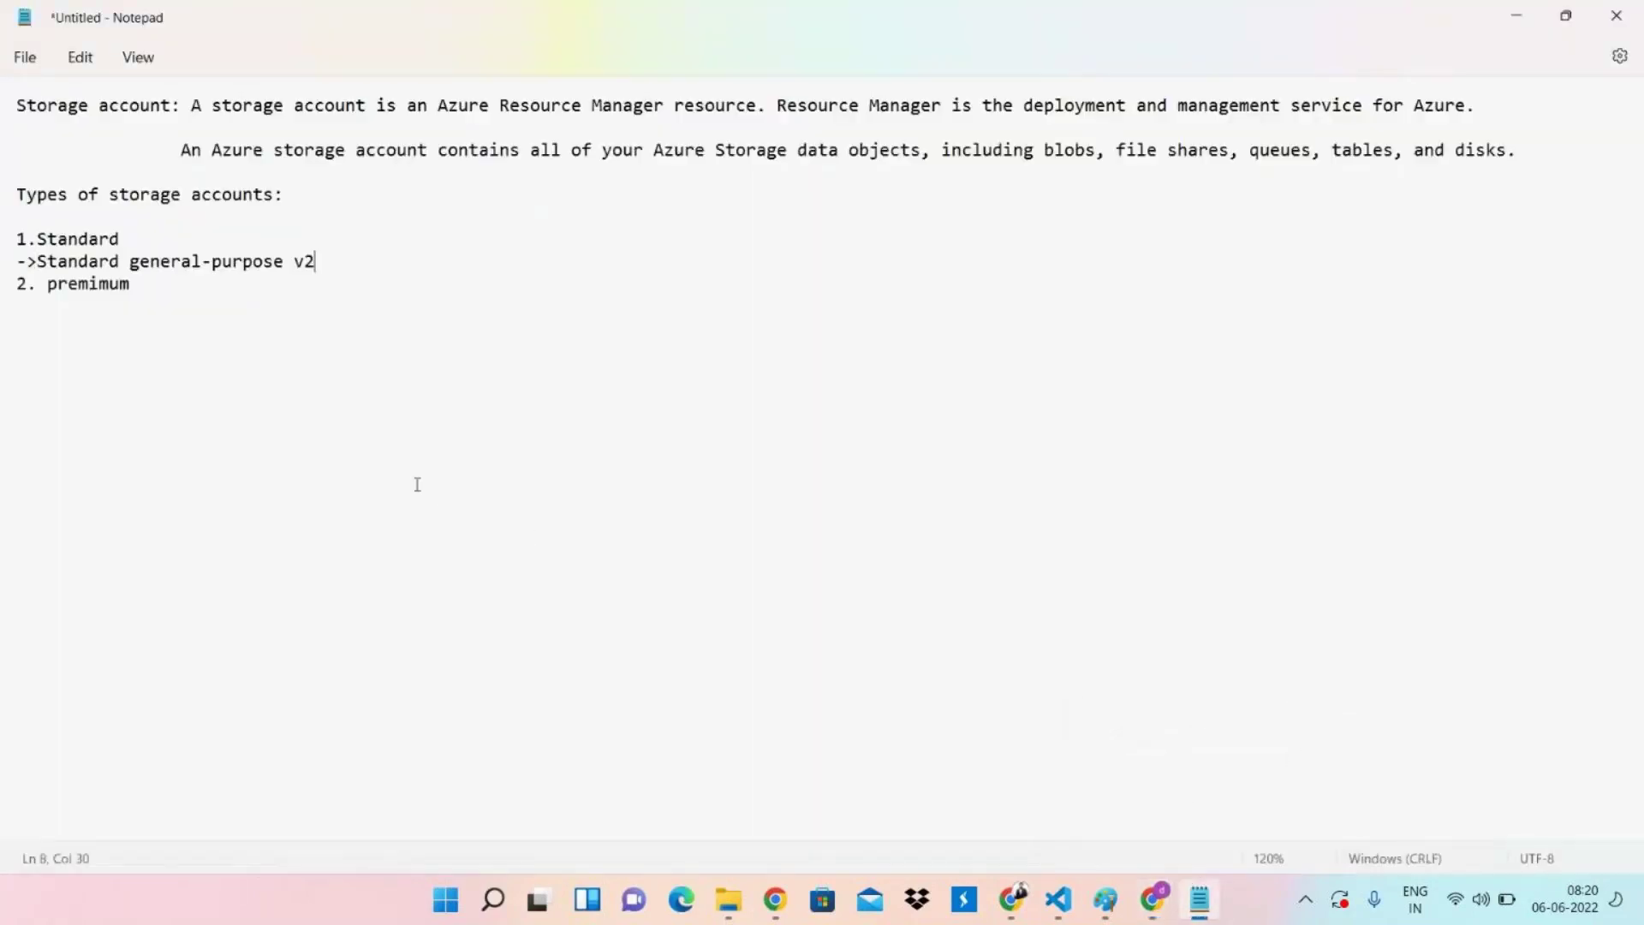
Add the lines "->Standard general-purpose v1" and "->blolb service" below the general-purpose v2 entry.
{"action": "key", "text": "Return"}
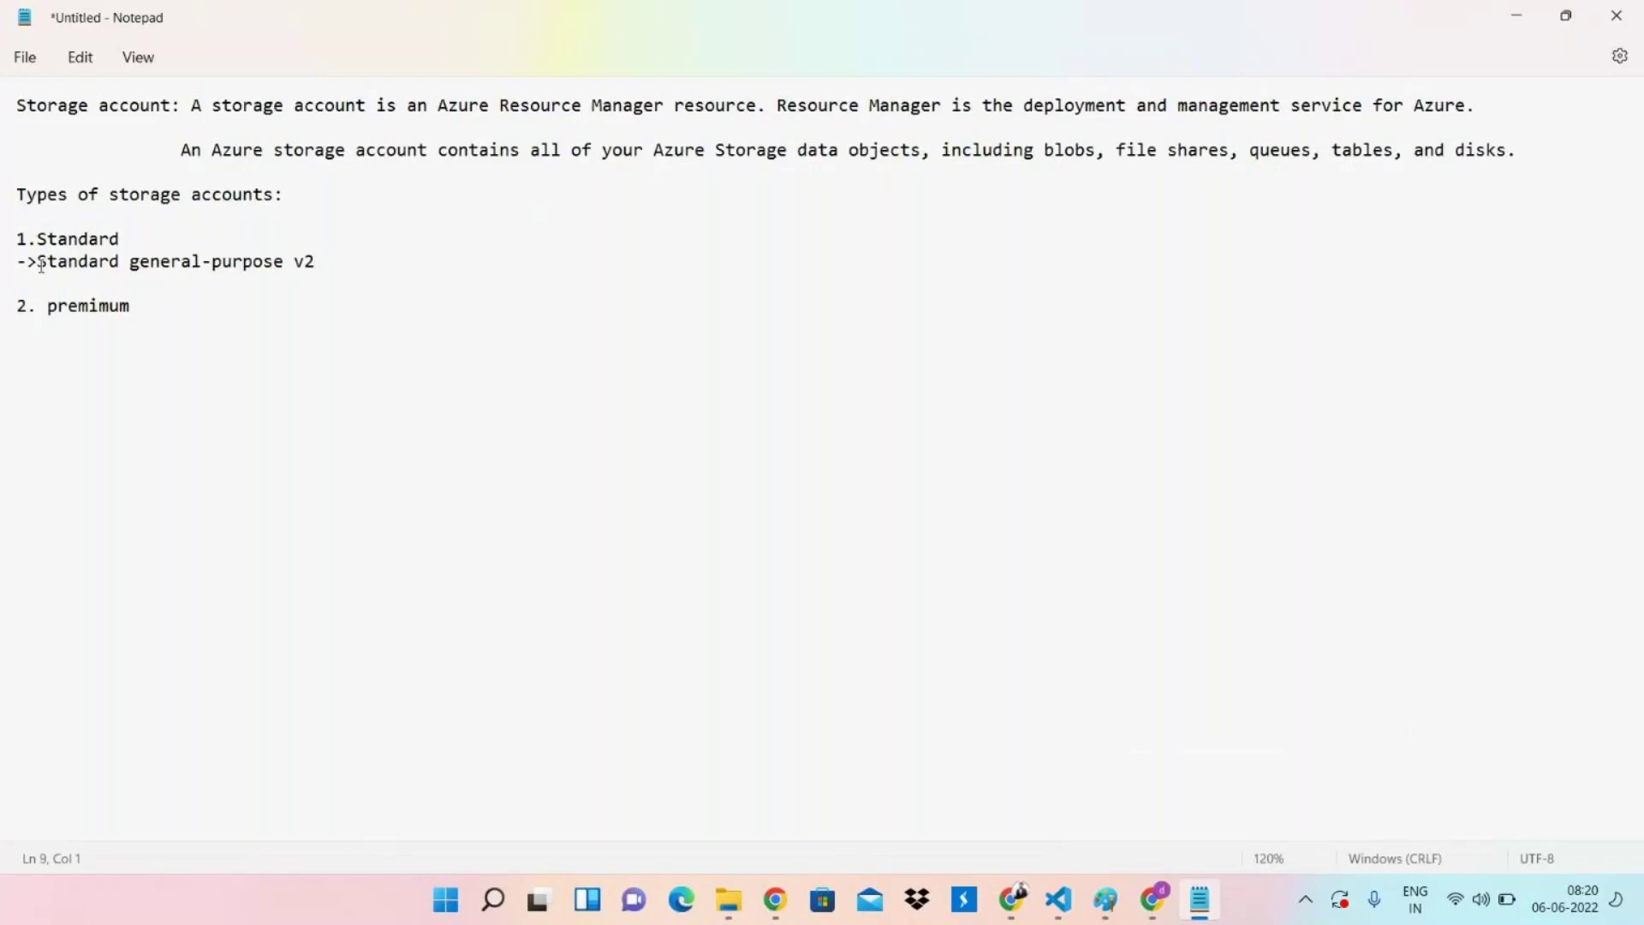
{"action": "type", "text": "->"}
{"action": "key", "text": "ctrl+v"}
{"action": "key", "text": "BackSpace"}
{"action": "type", "text": "1"}
{"action": "key", "text": "Return"}
{"action": "type", "text": "->"}
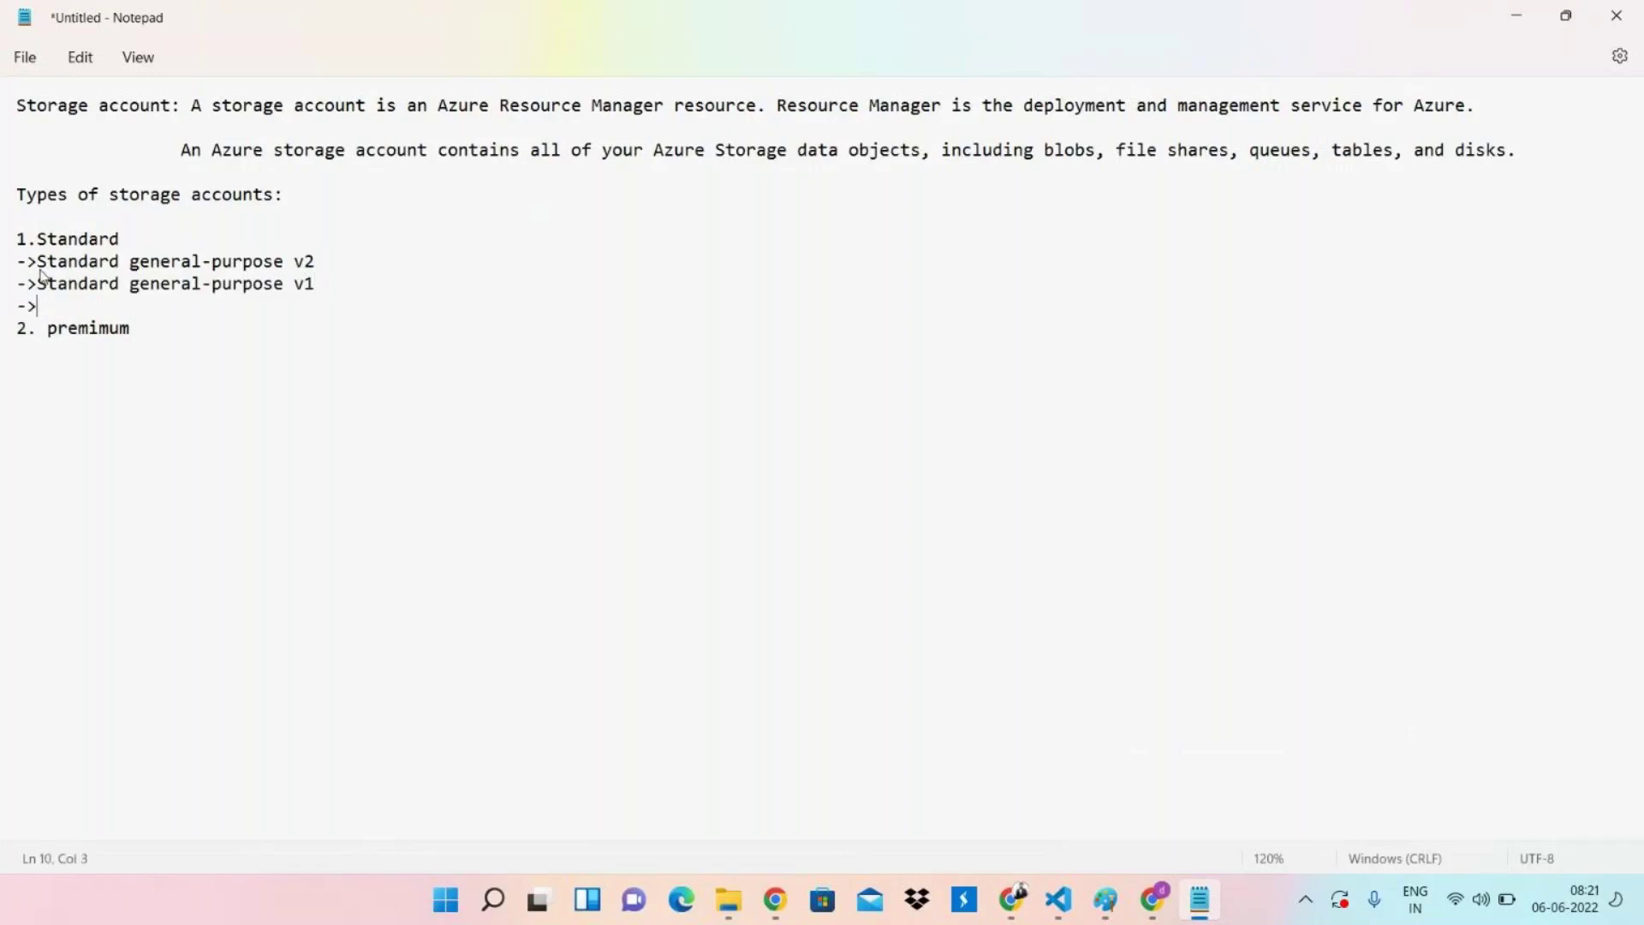
{"action": "type", "text": "blolb service"}
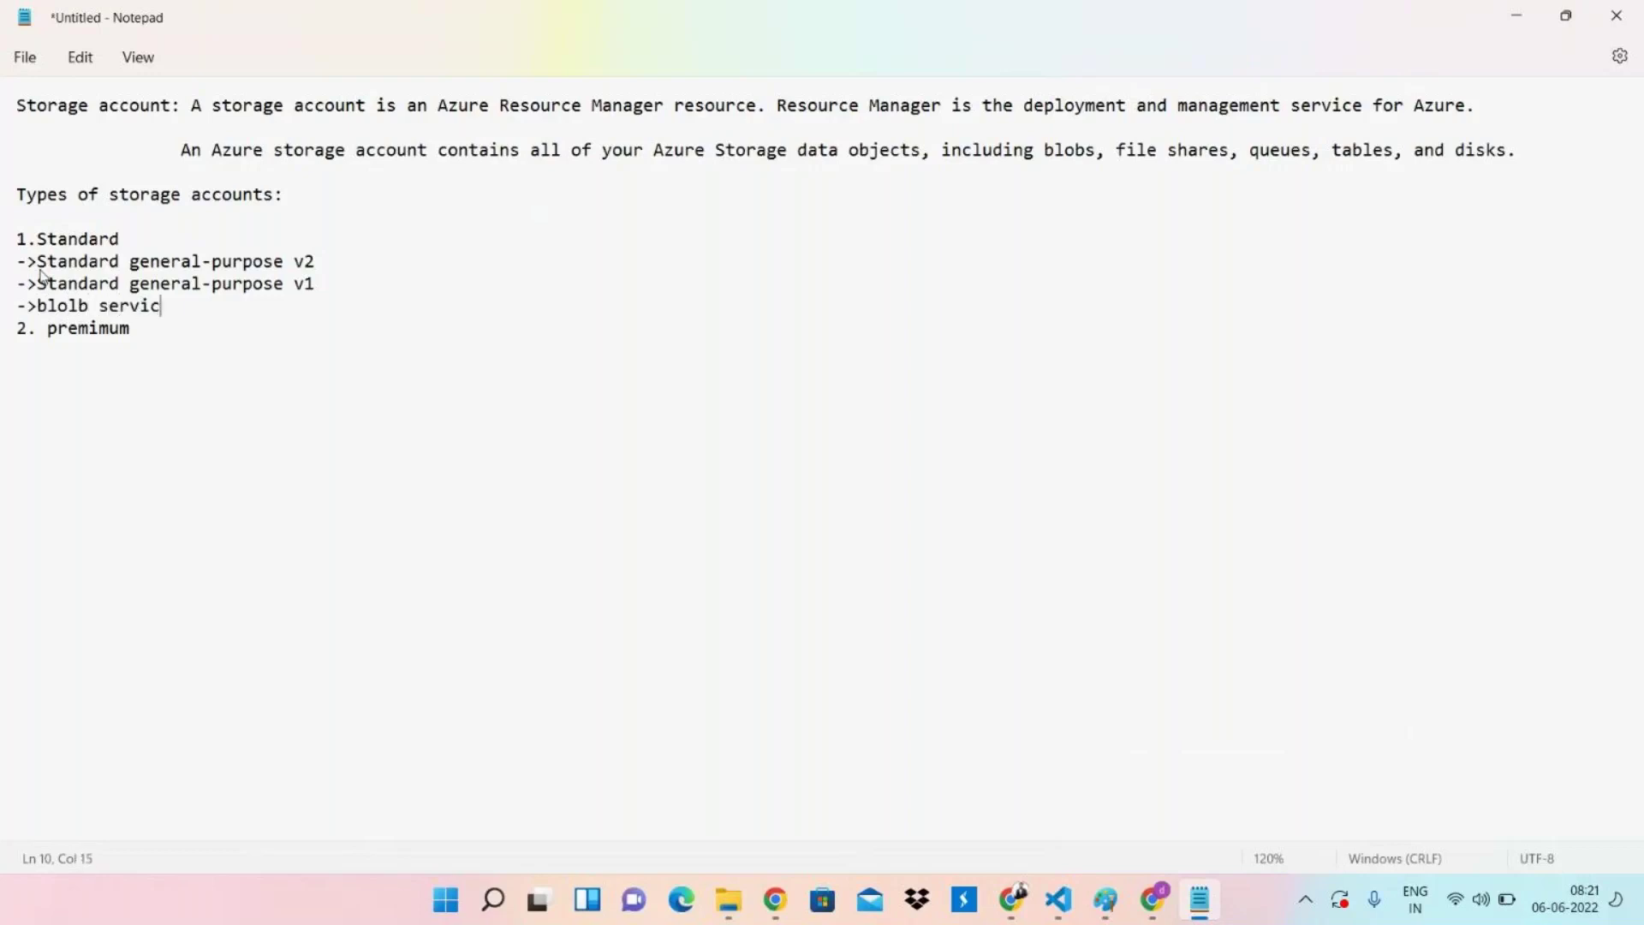
Append "-azure resource manager" to the general-purpose v2 entry and "- classic" to the v1 entry.
{"action": "left_click", "coordinate": [415, 271]}
{"action": "type", "text": "-azure r"}
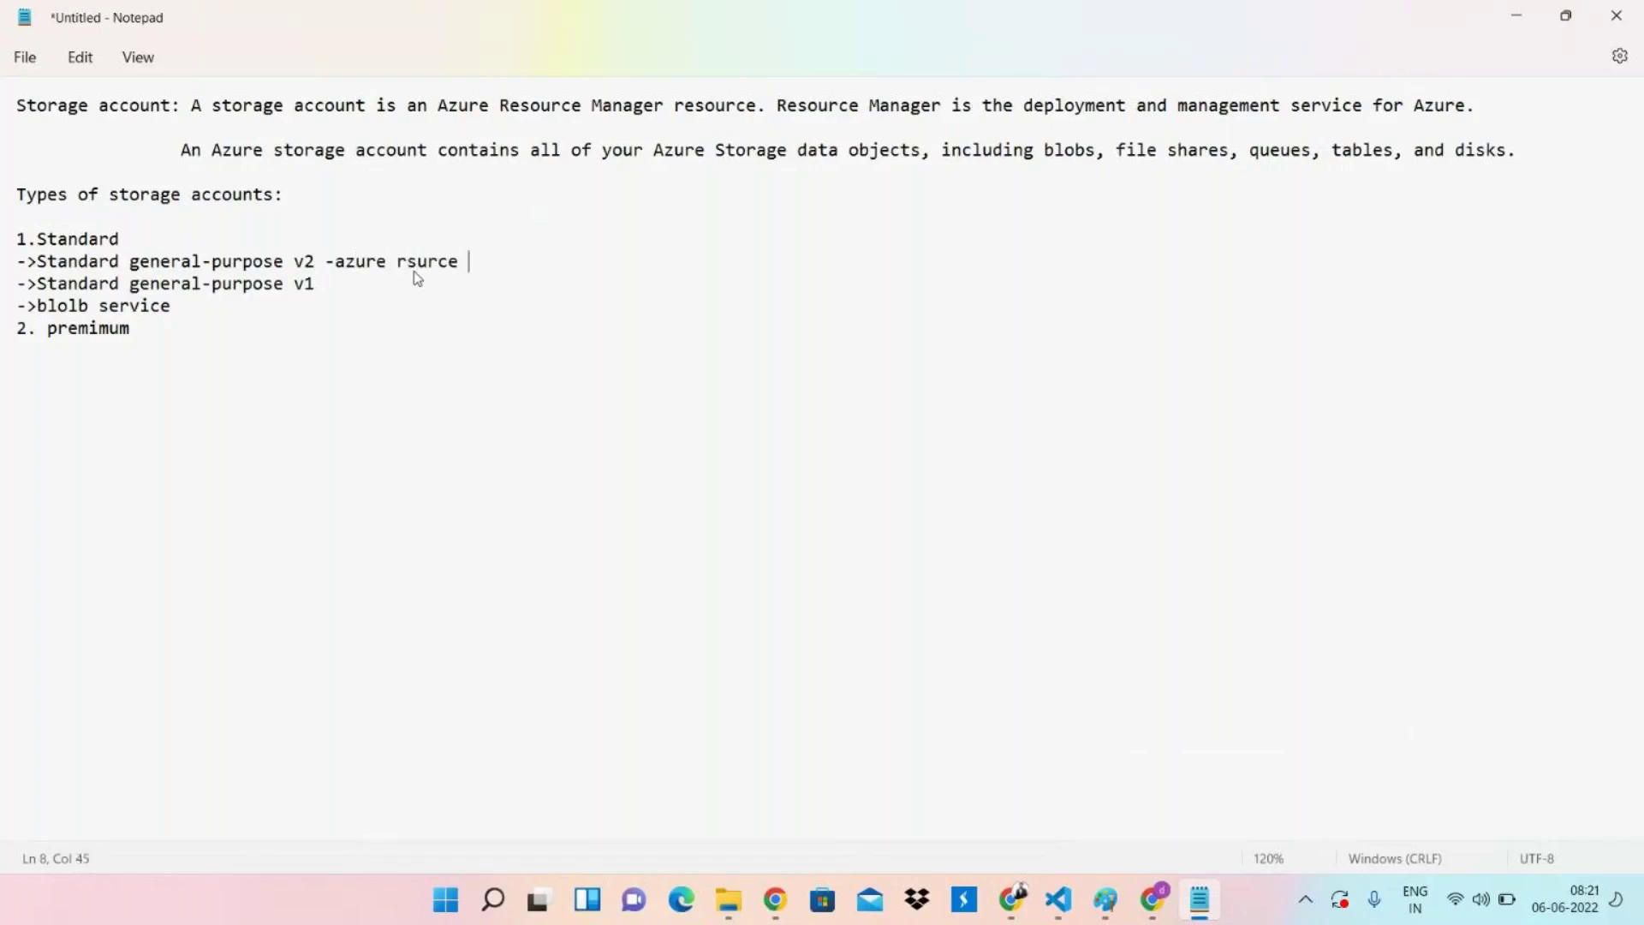
{"action": "type", "text": "su"}
{"action": "key", "text": "BackSpace"}
{"action": "key", "text": "BackSpace"}
{"action": "type", "text": "esource manager"}
{"action": "left_click", "coordinate": [342, 297]}
{"action": "left_click", "coordinate": [337, 293]}
{"action": "type", "text": "- classic"}
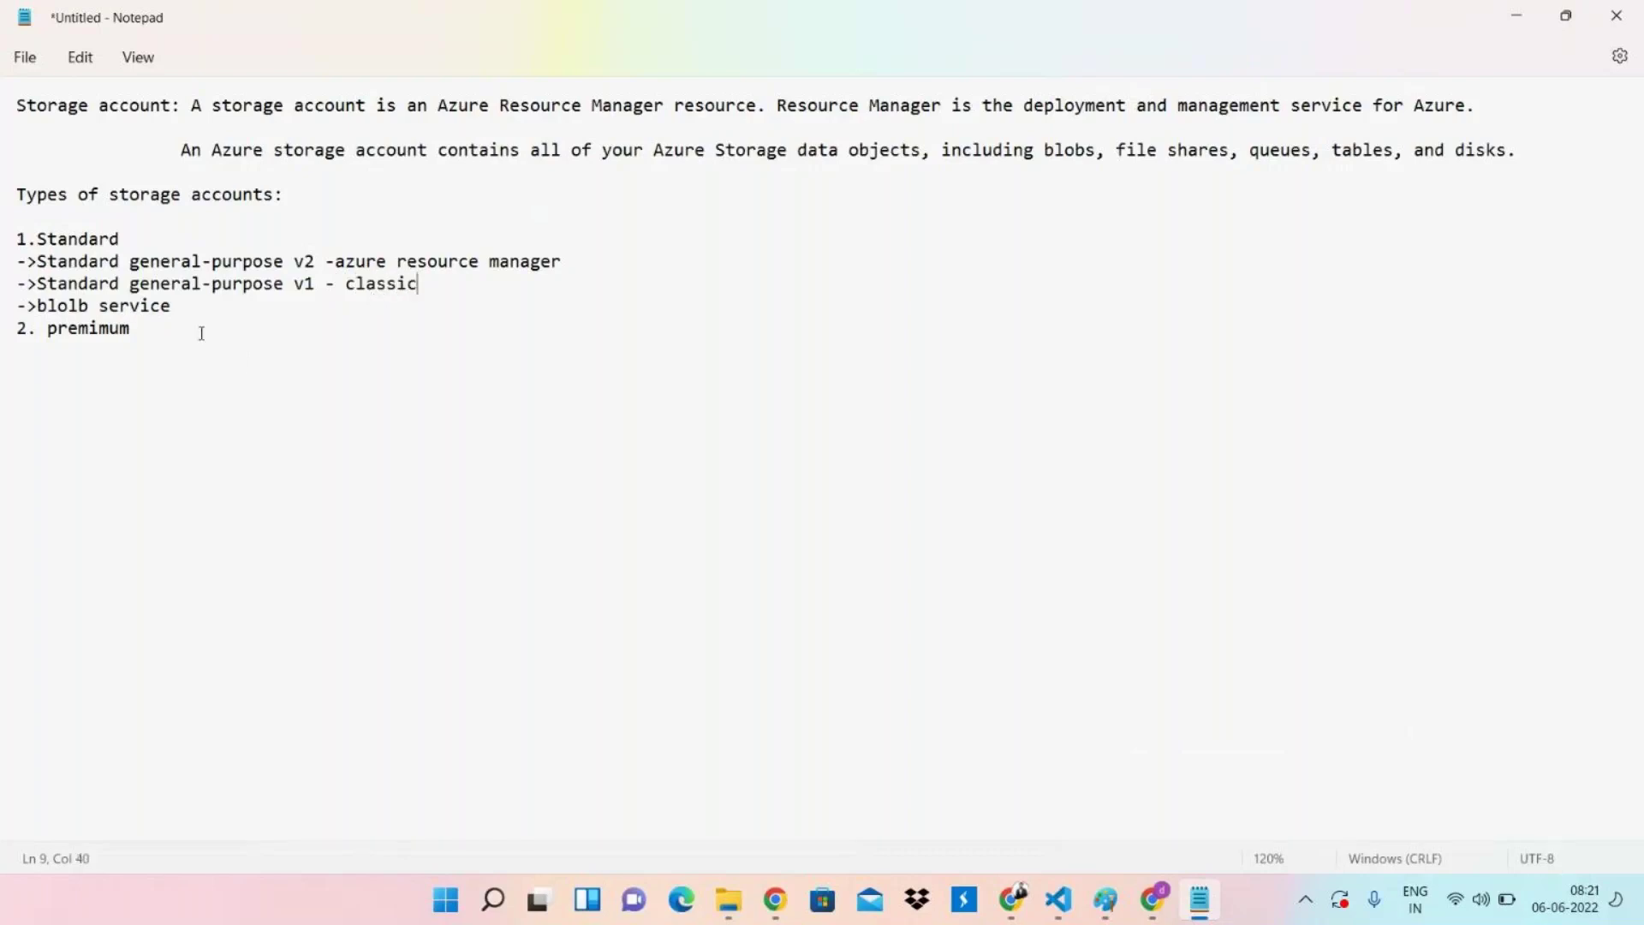
Correct "blolb" to "blob" in the service entry and add a hyphen after "service".
{"action": "left_click", "coordinate": [189, 308]}
{"action": "left_click", "coordinate": [90, 306]}
{"action": "key", "text": "BackSpace"}
{"action": "key", "text": "BackSpace"}
{"action": "type", "text": "b"}
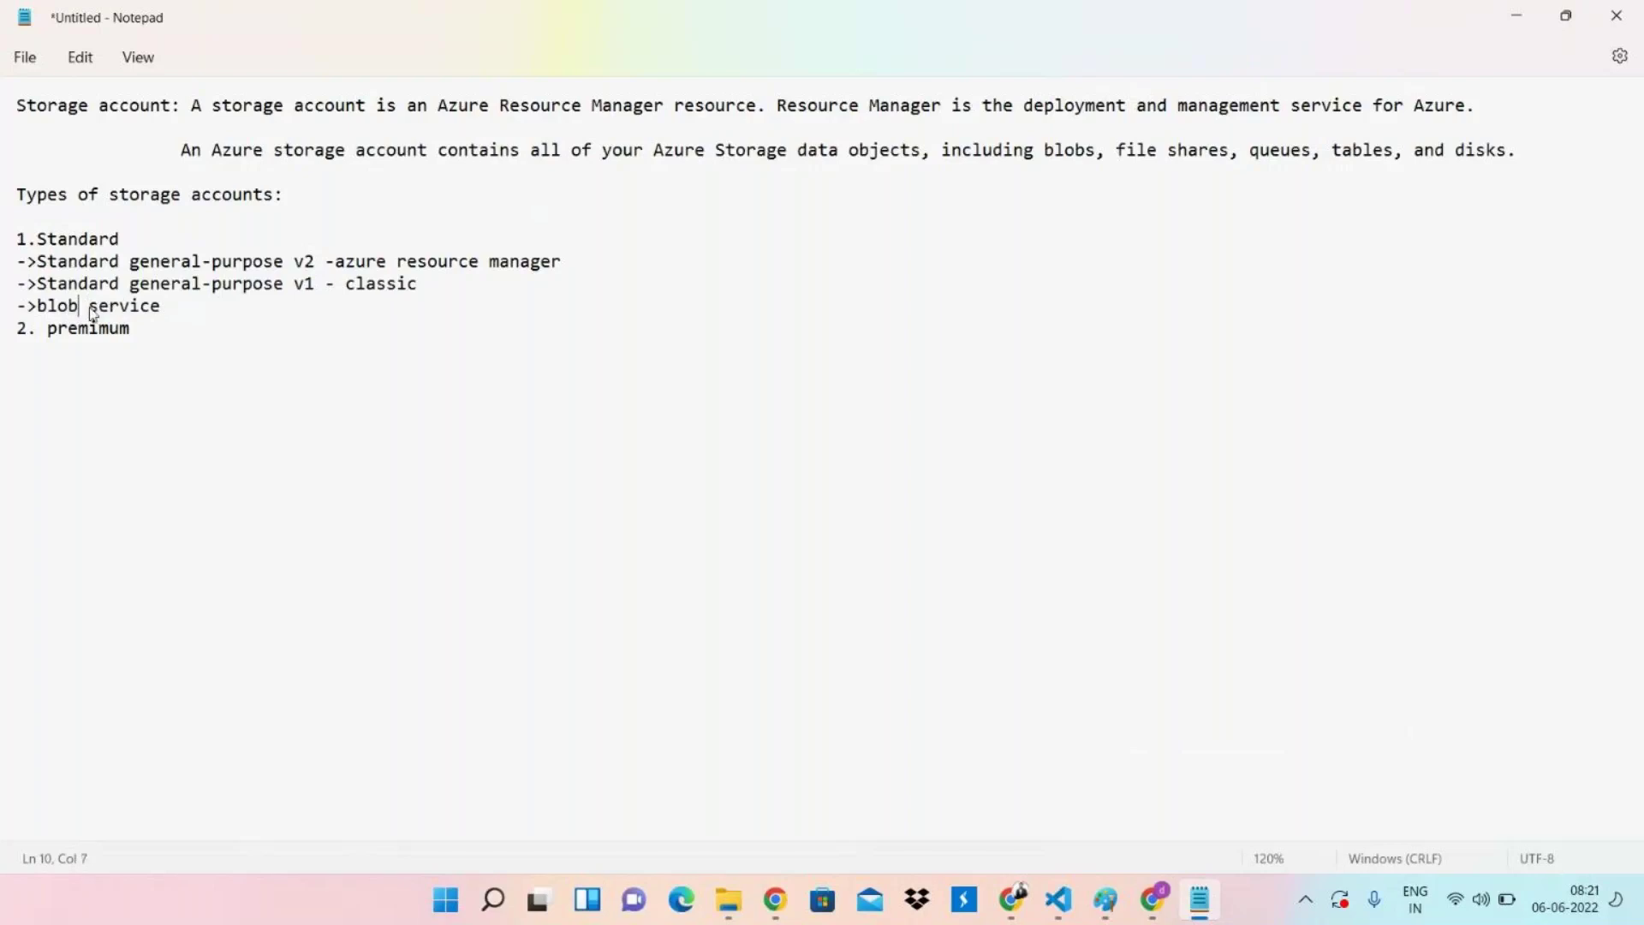
{"action": "left_click", "coordinate": [183, 309]}
{"action": "type", "text": "-"}
Append "->" and the copied text "blobs, file shares, queues, tables," to both the general-purpose v2 and v1 entries.
{"action": "left_click", "coordinate": [604, 264]}
{"action": "type", "text": "->"}
{"action": "left_click", "coordinate": [1043, 150]}
{"action": "left_click_drag", "start_coordinate": [1044, 150], "coordinate": [1406, 161]}
{"action": "key", "text": "ctrl+c"}
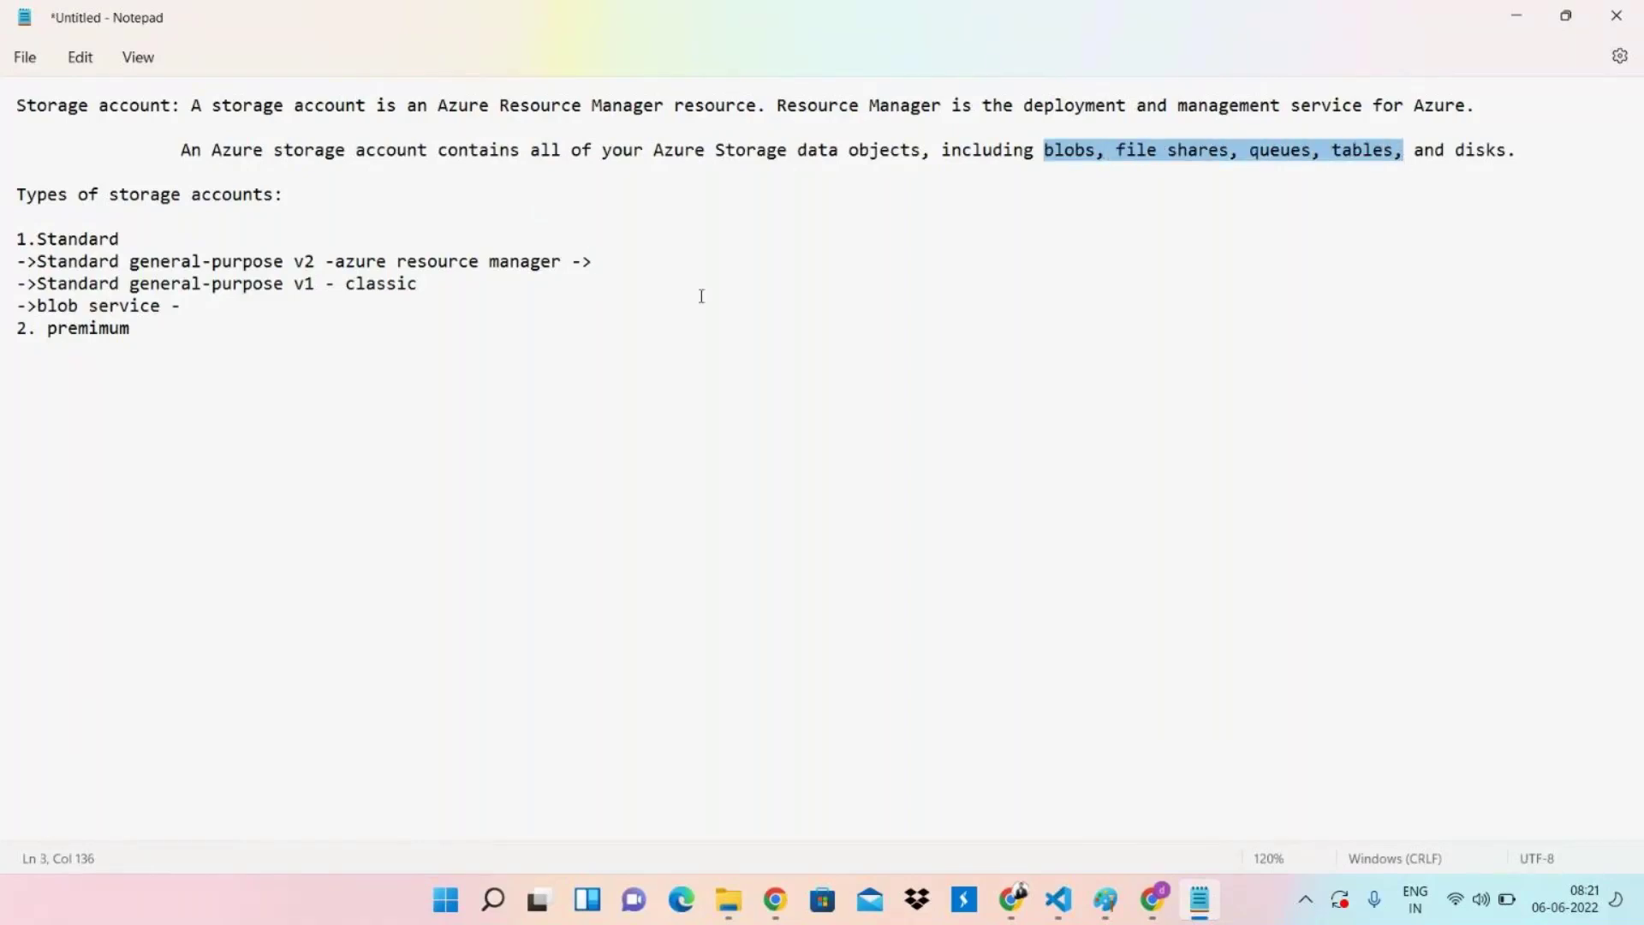
{"action": "left_click", "coordinate": [666, 265]}
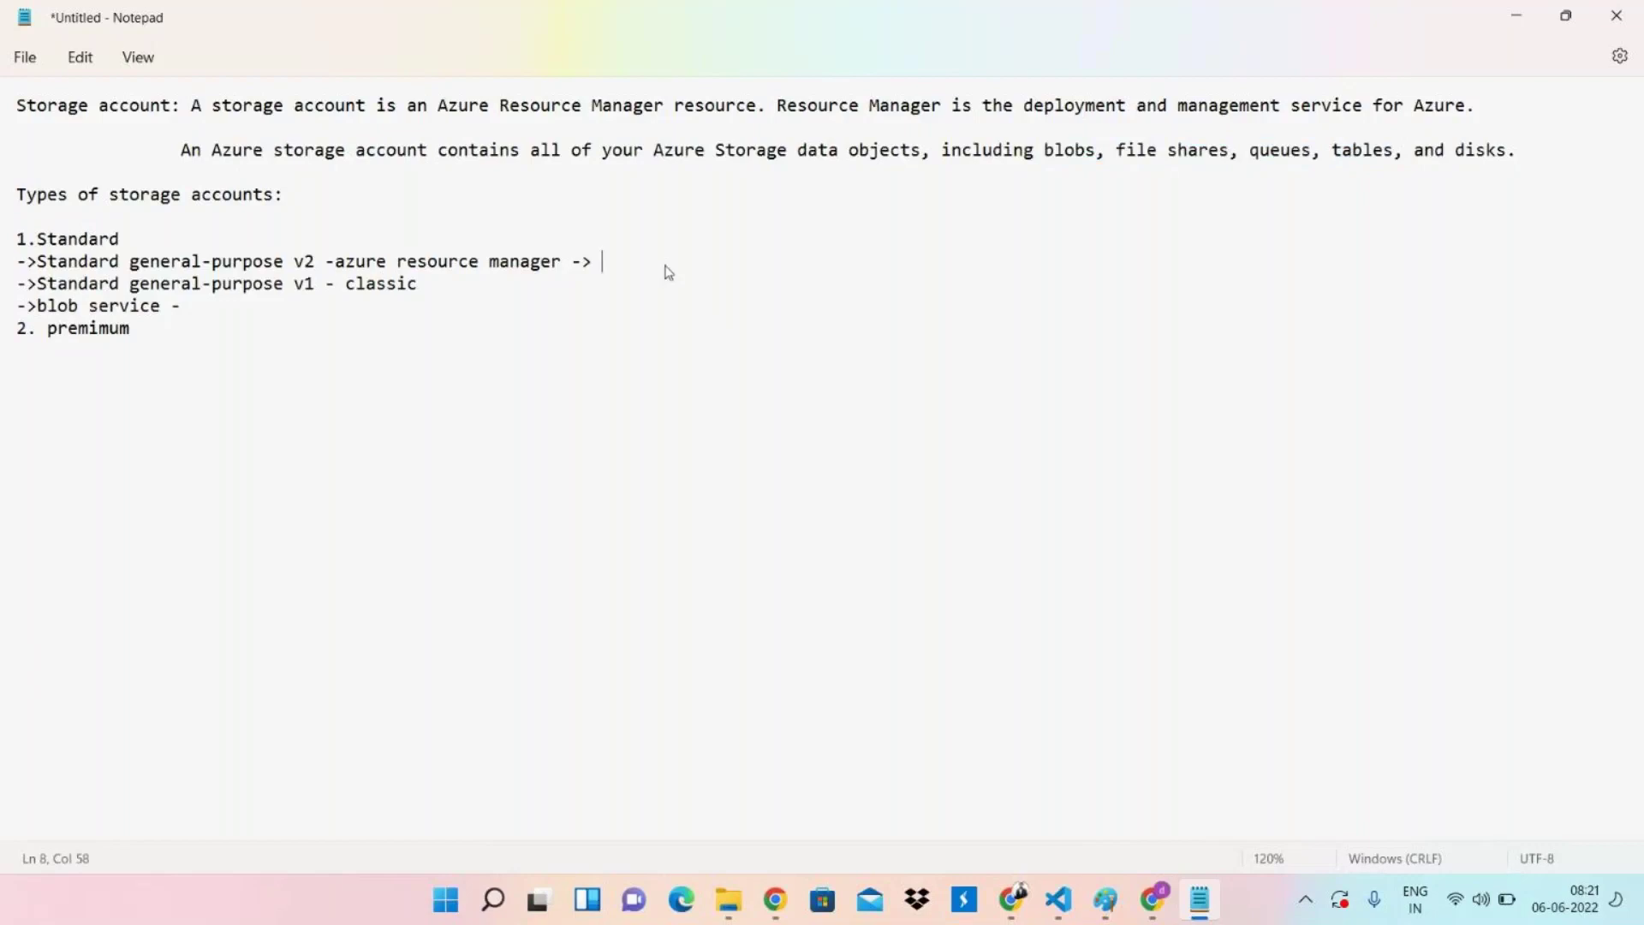
{"action": "key", "text": "ctrl+v"}
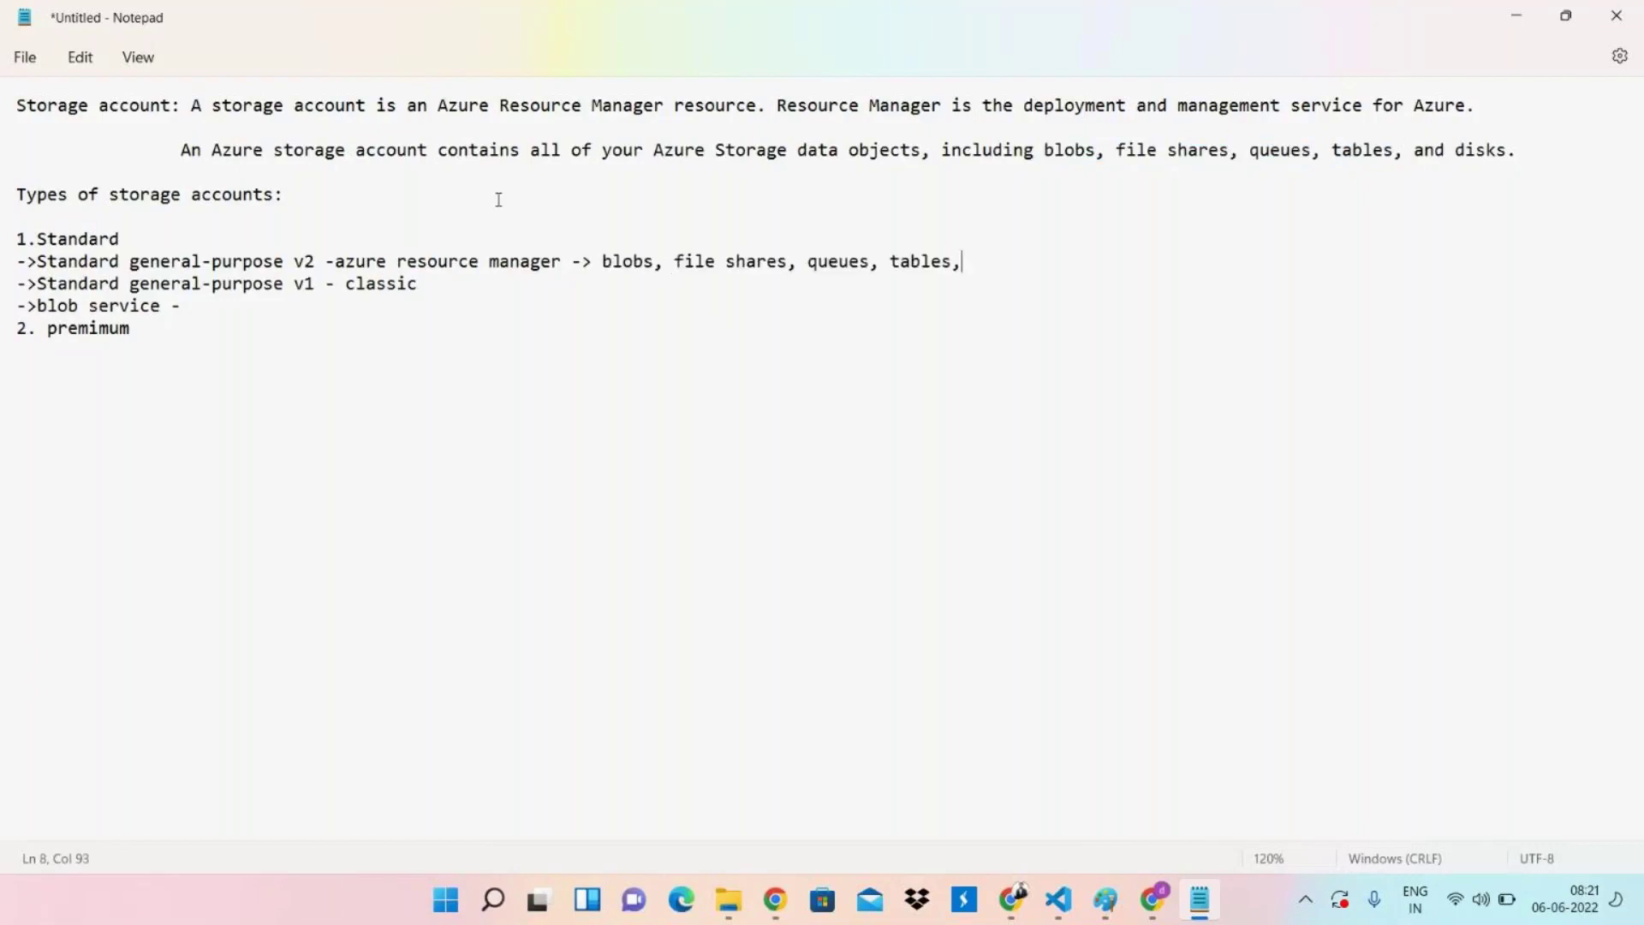
{"action": "left_click", "coordinate": [457, 292]}
{"action": "type", "text": "->"}
{"action": "key", "text": "ctrl+v"}
Paste the copied services list after "blob service -" and trim it to just "blobs".
{"action": "left_click", "coordinate": [228, 313]}
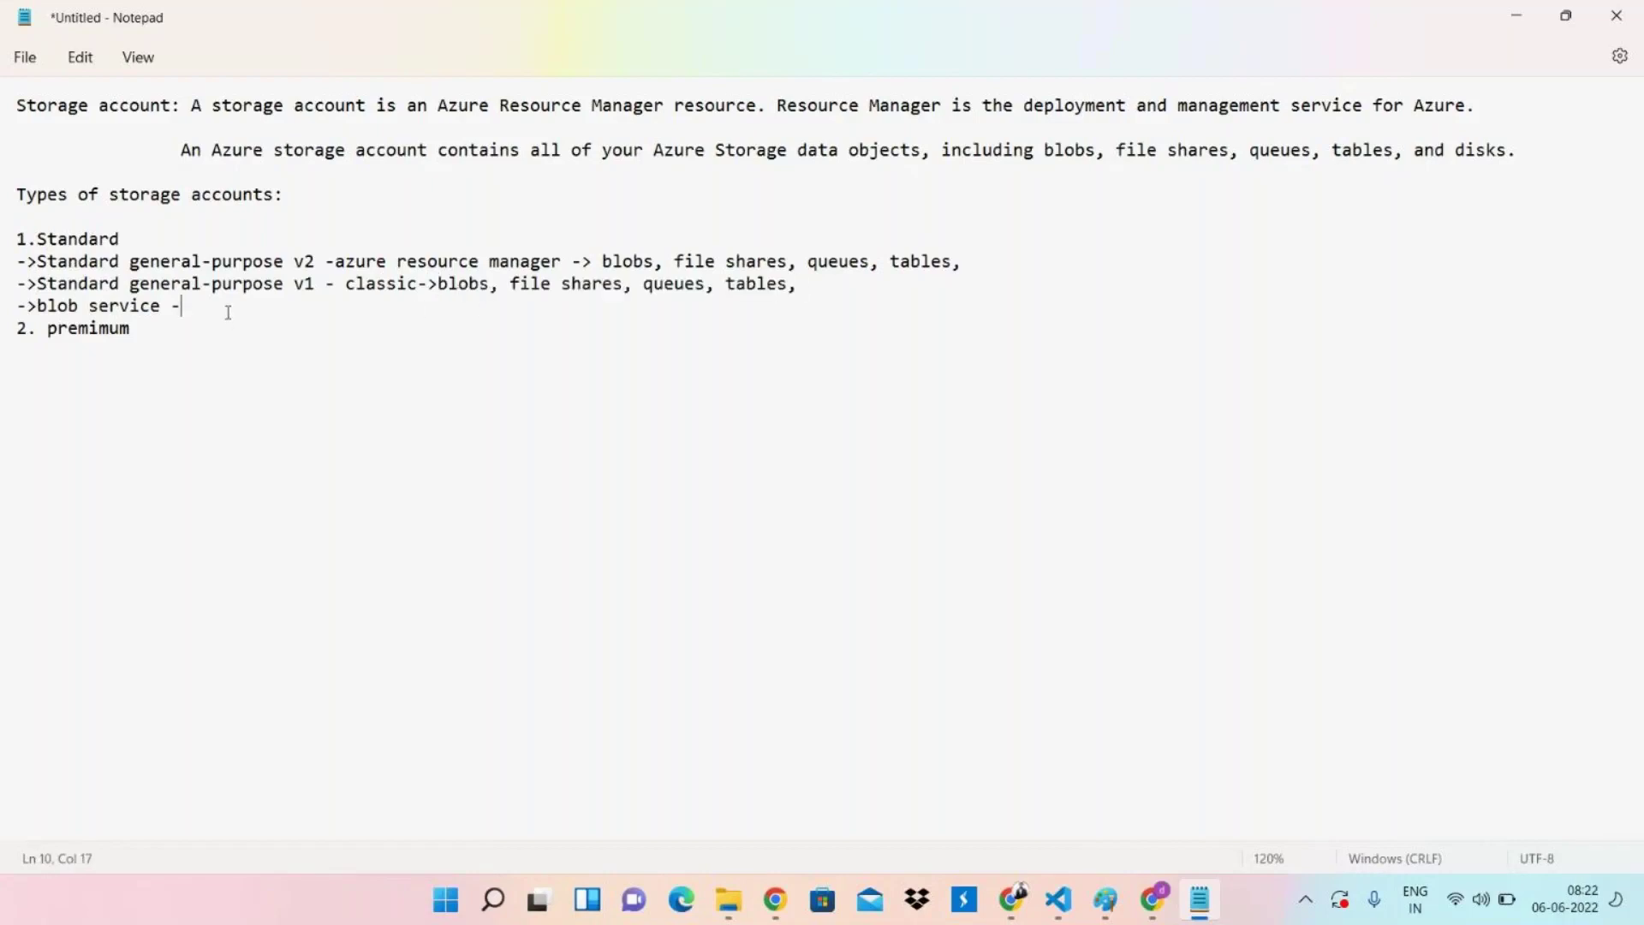
{"action": "key", "text": "ctrl+v"}
{"action": "key", "text": "BackSpace"}
{"action": "key", "text": "BackSpace"}
{"action": "key", "text": "BackSpace"}
{"action": "key", "text": "BackSpace"}
{"action": "key", "text": "BackSpace"}
{"action": "key", "text": "BackSpace"}
{"action": "key", "text": "BackSpace"}
{"action": "key", "text": "BackSpace"}
{"action": "key", "text": "BackSpace"}
{"action": "key", "text": "BackSpace"}
{"action": "key", "text": "BackSpace"}
{"action": "key", "text": "BackSpace"}
{"action": "key", "text": "BackSpace"}
{"action": "key", "text": "BackSpace"}
{"action": "key", "text": "BackSpace"}
{"action": "key", "text": "BackSpace"}
{"action": "key", "text": "BackSpace"}
{"action": "key", "text": "BackSpace"}
{"action": "key", "text": "BackSpace"}
{"action": "key", "text": "BackSpace"}
{"action": "key", "text": "BackSpace"}
{"action": "key", "text": "BackSpace"}
{"action": "key", "text": "BackSpace"}
{"action": "key", "text": "BackSpace"}
Describe Standard as ": low cost + low performance" and premimum as ": high cost + high performance" in the note.
{"action": "left_click", "coordinate": [135, 235]}
{"action": "type", "text": ":"}
{"action": "left_click", "coordinate": [140, 329]}
{"action": "type", "text": ":"}
{"action": "left_click", "coordinate": [182, 240]}
{"action": "type", "text": "low cost + low p"}
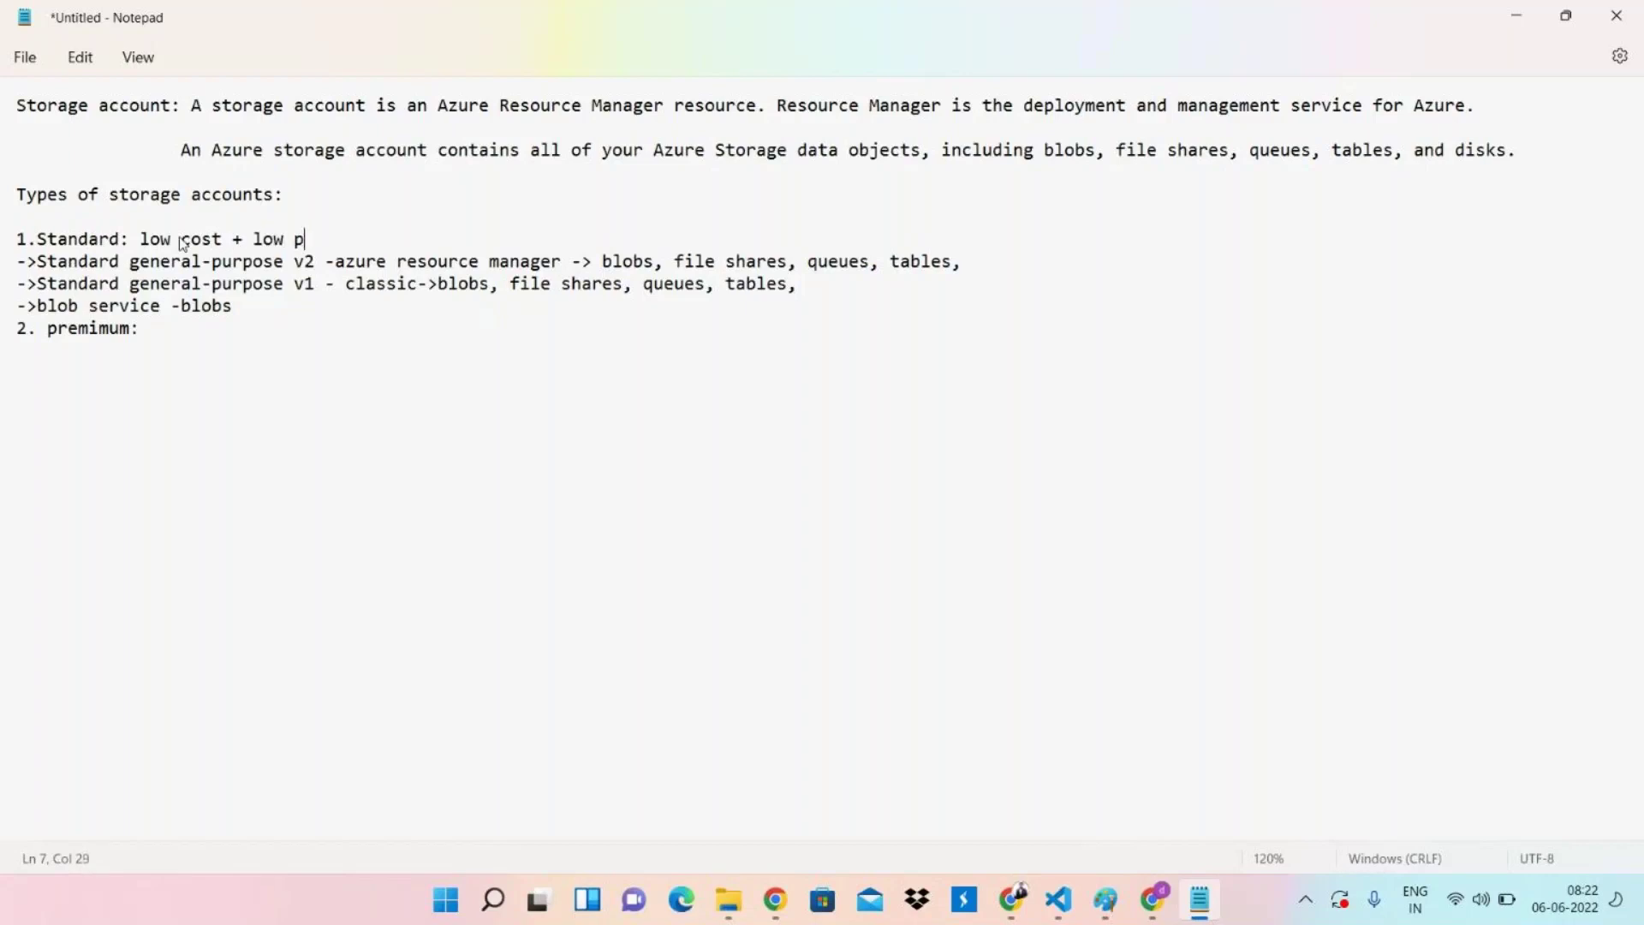
{"action": "type", "text": "erformance"}
{"action": "left_click", "coordinate": [171, 336]}
{"action": "type", "text": "h"}
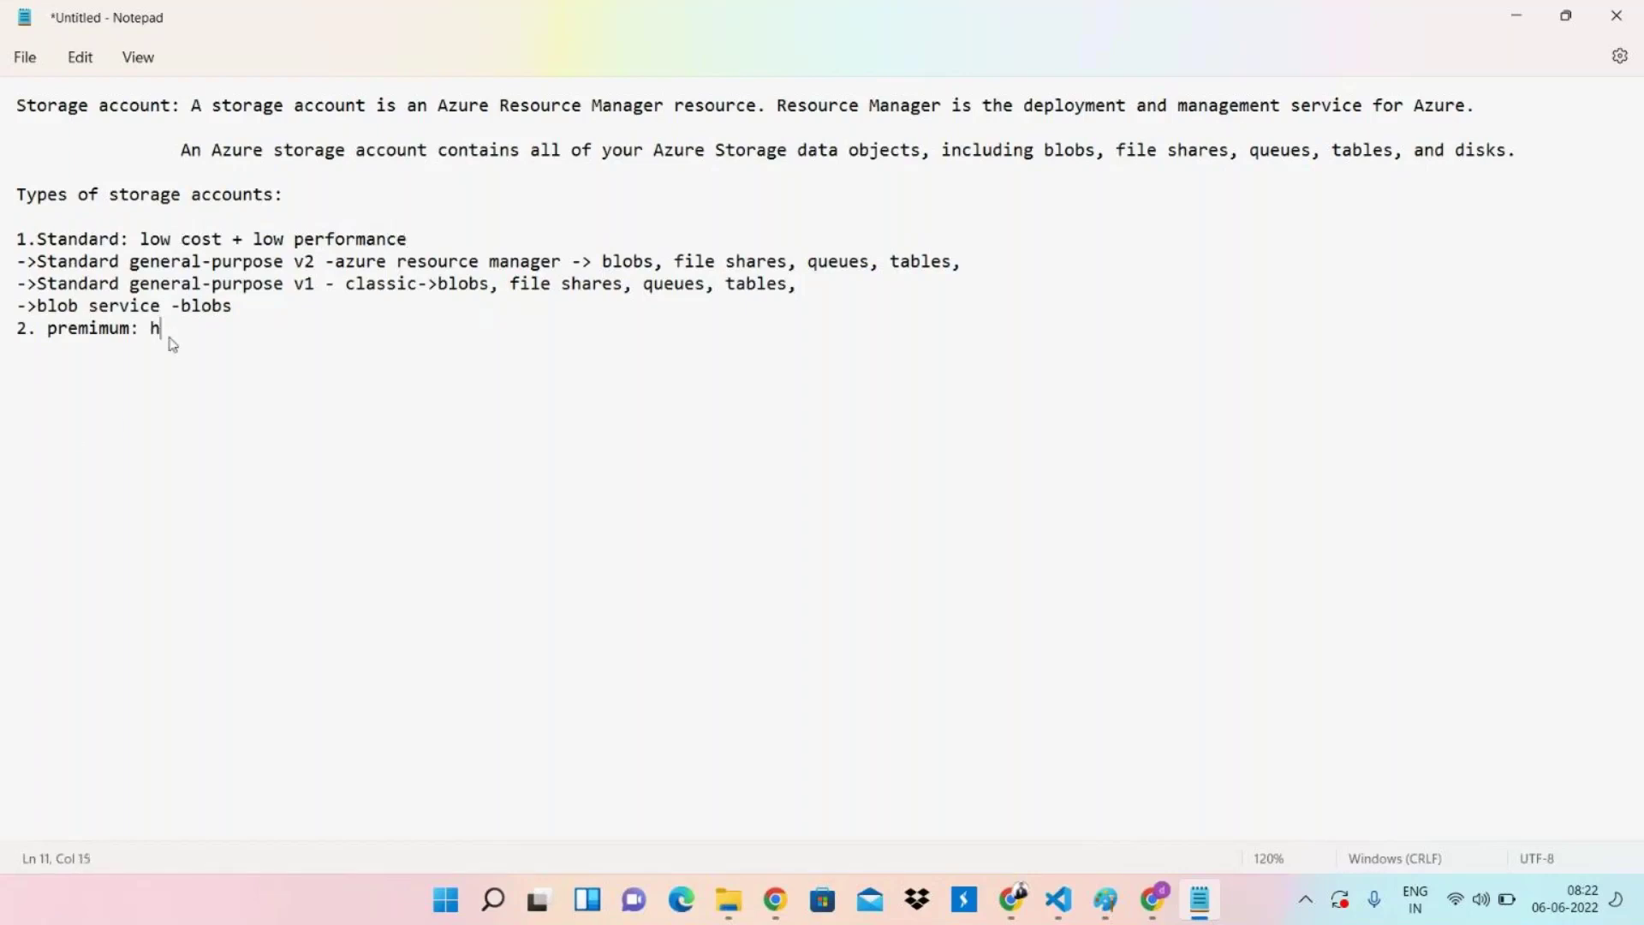
{"action": "type", "text": "igh cost + high perf"}
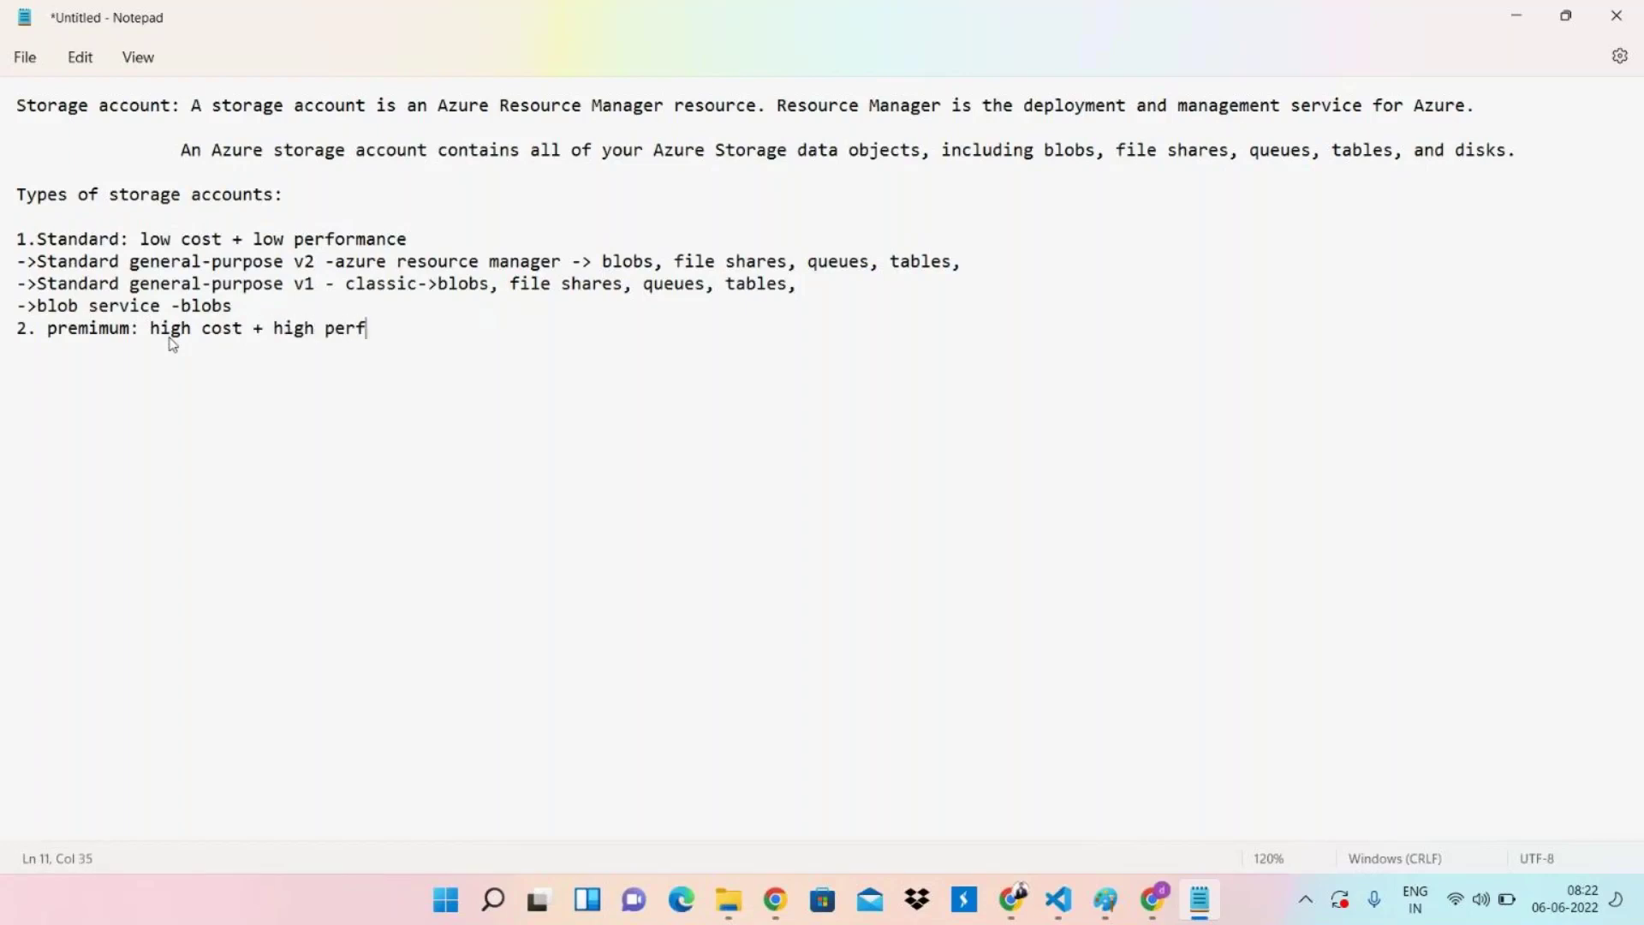
{"action": "type", "text": "ormance"}
Return to the overview article and examine the table's standard and premium account types, supported services and redundancy options, plus the footnotes.
{"action": "left_click", "coordinate": [1529, 12]}
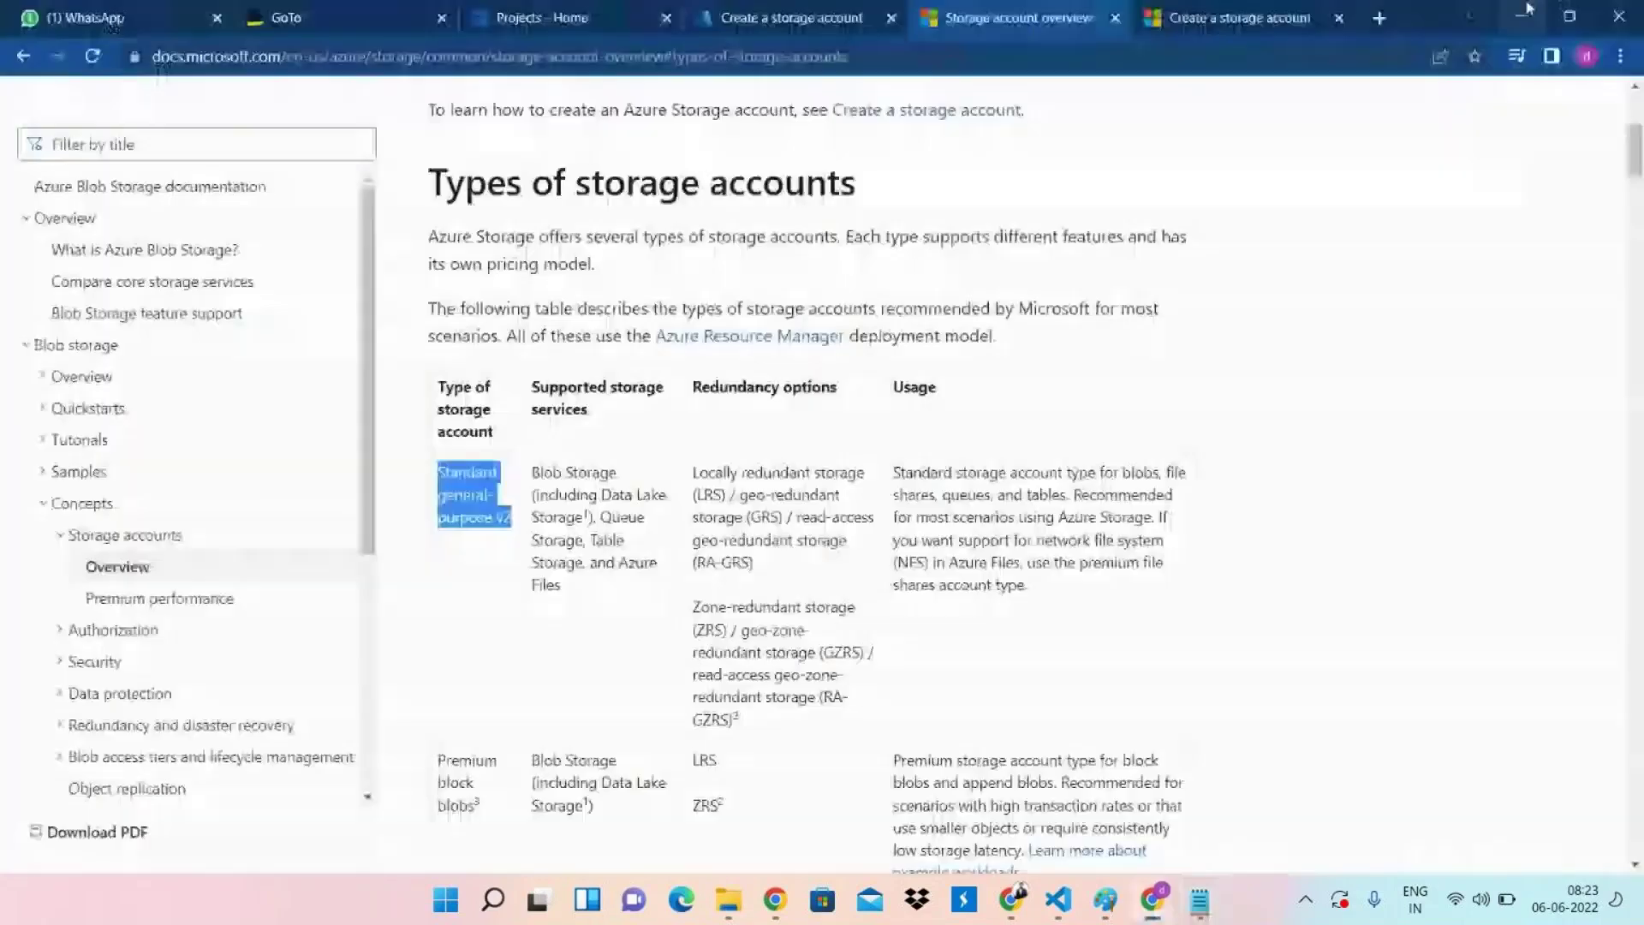
{"action": "left_click", "coordinate": [1447, 341]}
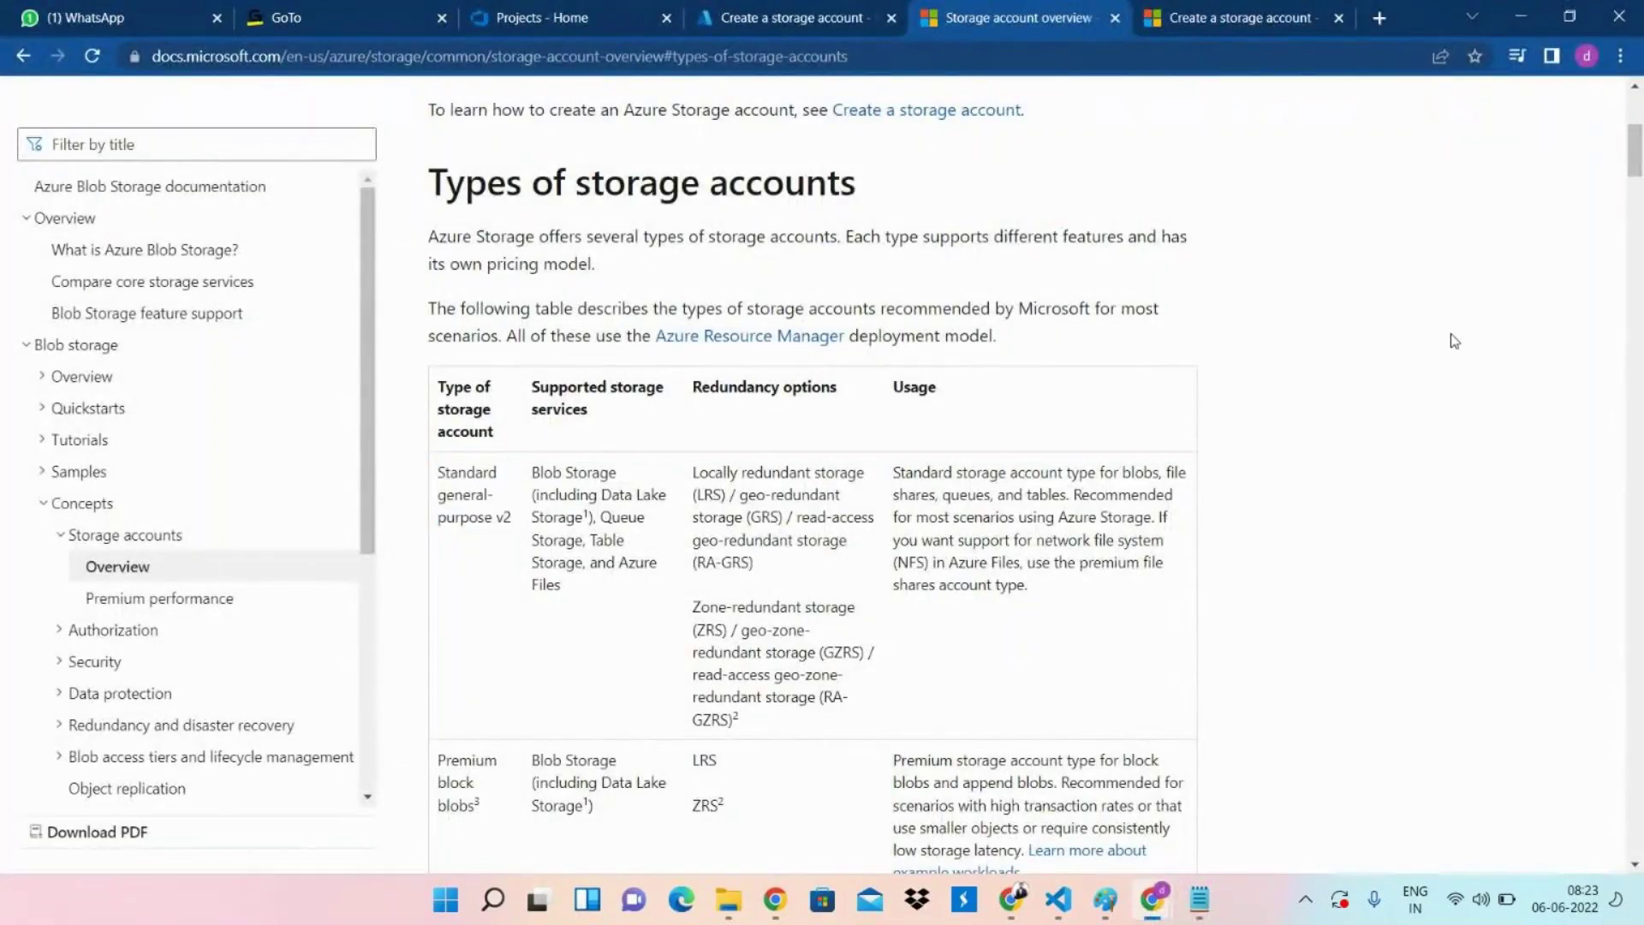
{"action": "left_click_drag", "start_coordinate": [1635, 167], "coordinate": [1635, 183]}
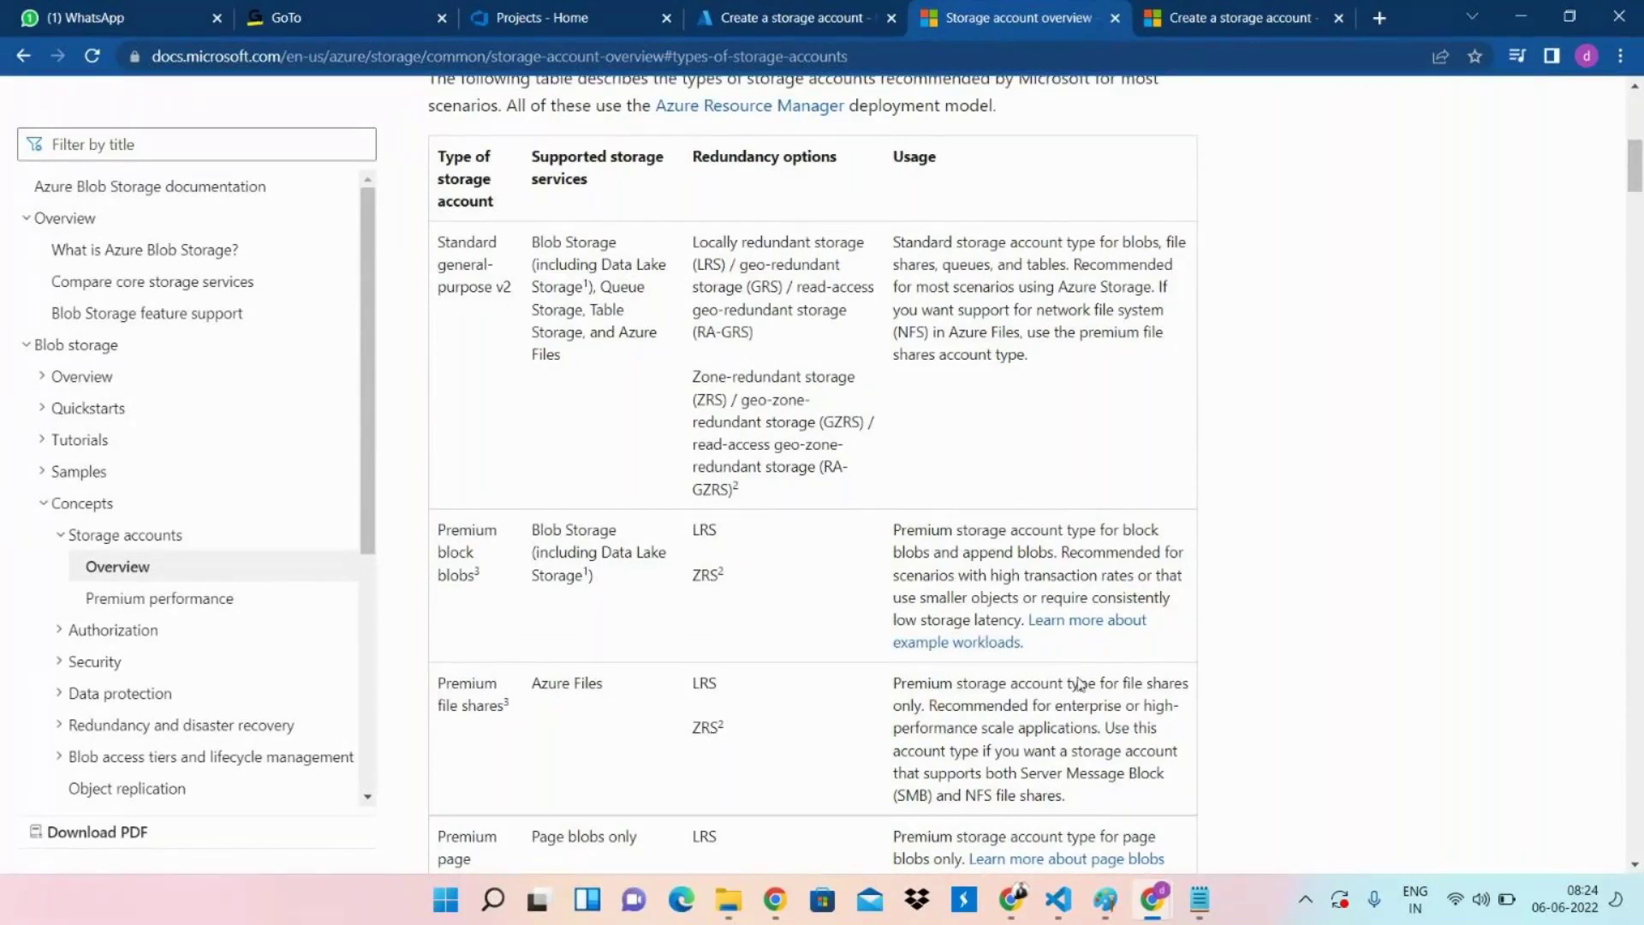
{"action": "left_click", "coordinate": [1200, 899]}
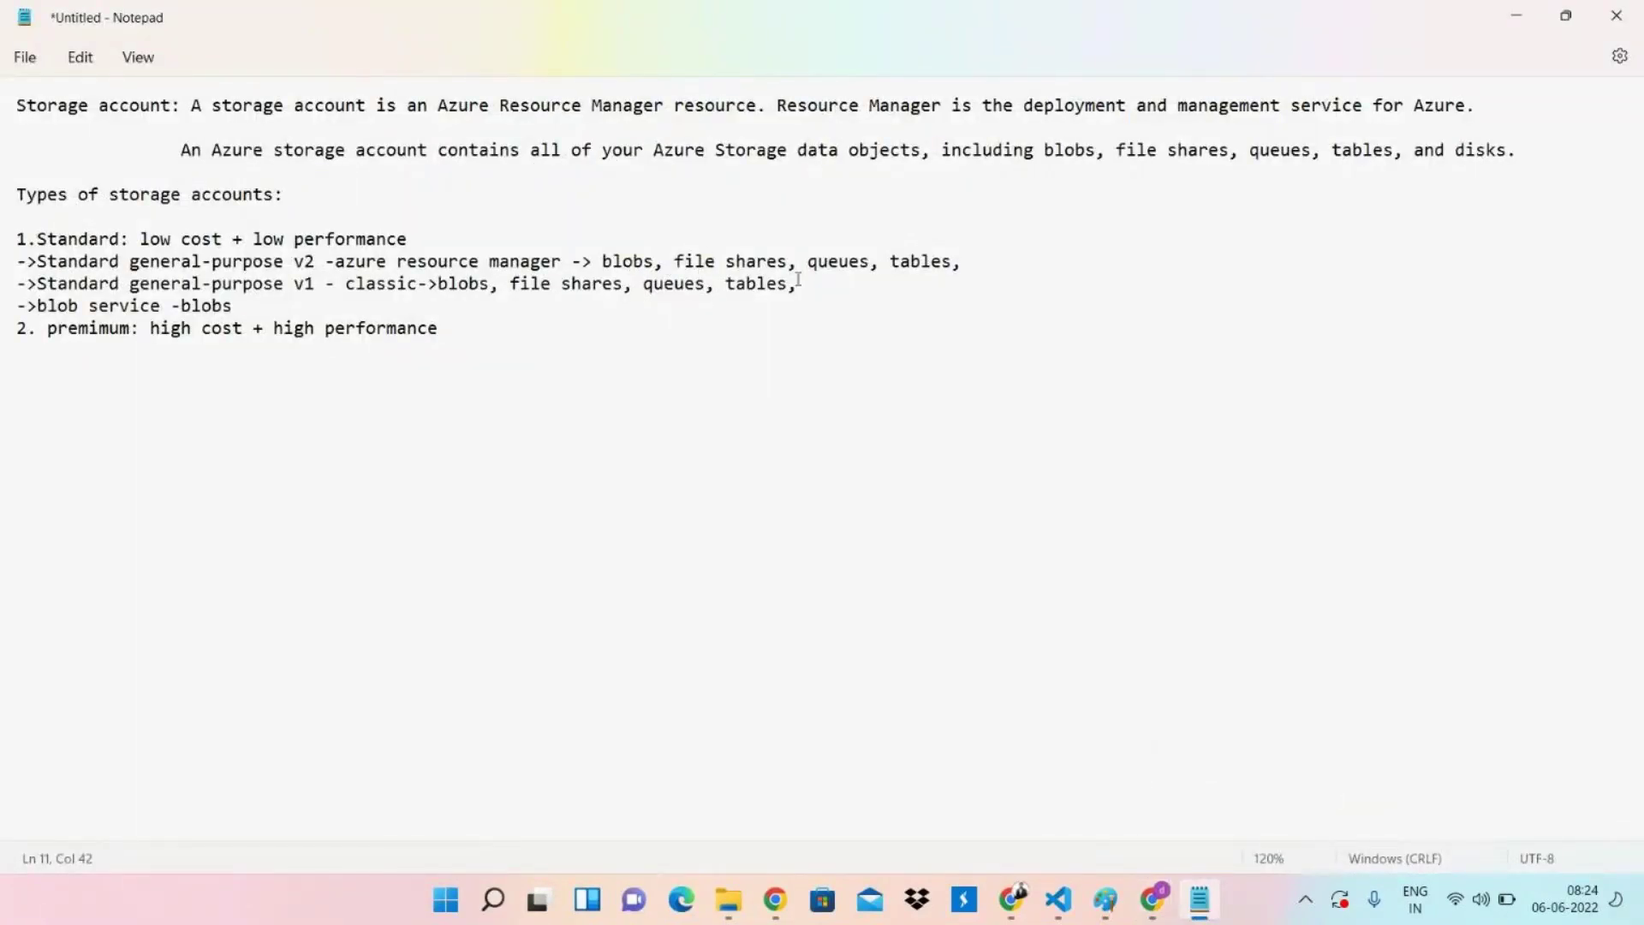
{"action": "left_click", "coordinate": [1514, 15]}
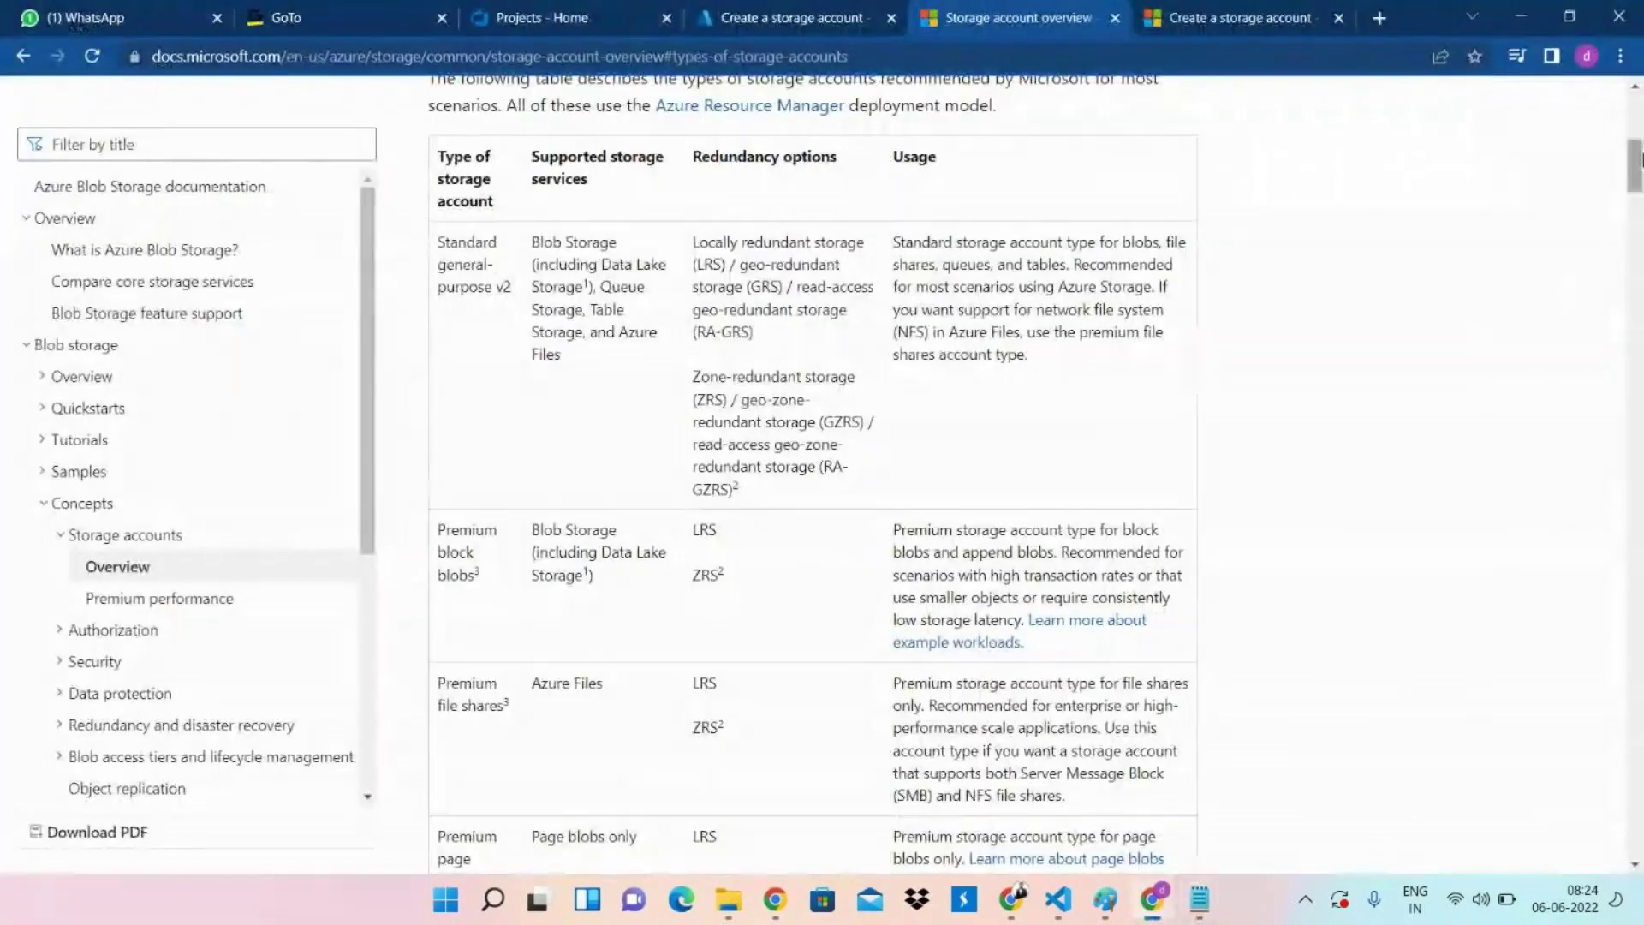
{"action": "scroll", "coordinate": [1637, 165], "scroll_direction": "down", "scroll_amount": 1}
{"action": "scroll", "coordinate": [721, 240], "scroll_direction": "down", "scroll_amount": 4}
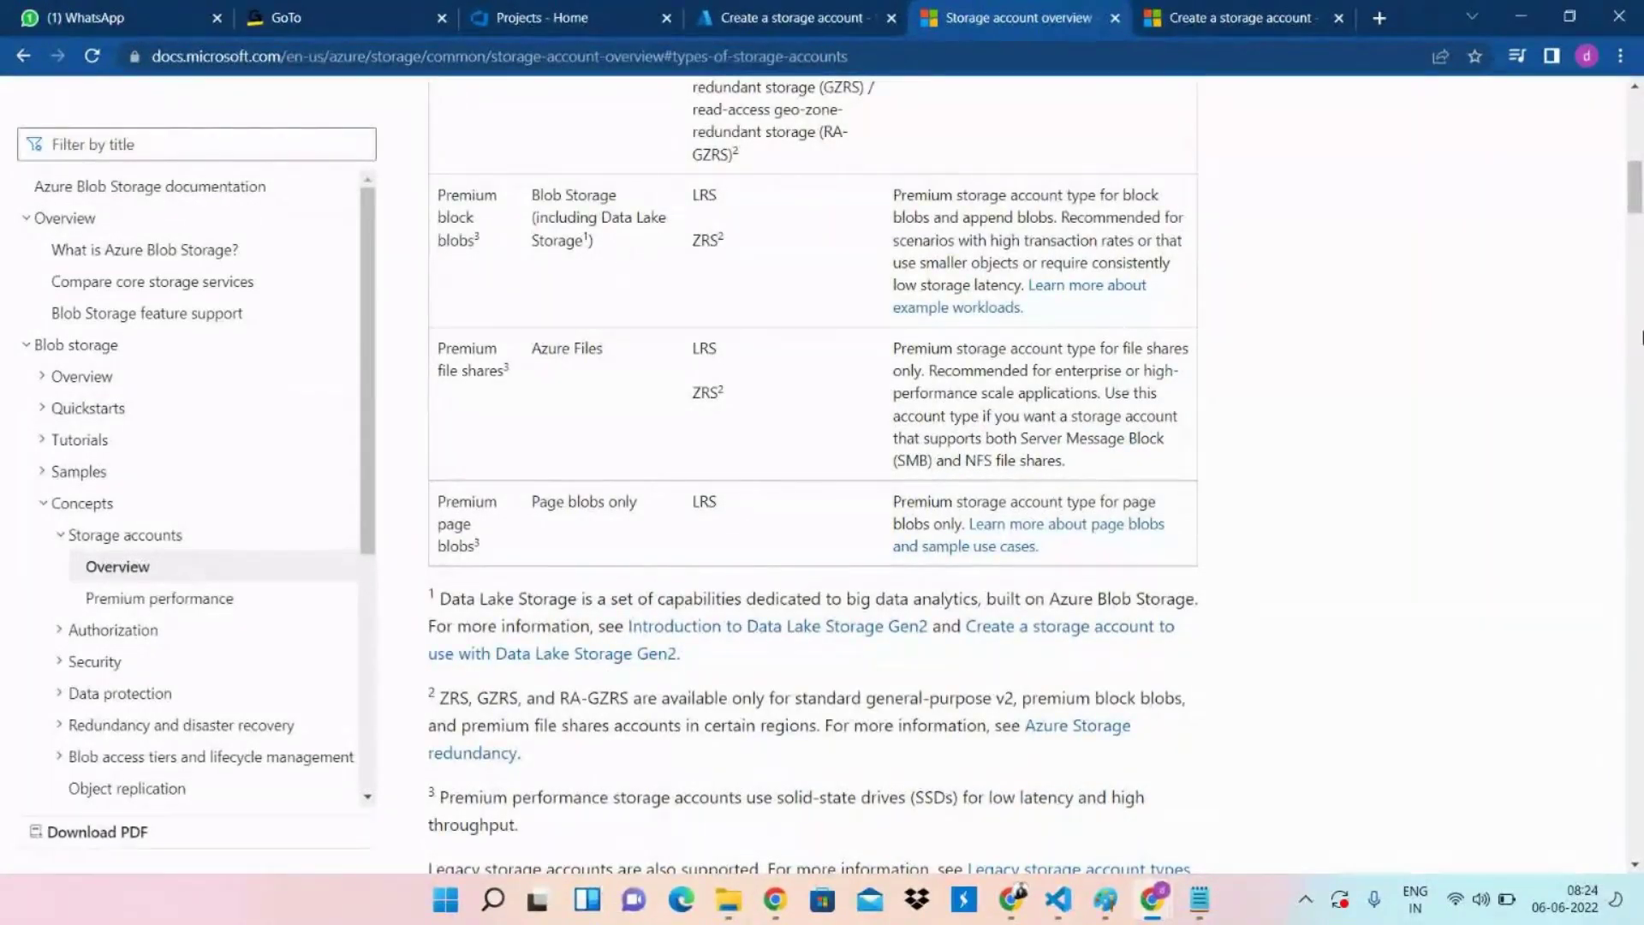
{"action": "left_click_drag", "start_coordinate": [1638, 192], "coordinate": [1638, 175]}
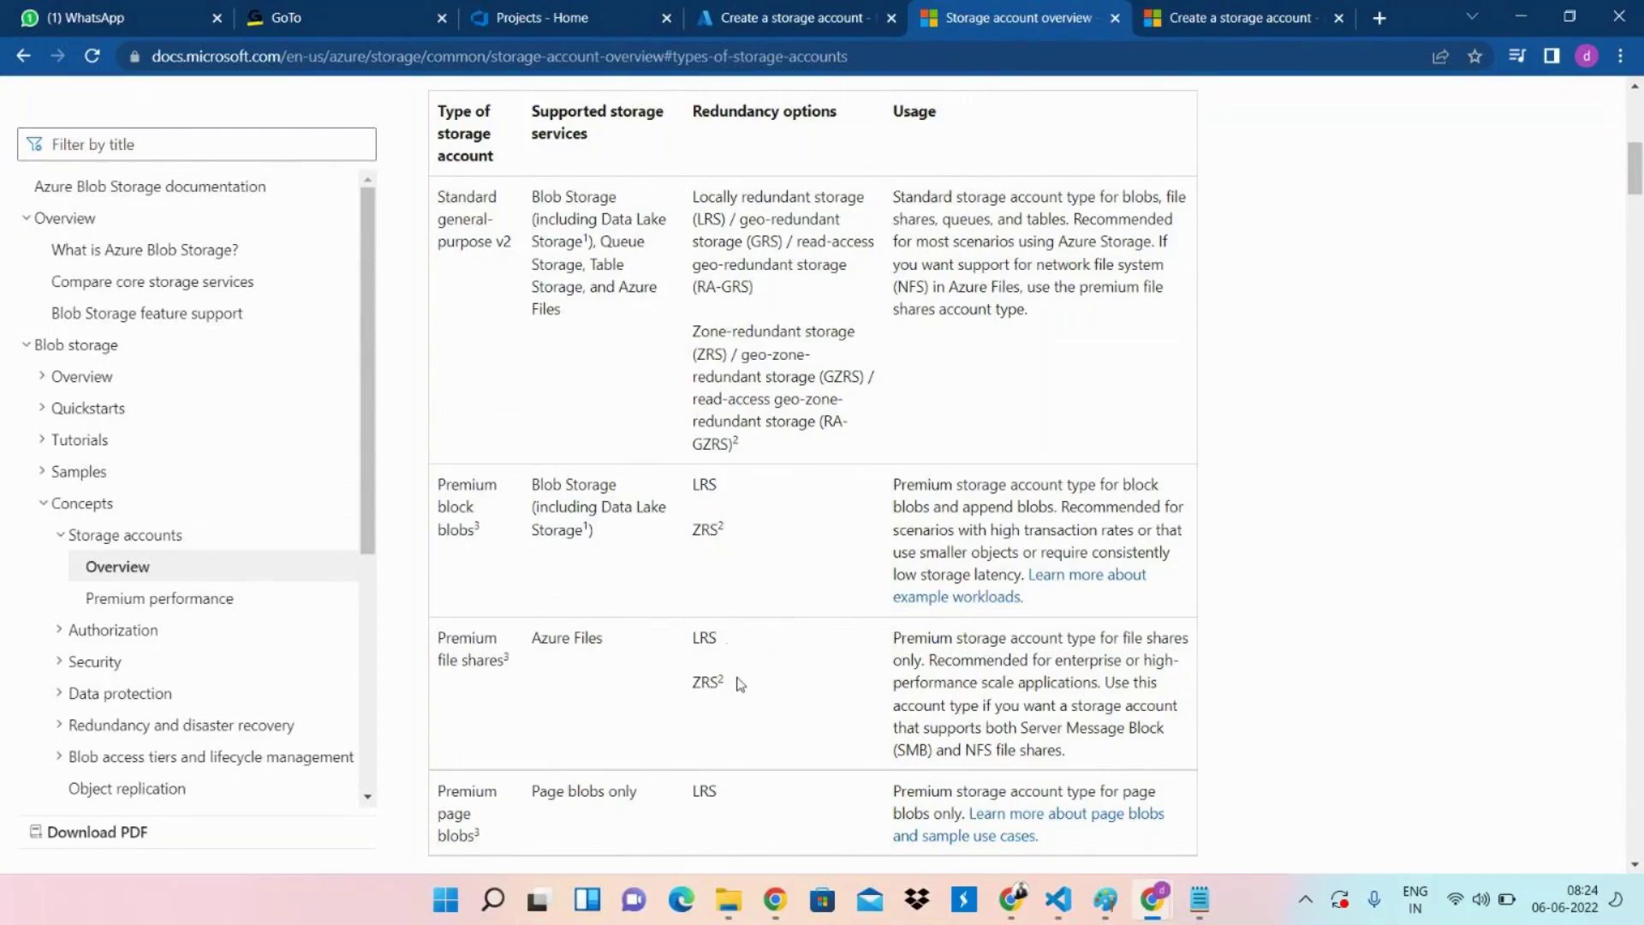
{"action": "left_click_drag", "start_coordinate": [1636, 183], "coordinate": [1639, 211]}
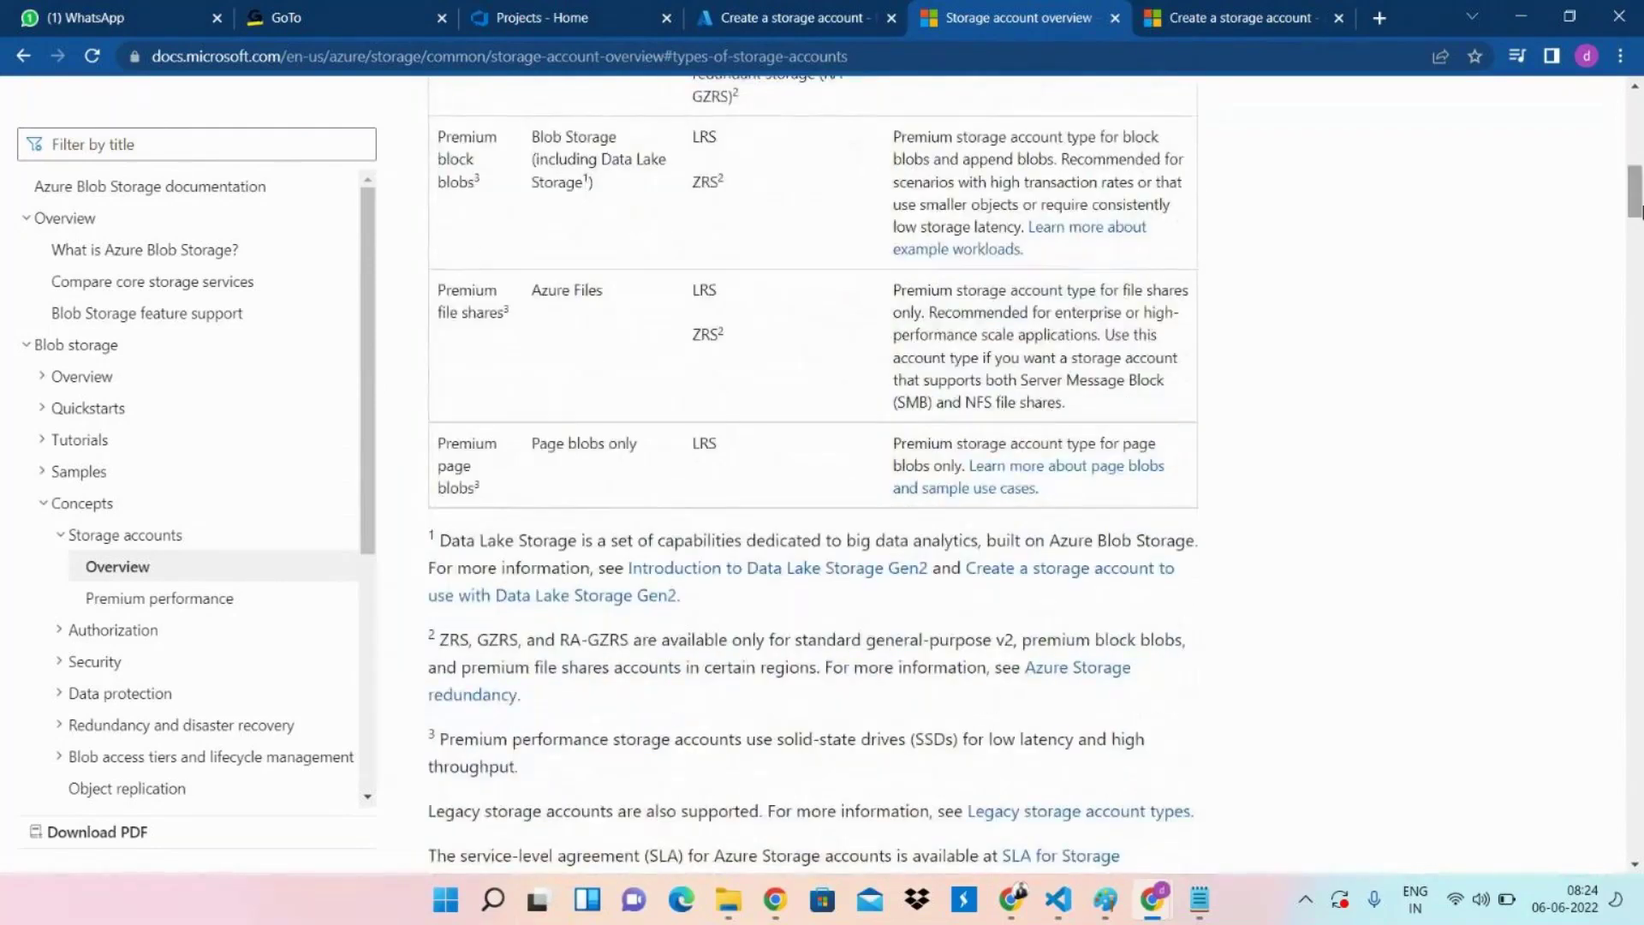
{"action": "scroll", "coordinate": [1130, 175], "scroll_direction": "up", "scroll_amount": 5}
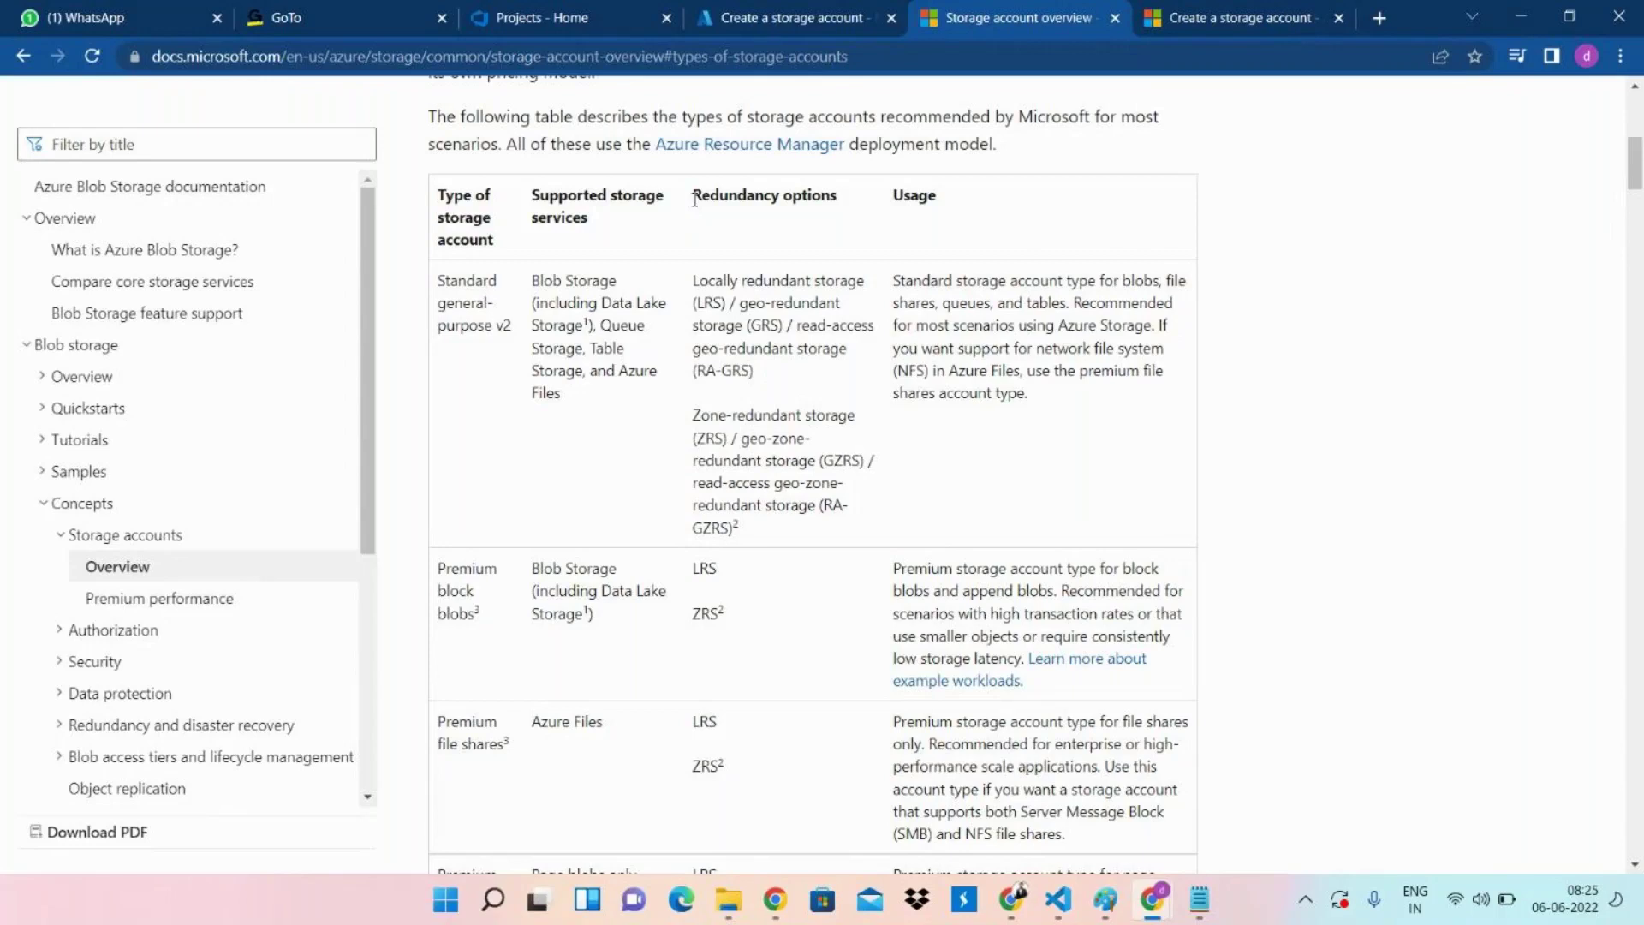
Add the heading "TYpes of Redundancy:" at the end of the note, after a blank line.
{"action": "left_click_drag", "start_coordinate": [694, 199], "coordinate": [779, 205]}
{"action": "mouse_move", "coordinate": [1203, 891]}
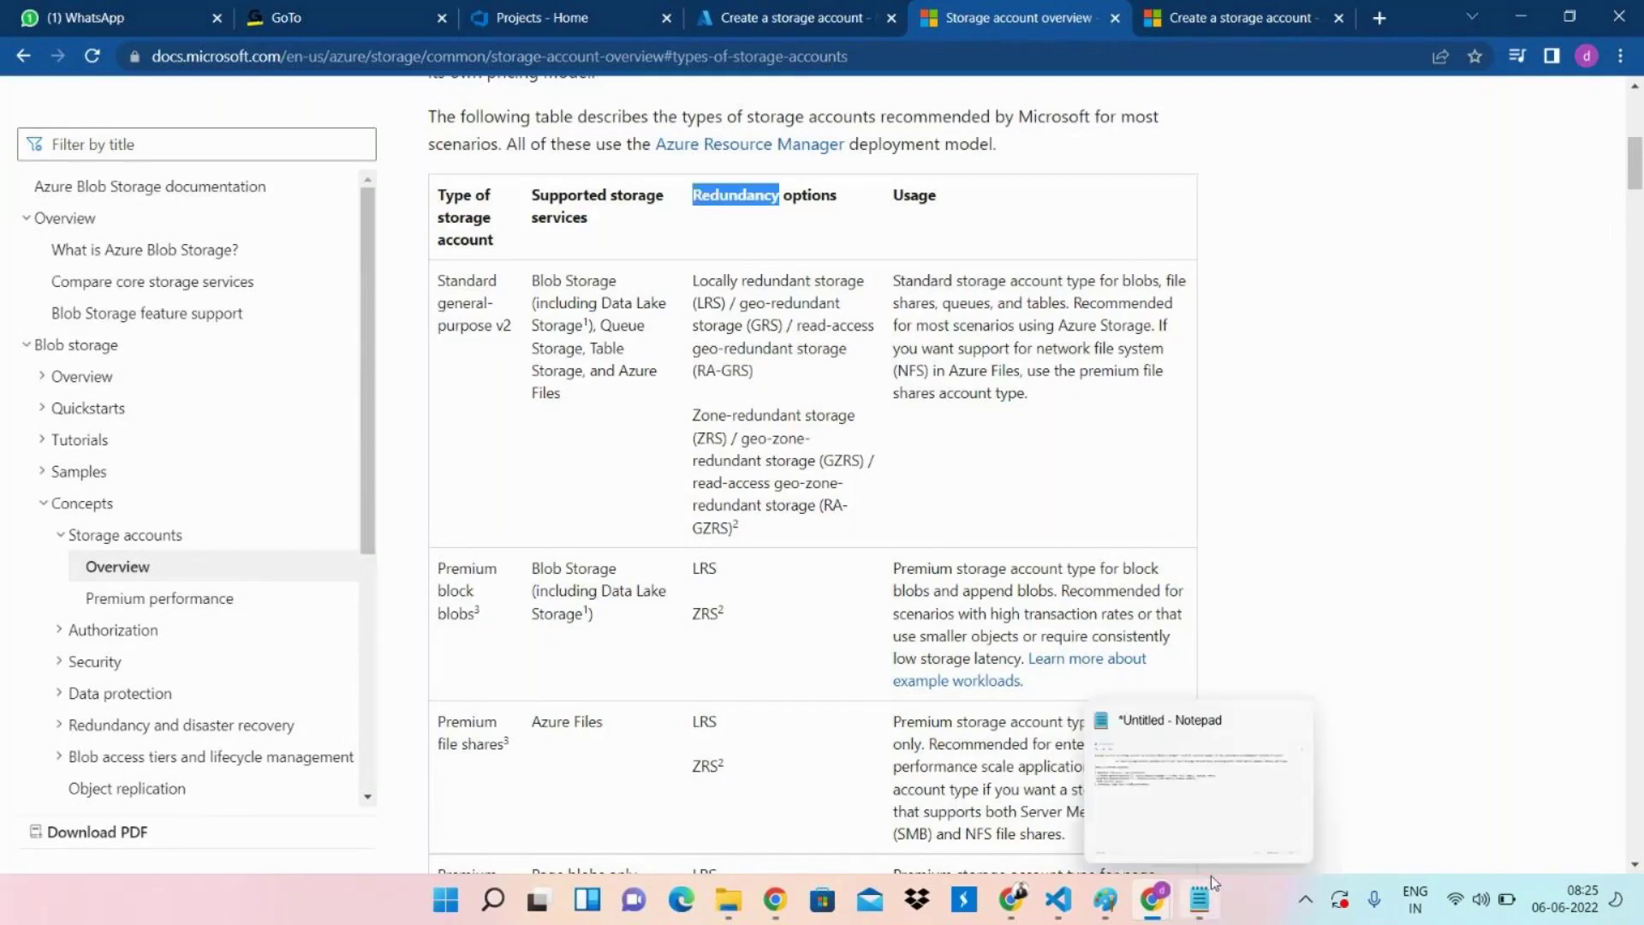
{"action": "left_click", "coordinate": [1220, 803]}
{"action": "key", "text": "Return"}
{"action": "key", "text": "Return"}
{"action": "type", "text": "Redundancy"}
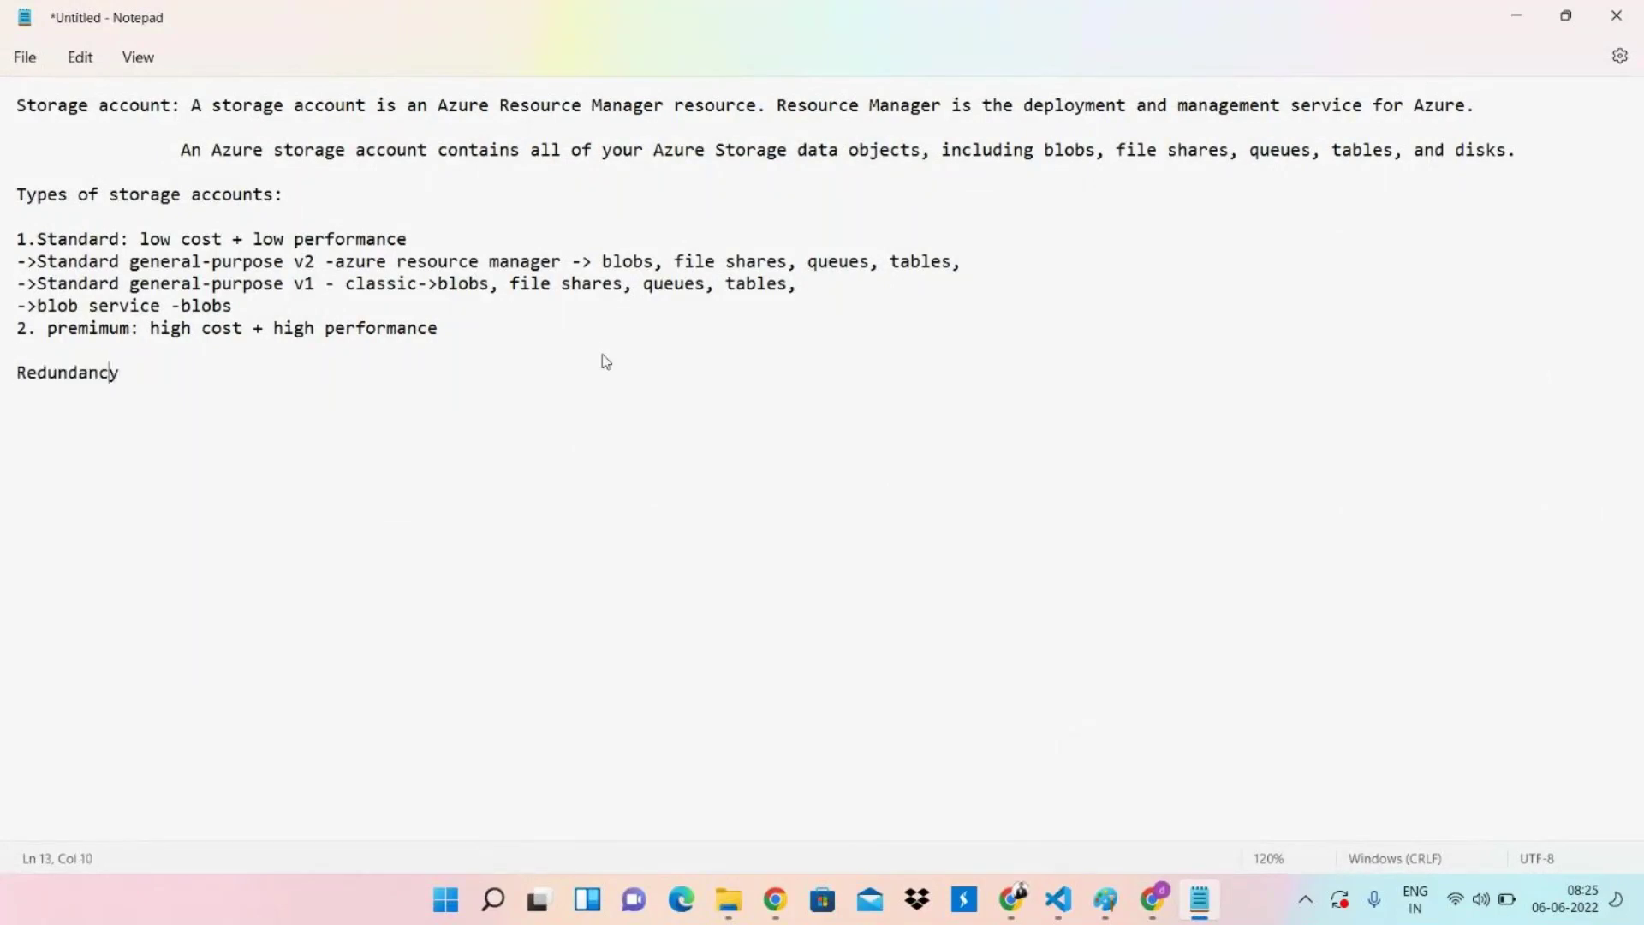
{"action": "key", "text": "Down"}
{"action": "type", "text": "TYpes of"}
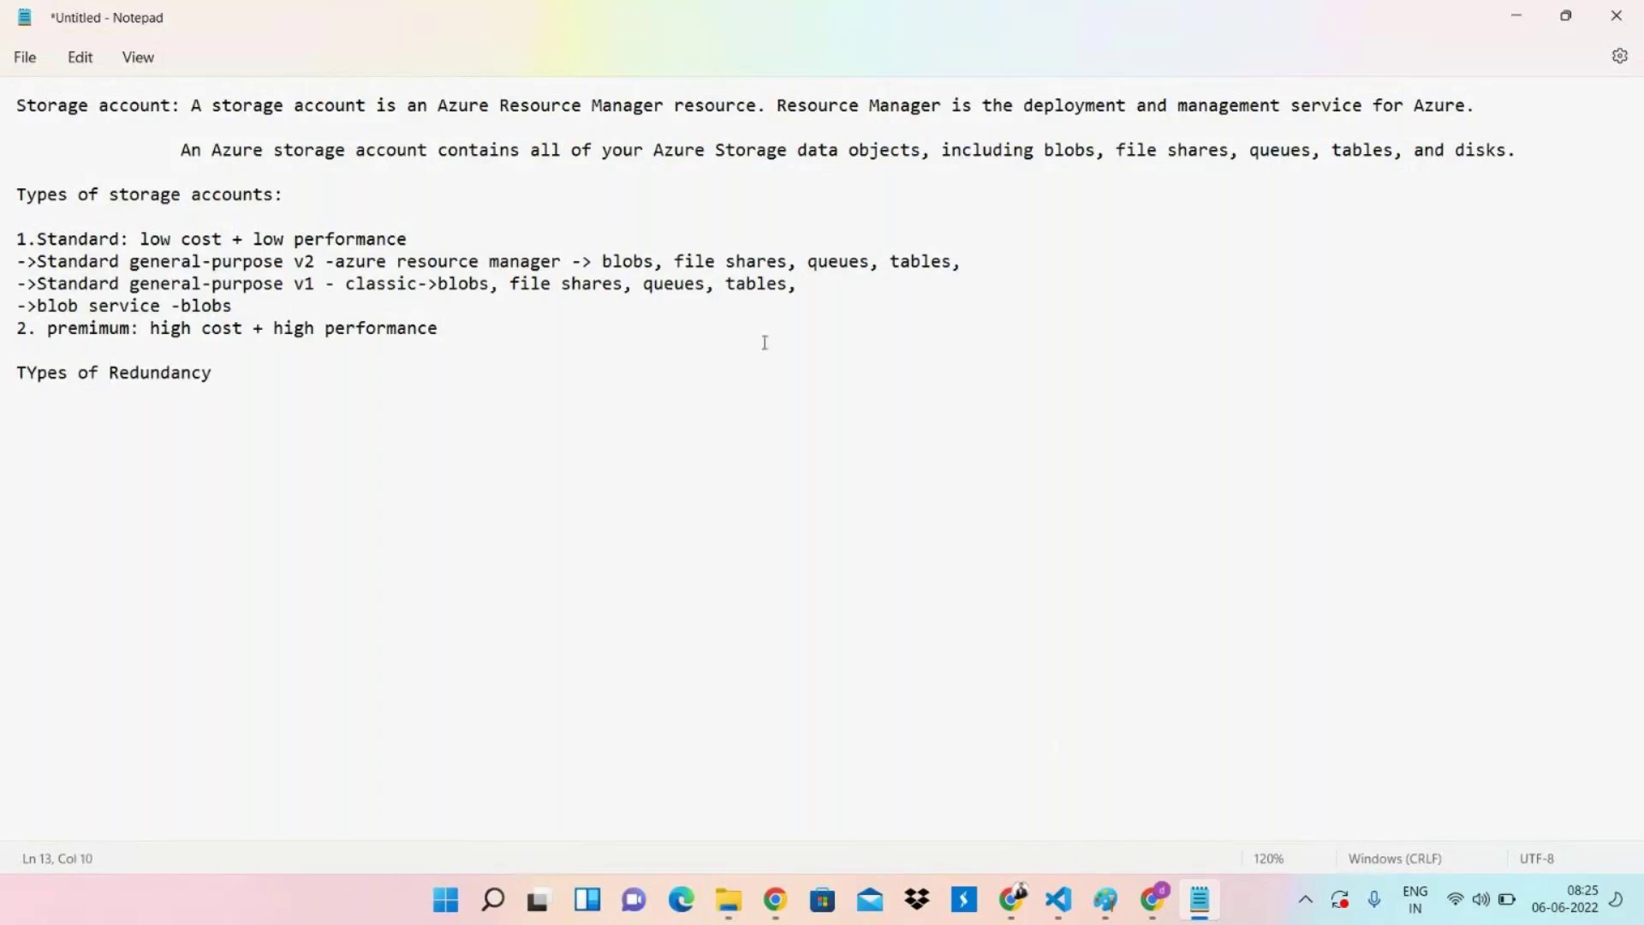
{"action": "key", "text": "End"}
{"action": "type", "text": ":"}
List "1.LRS", "2.GRS" and "3.RA-GRS" on separate lines below the redundancy heading, after a blank line.
{"action": "key", "text": "Return"}
{"action": "key", "text": "Return"}
{"action": "type", "text": "LRS "}
{"action": "type", "text": "2."}
{"action": "type", "text": "GRS "}
{"action": "type", "text": "3."}
{"action": "type", "text": "G"}
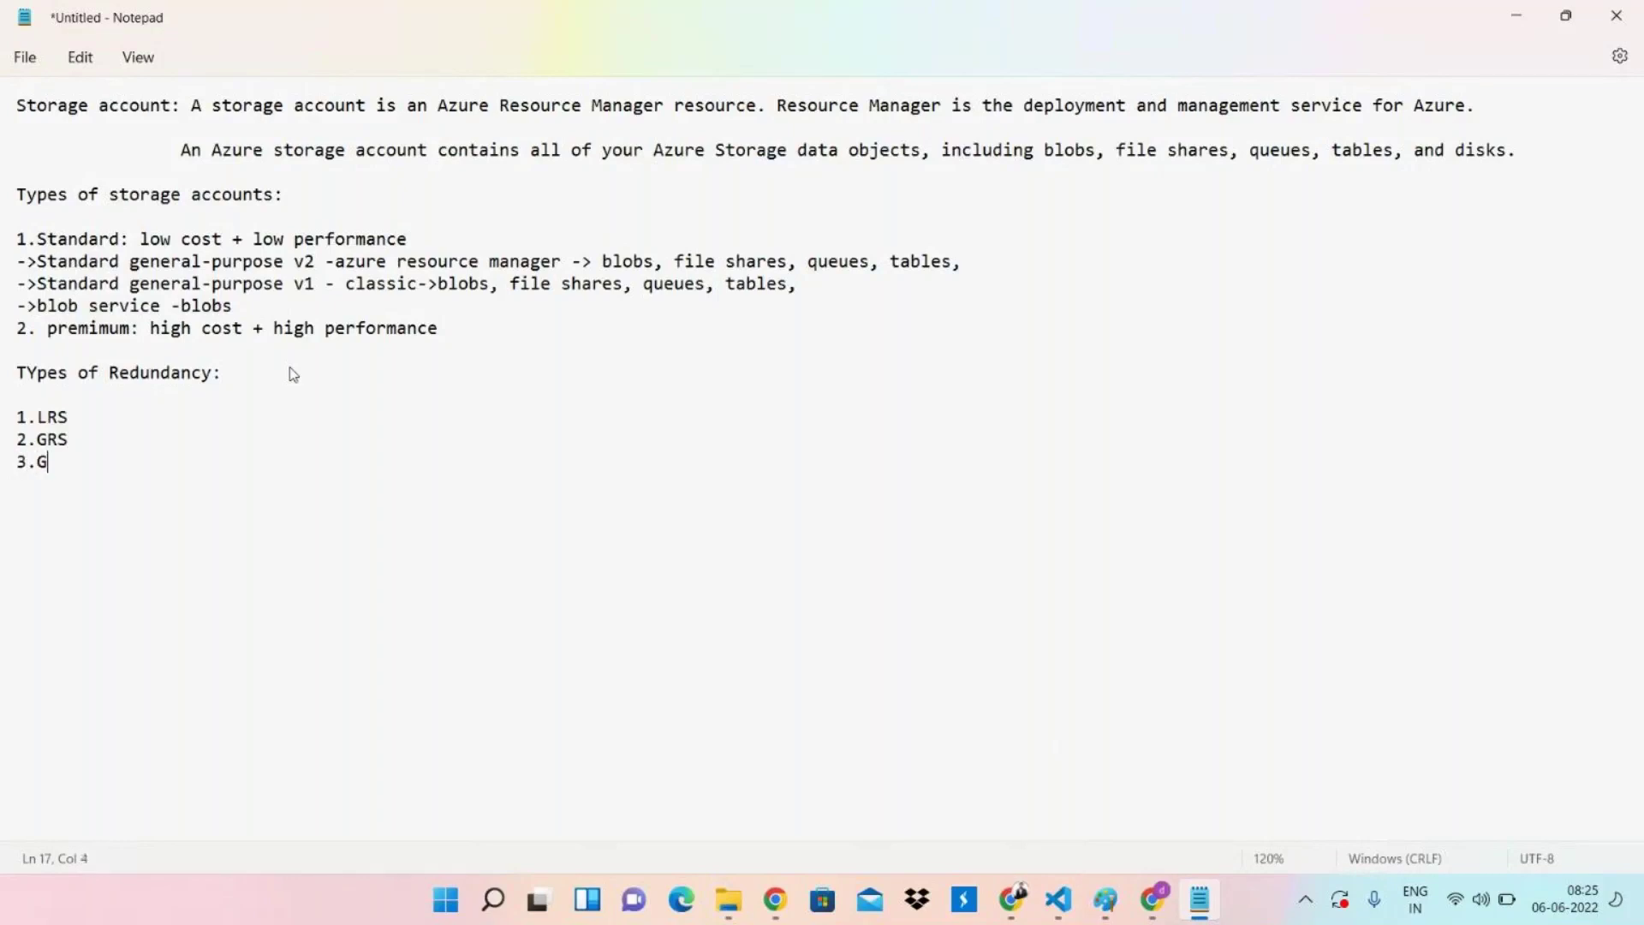
{"action": "key", "text": "BackSpace"}
{"action": "type", "text": "RA"}
{"action": "key", "text": "BackSpace"}
{"action": "key", "text": "BackSpace"}
{"action": "type", "text": "RA-GRS"}
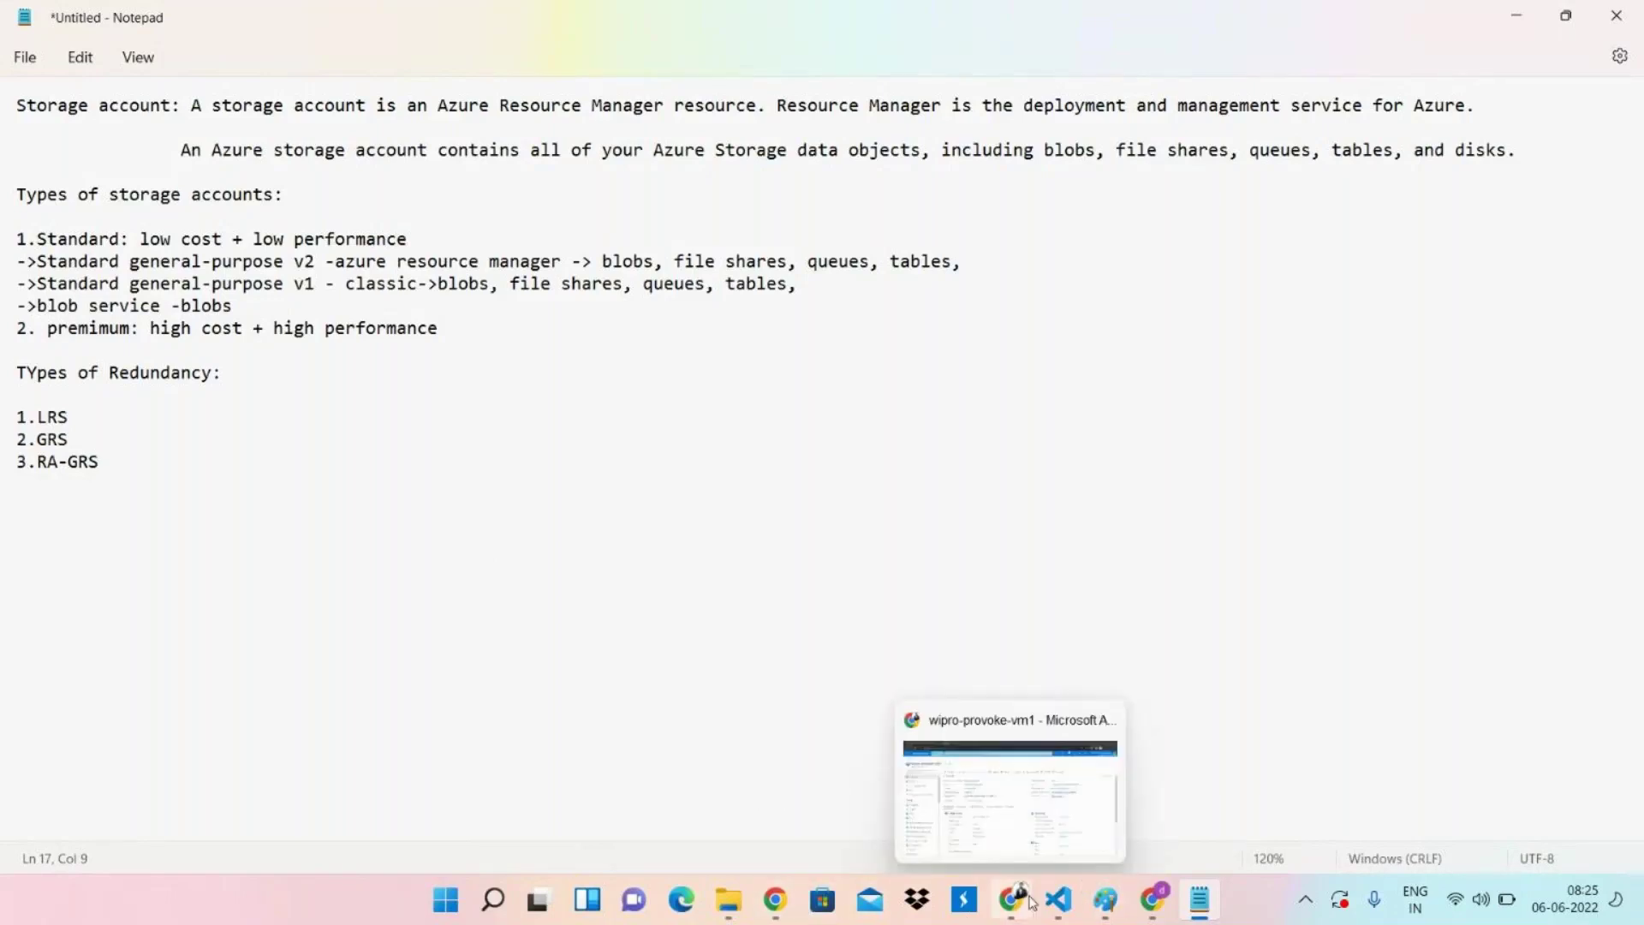
Return to the storage account creation form in the portal and examine the Redundancy description and its available options.
{"action": "mouse_move", "coordinate": [1156, 897]}
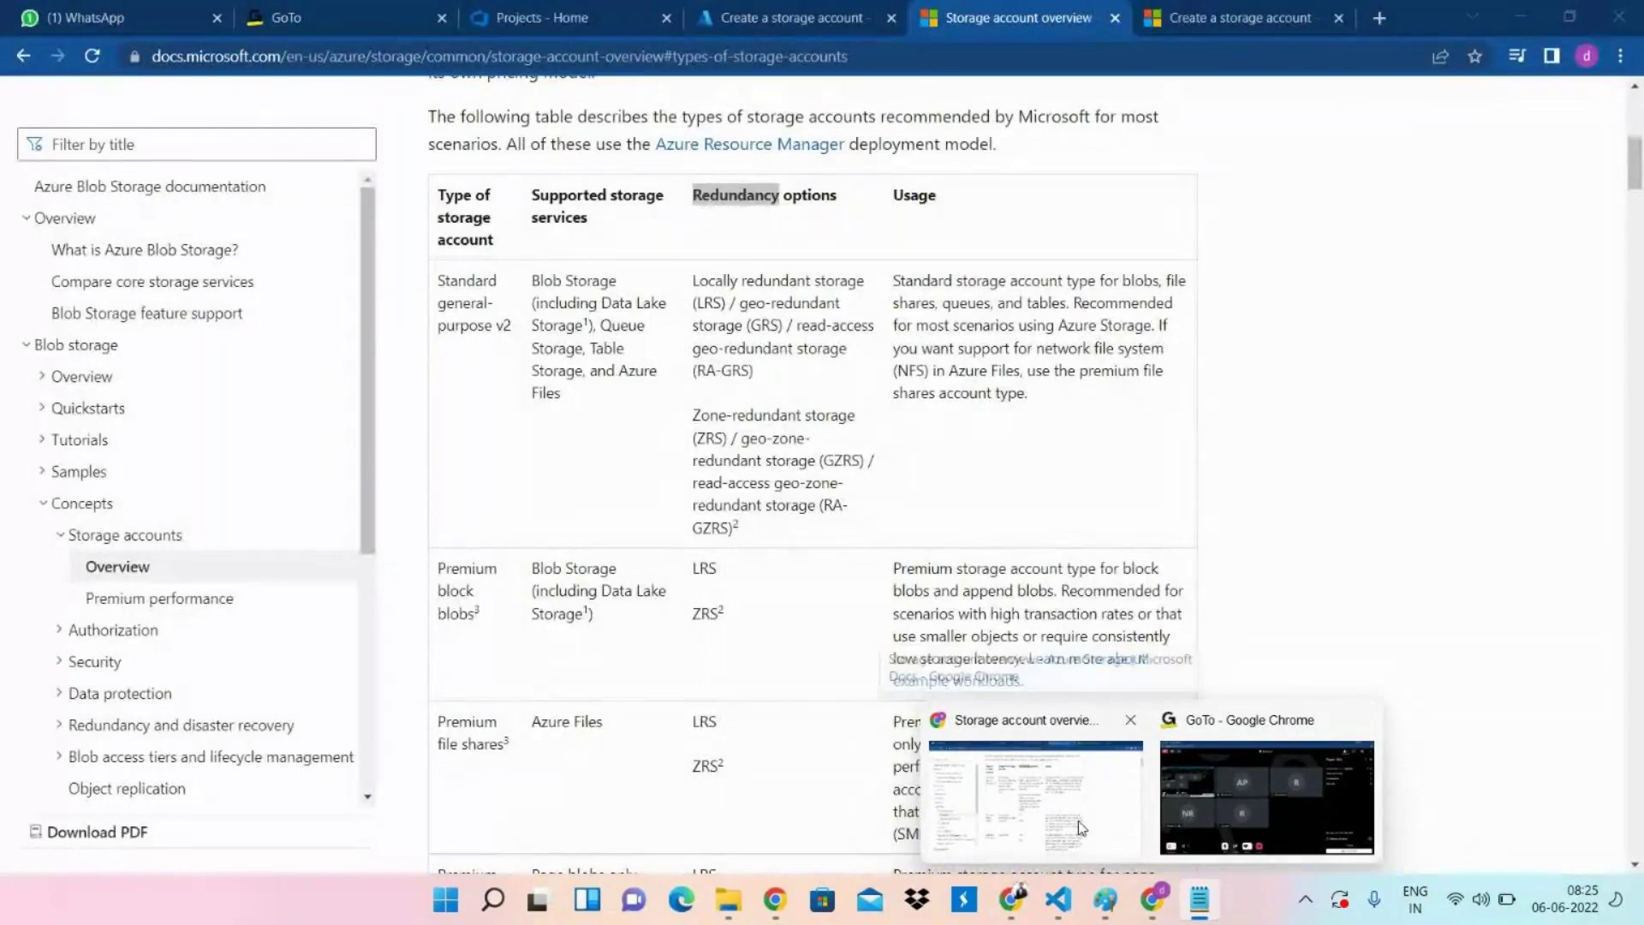
{"action": "left_click", "coordinate": [1082, 828]}
{"action": "left_click", "coordinate": [803, 26]}
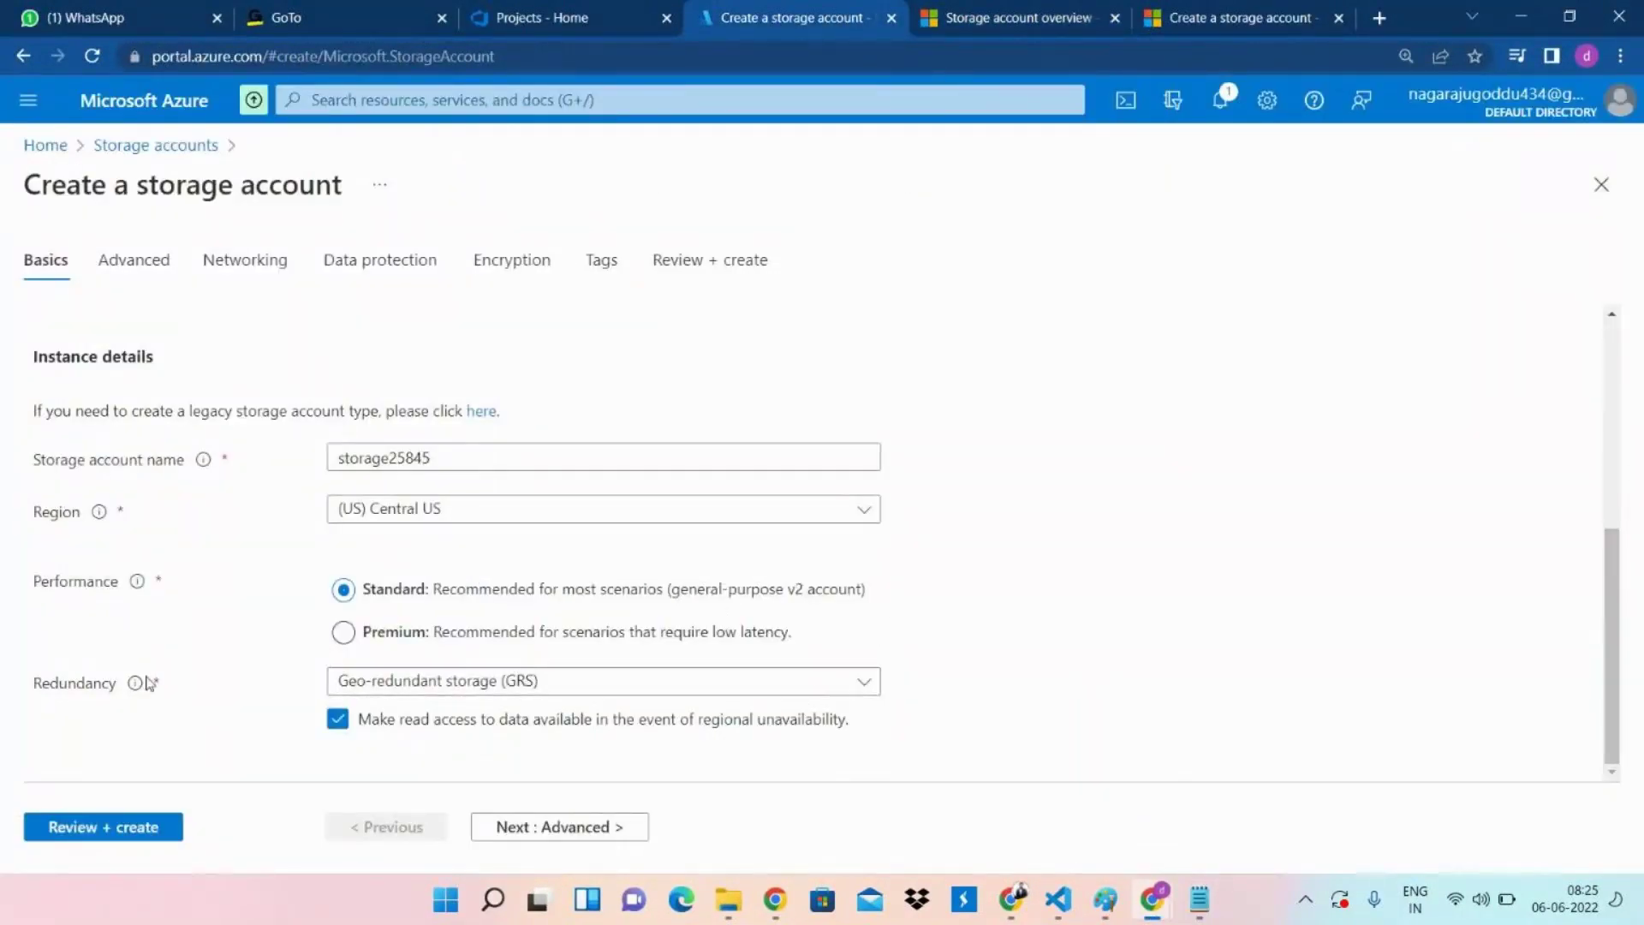
{"action": "mouse_move", "coordinate": [141, 688]}
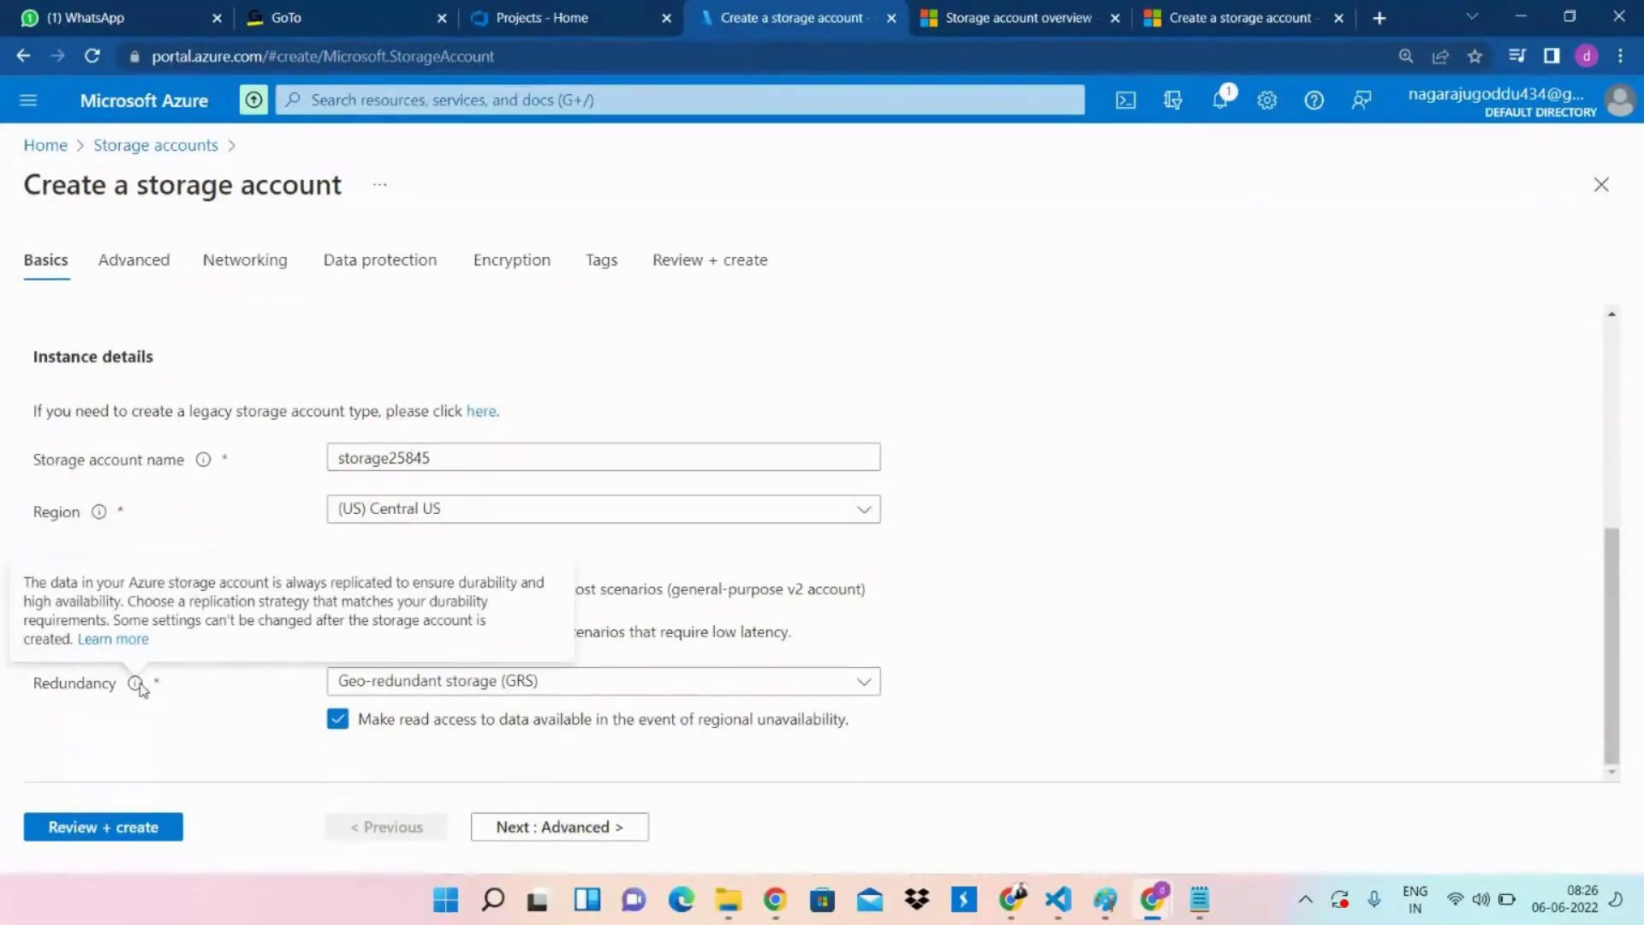
{"action": "left_click", "coordinate": [853, 685]}
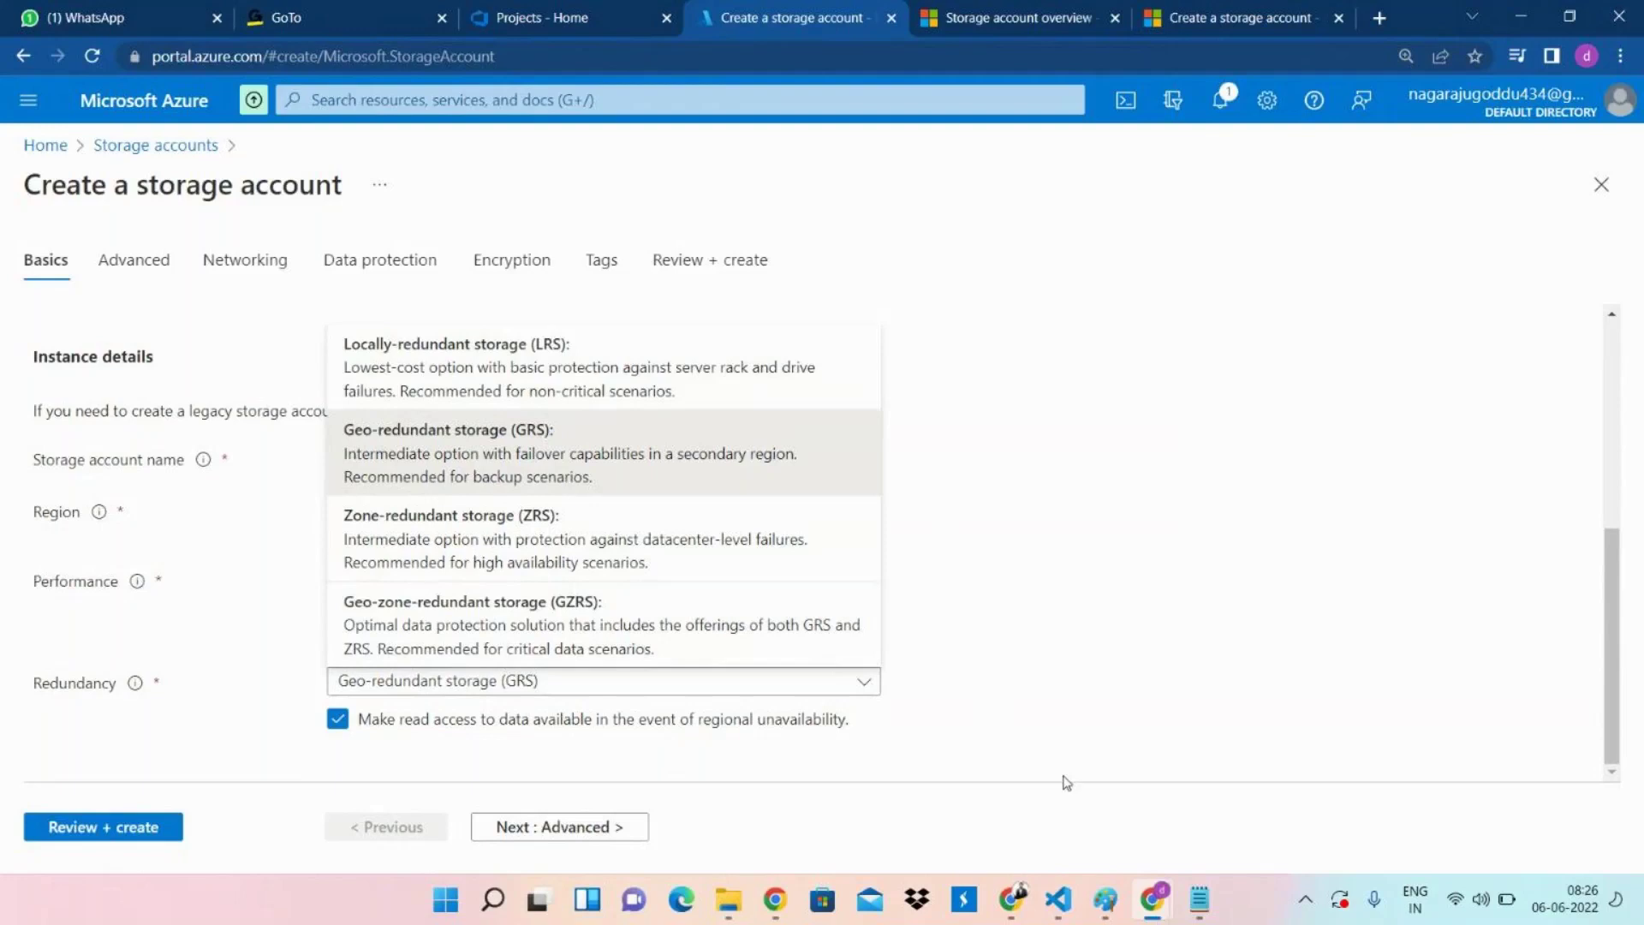
{"action": "left_click", "coordinate": [1105, 899]}
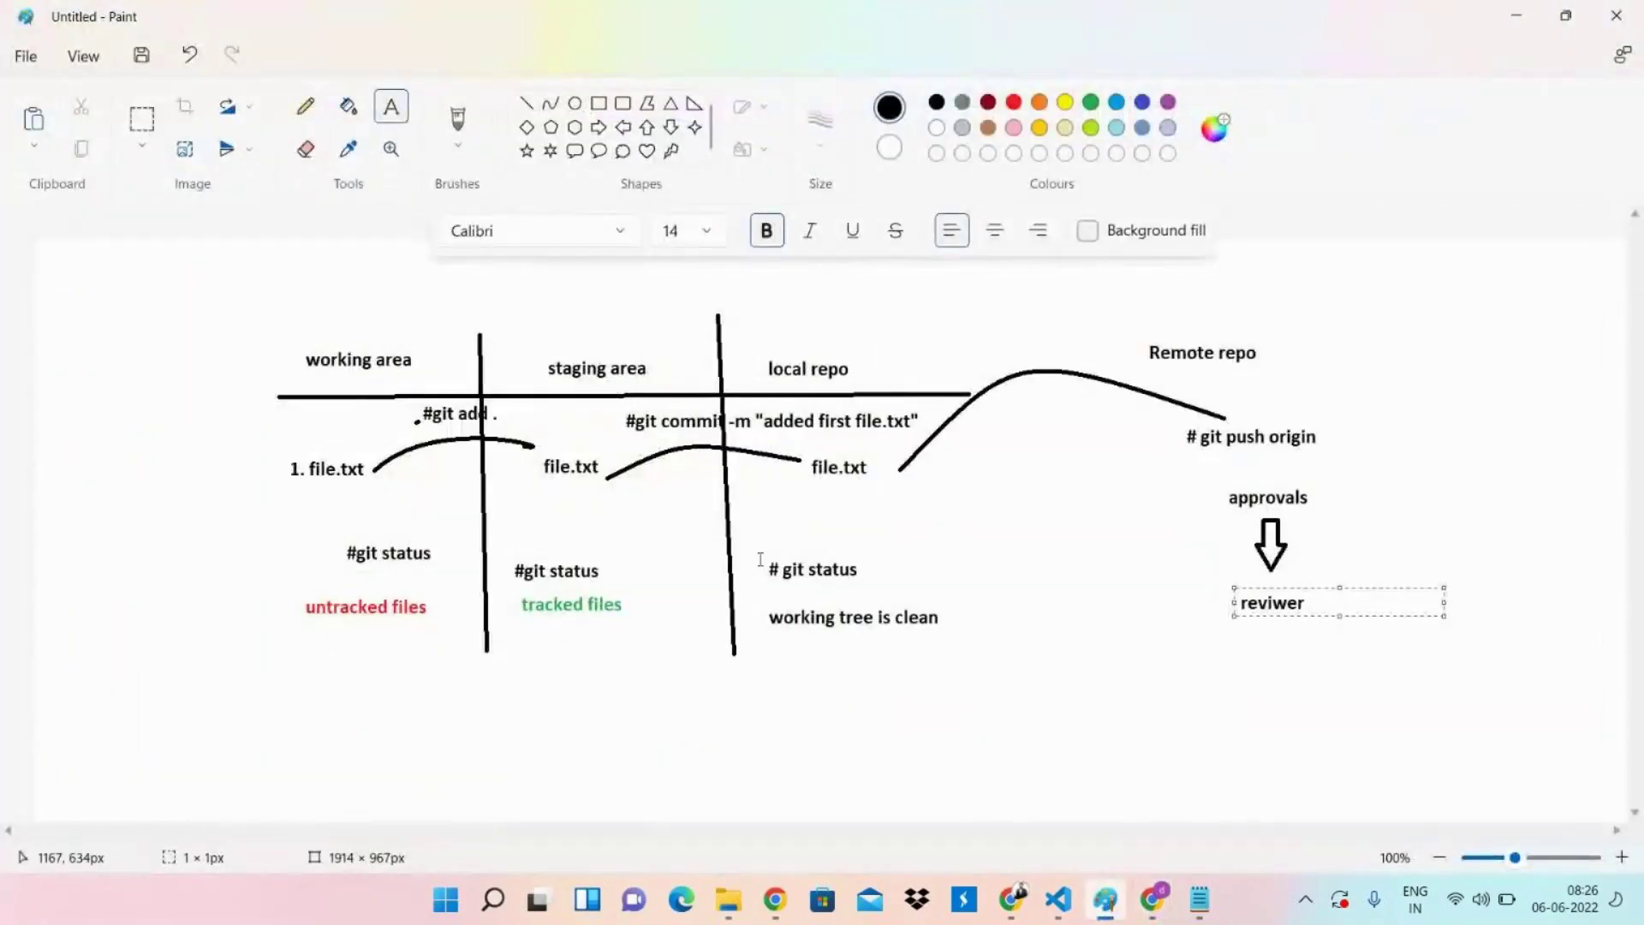
{"action": "scroll", "coordinate": [760, 558], "scroll_direction": "right", "scroll_amount": 2}
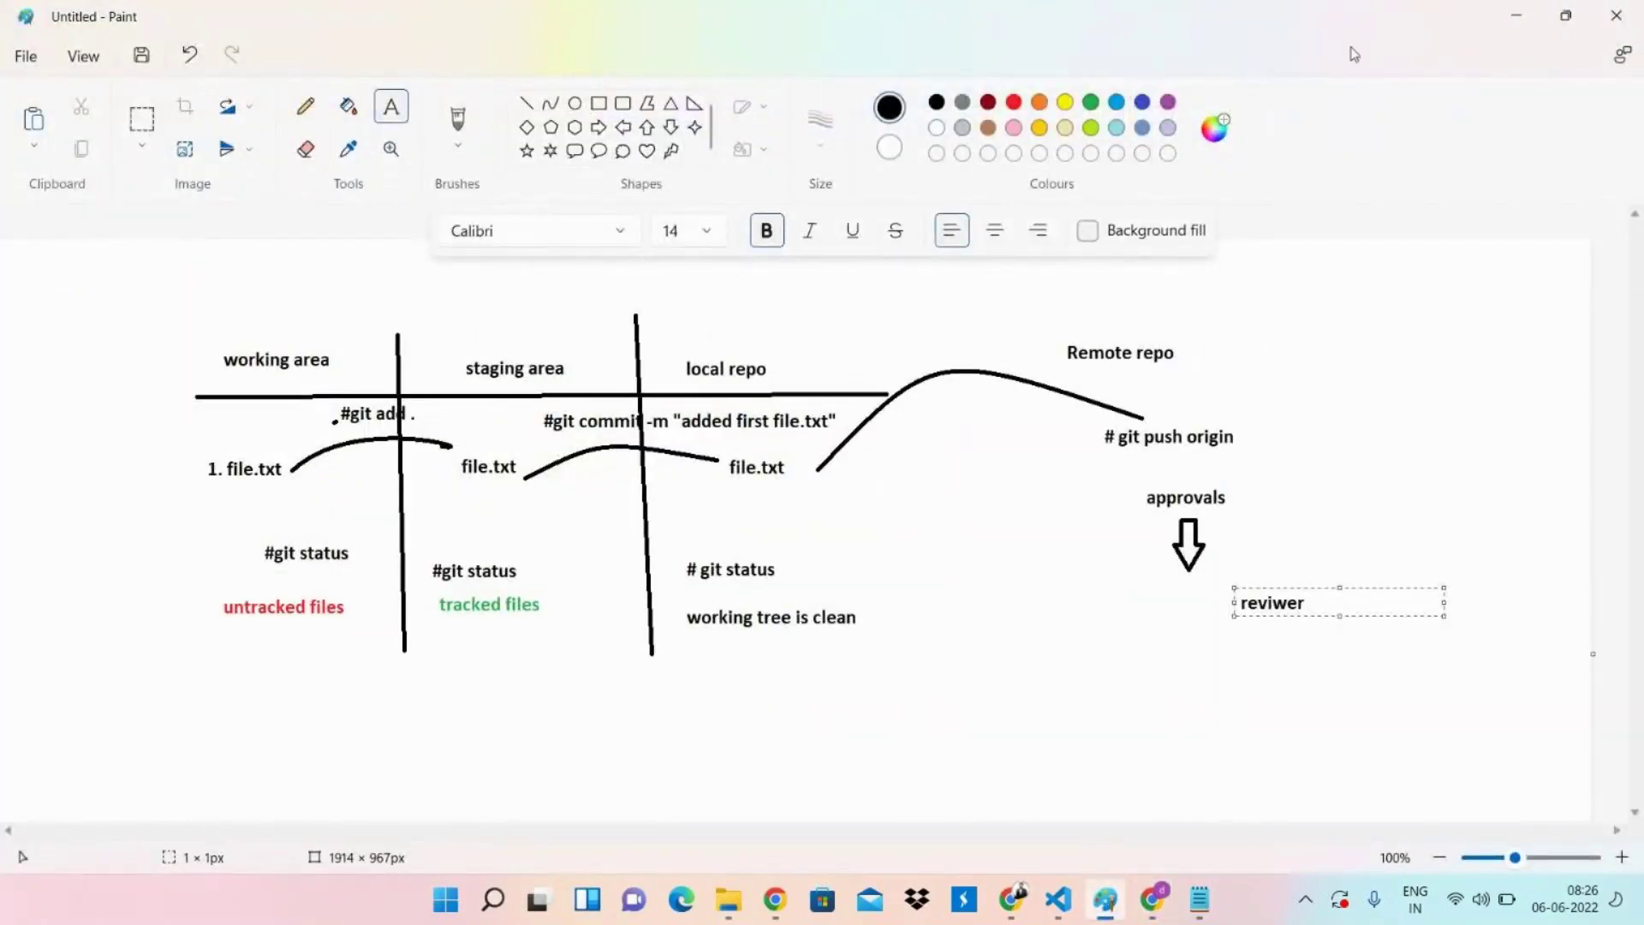
{"action": "left_click", "coordinate": [1515, 15]}
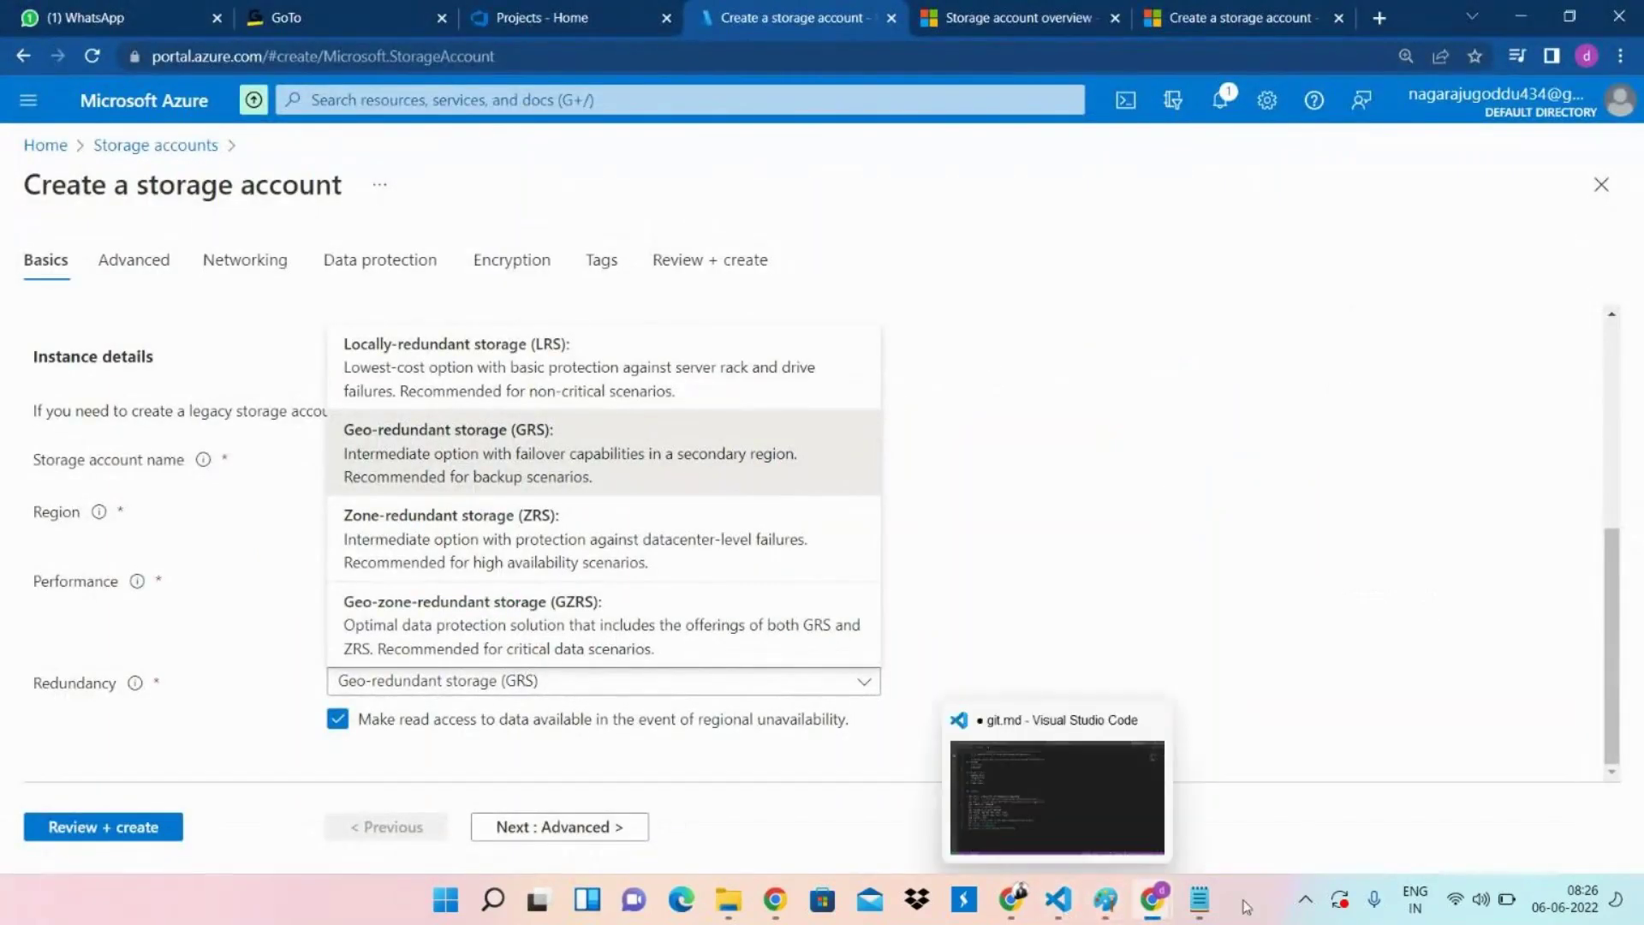
Switch to the Notepad note and add " - central us primary and secondary" after "1.LRS".
{"action": "left_click", "coordinate": [1216, 904]}
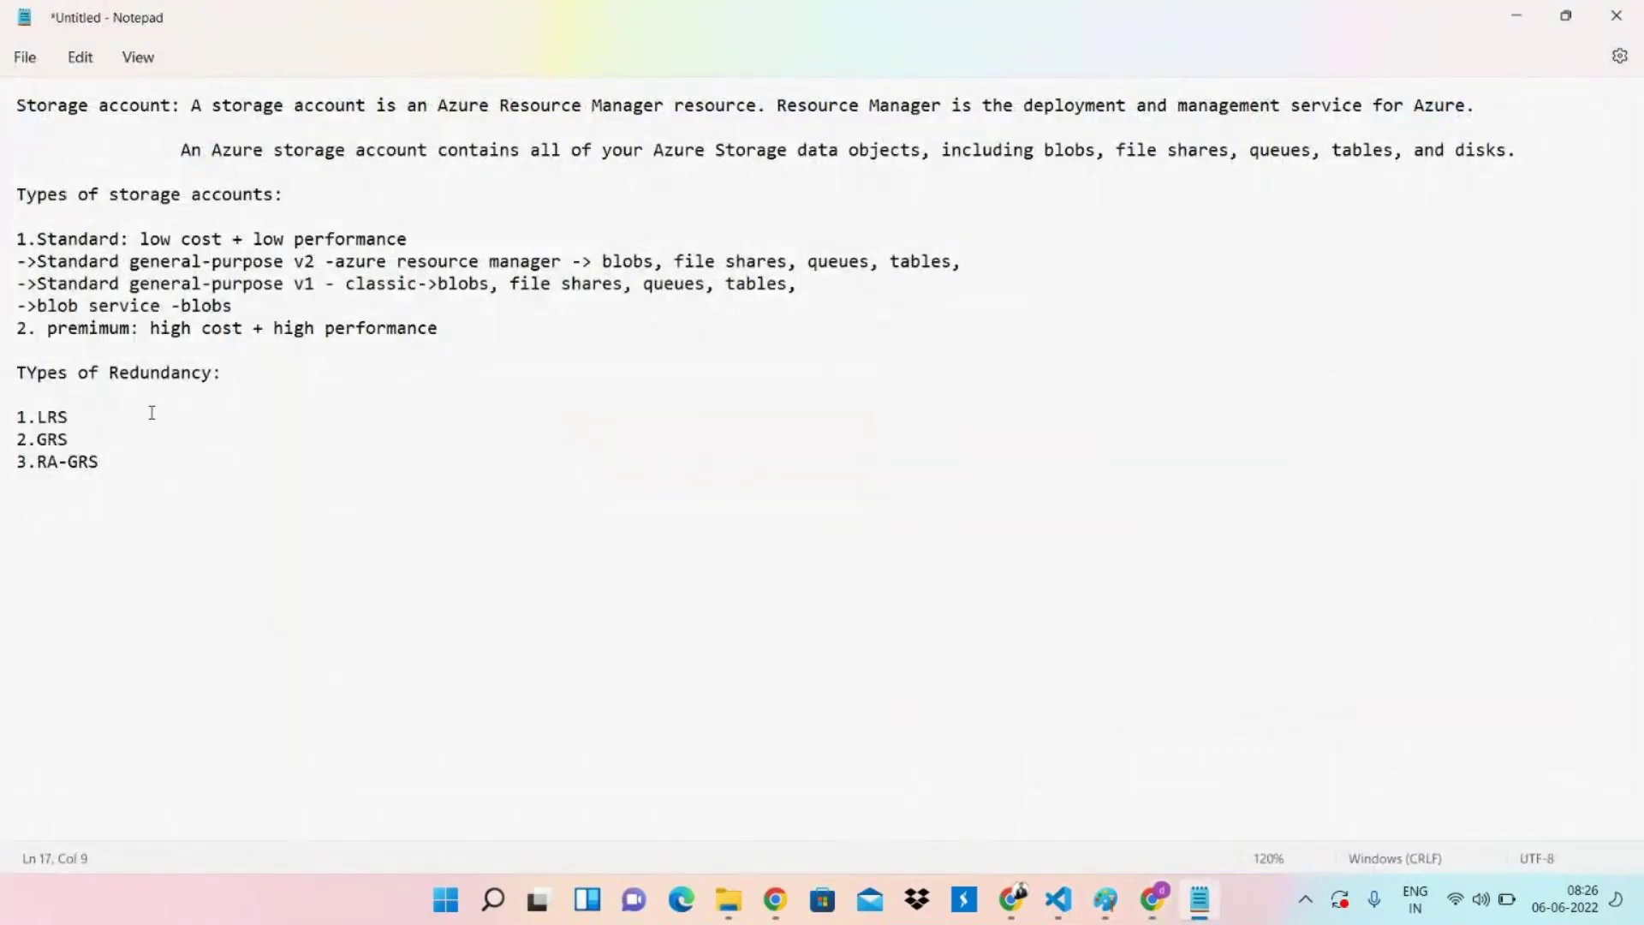
{"action": "type", "text": "-"}
{"action": "type", "text": " SOY"}
{"action": "key", "text": "BackSpace"}
{"action": "key", "text": "BackSpace"}
{"action": "key", "text": "BackSpace"}
{"action": "type", "text": "central us"}
{"action": "type", "text": "primar"}
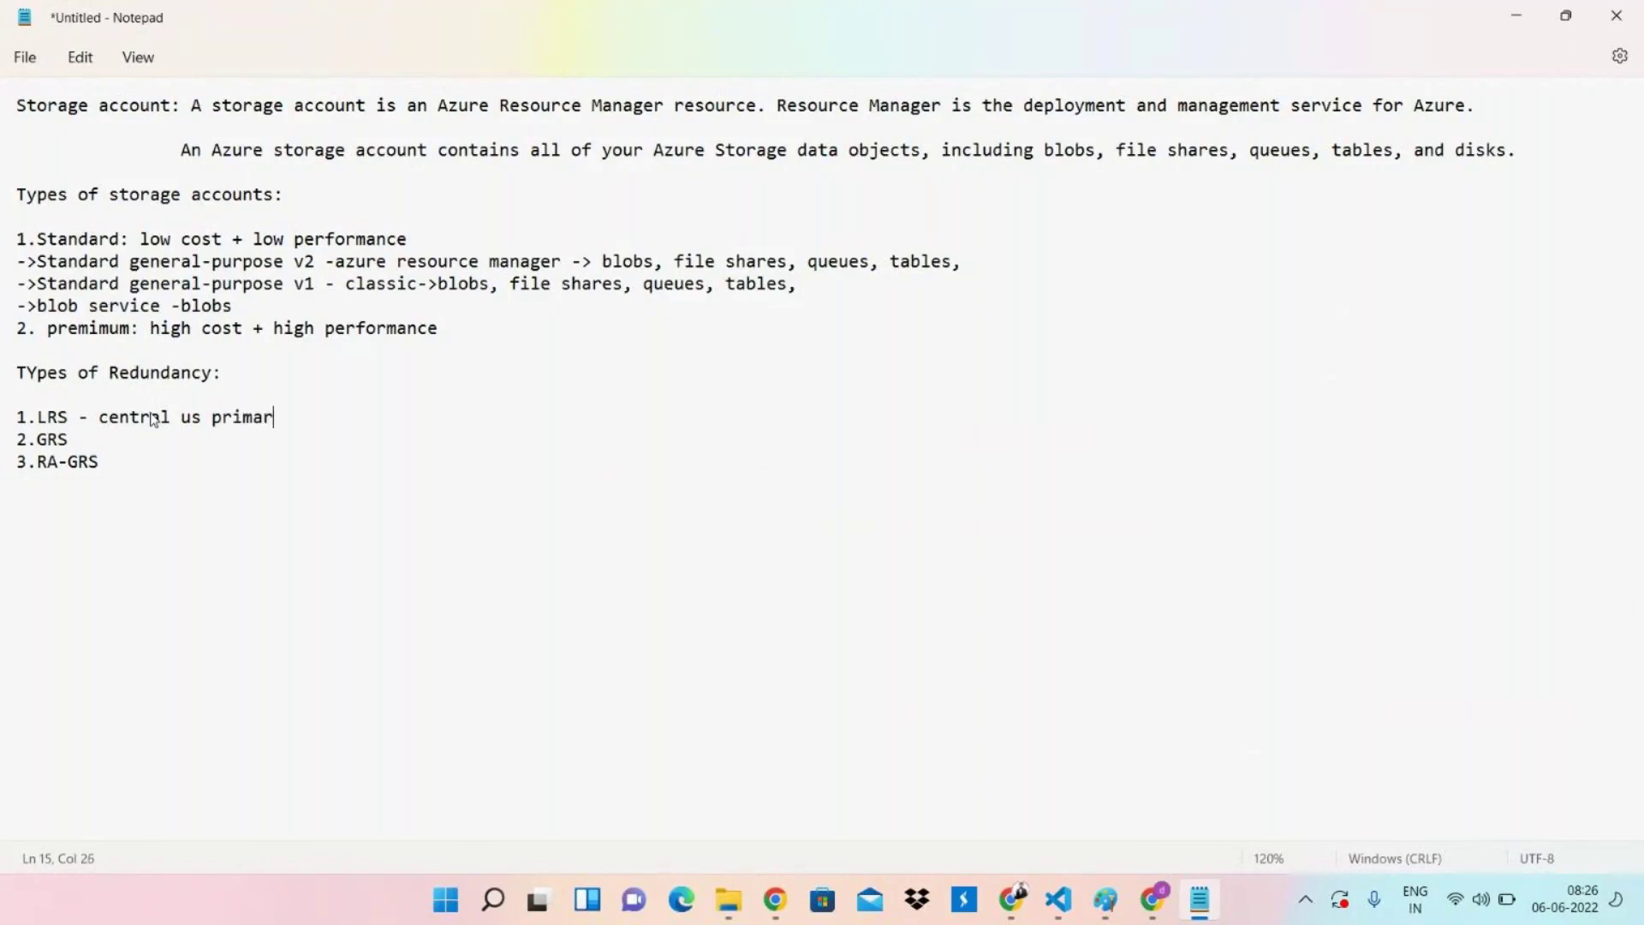
{"action": "type", "text": "y and secondary"}
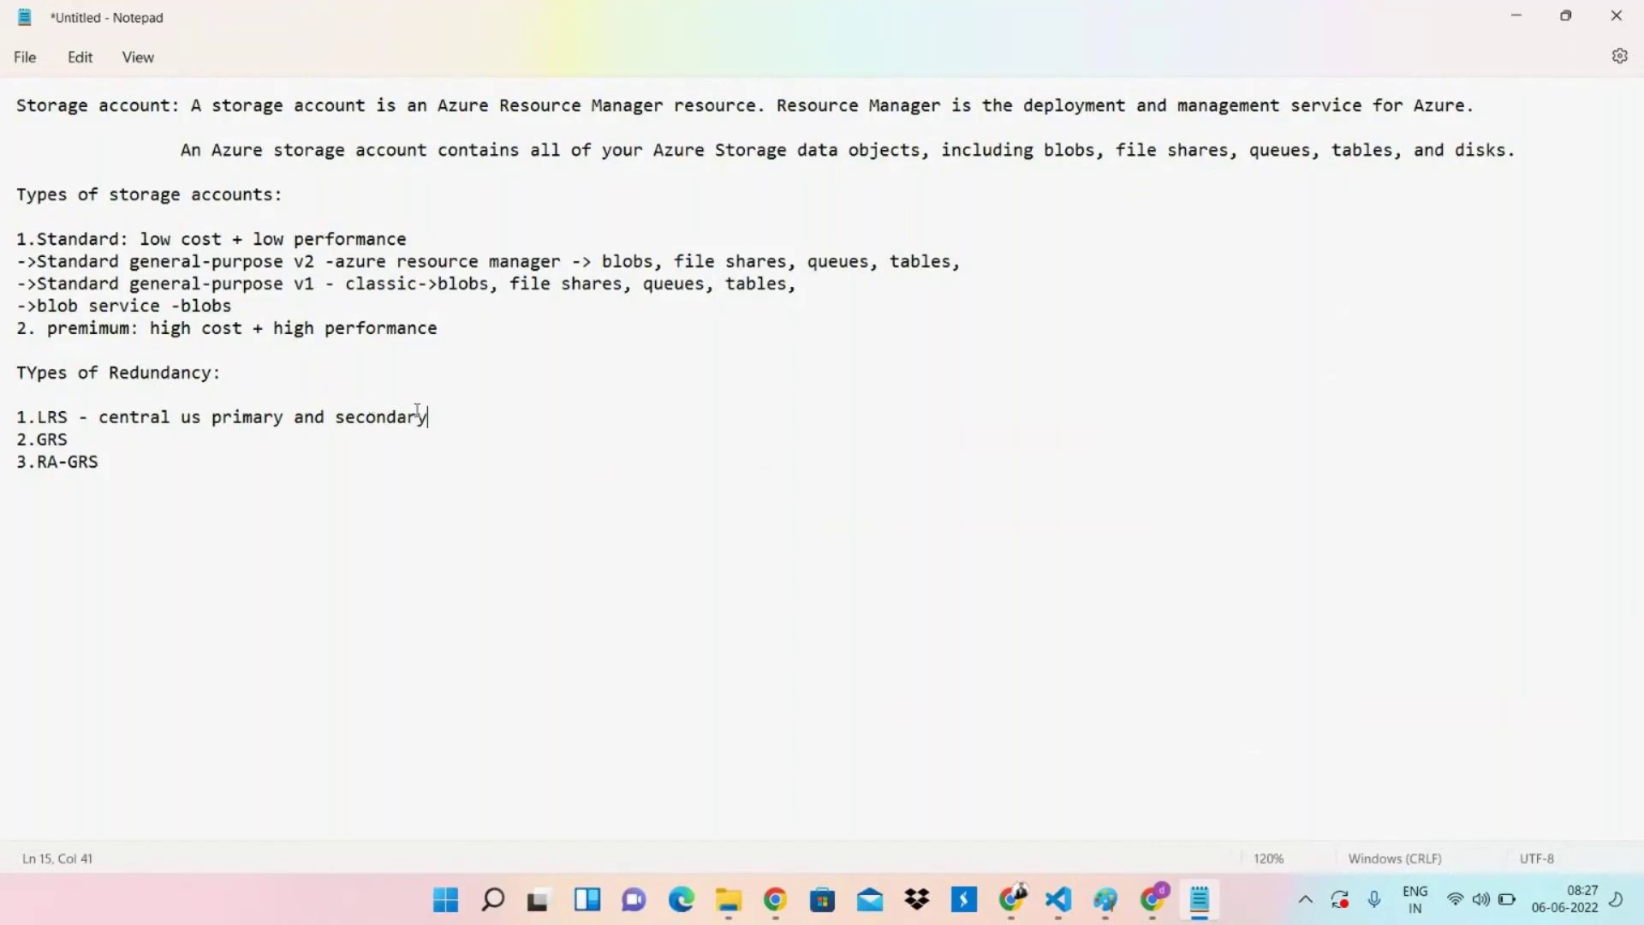
Add " - central +south region" after "2.GRS" in the note, checking the portal's geo-redundant storage description for reference.
{"action": "left_click", "coordinate": [94, 441]}
{"action": "type", "text": "n"}
{"action": "key", "text": "BackSpace"}
{"action": "type", "text": "0"}
{"action": "key", "text": "BackSpace"}
{"action": "type", "text": "-"}
{"action": "mouse_move", "coordinate": [1156, 895]}
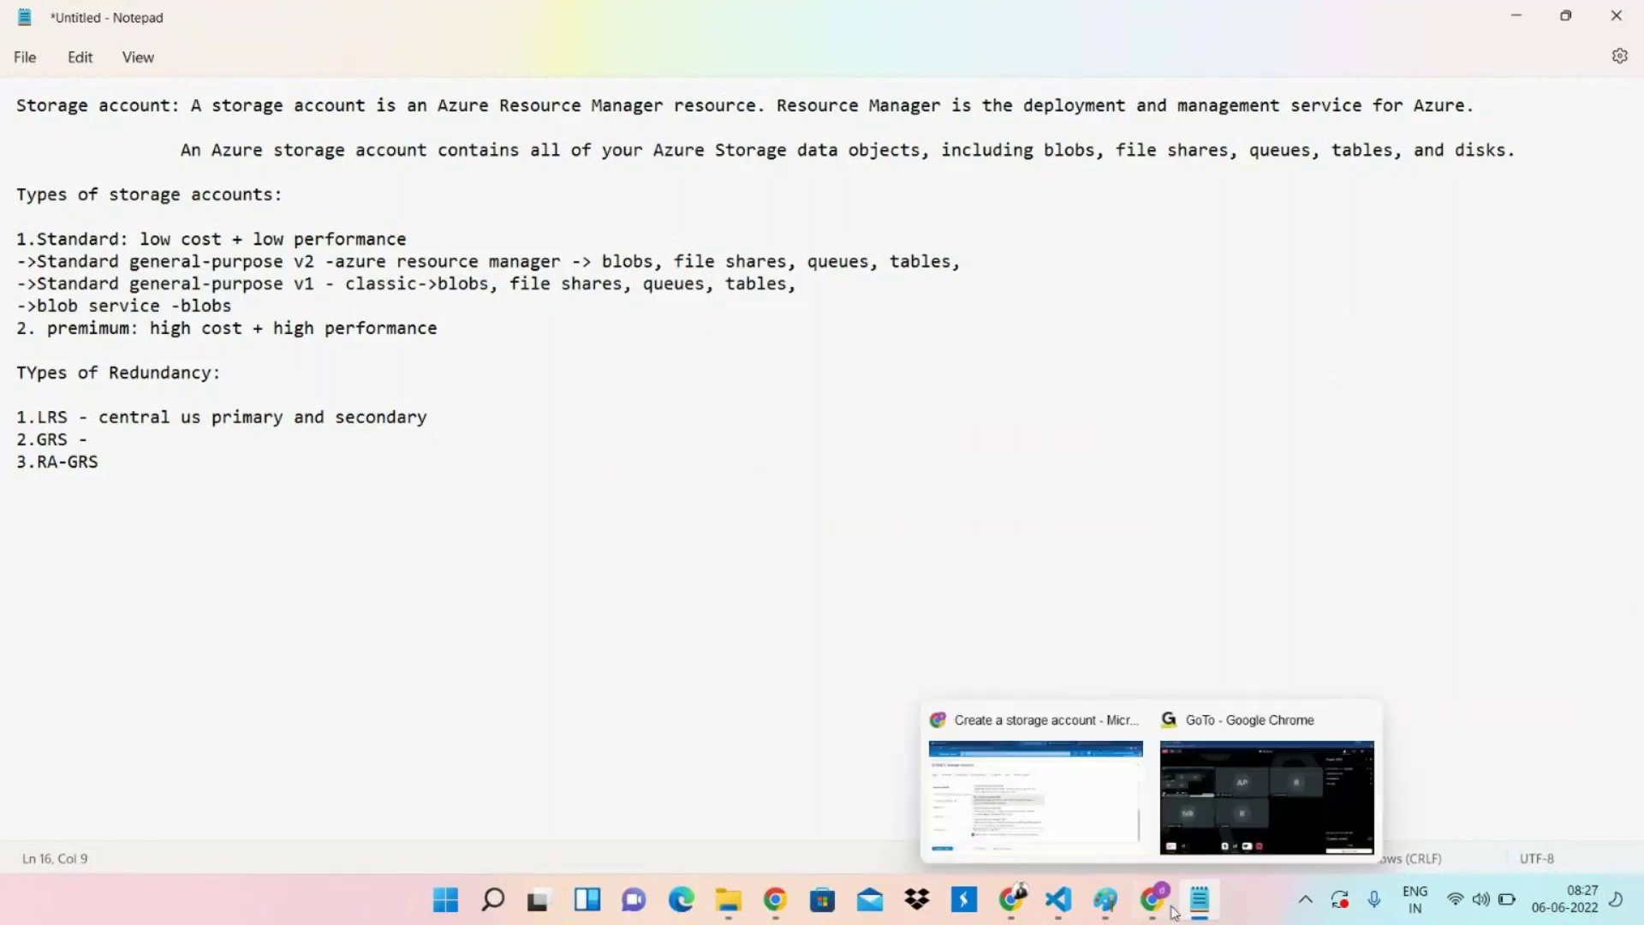
{"action": "left_click", "coordinate": [1059, 822]}
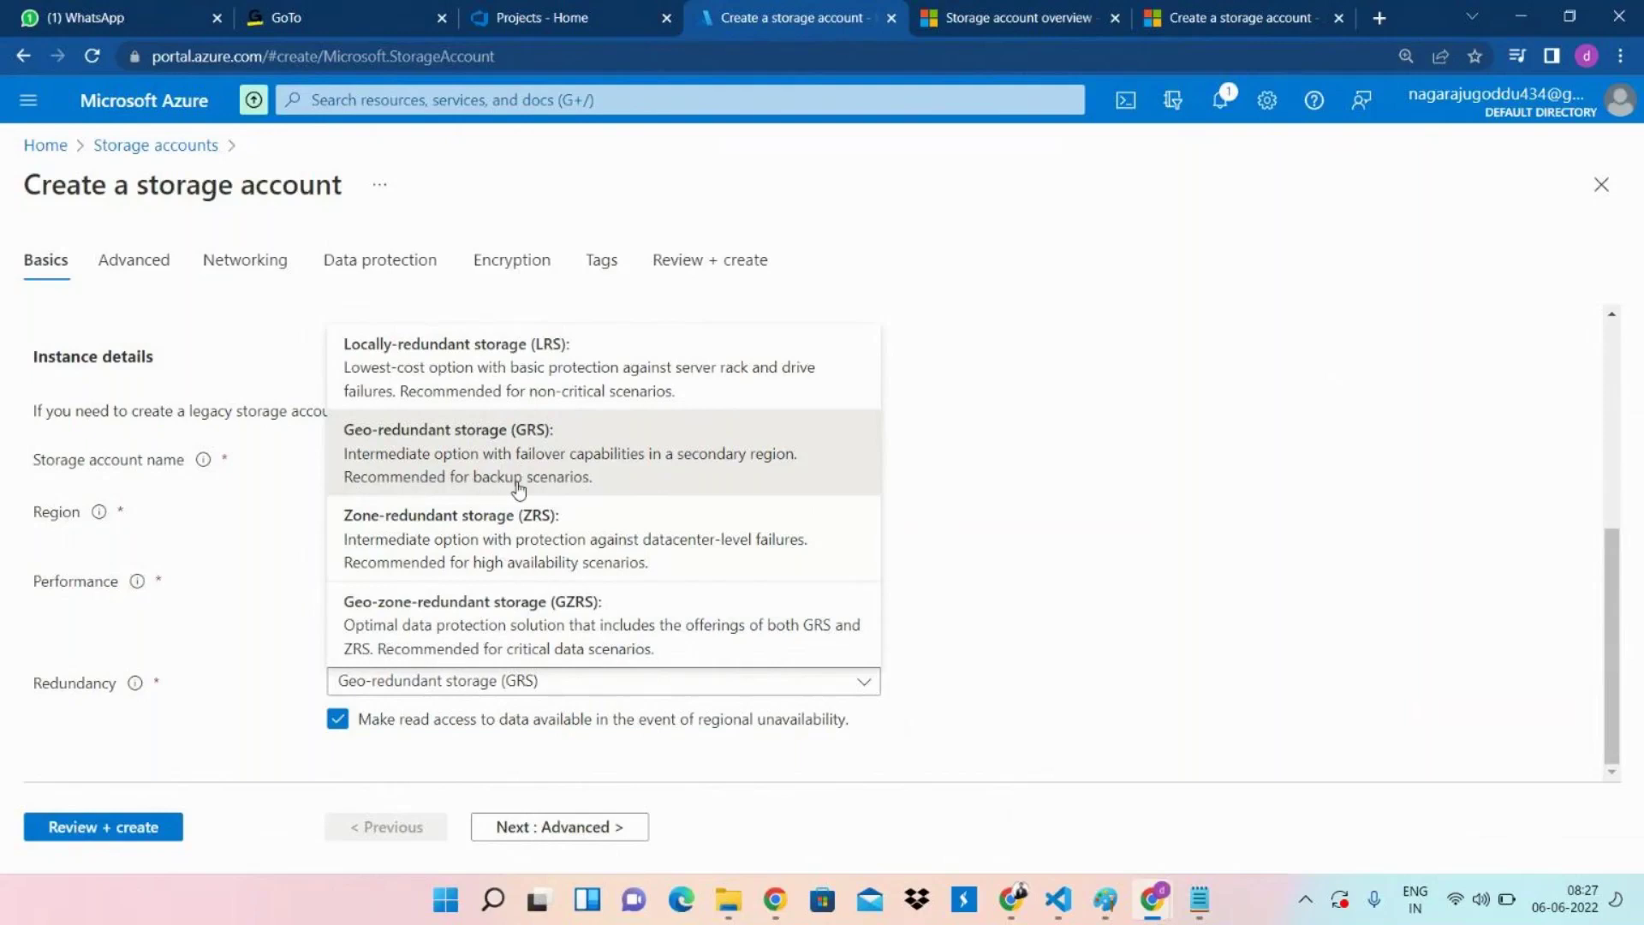
{"action": "mouse_move", "coordinate": [1199, 886]}
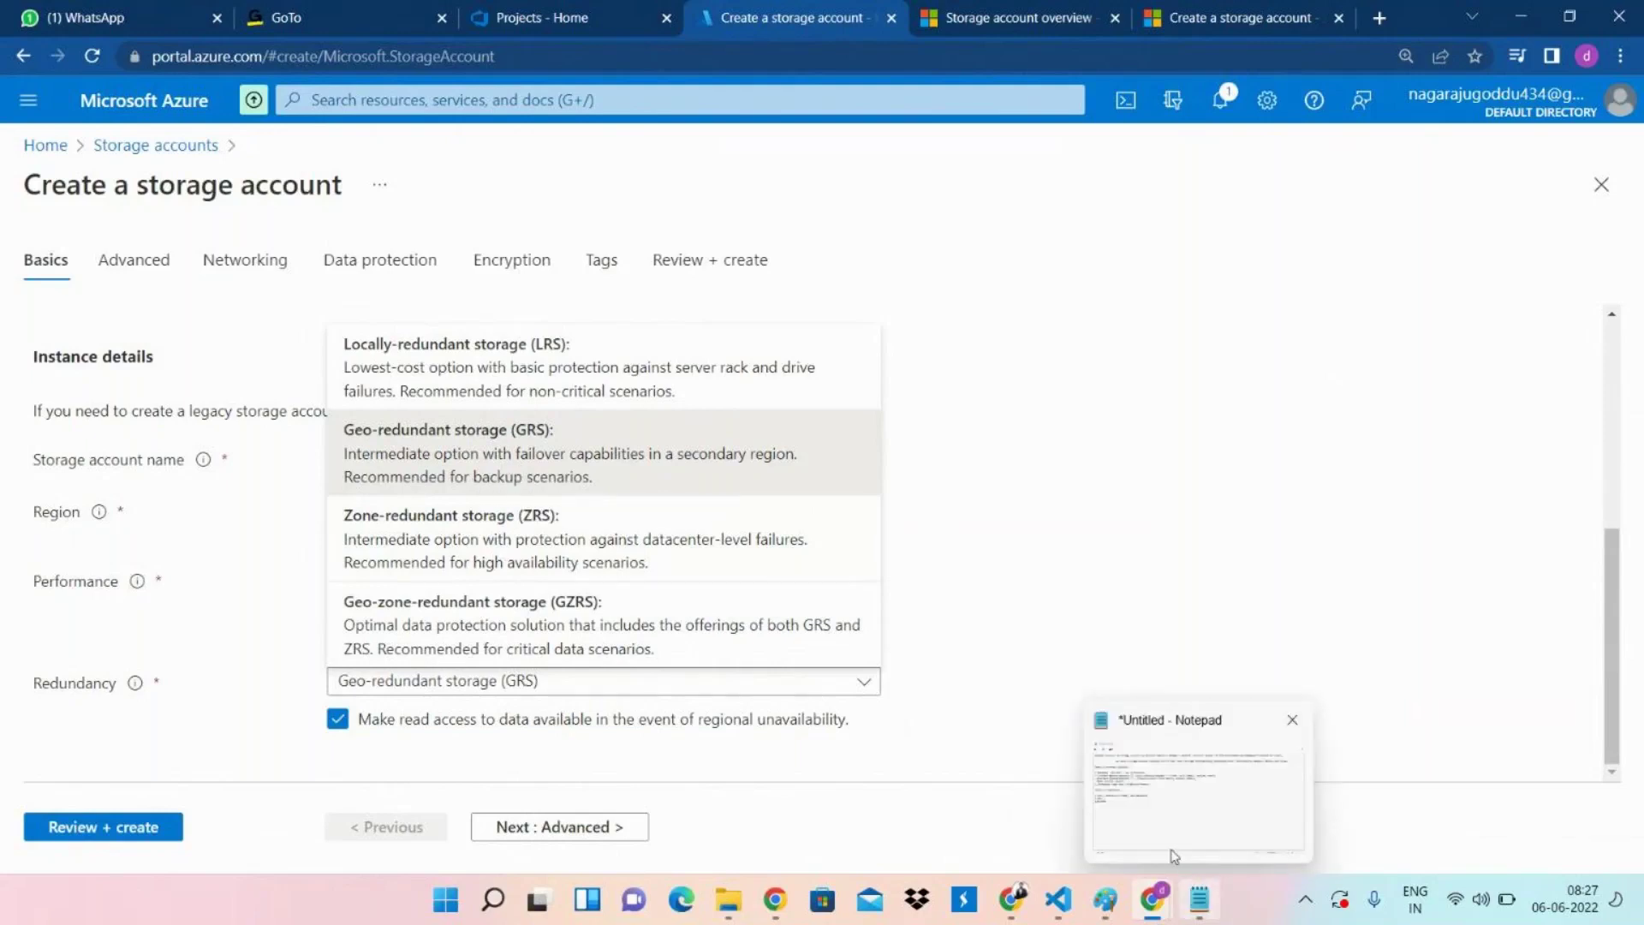
{"action": "left_click", "coordinate": [1172, 853]}
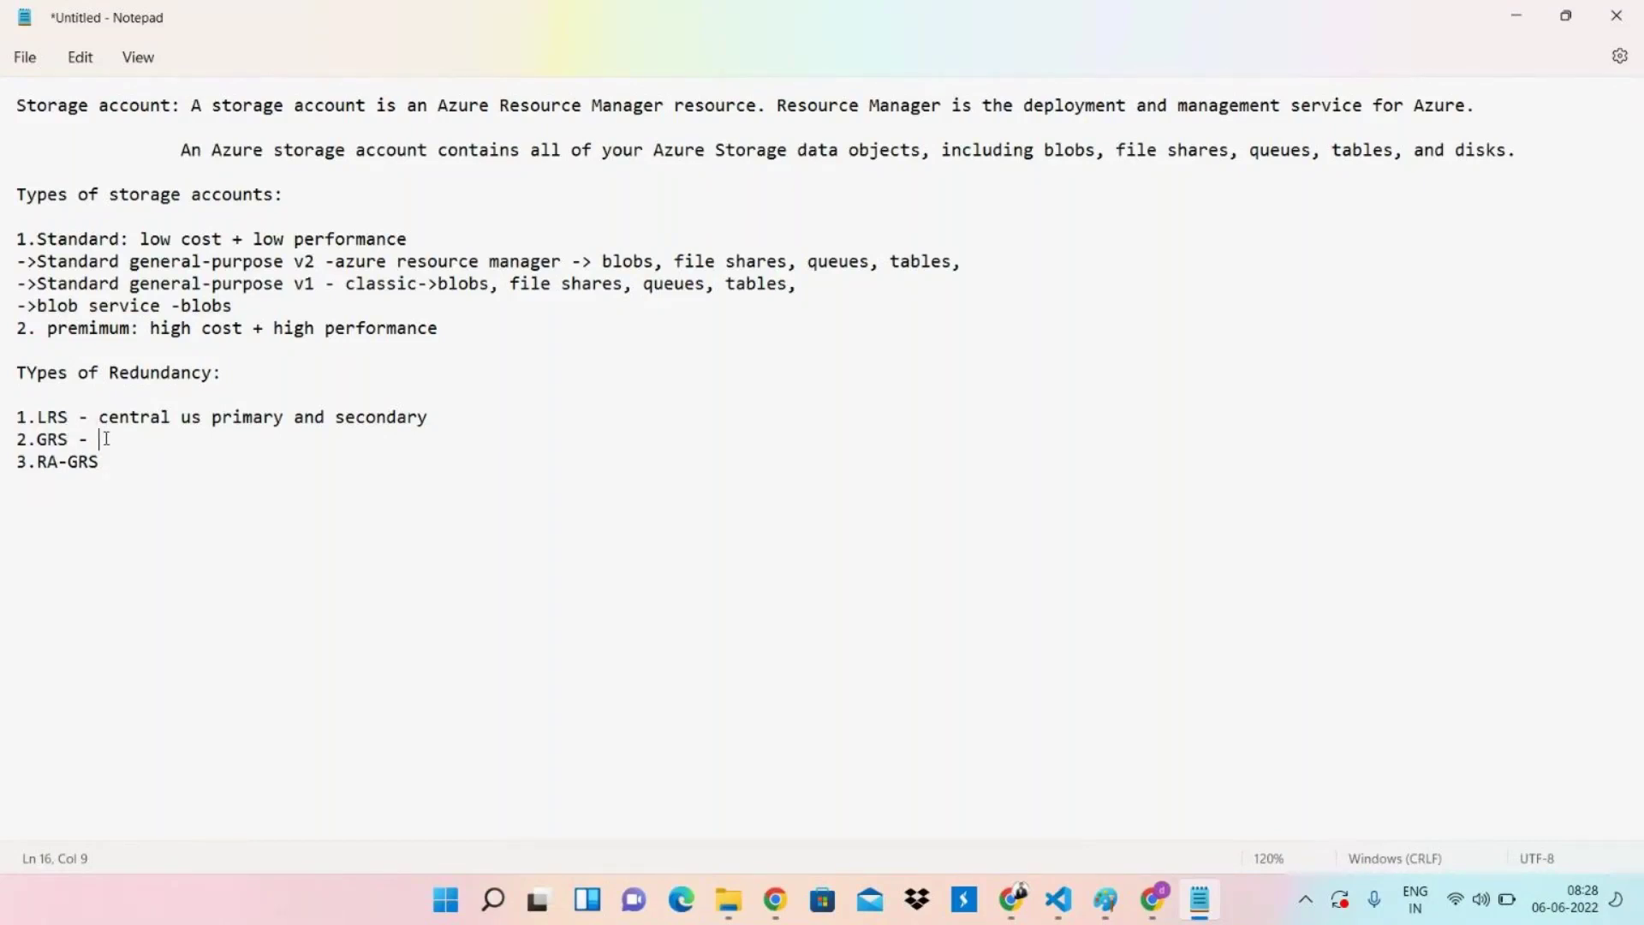
{"action": "type", "text": "central +south region"}
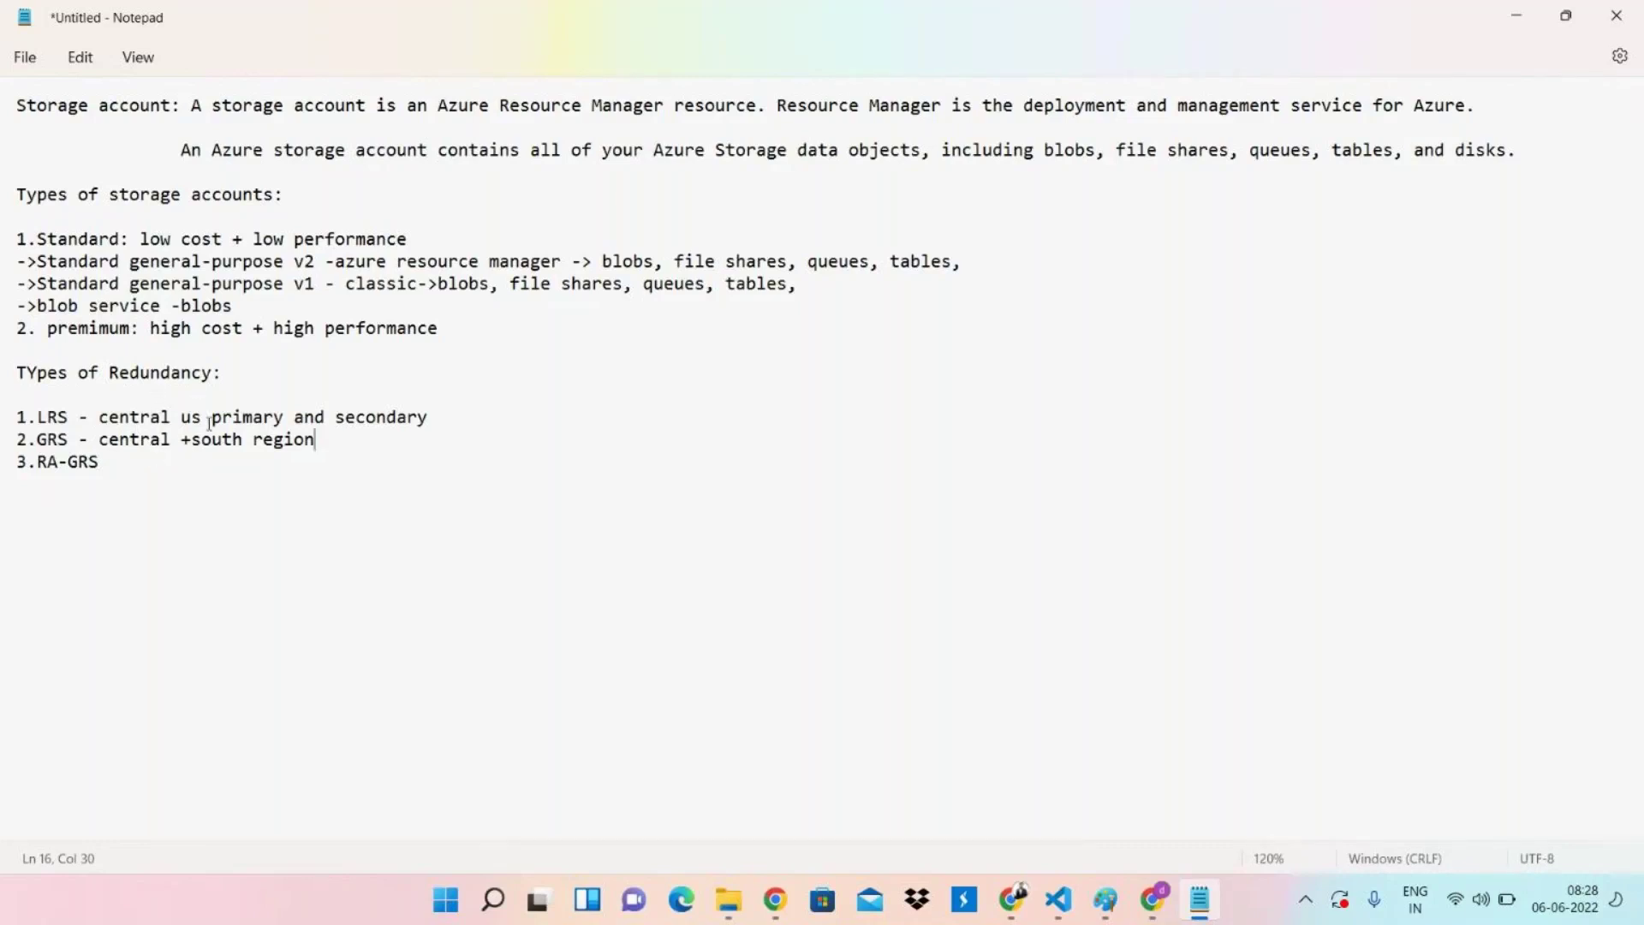
Insert "->" before "primary" on the LRS line and append "us" to both "central" and "south" on the GRS line.
{"action": "type", "text": "->"}
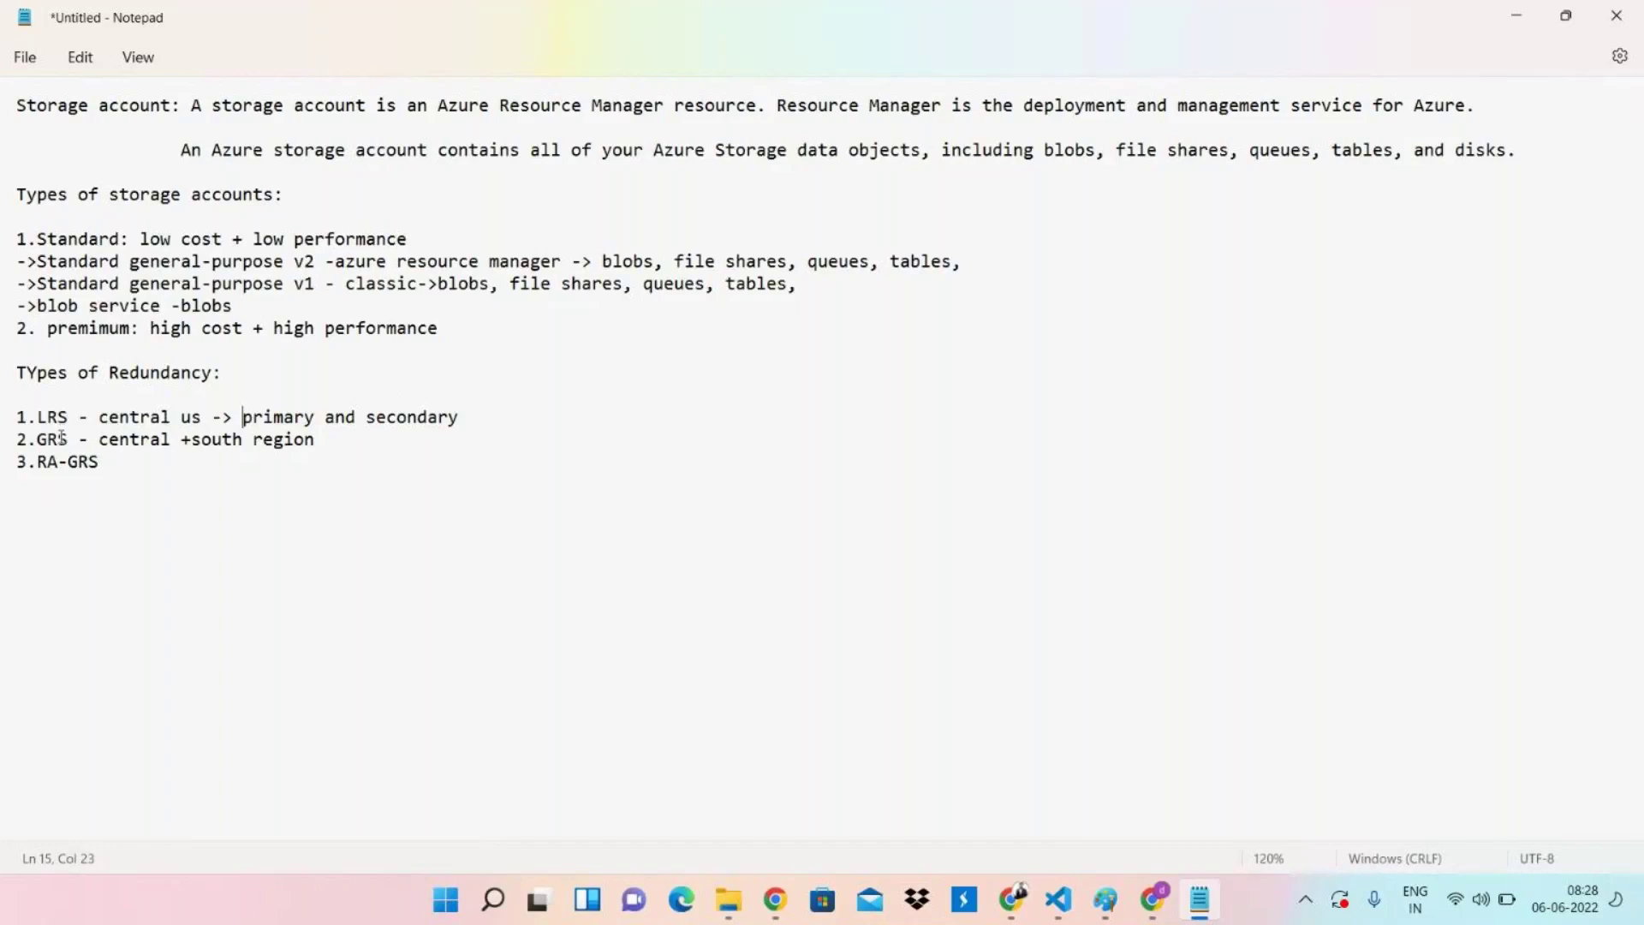
{"action": "left_click", "coordinate": [174, 441]}
{"action": "type", "text": "us"}
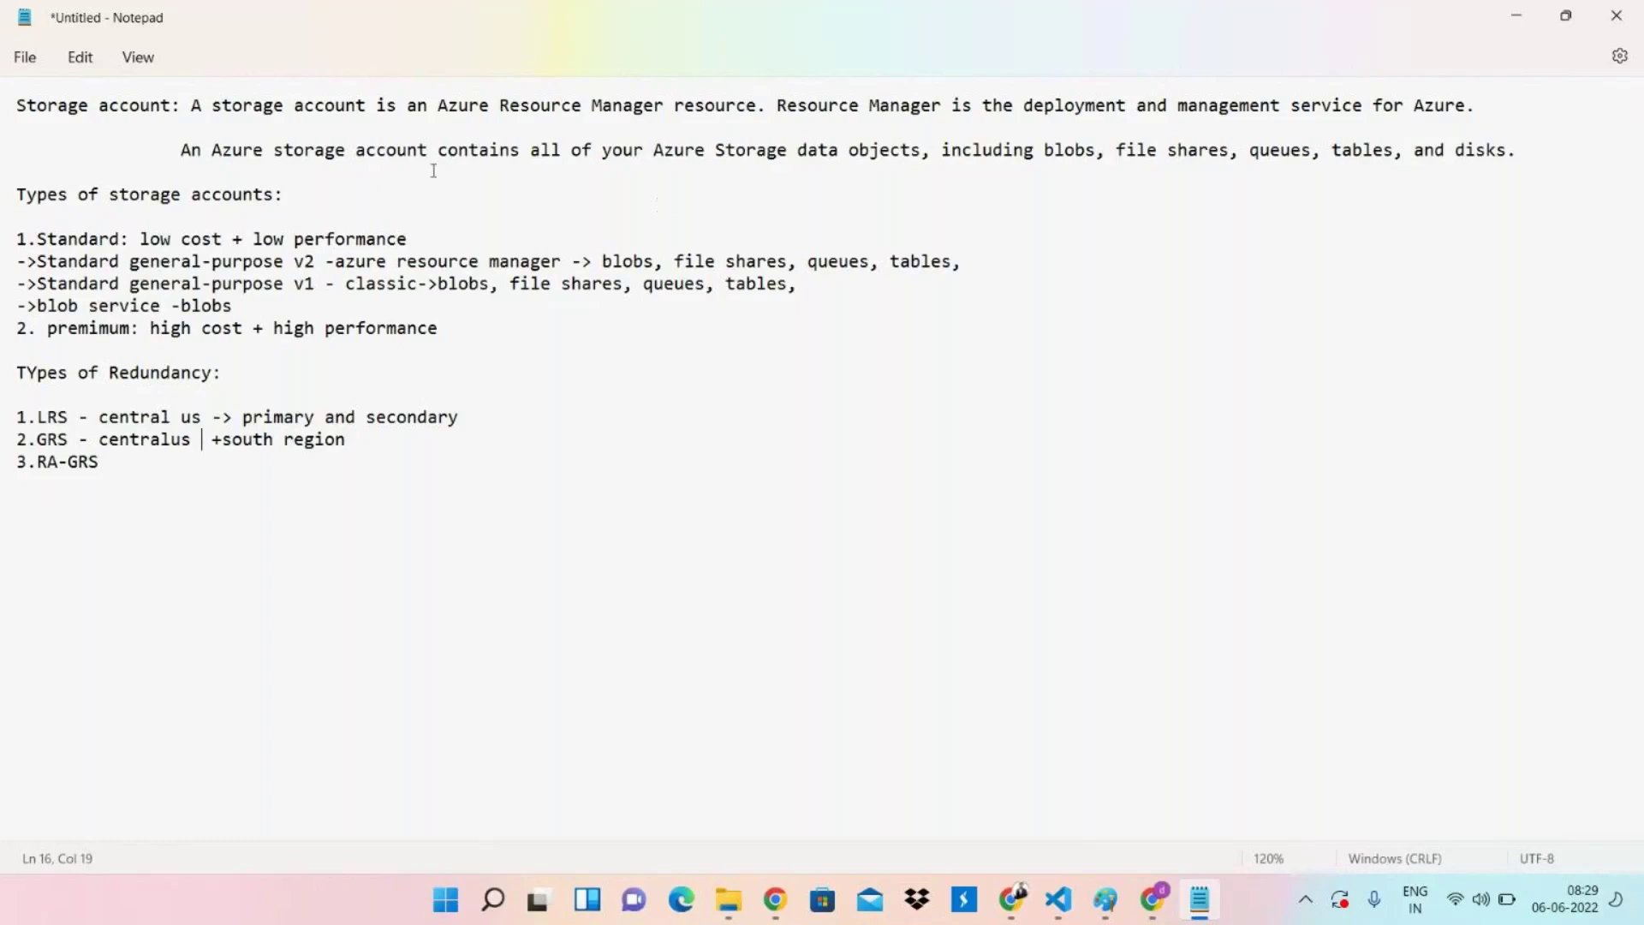
{"action": "left_click", "coordinate": [276, 443]}
{"action": "type", "text": "us"}
Add a dash after "3.RA-GRS" and check the redundancy options in the storage account overview article's table.
{"action": "left_click", "coordinate": [123, 465]}
{"action": "type", "text": "-"}
{"action": "mouse_move", "coordinate": [1139, 916]}
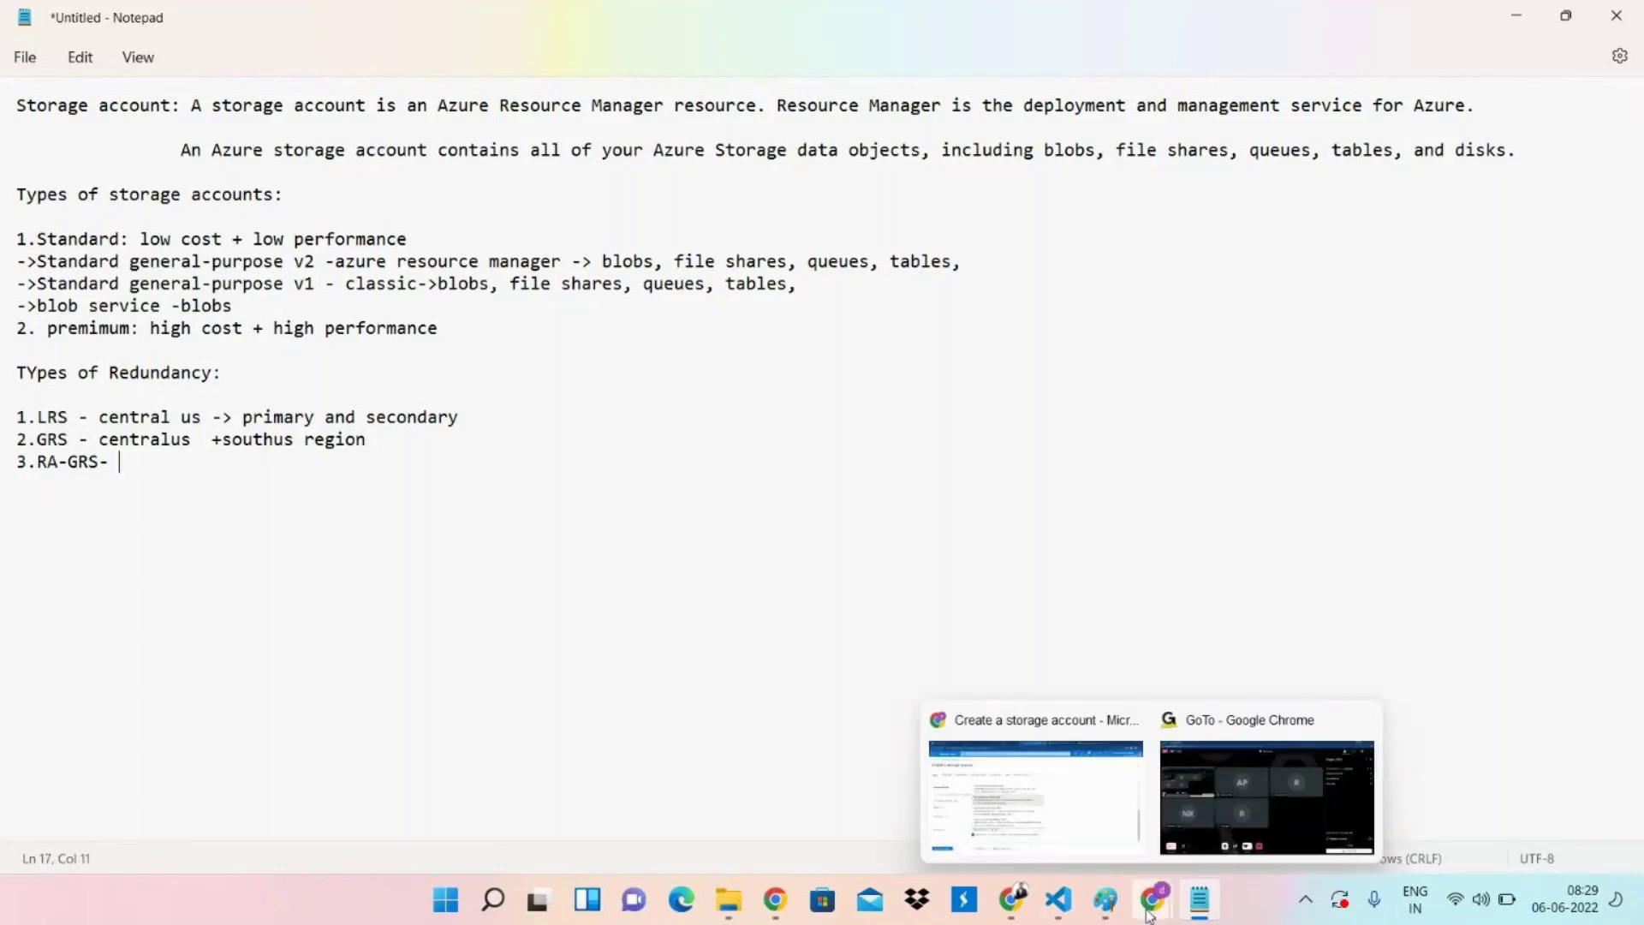
{"action": "left_click", "coordinate": [1019, 798]}
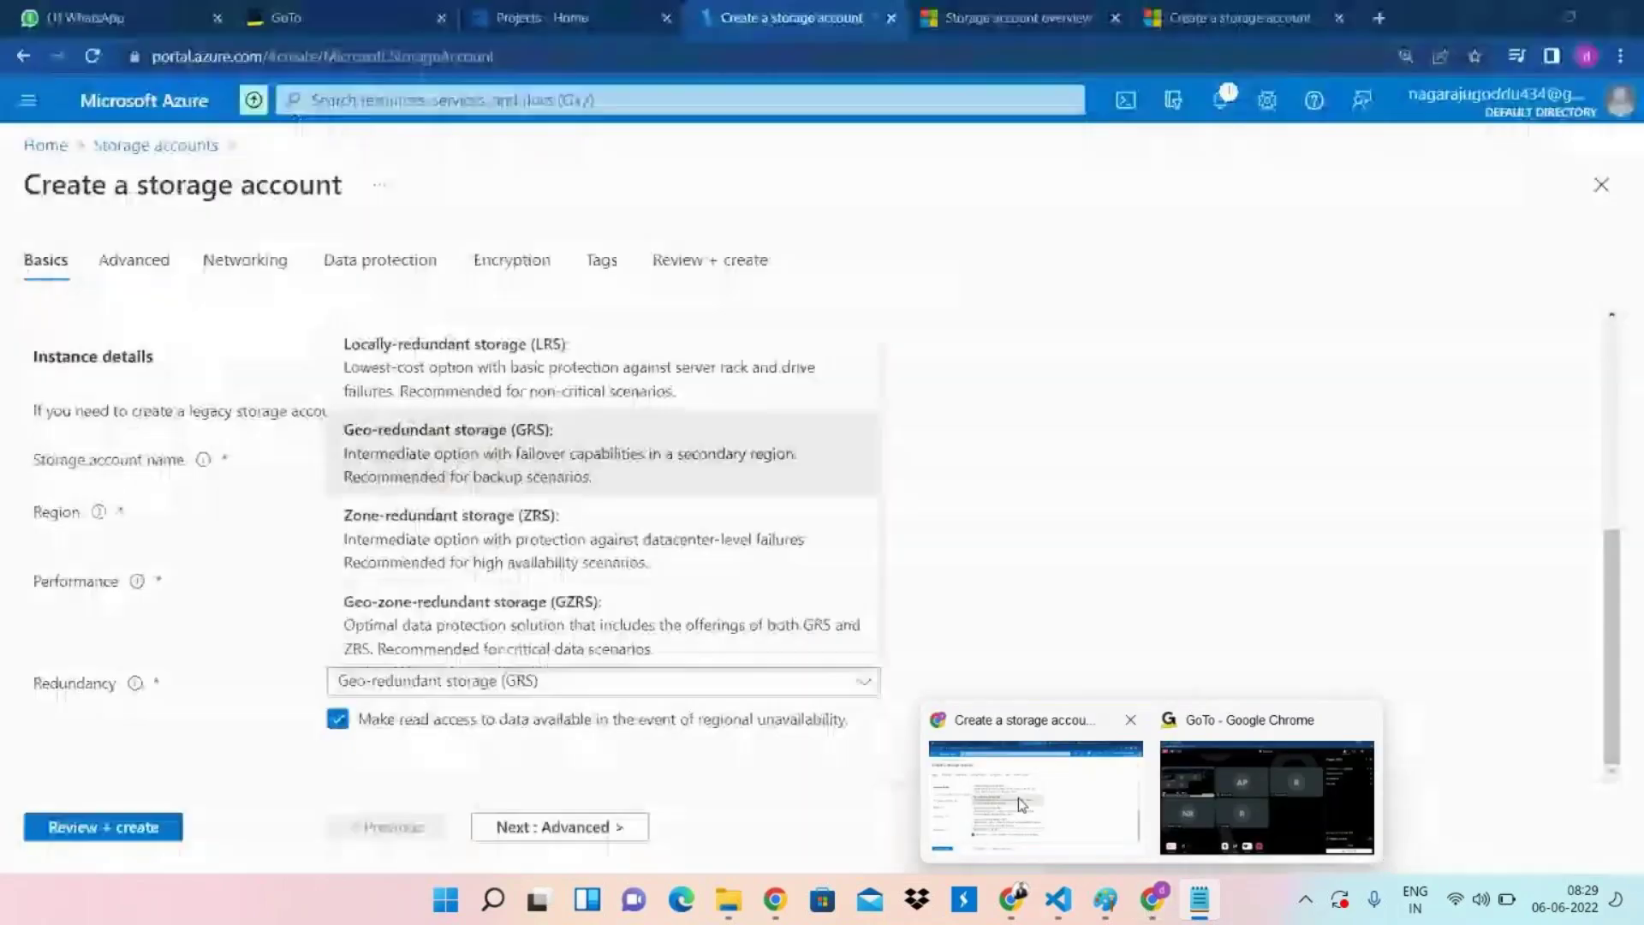
{"action": "left_click", "coordinate": [1233, 17]}
{"action": "left_click", "coordinate": [1079, 8]}
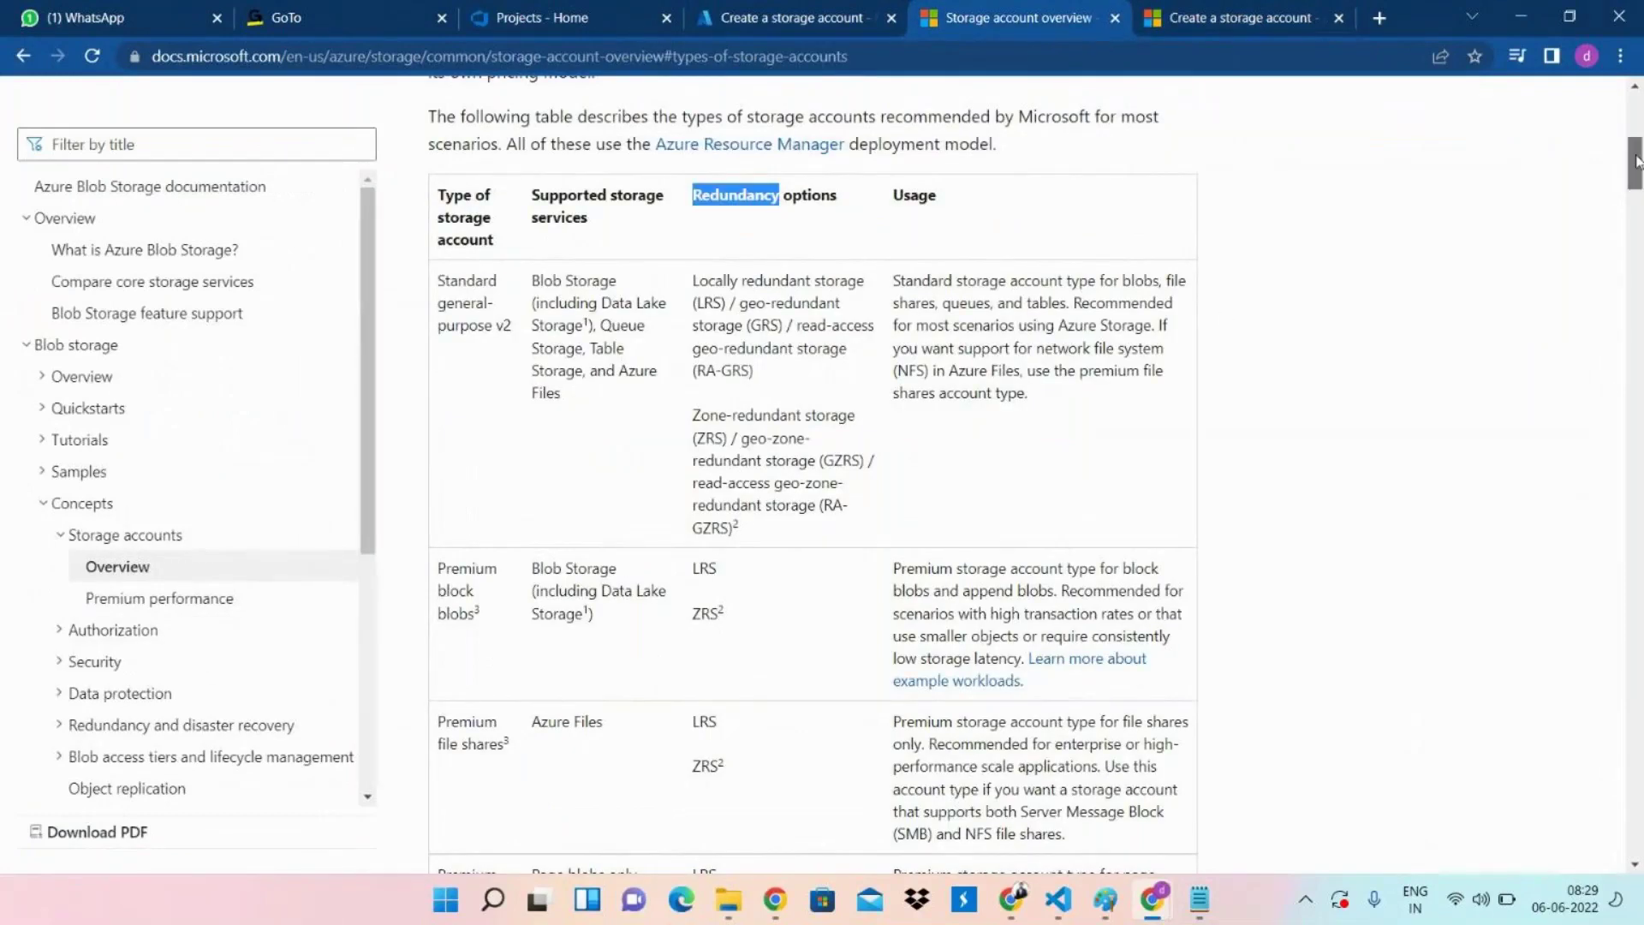
{"action": "scroll", "coordinate": [1635, 161], "scroll_direction": "down", "scroll_amount": 1}
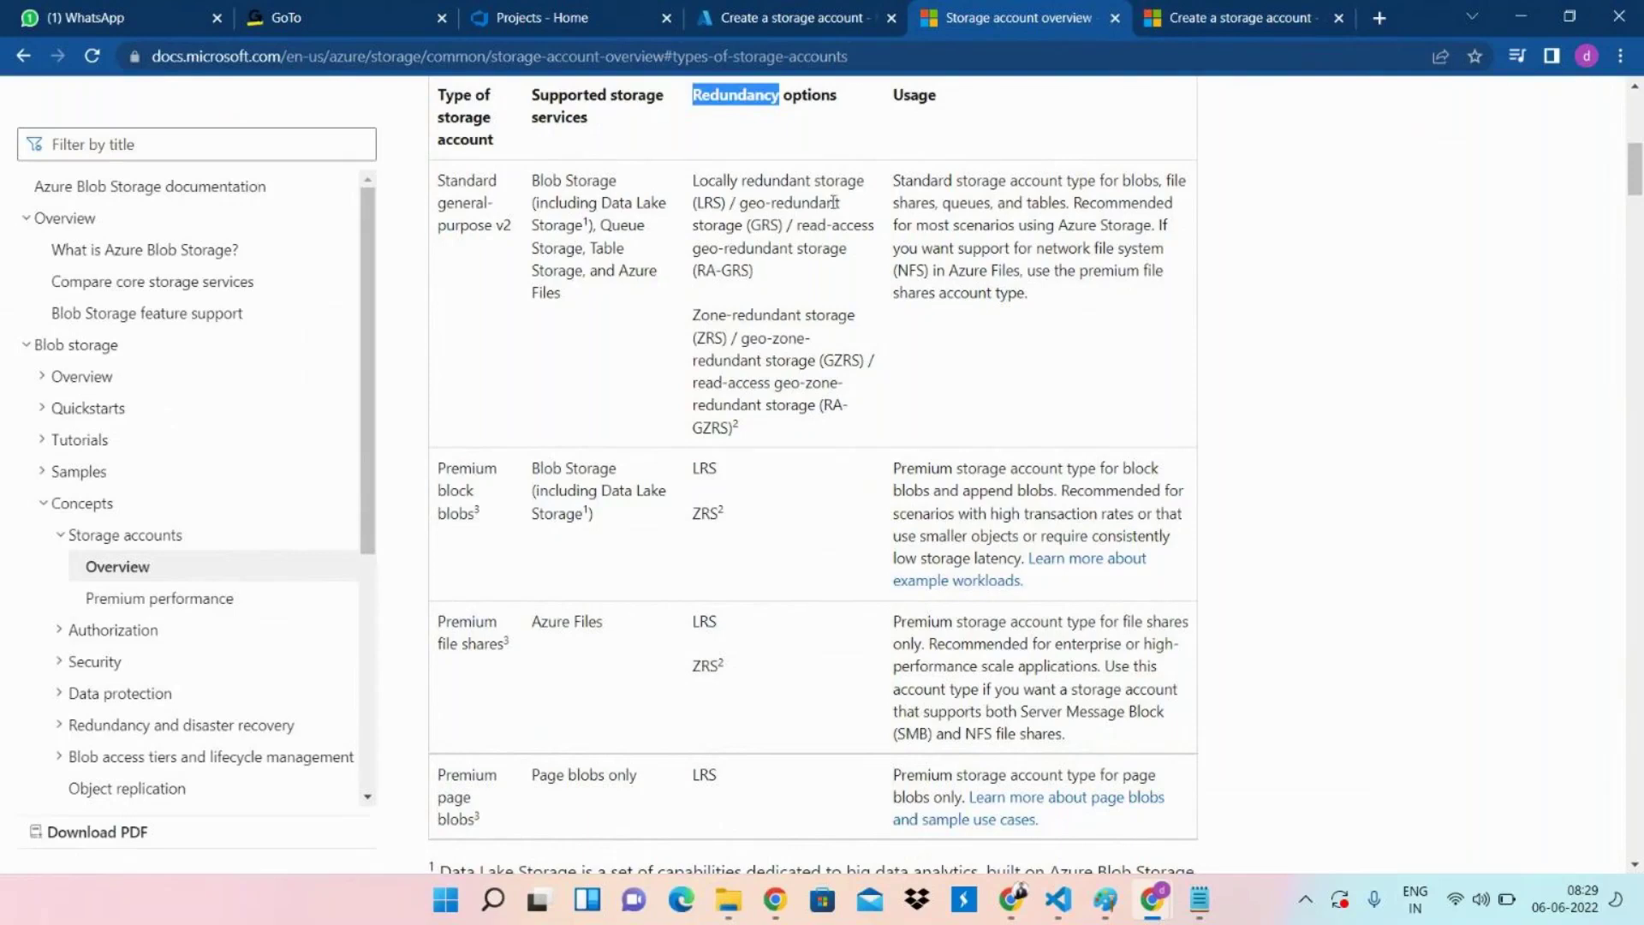
{"action": "left_click", "coordinate": [1500, 17]}
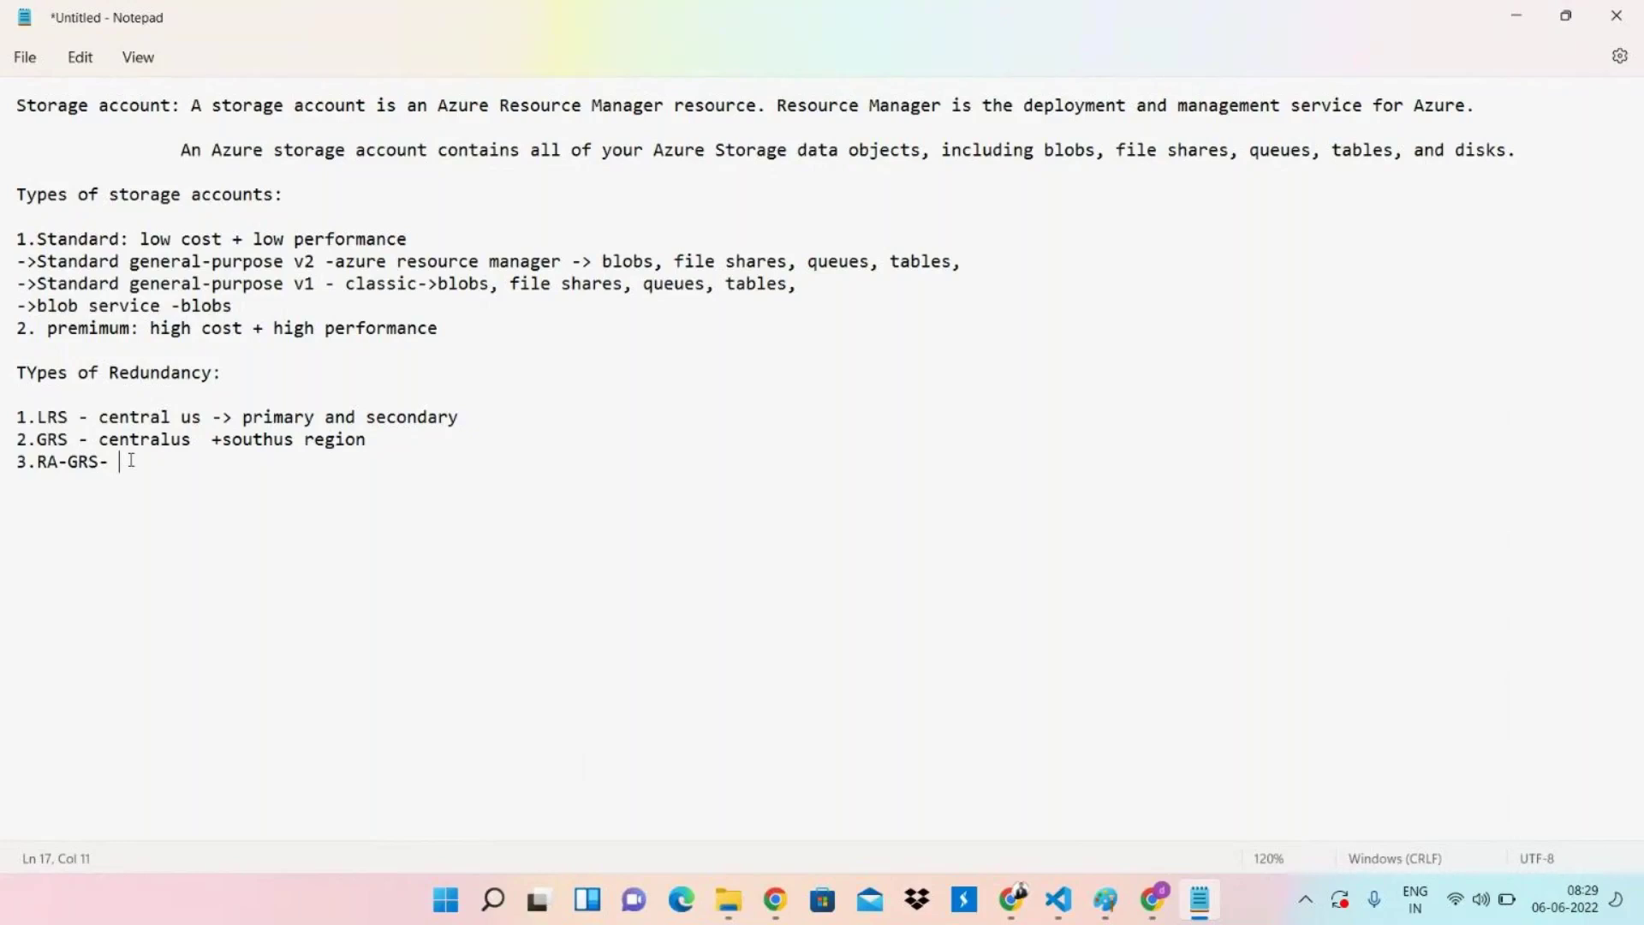
Describe RA-GRS as "secondary region -> read us" after the dash in the note.
{"action": "type", "text": "secor"}
{"action": "type", "text": "gy"}
{"action": "key", "text": "BackSpace"}
{"action": "key", "text": "BackSpace"}
{"action": "key", "text": "BackSpace"}
{"action": "key", "text": "BackSpace"}
{"action": "type", "text": "ndary region -> read"}
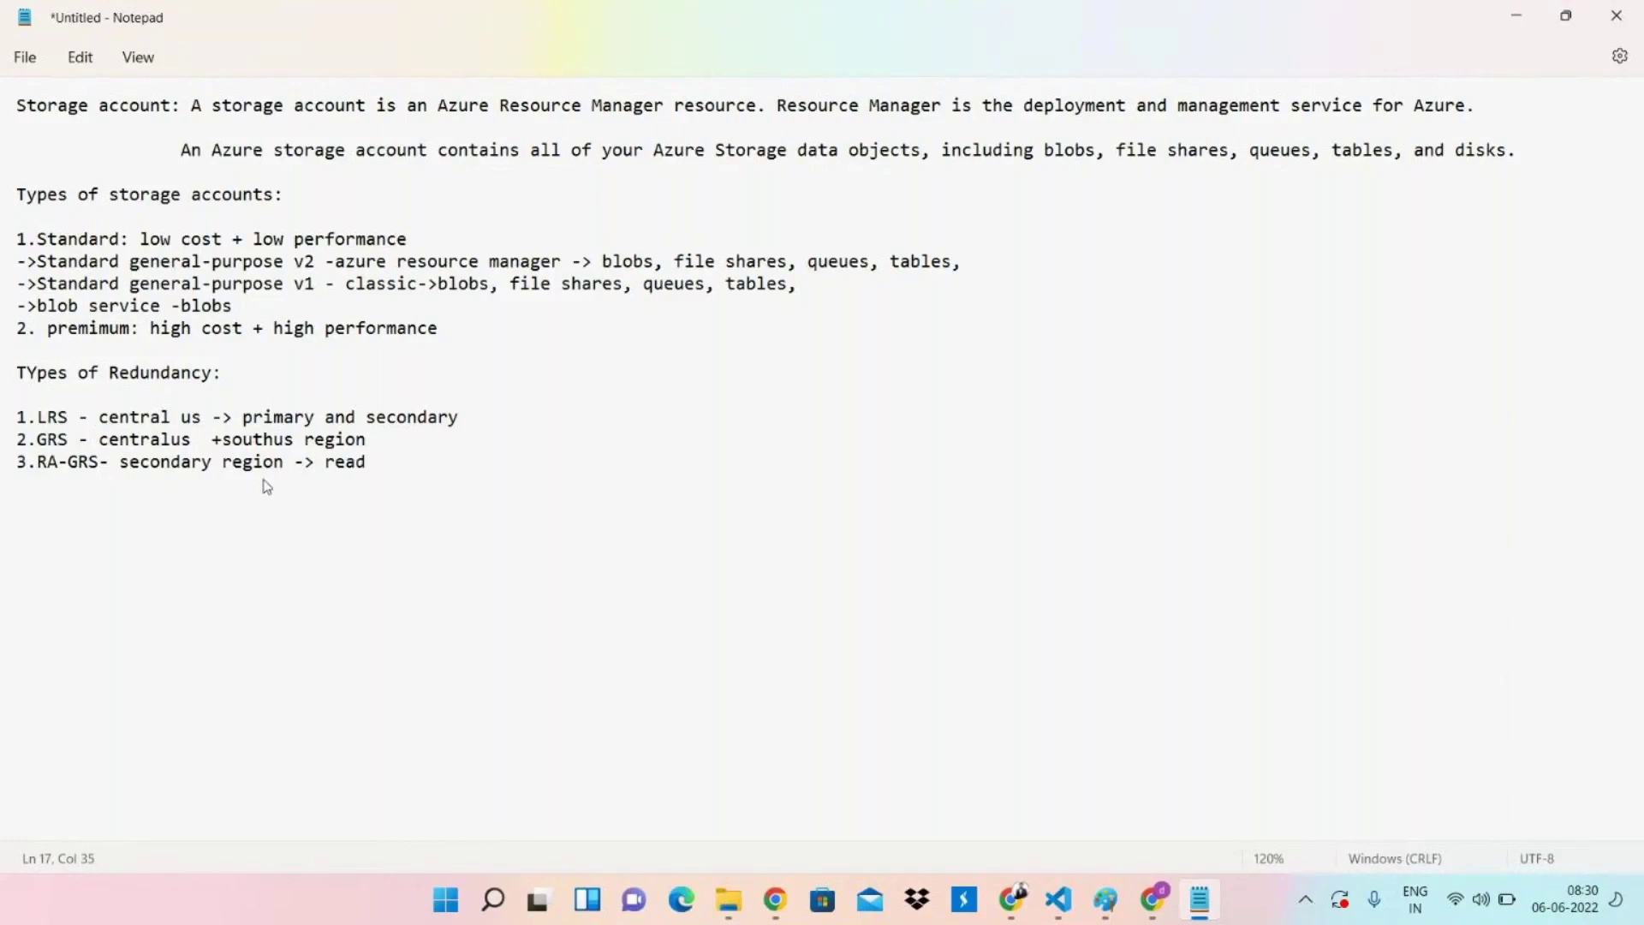
{"action": "type", "text": " us"}
Insert "primary region, " before "secondary region" on the RA-GRS line and replace the final "us" with "access".
{"action": "left_click", "coordinate": [121, 464]}
{"action": "type", "text": "primary r"}
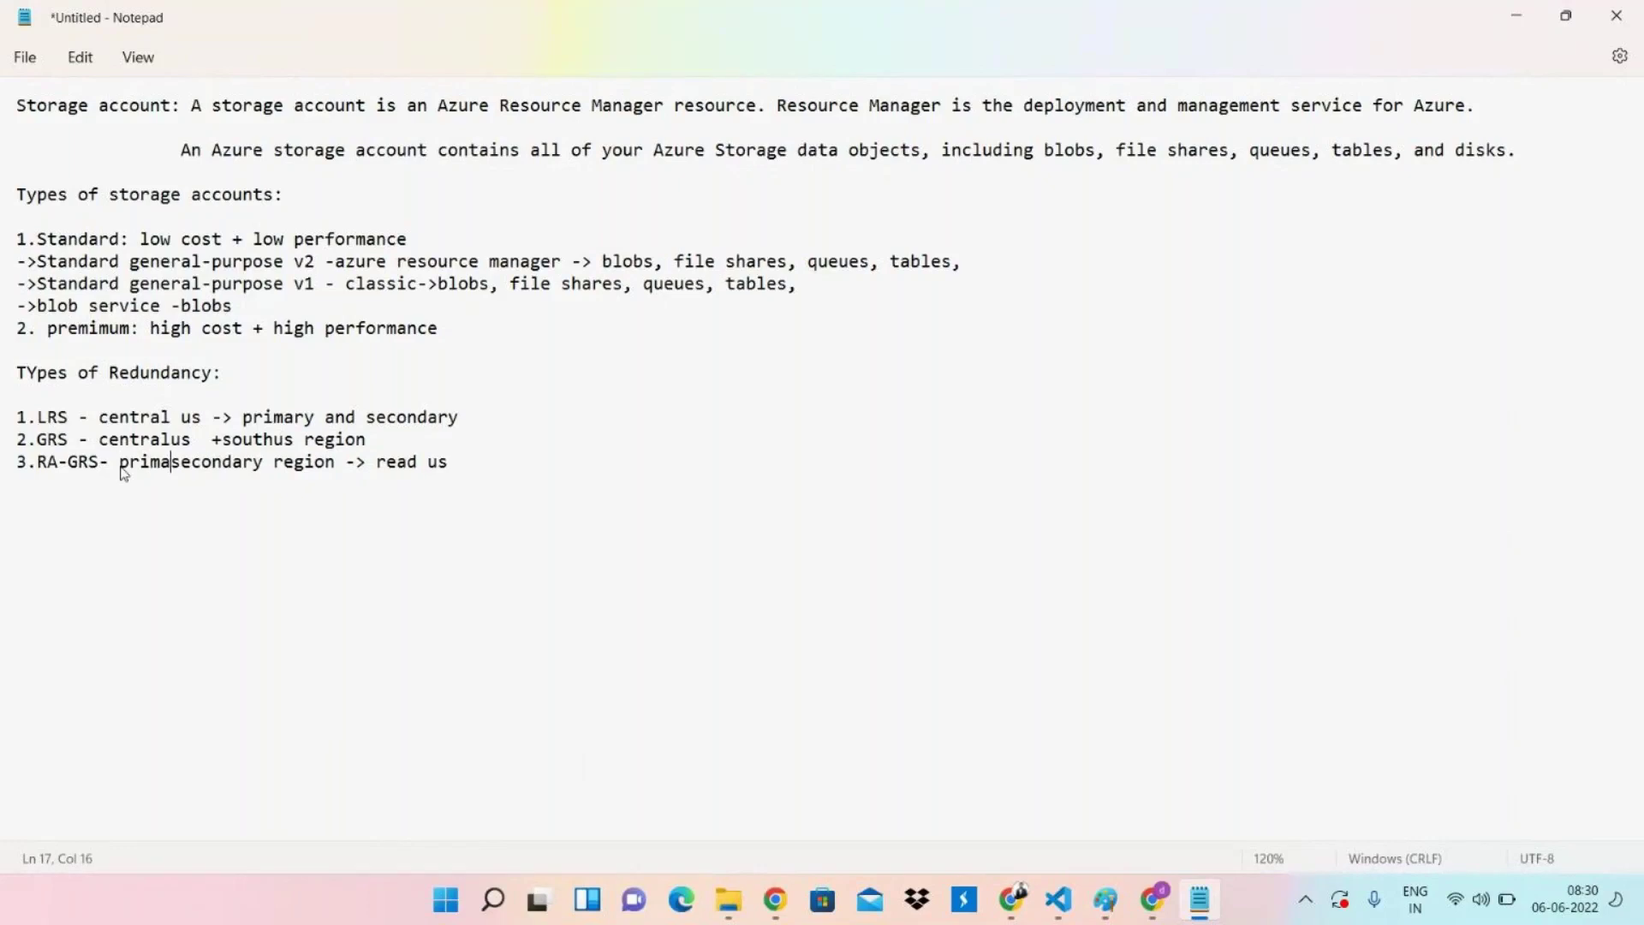
{"action": "type", "text": "egion"}
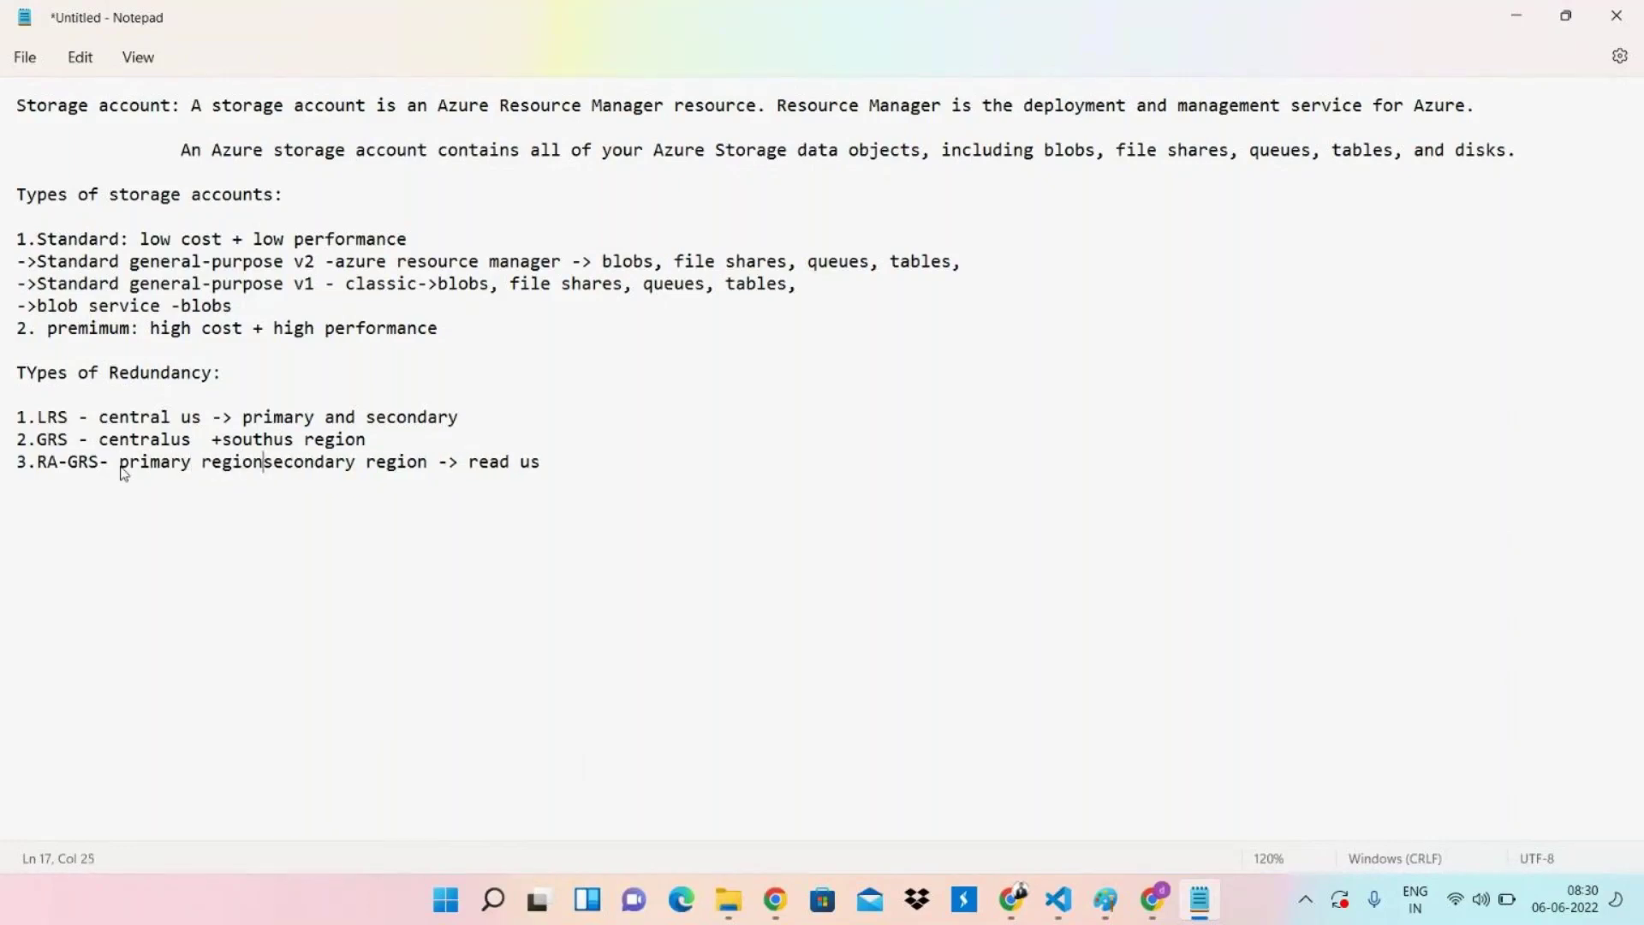
{"action": "type", "text": ","}
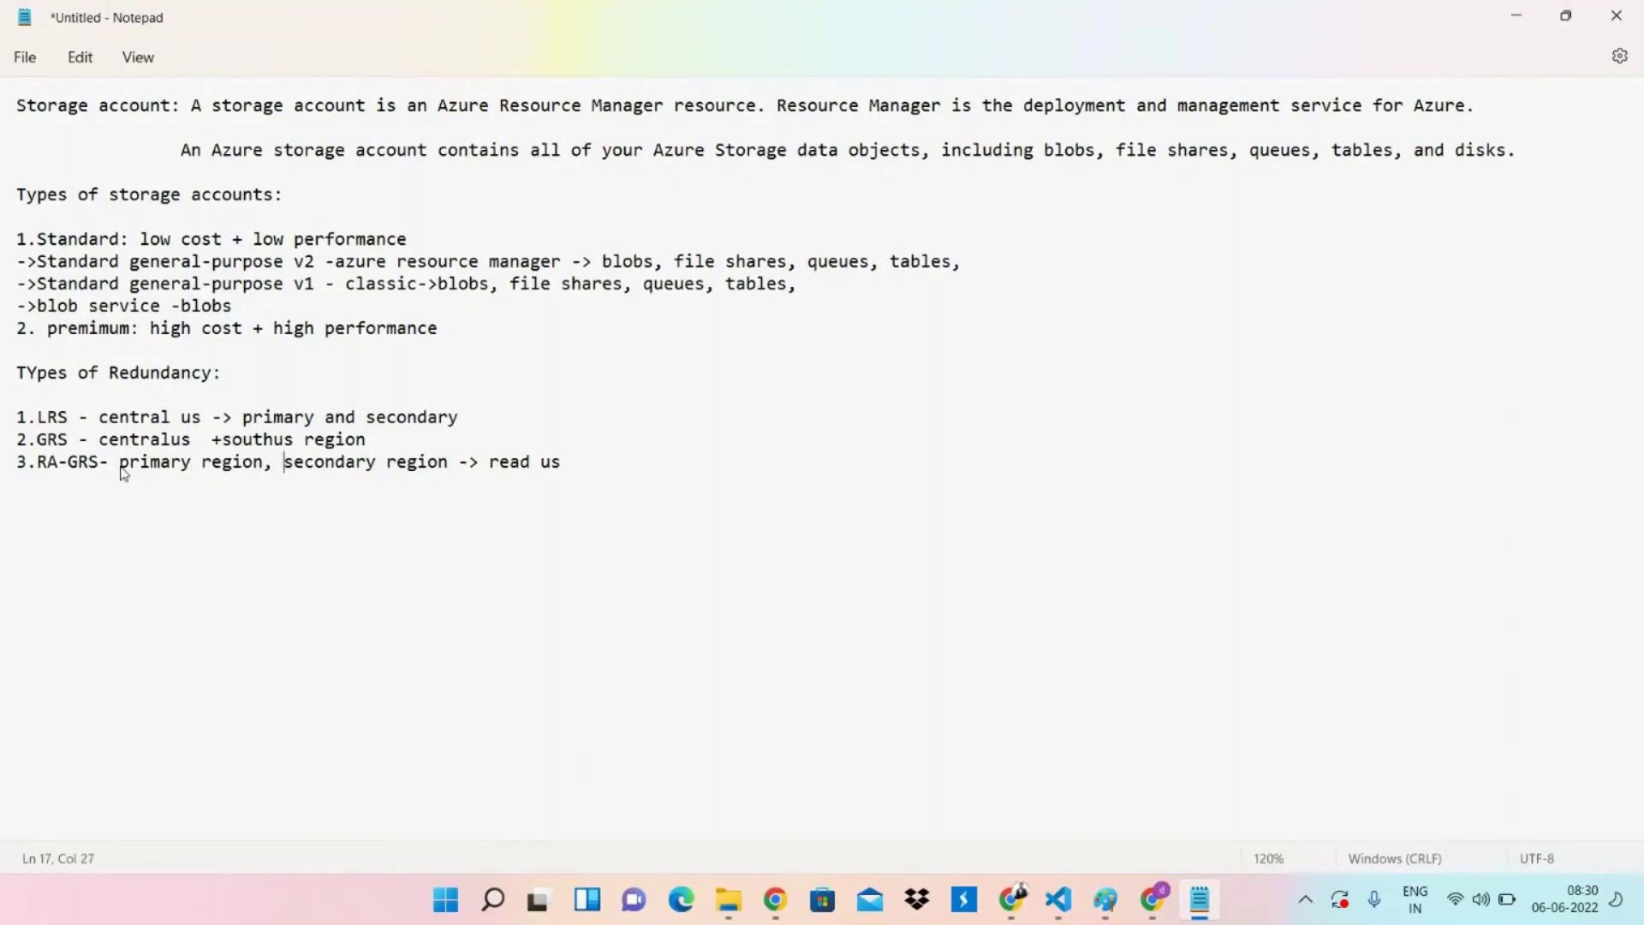
{"action": "left_click", "coordinate": [577, 454]}
{"action": "key", "text": "BackSpace"}
{"action": "key", "text": "BackSpace"}
{"action": "type", "text": "access"}
Return to the storage account overview article in the browser and review the redundancy options of the account types.
{"action": "left_click", "coordinate": [1520, 19]}
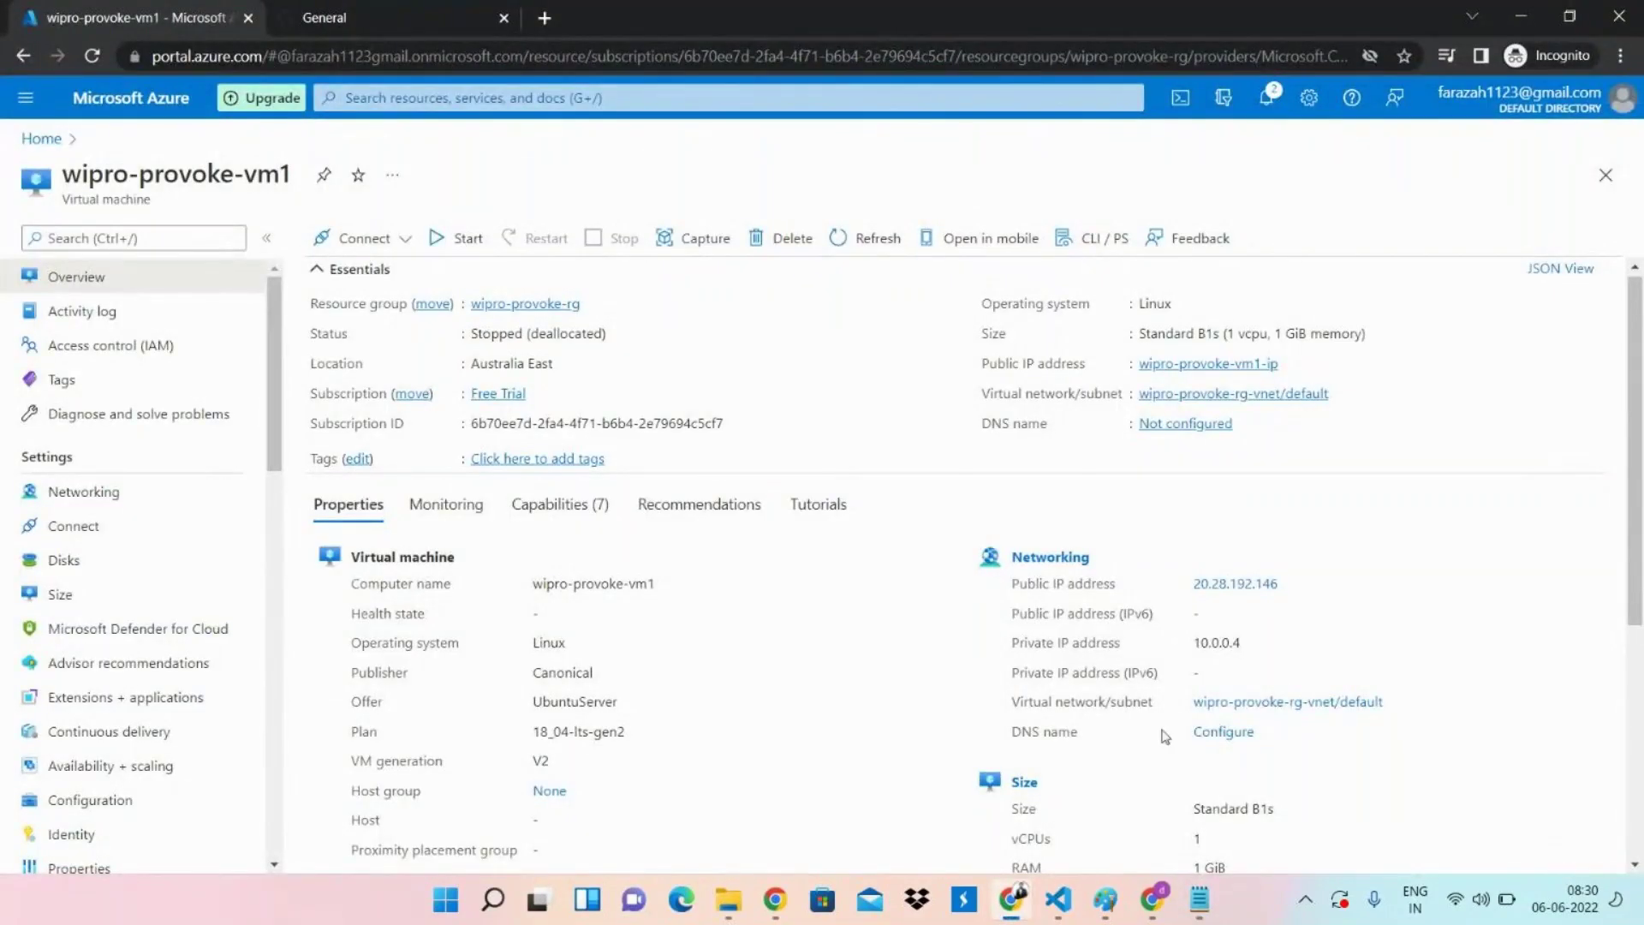
{"action": "left_click", "coordinate": [1148, 889]}
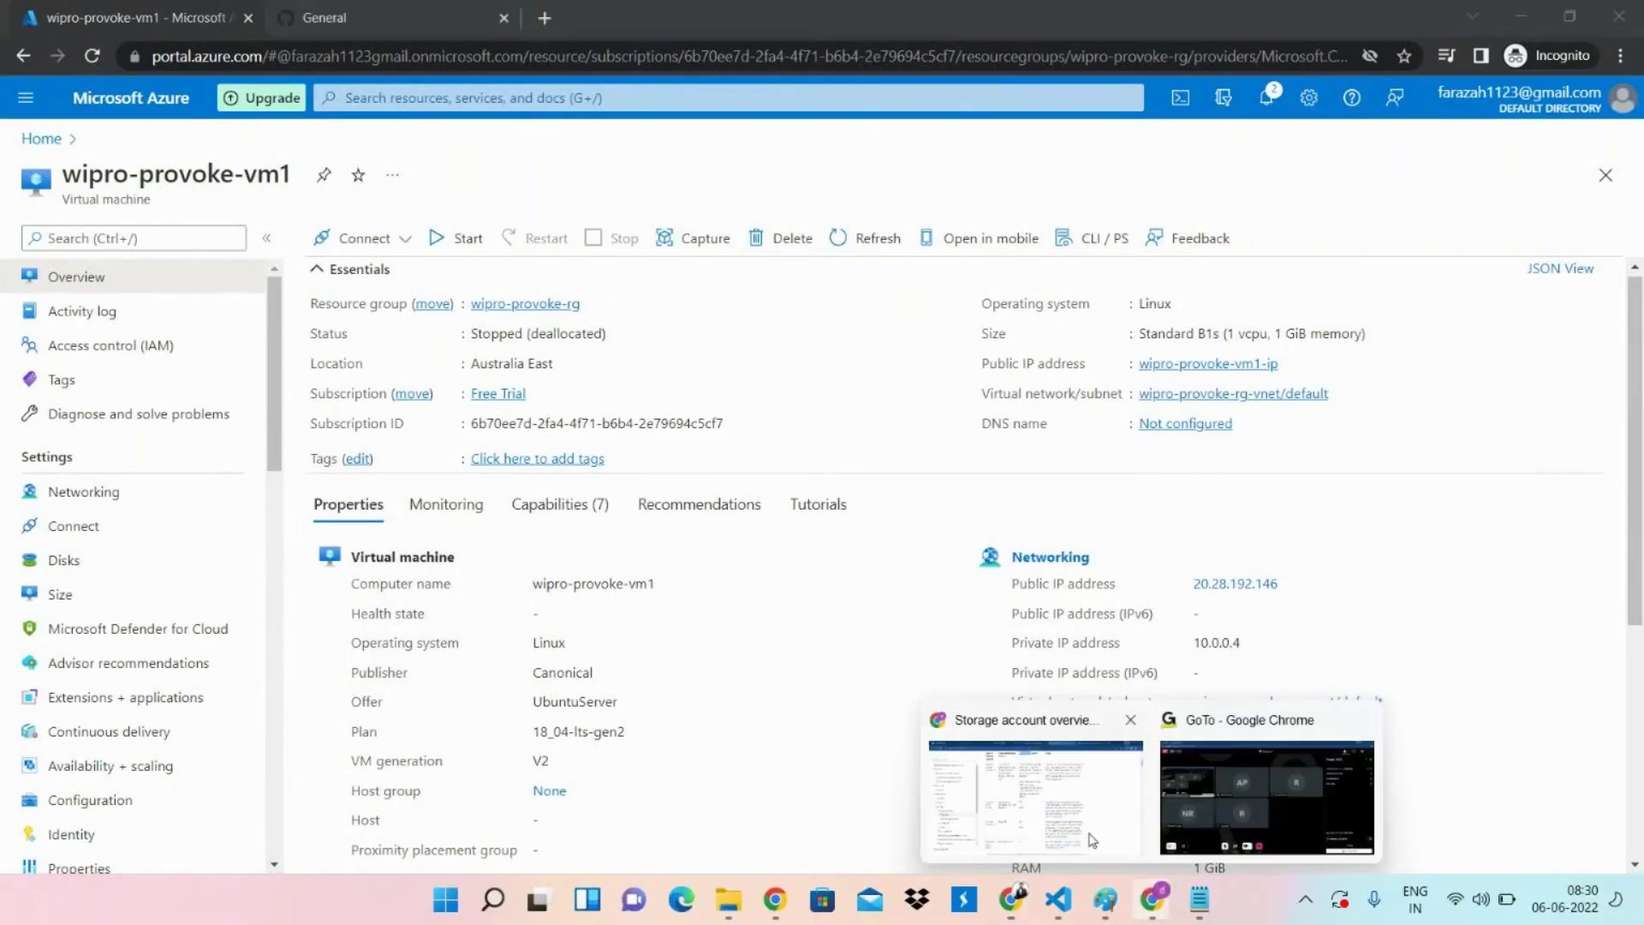
{"action": "left_click", "coordinate": [1036, 796]}
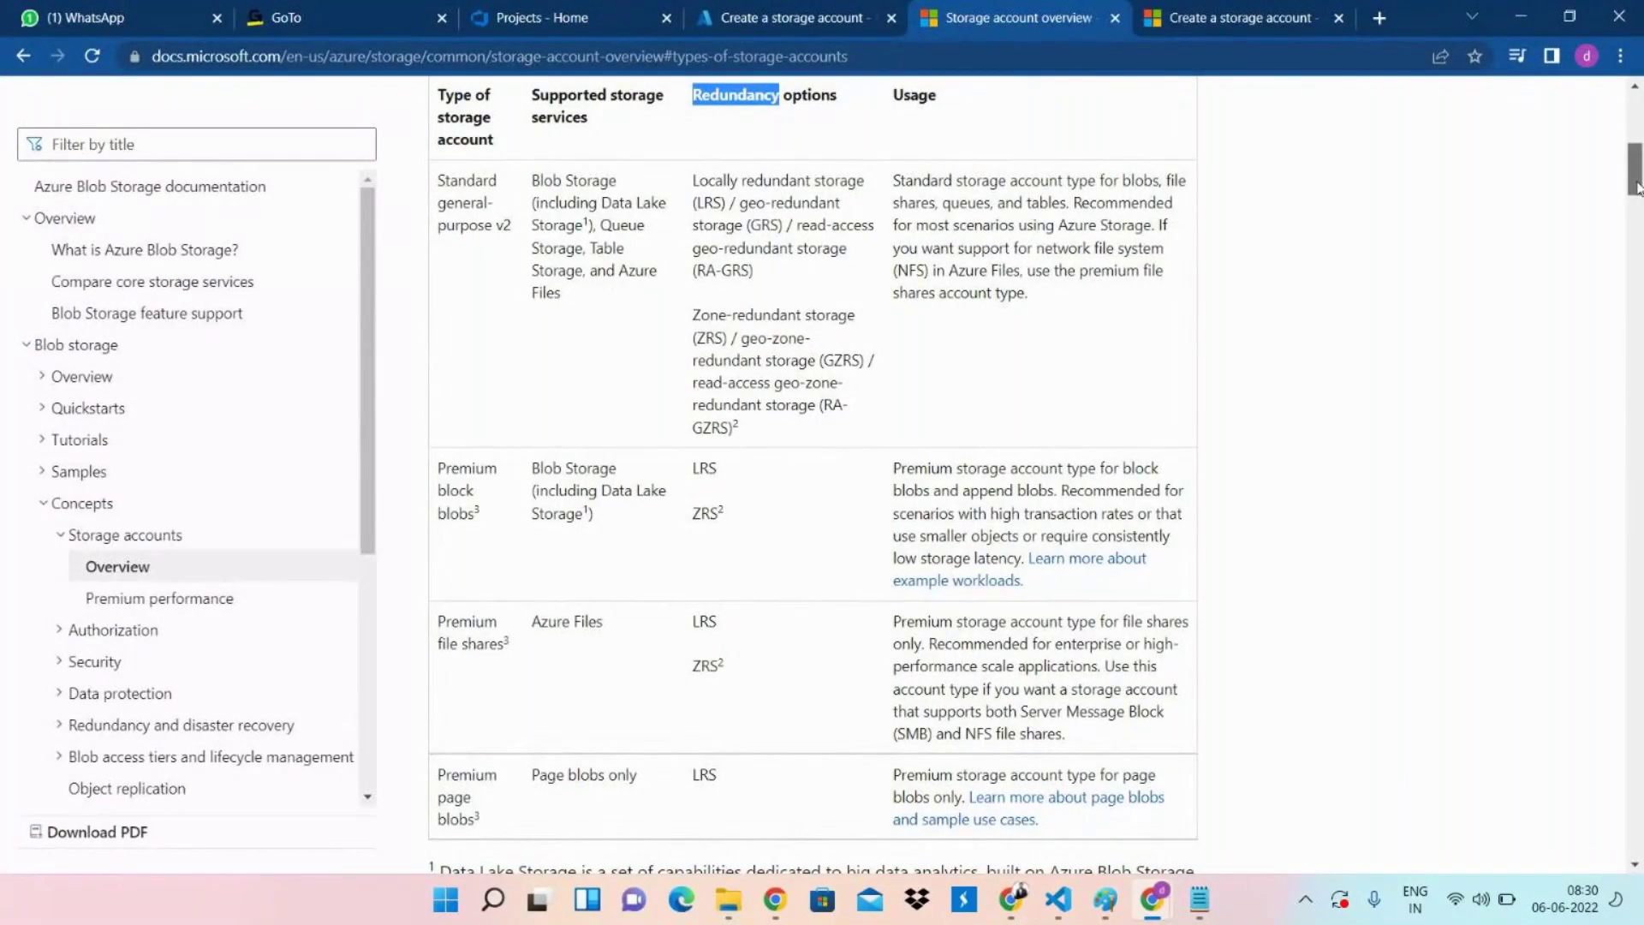
{"action": "scroll", "coordinate": [1635, 186], "scroll_direction": "down", "scroll_amount": 1}
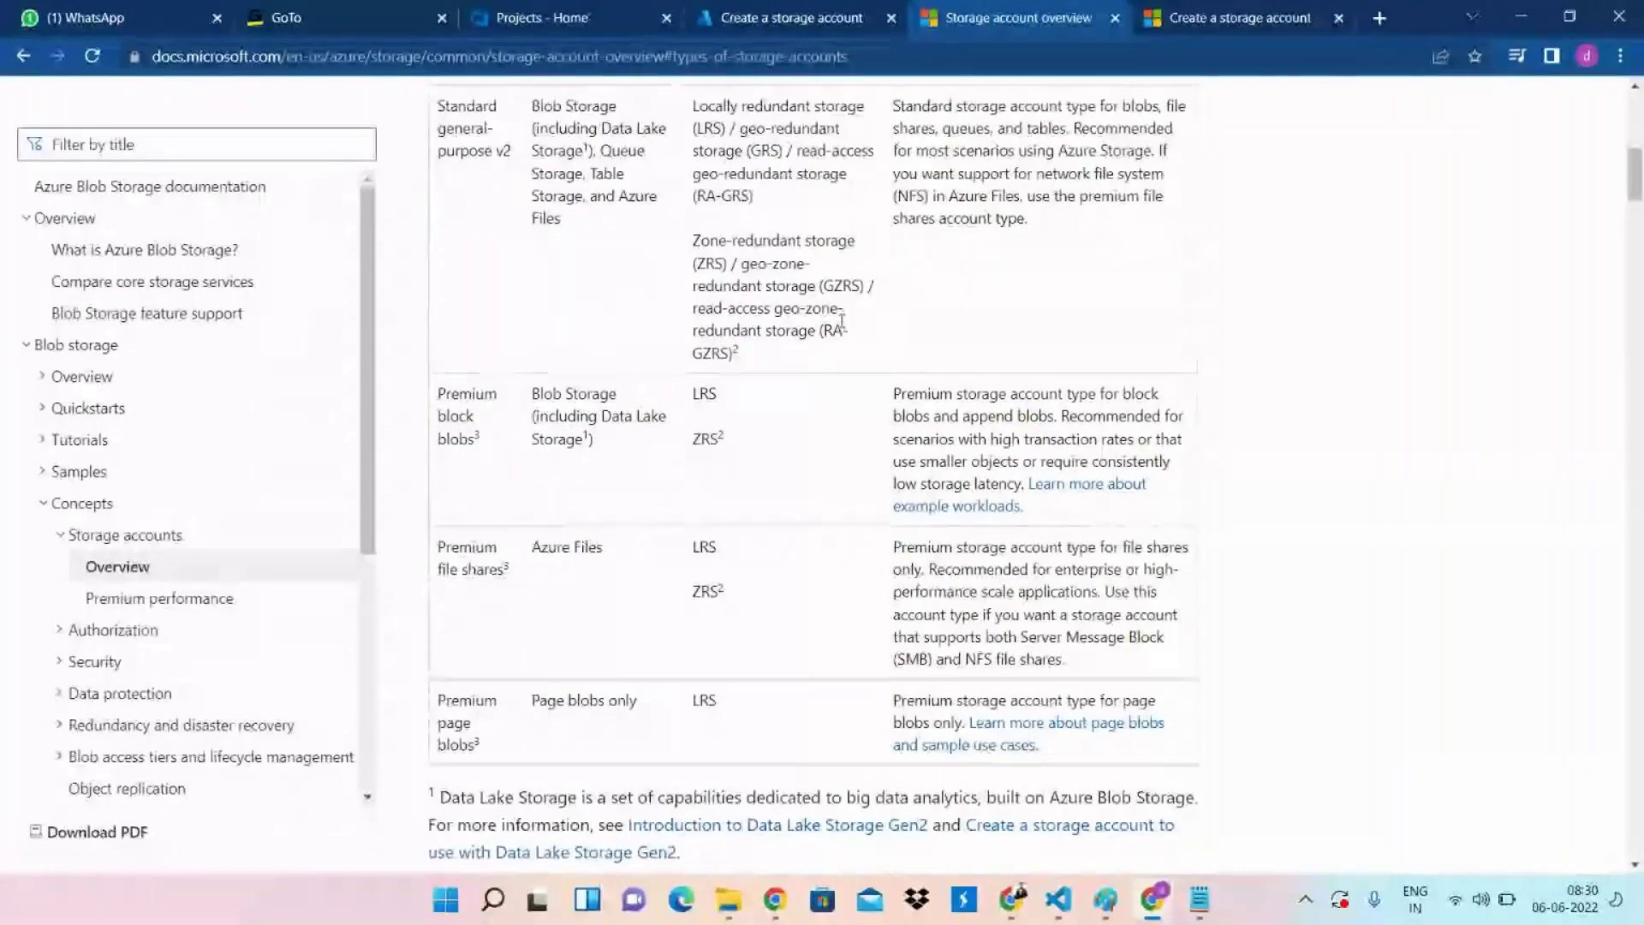
{"action": "left_click_drag", "start_coordinate": [1636, 183], "coordinate": [1636, 120]}
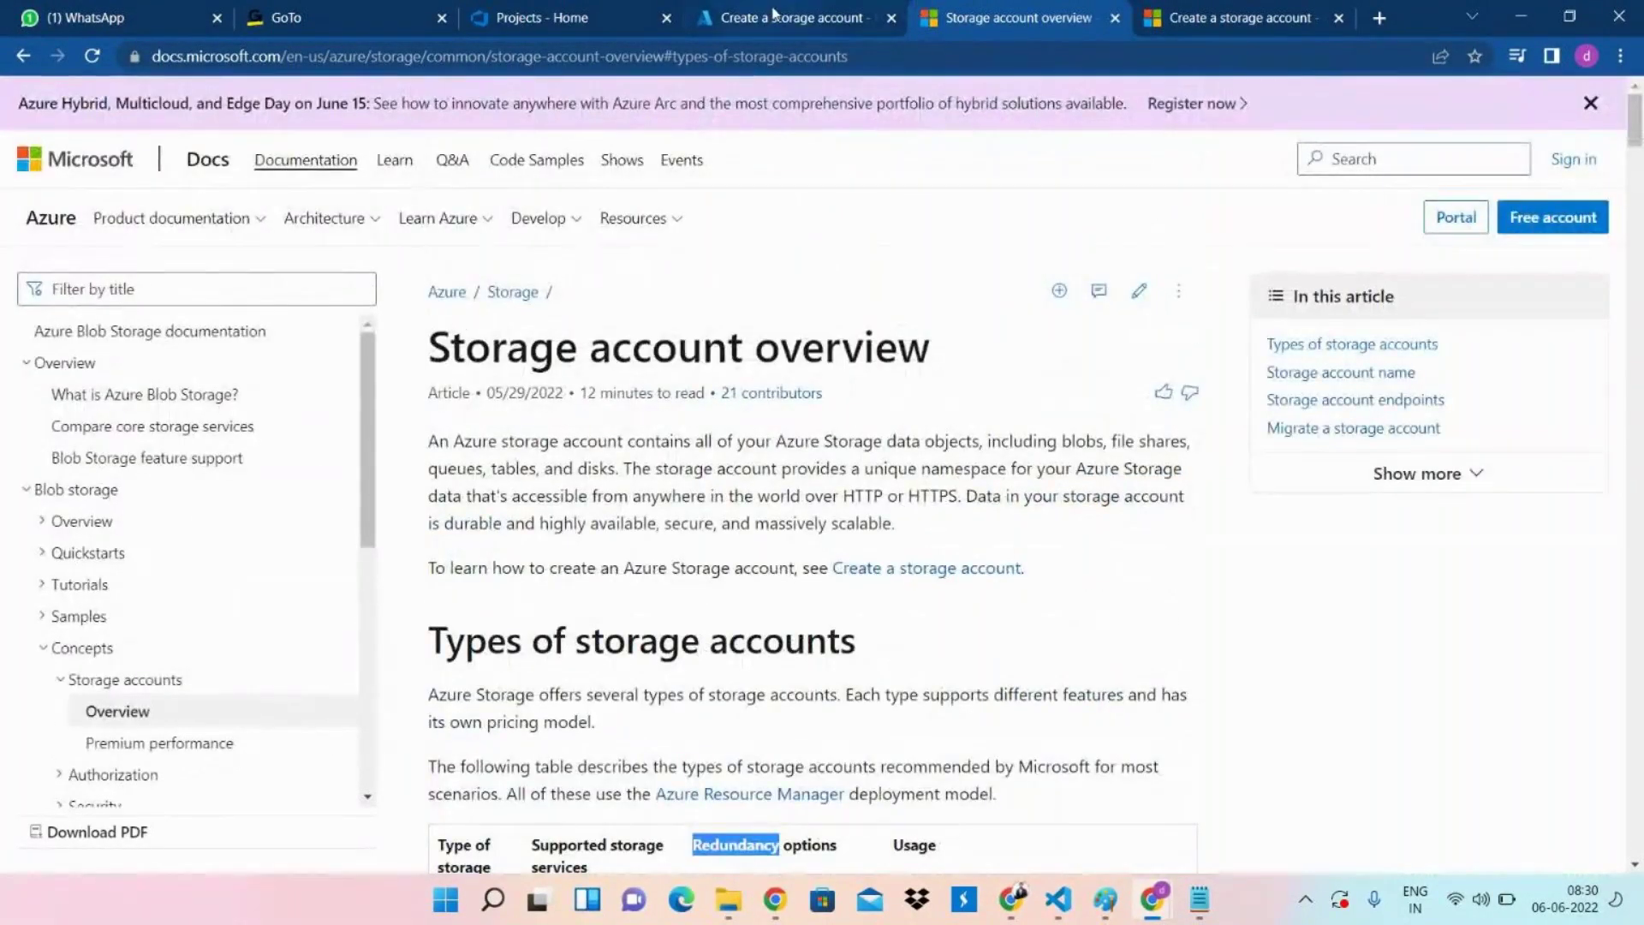
In the portal form, try Zone-redundant storage (ZRS), then set the storage account's redundancy to Locally-redundant storage (LRS).
{"action": "left_click", "coordinate": [773, 15]}
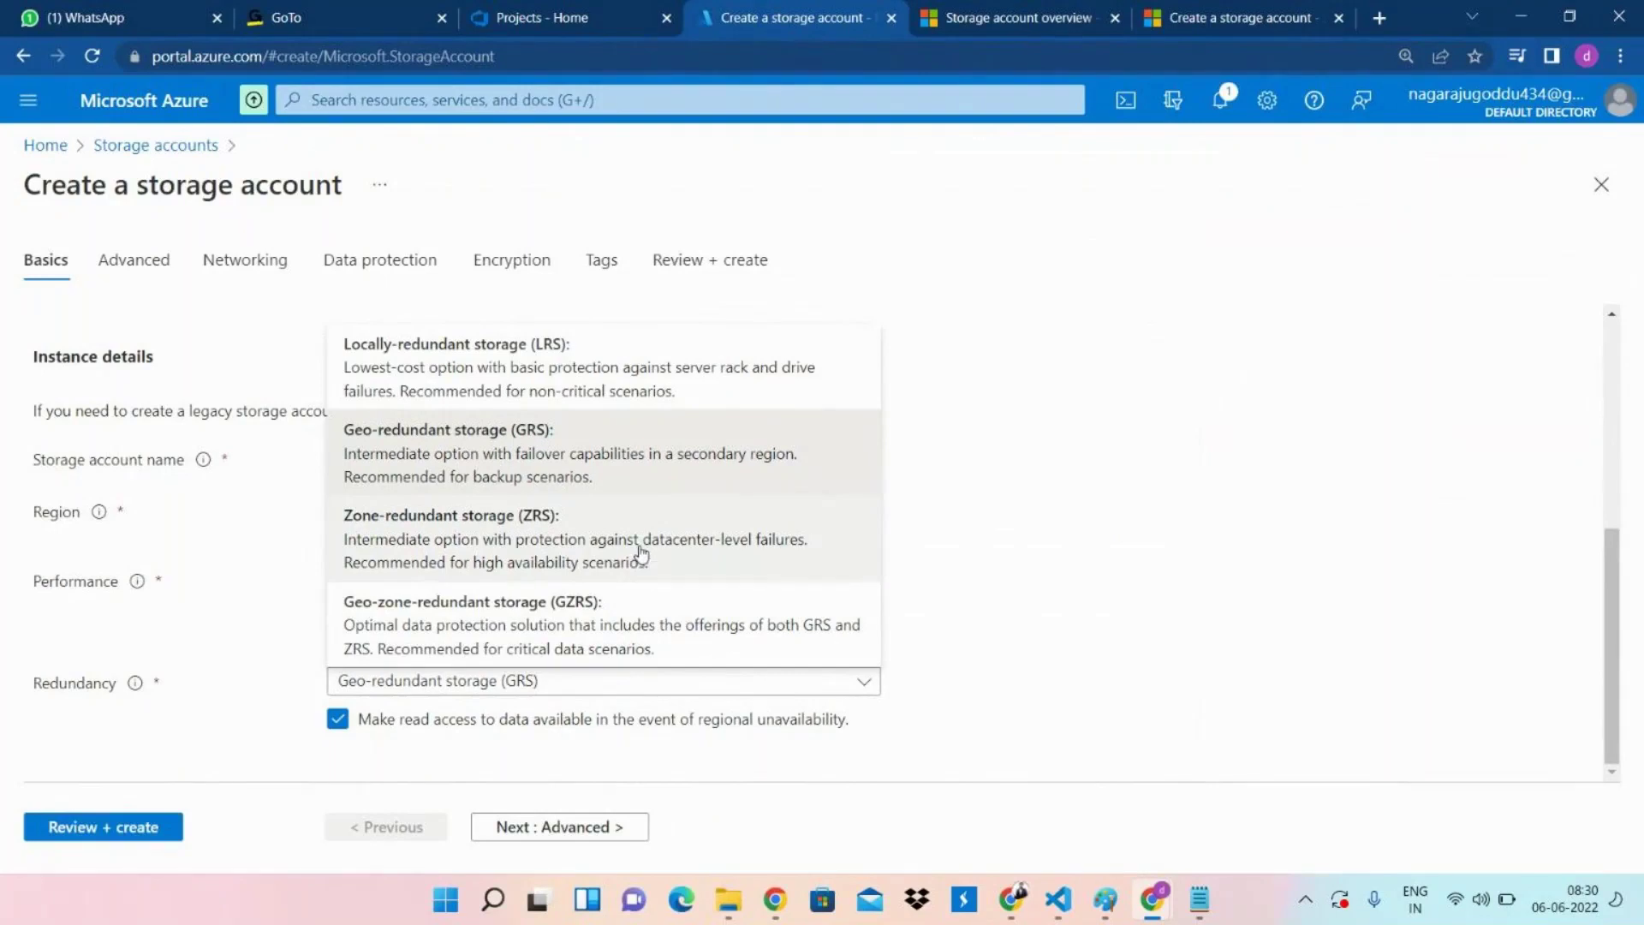
{"action": "left_click", "coordinate": [640, 551]}
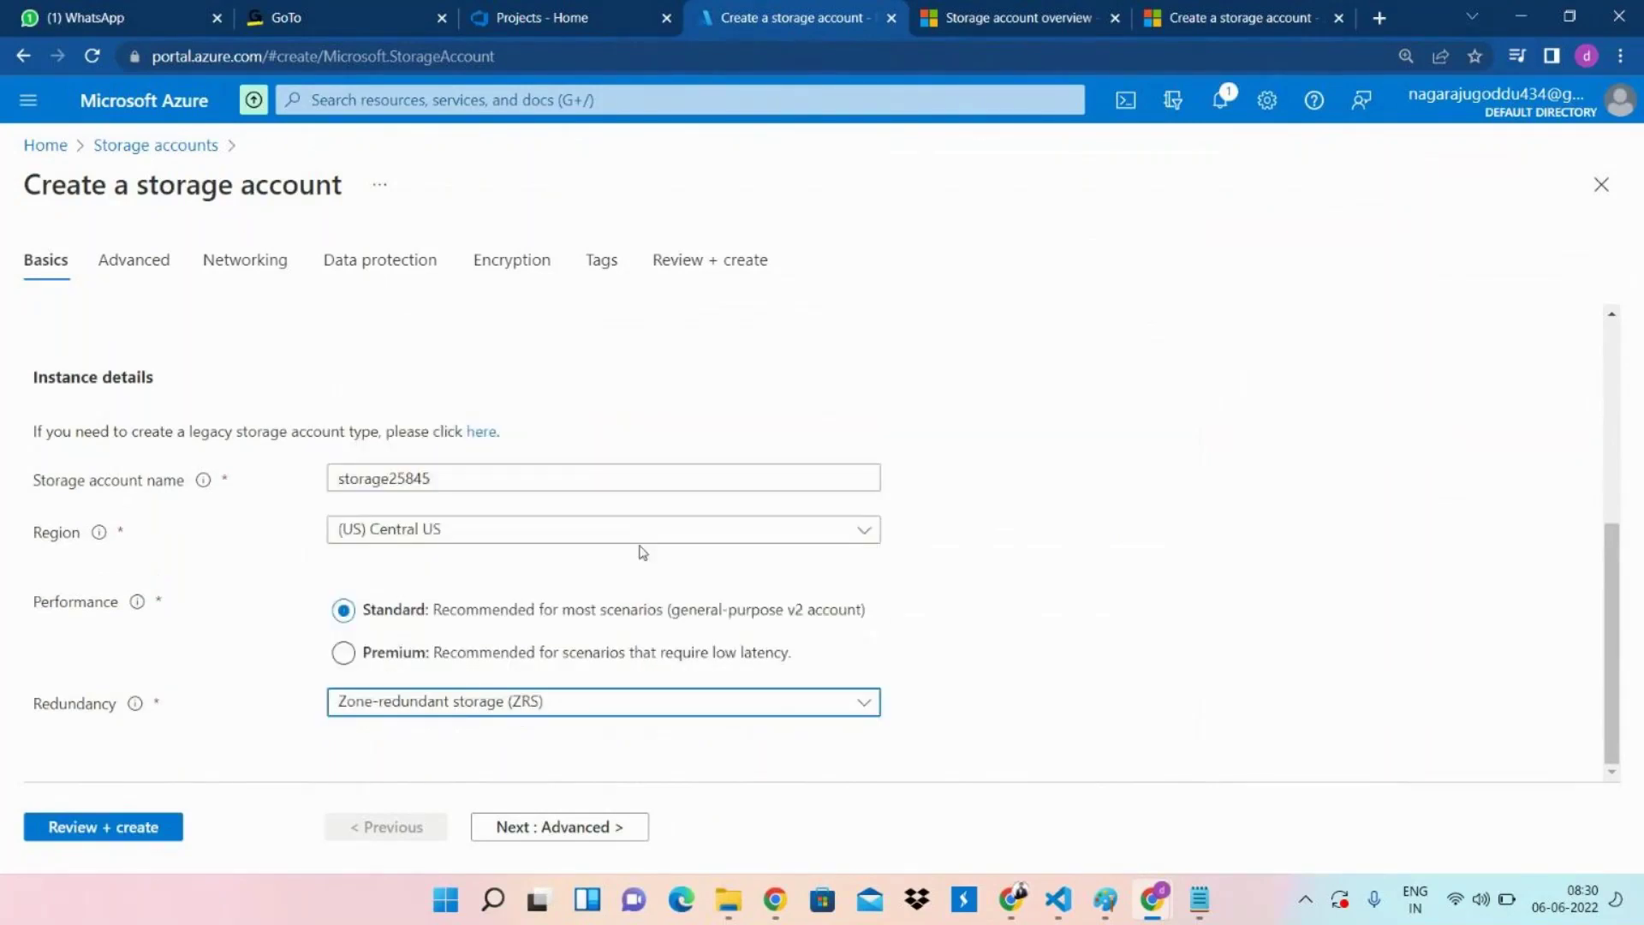
{"action": "left_click", "coordinate": [593, 704]}
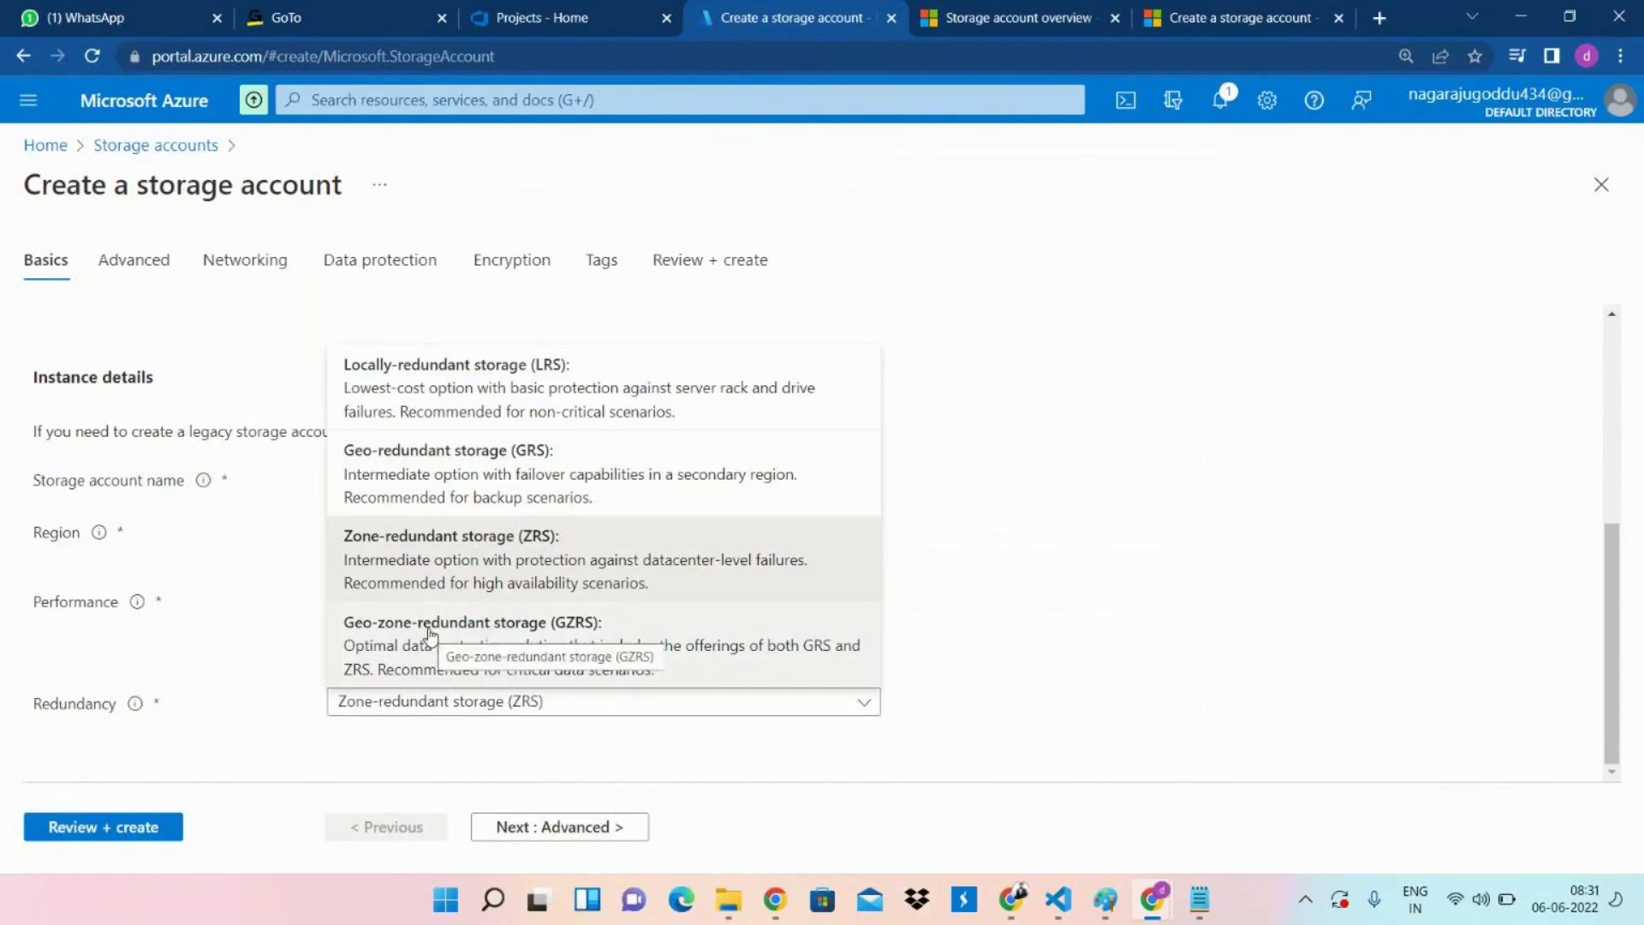
{"action": "left_click", "coordinate": [478, 391]}
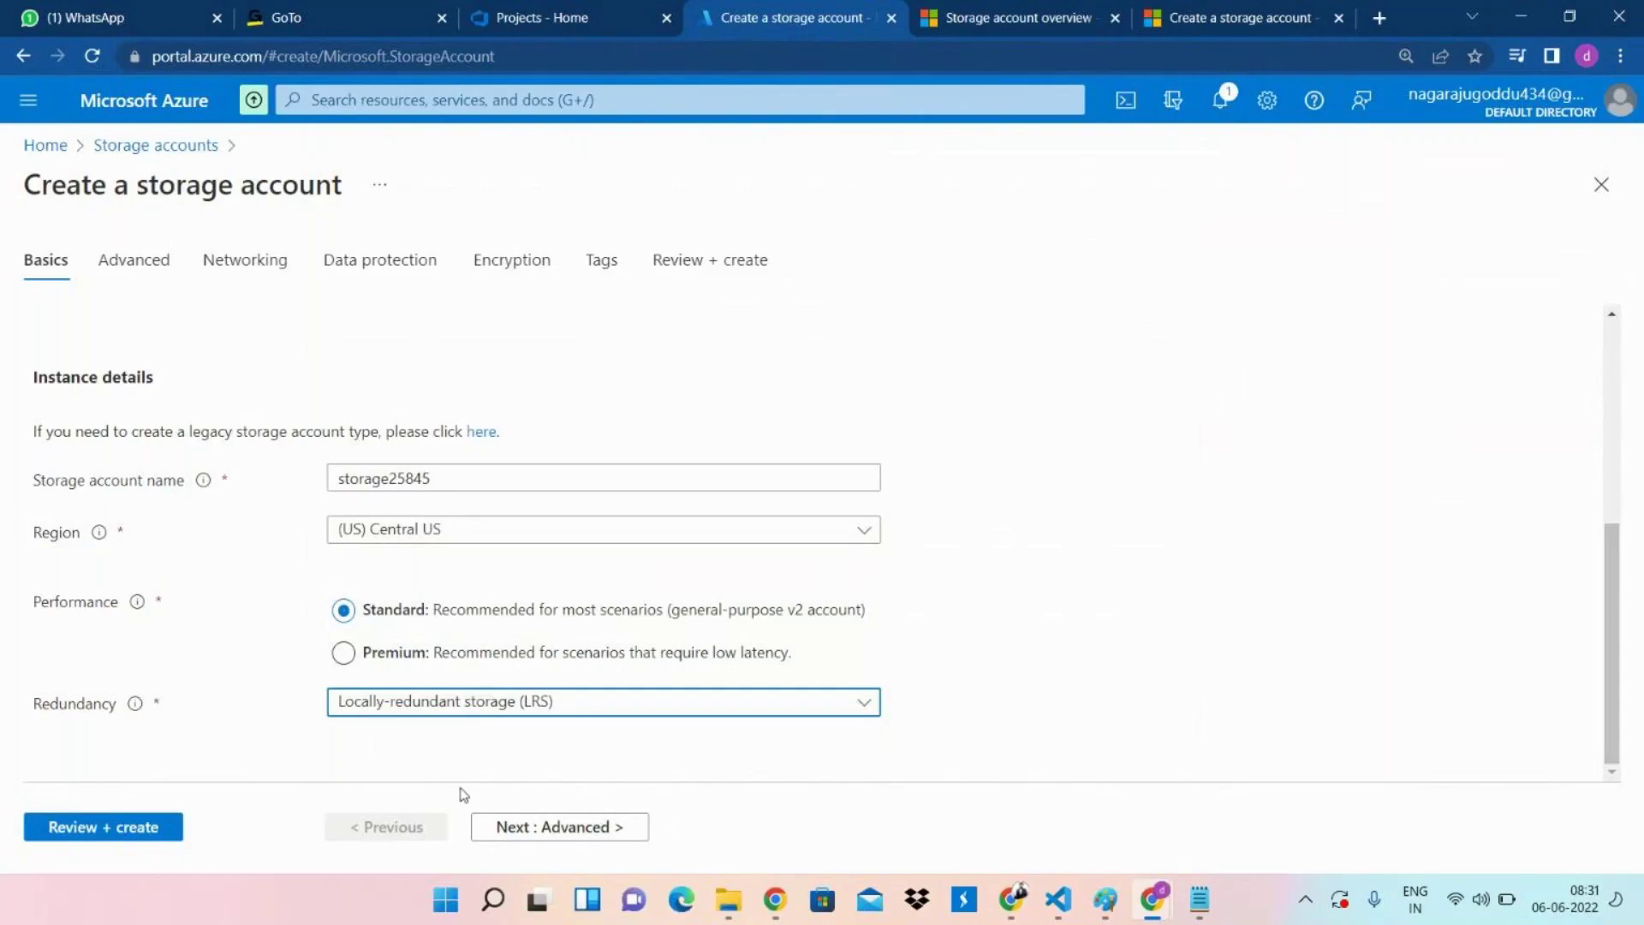
Continue from the Basics settings of the new storage account to its Advanced settings.
{"action": "left_click", "coordinate": [531, 846]}
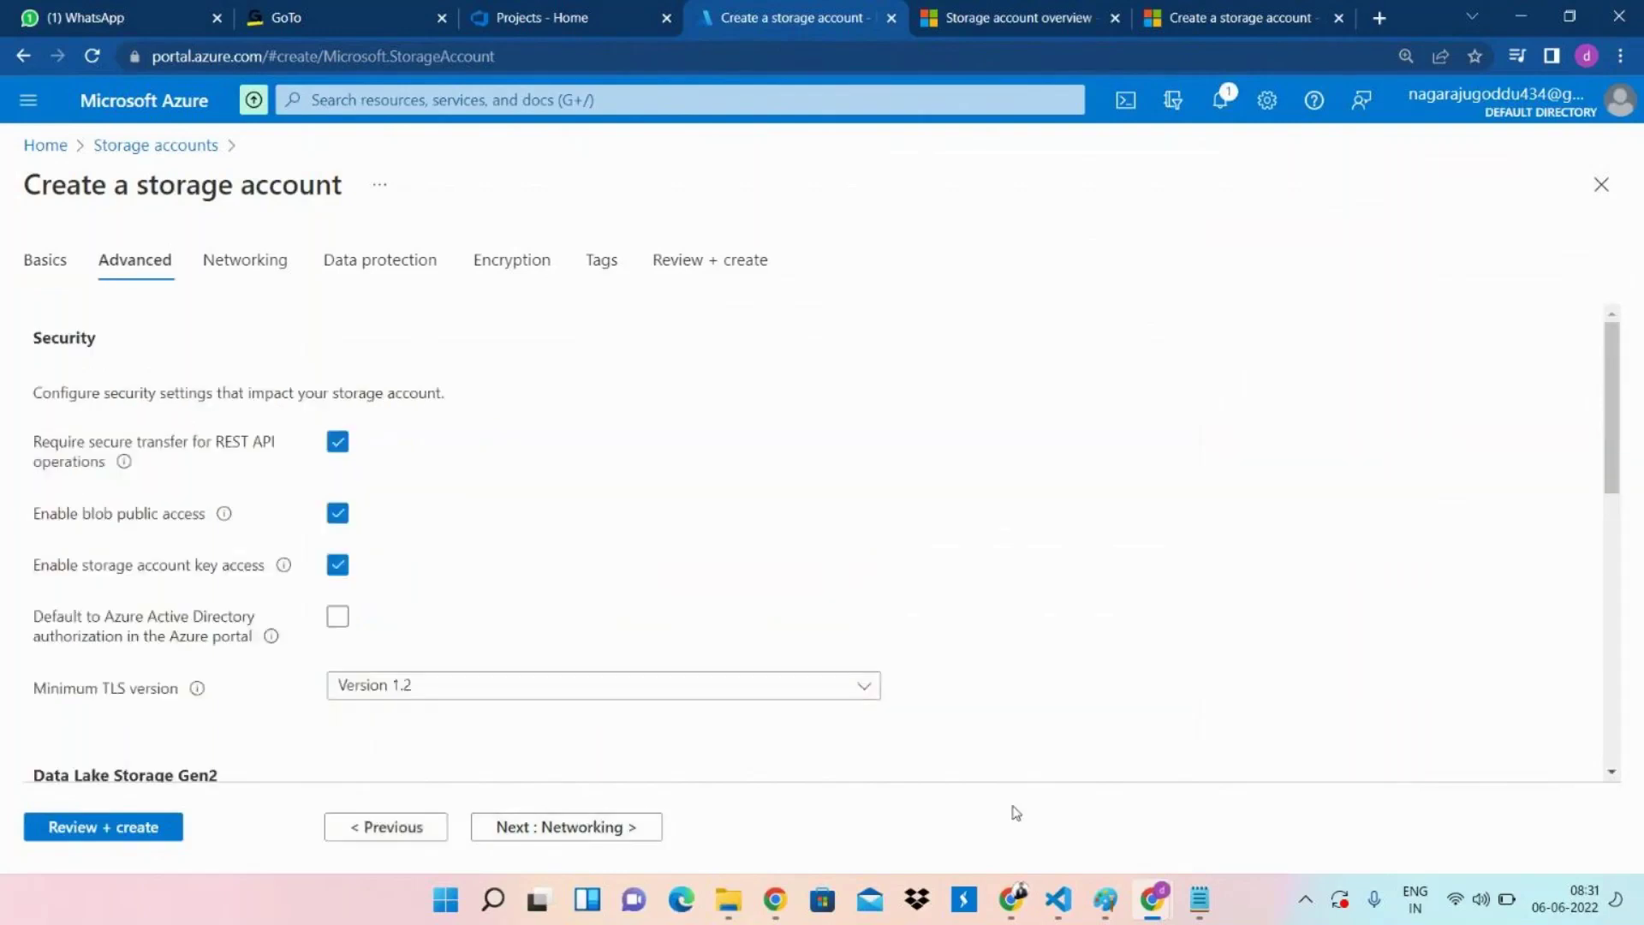
{"action": "left_click", "coordinate": [396, 10]}
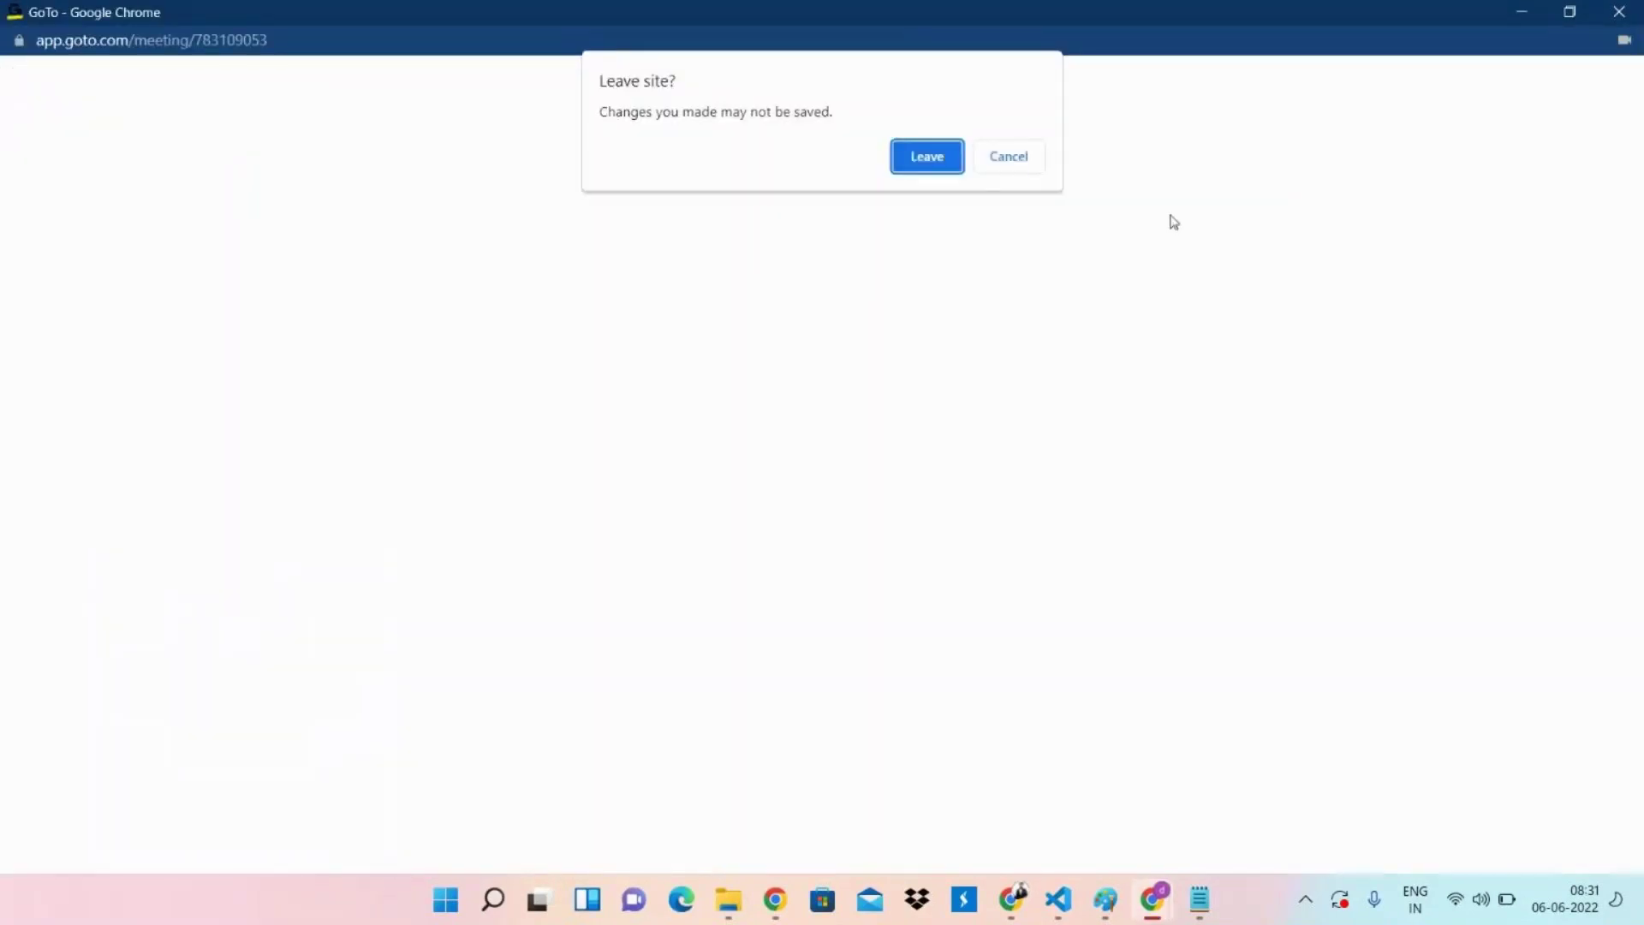
{"action": "left_click", "coordinate": [1021, 156]}
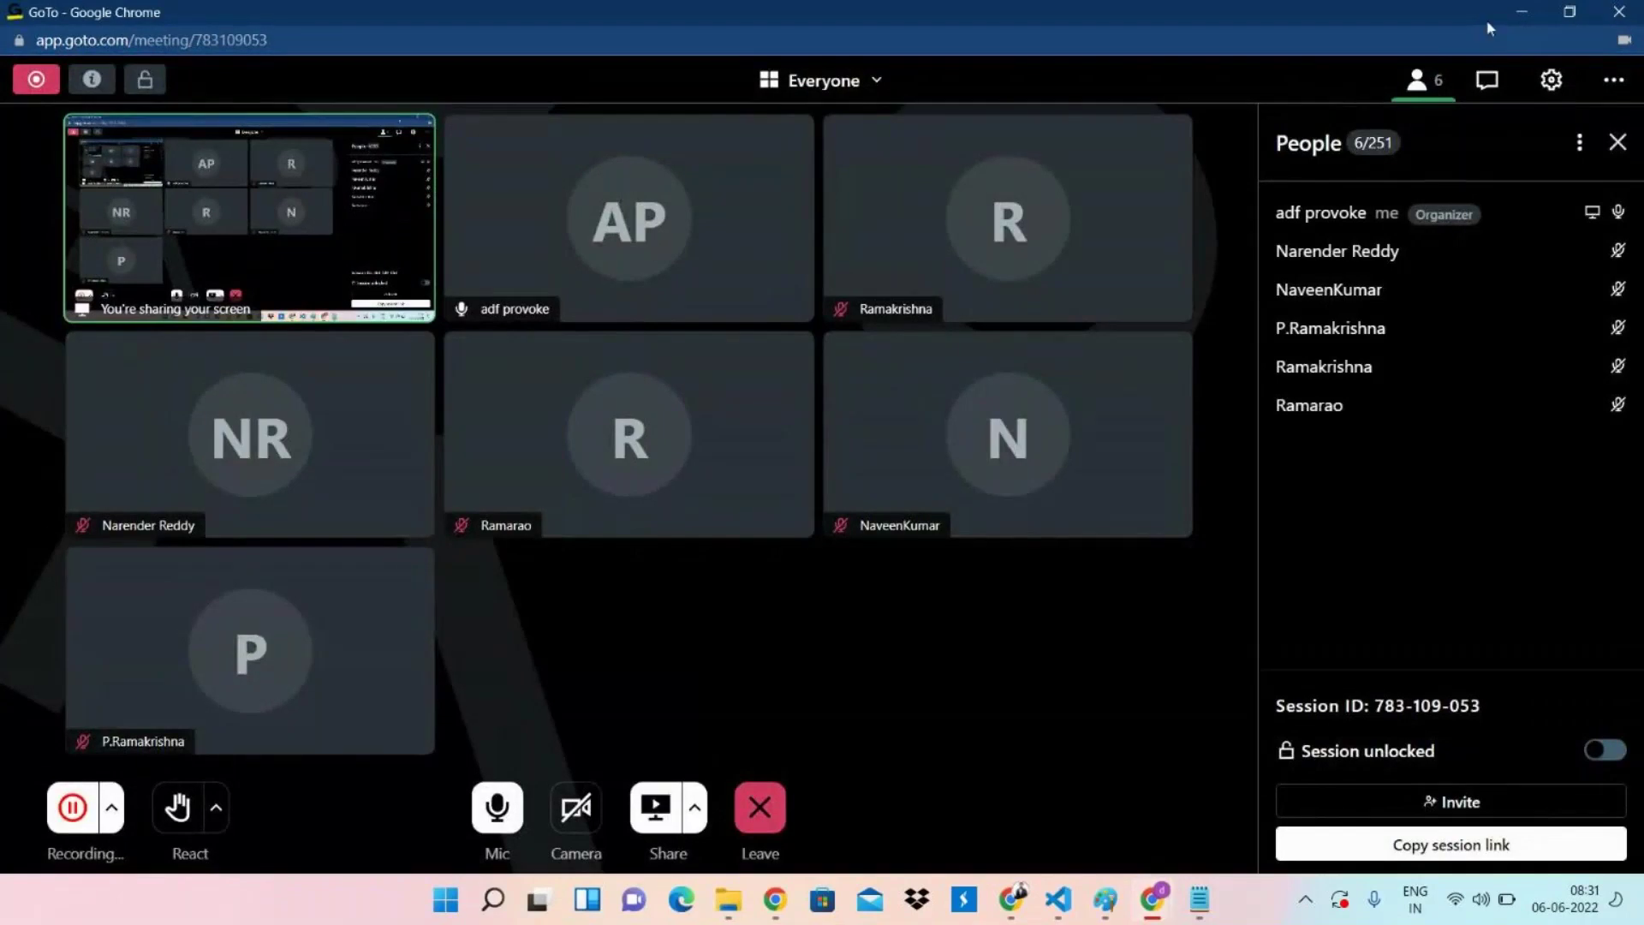
{"action": "left_click", "coordinate": [1546, 14]}
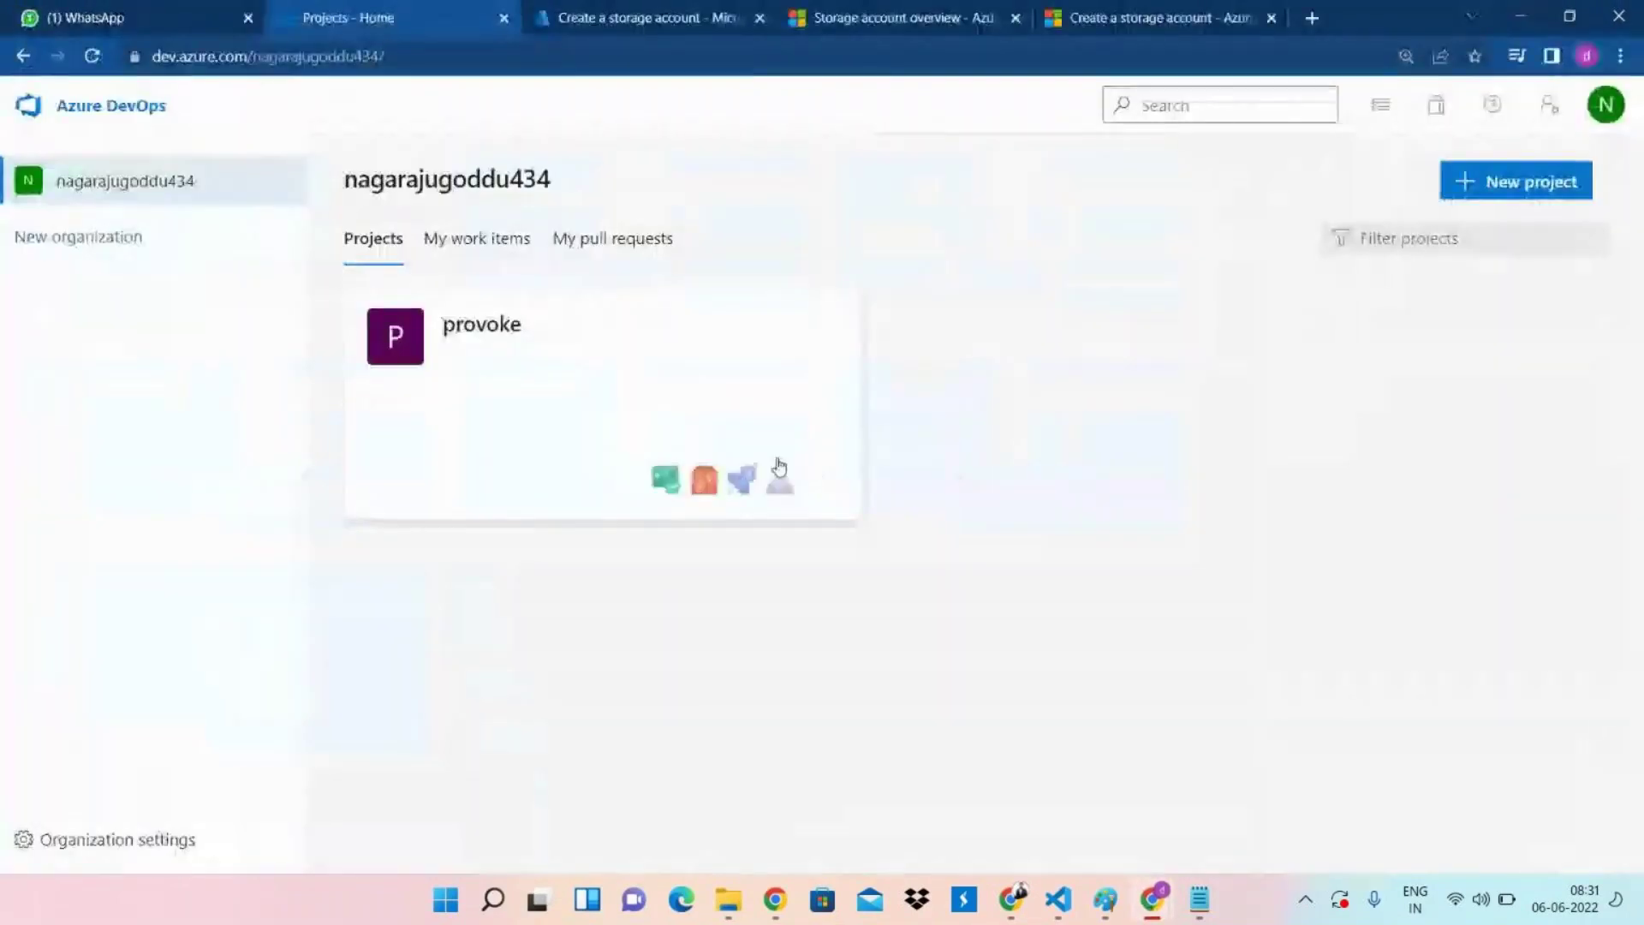
{"action": "left_click", "coordinate": [698, 15]}
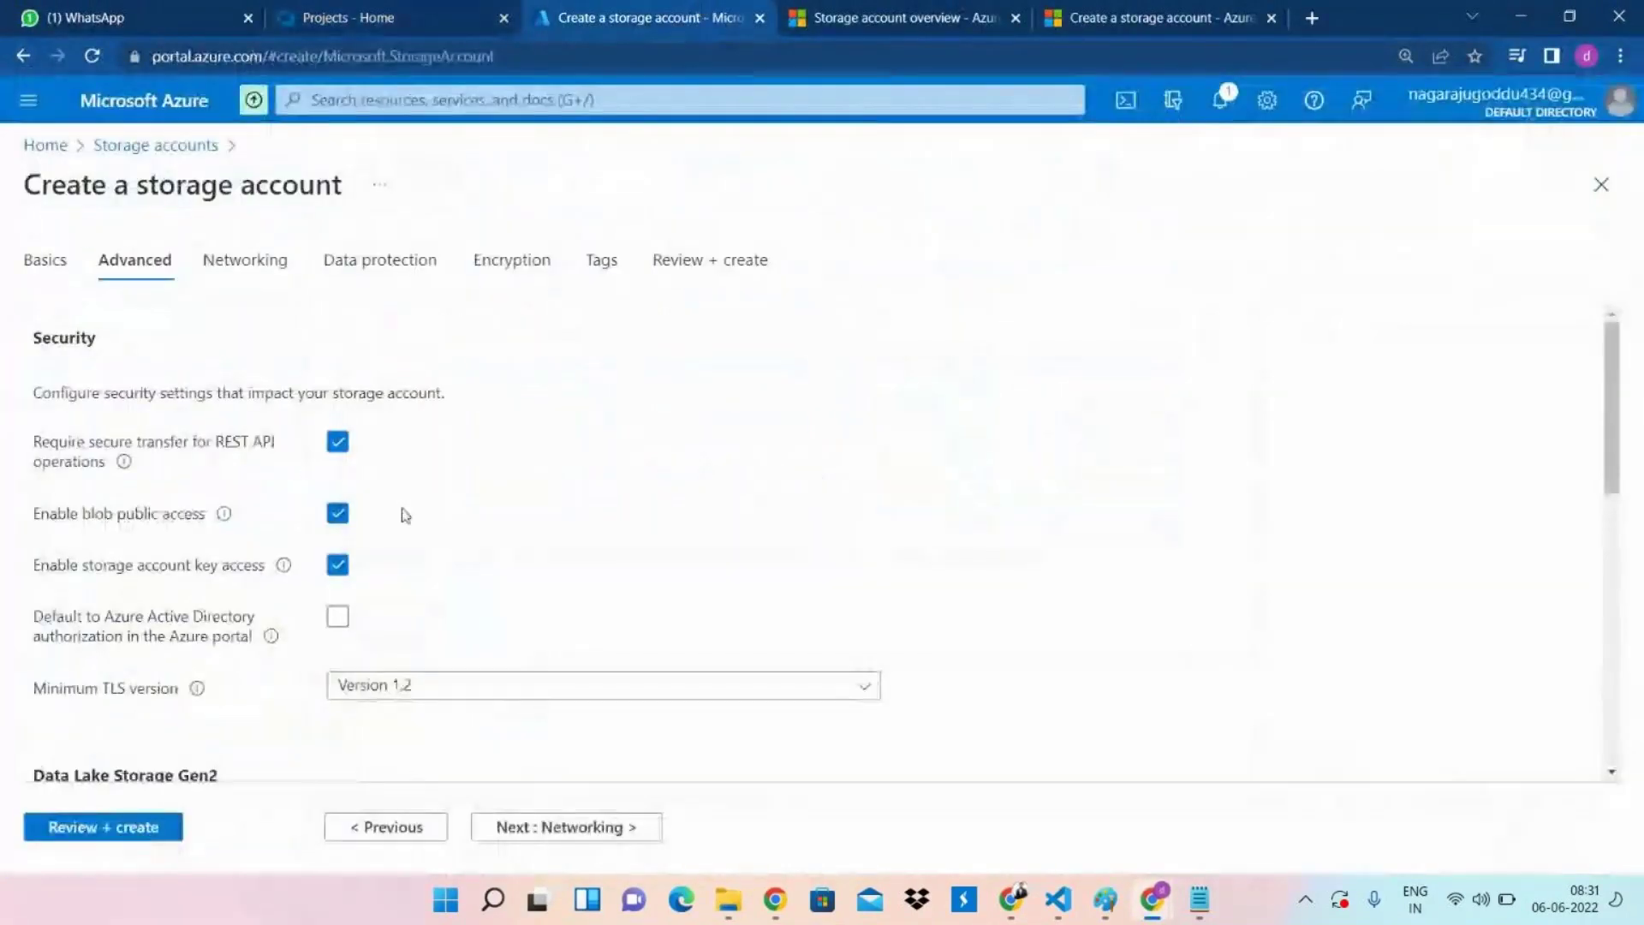
Review the explanations of secure transfer for REST API operations, blob public access and storage account key access in the security settings.
{"action": "left_click_drag", "start_coordinate": [1620, 435], "coordinate": [1619, 426]}
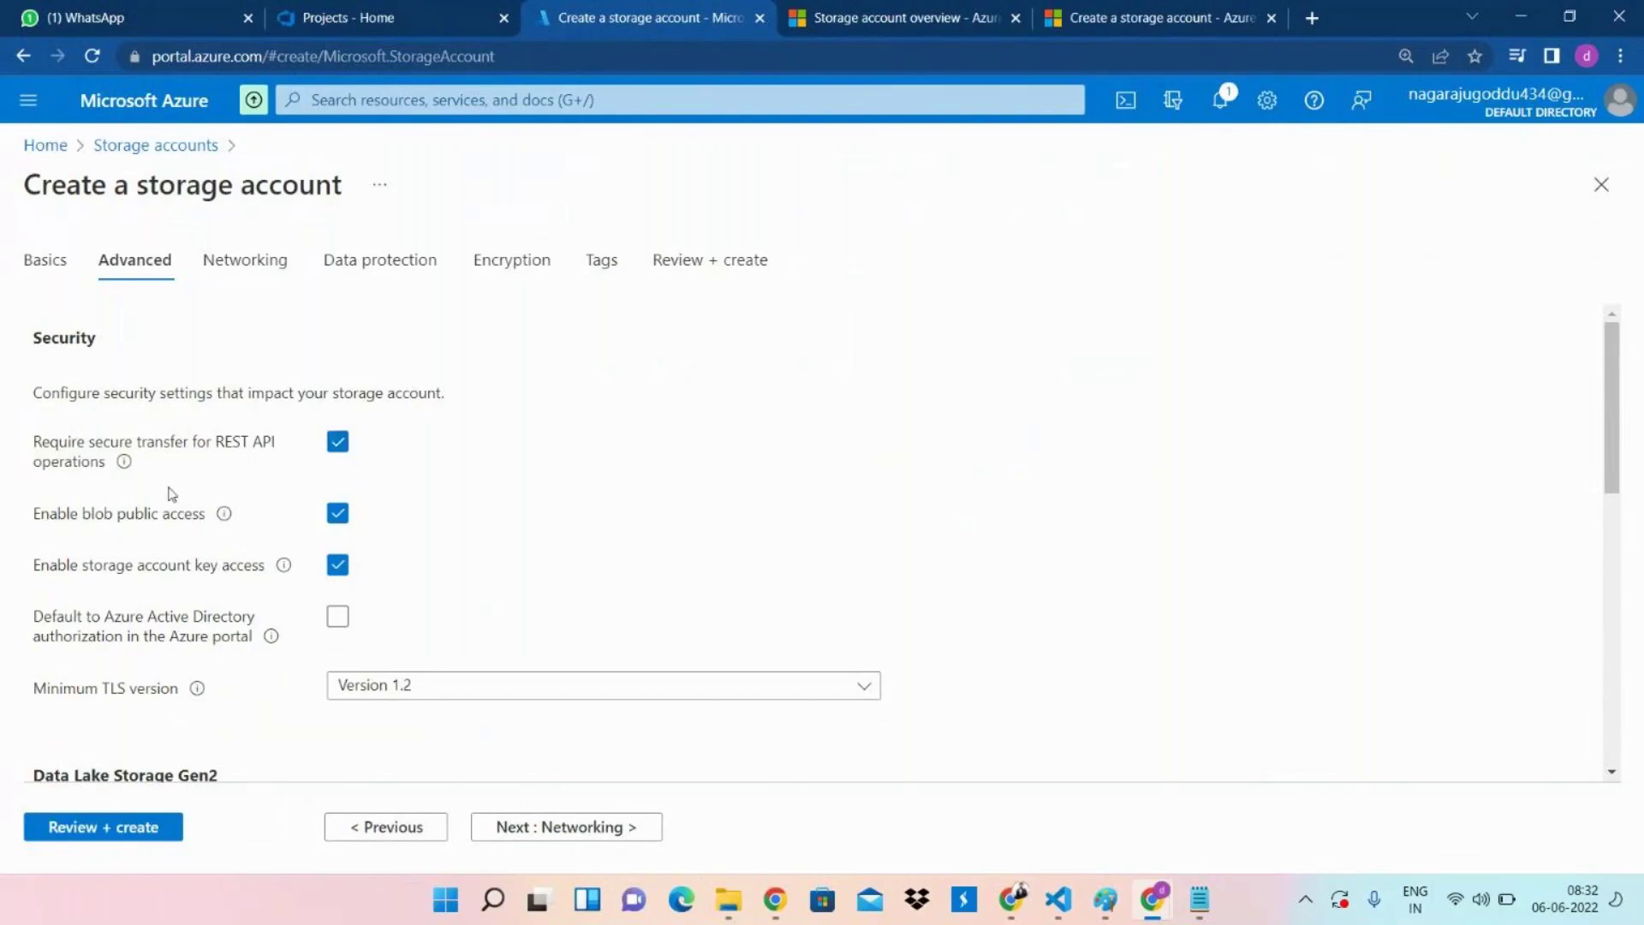
{"action": "mouse_move", "coordinate": [124, 463]}
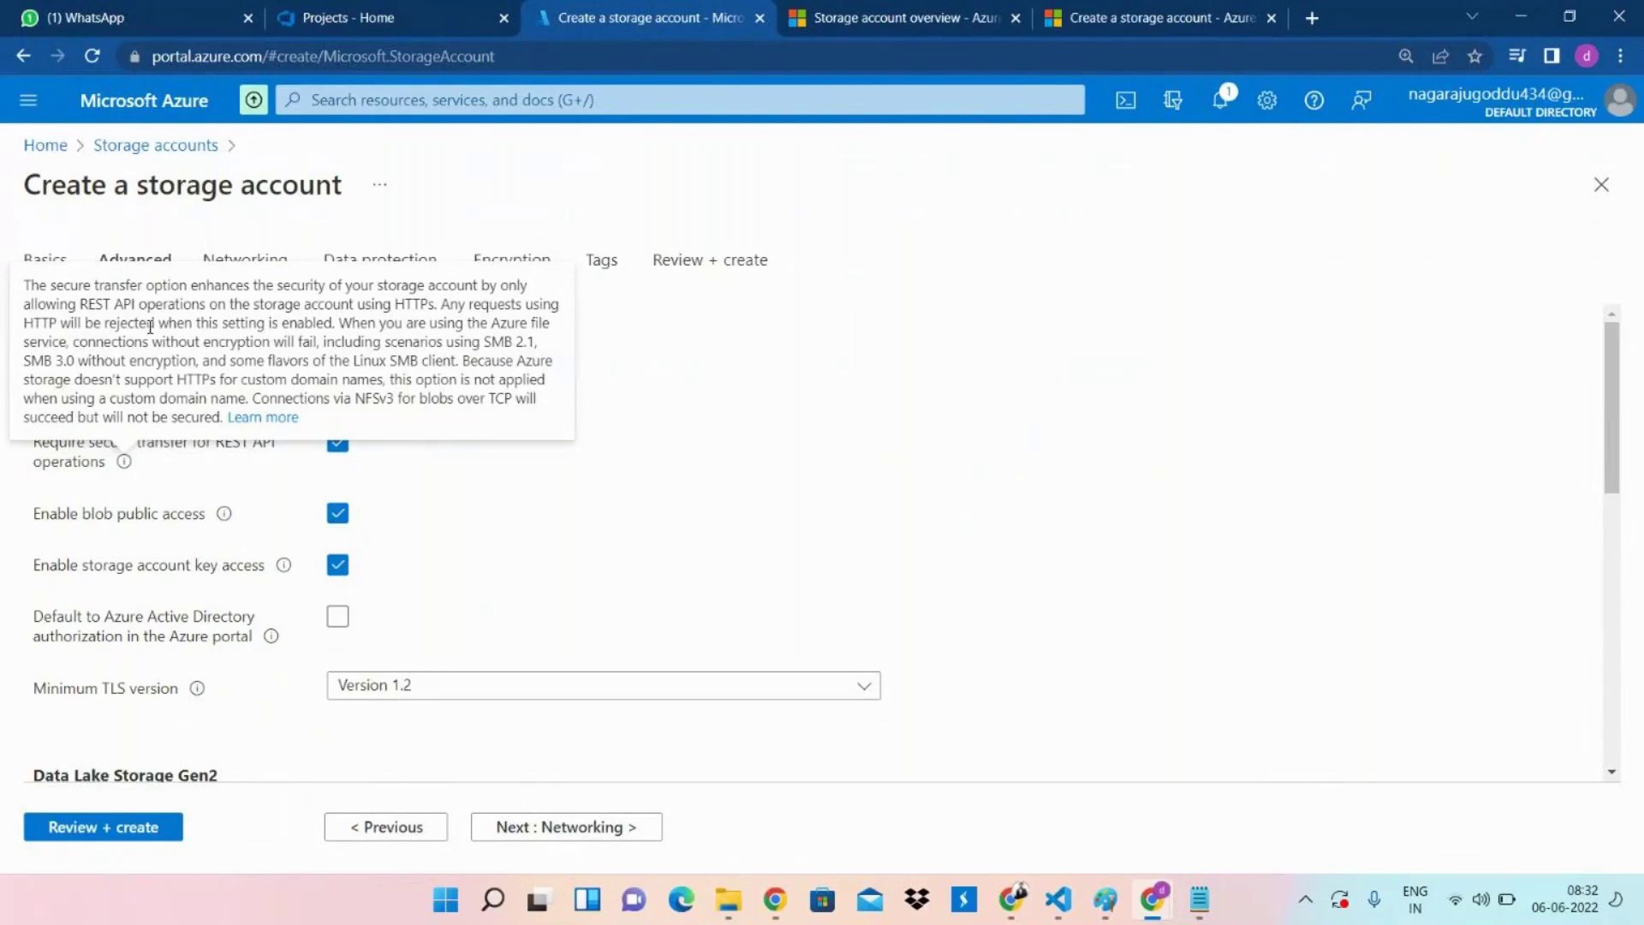
{"action": "left_click", "coordinate": [339, 445]}
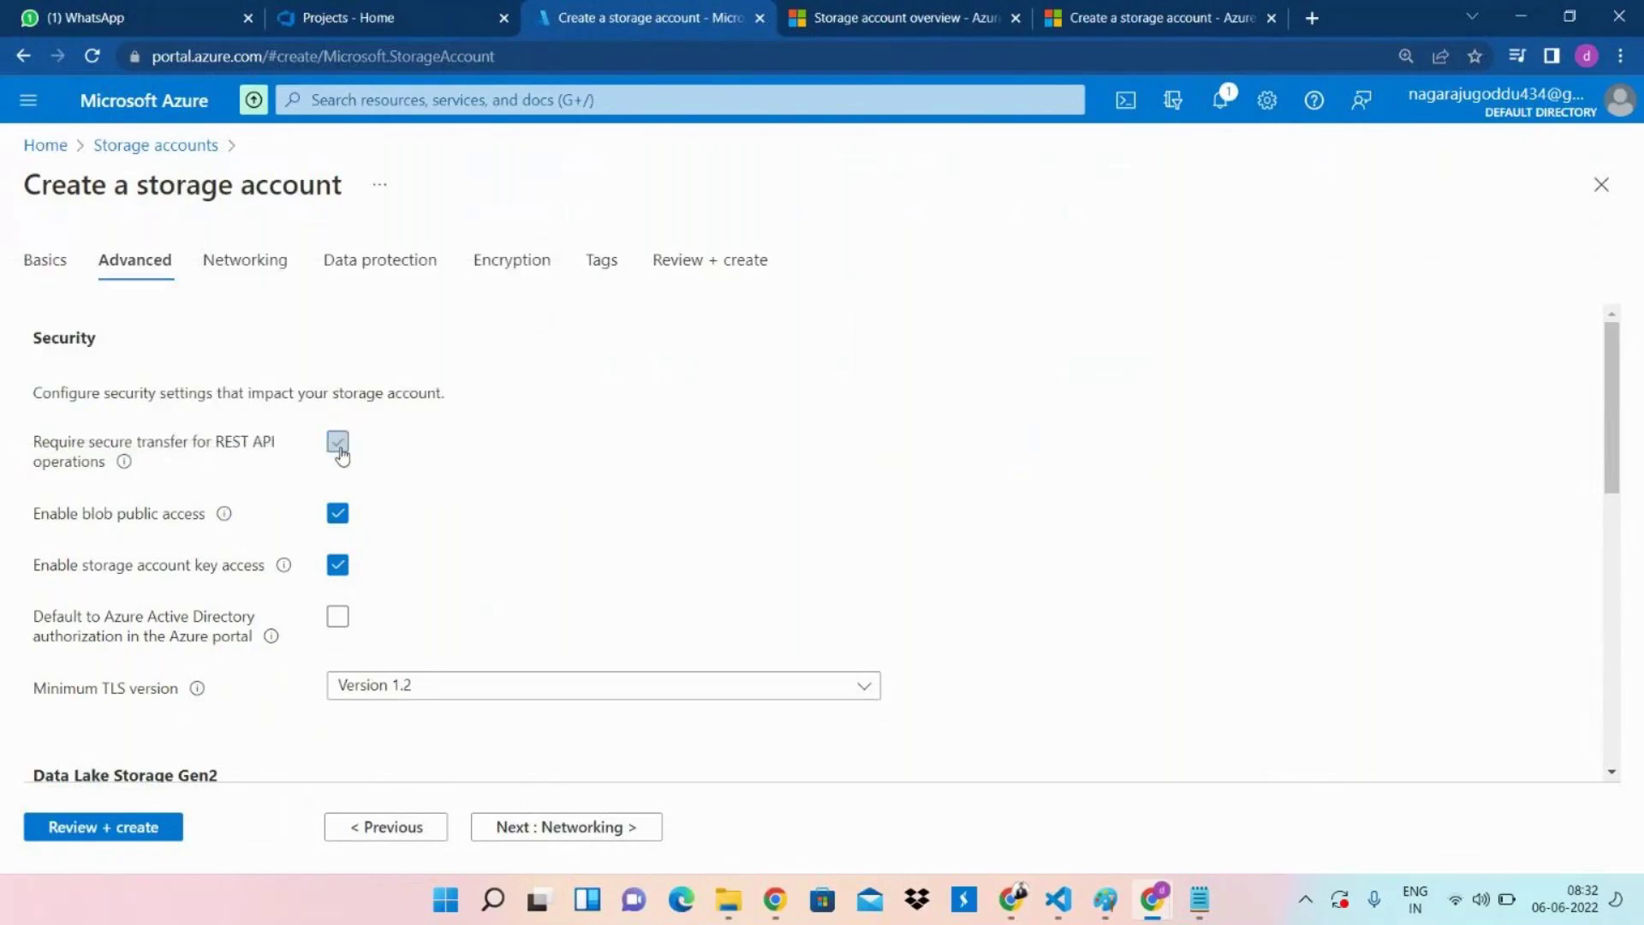
{"action": "left_click", "coordinate": [340, 447]}
{"action": "mouse_move", "coordinate": [125, 461]}
{"action": "mouse_move", "coordinate": [225, 514]}
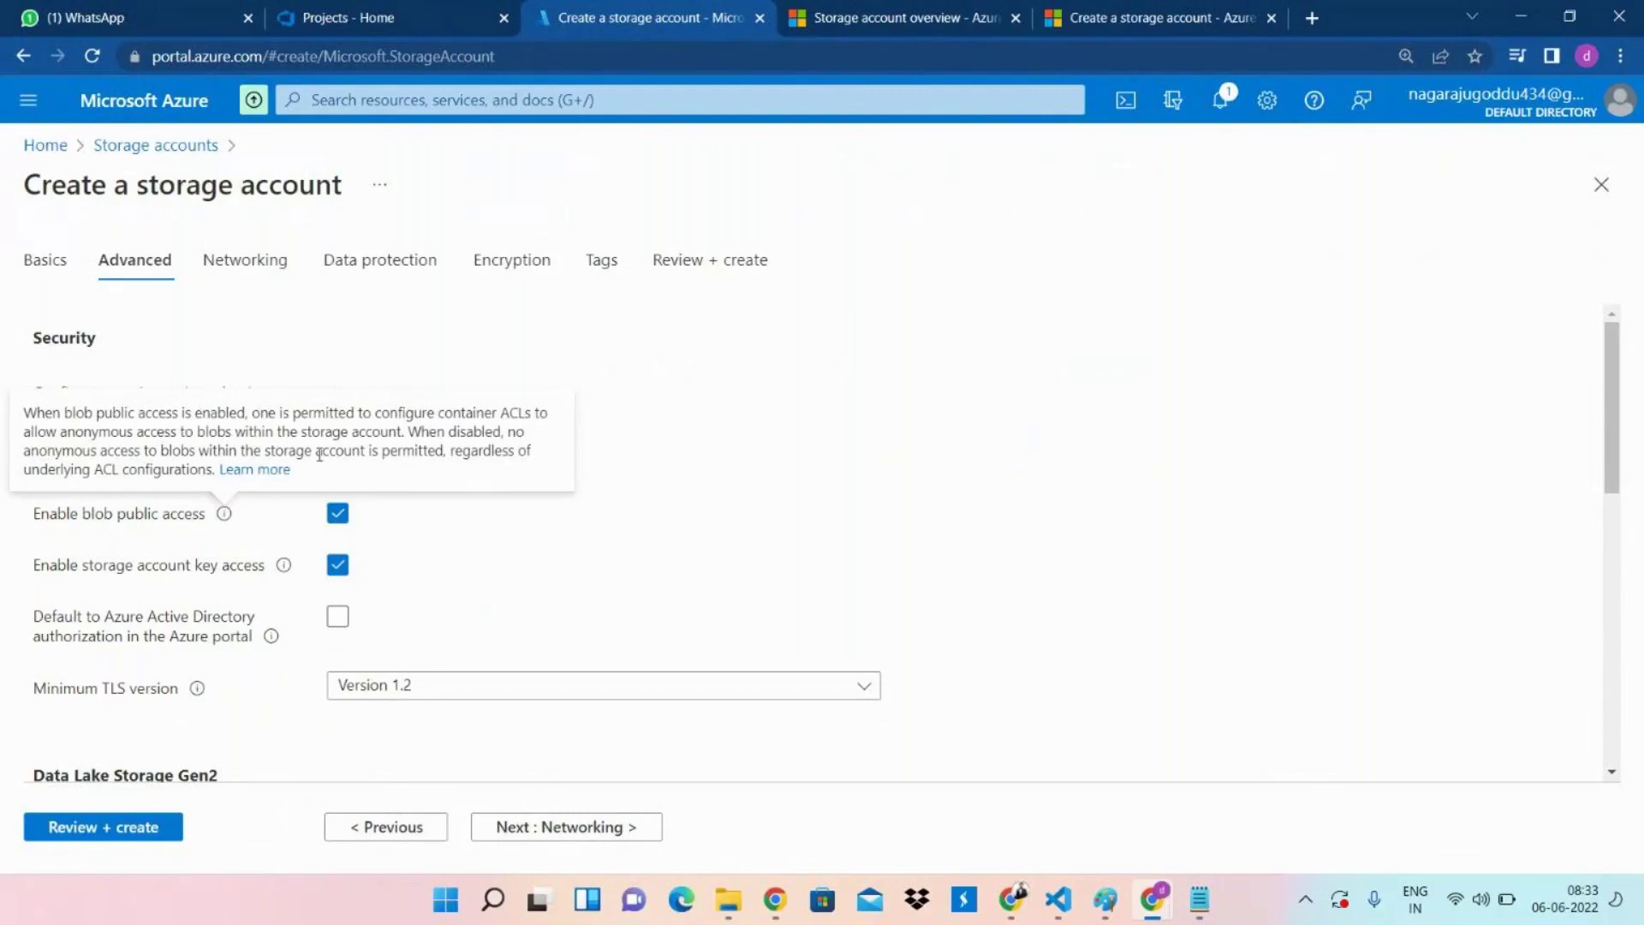
{"action": "mouse_move", "coordinate": [282, 568]}
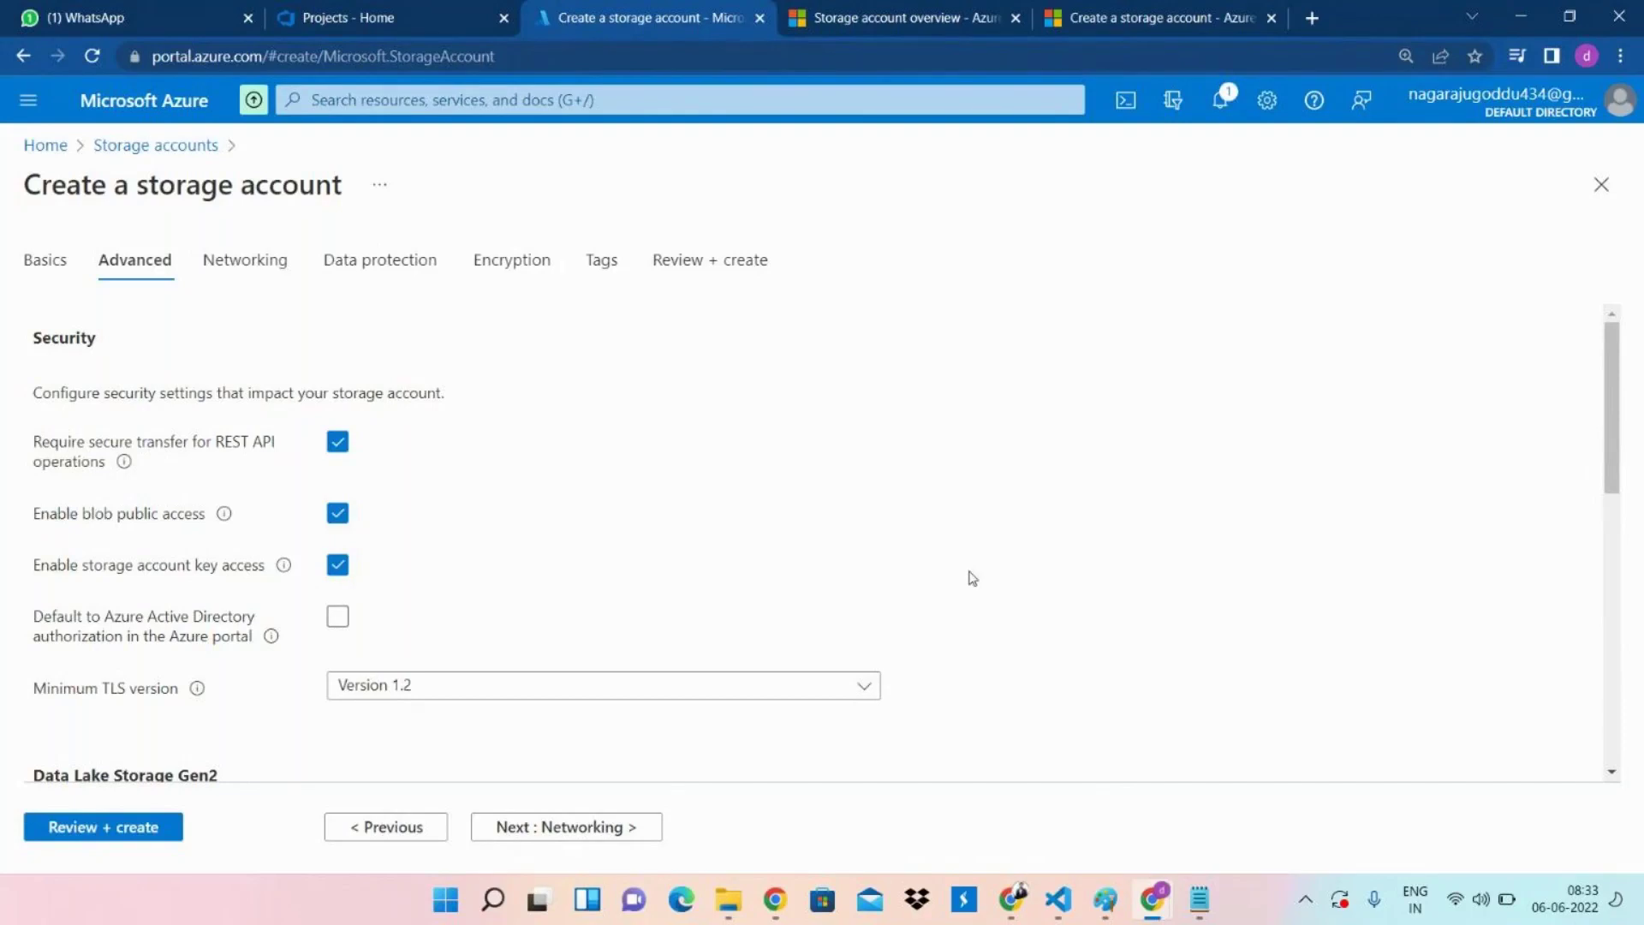
Try enabling the hierarchical namespace for Data Lake Storage Gen2, then turn it off again.
{"action": "left_click_drag", "start_coordinate": [1619, 430], "coordinate": [1631, 520]}
{"action": "scroll", "coordinate": [1631, 520], "scroll_direction": "down", "scroll_amount": 2}
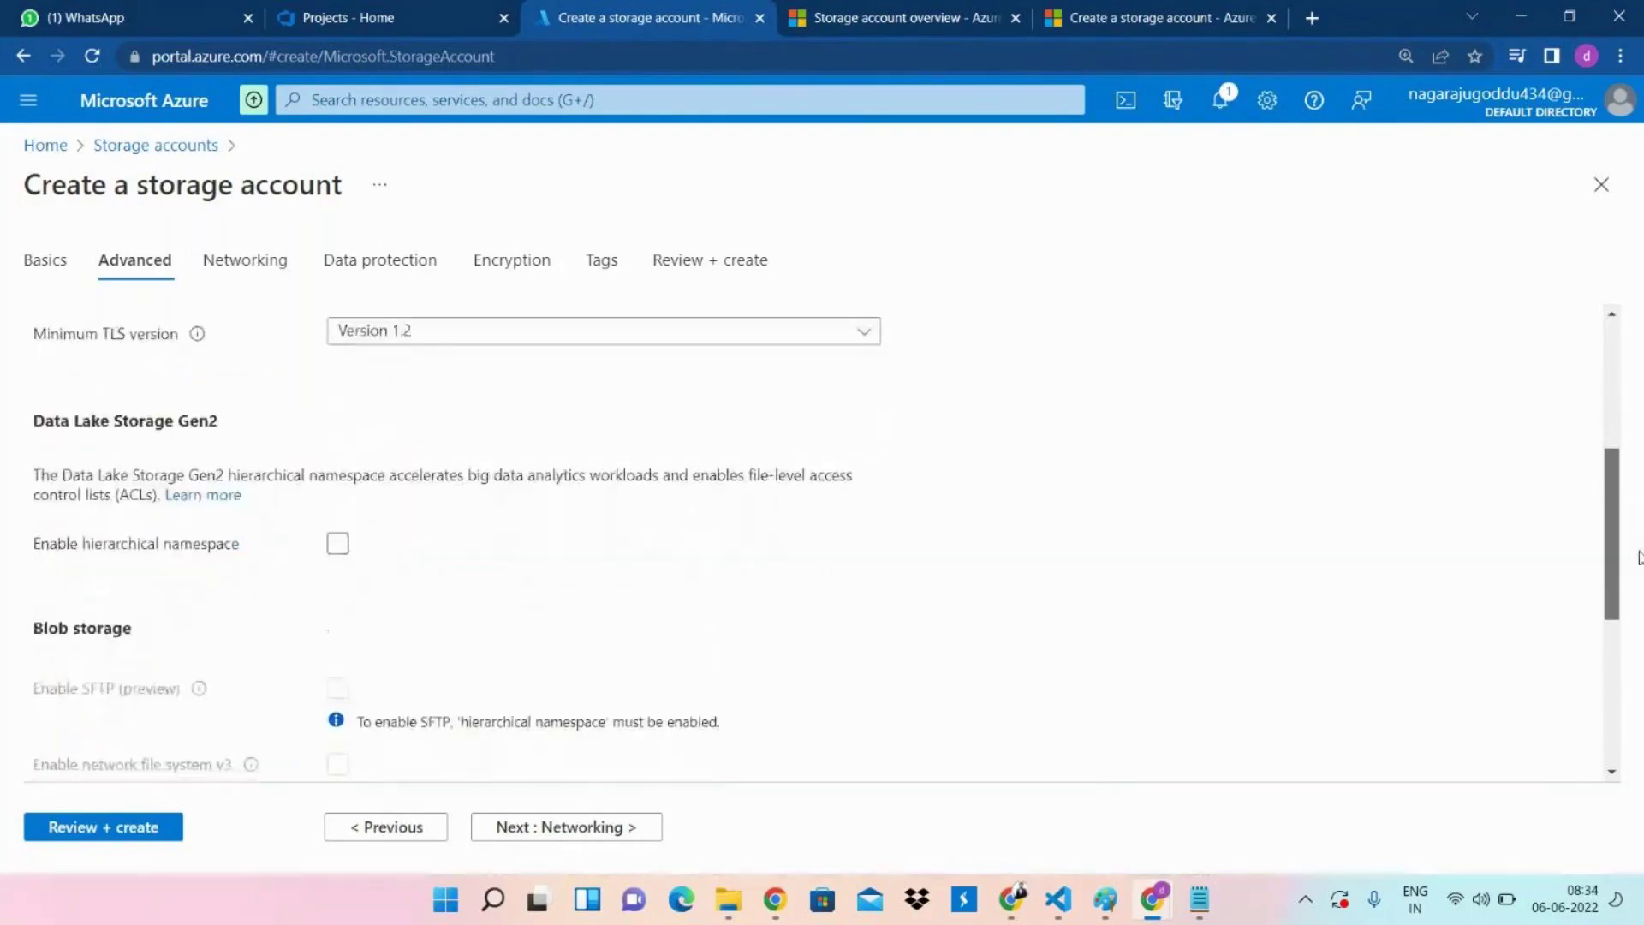
{"action": "left_click", "coordinate": [340, 519]}
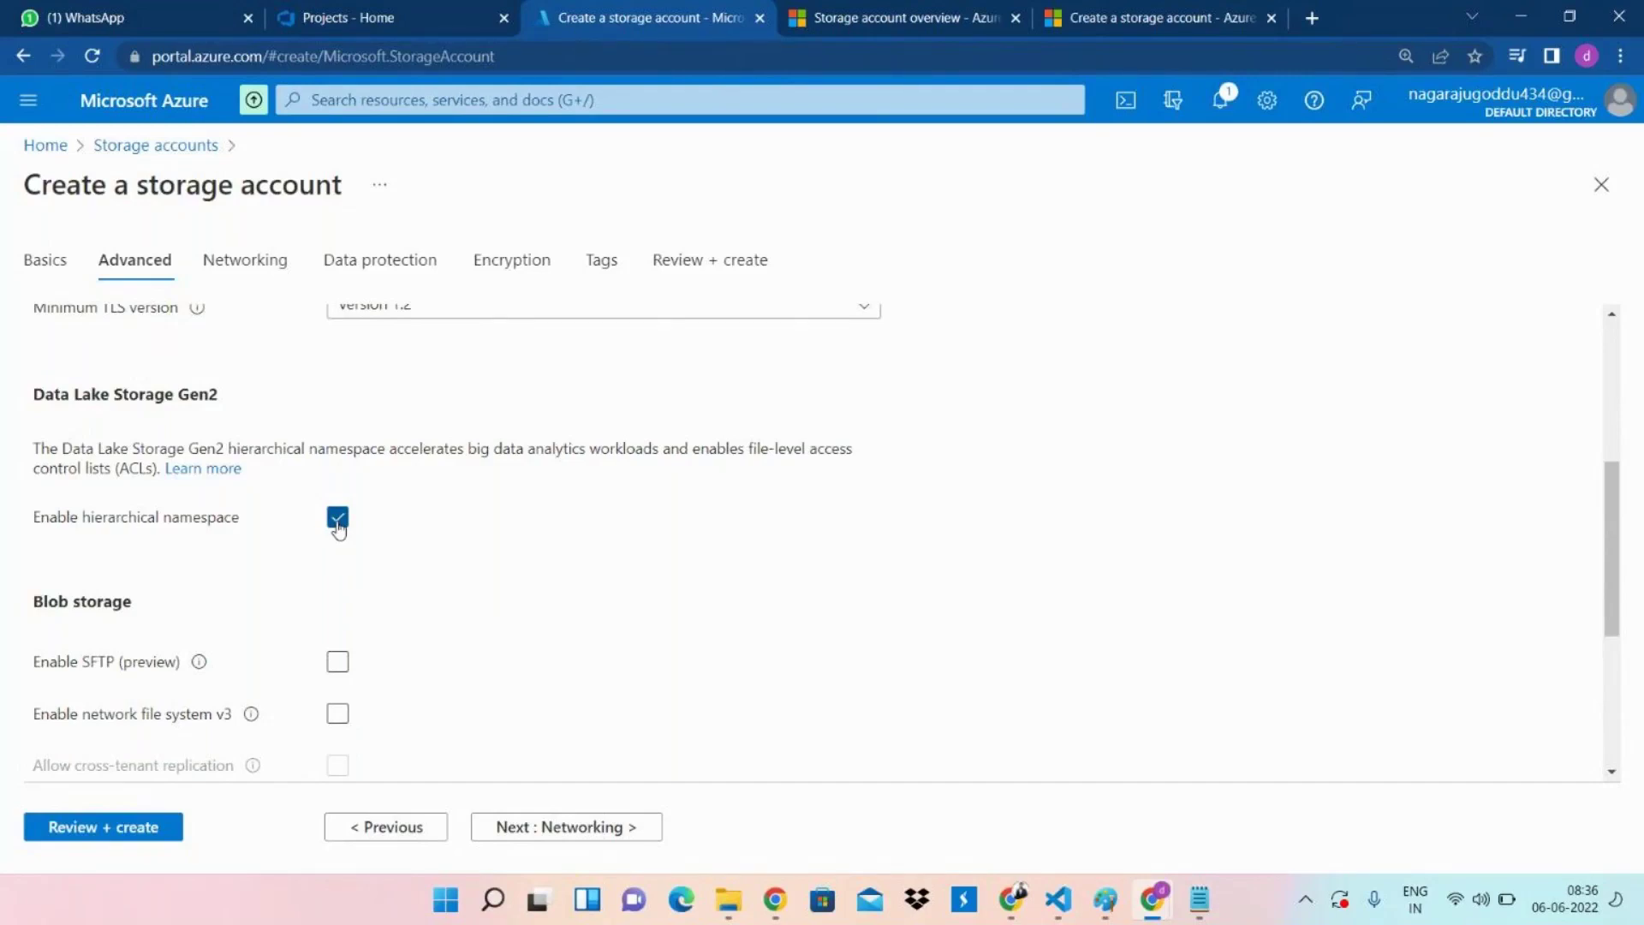
{"action": "left_click", "coordinate": [338, 524]}
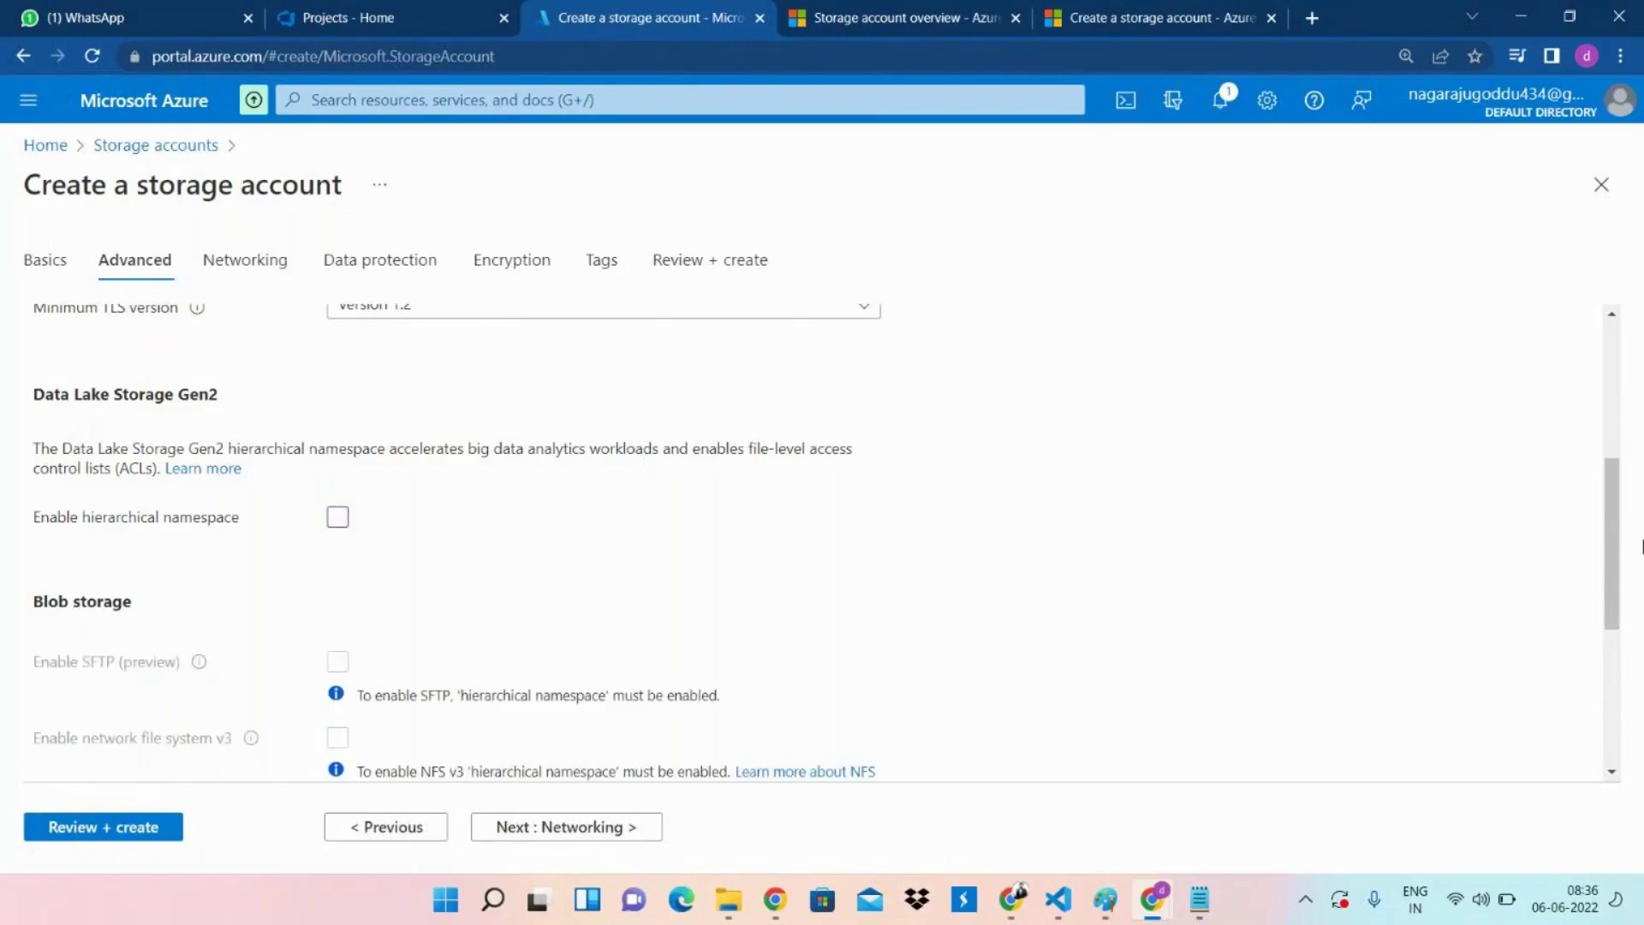
Try enabling large file shares for Azure Files, then turn the option off again.
{"action": "left_click_drag", "start_coordinate": [1618, 557], "coordinate": [1634, 632]}
{"action": "left_click", "coordinate": [1273, 533]}
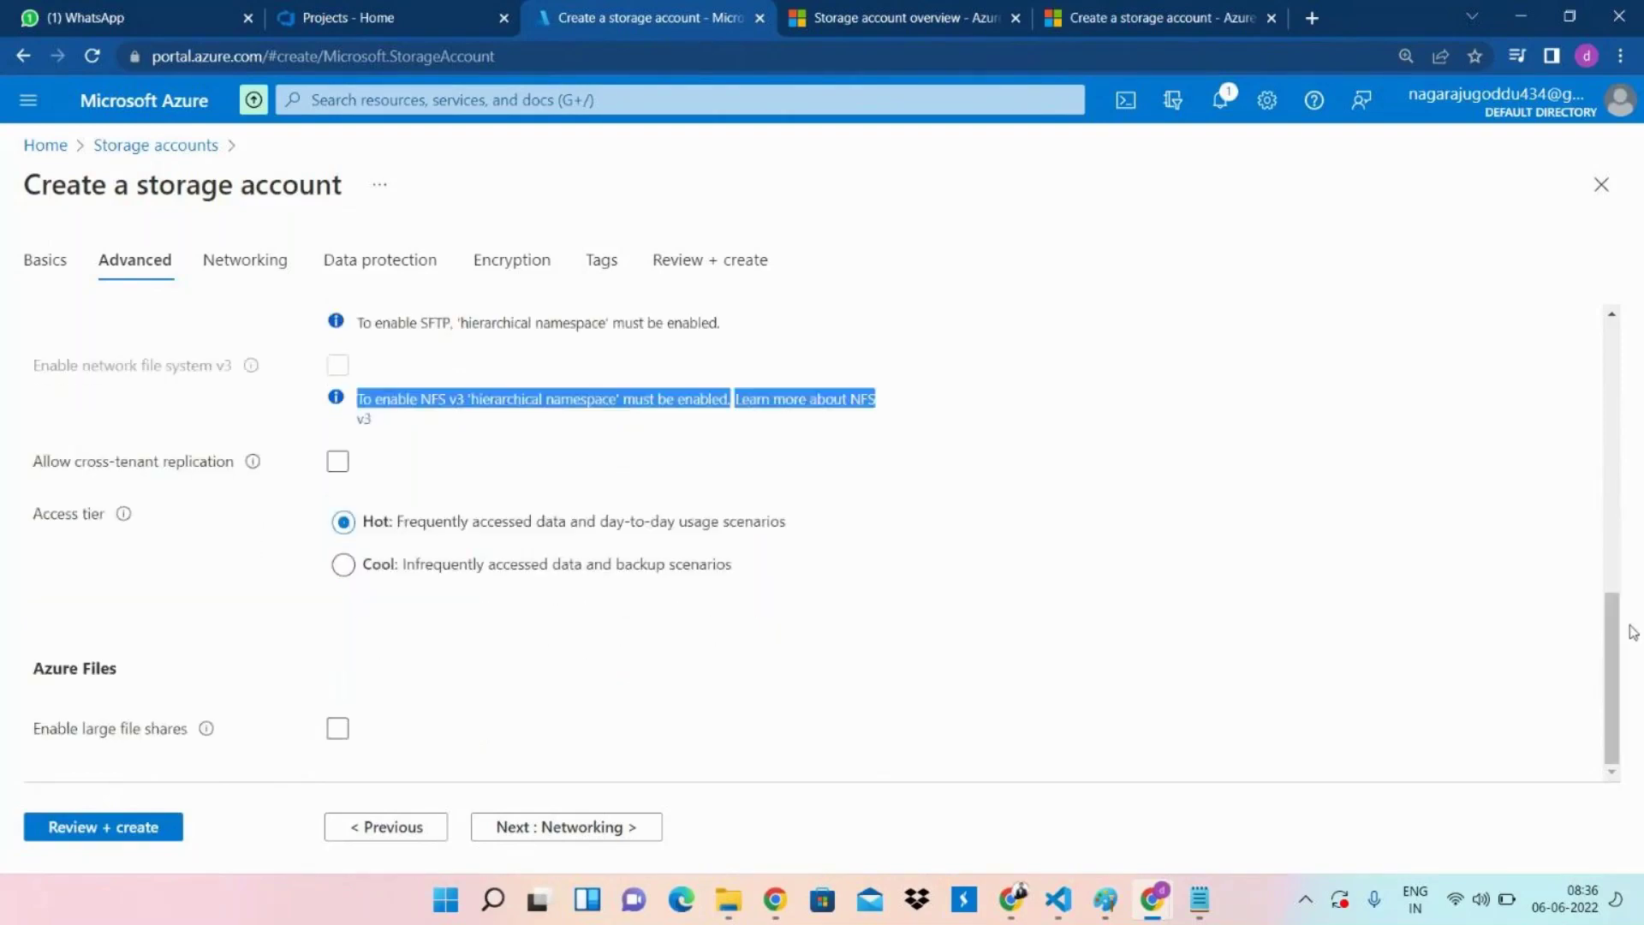
{"action": "left_click", "coordinate": [348, 729]}
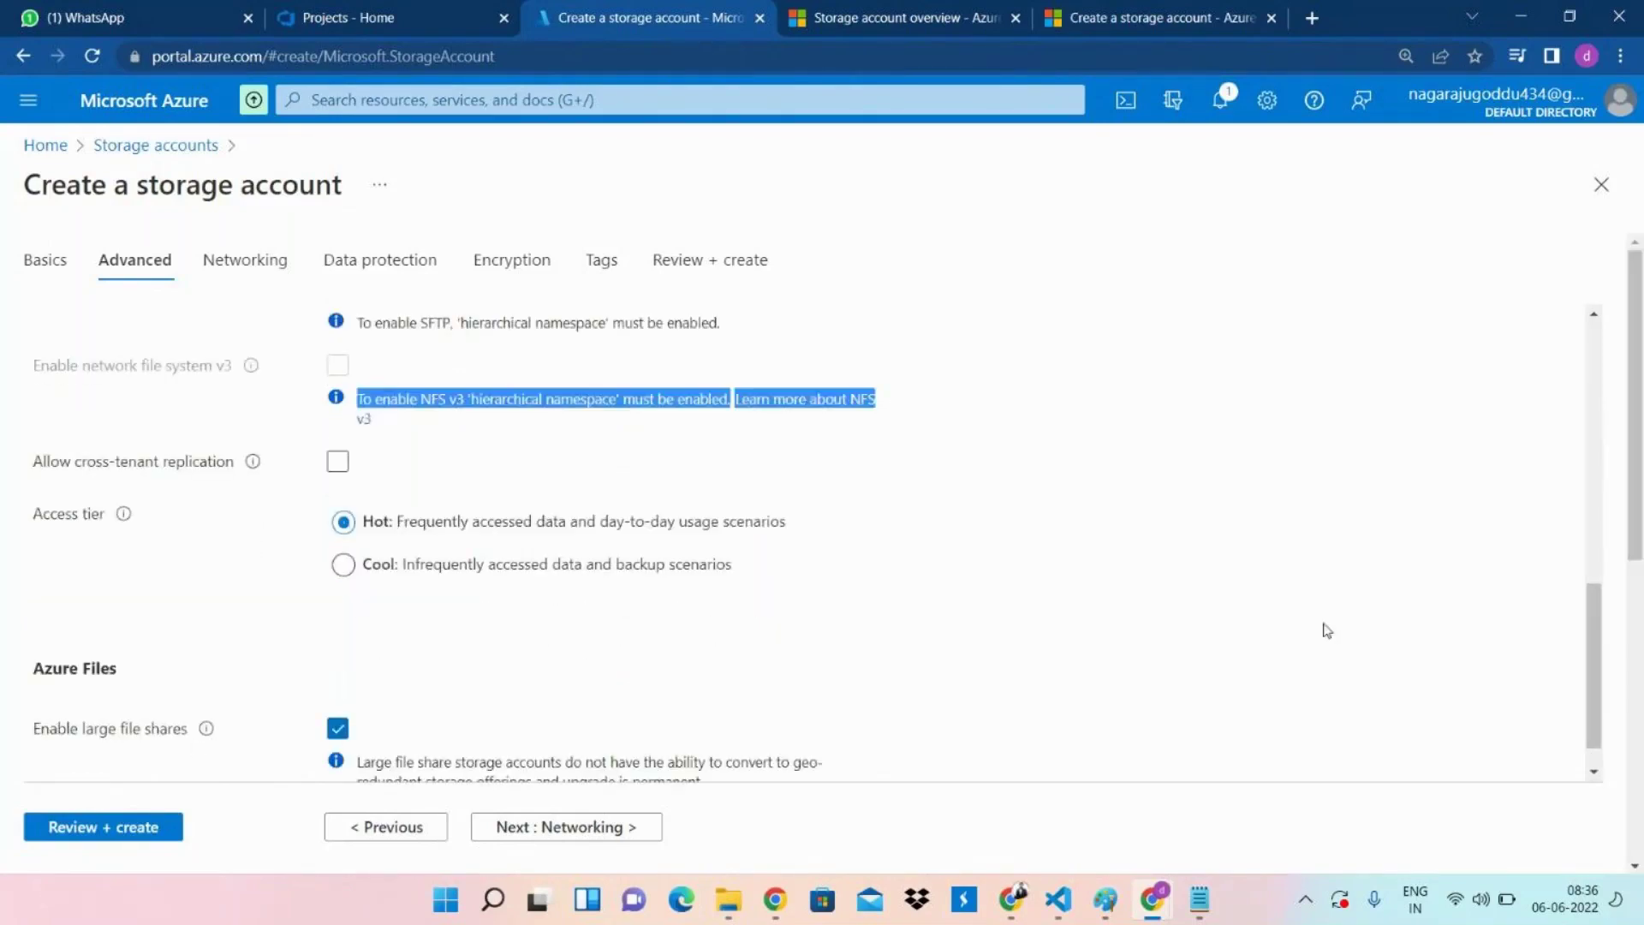
{"action": "left_click_drag", "start_coordinate": [1589, 614], "coordinate": [1593, 672]}
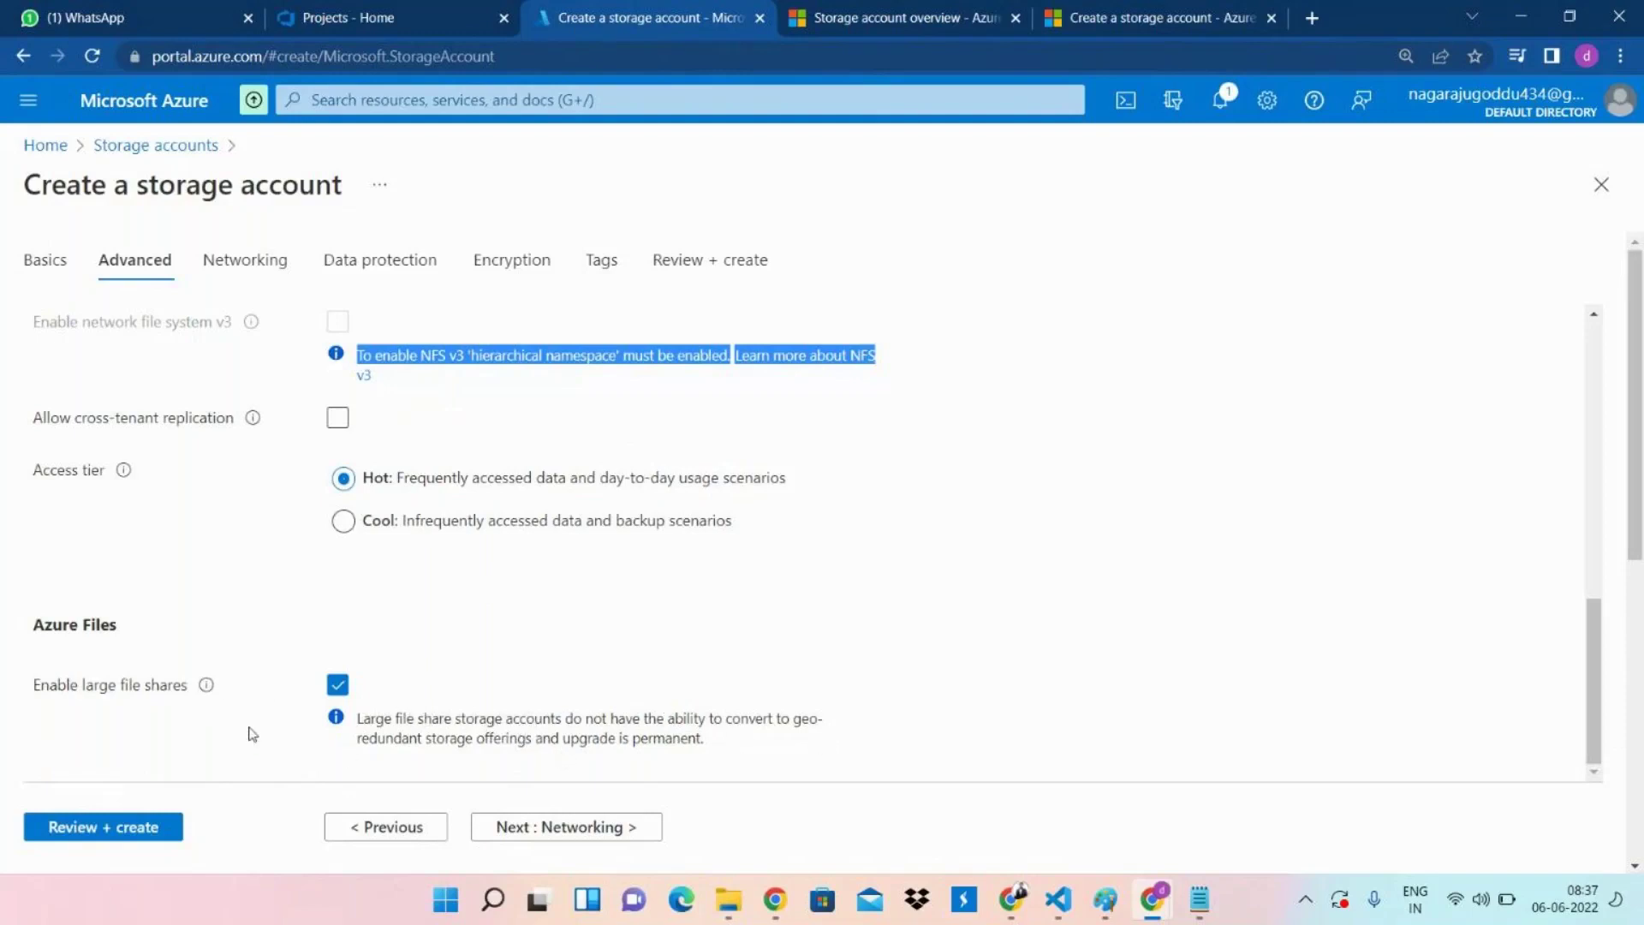
{"action": "left_click", "coordinate": [209, 690]}
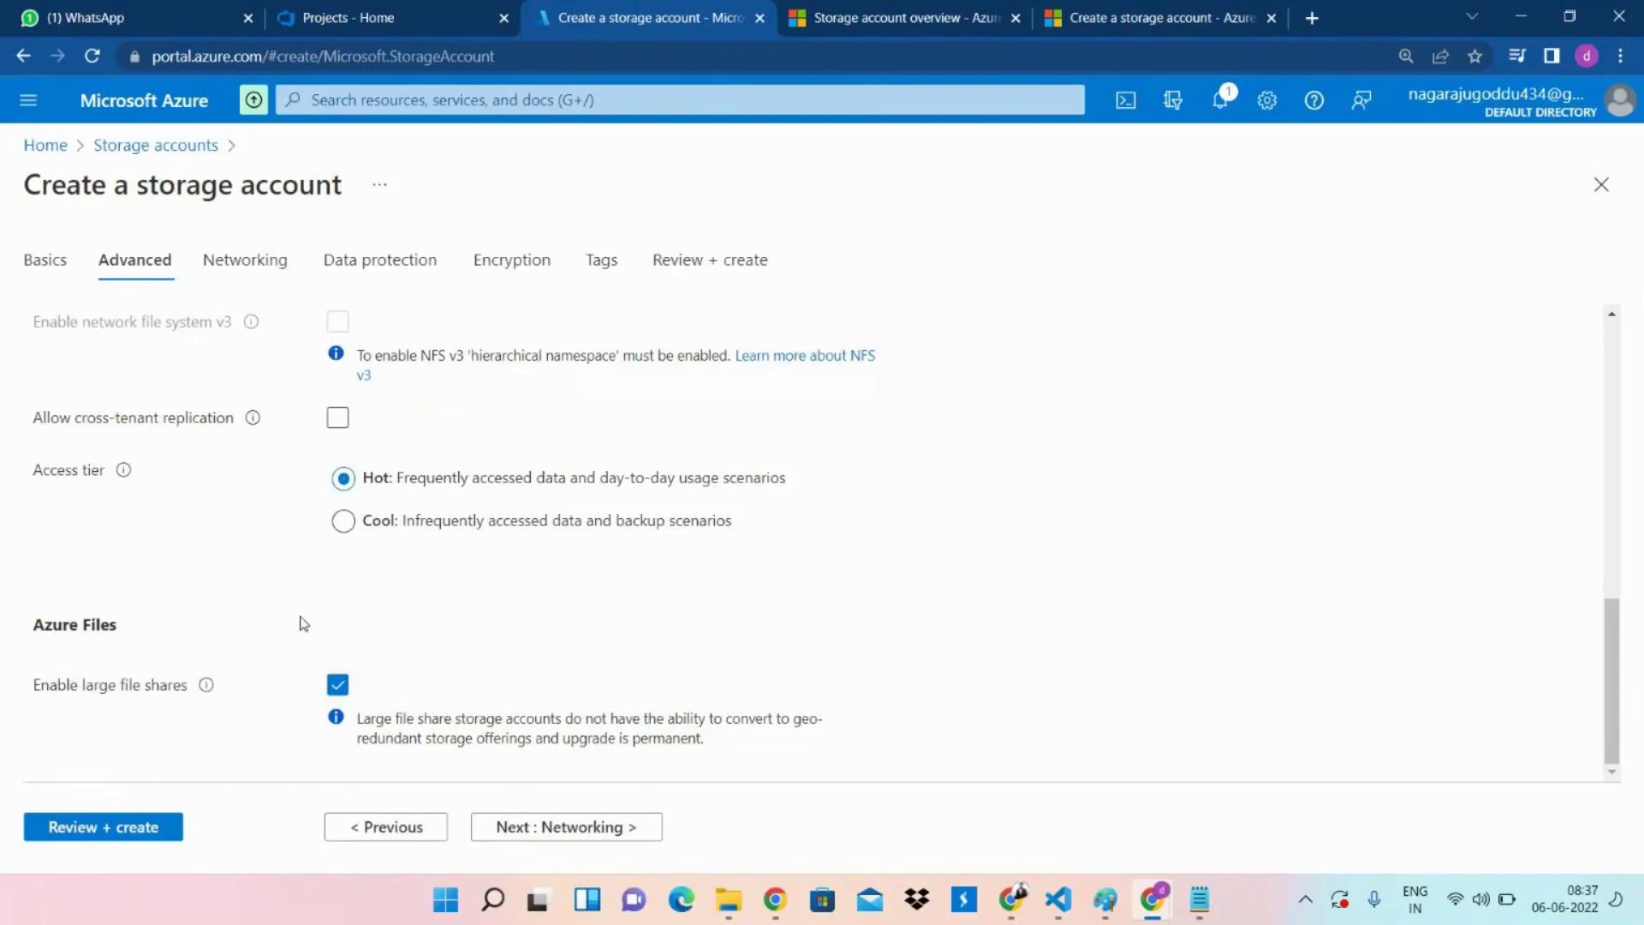
{"action": "left_click", "coordinate": [338, 693]}
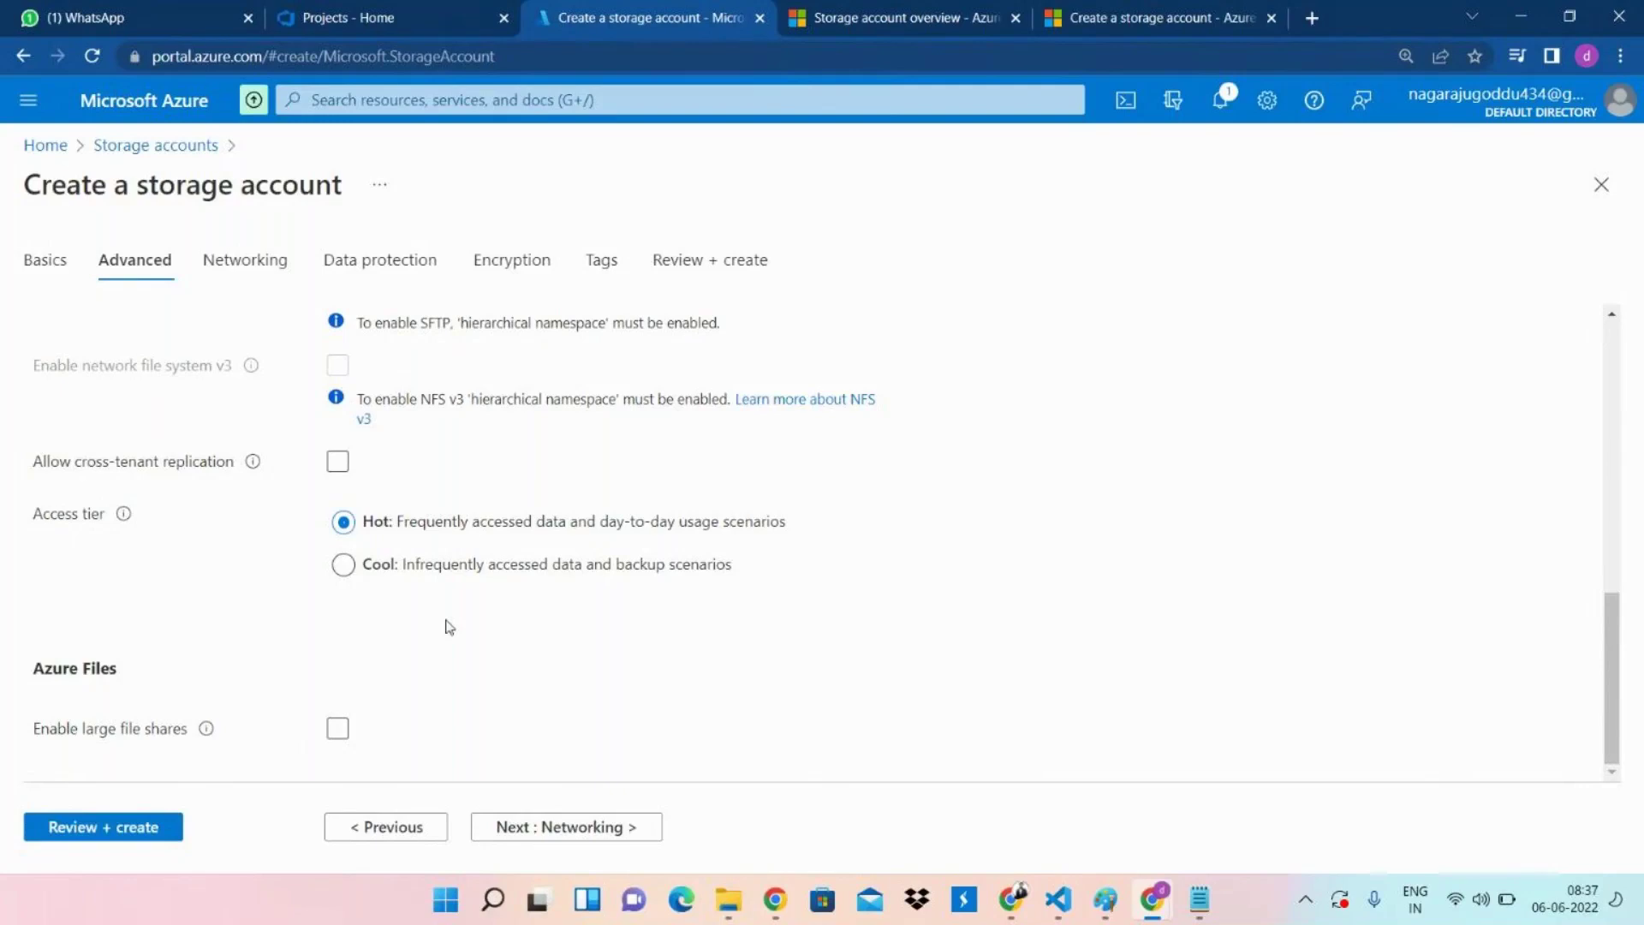
Continue to the Networking settings and review the network access and routing preference options, leaving the defaults selected.
{"action": "left_click", "coordinate": [535, 828]}
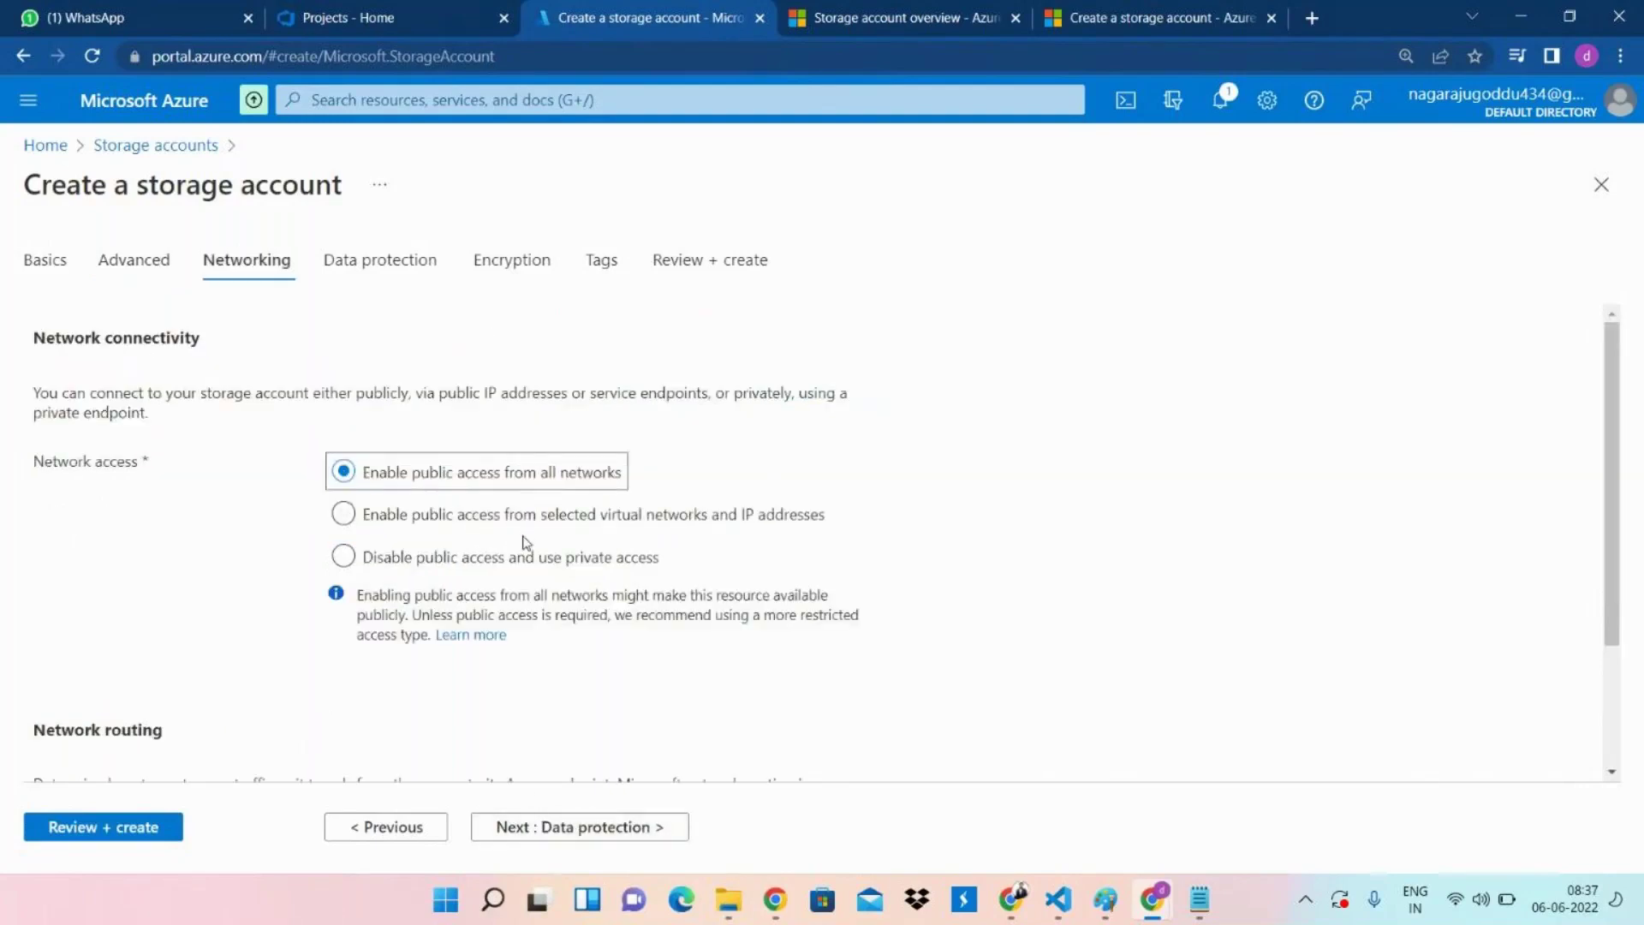
{"action": "left_click_drag", "start_coordinate": [1609, 364], "coordinate": [1625, 404]}
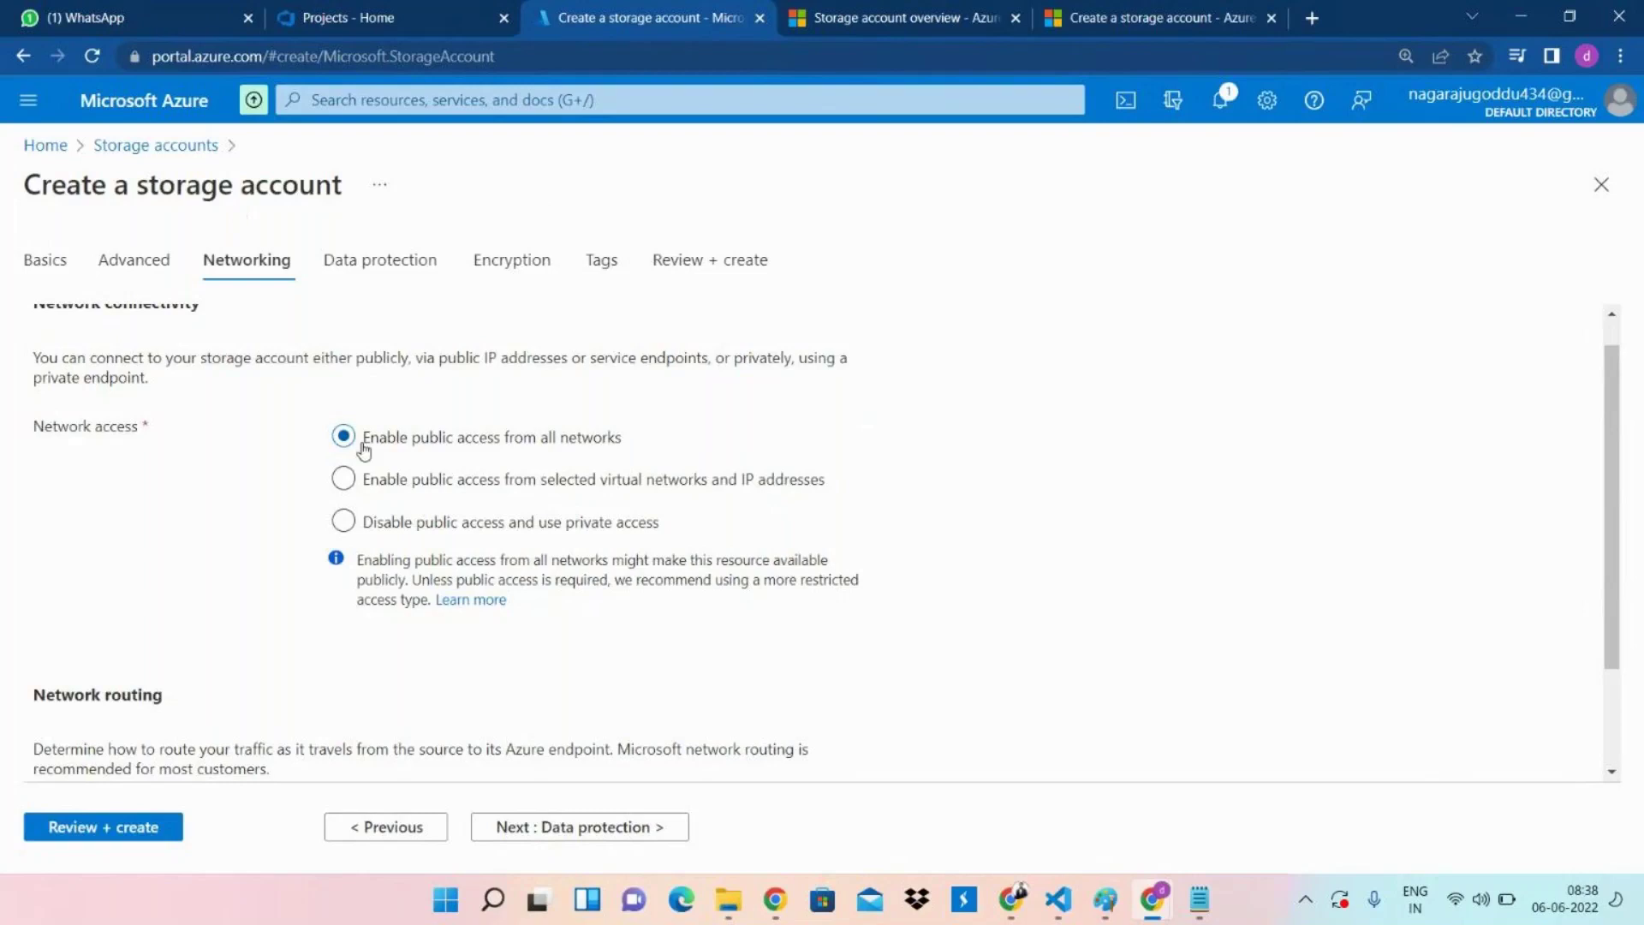
{"action": "mouse_move", "coordinate": [1618, 429]}
{"action": "left_mouse_down"}
{"action": "mouse_move", "coordinate": [1617, 391]}
{"action": "mouse_move", "coordinate": [1626, 443]}
{"action": "left_mouse_up"}
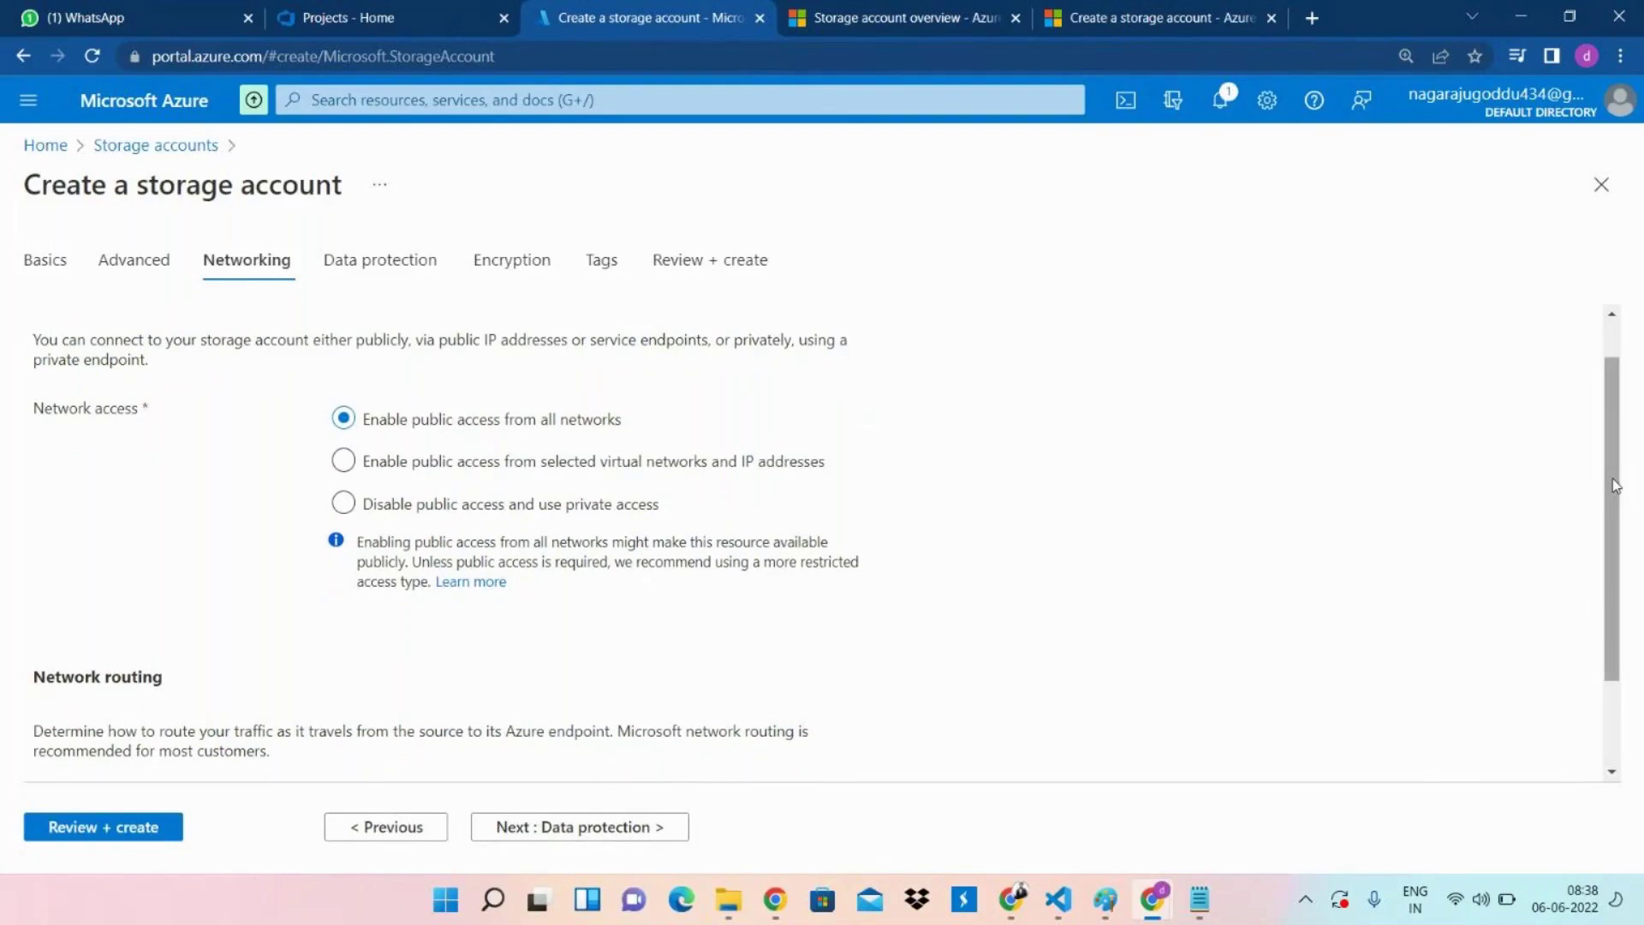
{"action": "scroll", "coordinate": [1626, 521], "scroll_direction": "down", "scroll_amount": 3}
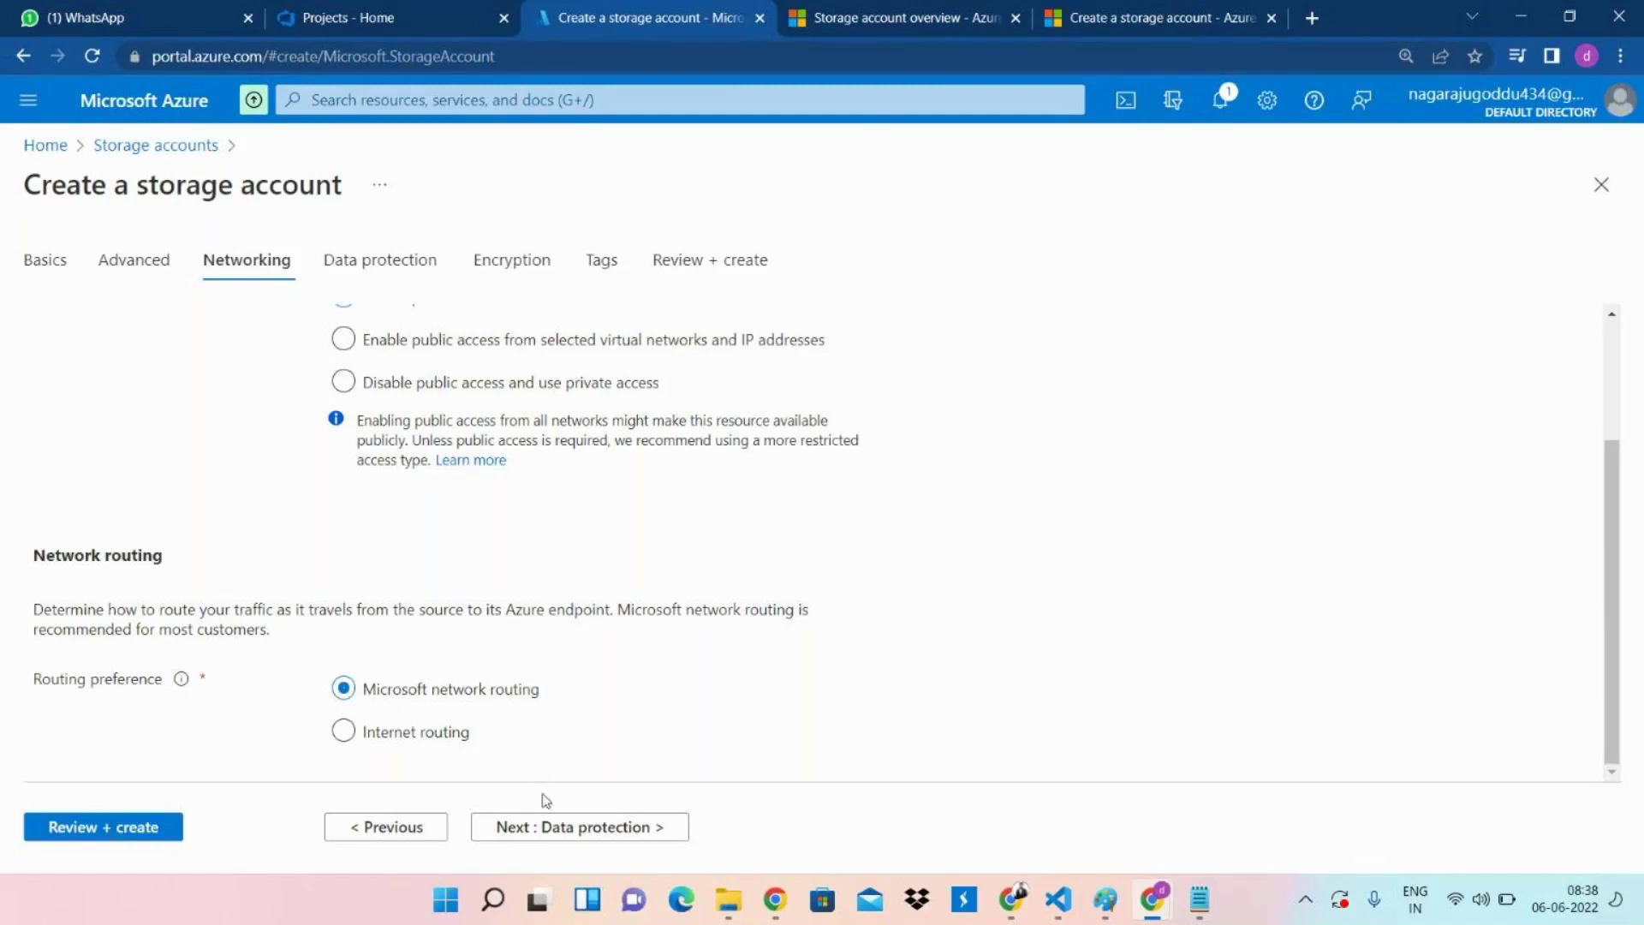
Continue to the Data protection settings and set the days to retain deleted blobs to 365.
{"action": "left_click", "coordinate": [548, 822]}
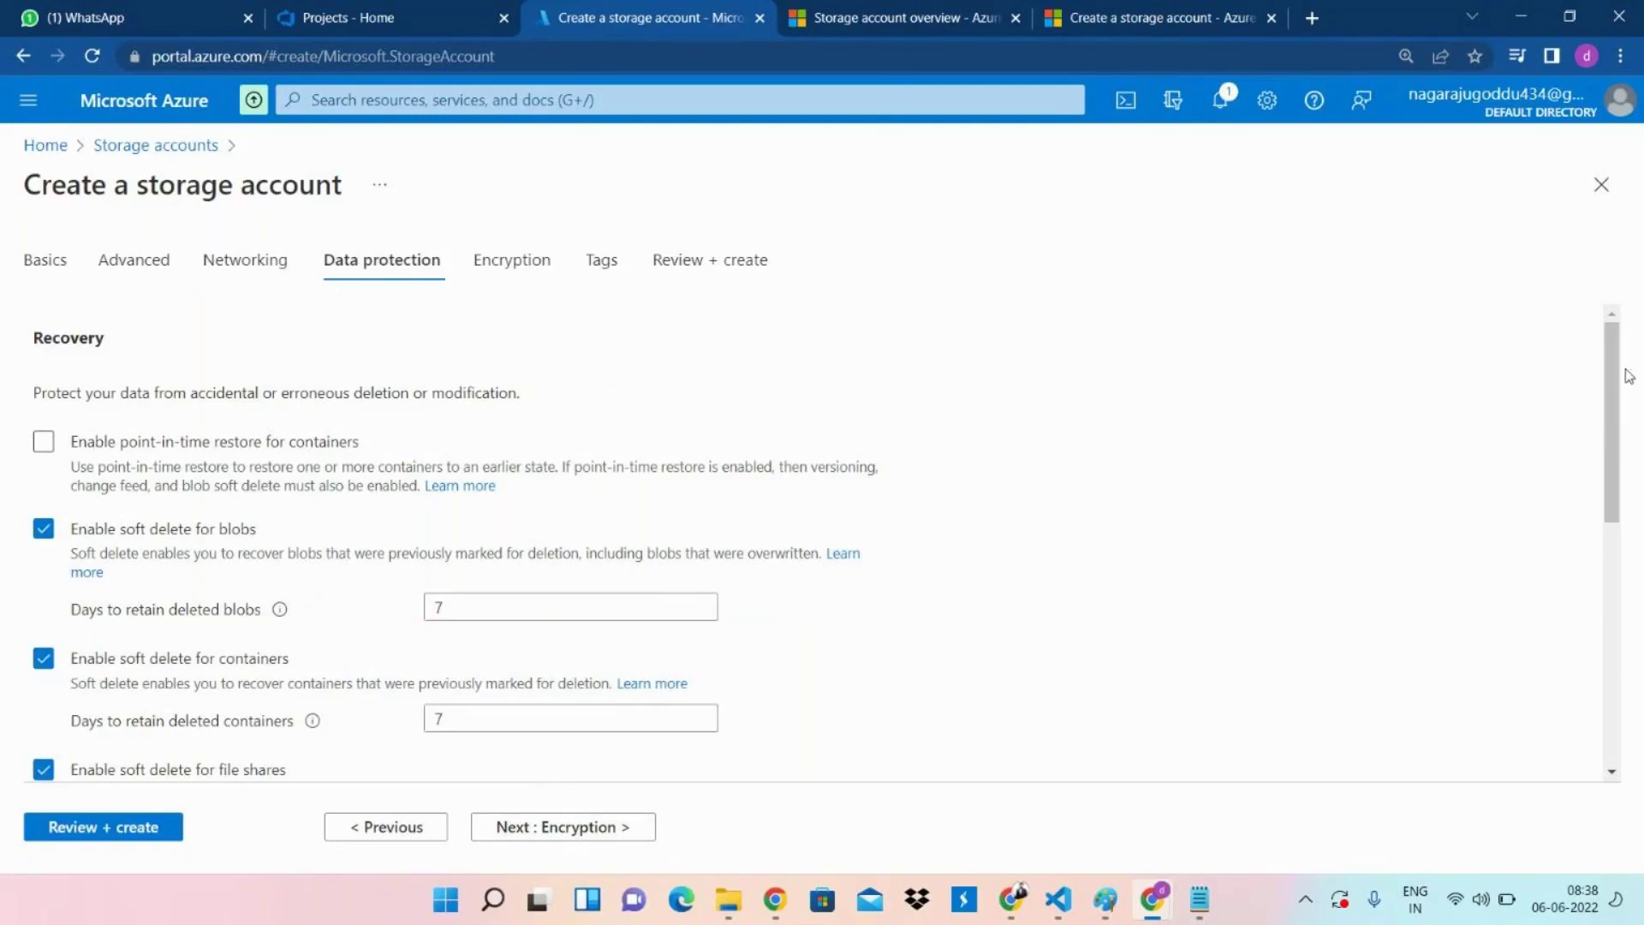
{"action": "triple_click", "coordinate": [1630, 395]}
{"action": "left_click", "coordinate": [1389, 410]}
{"action": "left_click", "coordinate": [450, 616]}
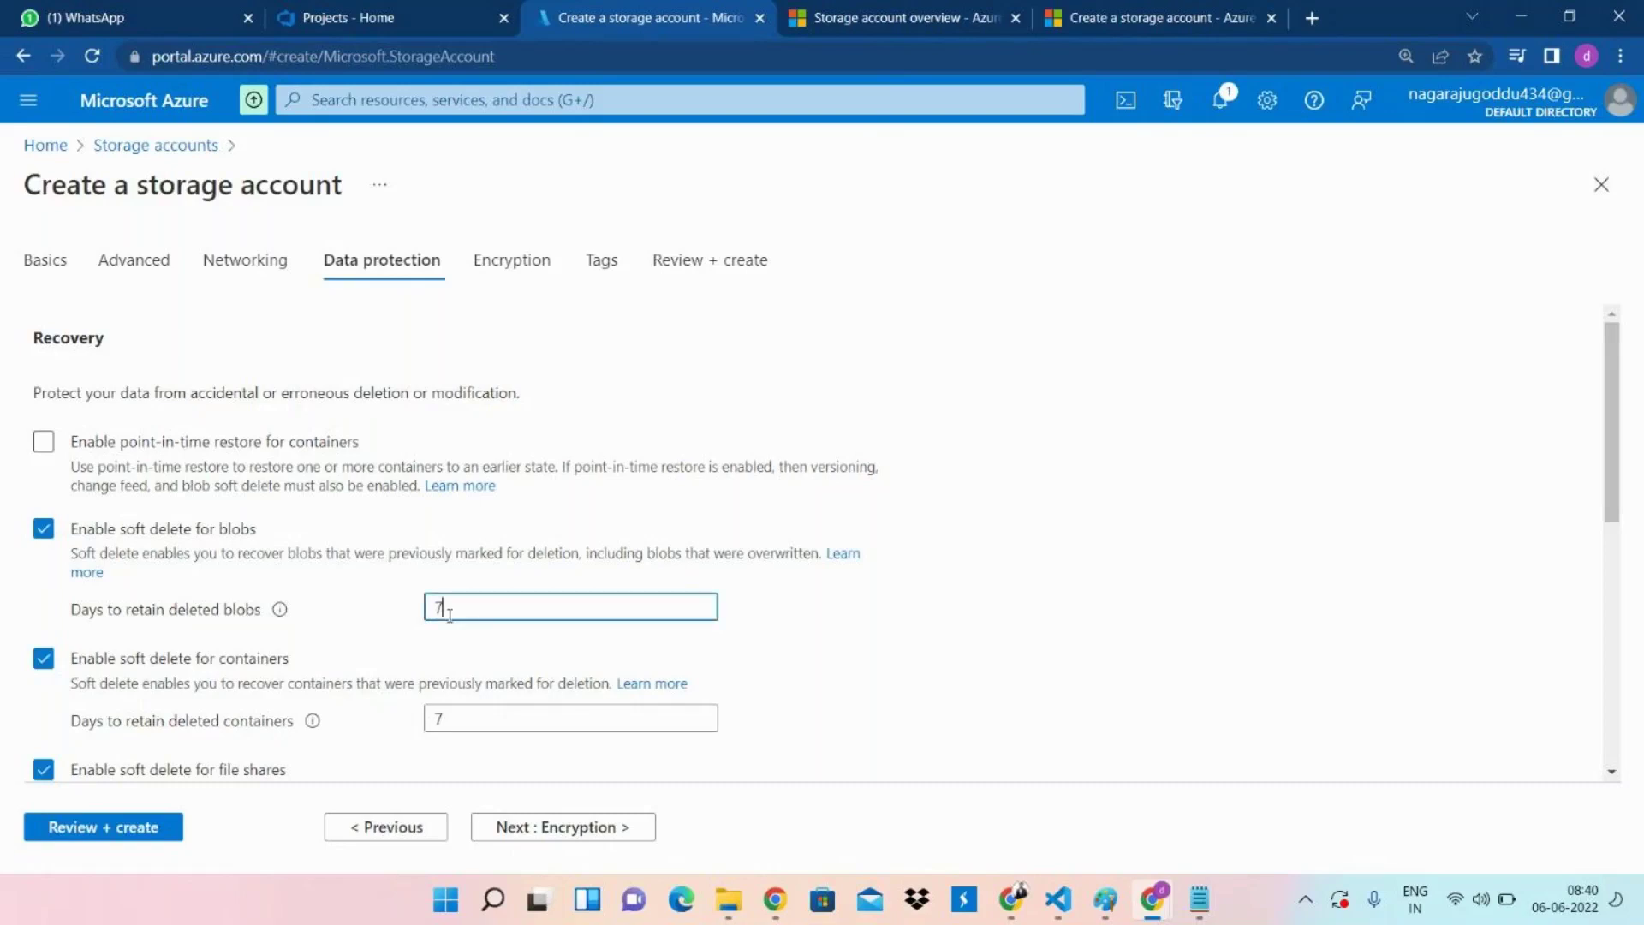
{"action": "left_click", "coordinate": [280, 608]}
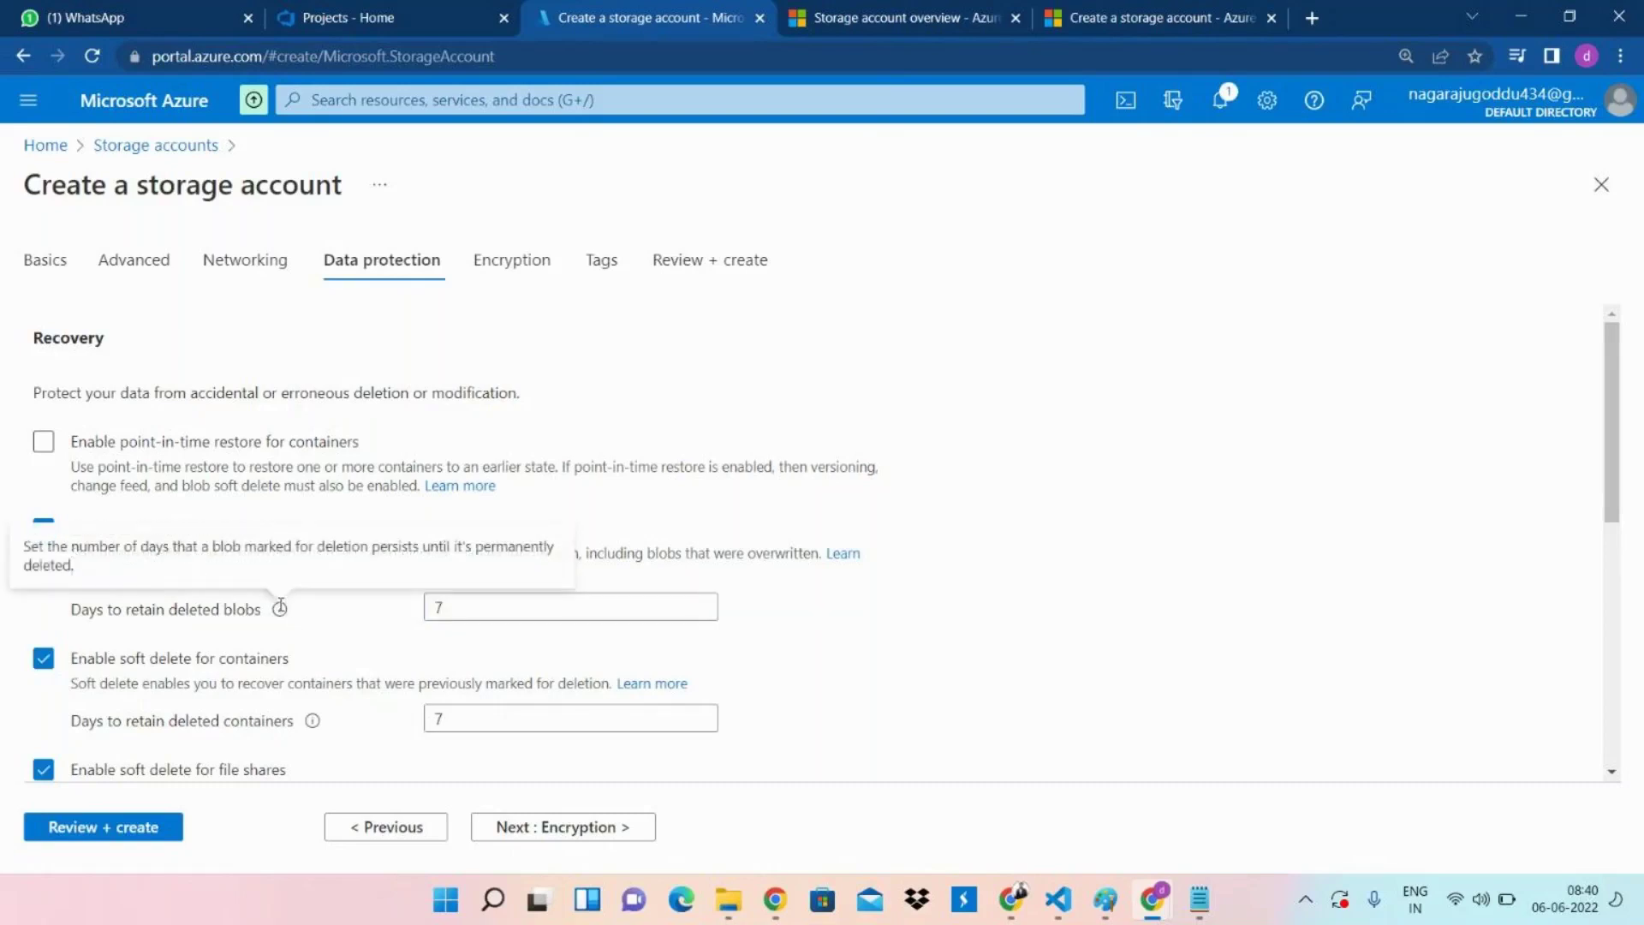
{"action": "left_click_drag", "start_coordinate": [500, 613], "coordinate": [368, 593]}
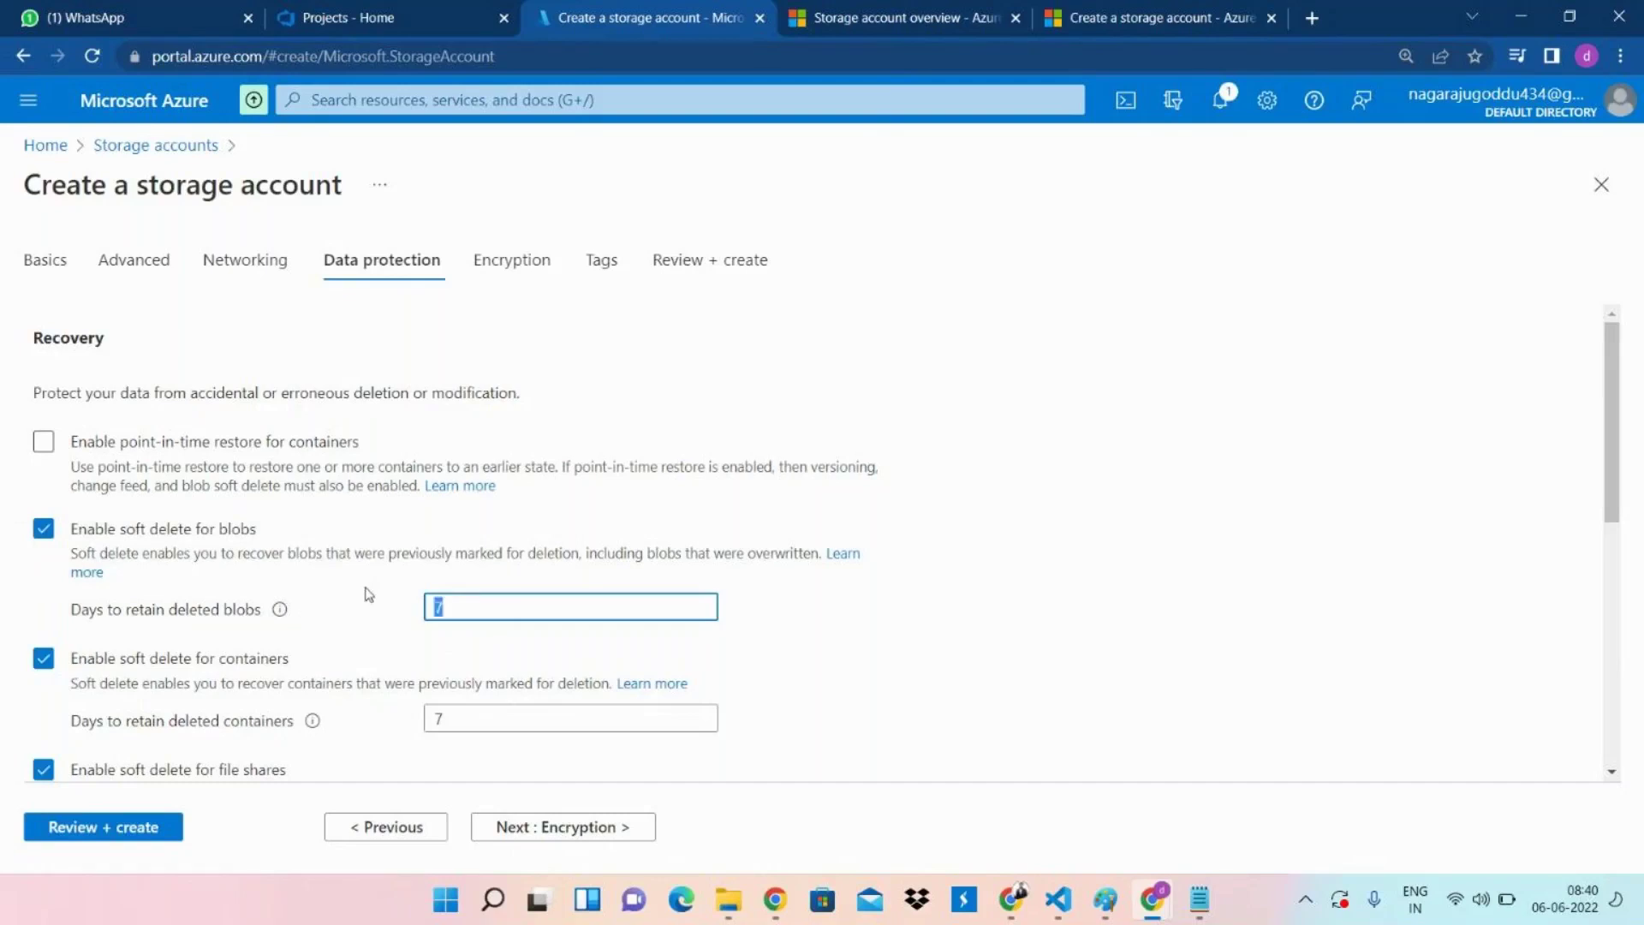
{"action": "key", "text": "BackSpace"}
{"action": "type", "text": "365"}
{"action": "left_click", "coordinate": [805, 628]}
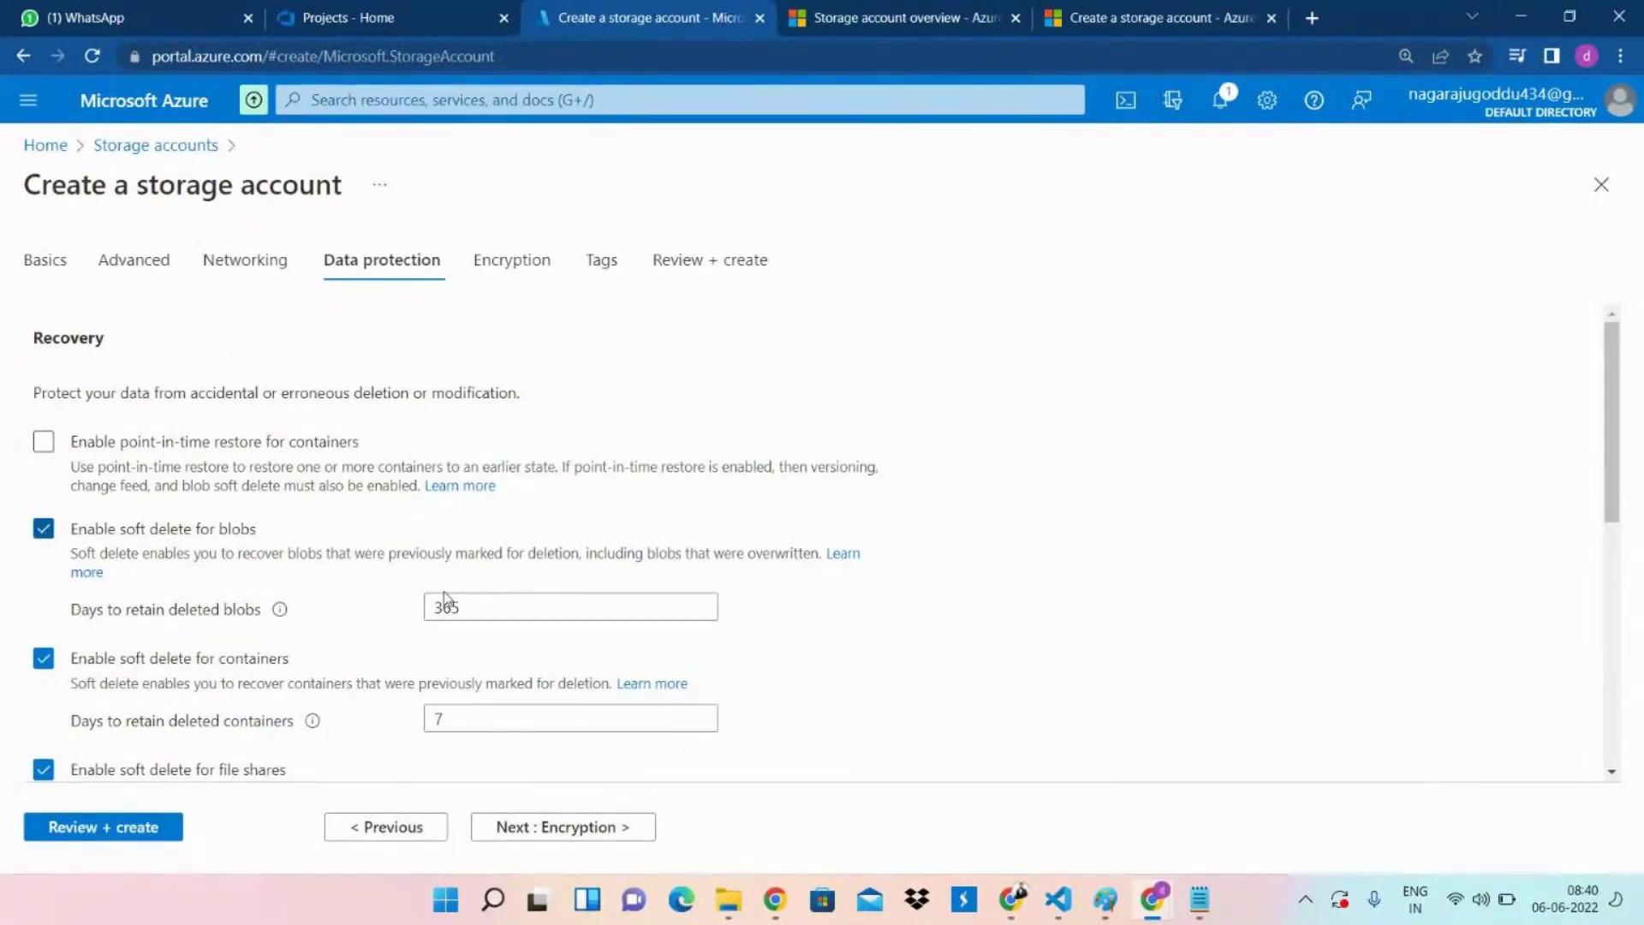
Check the Notepad notes, return to the portal form and review the remaining soft delete, tracking and access control options.
{"action": "left_click_drag", "start_coordinate": [1618, 474], "coordinate": [1621, 526]}
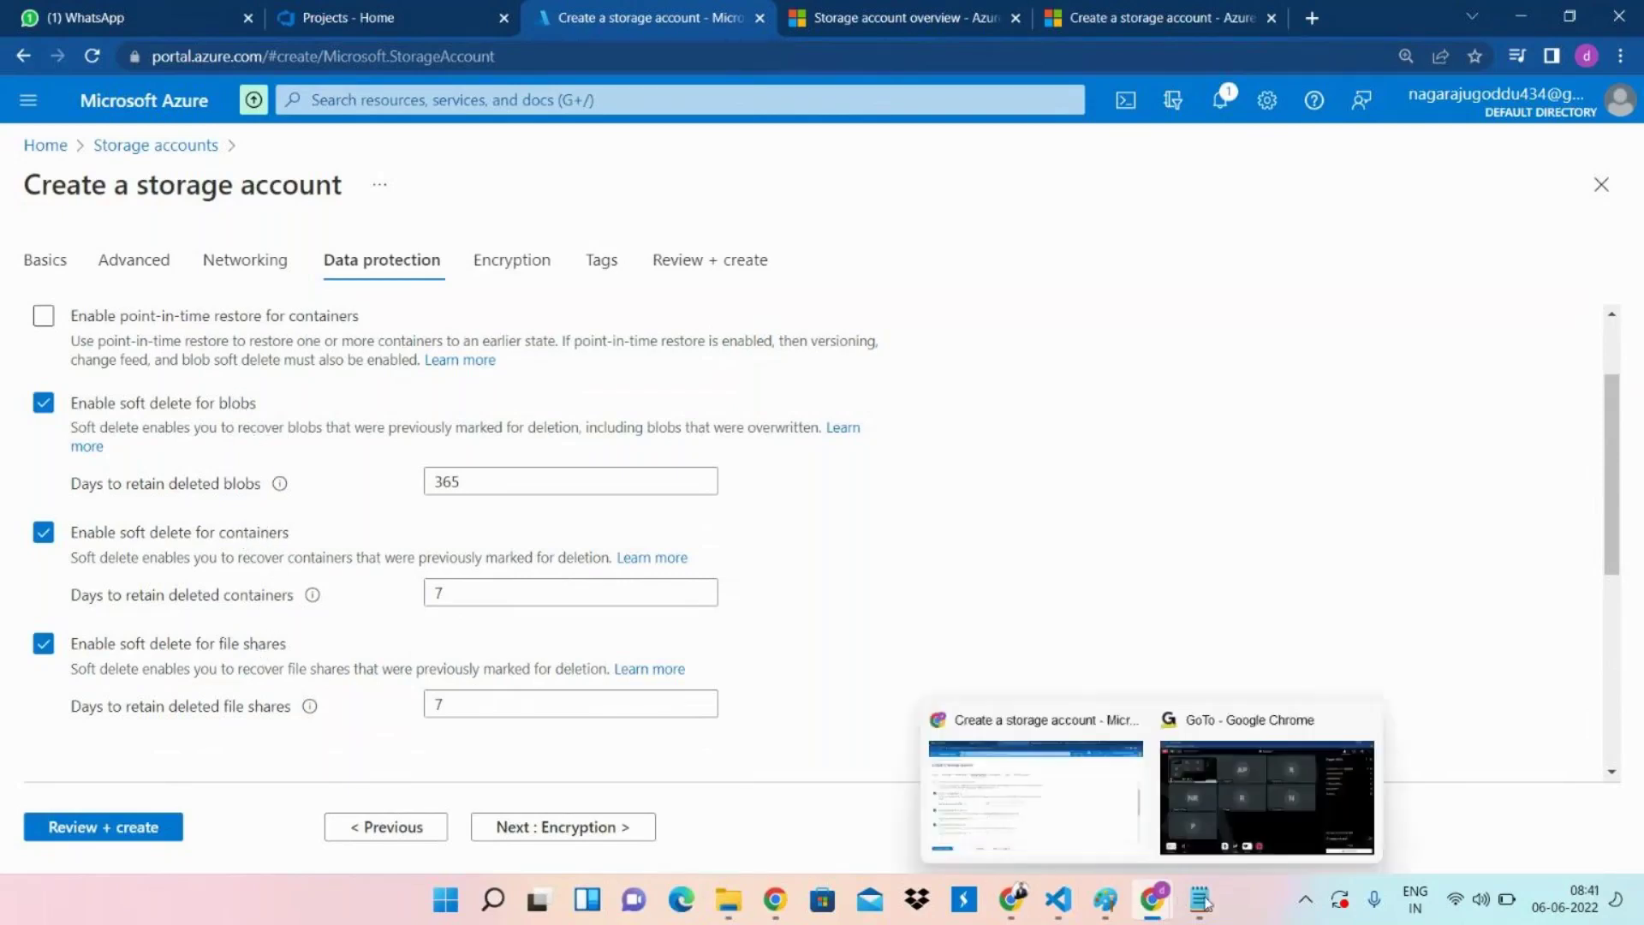
{"action": "mouse_move", "coordinate": [1203, 901]}
{"action": "left_click", "coordinate": [1189, 834]}
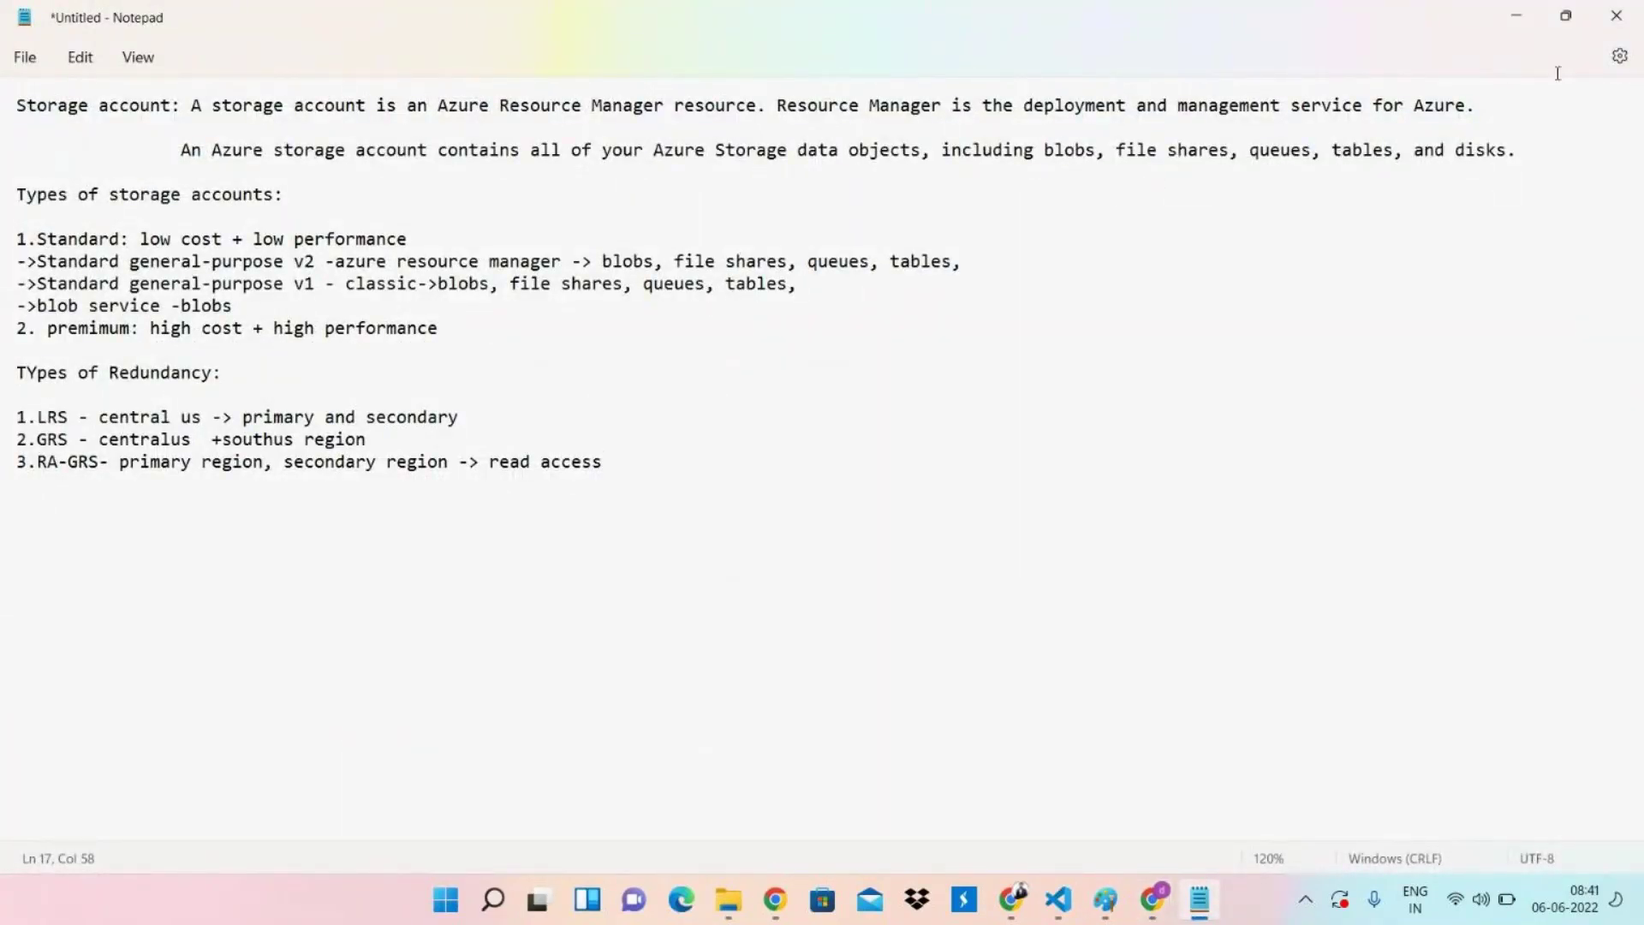
{"action": "left_click", "coordinate": [1516, 15]}
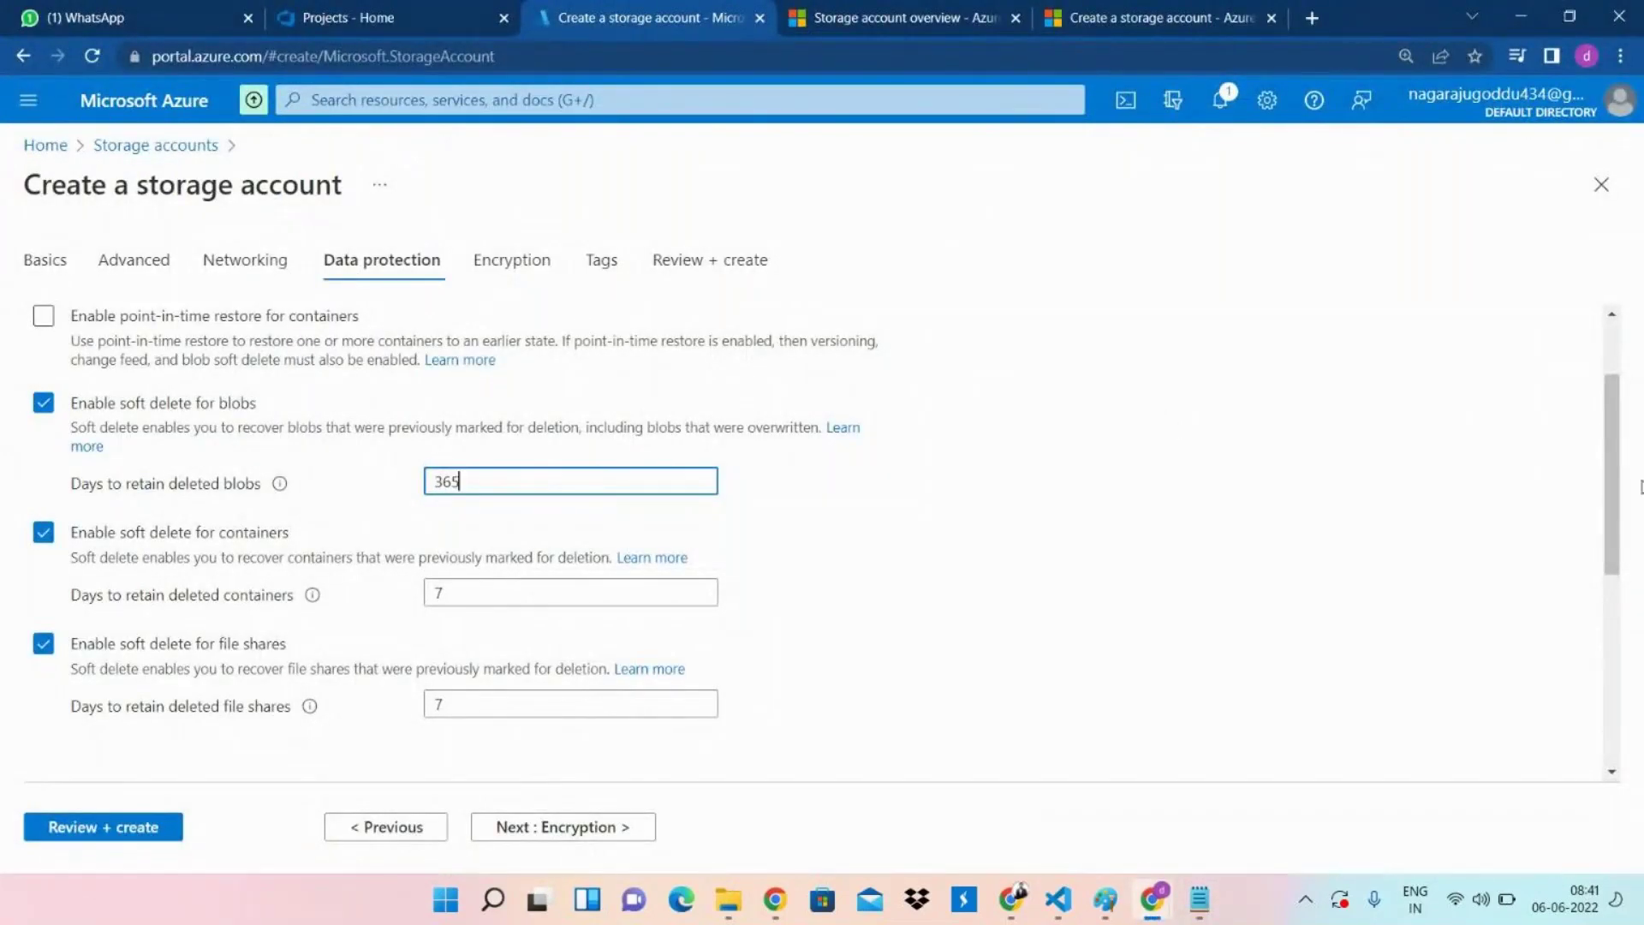
{"action": "left_click_drag", "start_coordinate": [1611, 485], "coordinate": [1623, 536]}
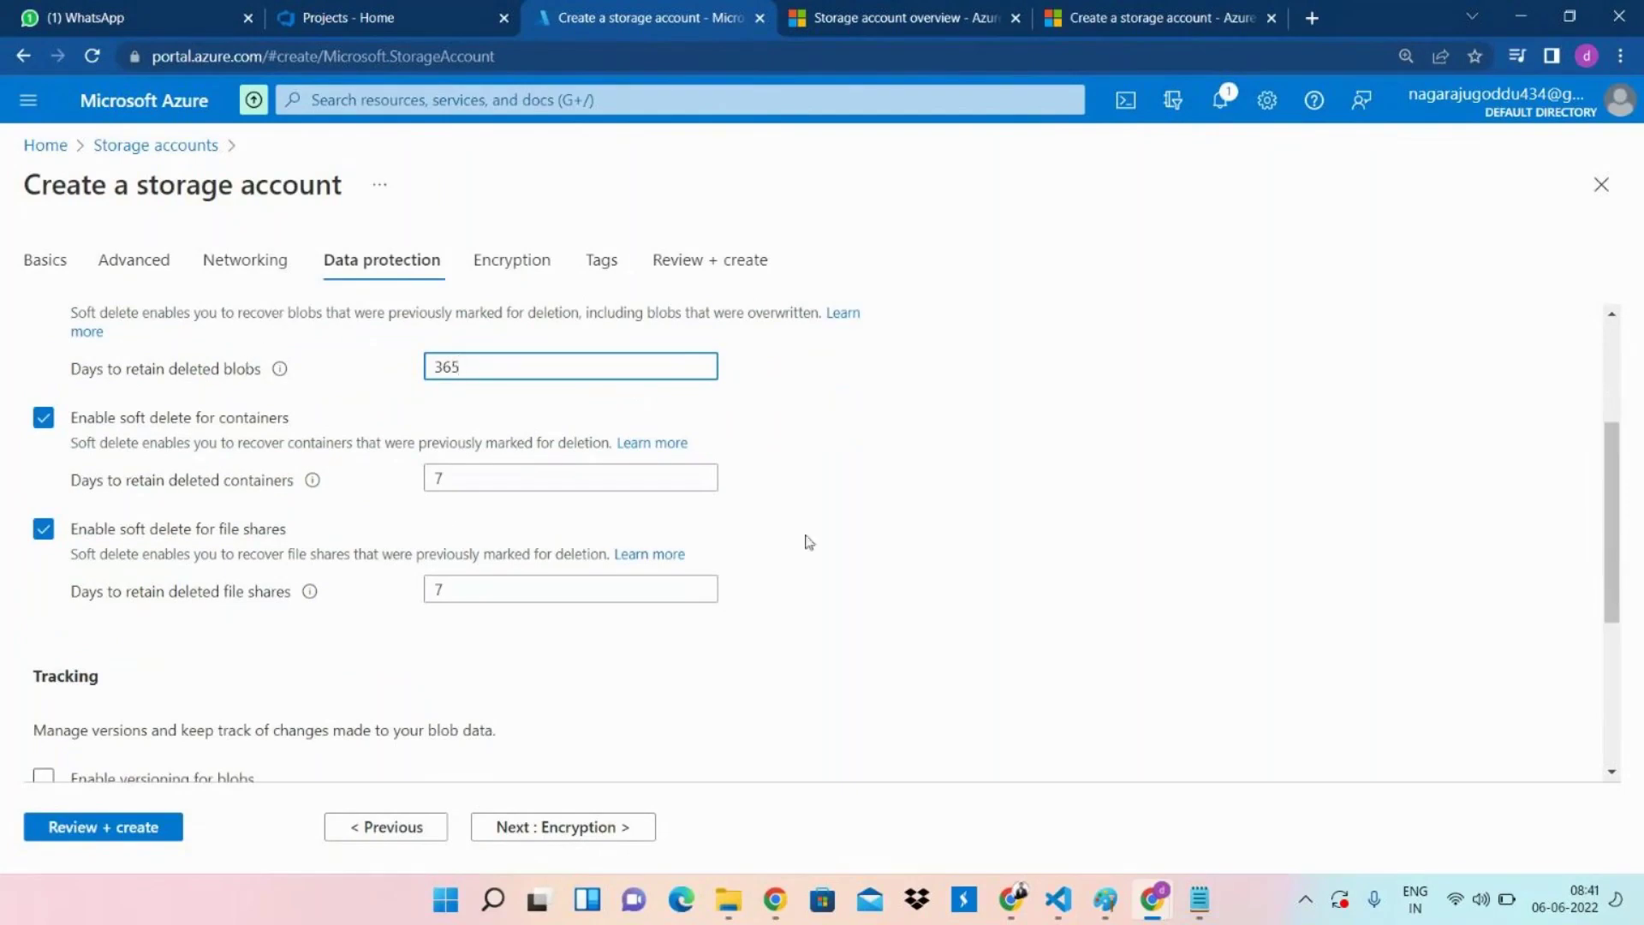
{"action": "left_click_drag", "start_coordinate": [1617, 506], "coordinate": [1623, 636]}
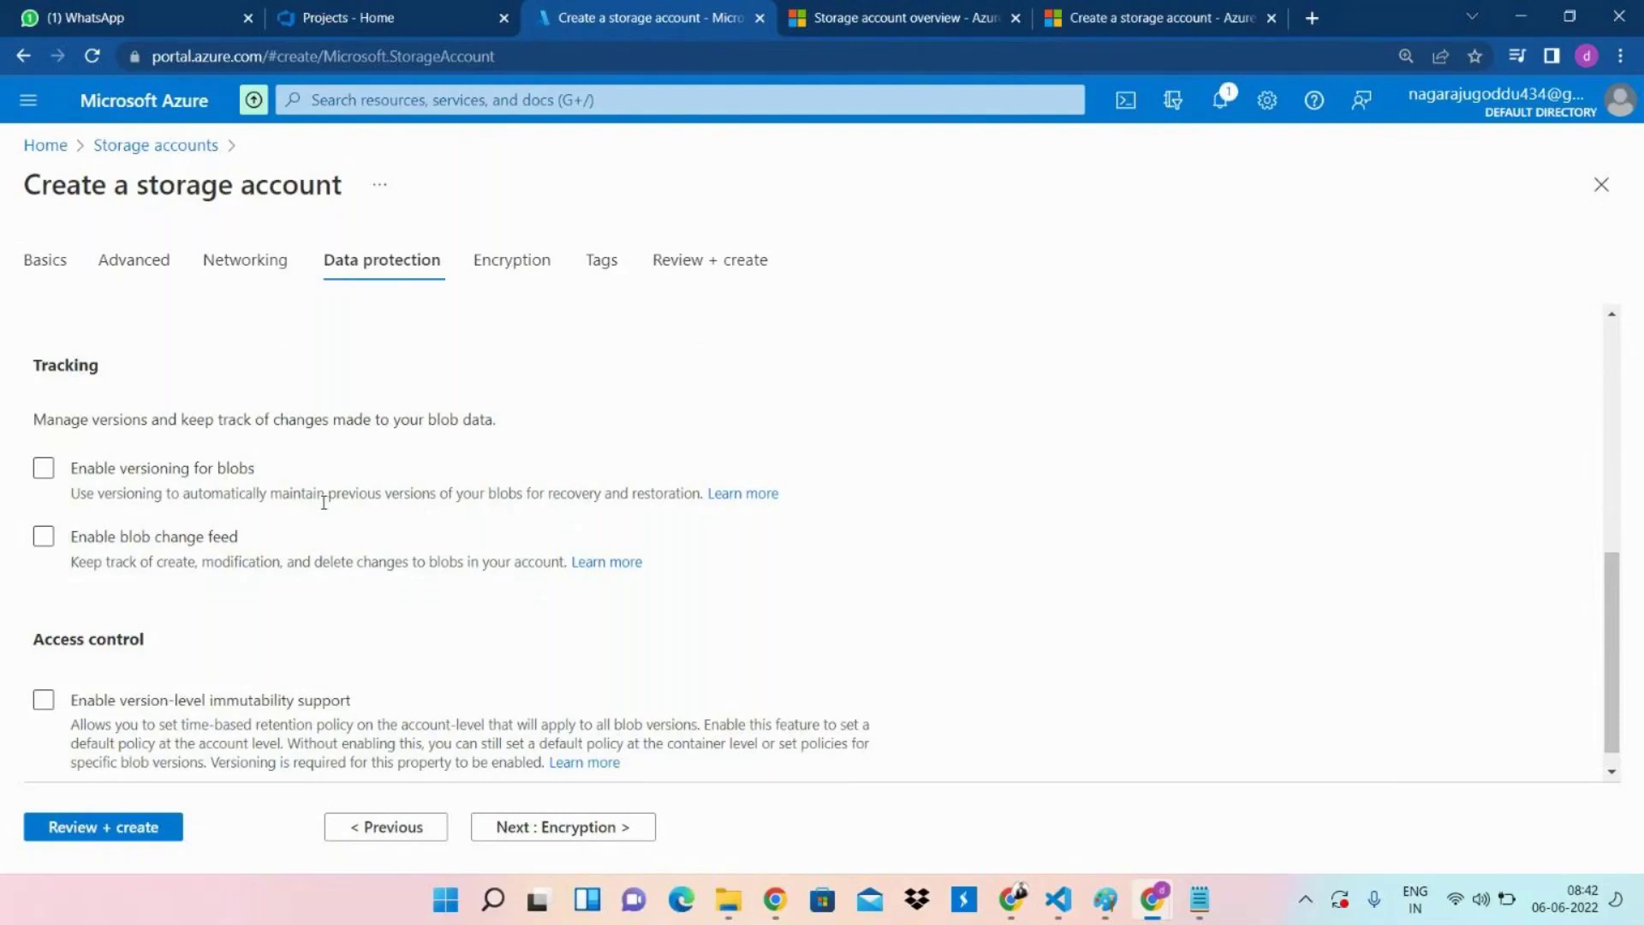
Continue to the Encryption settings, select Customer-managed keys (CMK) as the encryption type and proceed to the Tags settings.
{"action": "left_click", "coordinate": [572, 838]}
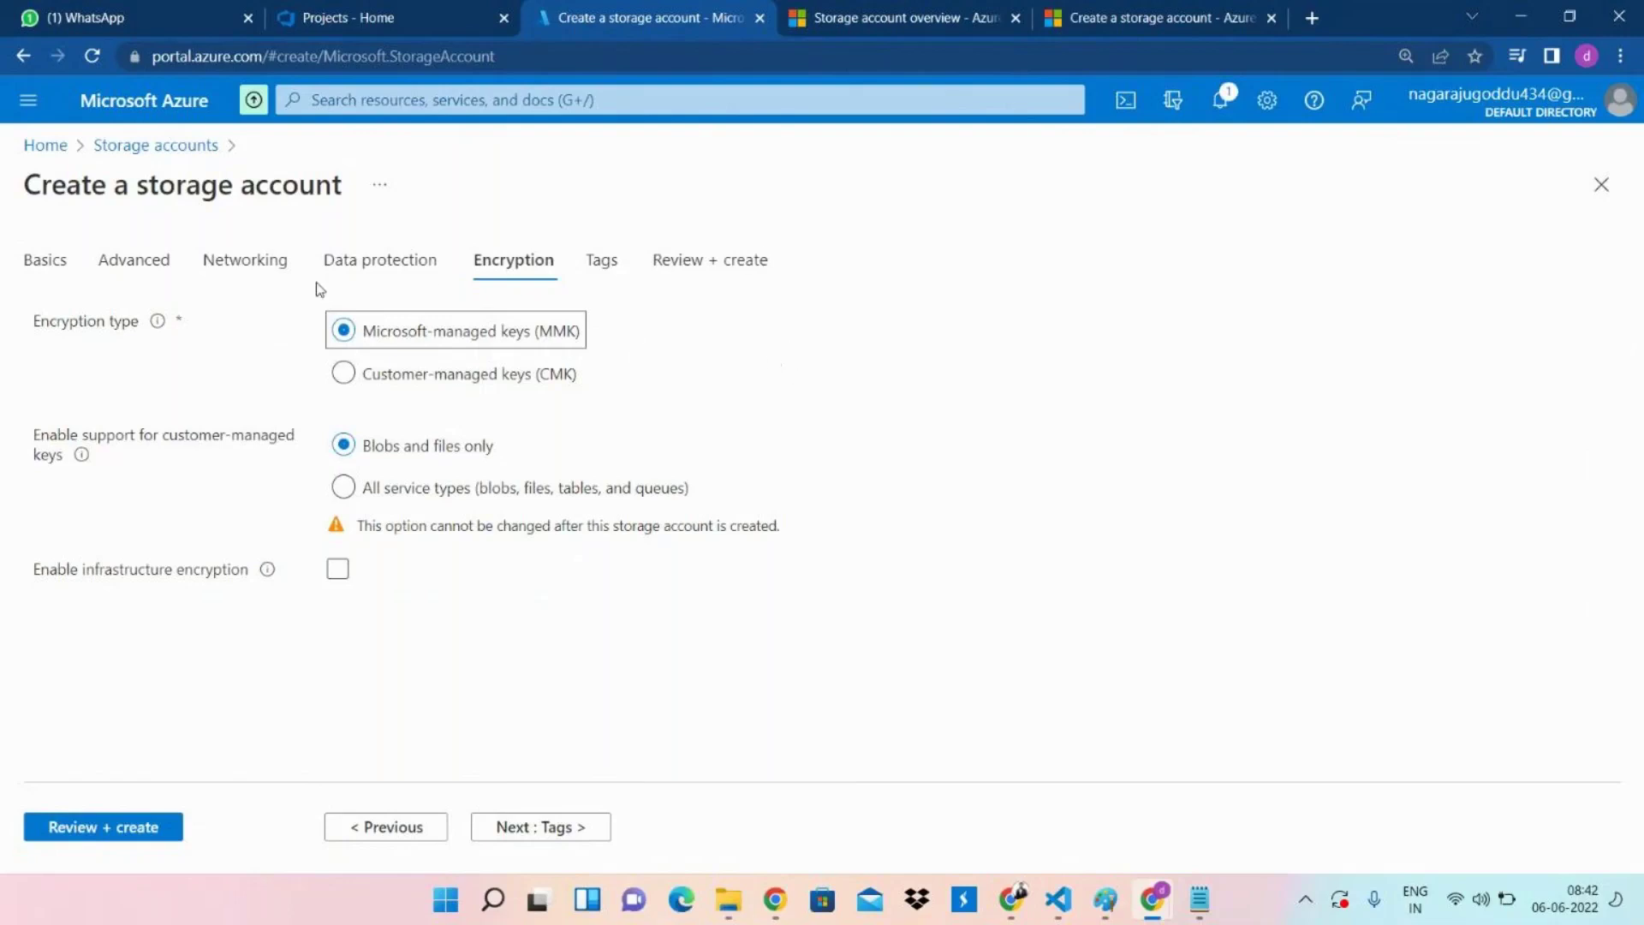
{"action": "left_click", "coordinate": [345, 372]}
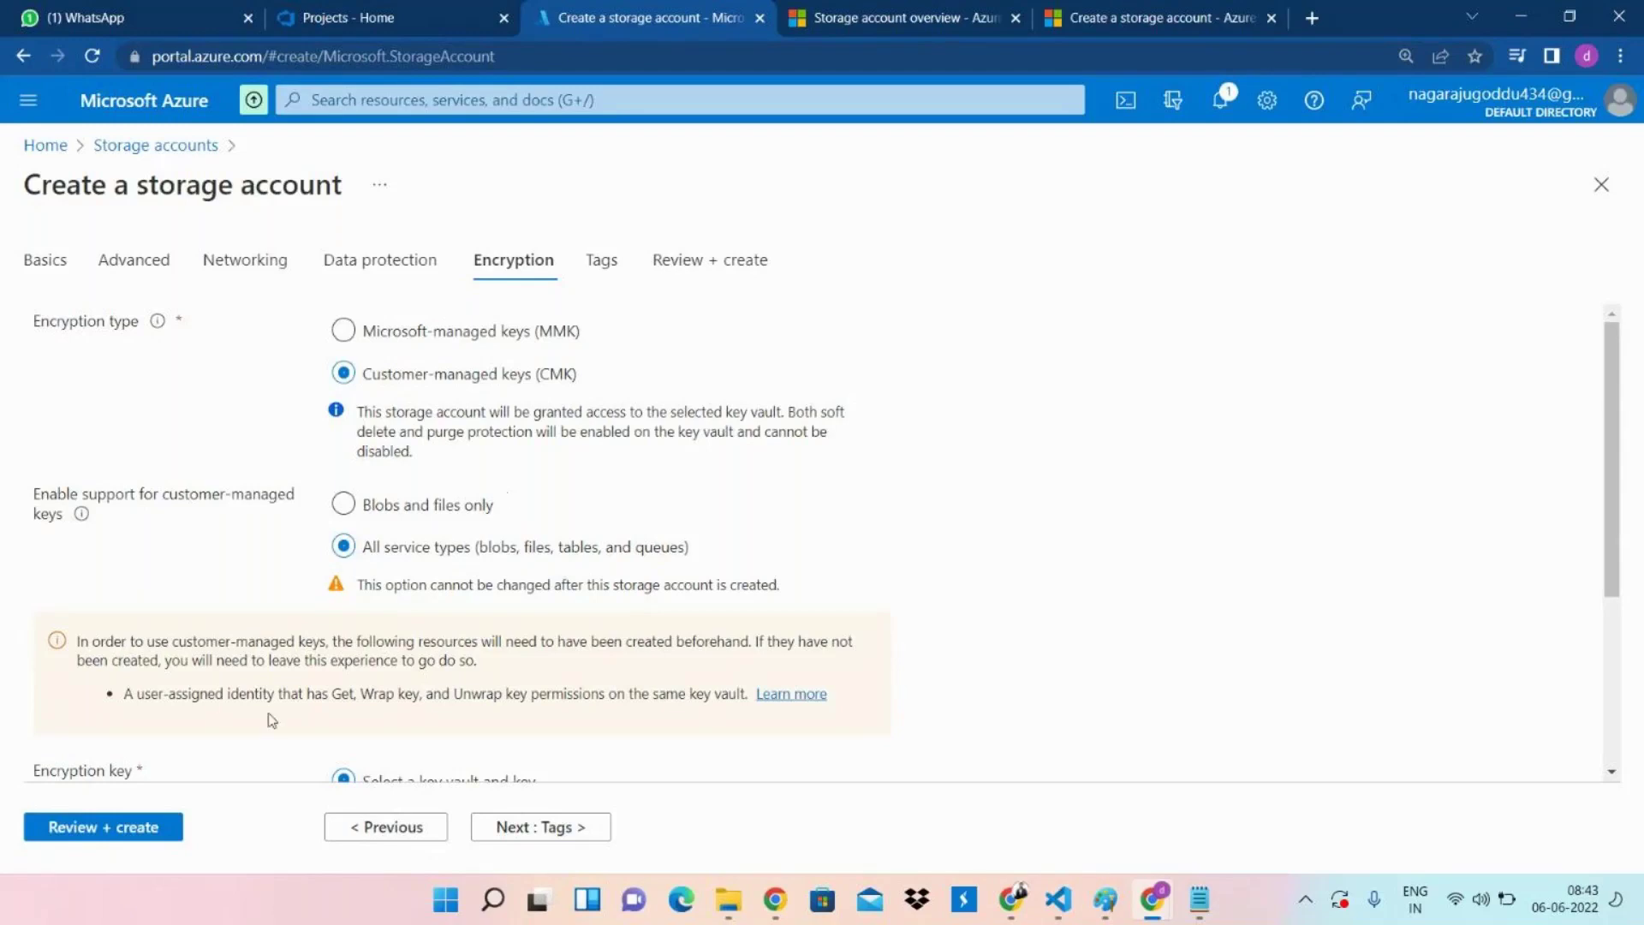
{"action": "left_click", "coordinate": [508, 829]}
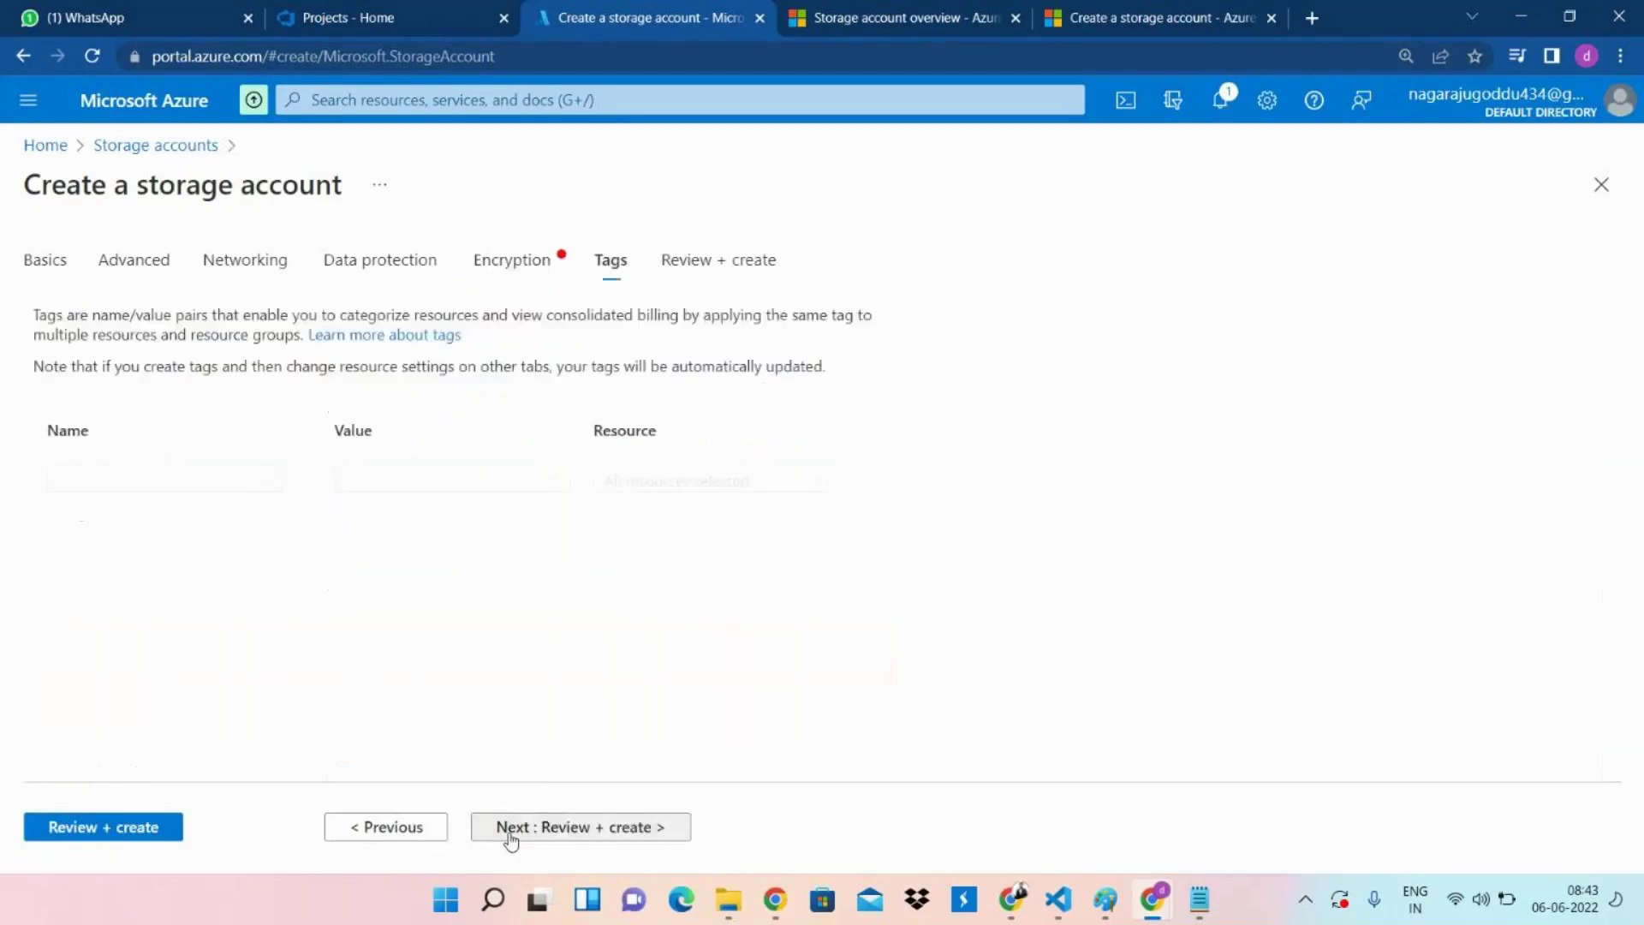
Return to the Encryption settings and change the encryption type to Microsoft-managed keys (MMK).
{"action": "left_click", "coordinate": [121, 828]}
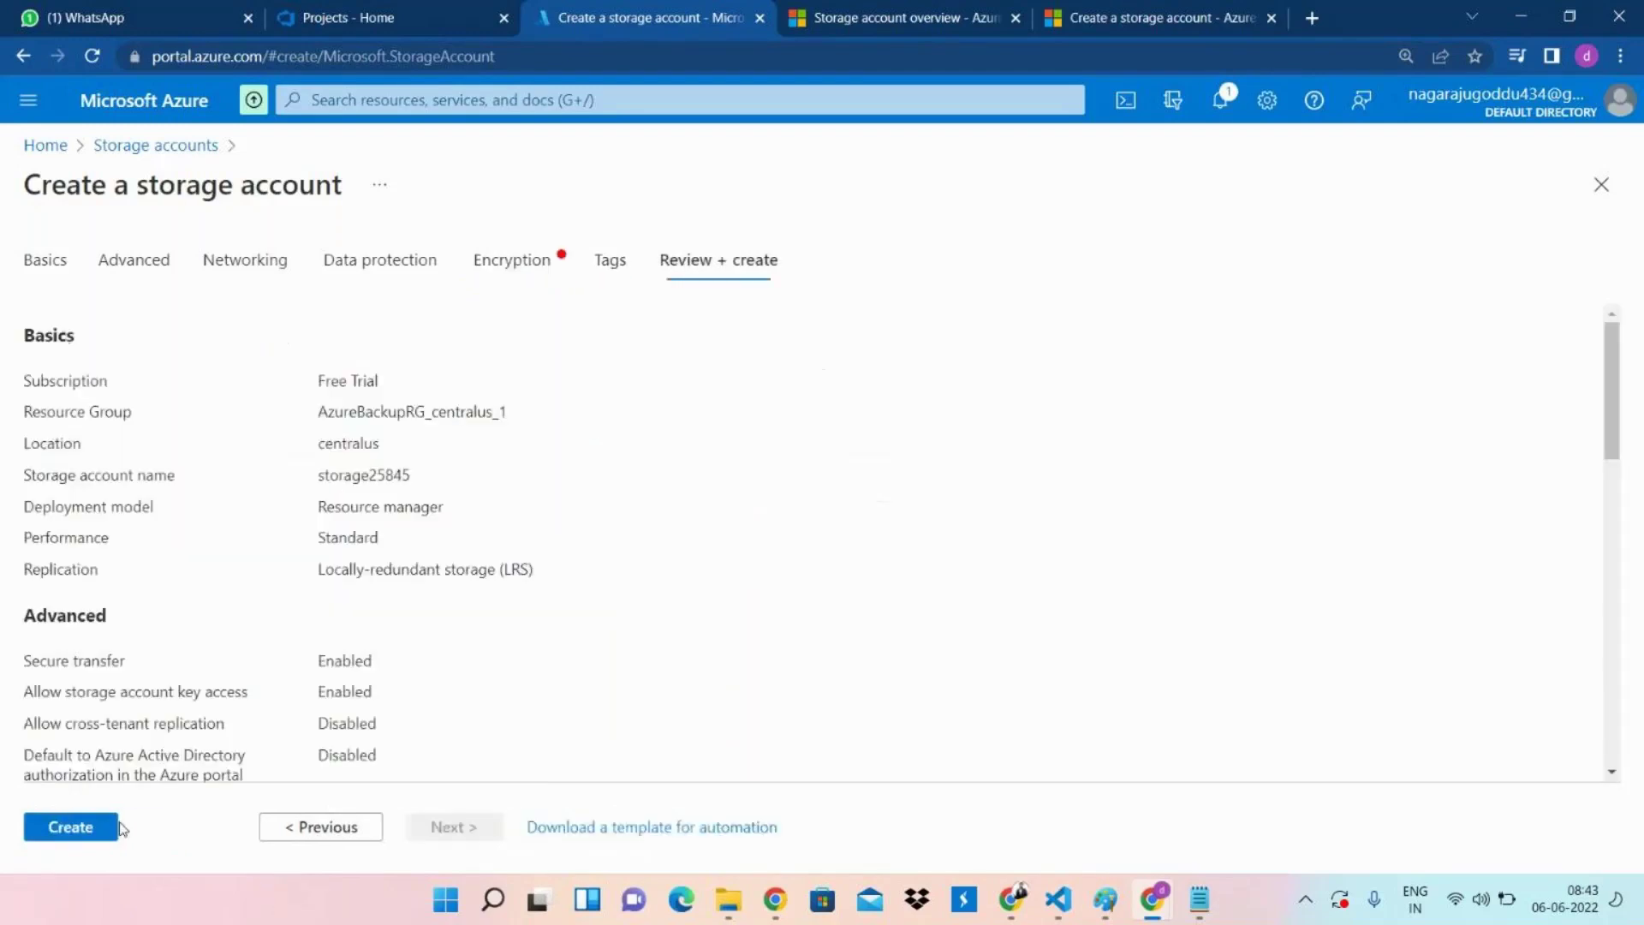
{"action": "left_click", "coordinate": [543, 325]}
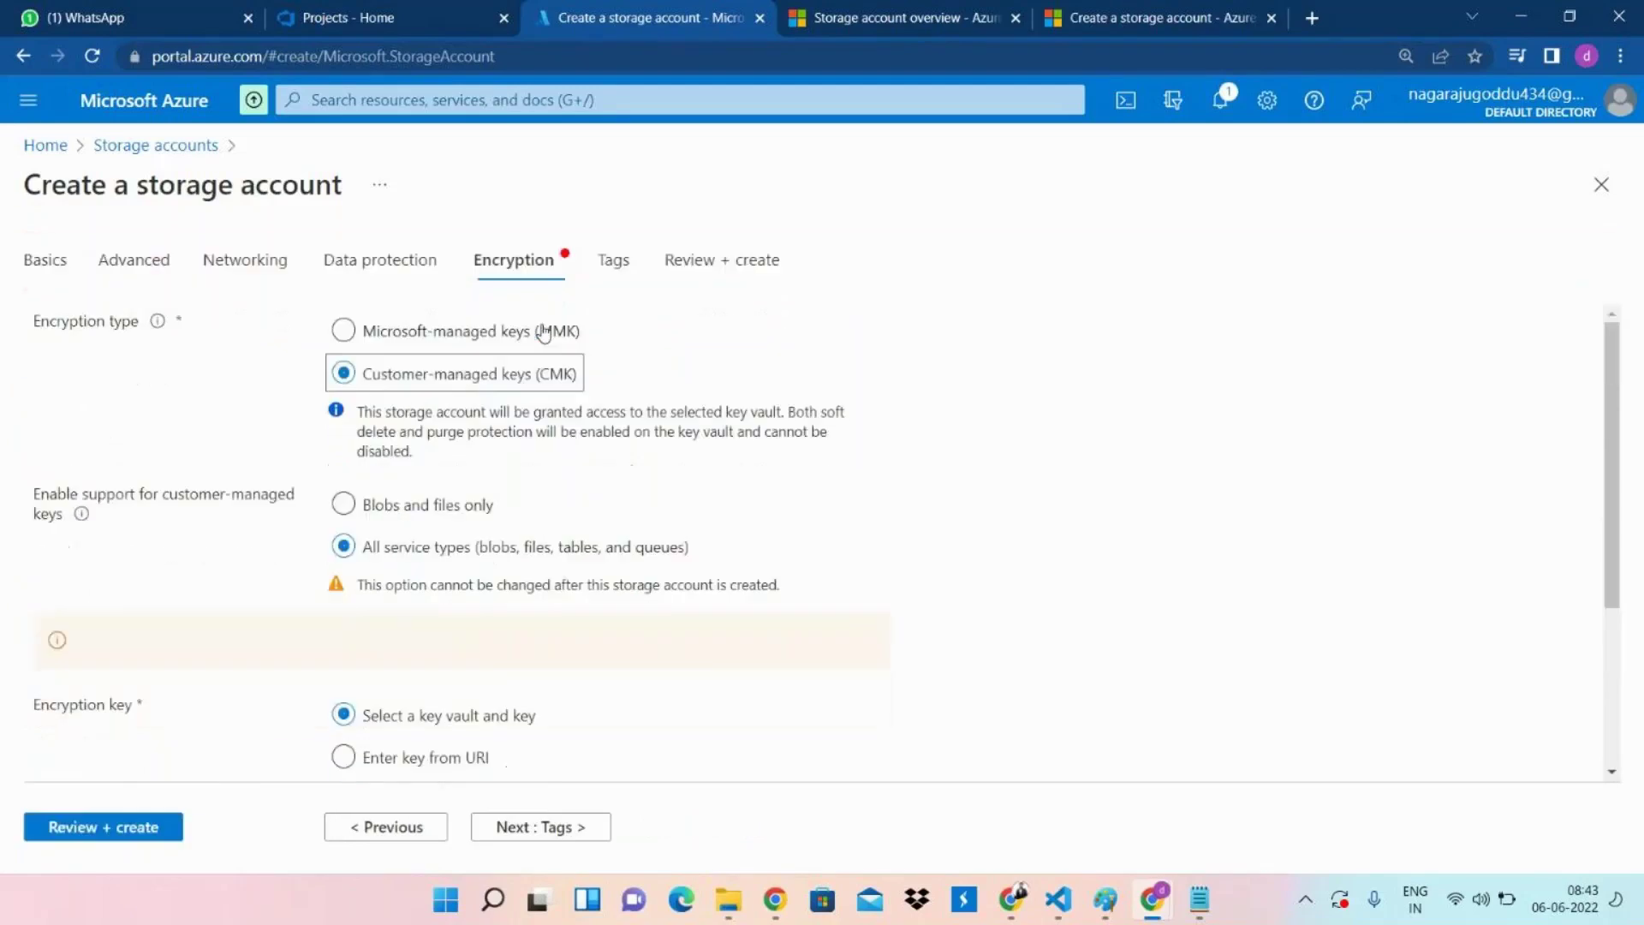
{"action": "left_click", "coordinate": [543, 332]}
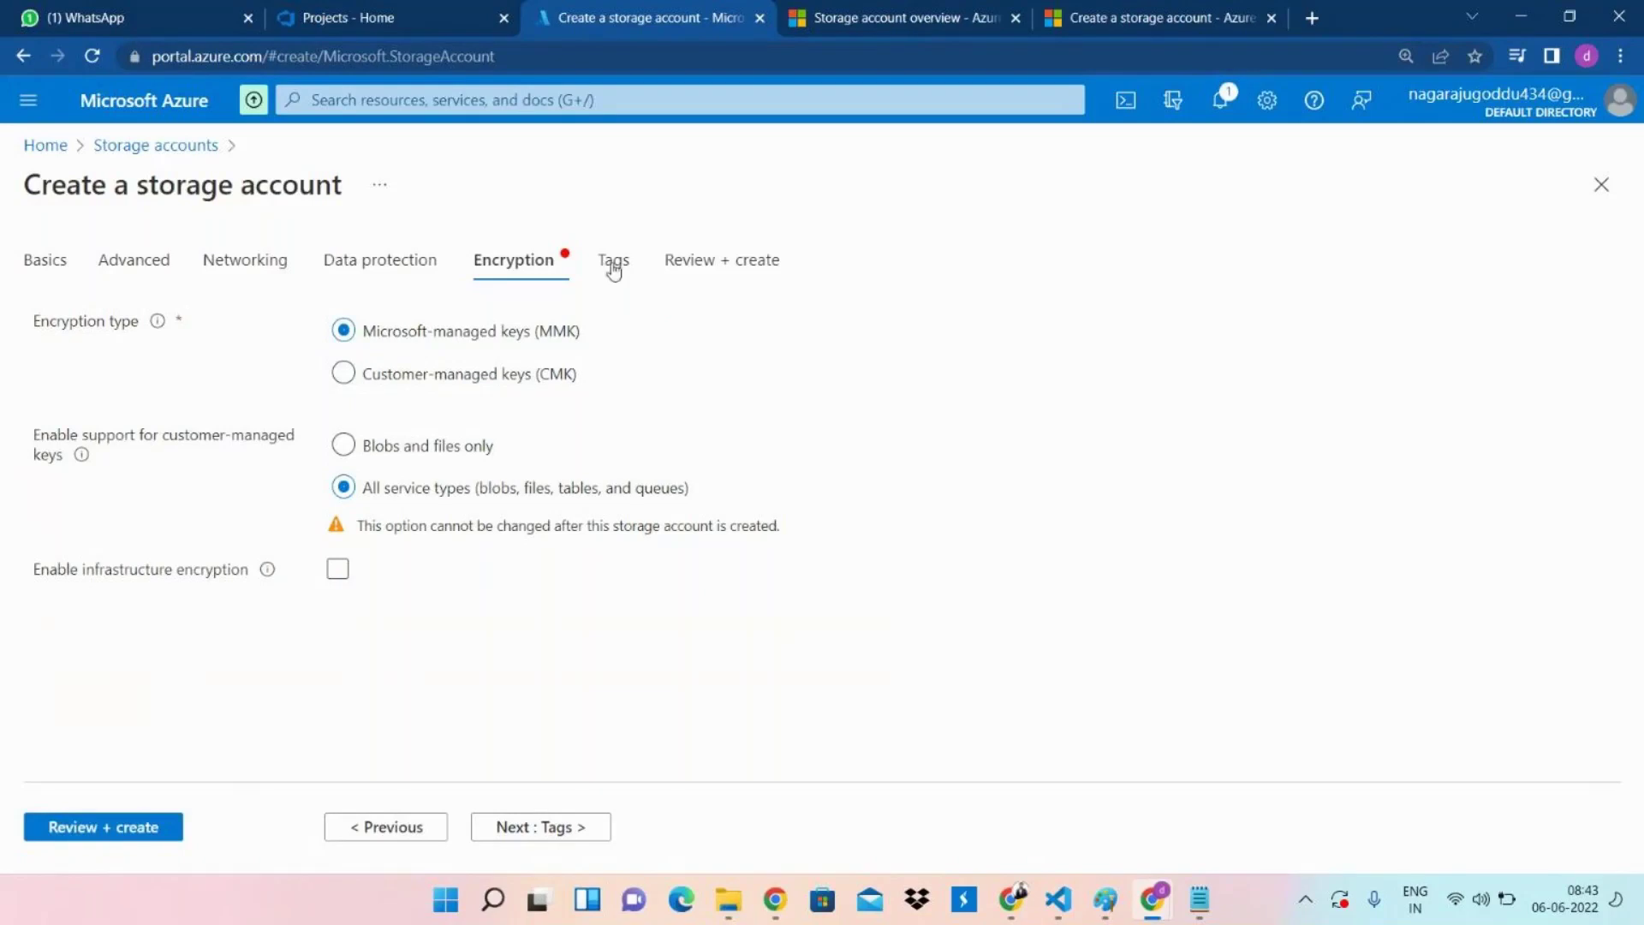
Pass through the Tags settings, review the final configuration summary and create the storage account.
{"action": "left_click", "coordinate": [613, 266]}
{"action": "left_click", "coordinate": [715, 272]}
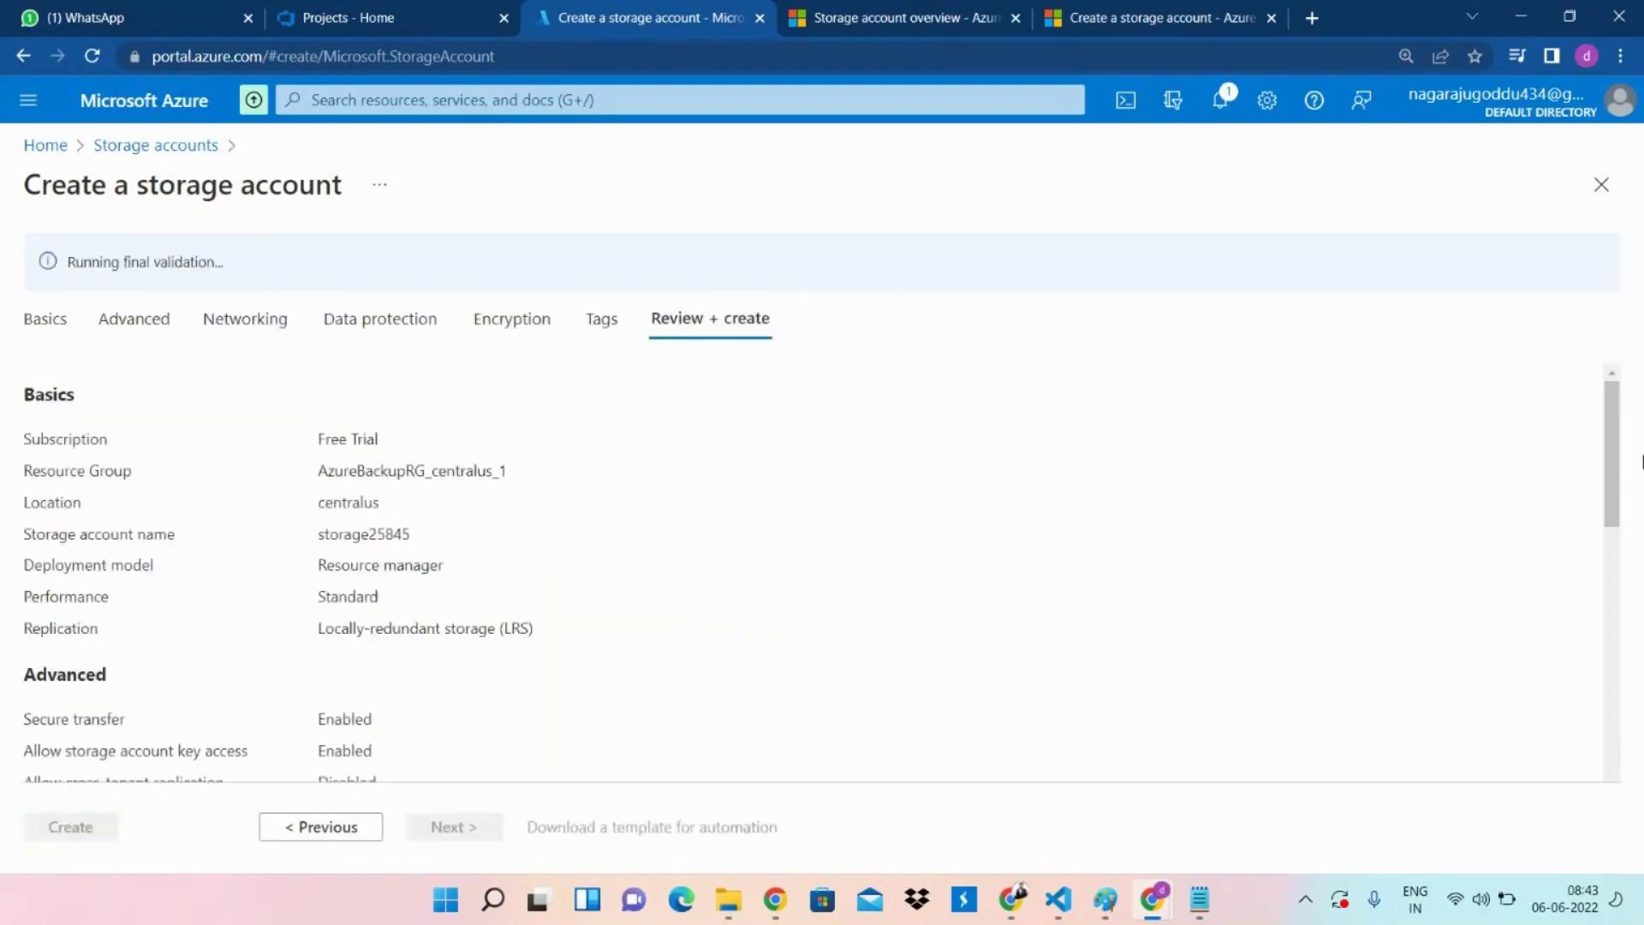
{"action": "left_click_drag", "start_coordinate": [1620, 501], "coordinate": [1619, 618]}
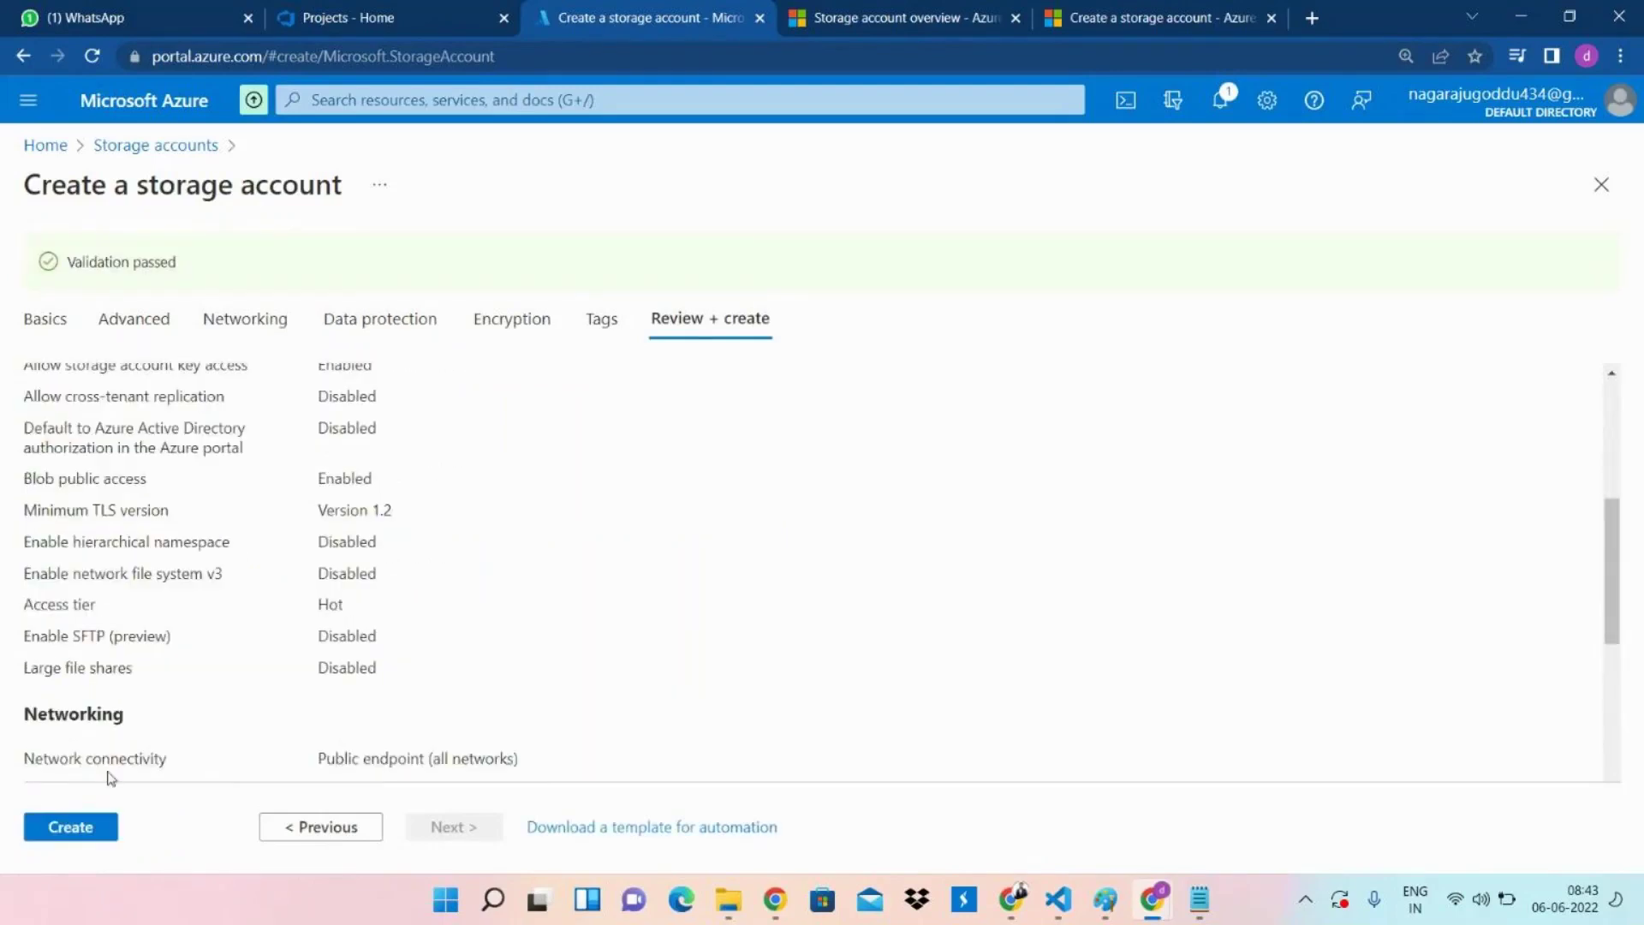
{"action": "left_click", "coordinate": [82, 838]}
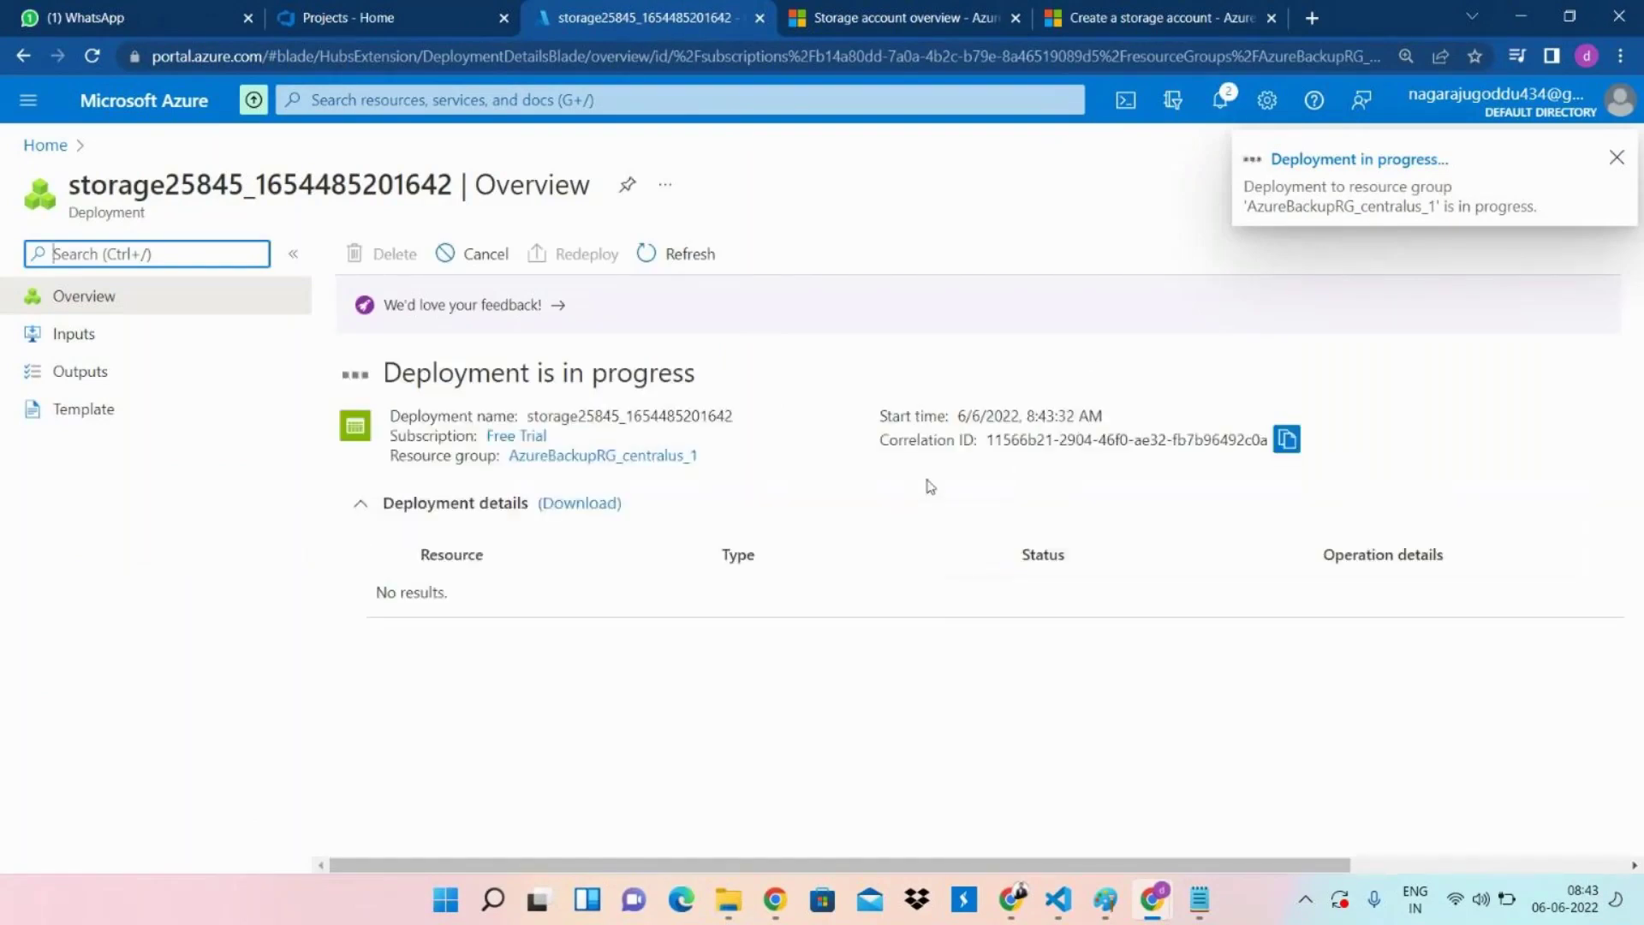
Switch to the Notepad notes and add the heading "account kind" below the redundancy types.
{"action": "mouse_move", "coordinate": [1199, 899]}
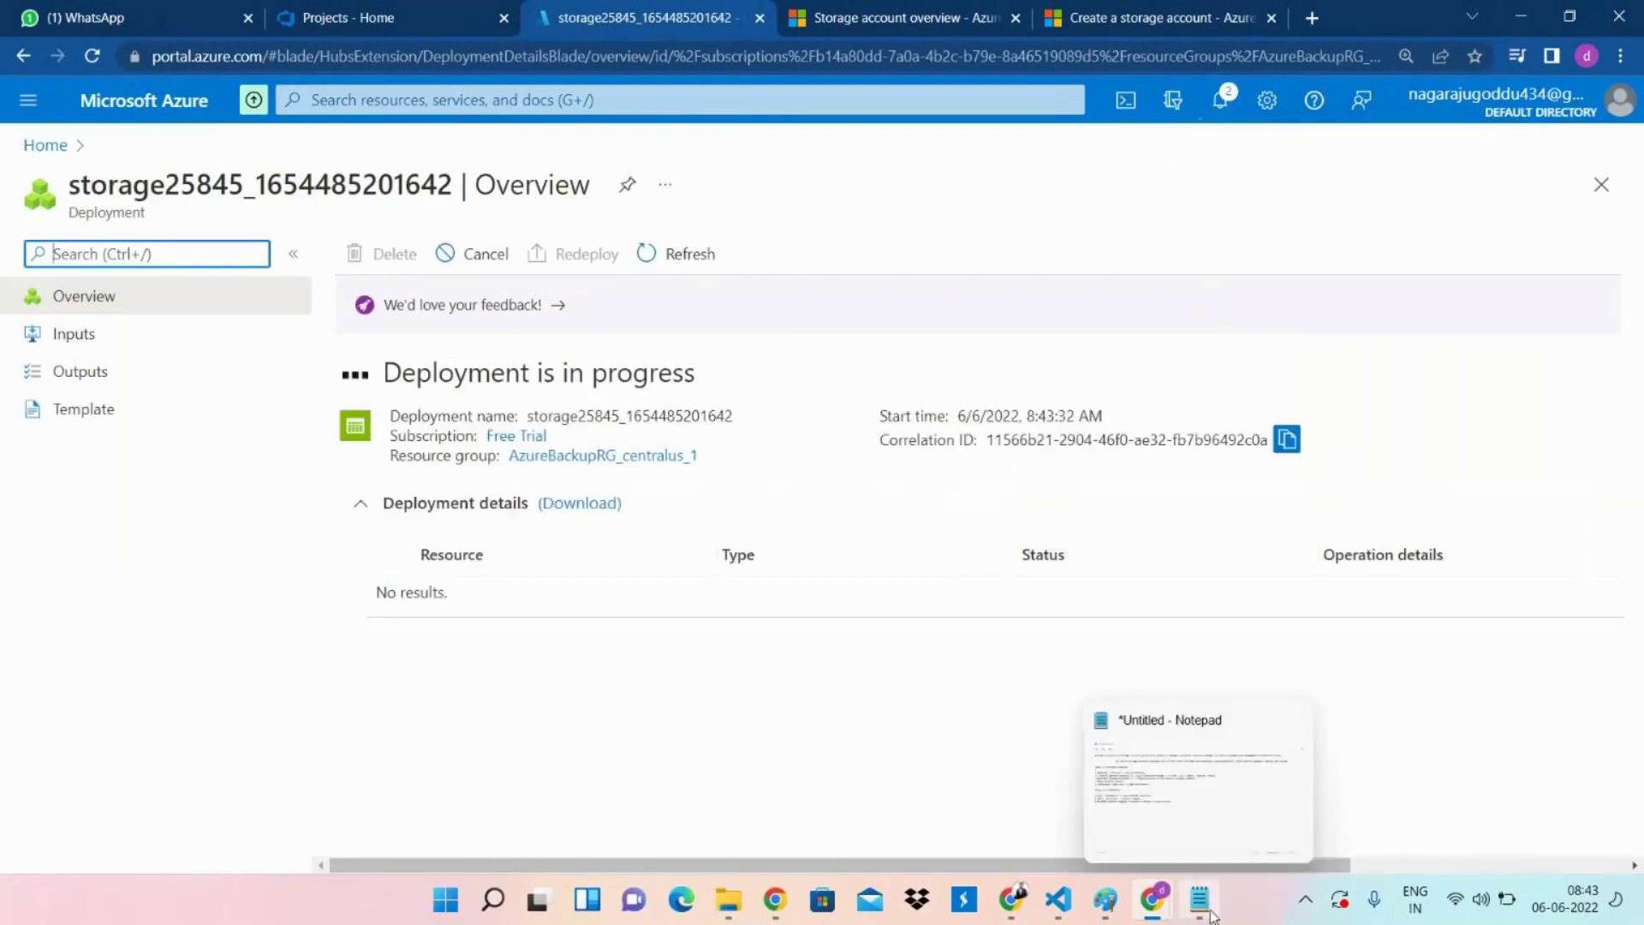
{"action": "left_click", "coordinate": [1201, 851]}
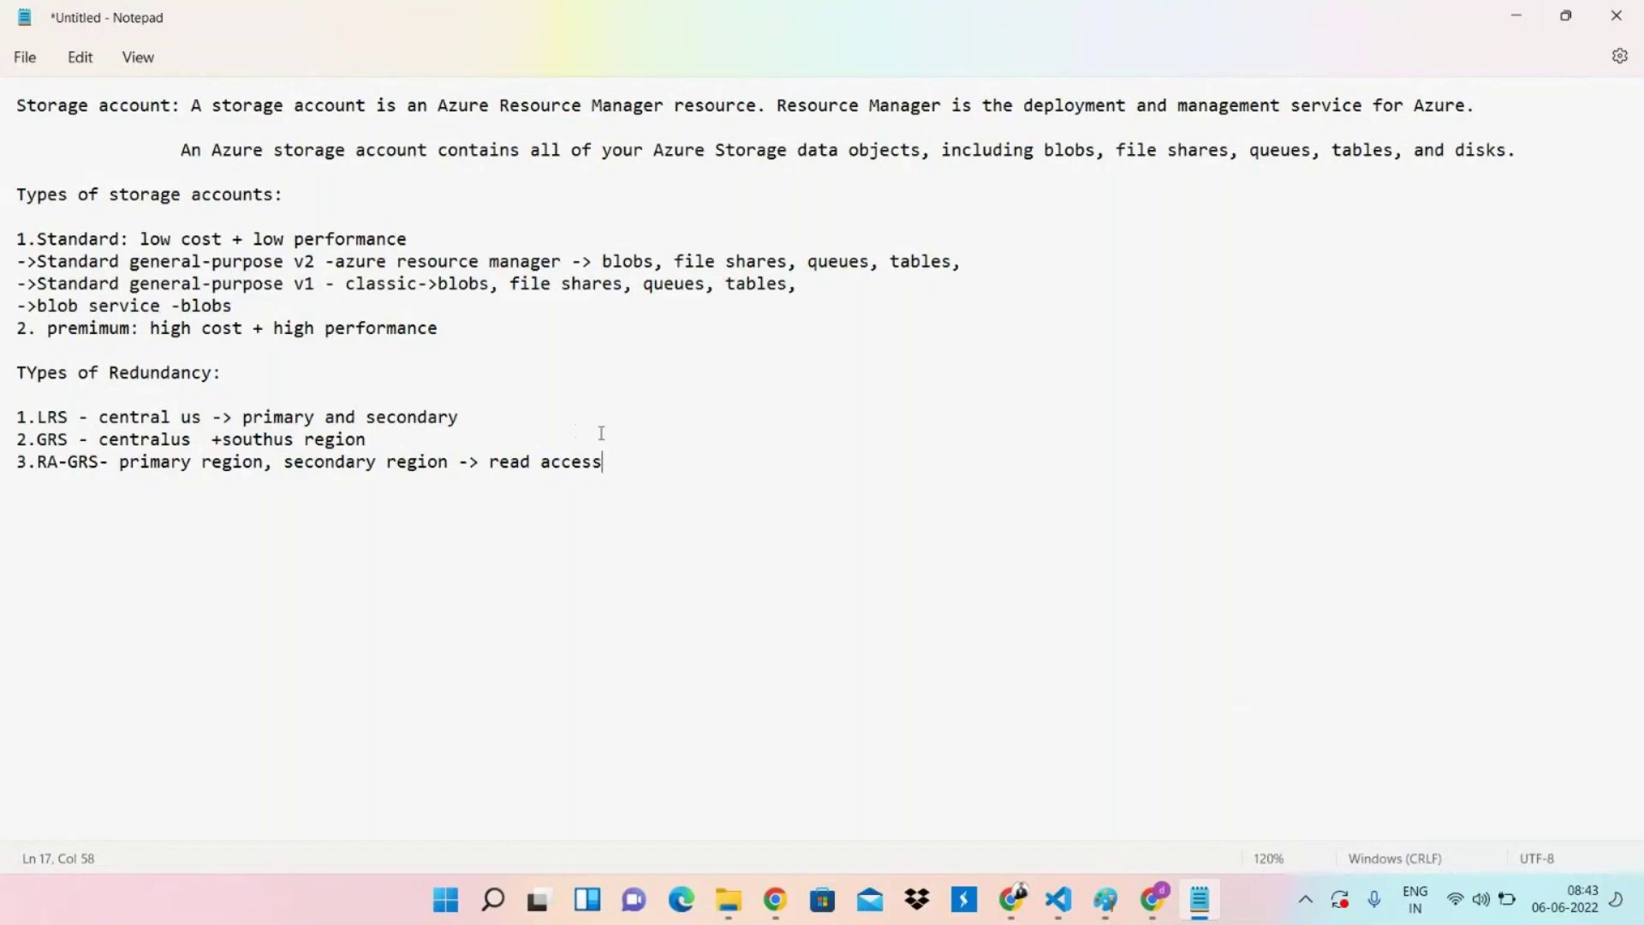
{"action": "key", "text": "Return"}
{"action": "key", "text": "Return"}
{"action": "type", "text": "account"}
{"action": "type", "text": " kkin"}
{"action": "key", "text": "BackSpace"}
{"action": "key", "text": "BackSpace"}
{"action": "key", "text": "BackSpace"}
{"action": "type", "text": "ind"}
{"action": "key", "text": "Return"}
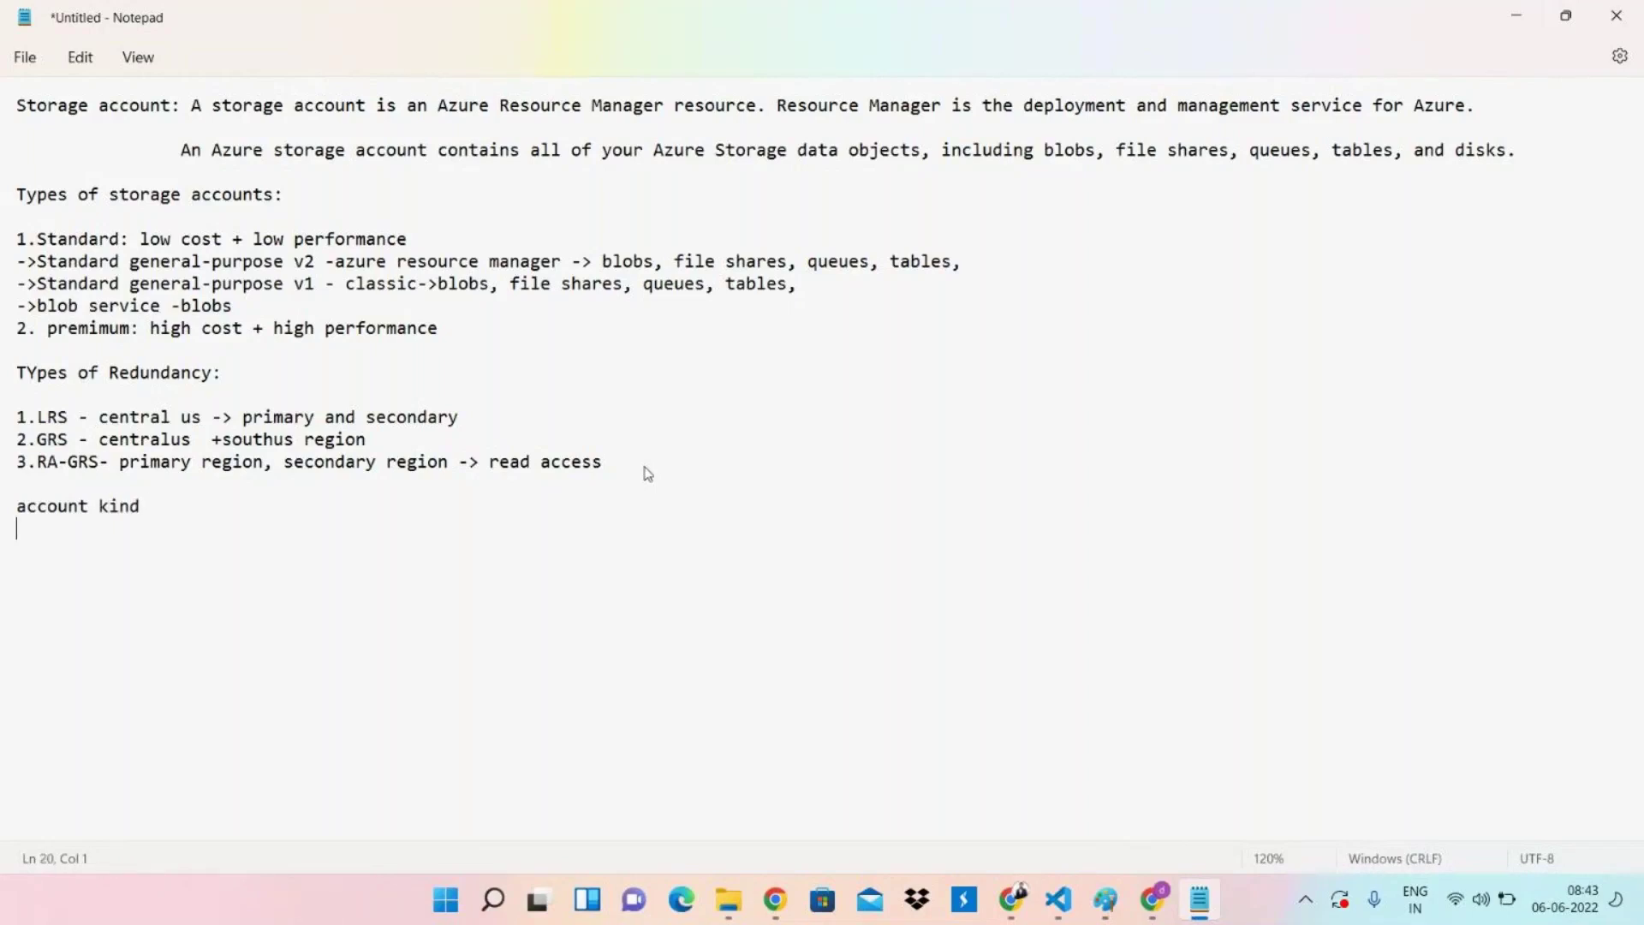
List "cool", "hot" and "archive" on separate lines under the account kind heading.
{"action": "type", "text": "cool"}
{"action": "key", "text": "Return"}
{"action": "type", "text": "hot"}
{"action": "key", "text": "Return"}
{"action": "type", "text": "archive"}
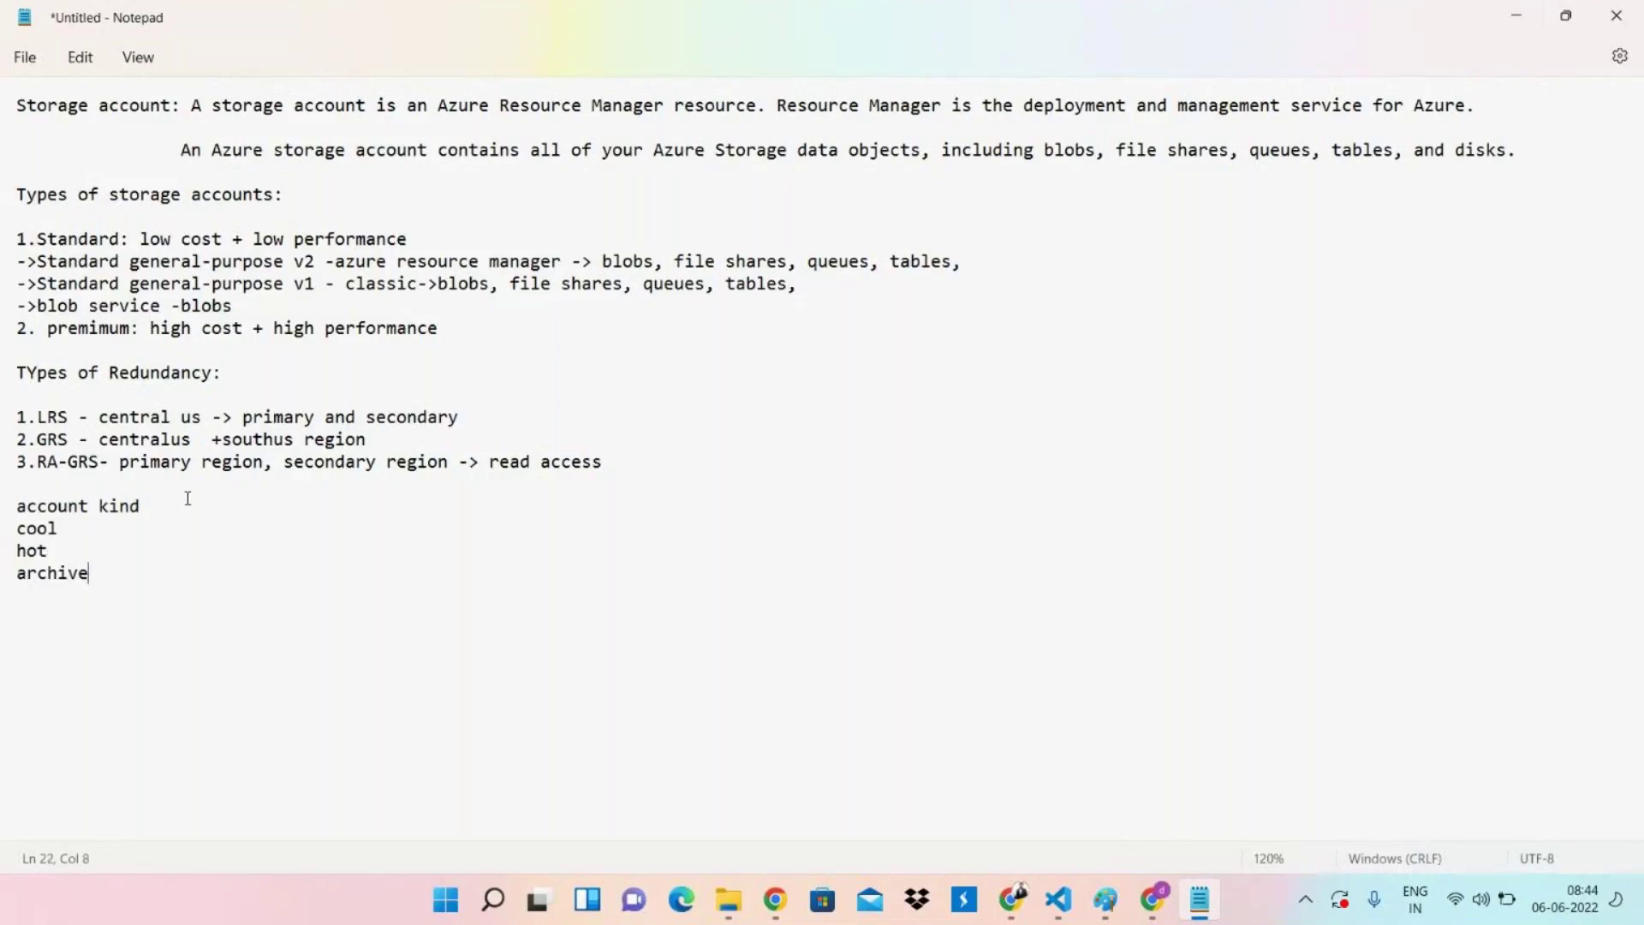
Add a colon after the account kind heading and extend the hot entry with ": frequent use".
{"action": "left_click", "coordinate": [160, 506]}
{"action": "type", "text": ":"}
{"action": "left_click", "coordinate": [64, 526]}
{"action": "left_click", "coordinate": [68, 545]}
{"action": "type", "text": ": frequent use"}
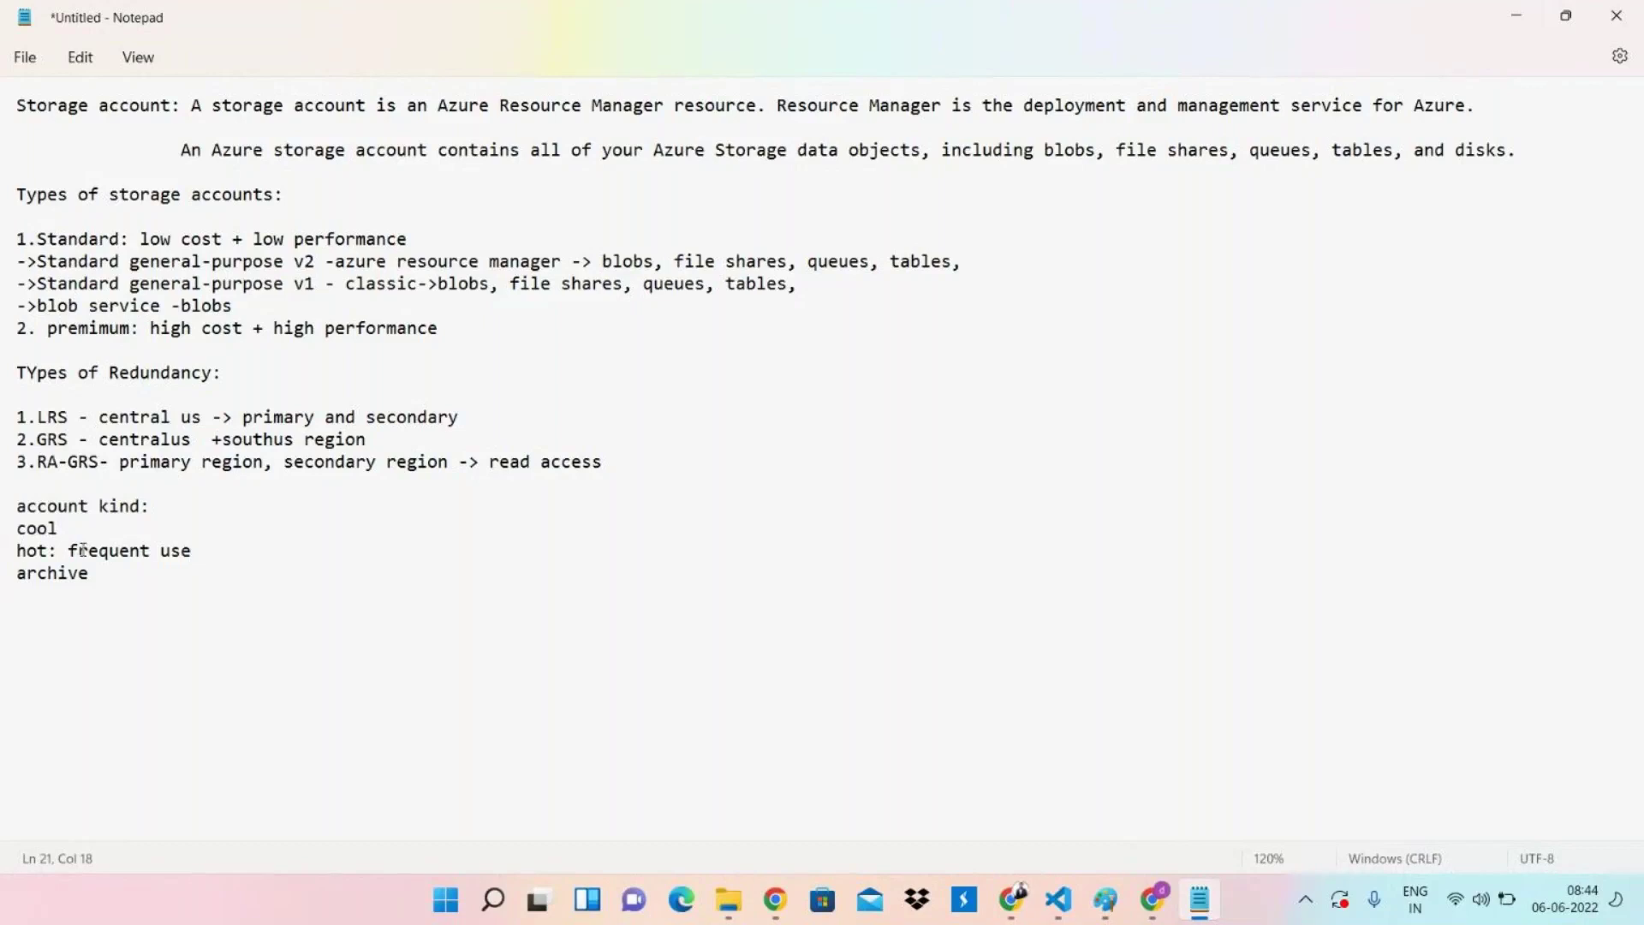
Extend the cool entry in the notes with ": in frequent use".
{"action": "left_click", "coordinate": [96, 538]}
{"action": "type", "text": ": in frequent"}
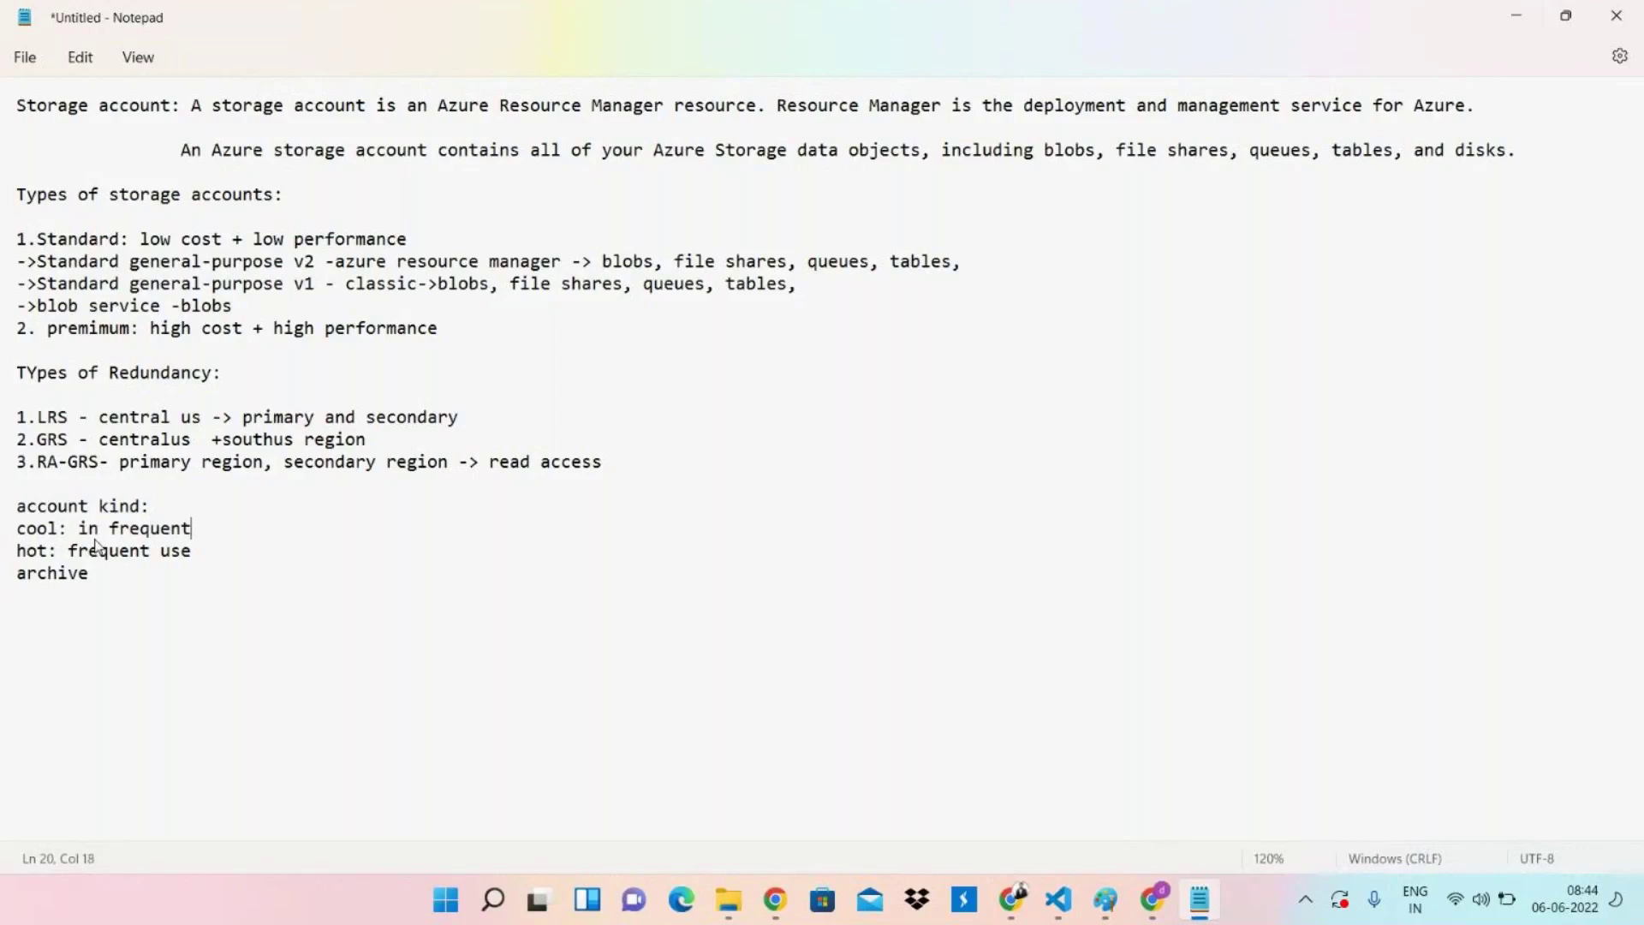
{"action": "type", "text": " use"}
Return to the Azure portal, open the deployed storage account and review its overview properties, comparing them with the Notepad notes.
{"action": "left_click", "coordinate": [1516, 15]}
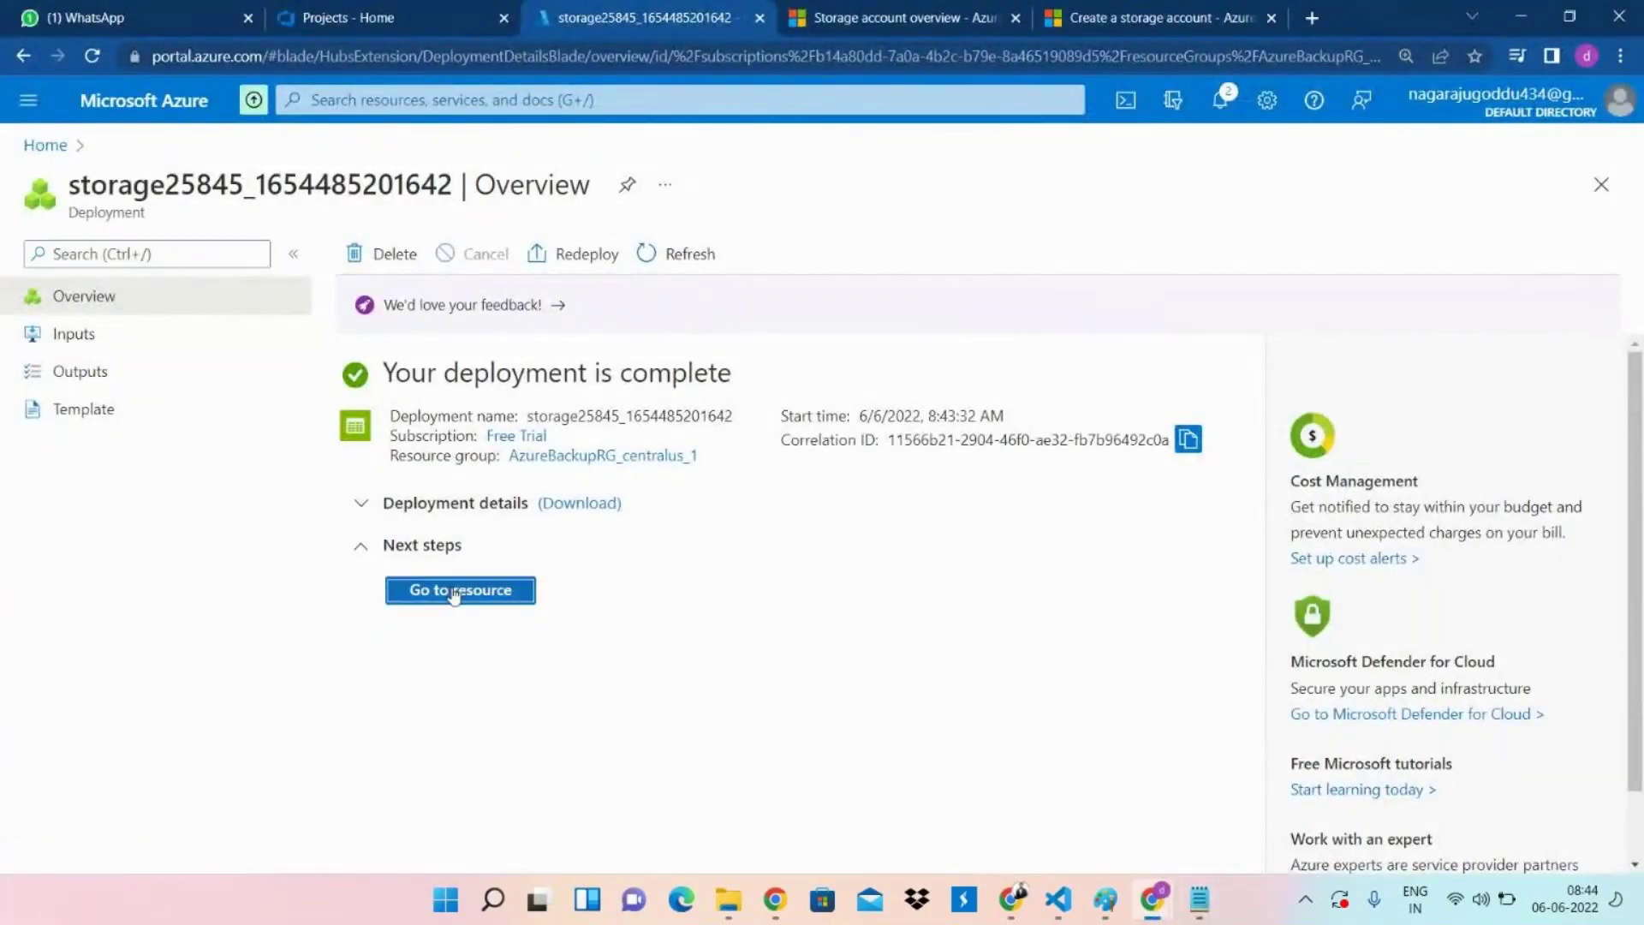
{"action": "left_click", "coordinate": [454, 591]}
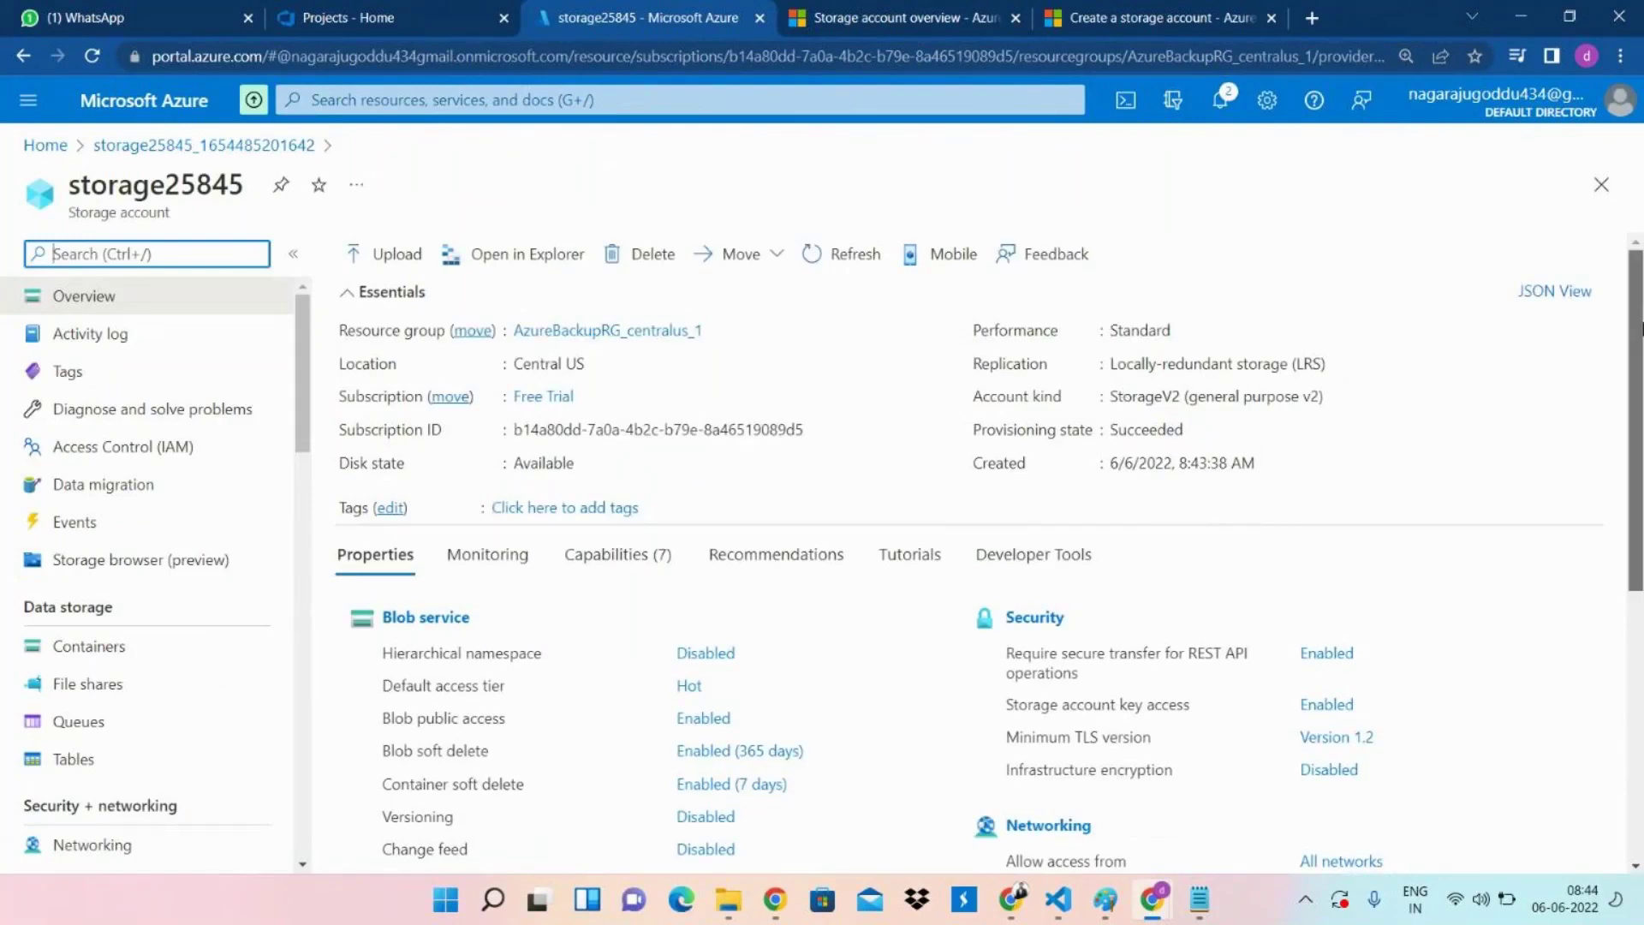
{"action": "left_click_drag", "start_coordinate": [1639, 339], "coordinate": [1642, 374]}
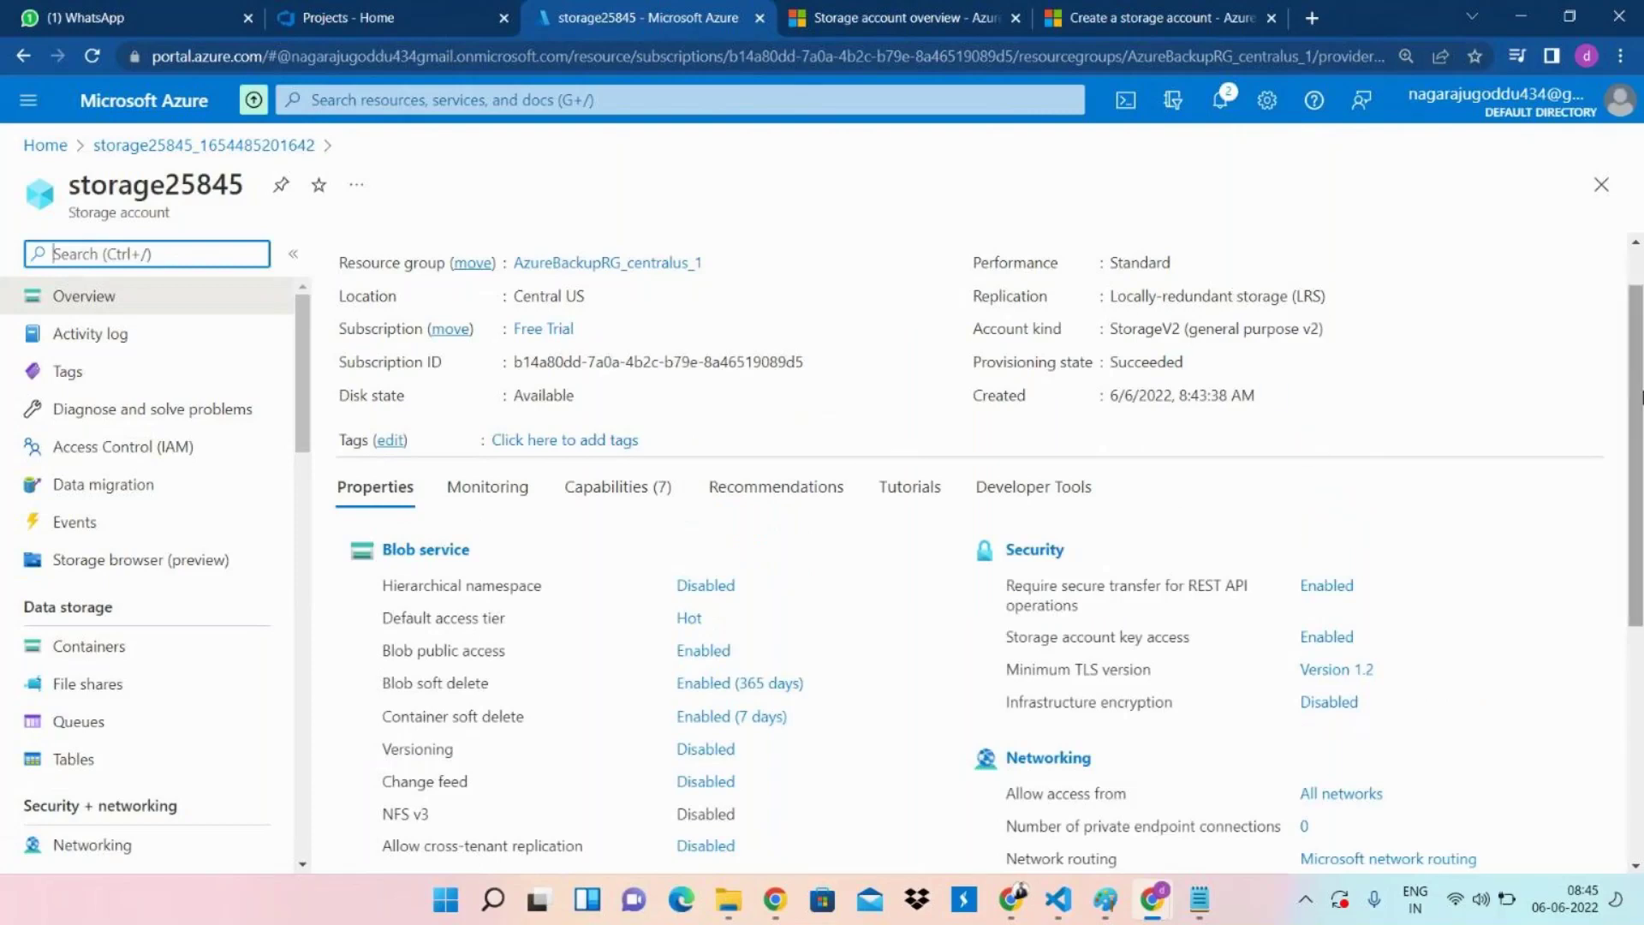
{"action": "scroll", "coordinate": [1641, 396], "scroll_direction": "up", "scroll_amount": 1}
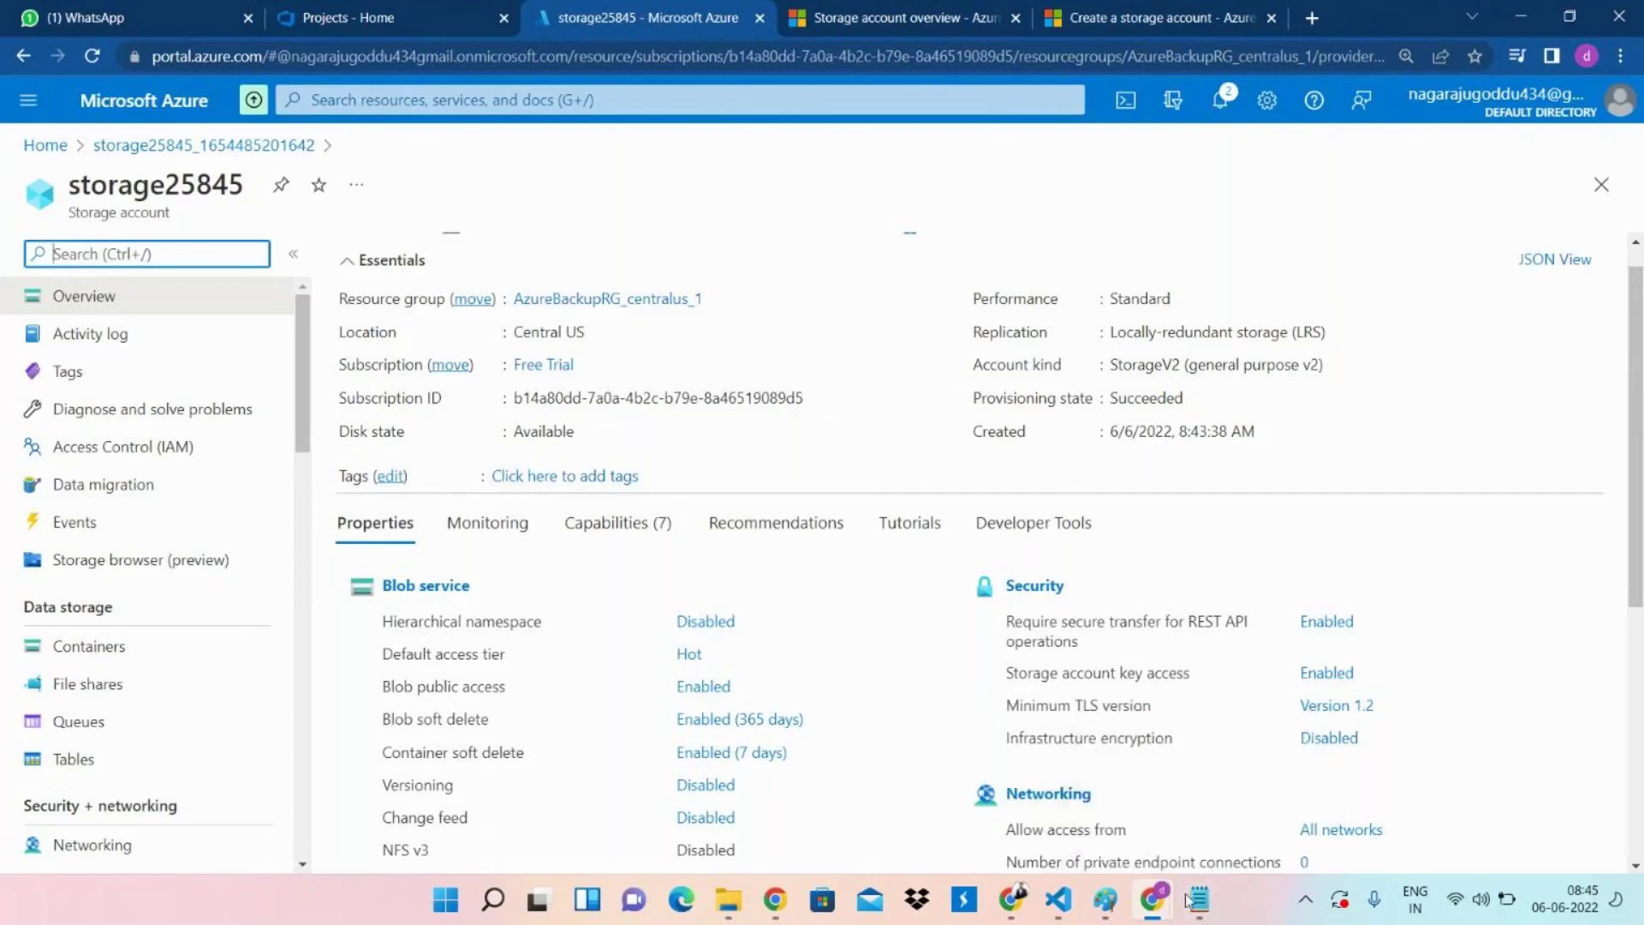
{"action": "left_click", "coordinate": [1168, 833]}
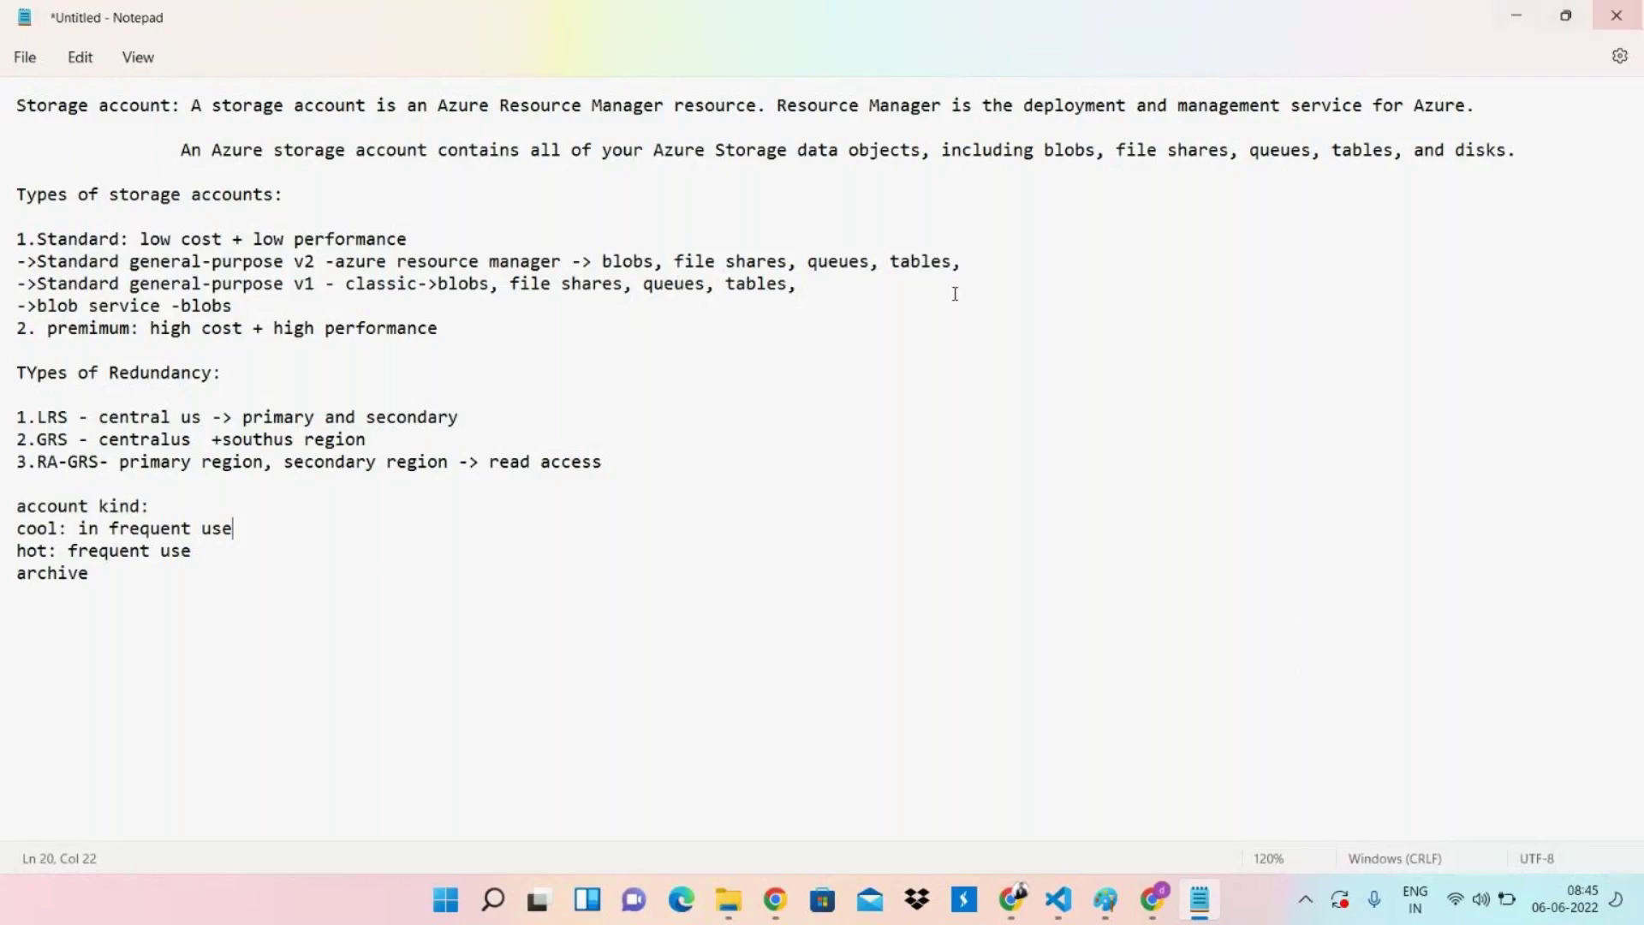
{"action": "left_click", "coordinate": [1510, 12]}
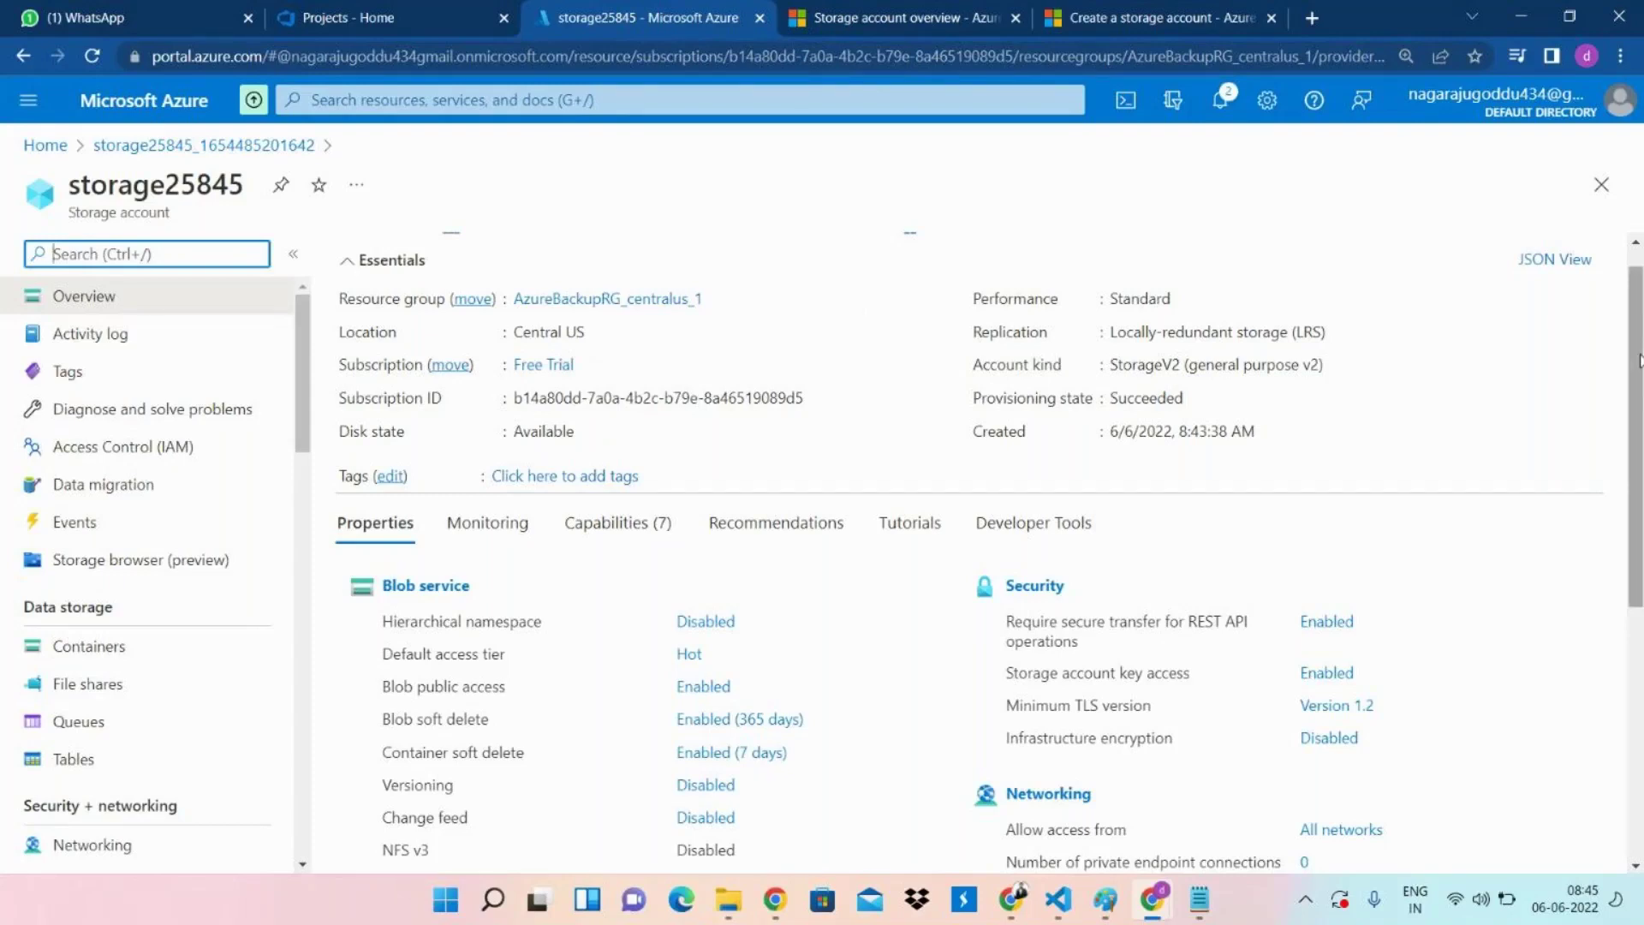
{"action": "left_click_drag", "start_coordinate": [1639, 360], "coordinate": [1641, 473]}
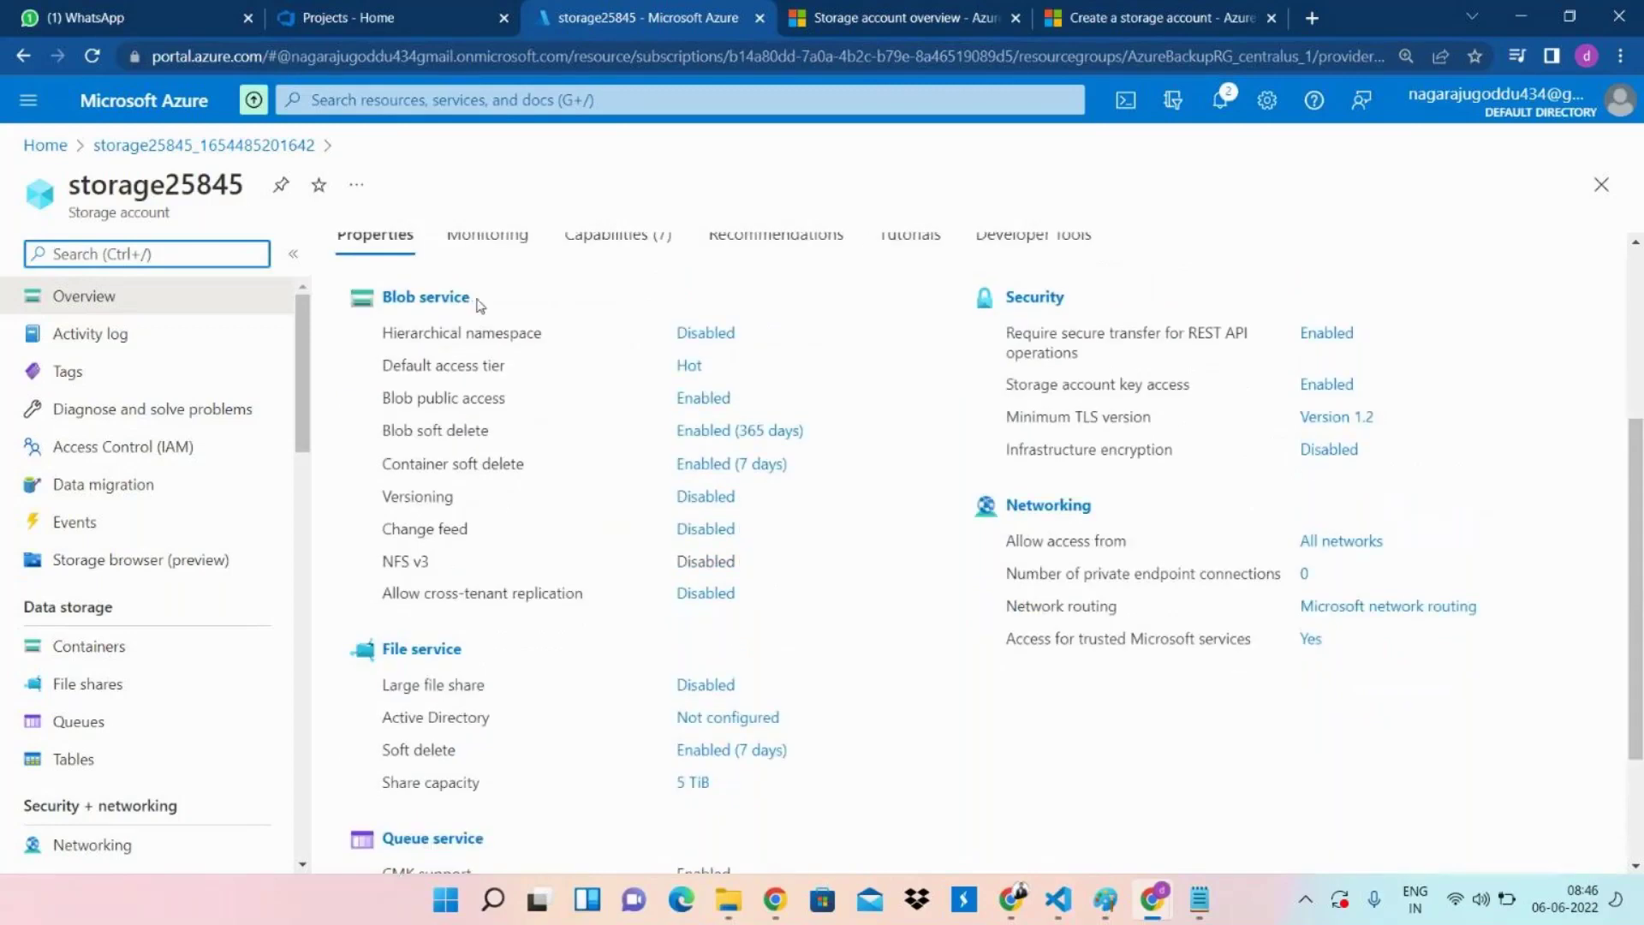
{"action": "left_click_drag", "start_coordinate": [1641, 567], "coordinate": [1641, 664]}
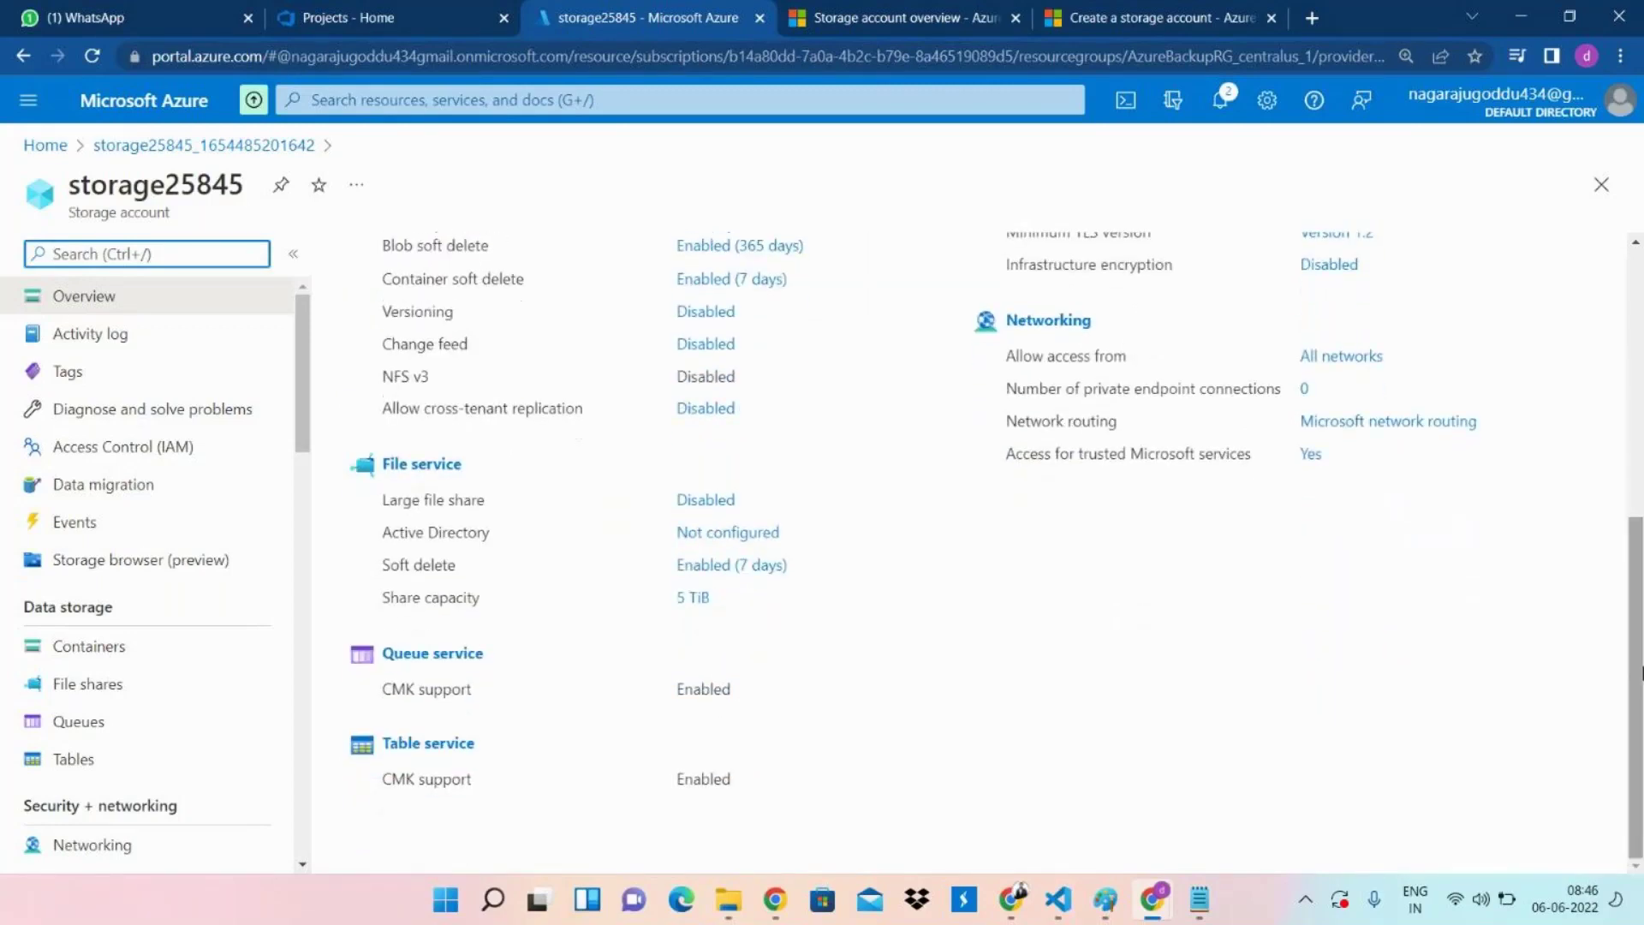
Open the account's Data migration page and look up the Storage Account resource type with the "Move account to new resource group" scenario.
{"action": "left_click", "coordinate": [162, 345]}
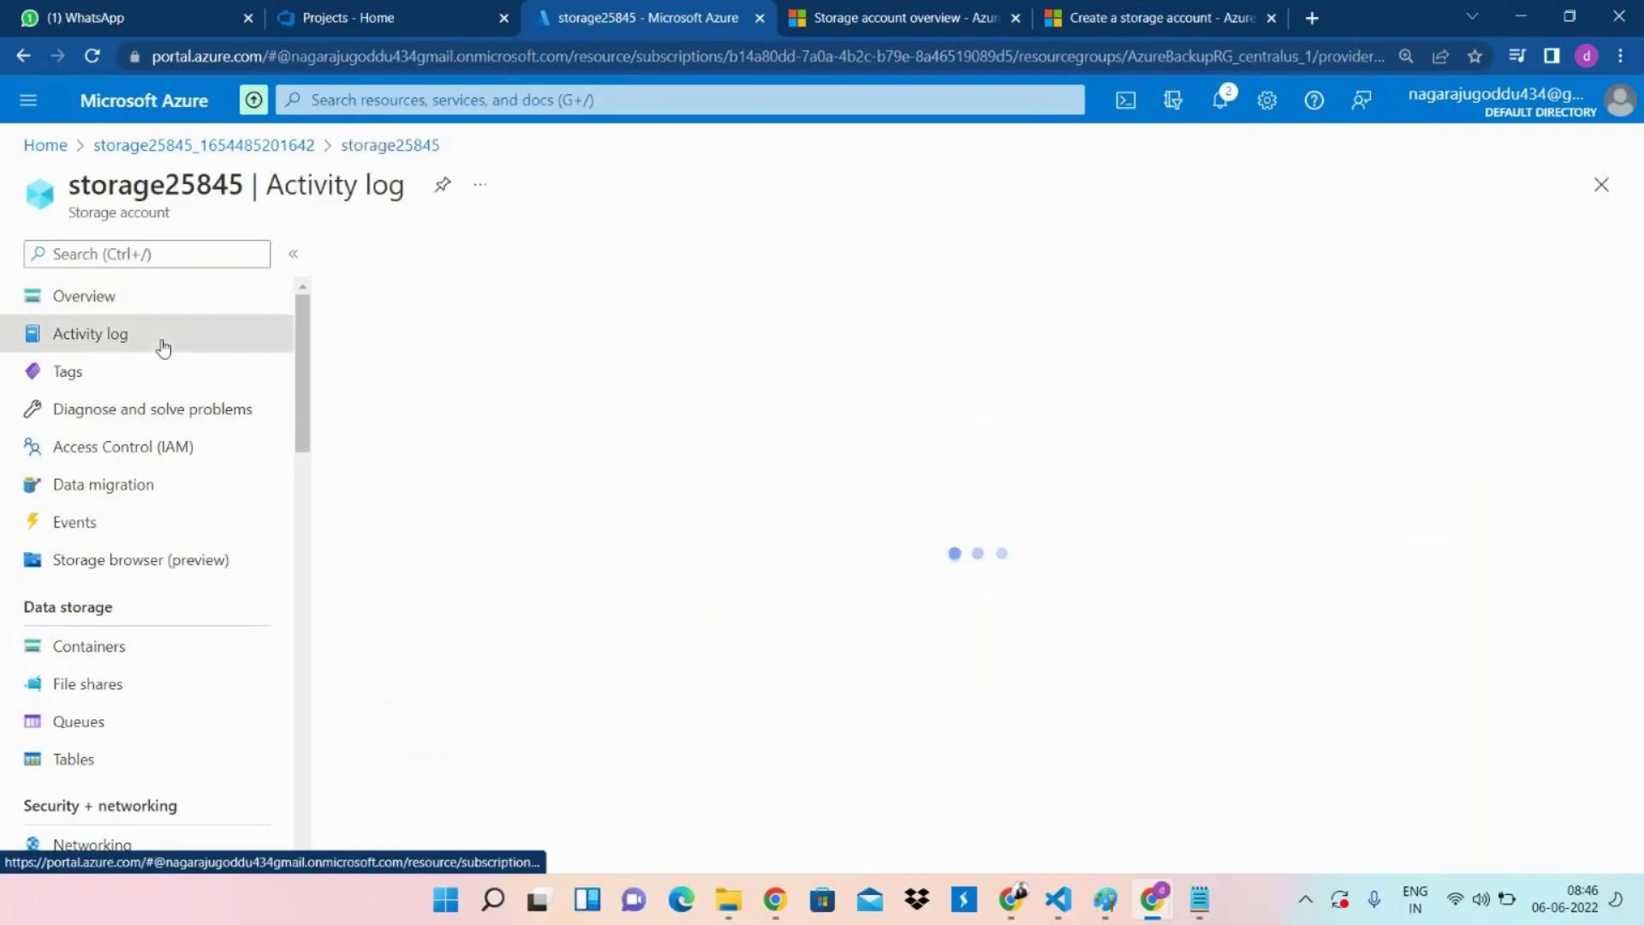
{"action": "left_click", "coordinate": [156, 484]}
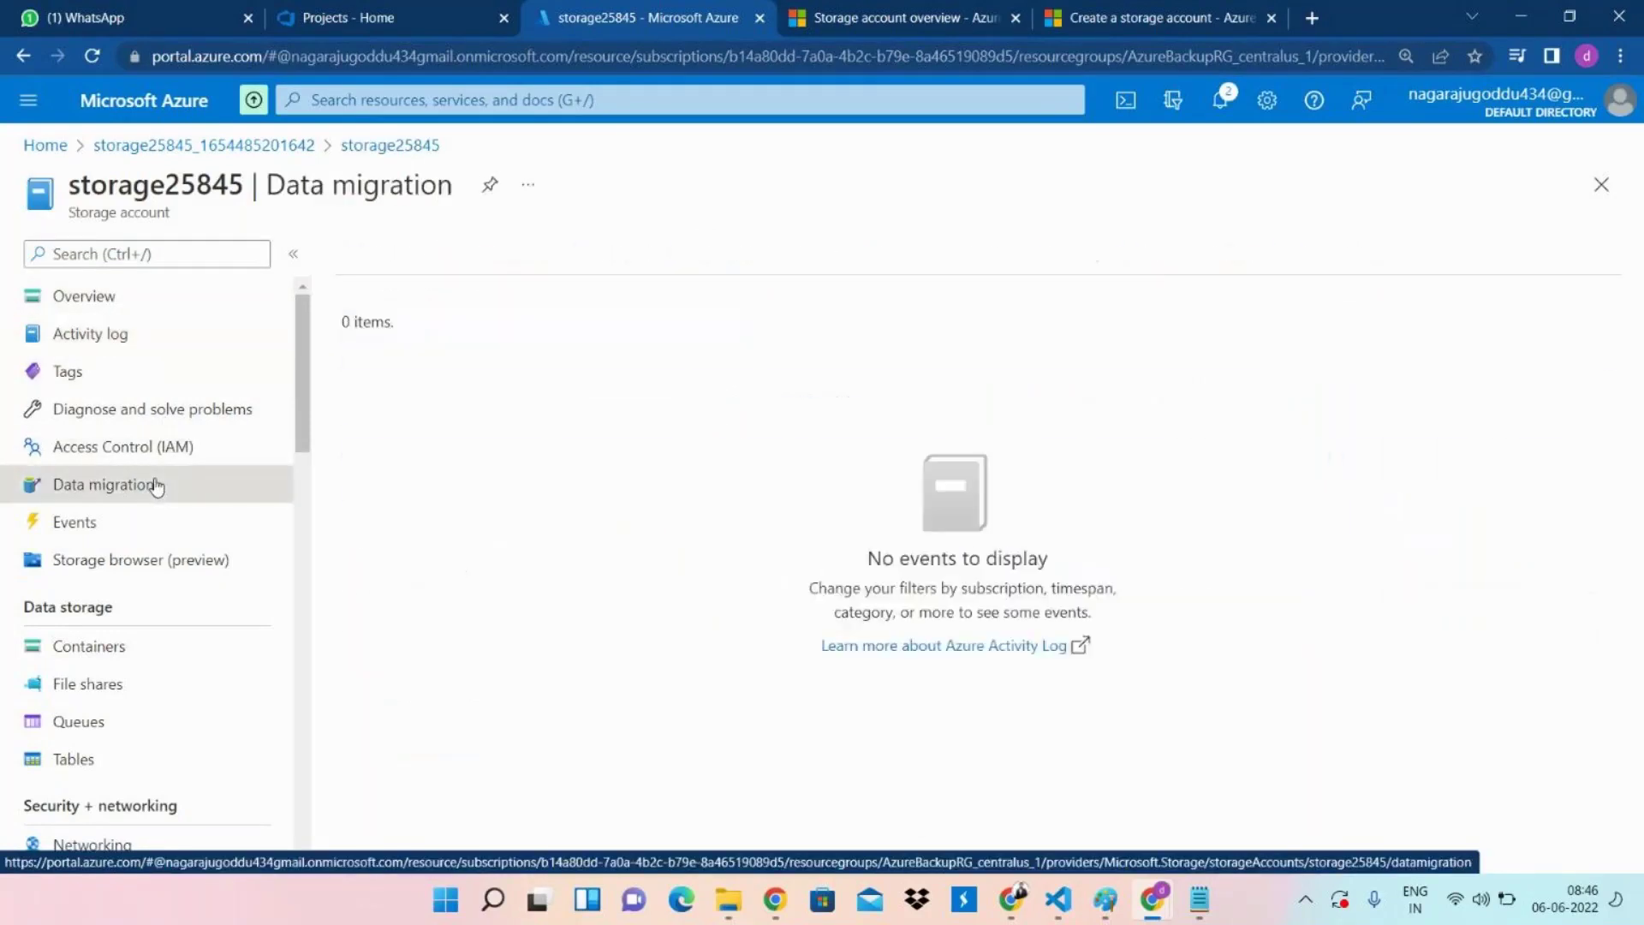
{"action": "left_click", "coordinate": [722, 387]}
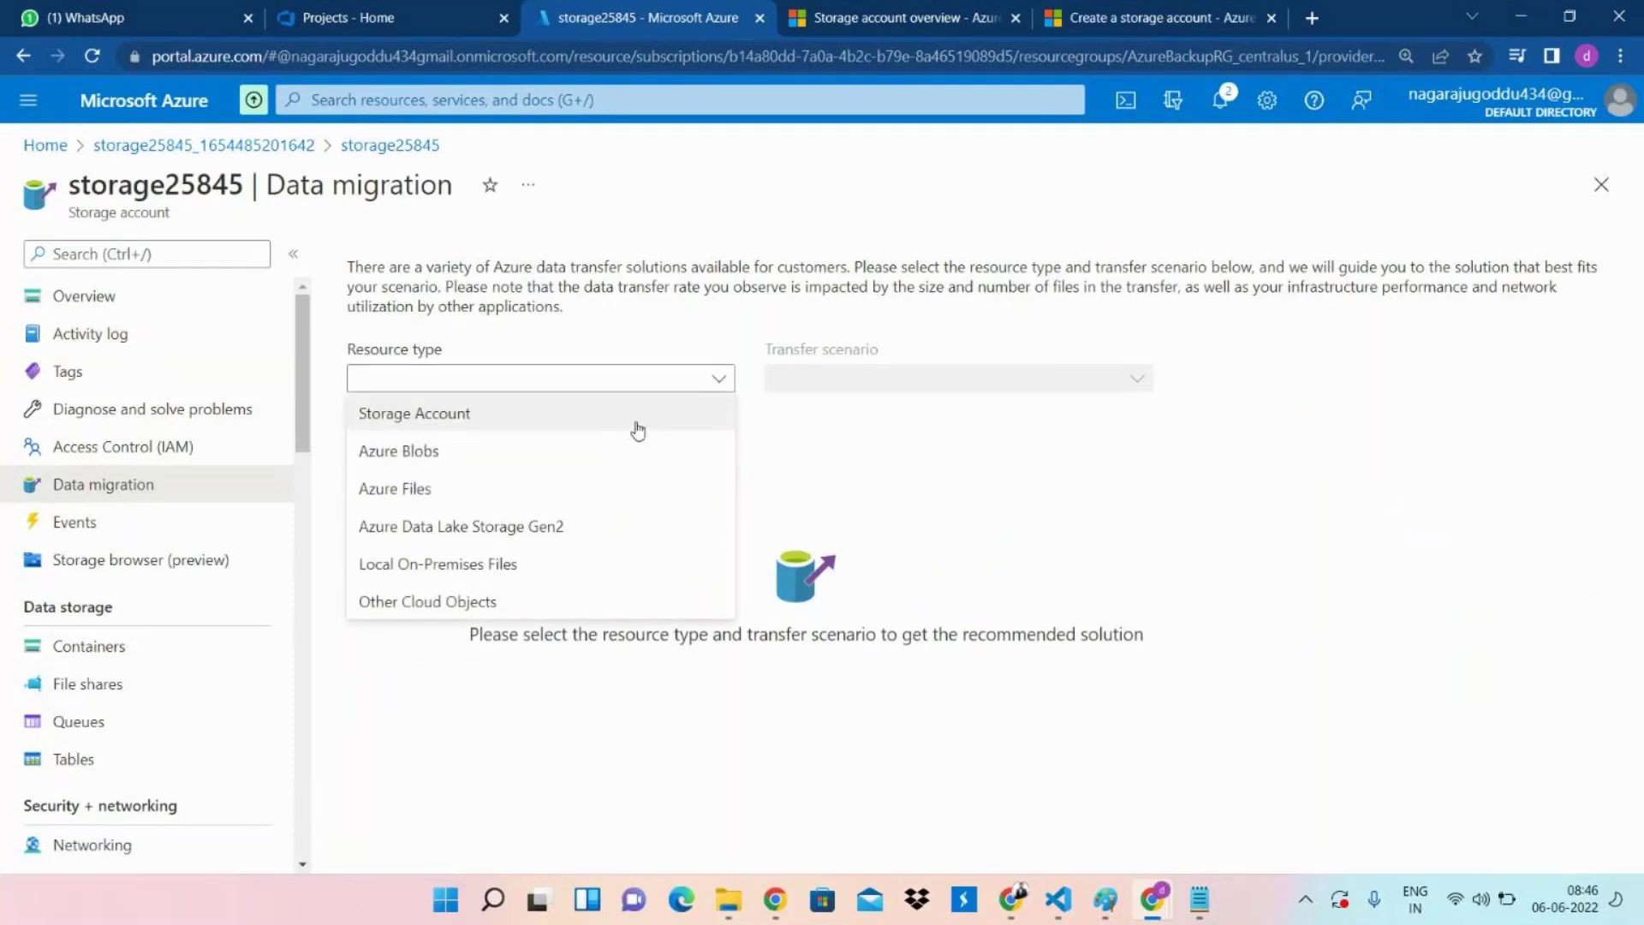
{"action": "left_click", "coordinate": [638, 420]}
{"action": "left_click", "coordinate": [1055, 377]}
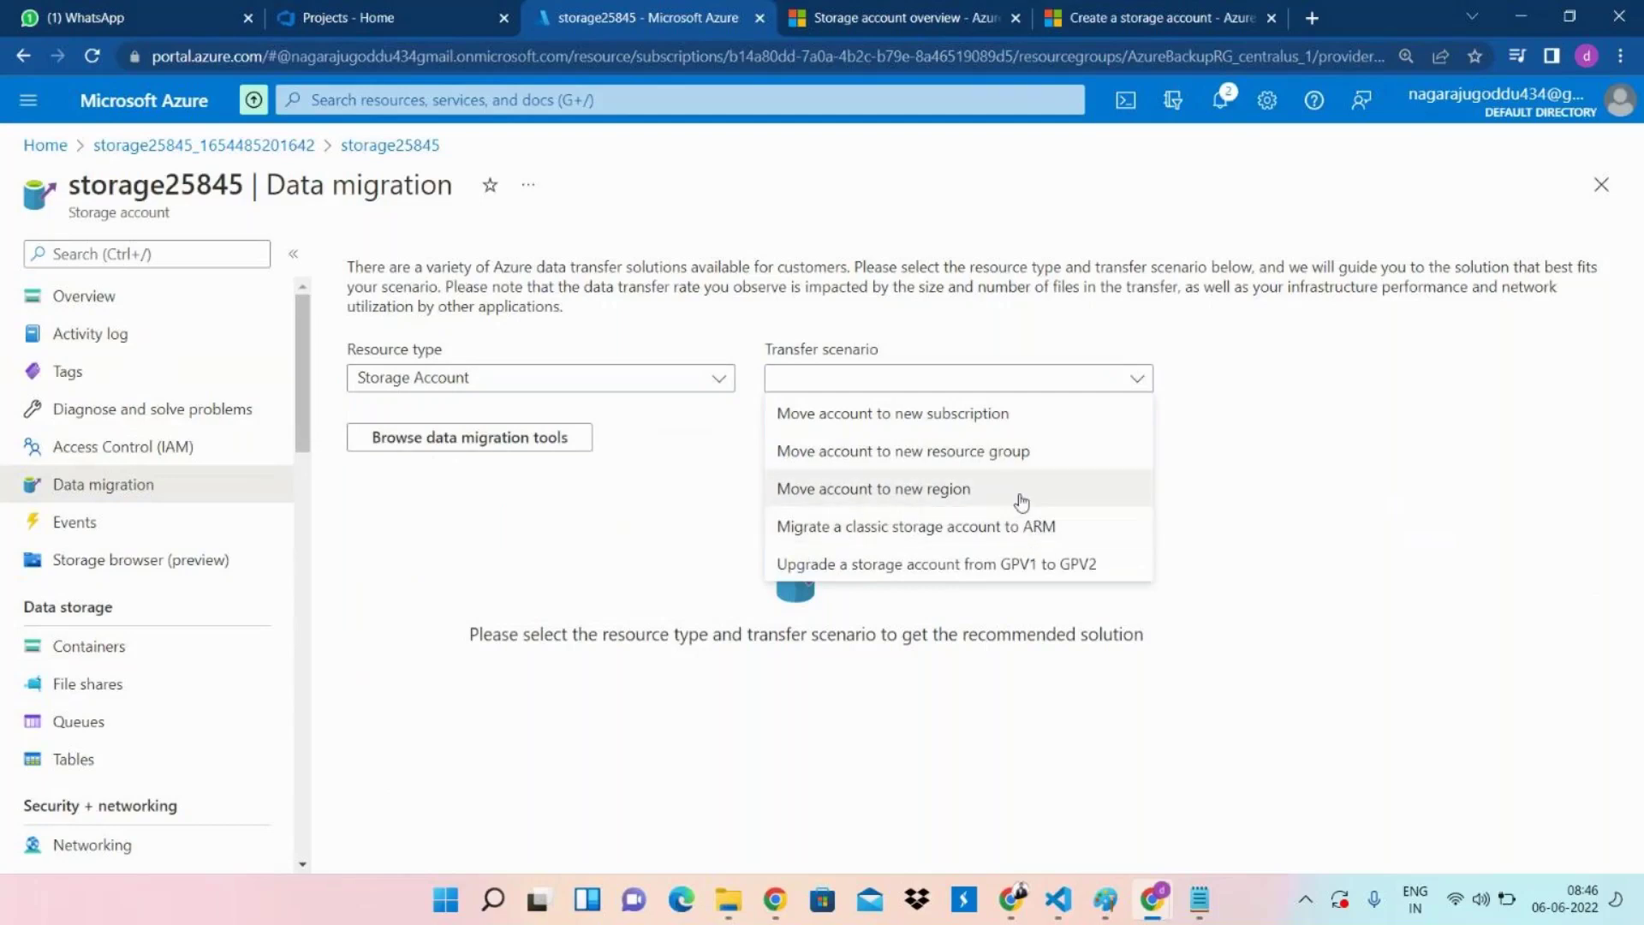
{"action": "left_click", "coordinate": [1061, 470]}
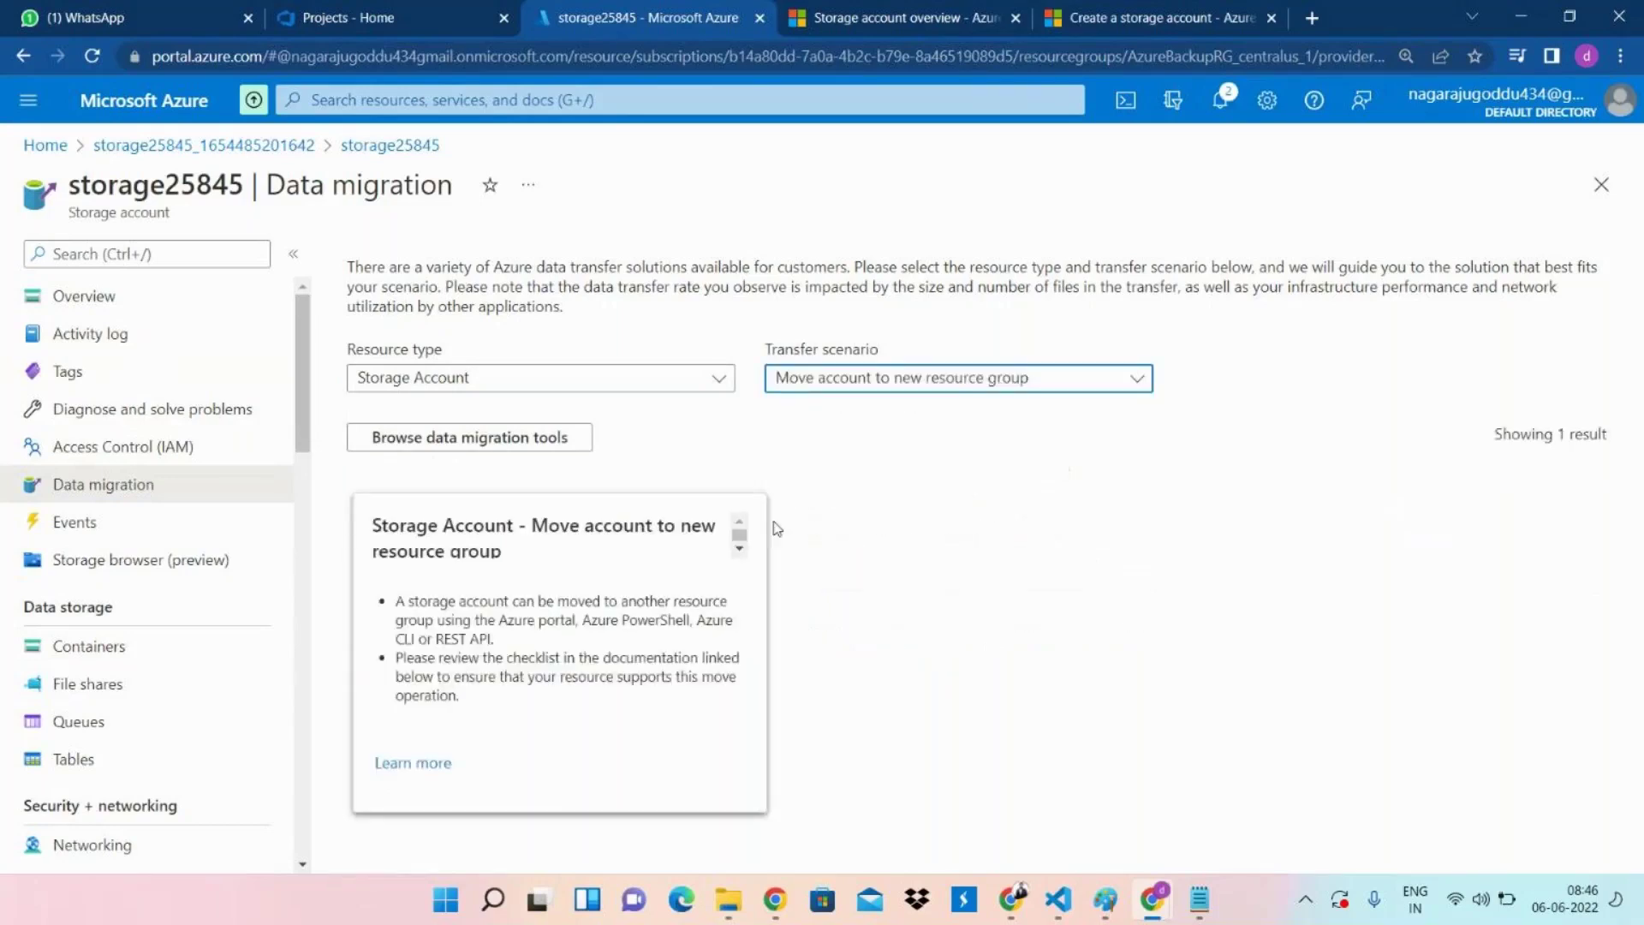
Browse all data migration tools, view the AzCopy documentation and return to the Data migration page.
{"action": "left_click", "coordinate": [500, 446]}
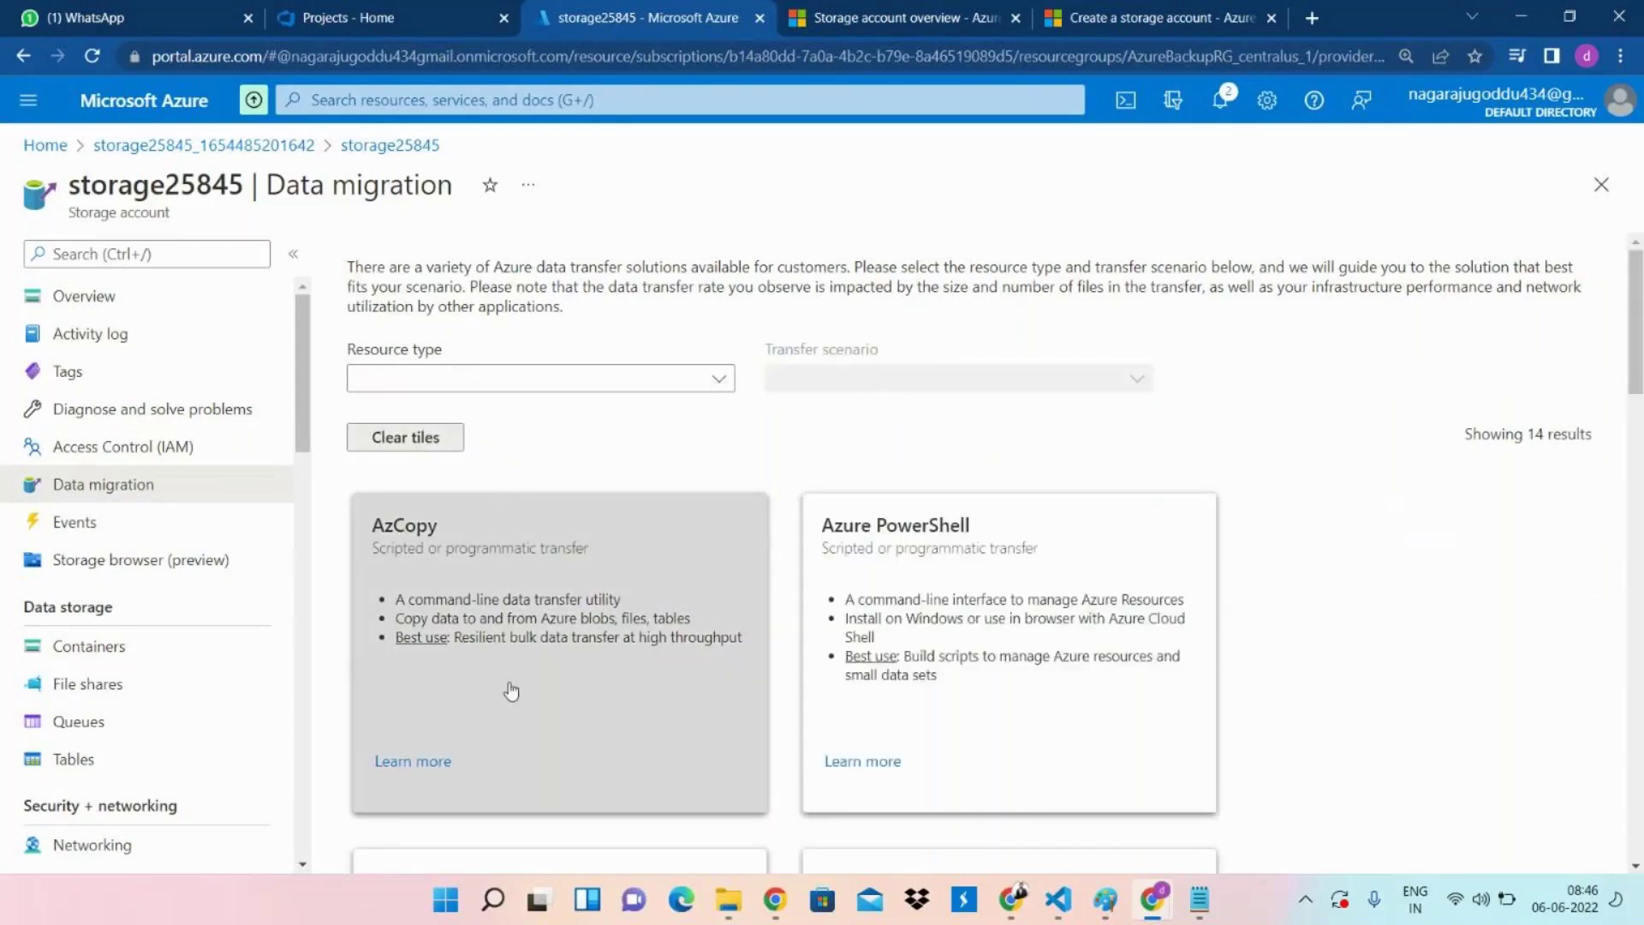
{"action": "left_click_drag", "start_coordinate": [1640, 383], "coordinate": [1639, 526]}
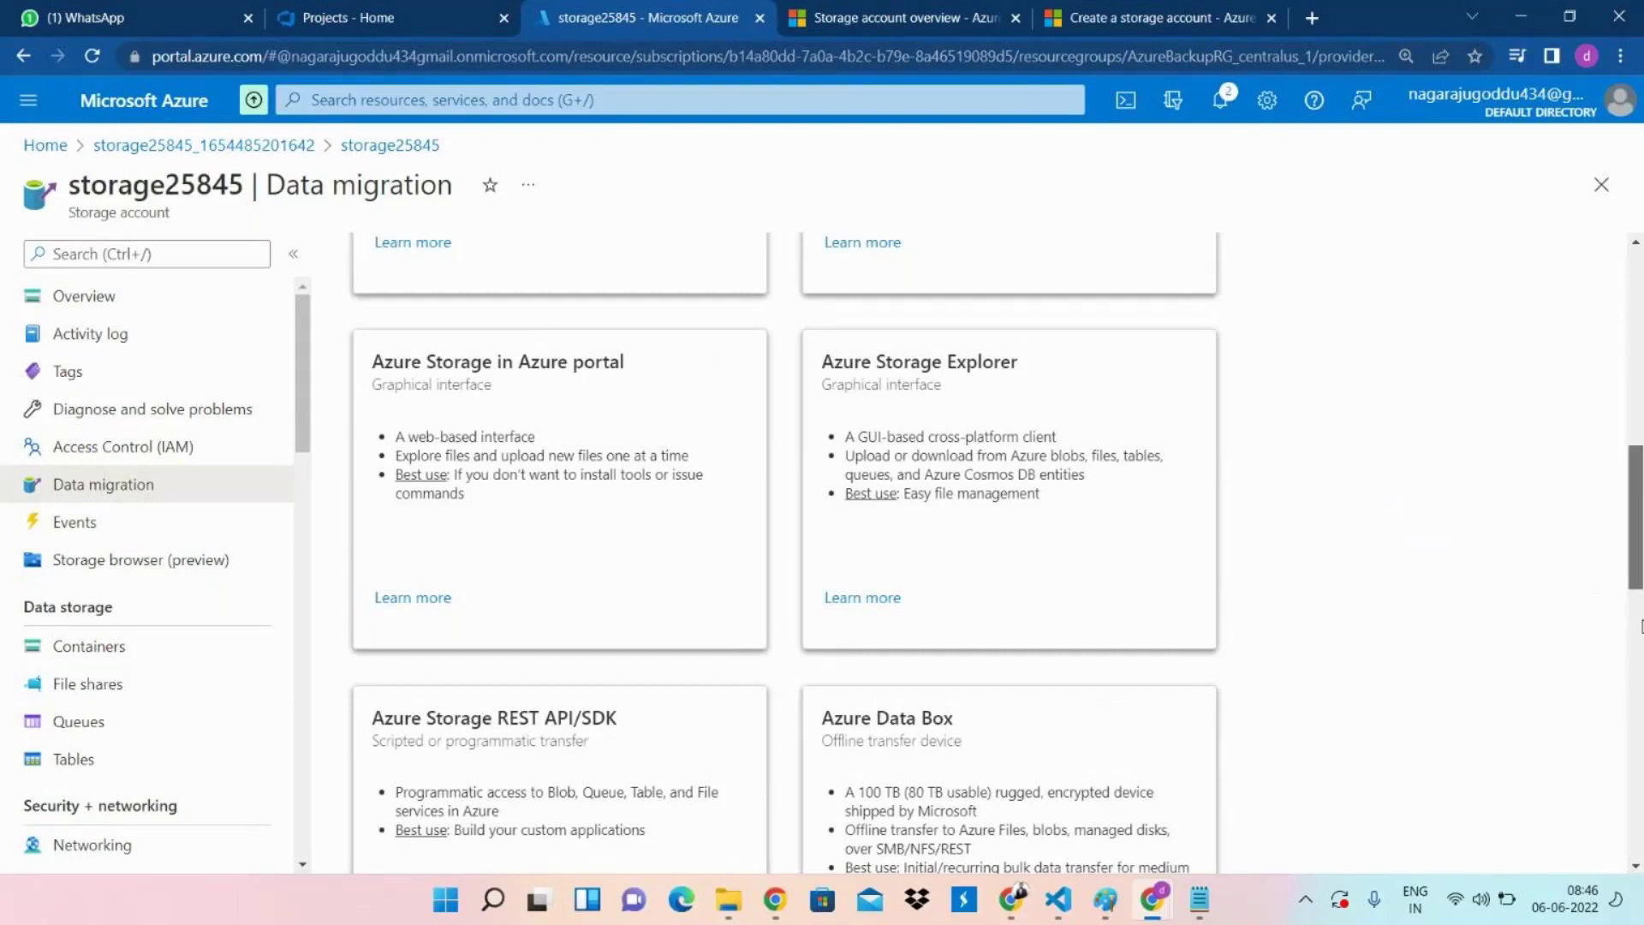
{"action": "scroll", "coordinate": [1641, 626], "scroll_direction": "down", "scroll_amount": 8}
{"action": "scroll", "coordinate": [1641, 766], "scroll_direction": "down", "scroll_amount": 3}
{"action": "scroll", "coordinate": [1640, 767], "scroll_direction": "down", "scroll_amount": 3}
{"action": "scroll", "coordinate": [1339, 296], "scroll_direction": "up", "scroll_amount": 20}
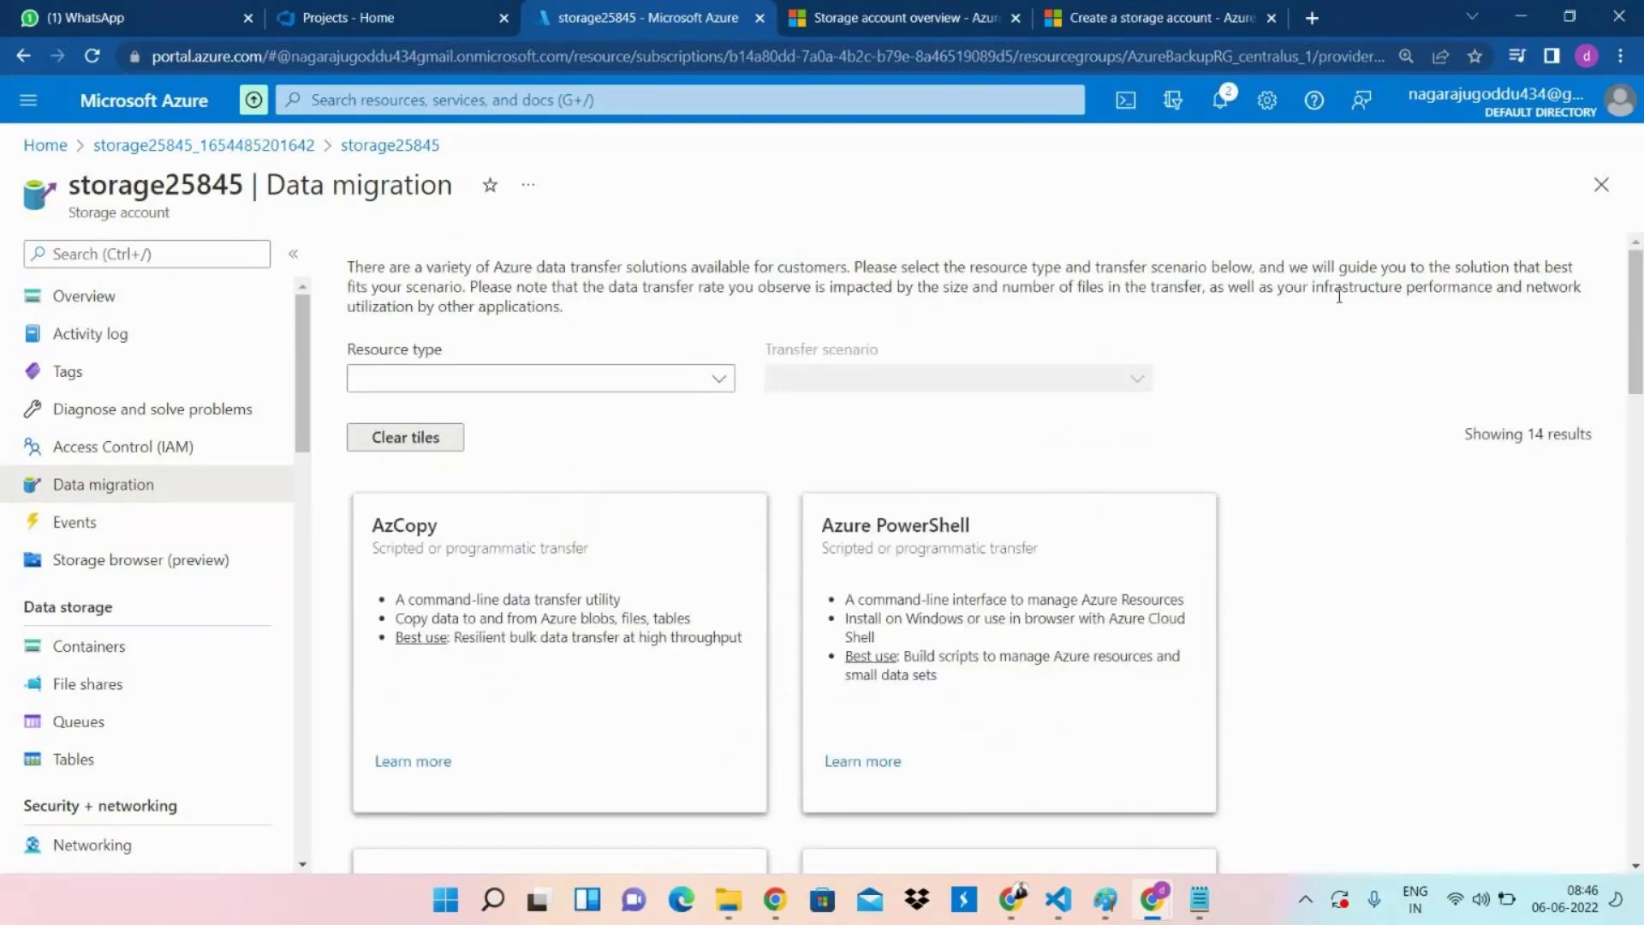
{"action": "left_click", "coordinate": [650, 497]}
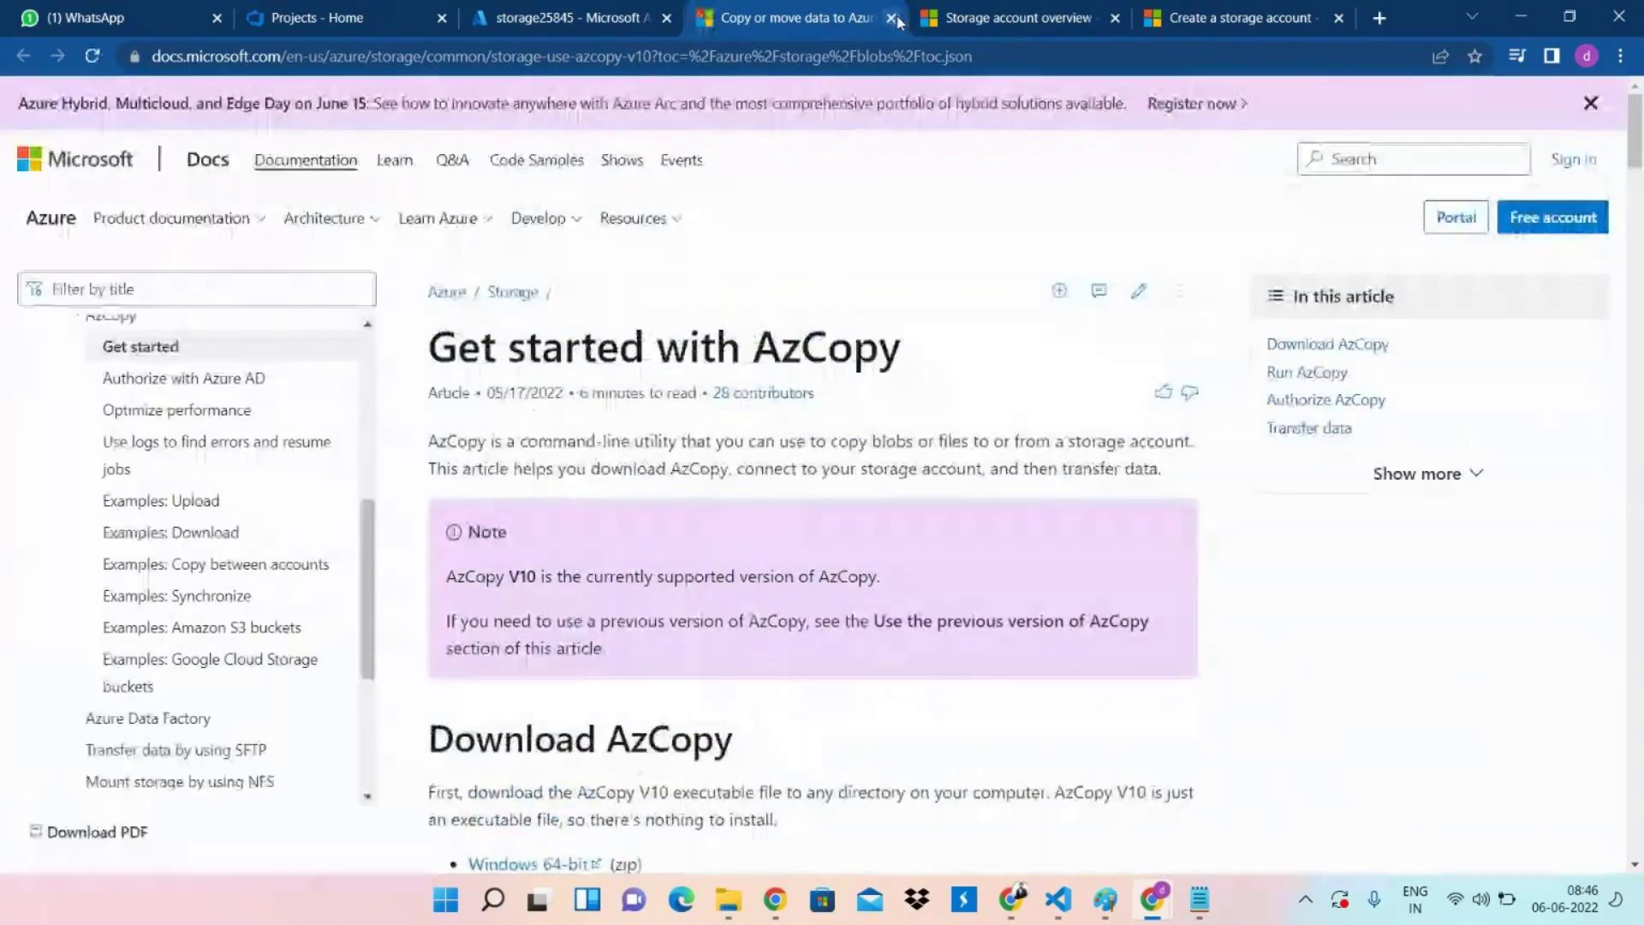
{"action": "left_click", "coordinate": [893, 18]}
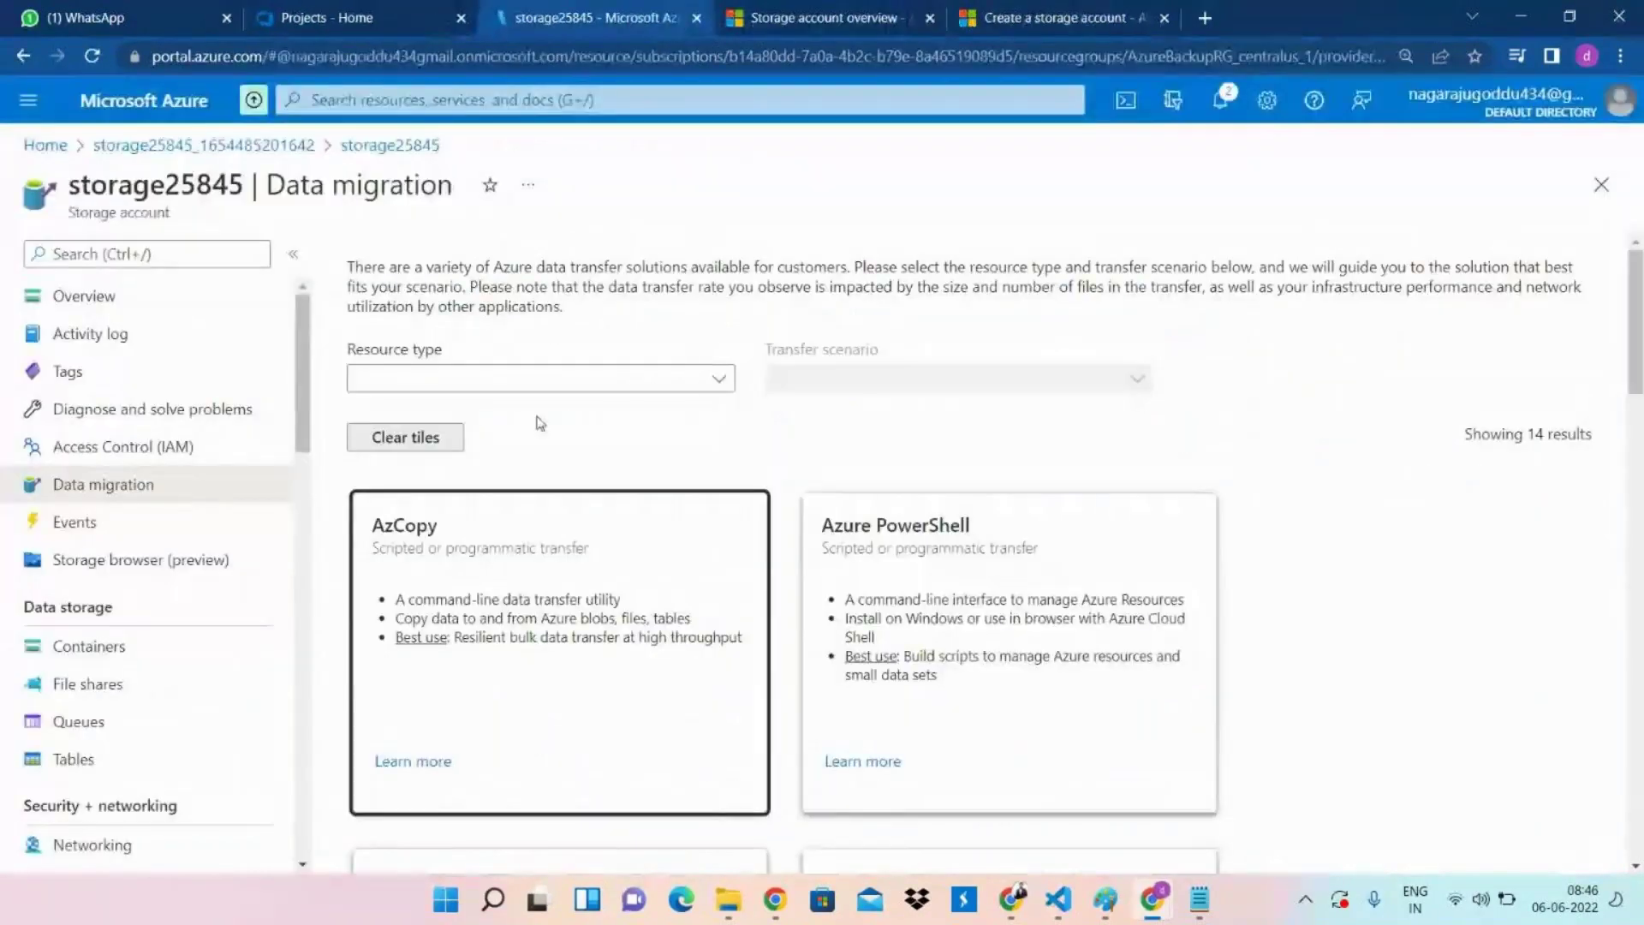
Choose Storage Account and "Move account to new resource group" again, view the linked move documentation and return to the portal.
{"action": "left_click", "coordinate": [711, 377]}
{"action": "left_click", "coordinate": [628, 414]}
{"action": "left_click", "coordinate": [809, 391]}
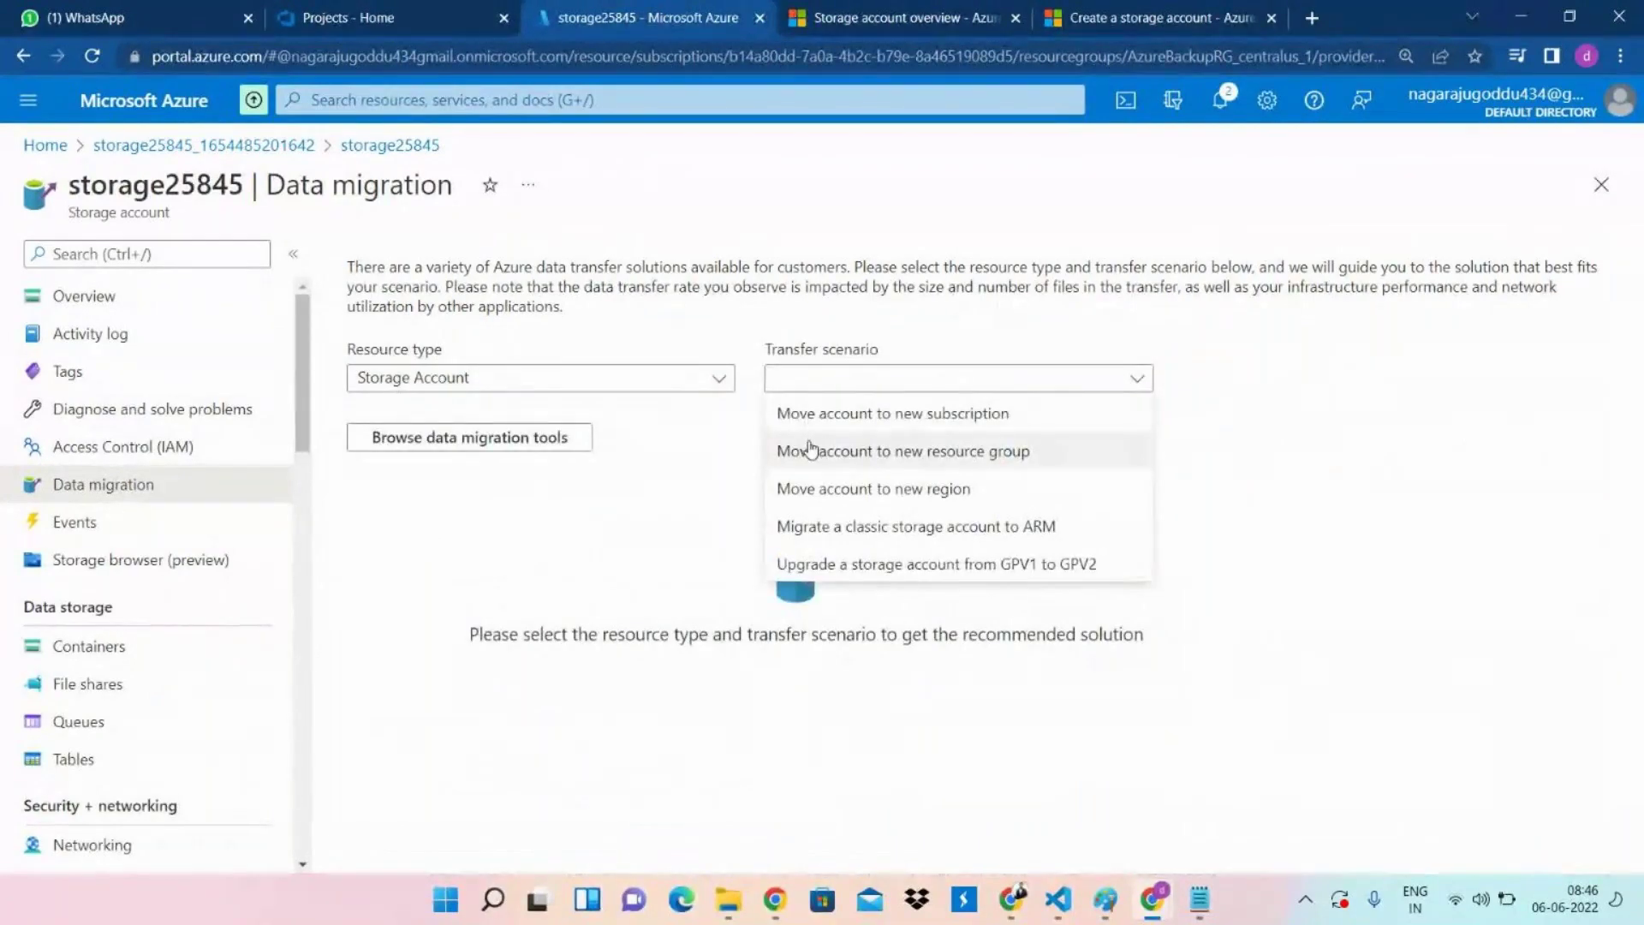
{"action": "left_click", "coordinate": [809, 448]}
{"action": "left_click", "coordinate": [449, 763]}
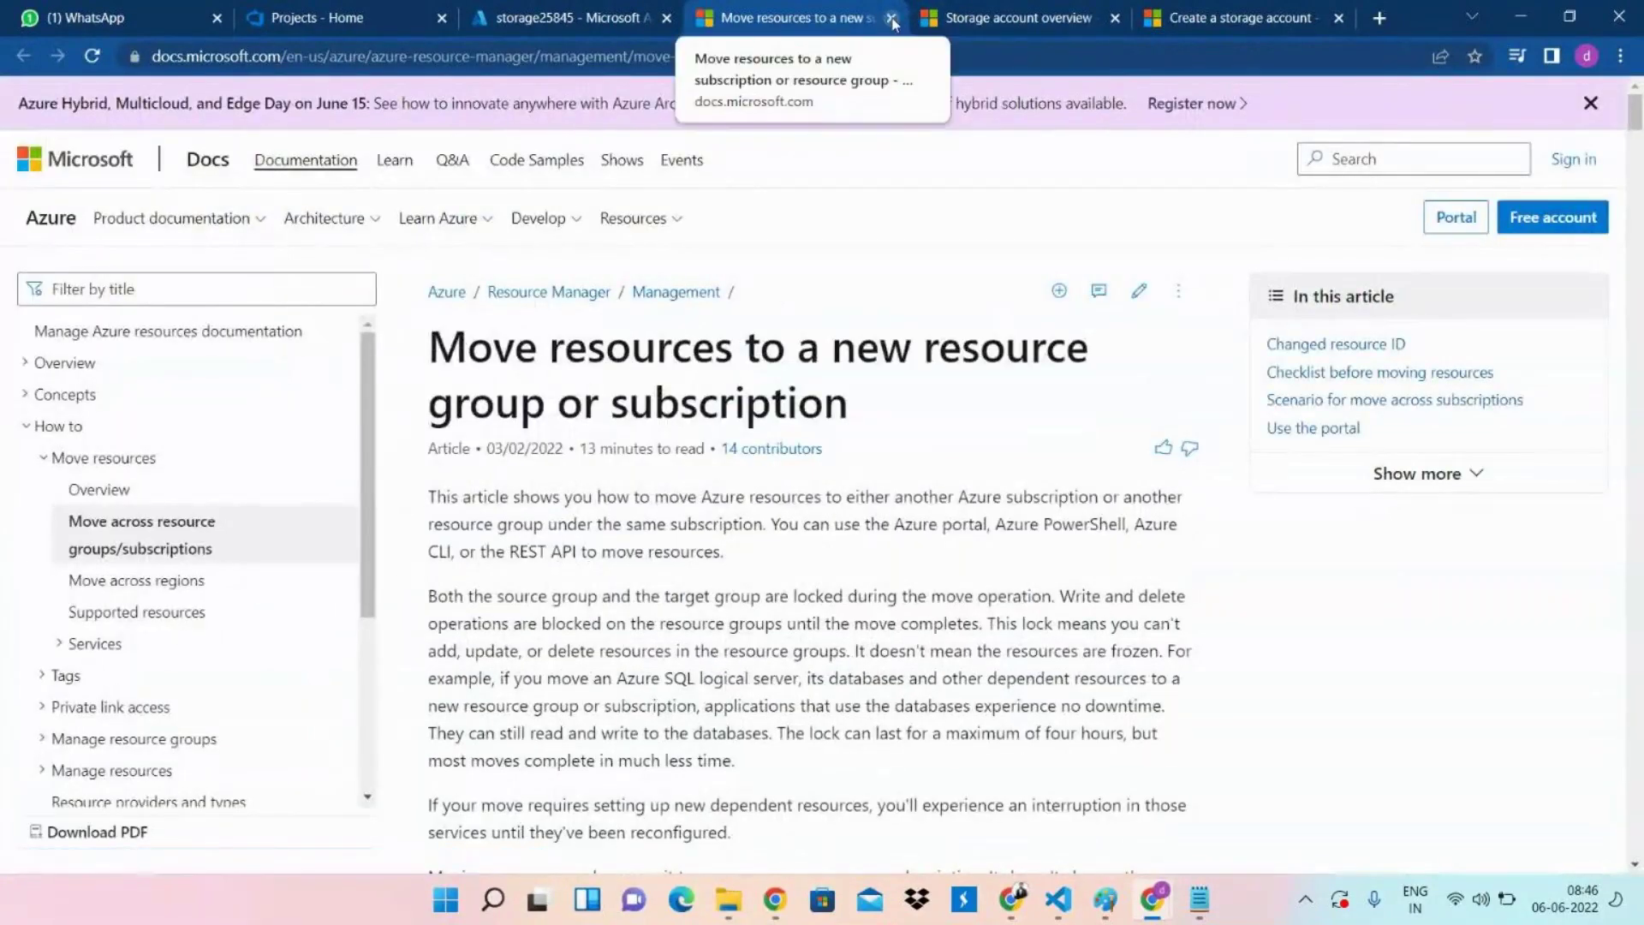
{"action": "left_click", "coordinate": [891, 18]}
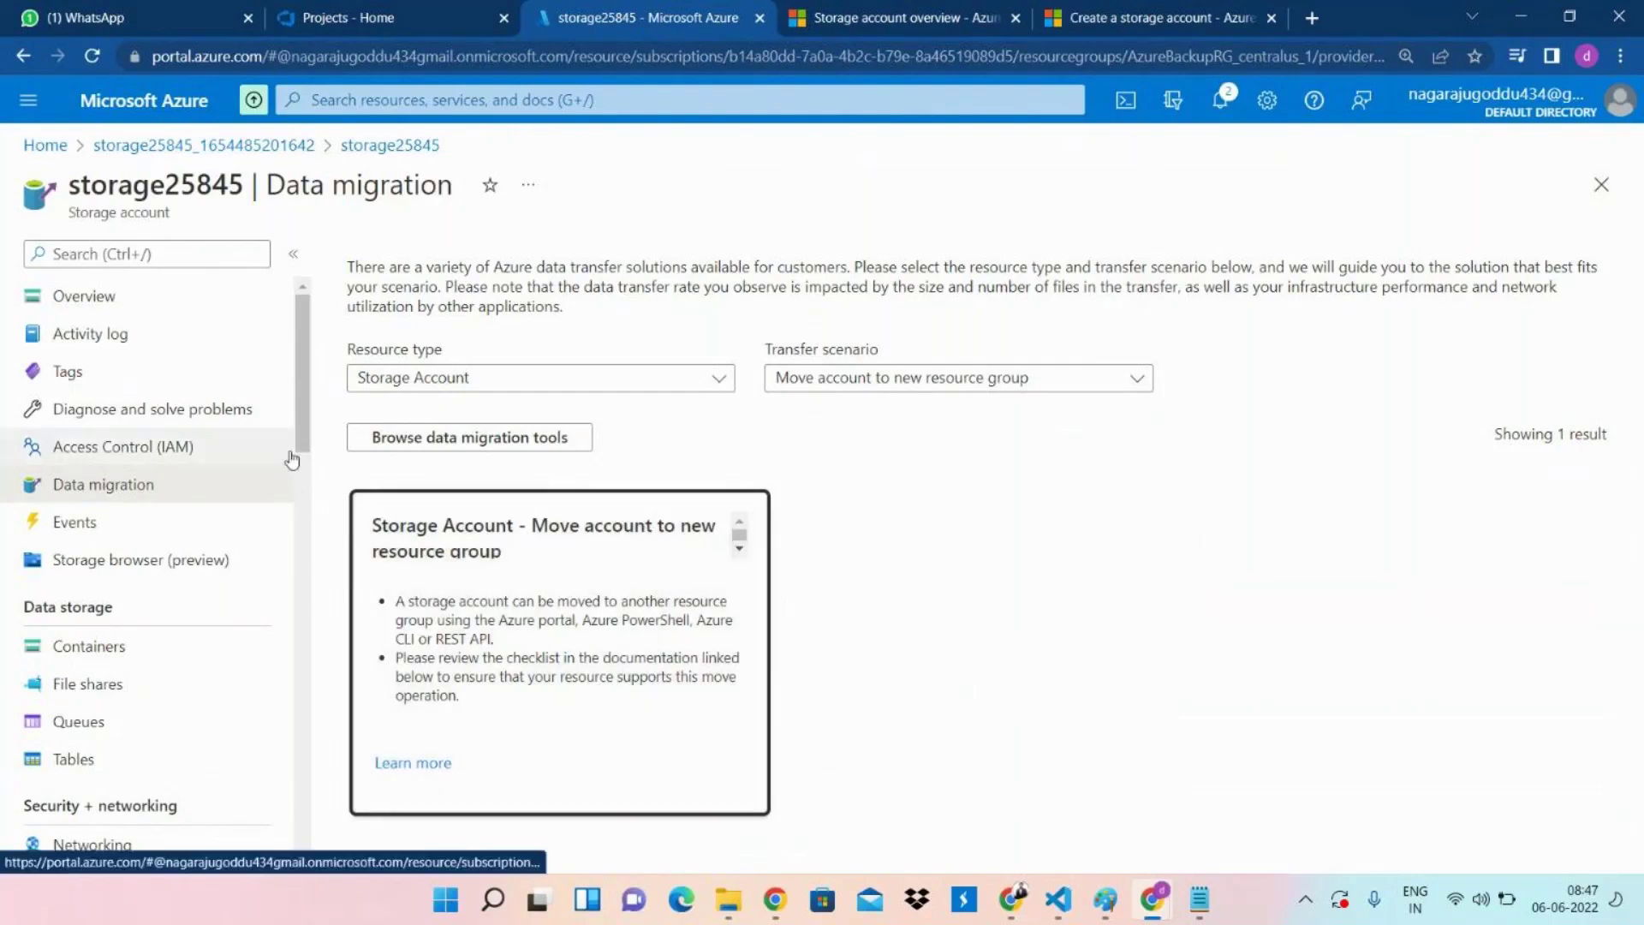
Open the storage account's Events page to examine the event automation options.
{"action": "left_click_drag", "start_coordinate": [309, 451], "coordinate": [310, 481]}
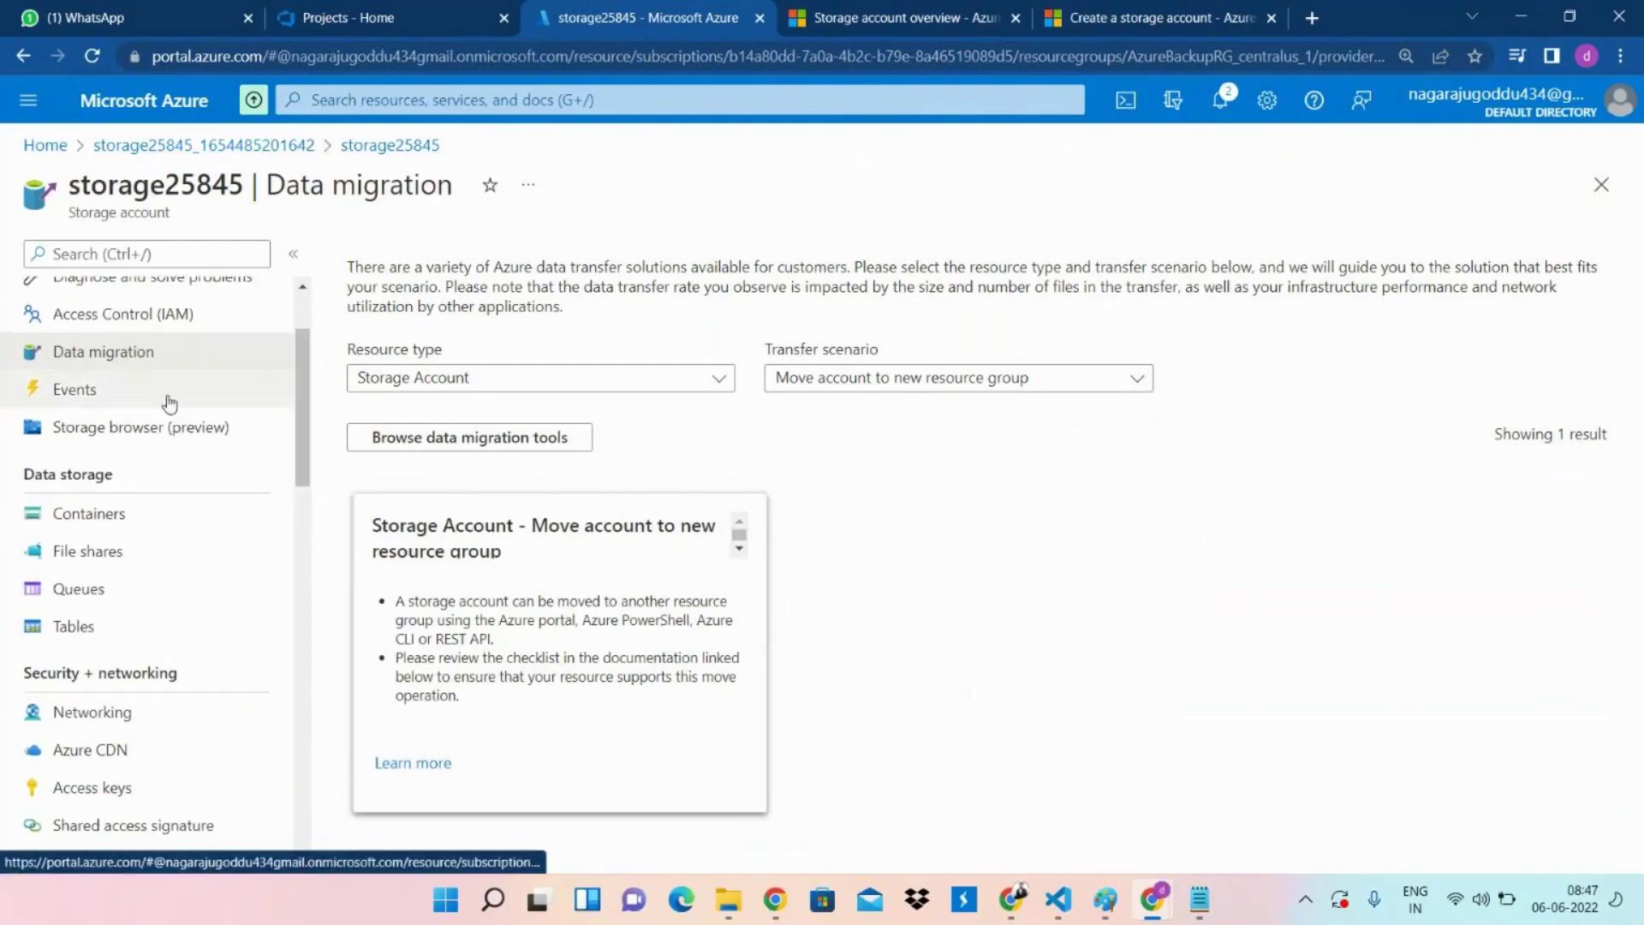
{"action": "left_click", "coordinate": [163, 392]}
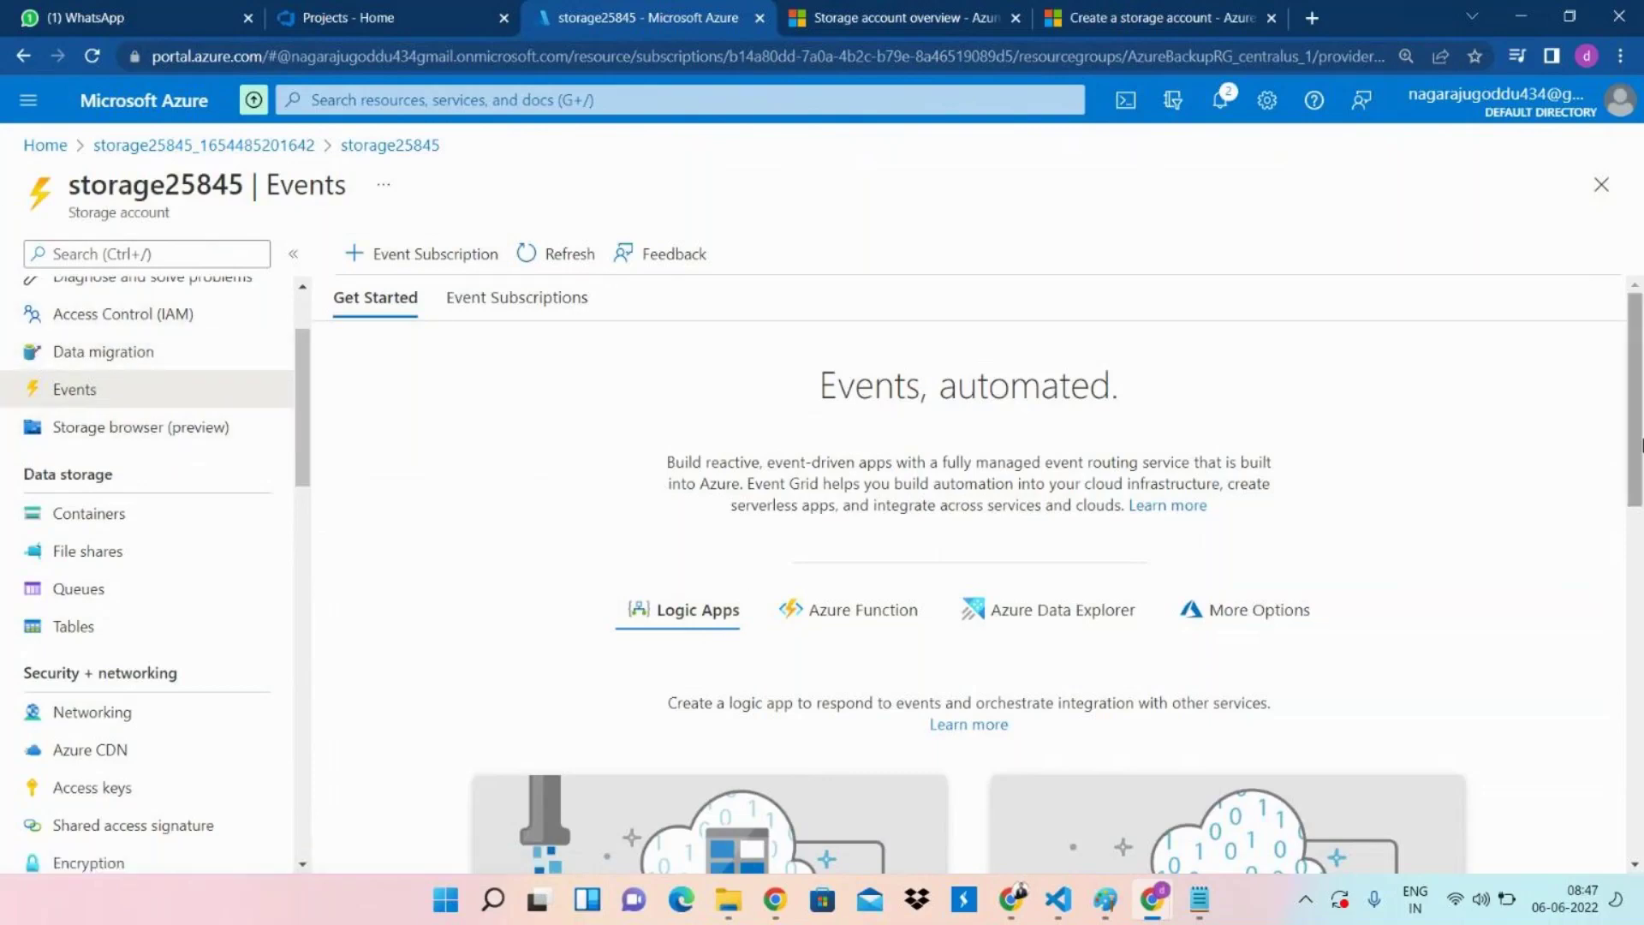
Review the Azure Function event option on the Events page and open the account's Storage browser (preview).
{"action": "left_click_drag", "start_coordinate": [1639, 445], "coordinate": [1640, 530]}
{"action": "left_click", "coordinate": [816, 387]}
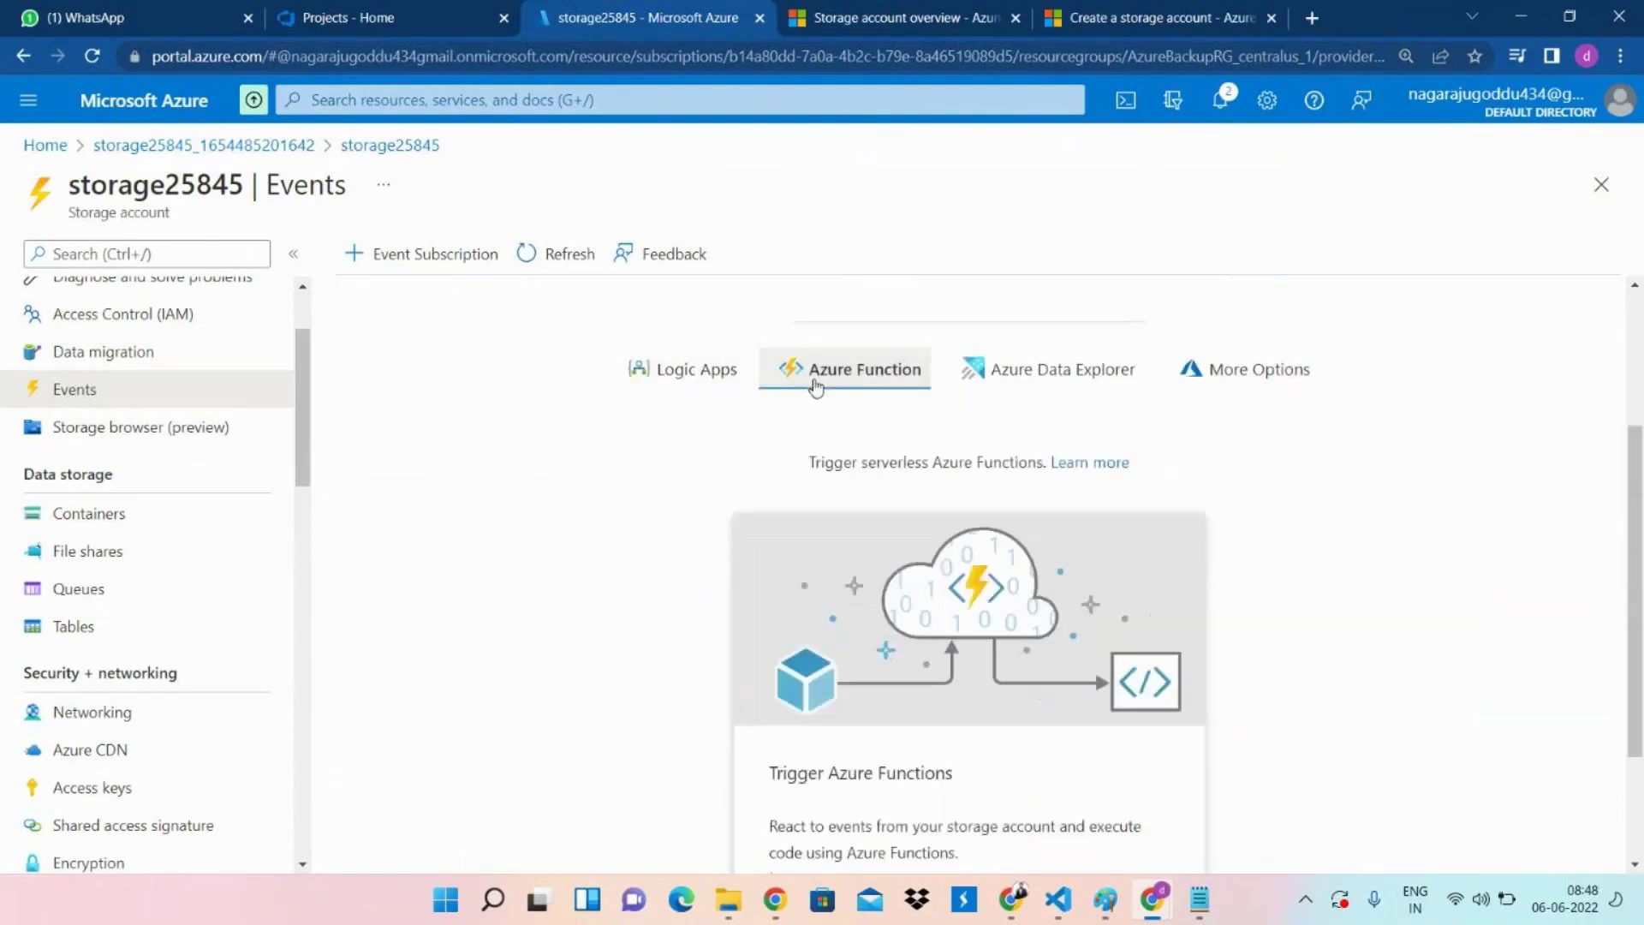
{"action": "left_click_drag", "start_coordinate": [1640, 559], "coordinate": [1640, 428]}
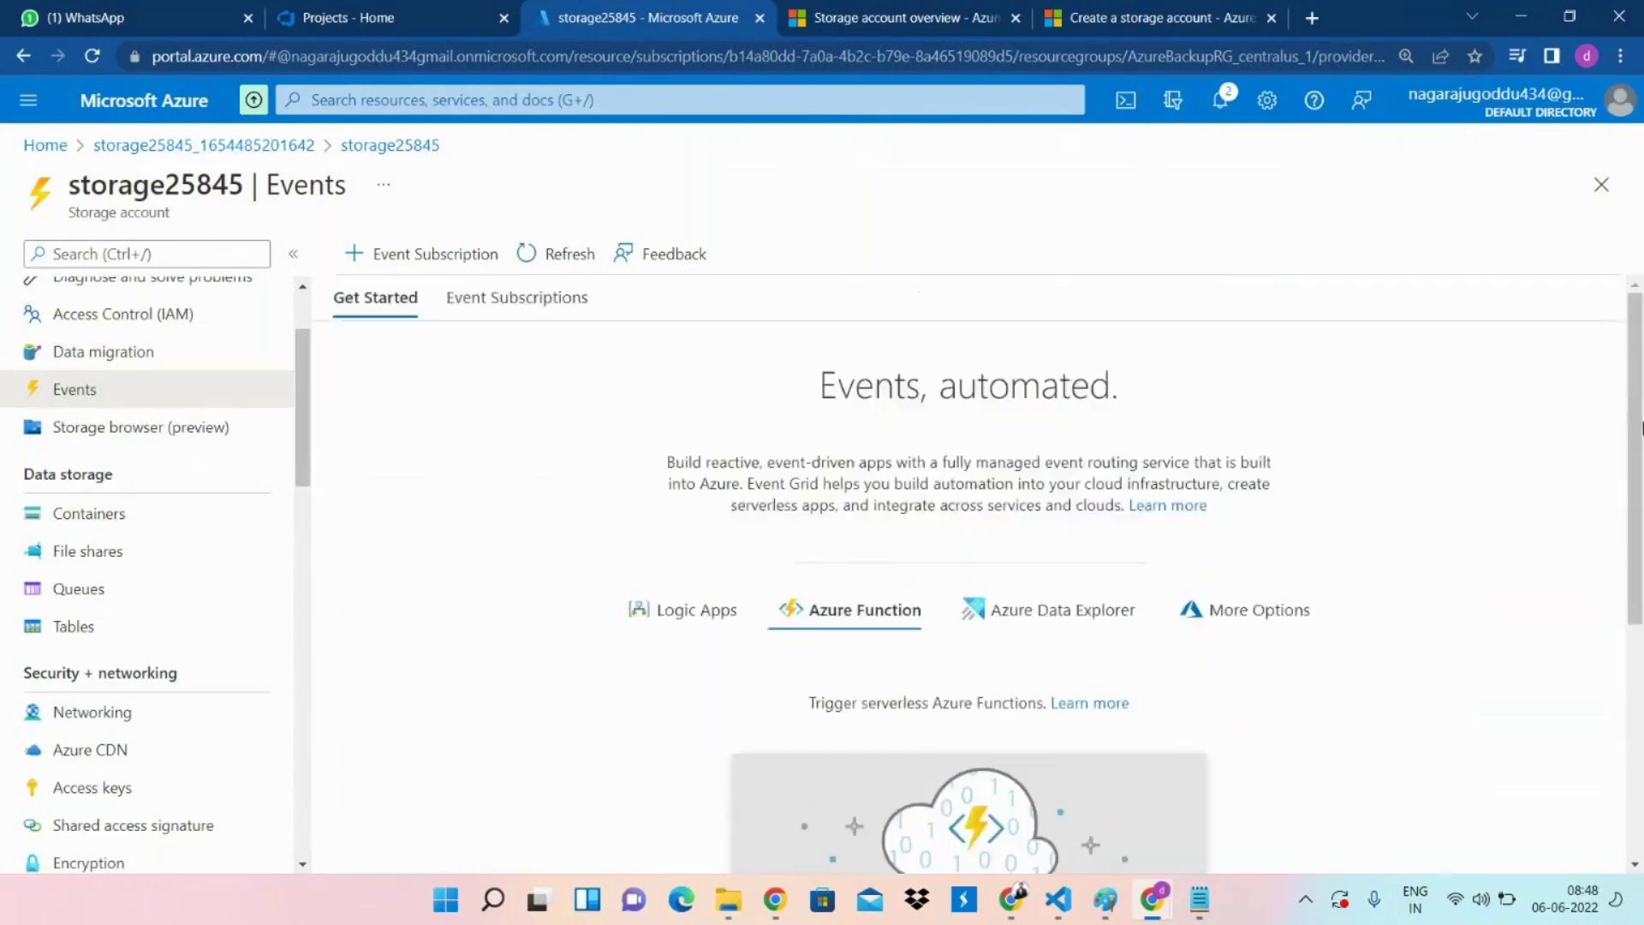
{"action": "scroll", "coordinate": [1633, 443], "scroll_direction": "down", "scroll_amount": 5}
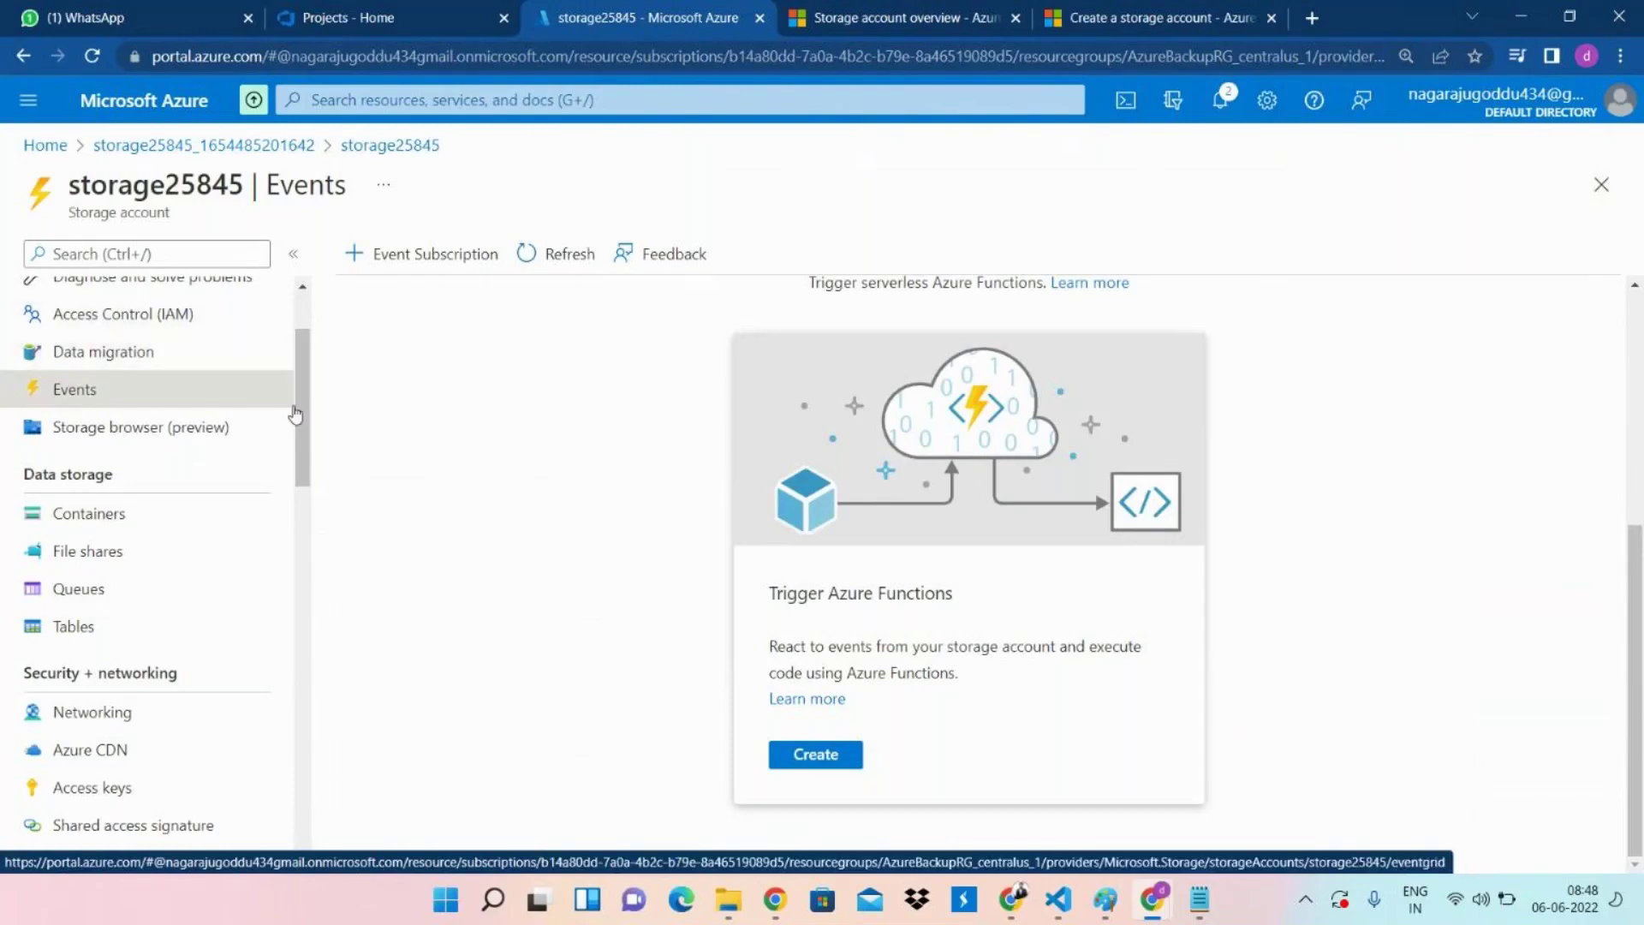
{"action": "left_click", "coordinate": [223, 435]}
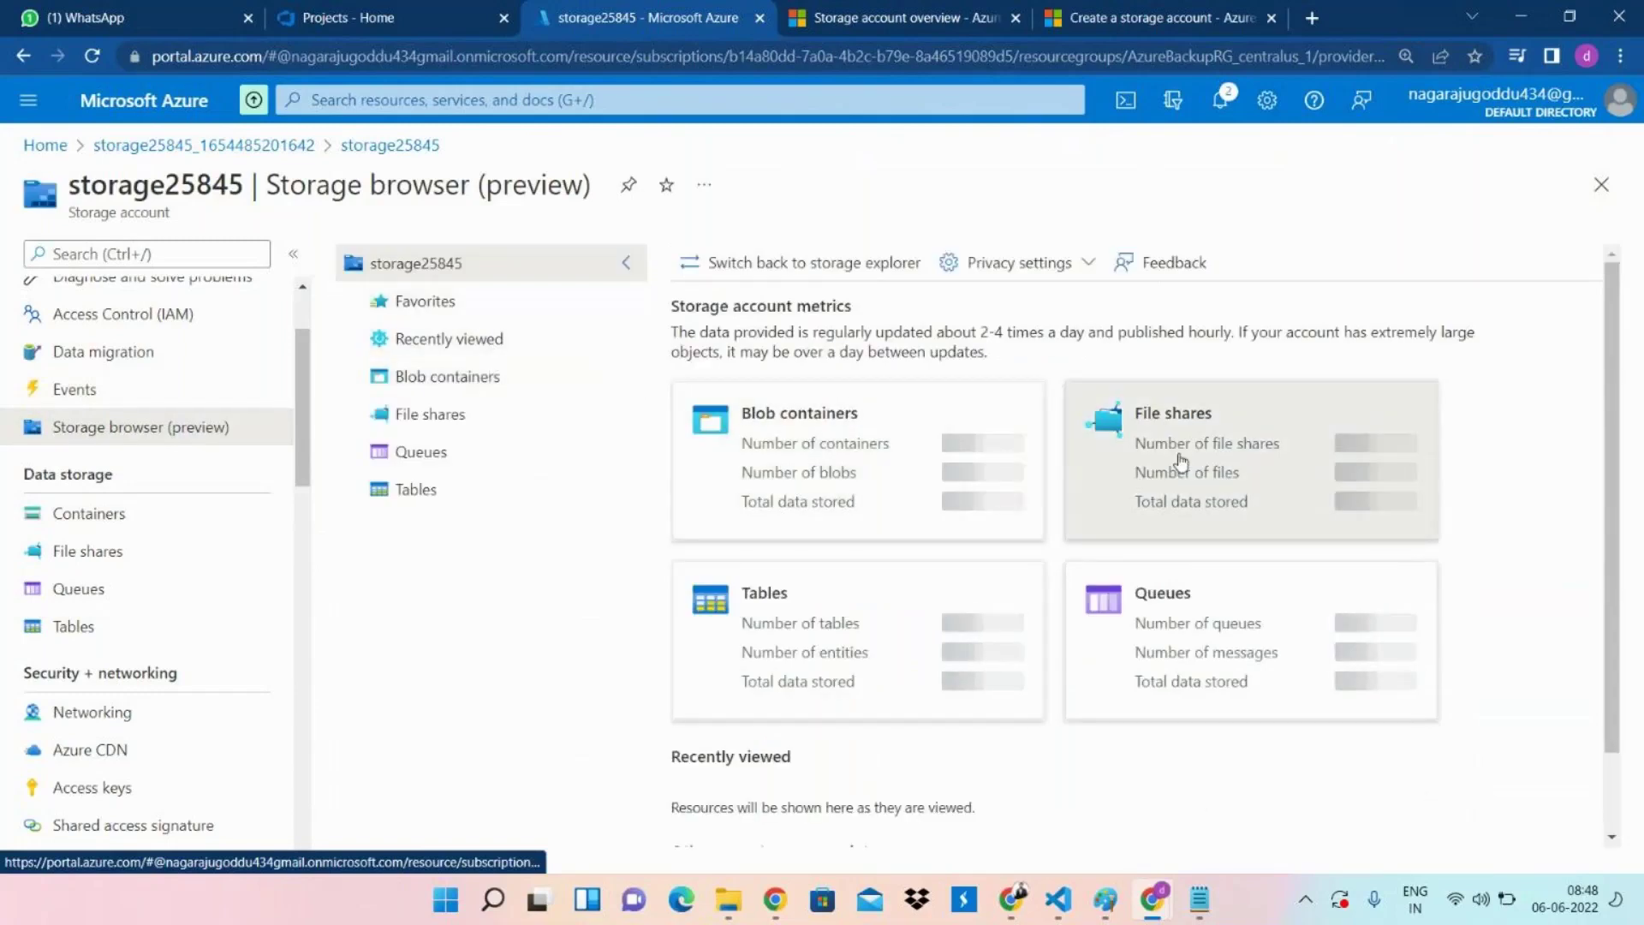
Create a blob container named container1 with the Private (no anonymous access) public access level.
{"action": "left_click", "coordinate": [106, 527]}
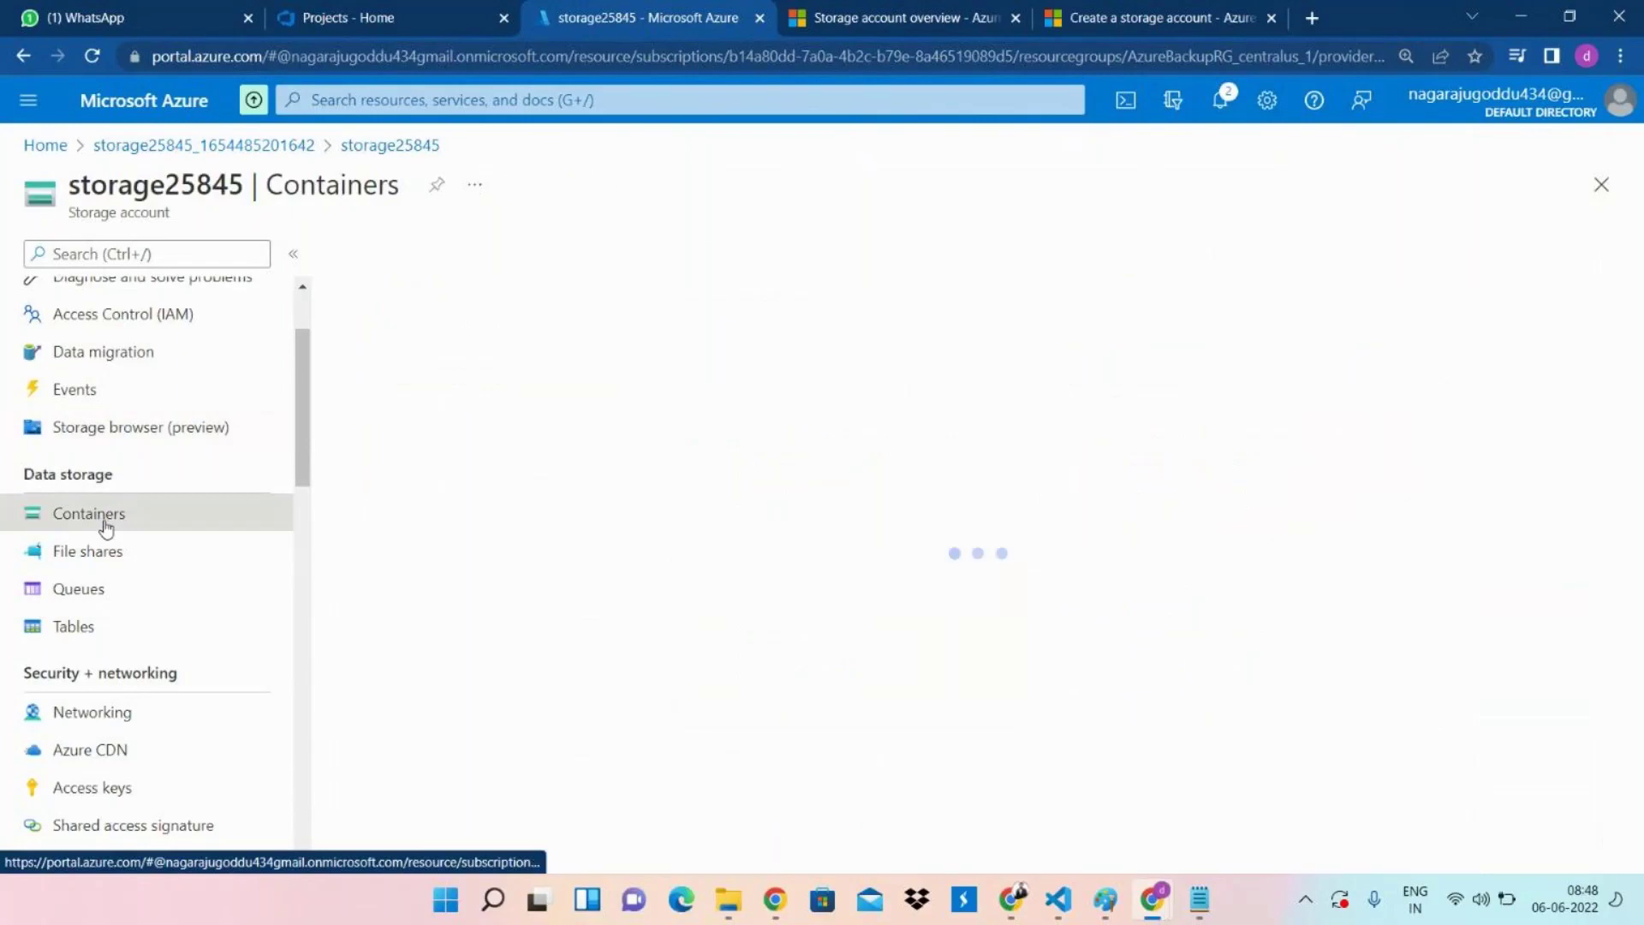
{"action": "left_click", "coordinate": [390, 256]}
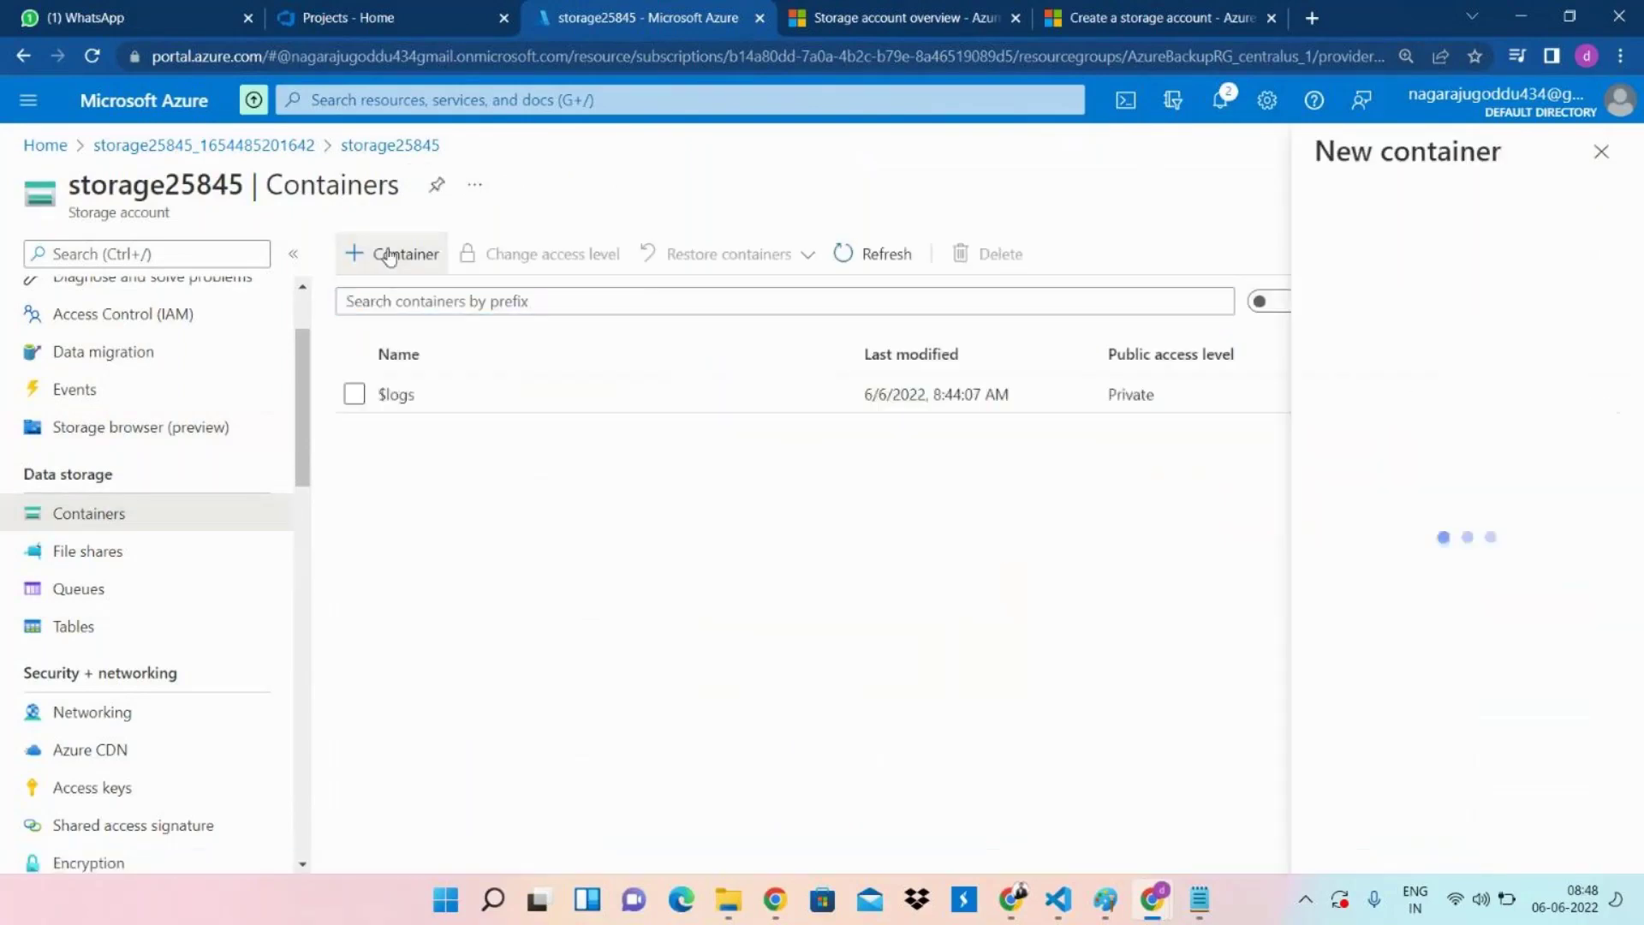
{"action": "type", "text": "container"}
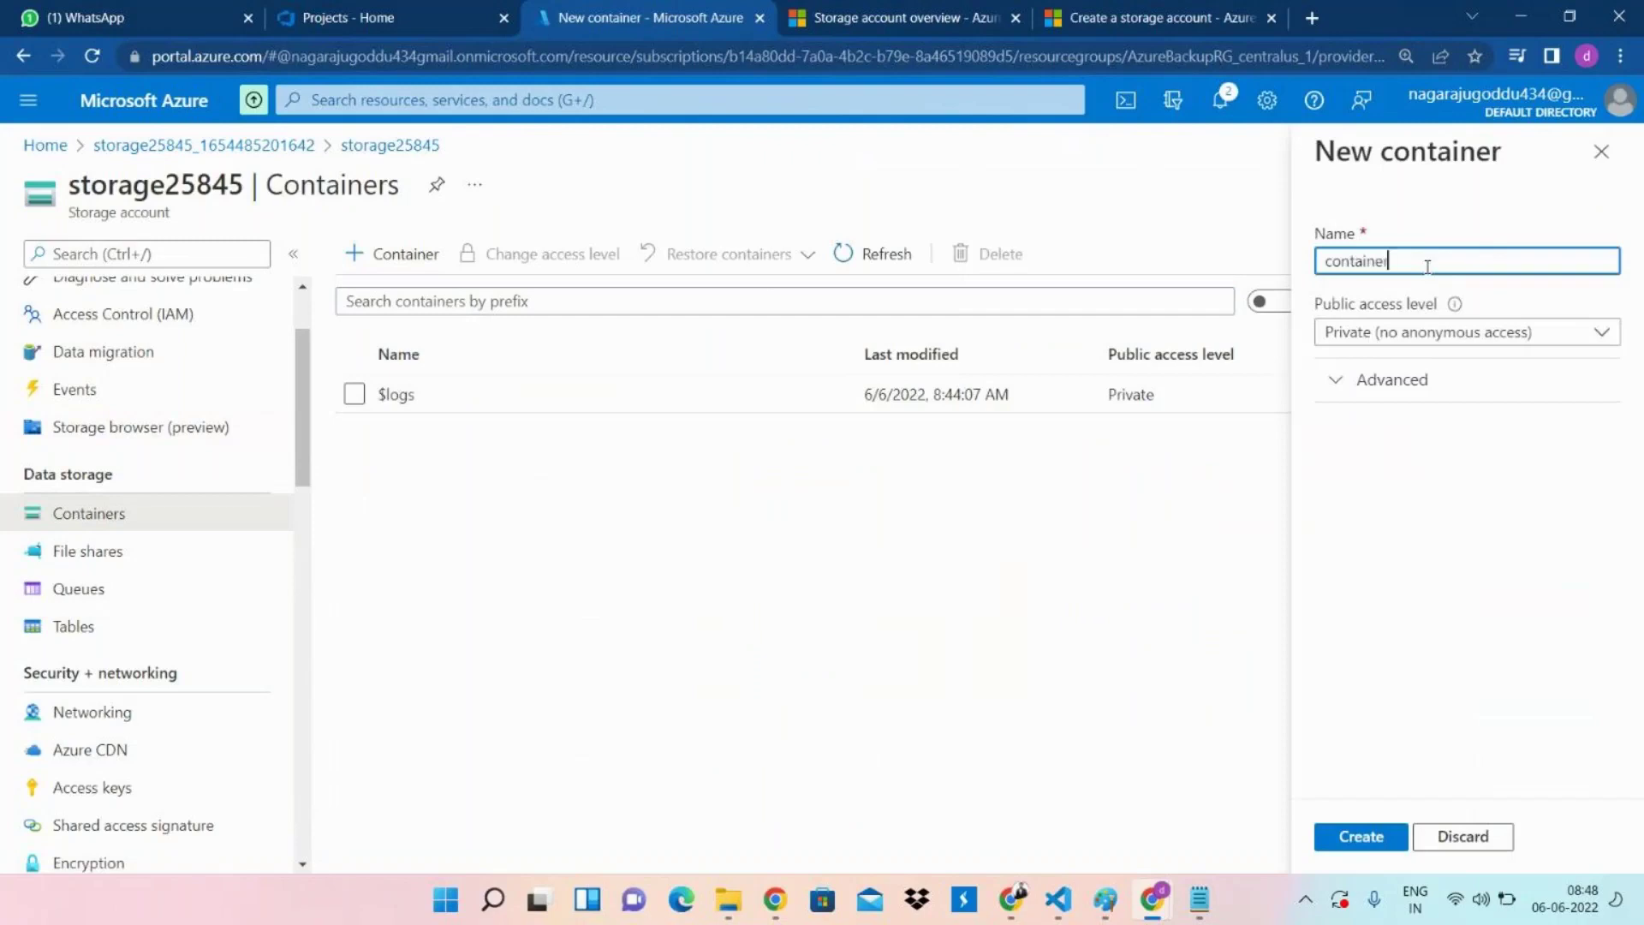
{"action": "type", "text": "1"}
{"action": "left_click", "coordinate": [1462, 343]}
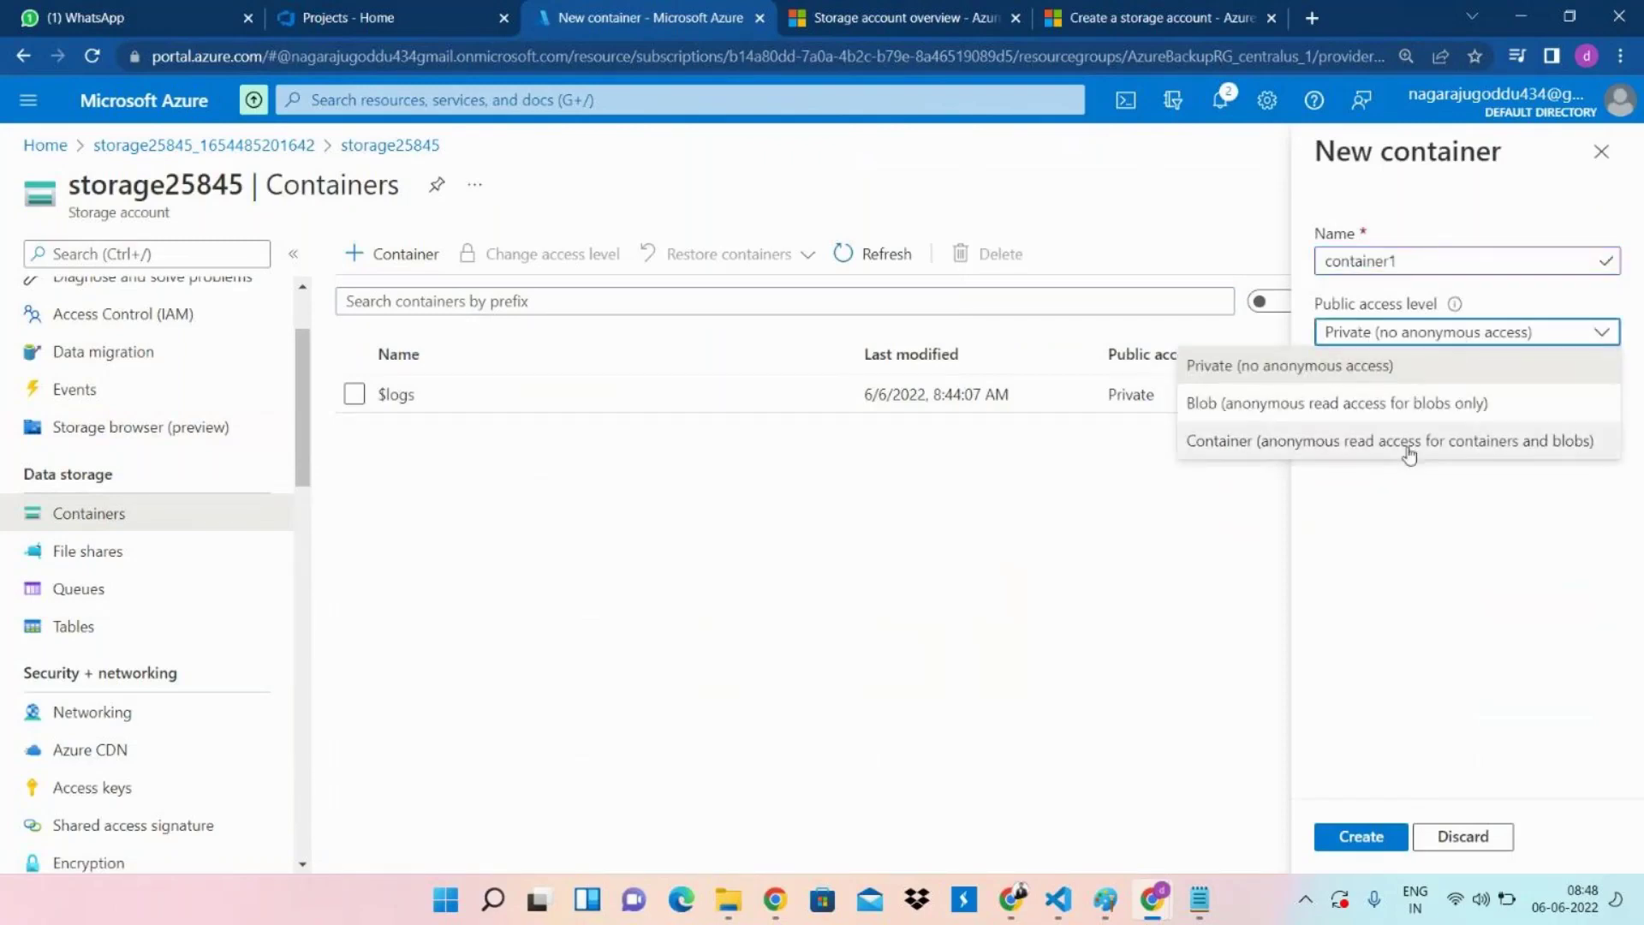
{"action": "left_click", "coordinate": [1378, 375]}
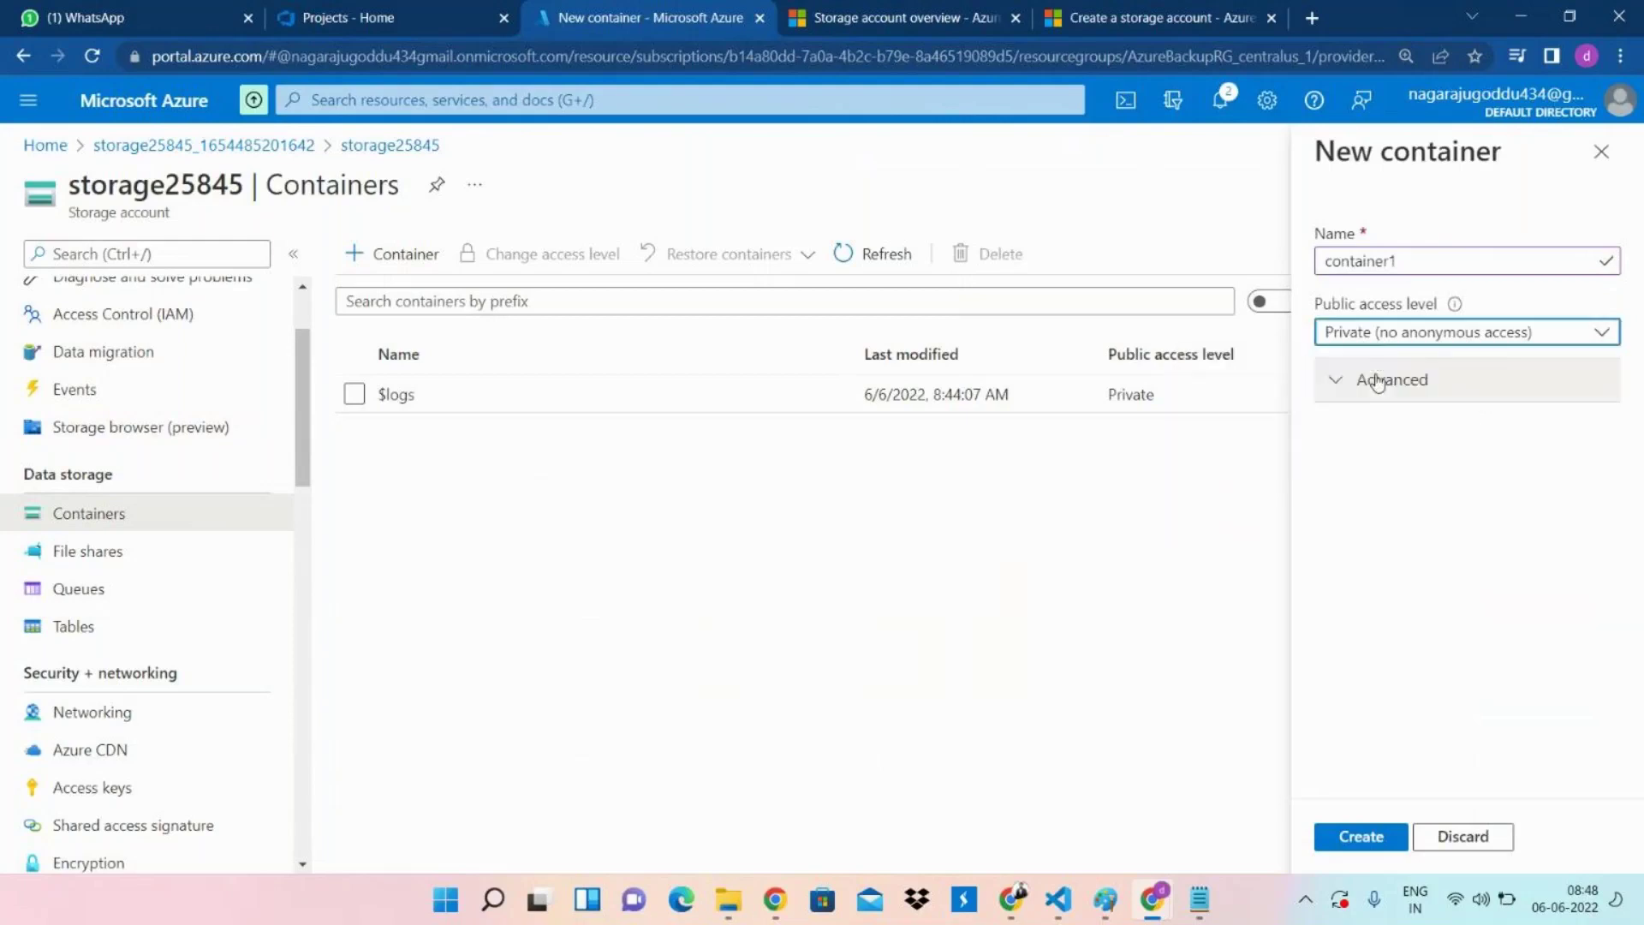
{"action": "left_click", "coordinate": [1353, 843]}
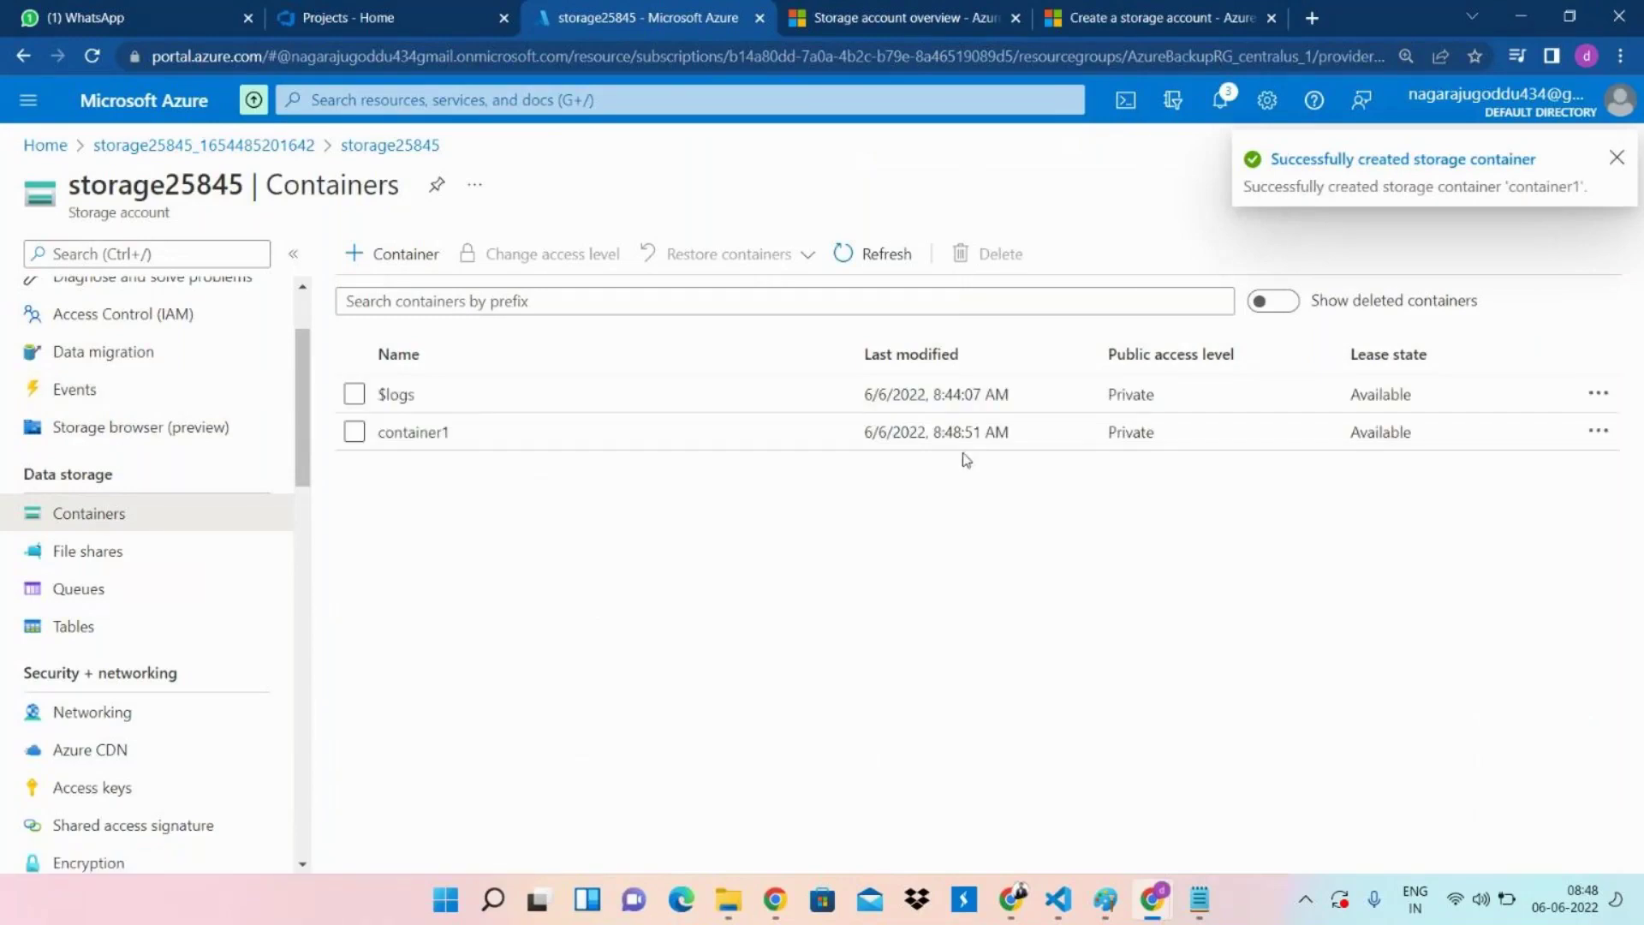
Open container1 and upload the git2 PNG file from the 7-8am batch folder.
{"action": "left_click", "coordinate": [415, 433]}
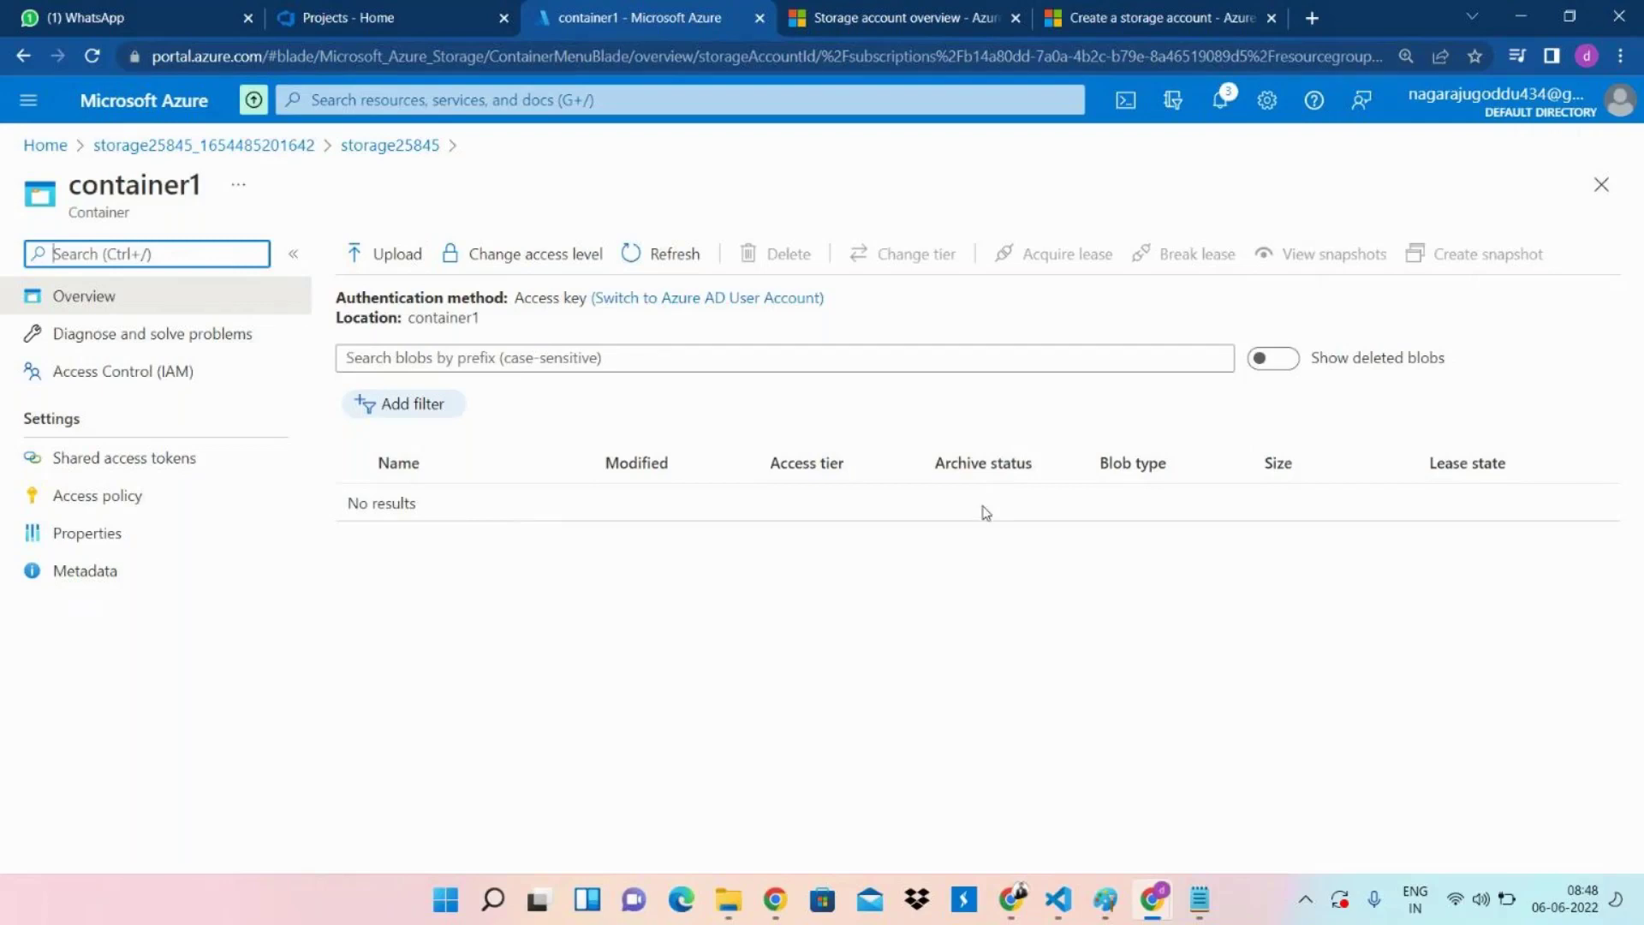
{"action": "left_click", "coordinate": [397, 252]}
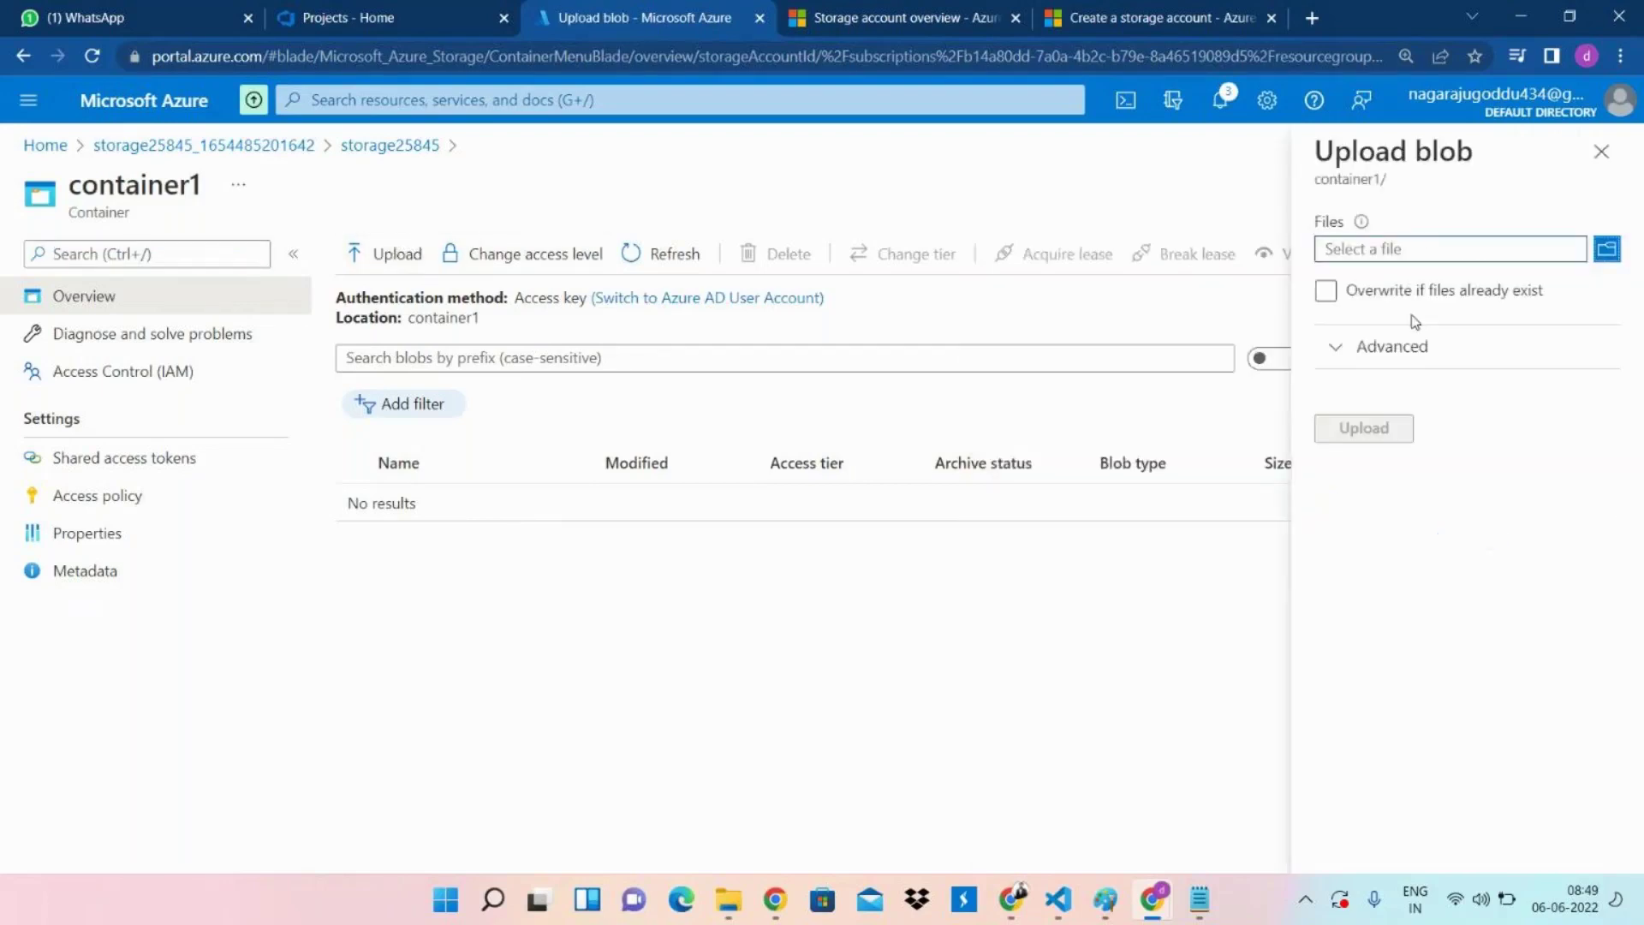
{"action": "left_click", "coordinate": [1606, 249]}
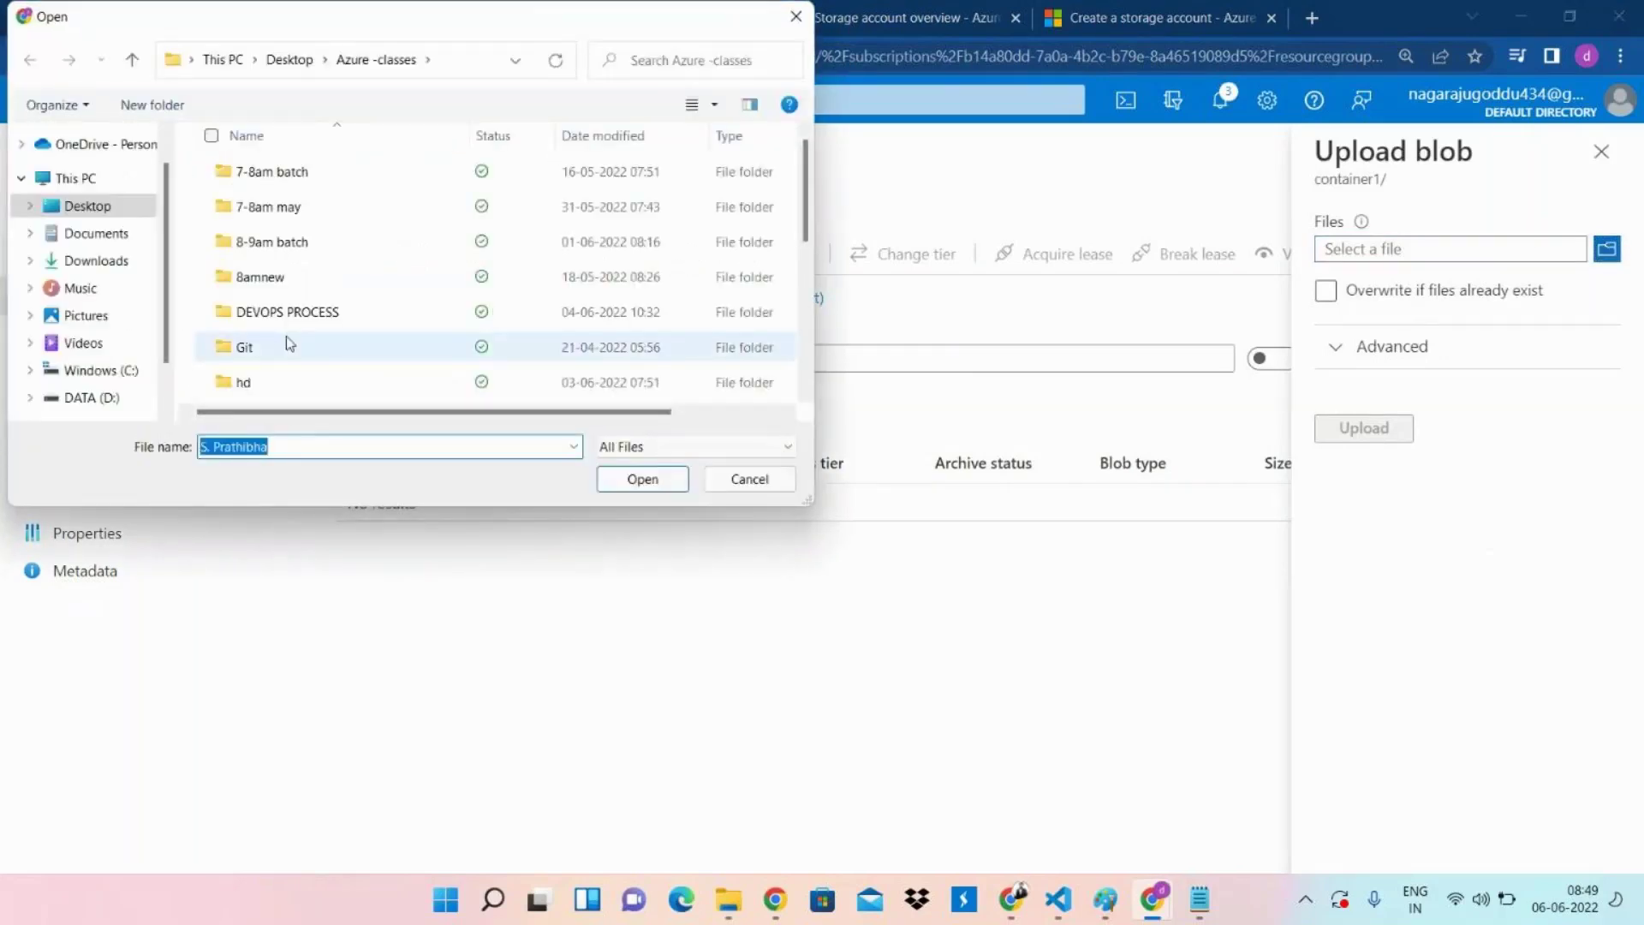
{"action": "double_click", "coordinate": [272, 174]}
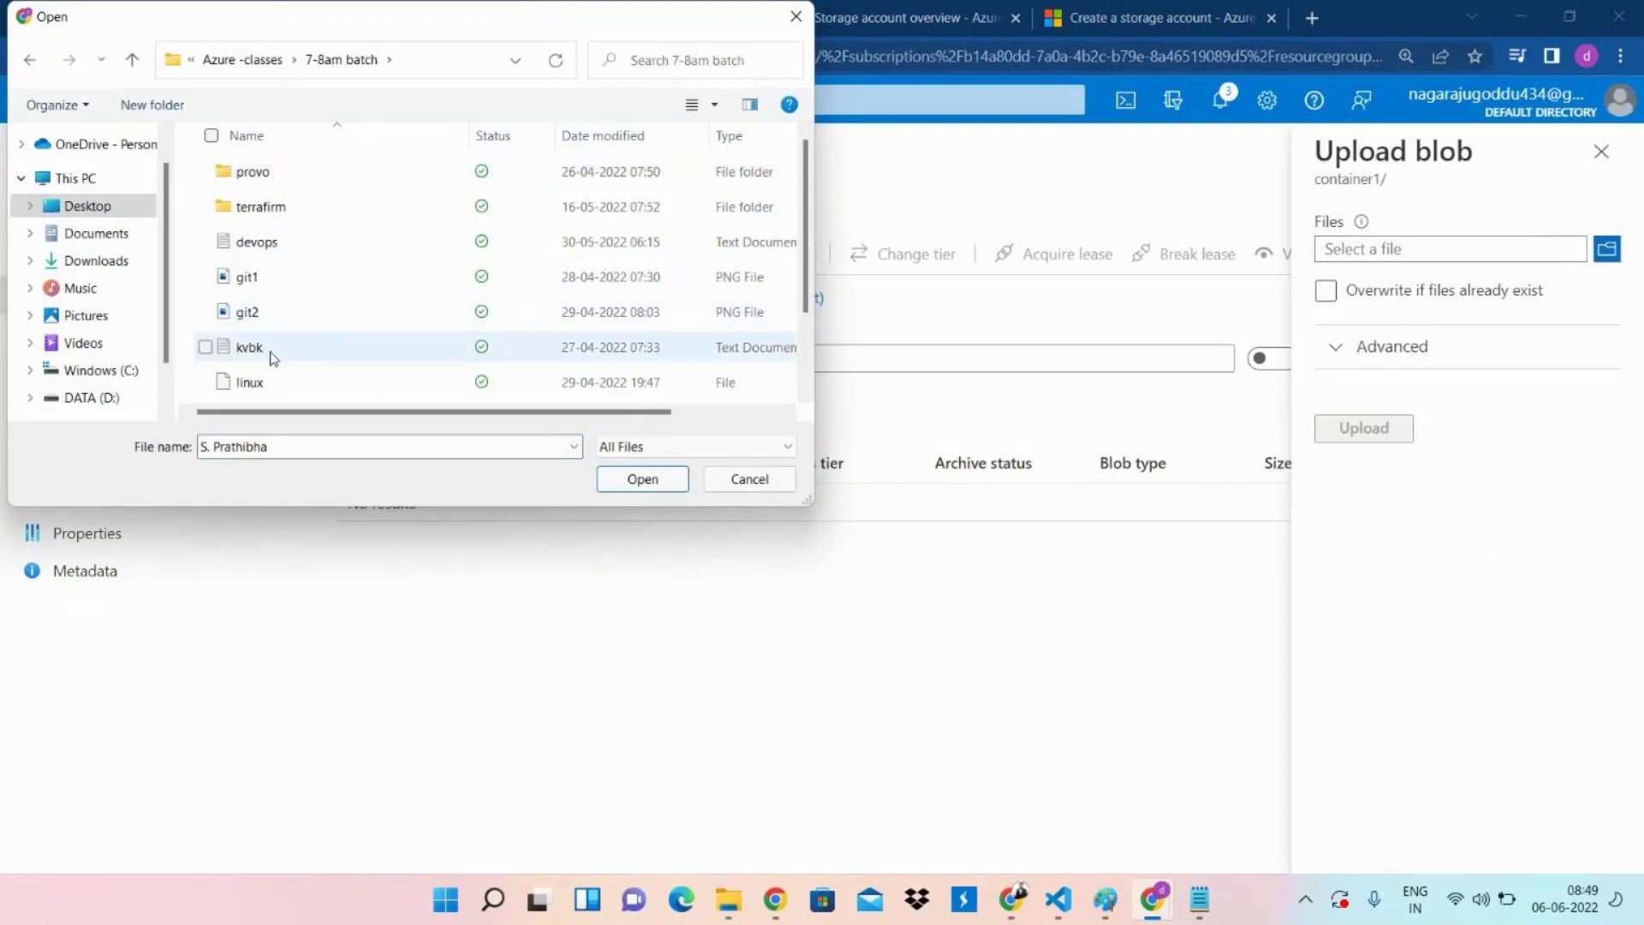
{"action": "left_click", "coordinate": [286, 323]}
{"action": "left_click", "coordinate": [649, 483]}
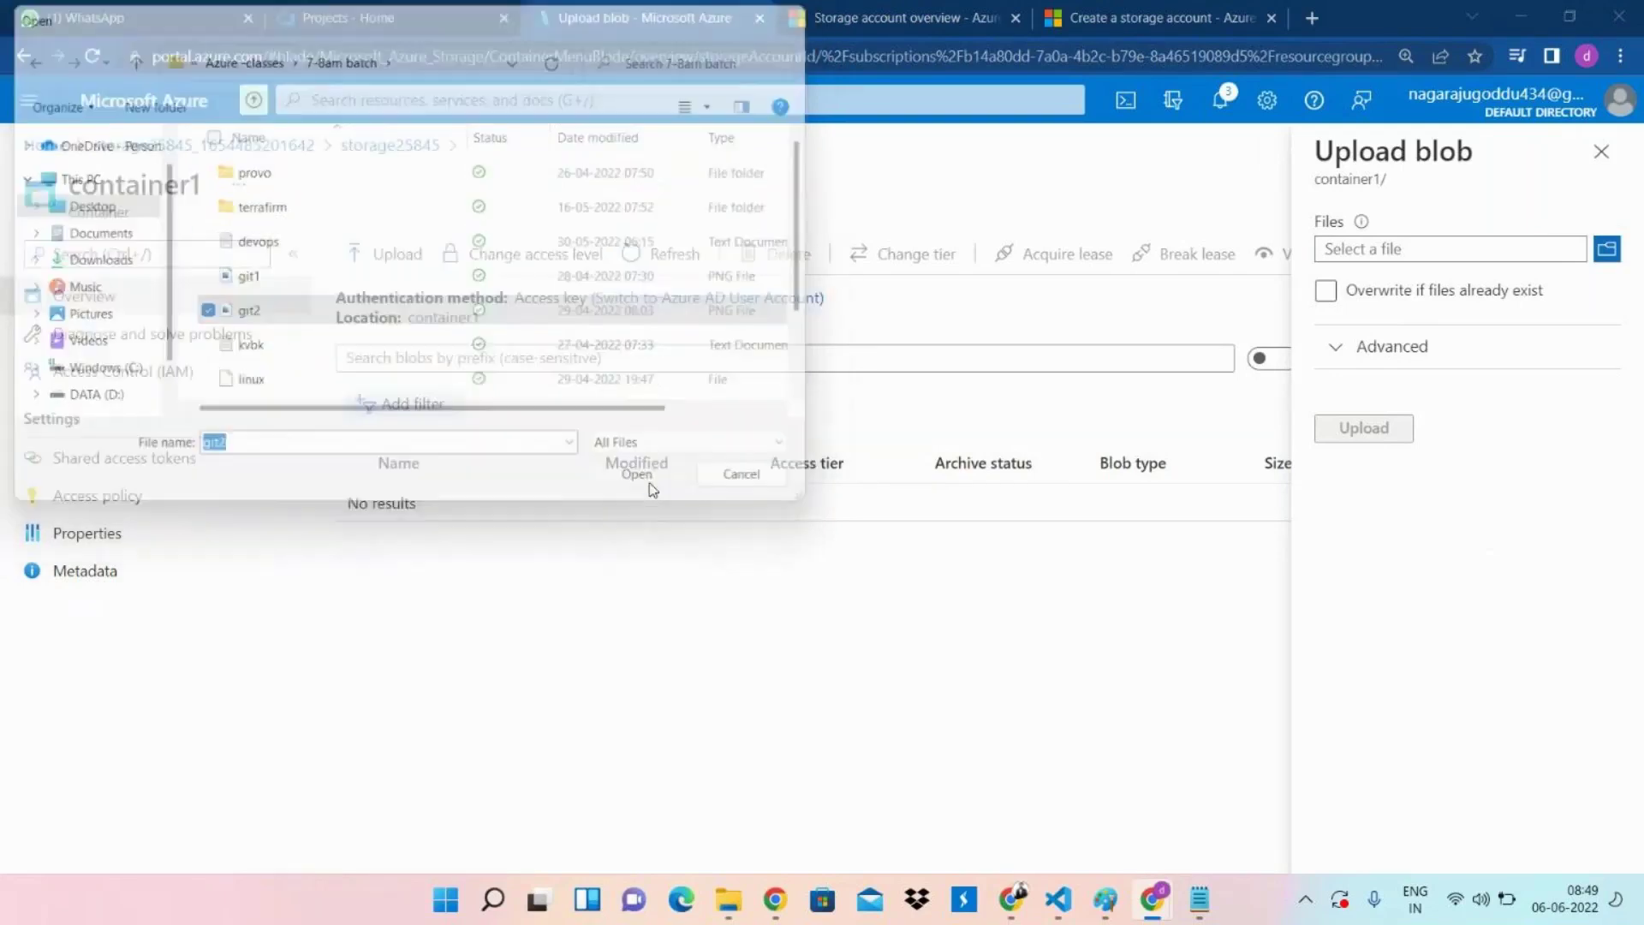
{"action": "left_click", "coordinate": [1356, 434]}
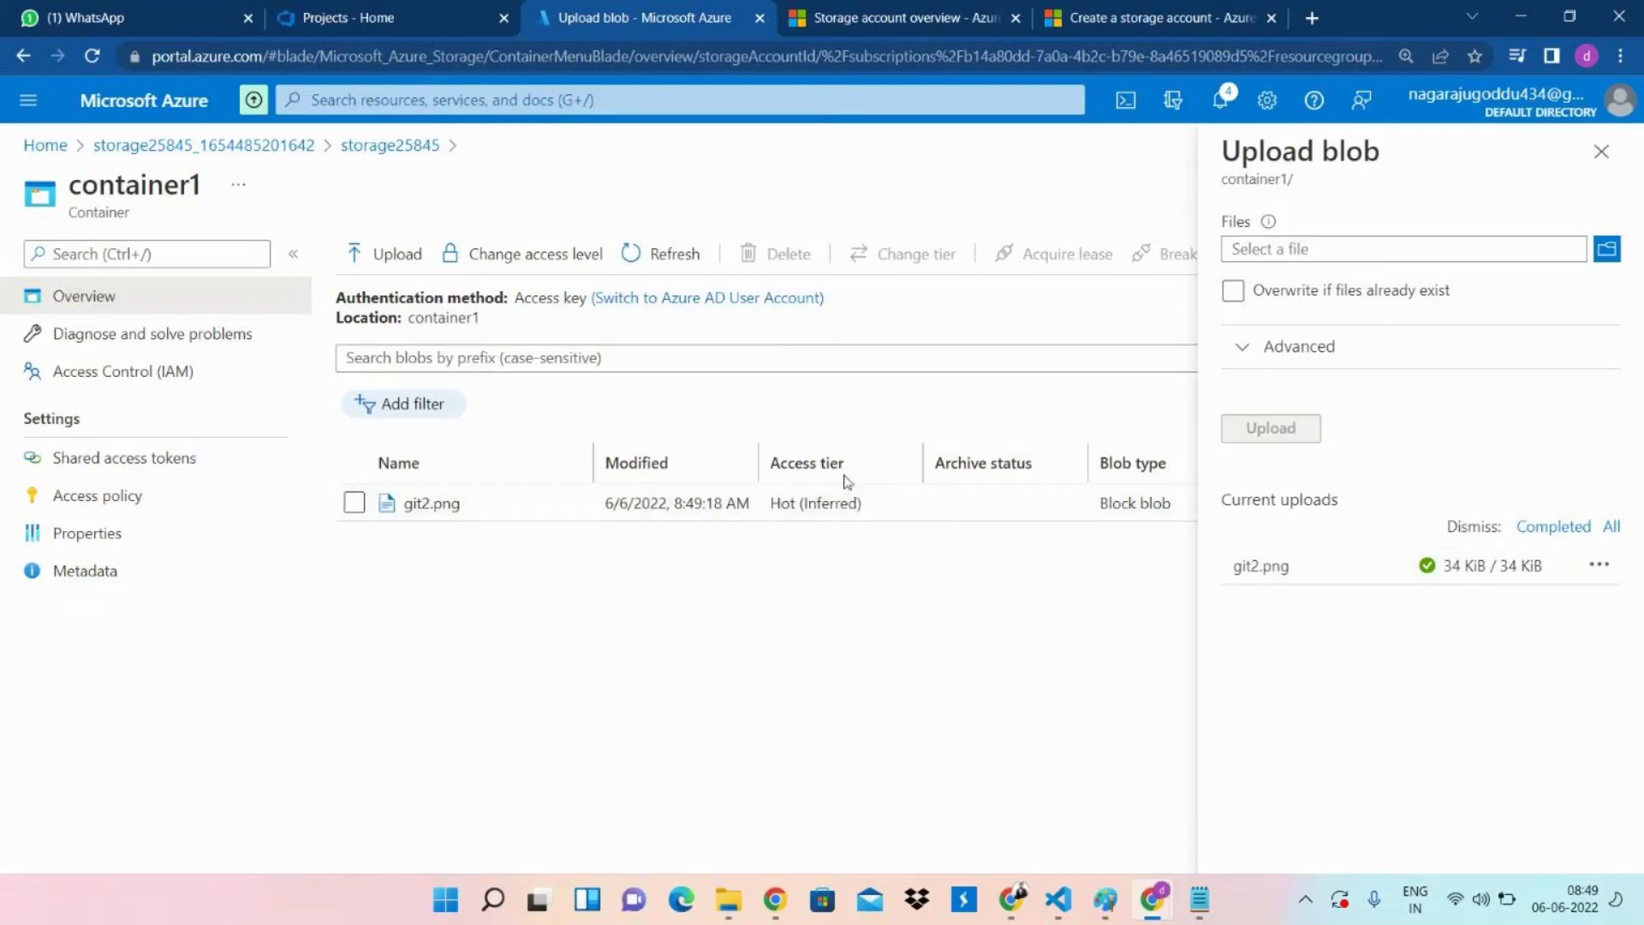
Switch to the Notepad notes and replace the "account kind" heading with "ACess TIER".
{"action": "mouse_move", "coordinate": [1211, 895]}
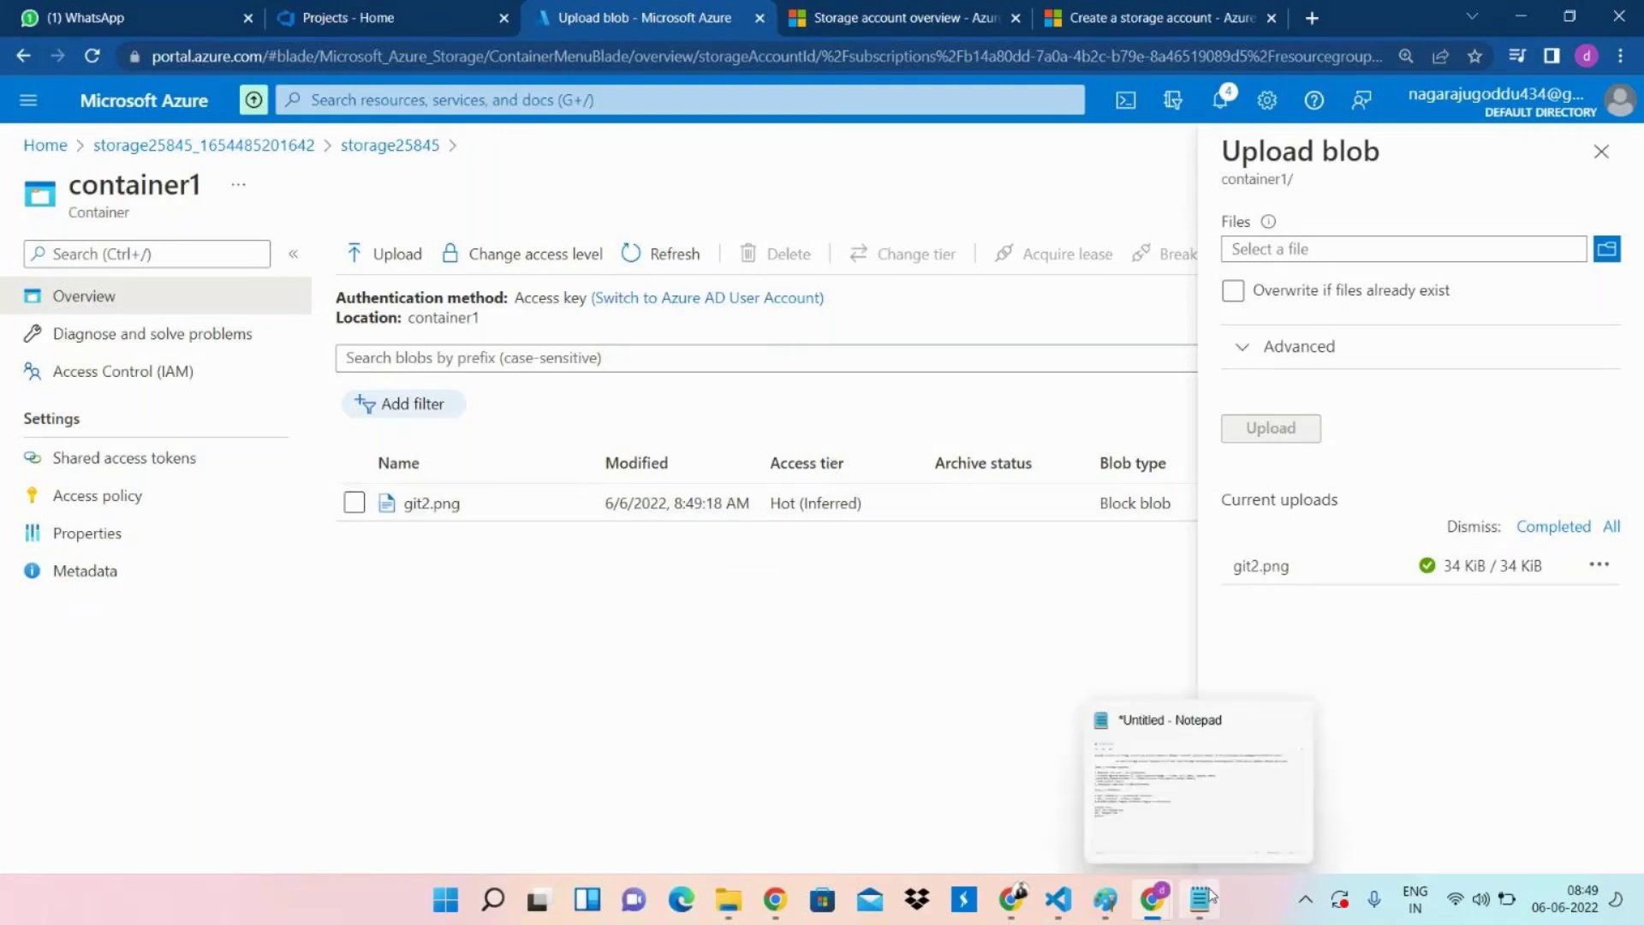
{"action": "left_click", "coordinate": [1160, 796]}
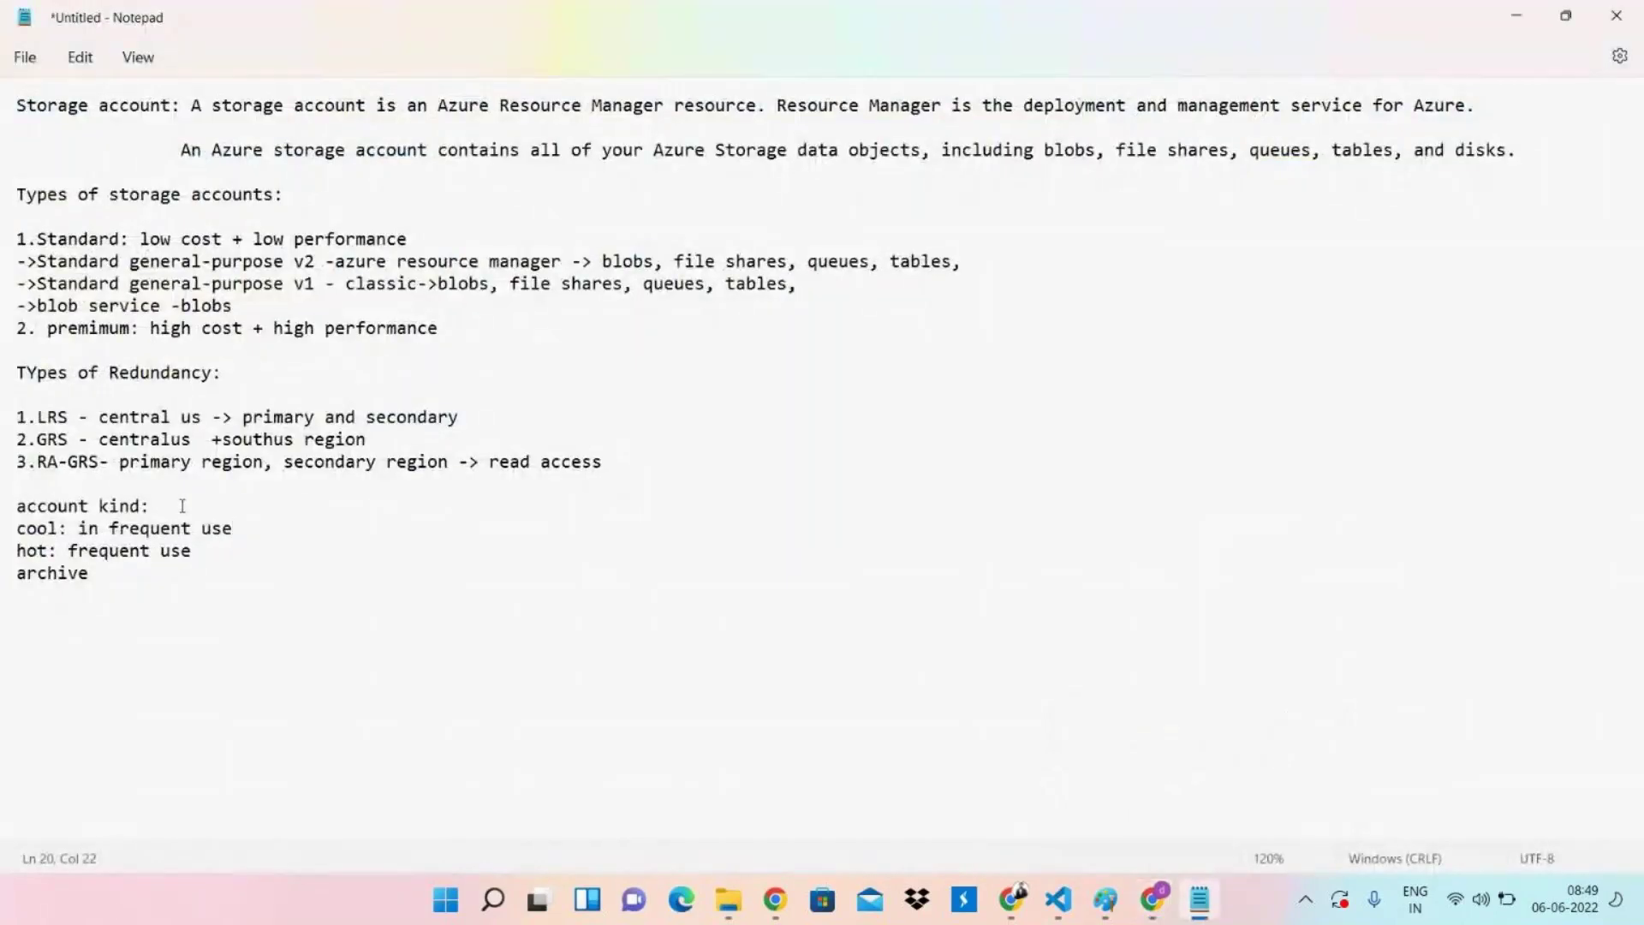
{"action": "left_click_drag", "start_coordinate": [137, 506], "coordinate": [10, 506]}
{"action": "type", "text": "ACCWES"}
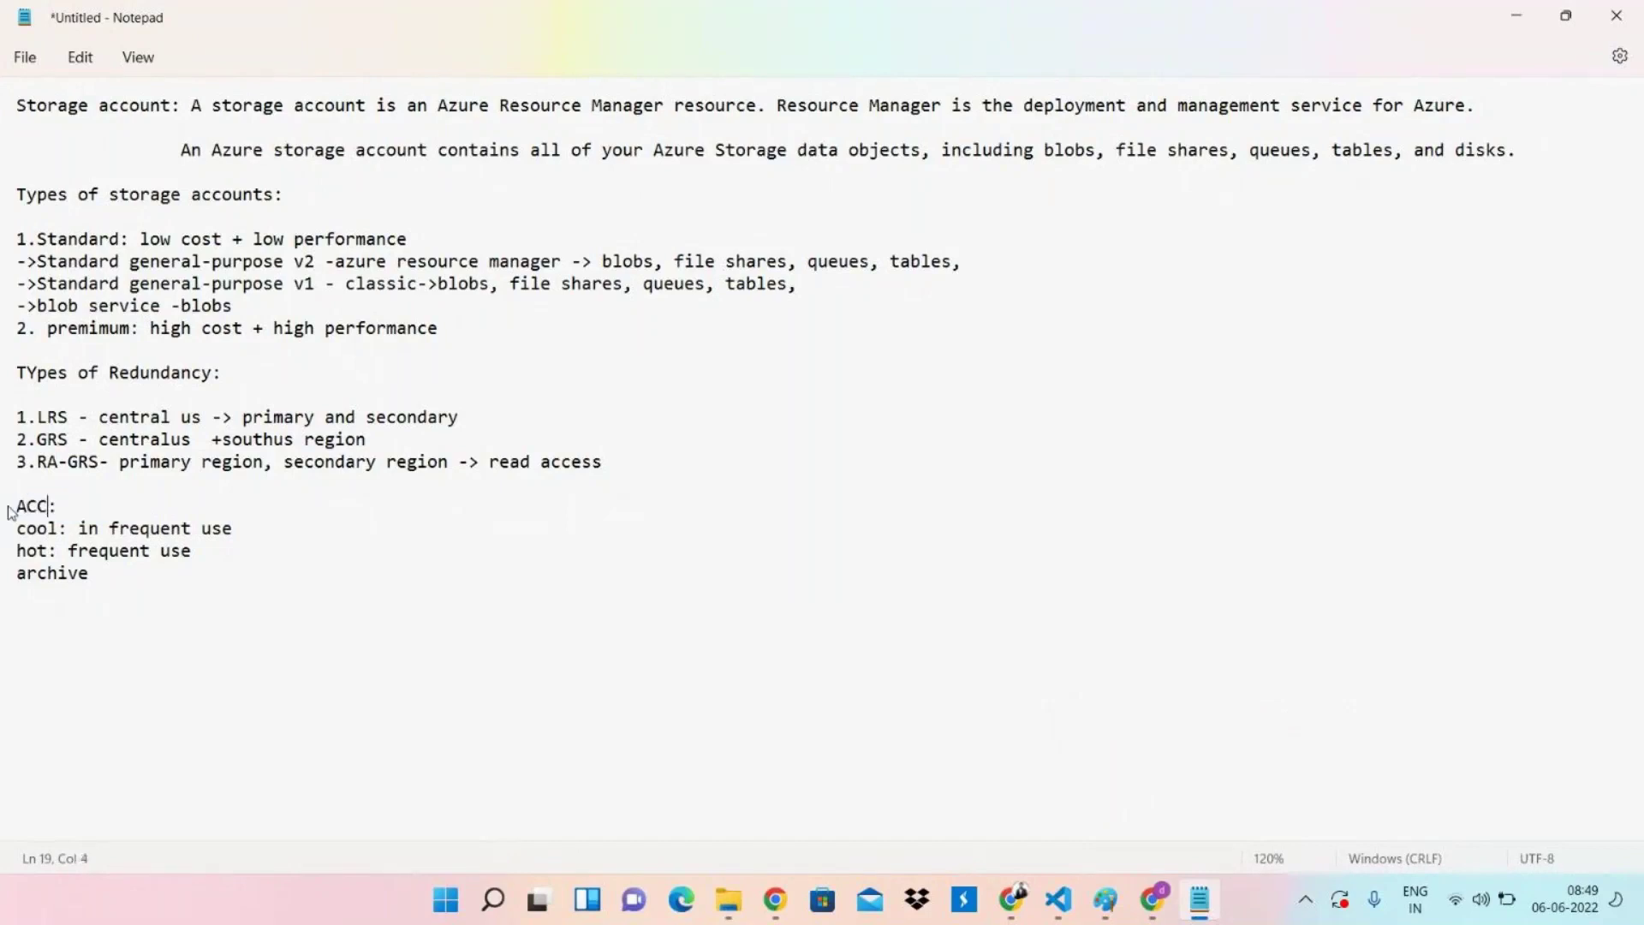
{"action": "key", "text": "BackSpace"}
{"action": "key", "text": "BackSpace"}
{"action": "key", "text": "BackSpace"}
{"action": "type", "text": "ess TIER"}
Return to the Azure portal in Chrome, dismiss the upload pane, and view the git2.png blob's content before closing it.
{"action": "mouse_move", "coordinate": [1151, 899]}
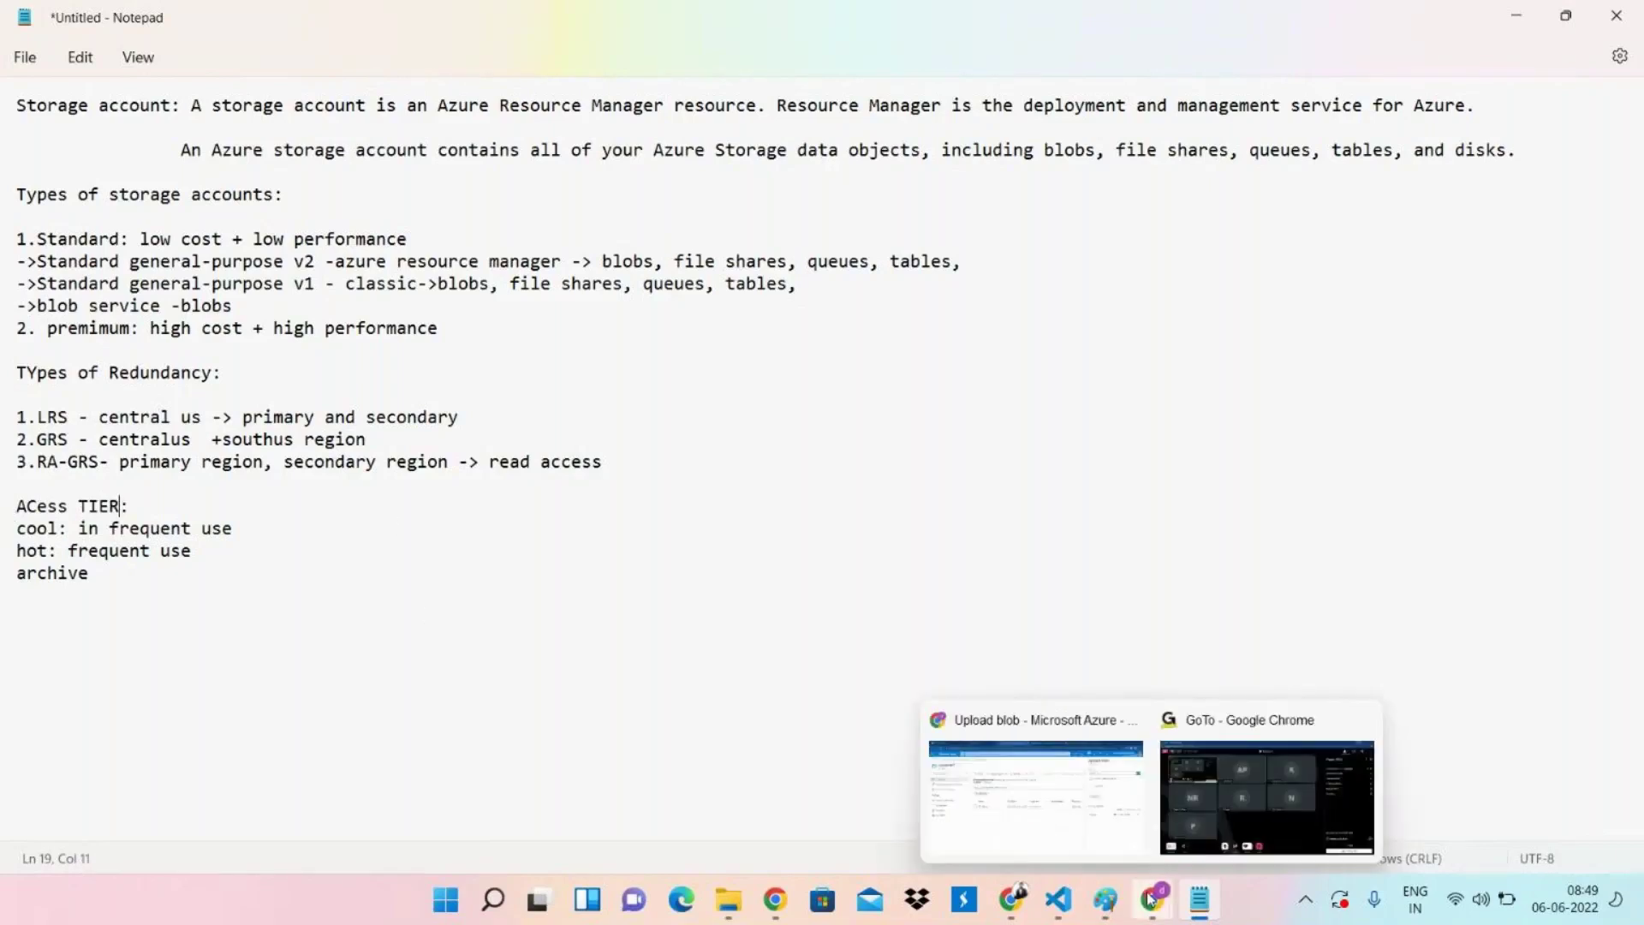
{"action": "left_click", "coordinate": [1032, 788]}
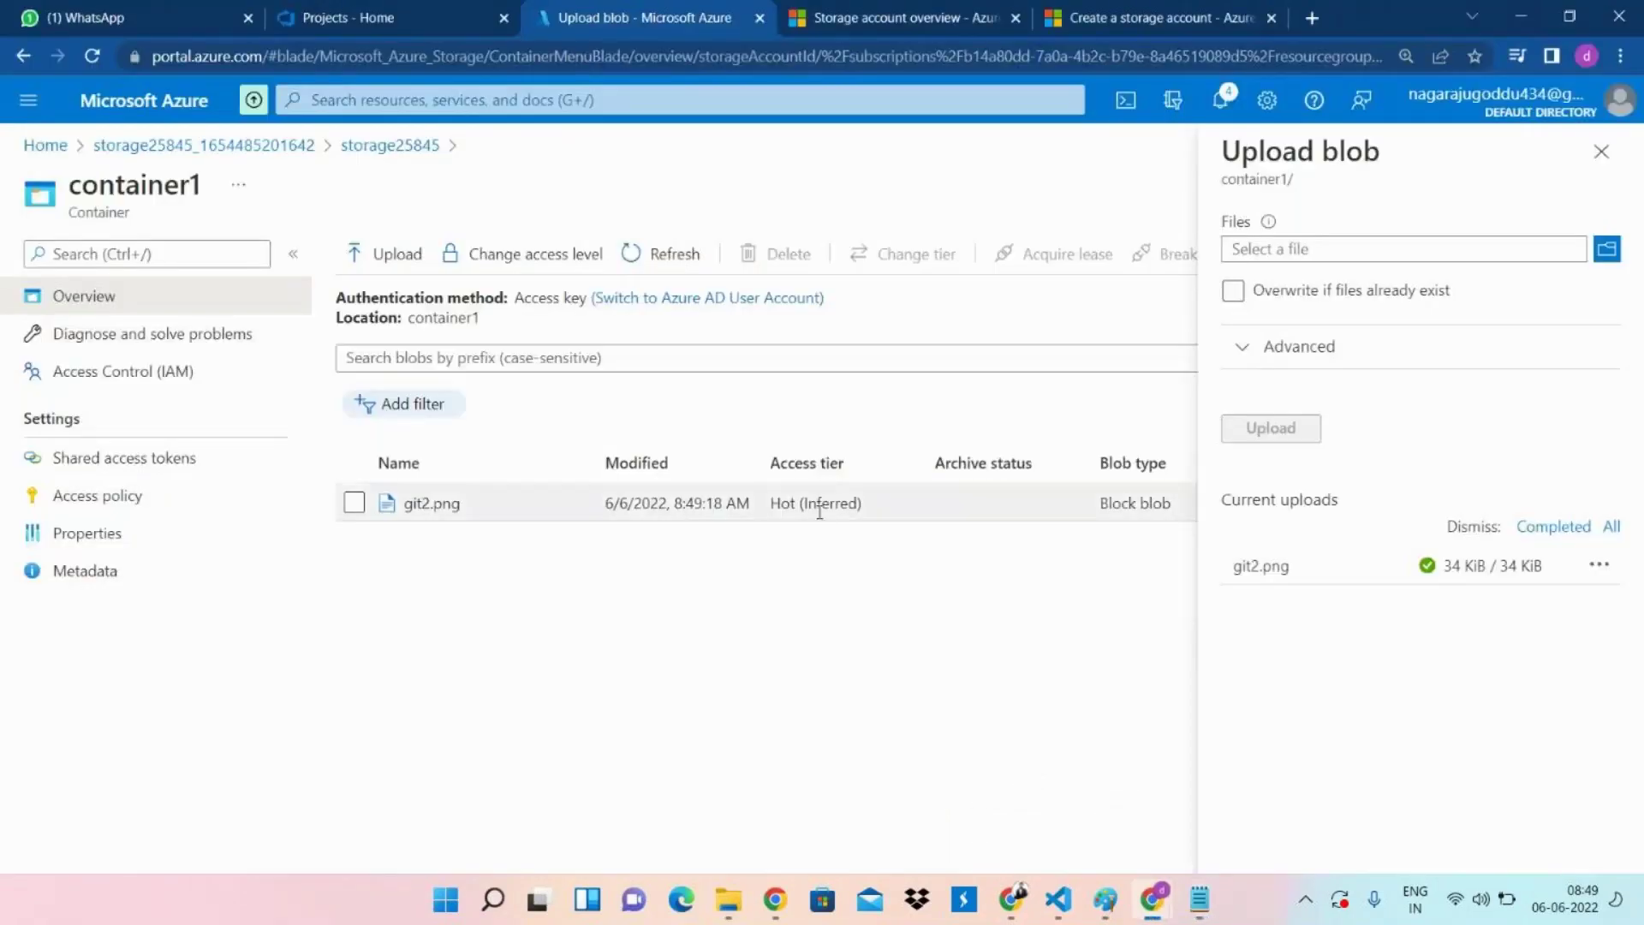
{"action": "left_click", "coordinate": [1601, 154]}
{"action": "left_click", "coordinate": [1608, 504]}
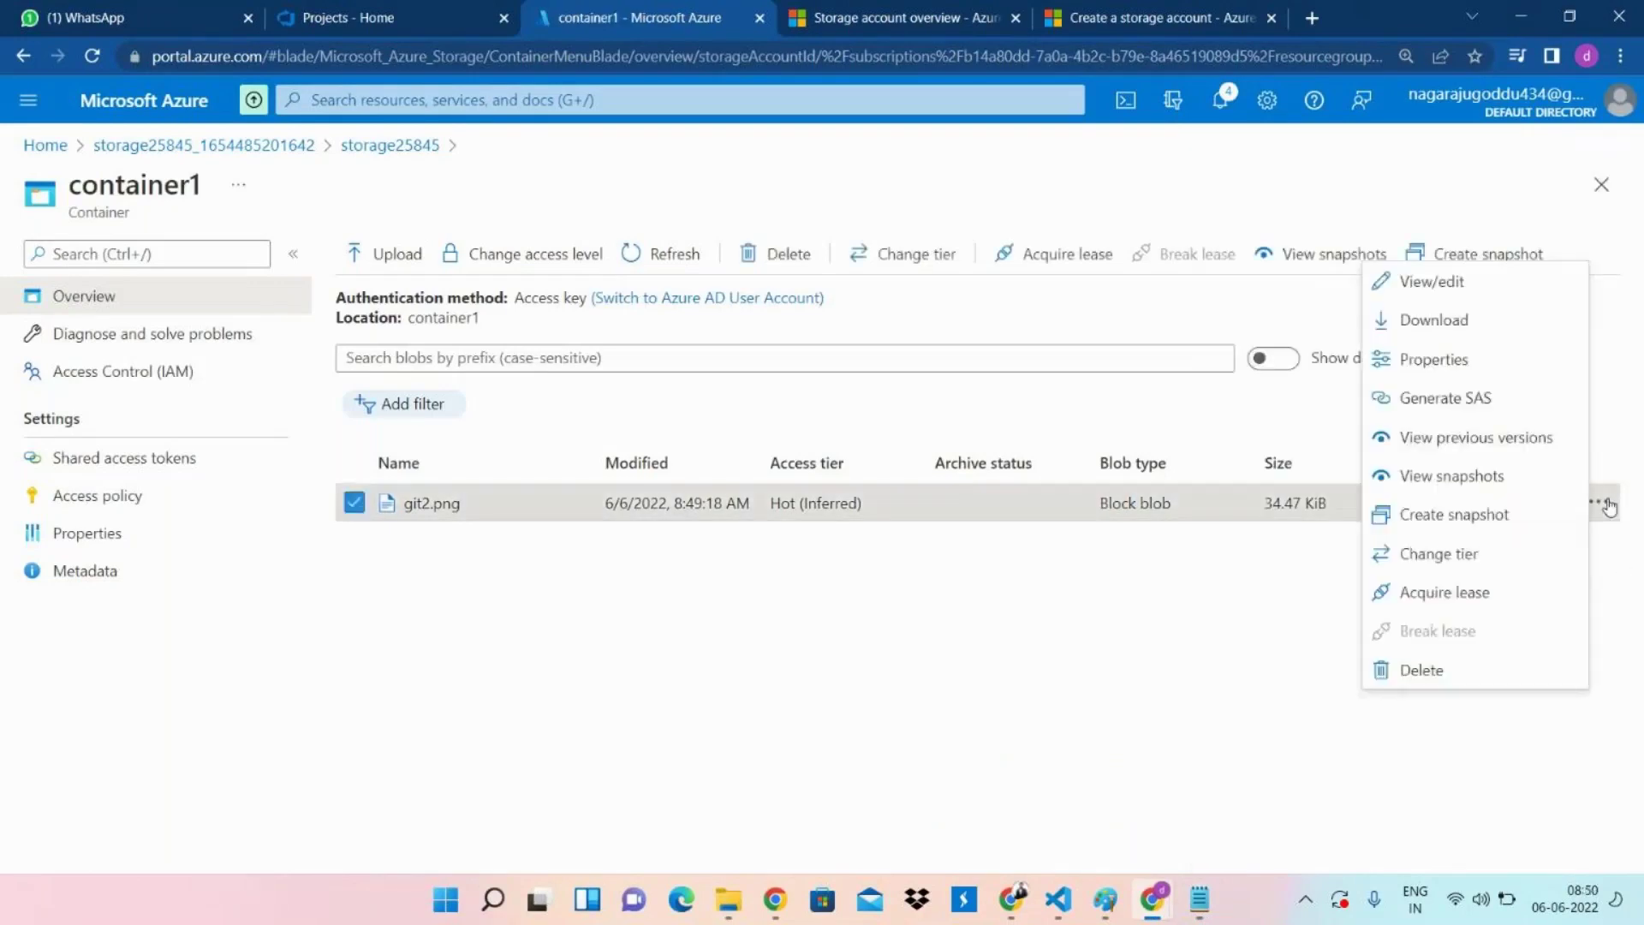
{"action": "left_click", "coordinate": [1447, 283]}
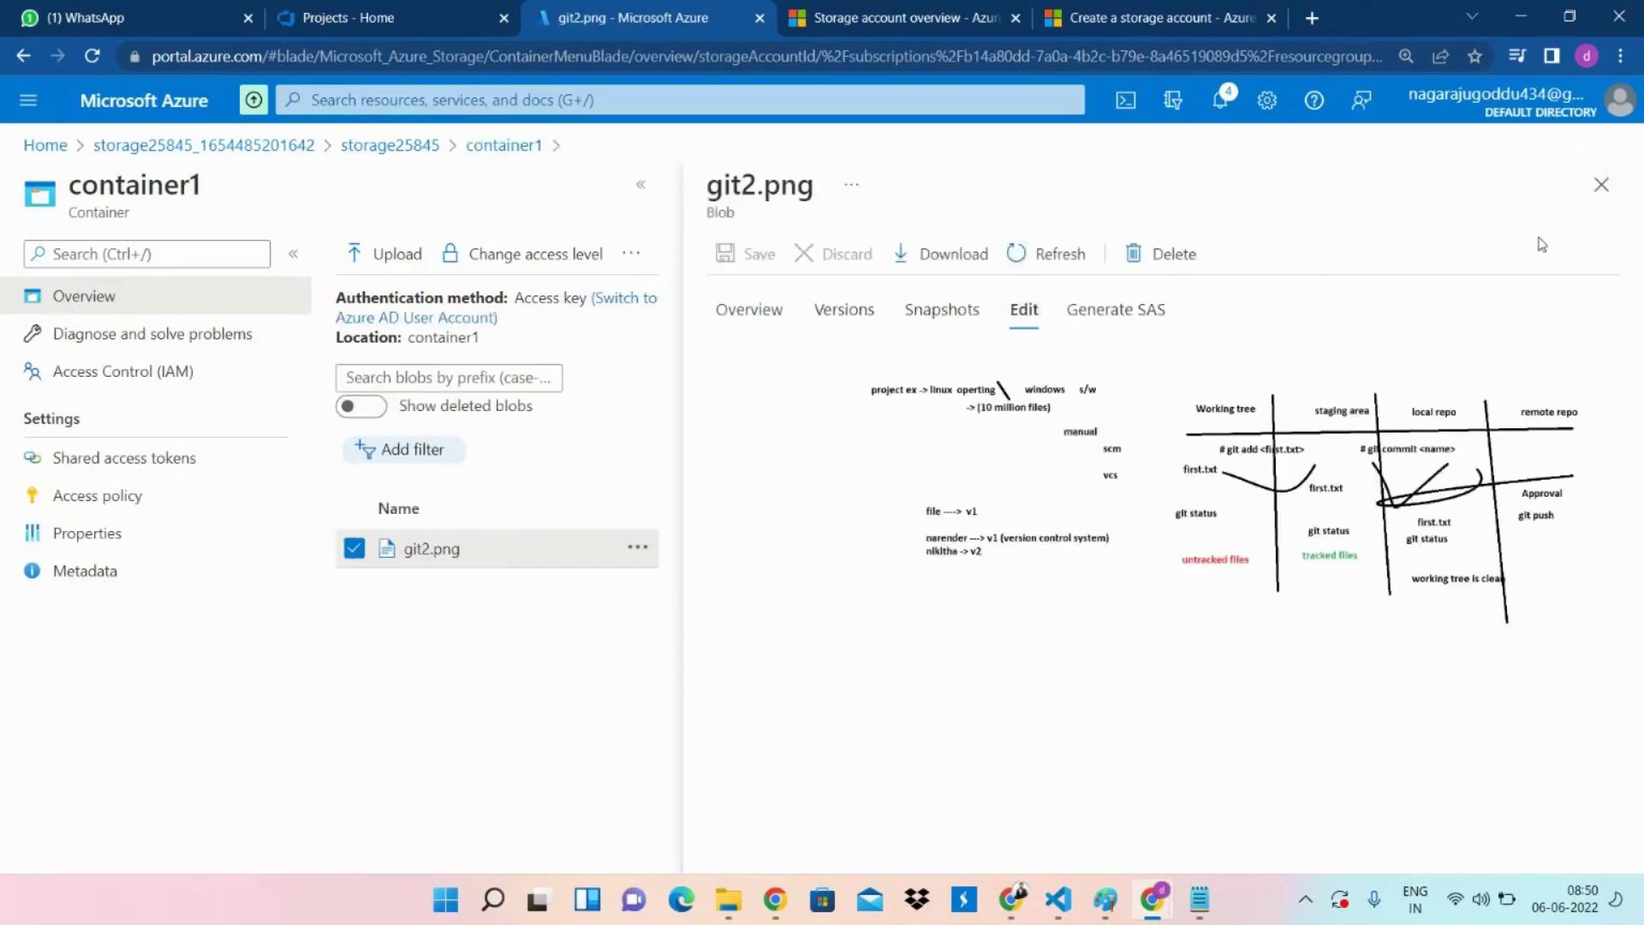
{"action": "left_click", "coordinate": [1610, 184]}
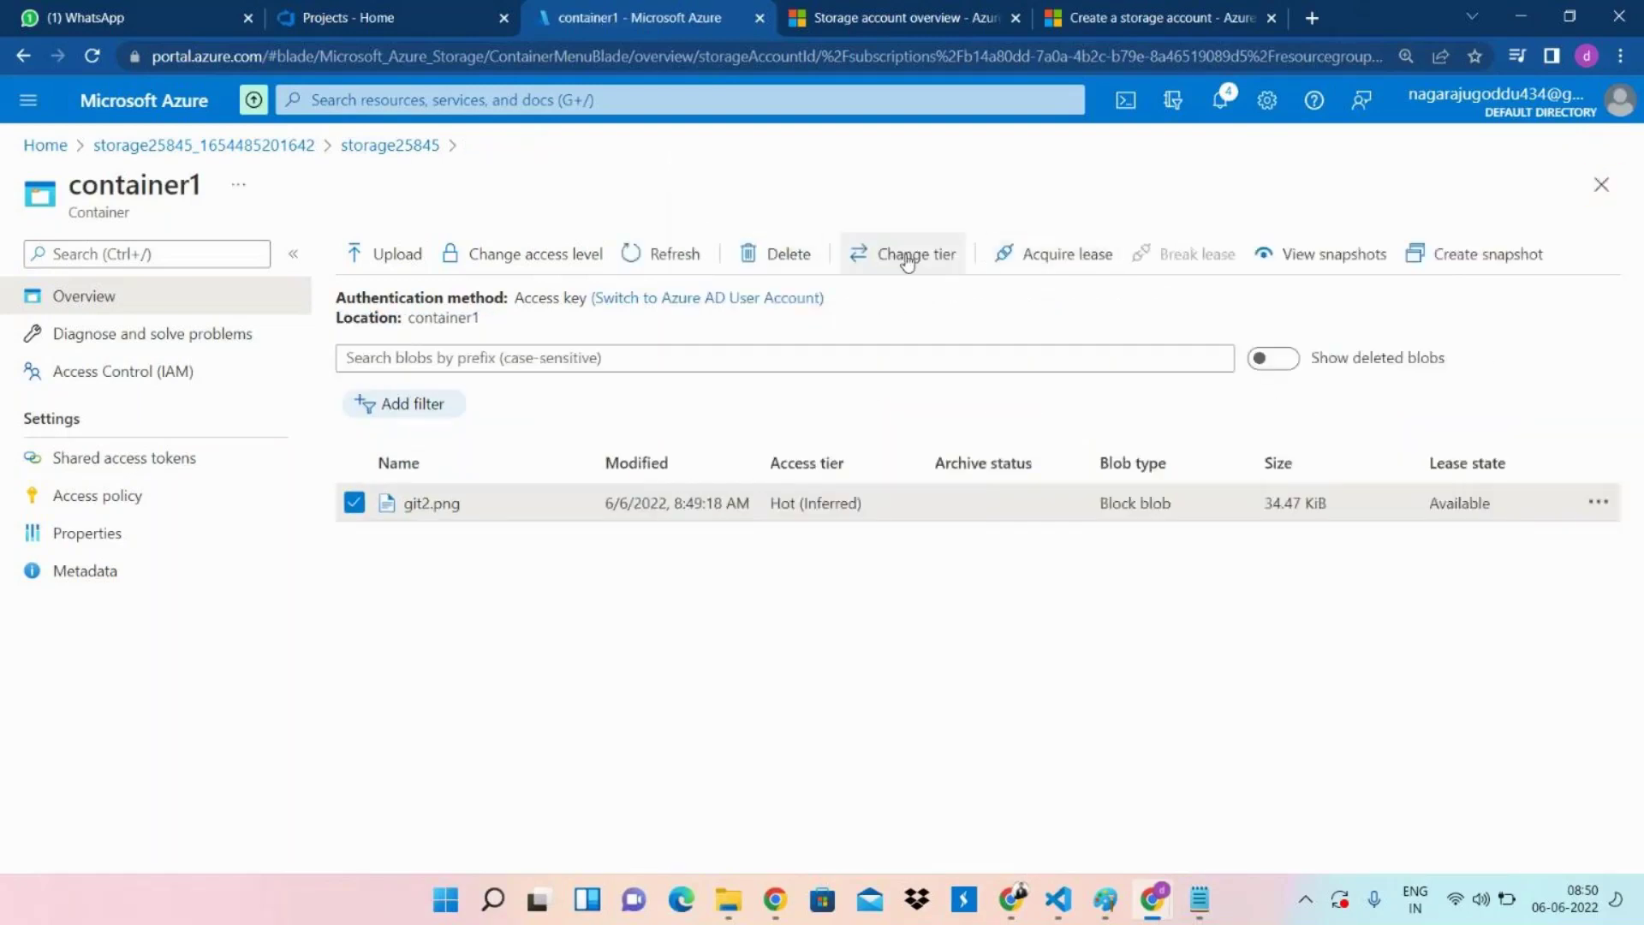
Examine the access tiers offered for git2.png and leave the tier settings without saving.
{"action": "left_click", "coordinate": [907, 257]}
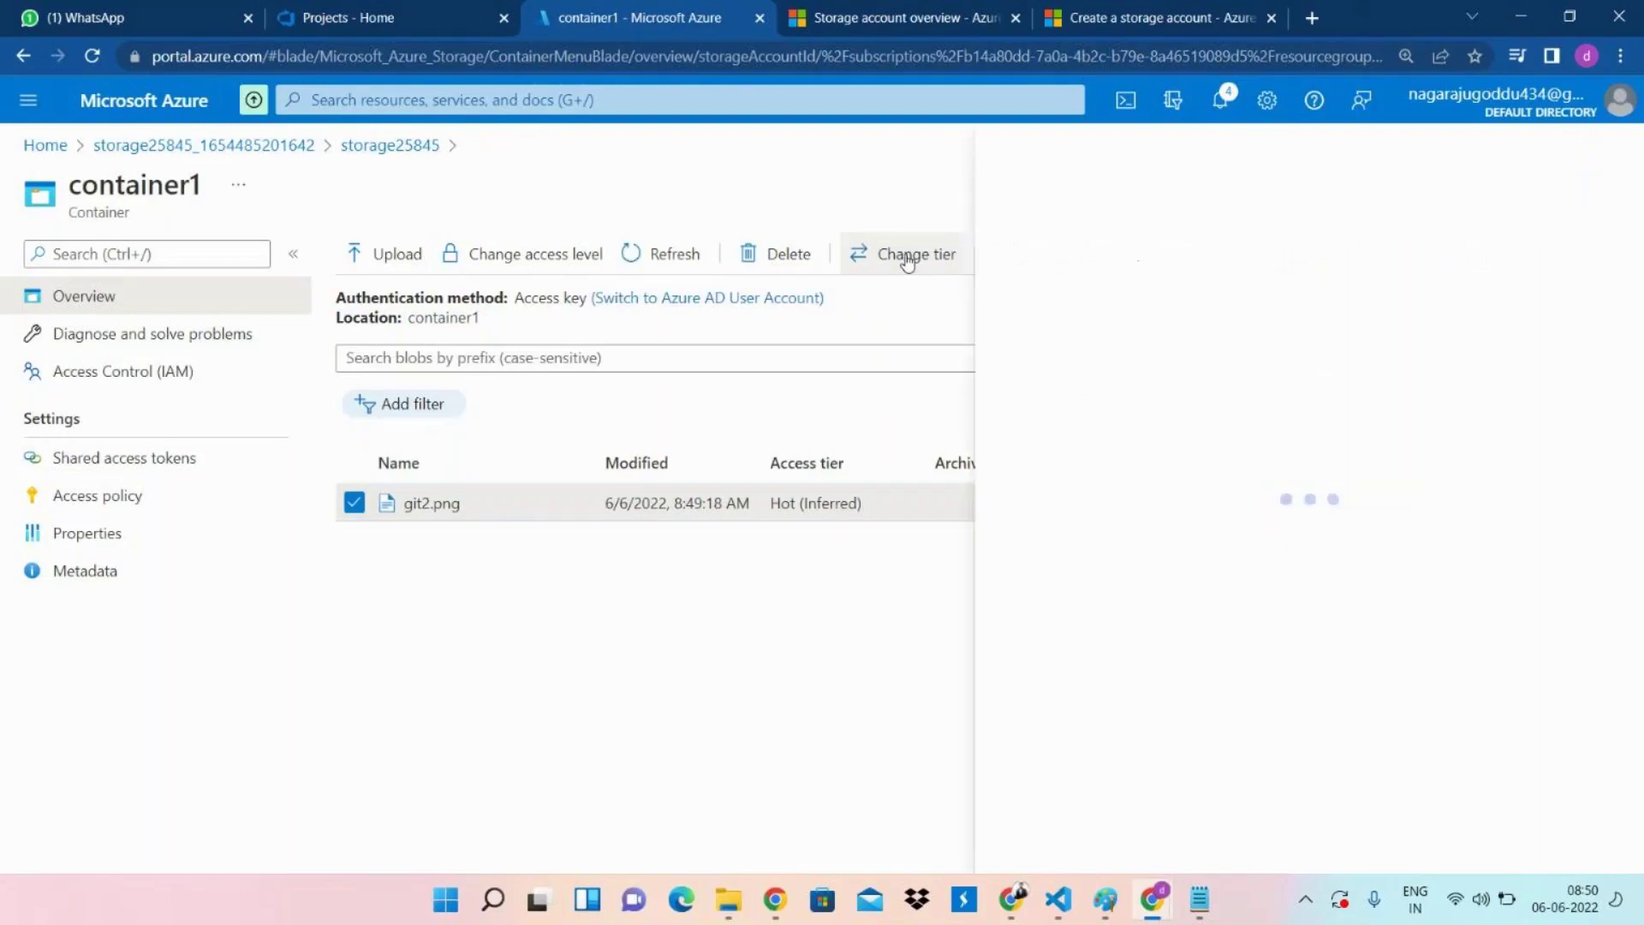
{"action": "left_click", "coordinate": [1342, 325]}
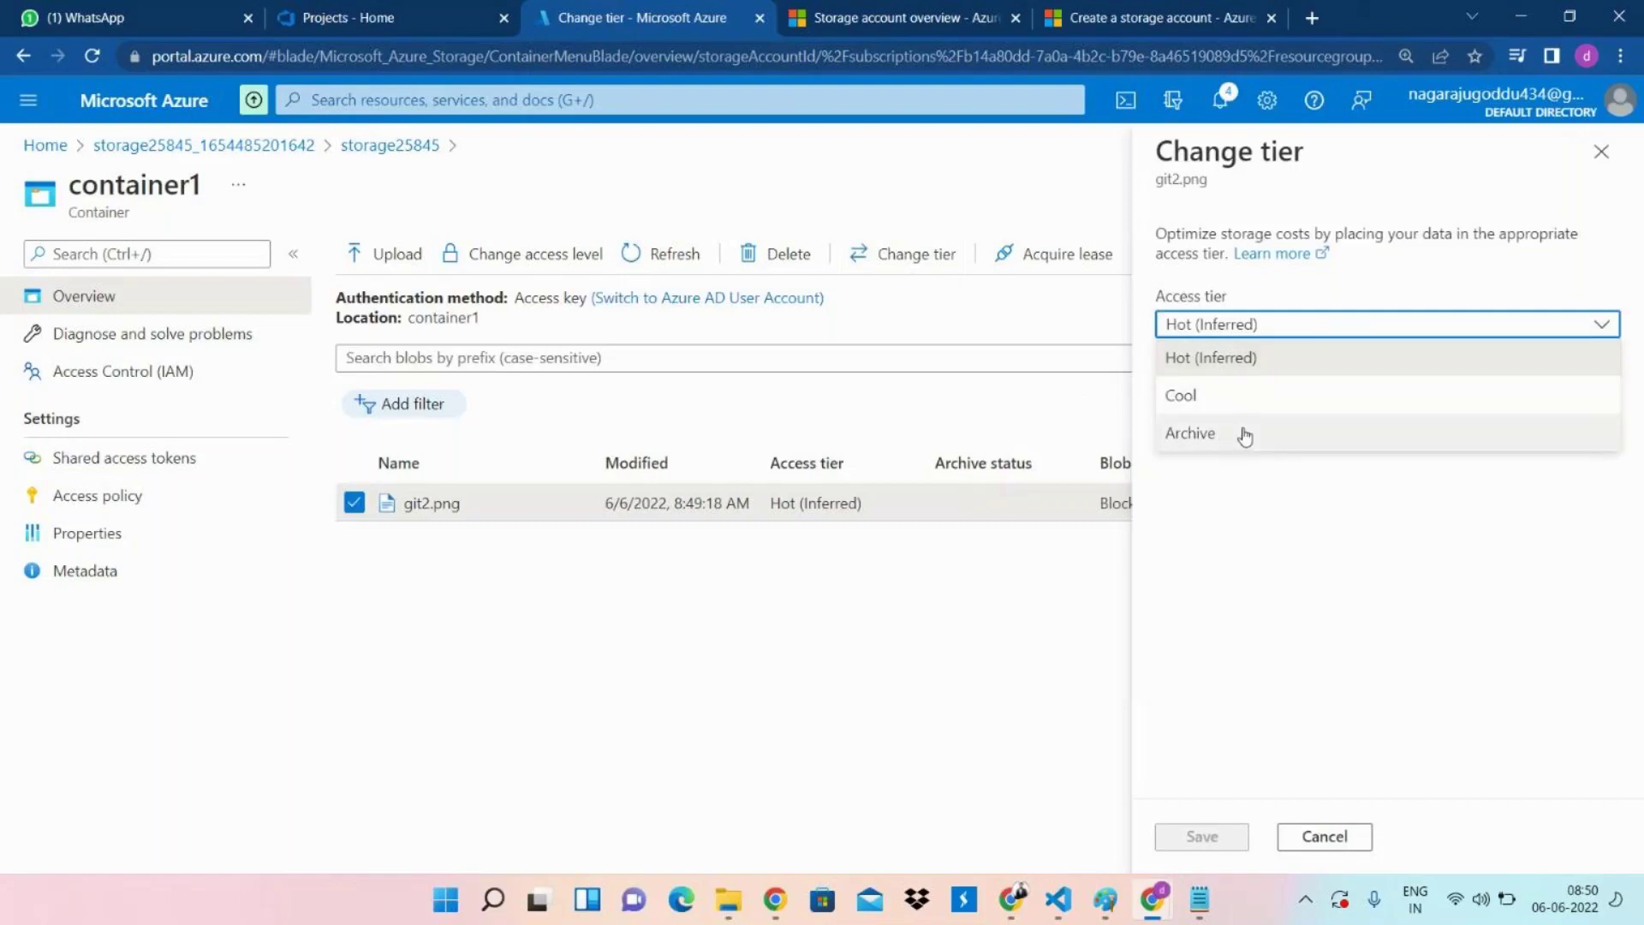
{"action": "left_click", "coordinate": [968, 713]}
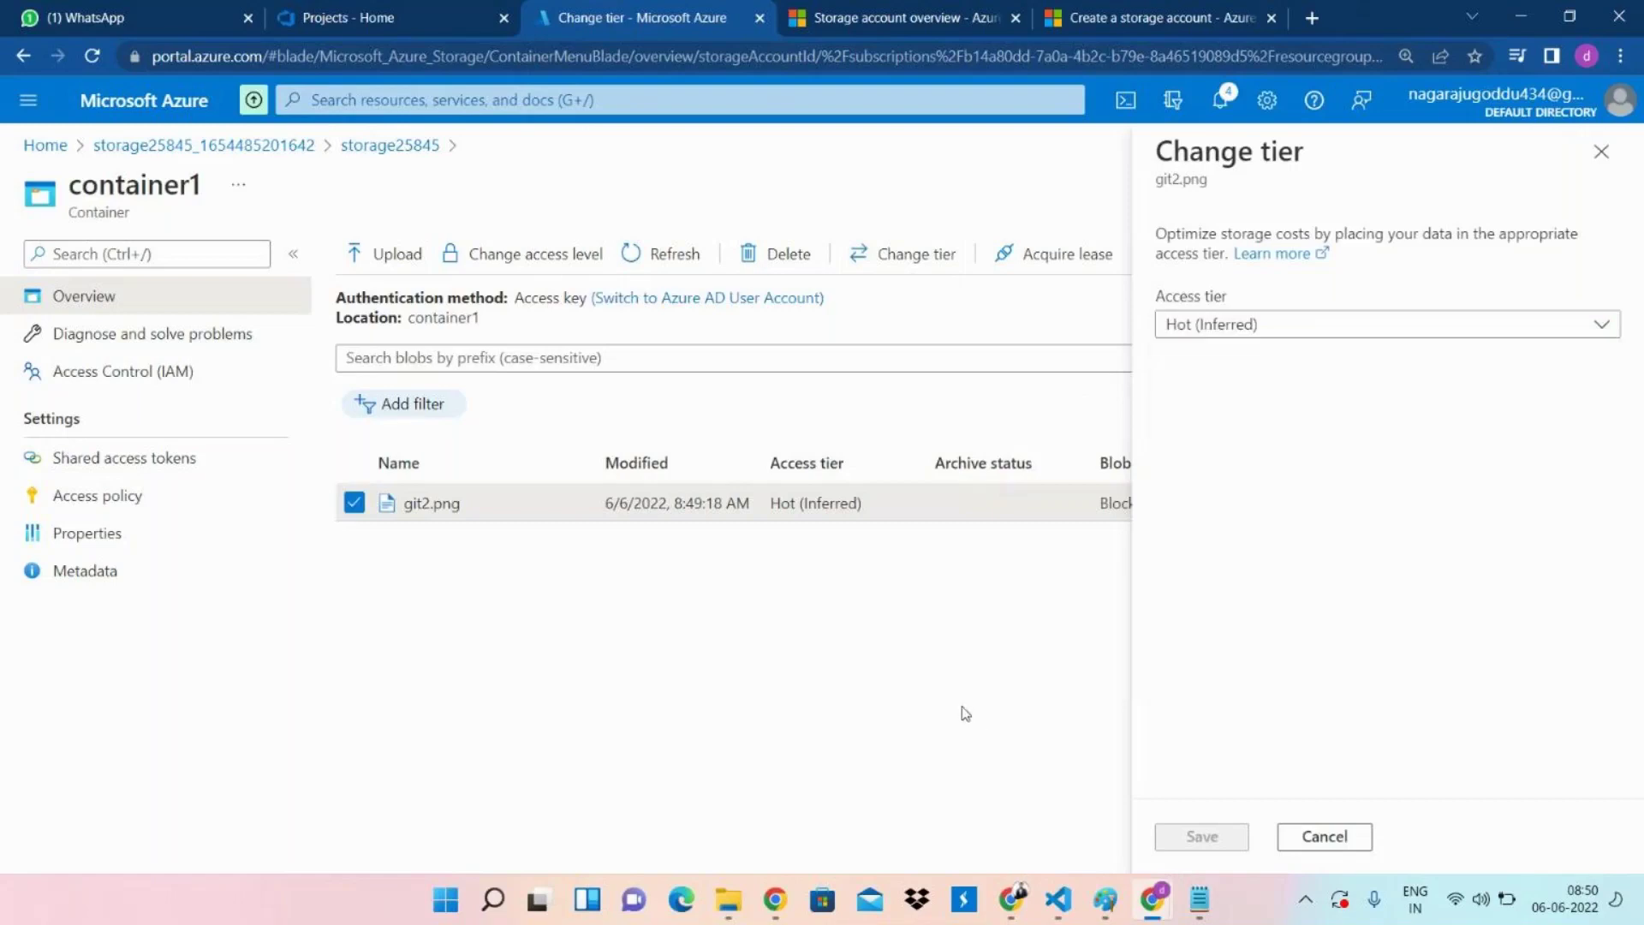
{"action": "left_click", "coordinate": [1600, 149]}
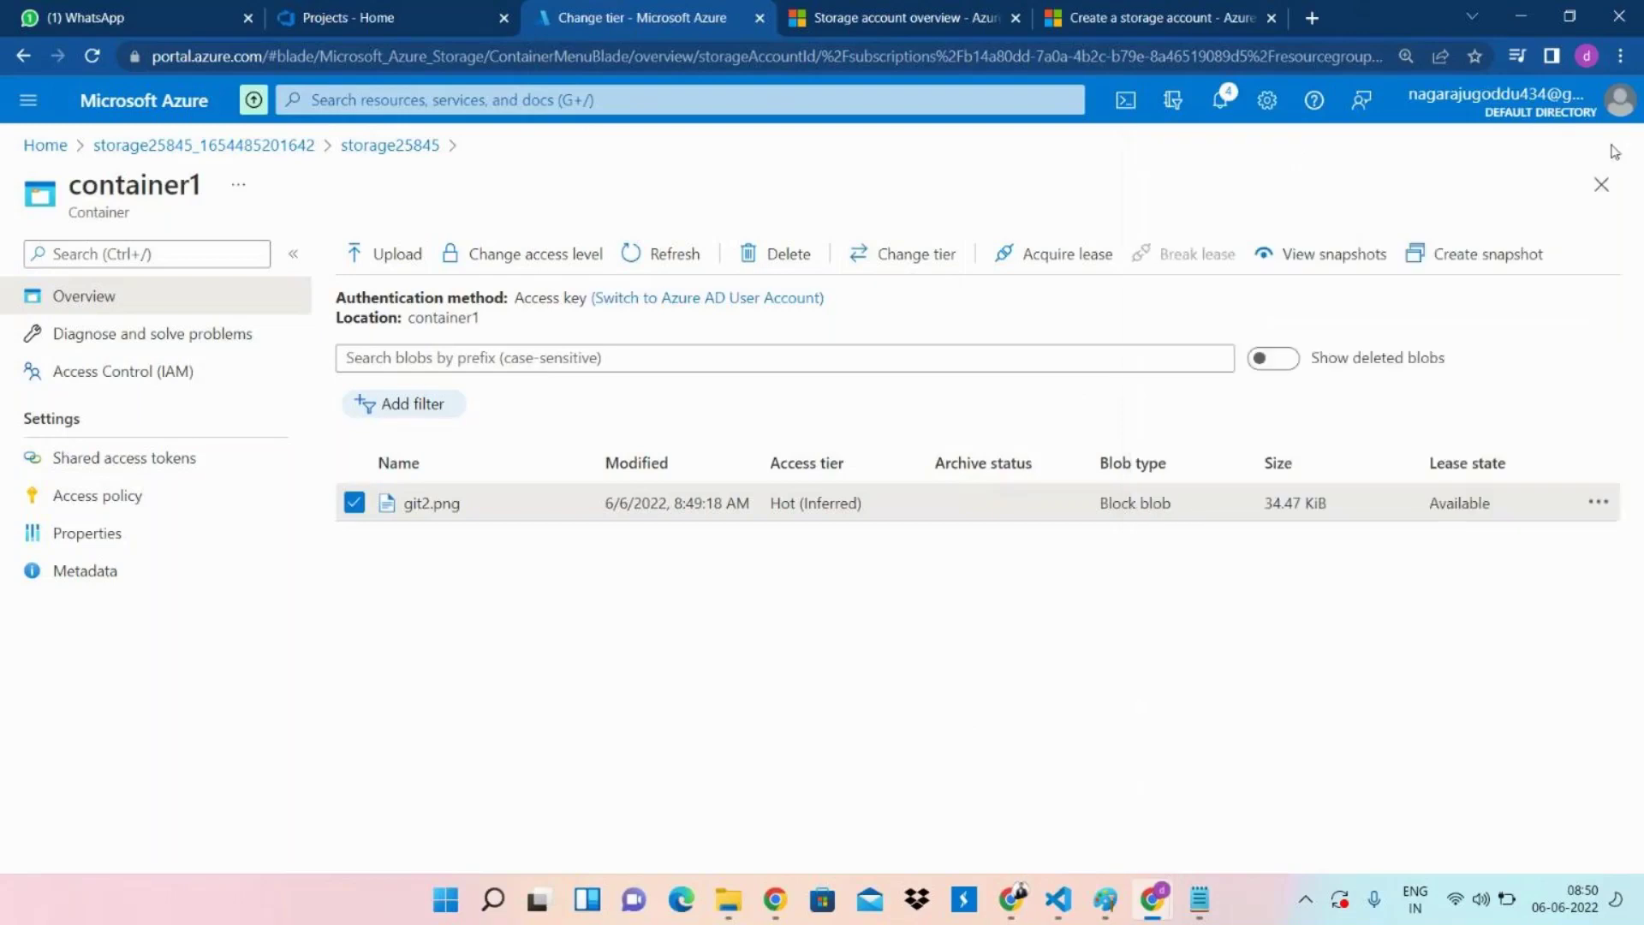
Examine the public access levels for container1, preview the Blob (anonymous read access for blobs only) option, and cancel.
{"action": "left_click", "coordinate": [511, 254]}
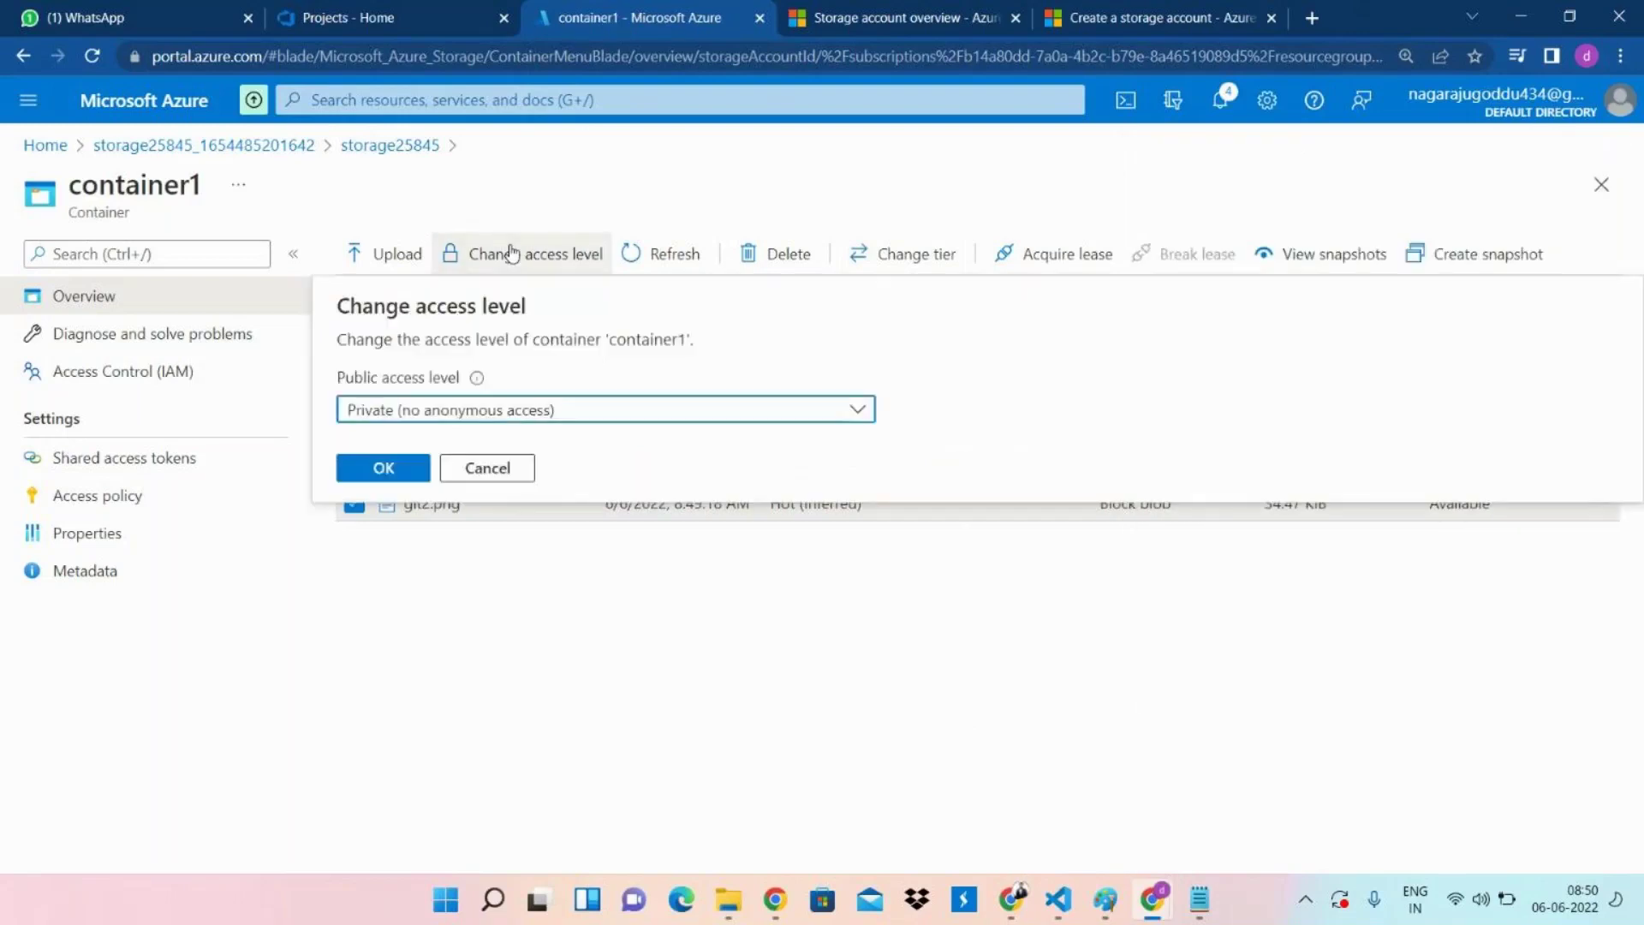
{"action": "left_click", "coordinate": [609, 414]}
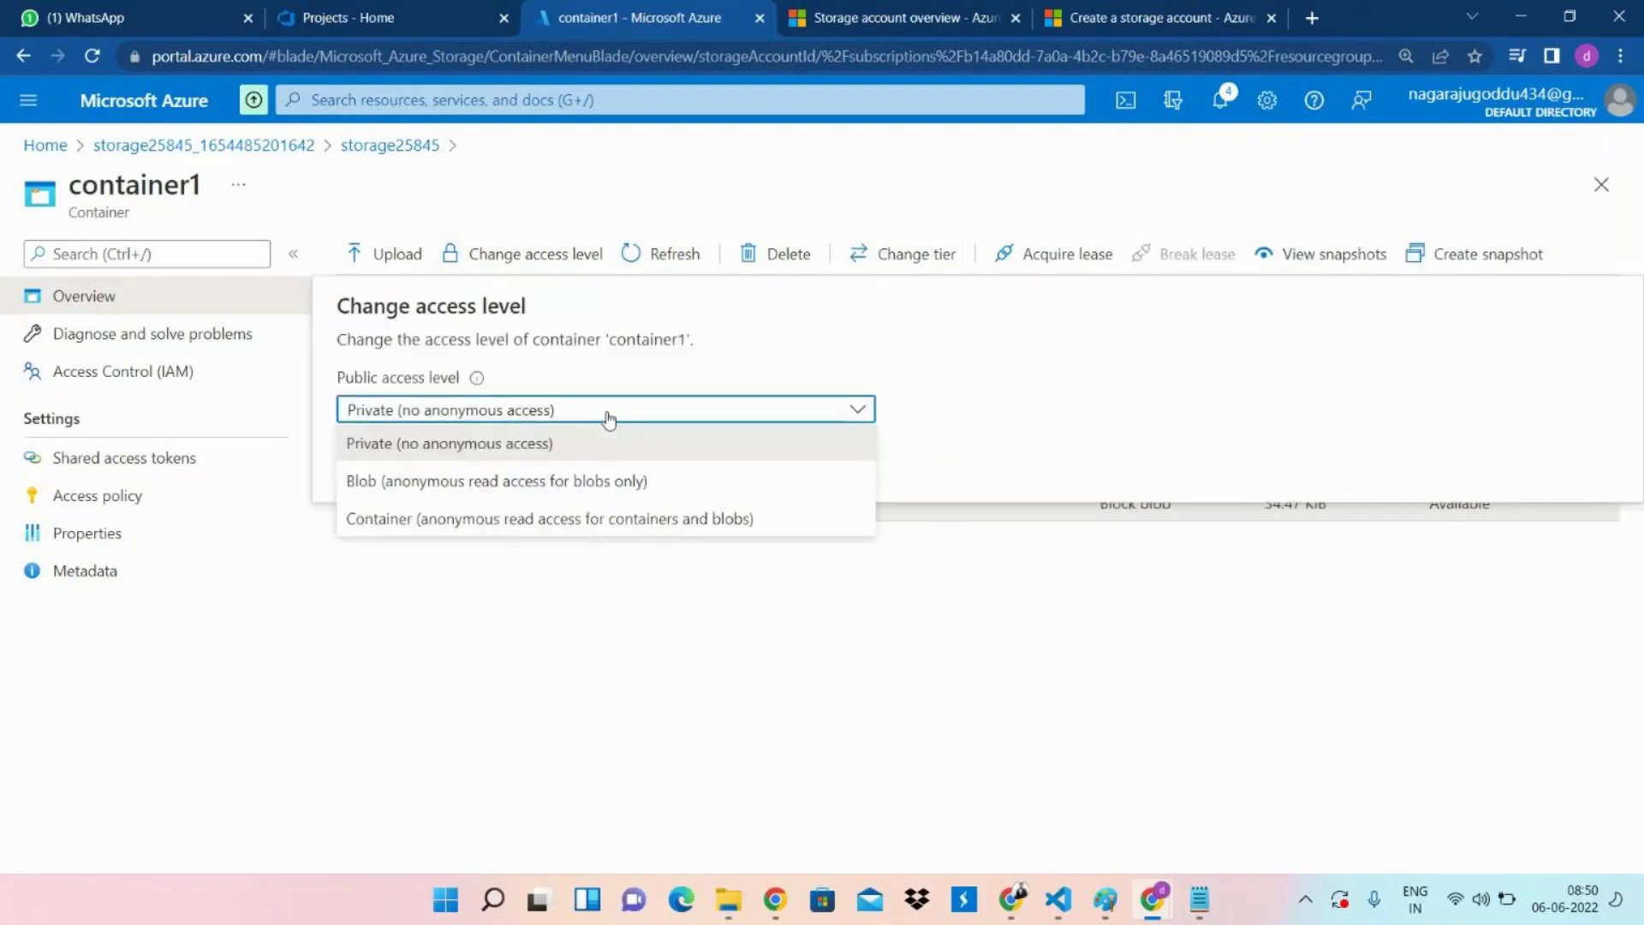
{"action": "left_click", "coordinate": [581, 482]}
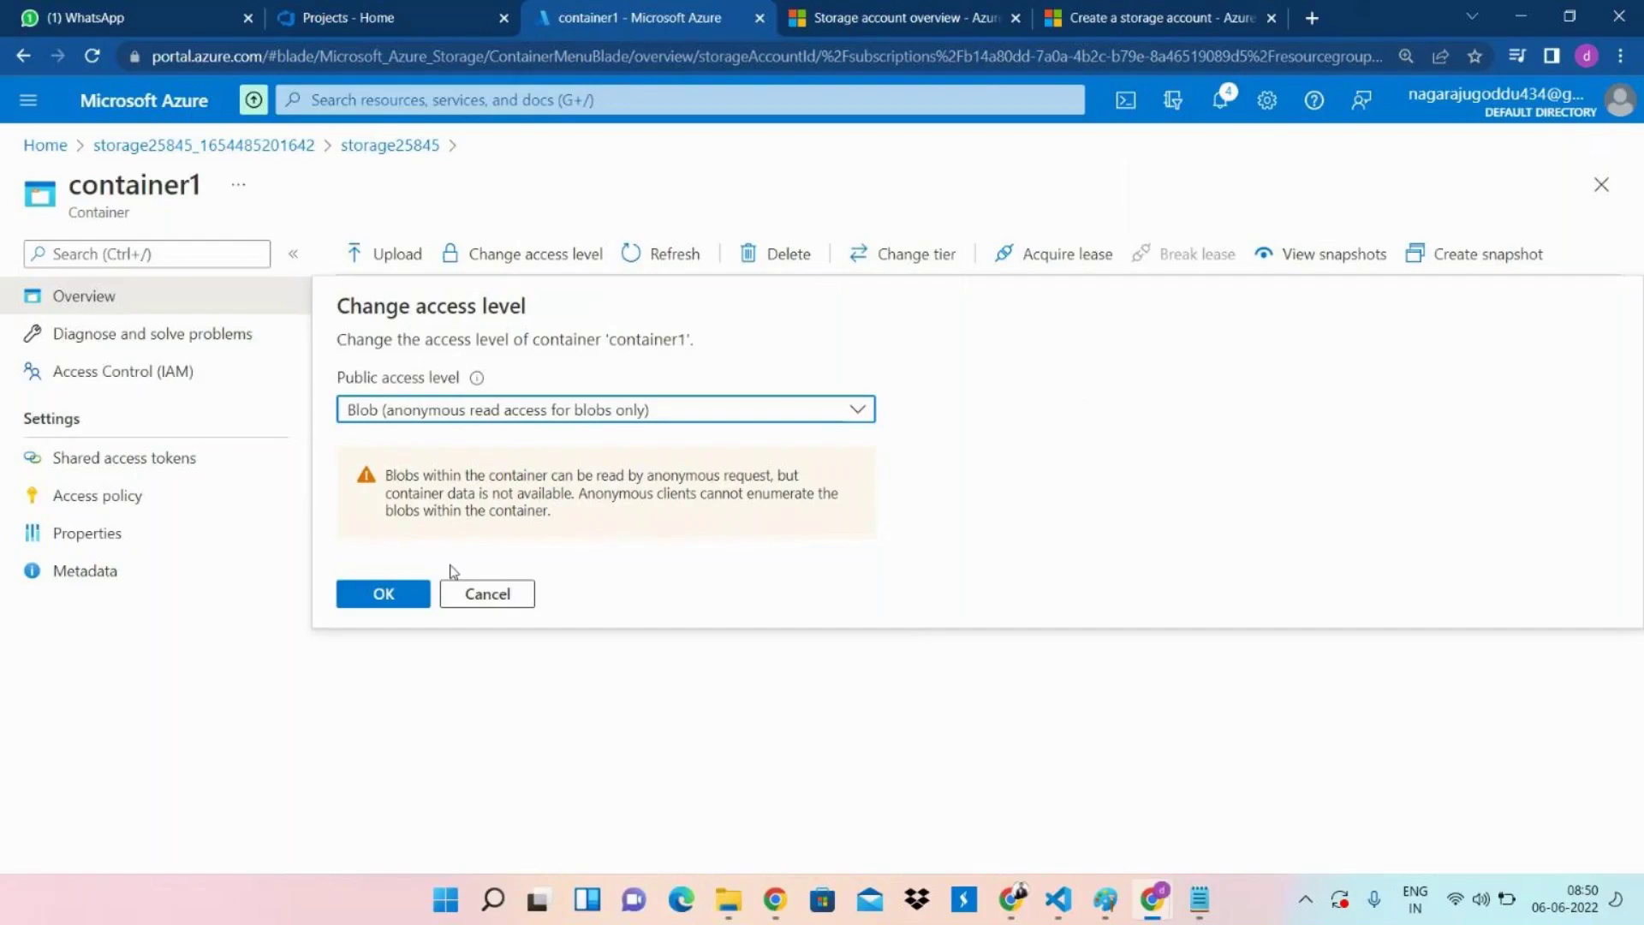
{"action": "left_click", "coordinate": [472, 598]}
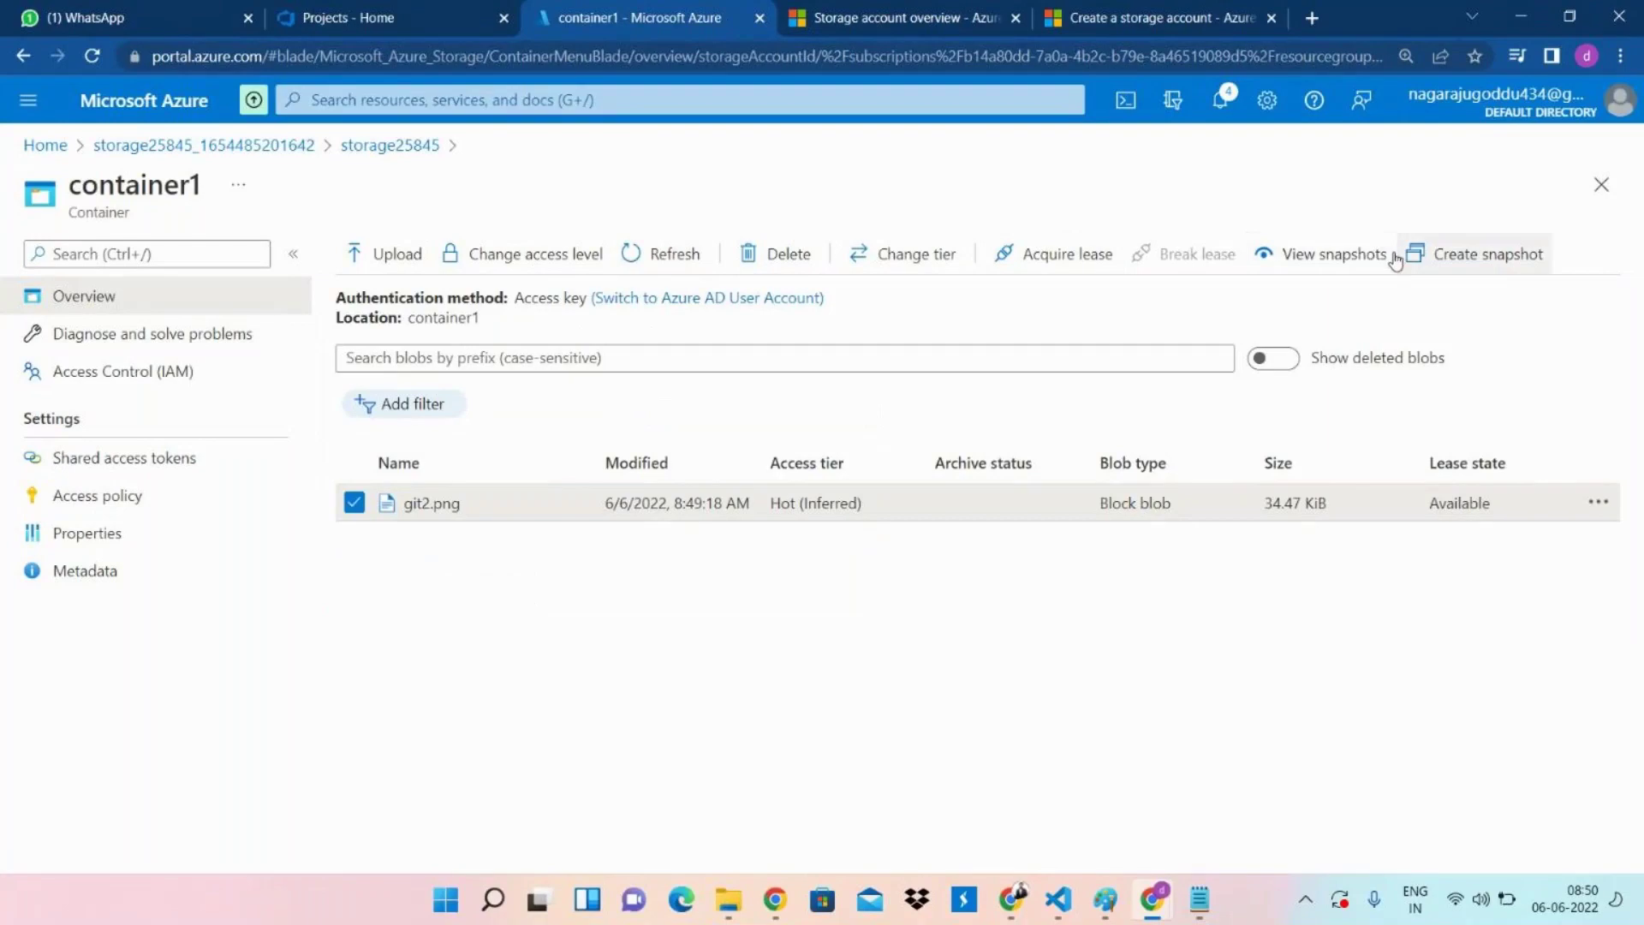
Create a snapshot of git2.png, check the portal notifications, and refresh the container's blob list.
{"action": "left_click", "coordinate": [1514, 275]}
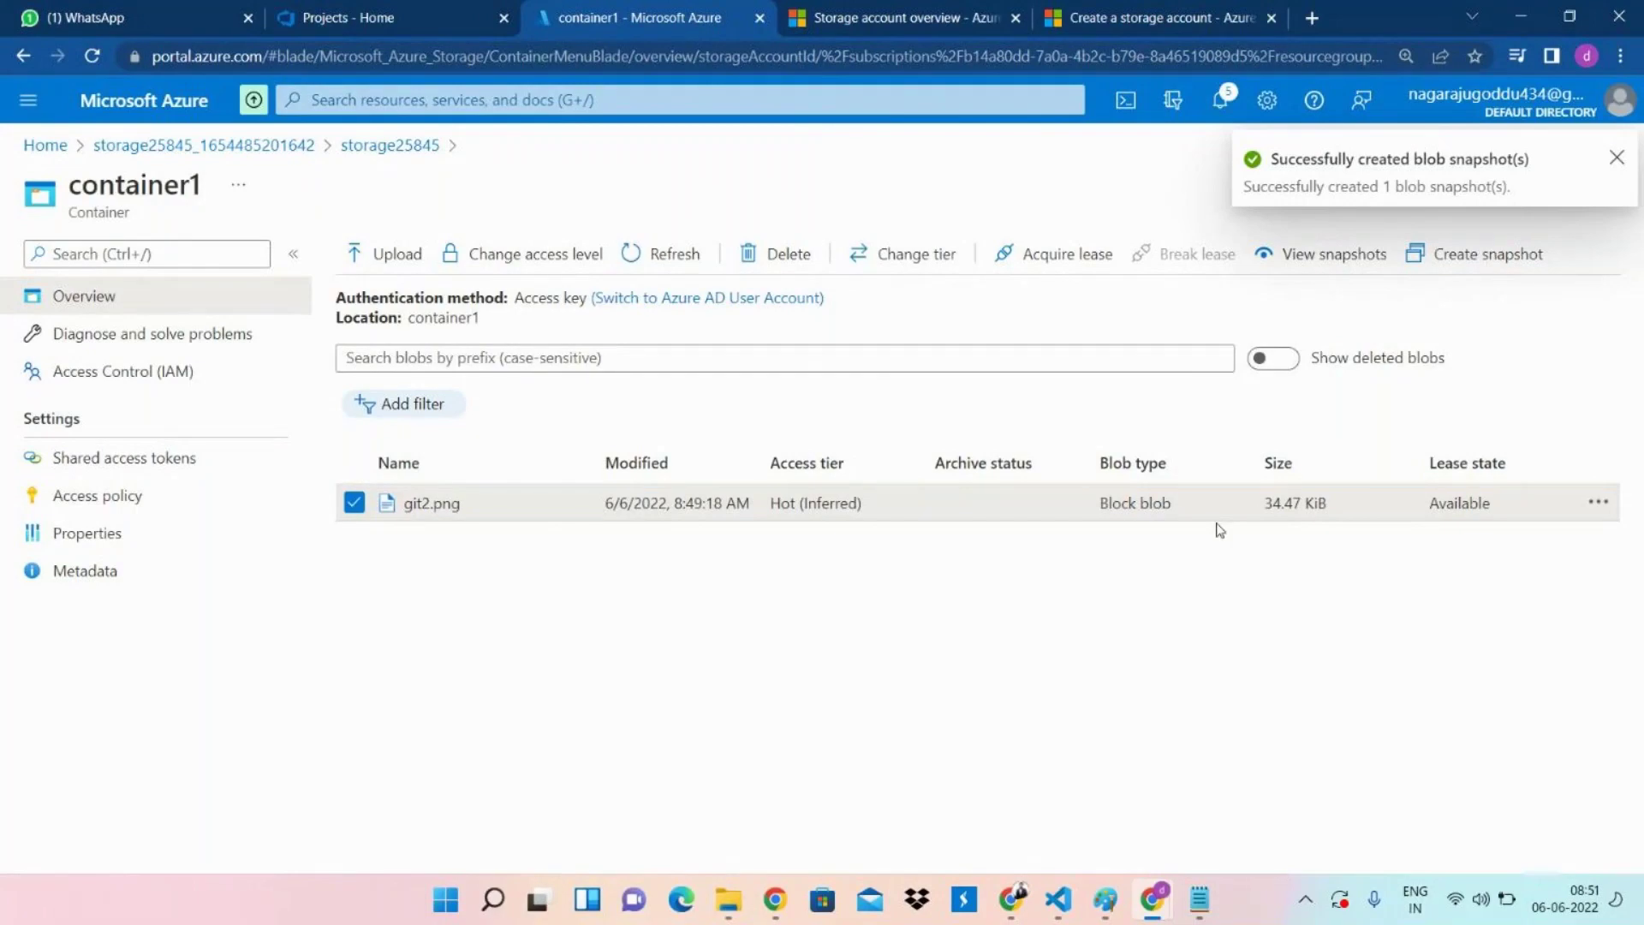
{"action": "left_click", "coordinate": [1223, 112]}
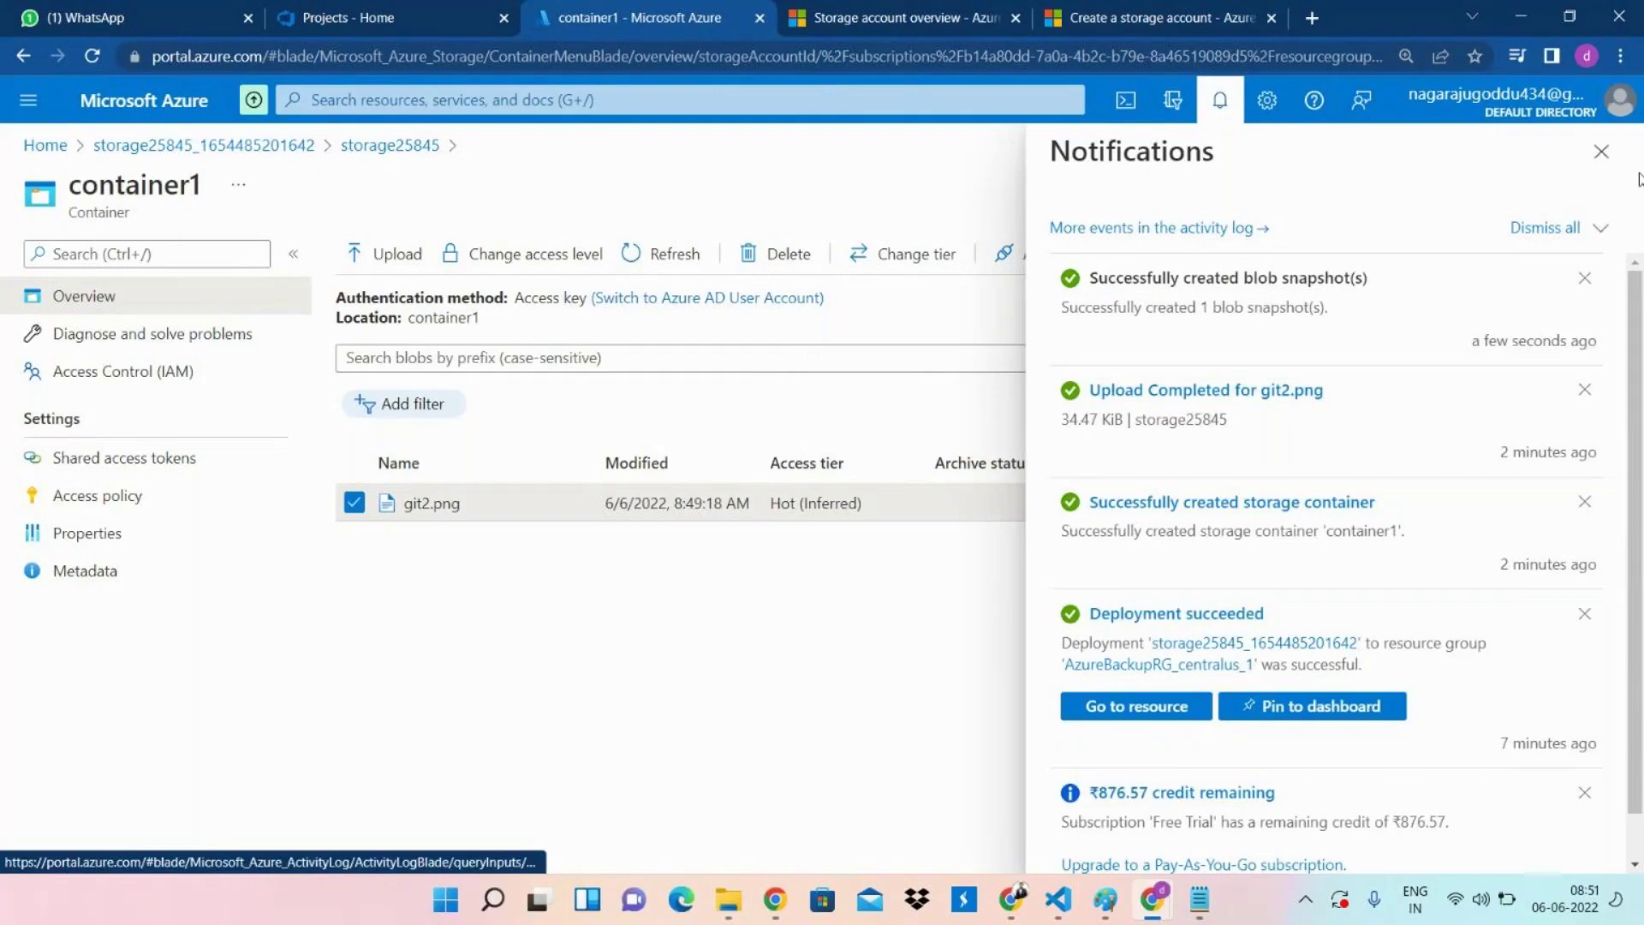
{"action": "left_click", "coordinate": [1602, 151]}
{"action": "left_click", "coordinate": [653, 256]}
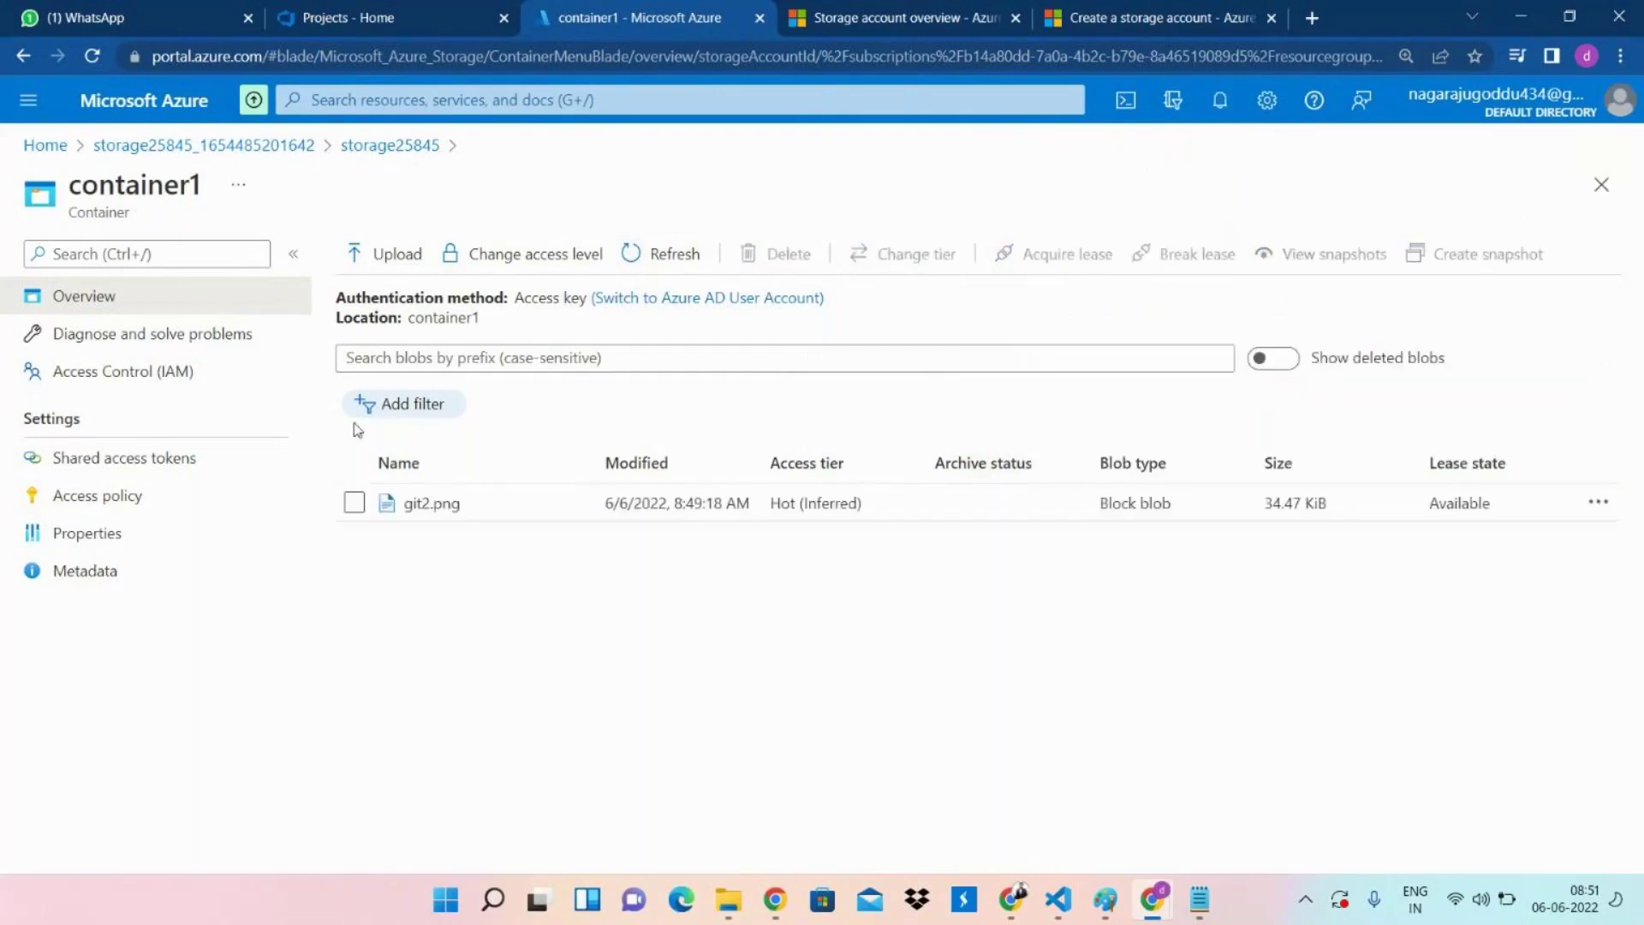
Generate a SAS token and URL for container1 with Read, Create and Write permissions, allowing HTTPS only.
{"action": "left_click", "coordinate": [215, 465]}
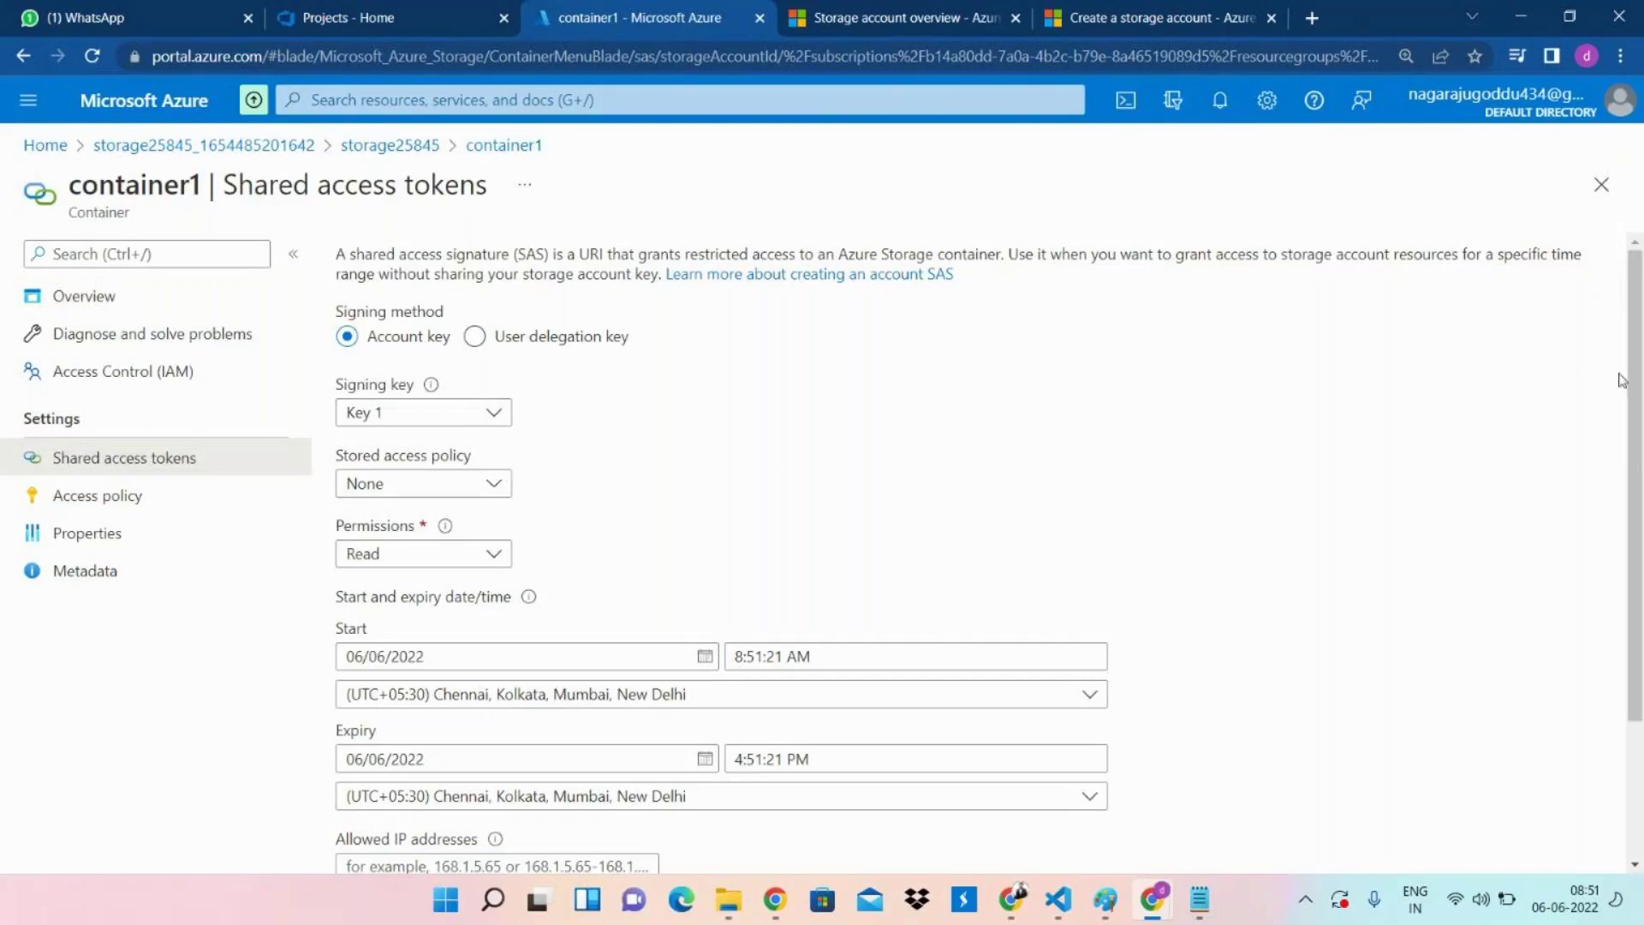
{"action": "left_click", "coordinate": [490, 565]}
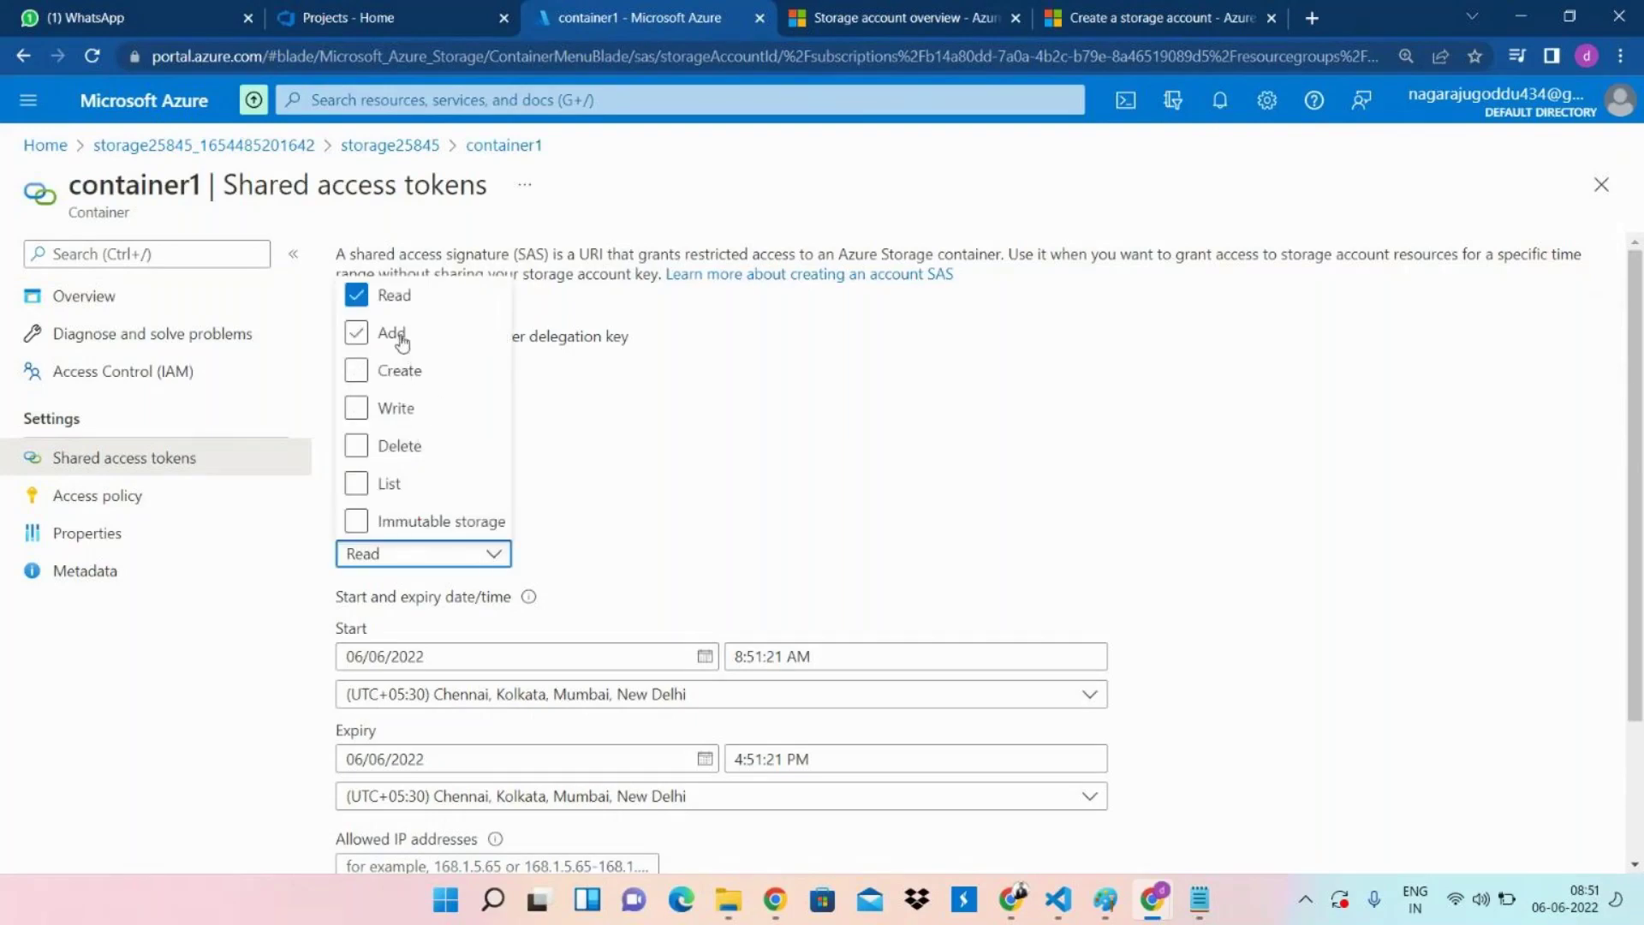
{"action": "left_click", "coordinate": [383, 385]}
{"action": "left_click", "coordinate": [379, 409]}
{"action": "left_click", "coordinate": [831, 463]}
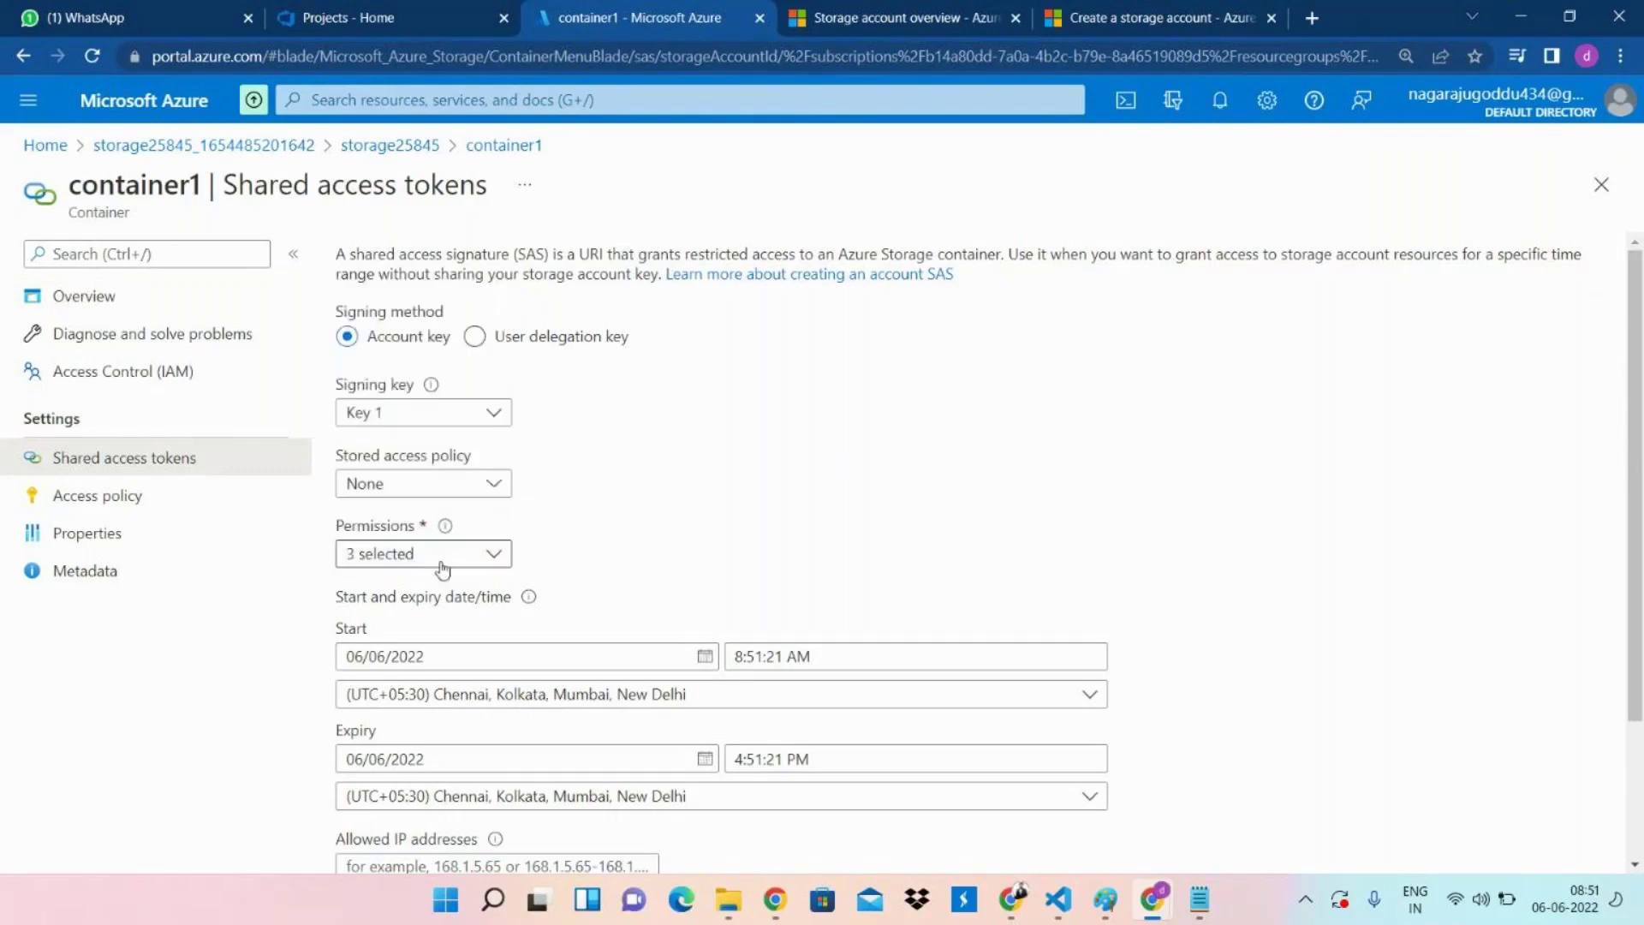
{"action": "left_click_drag", "start_coordinate": [1637, 503], "coordinate": [1641, 638]}
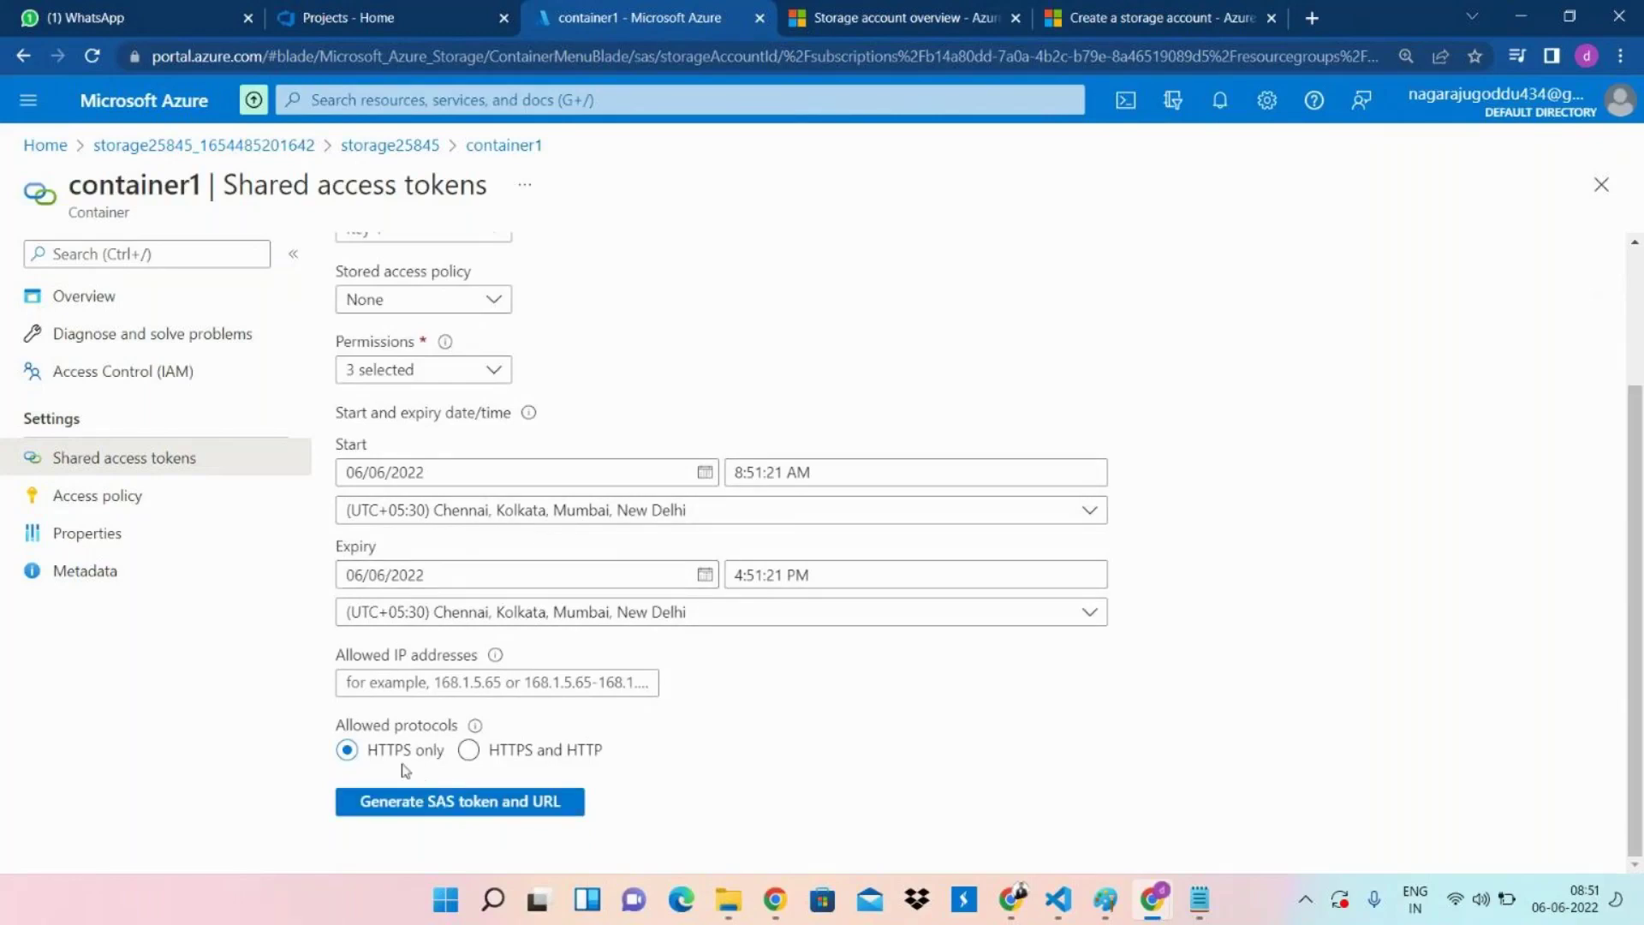
{"action": "left_click", "coordinate": [470, 805]}
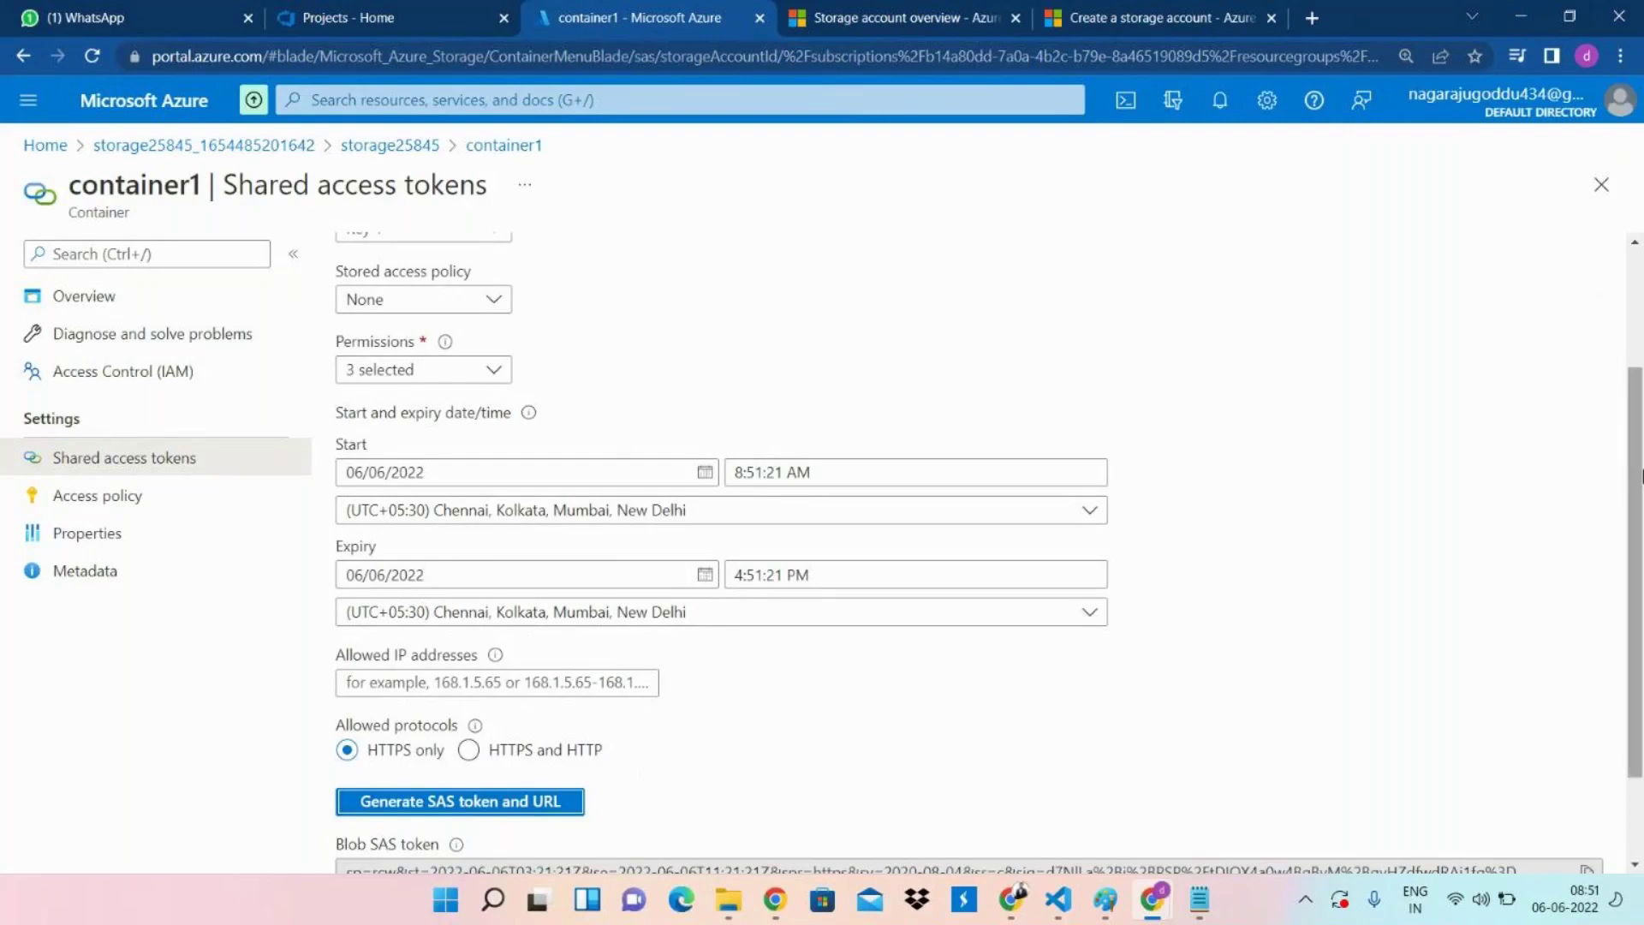
{"action": "scroll", "coordinate": [1640, 474], "scroll_direction": "down", "scroll_amount": 2}
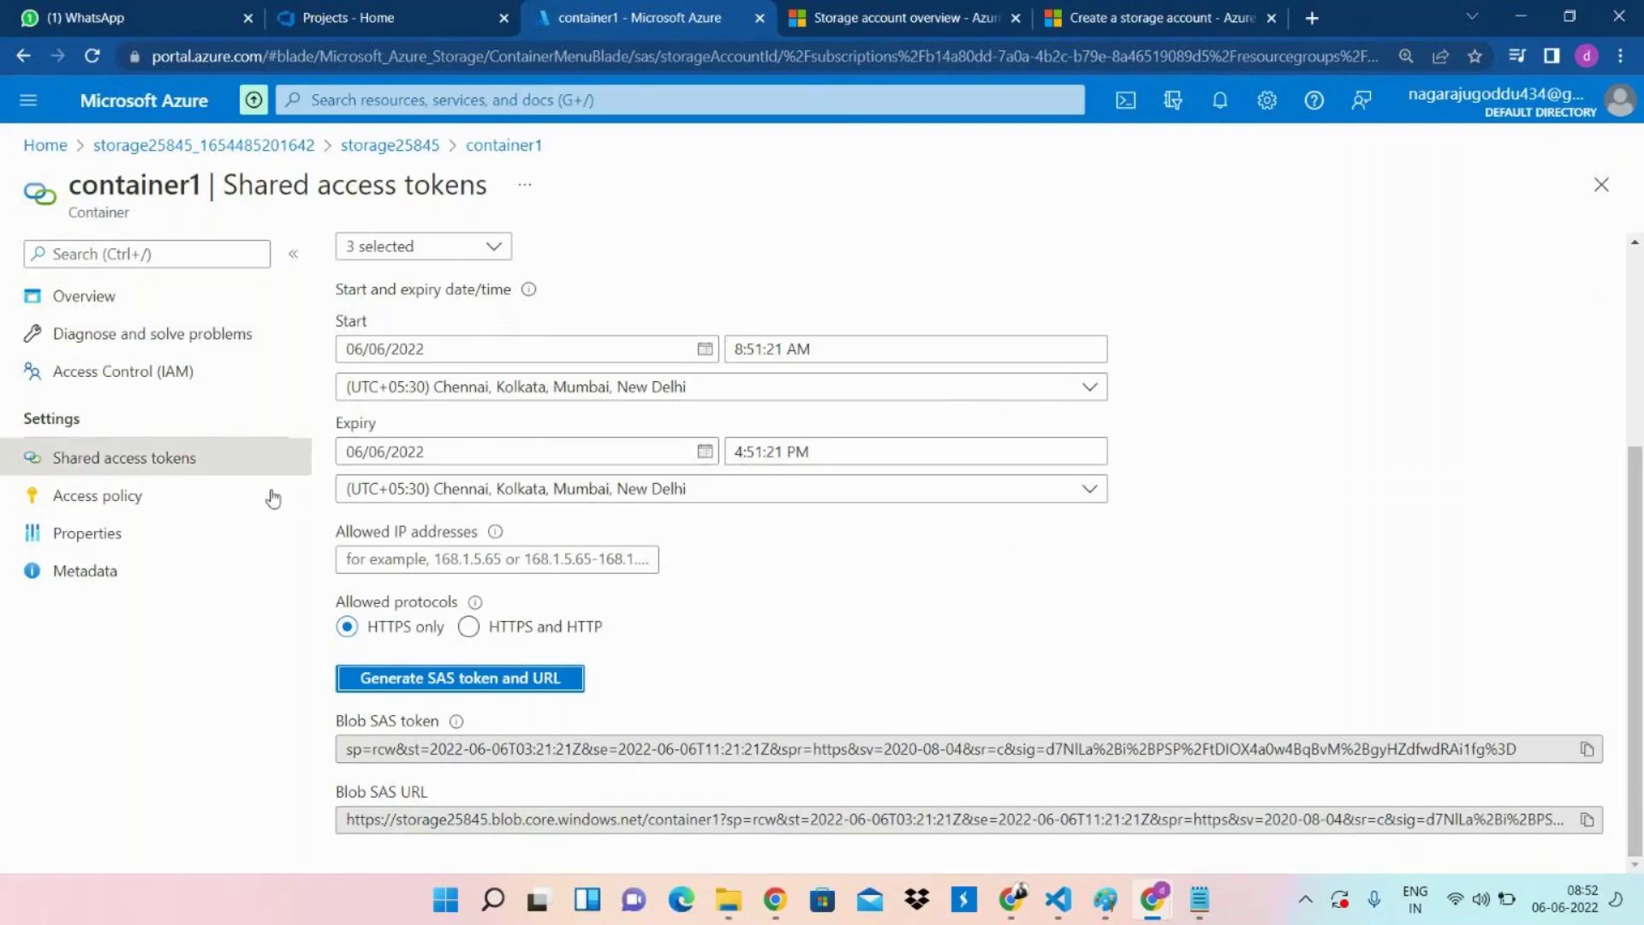
Try adding a stored access policy with identifier gtycg and Read, Add and Create permissions to container1.
{"action": "left_click", "coordinate": [225, 504]}
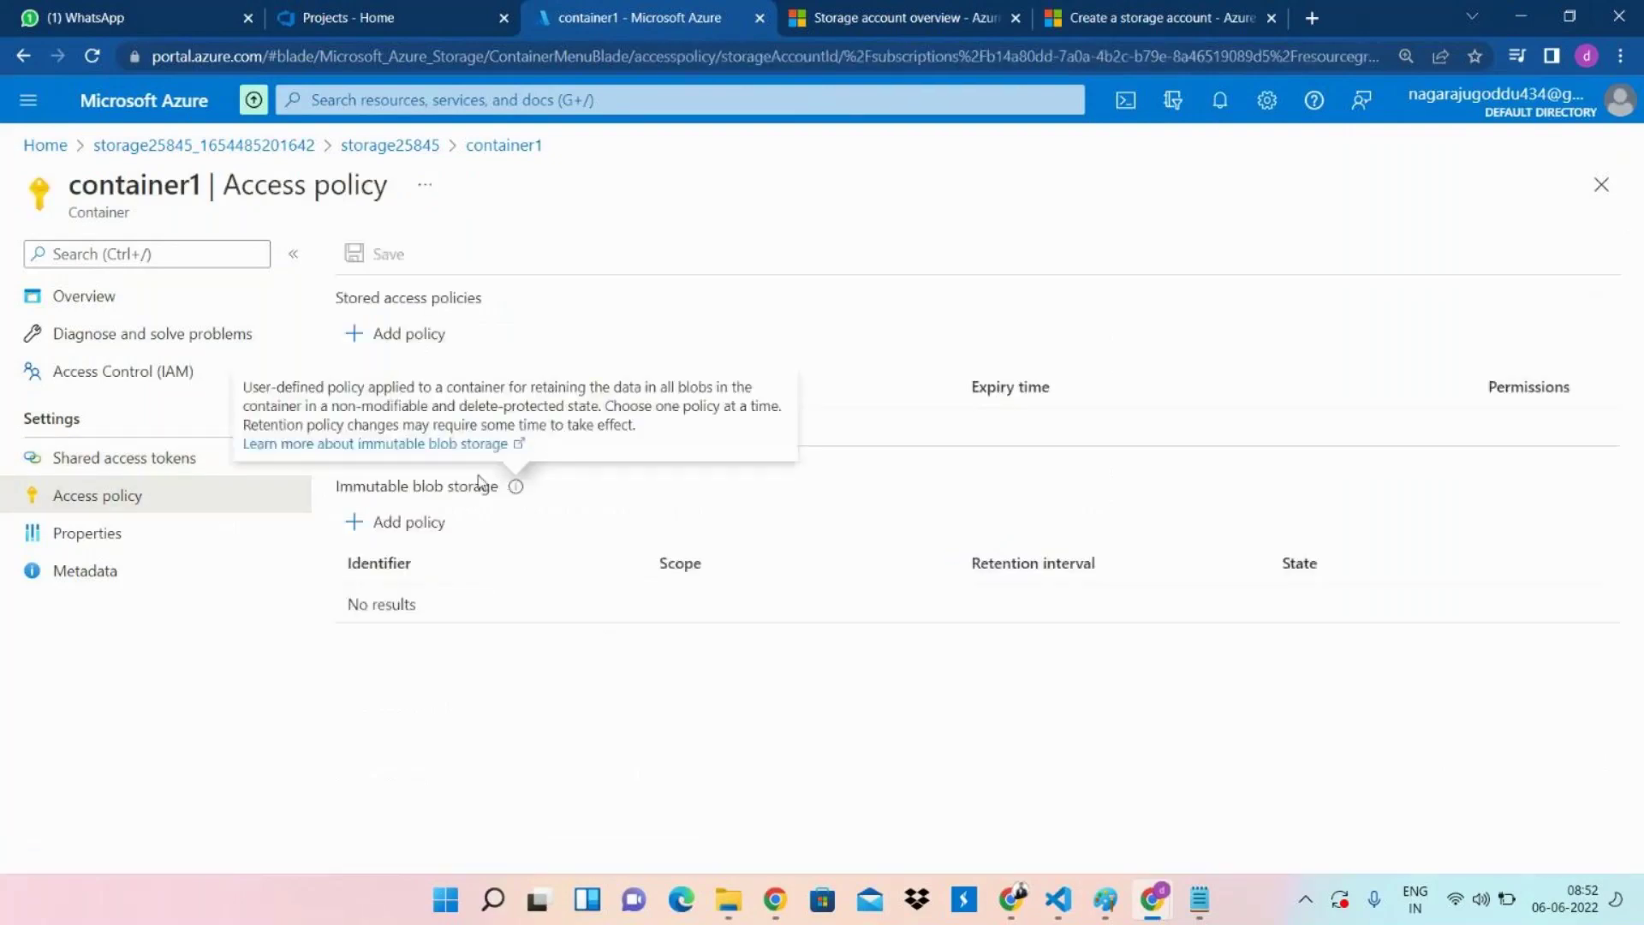
{"action": "left_click", "coordinate": [390, 334]}
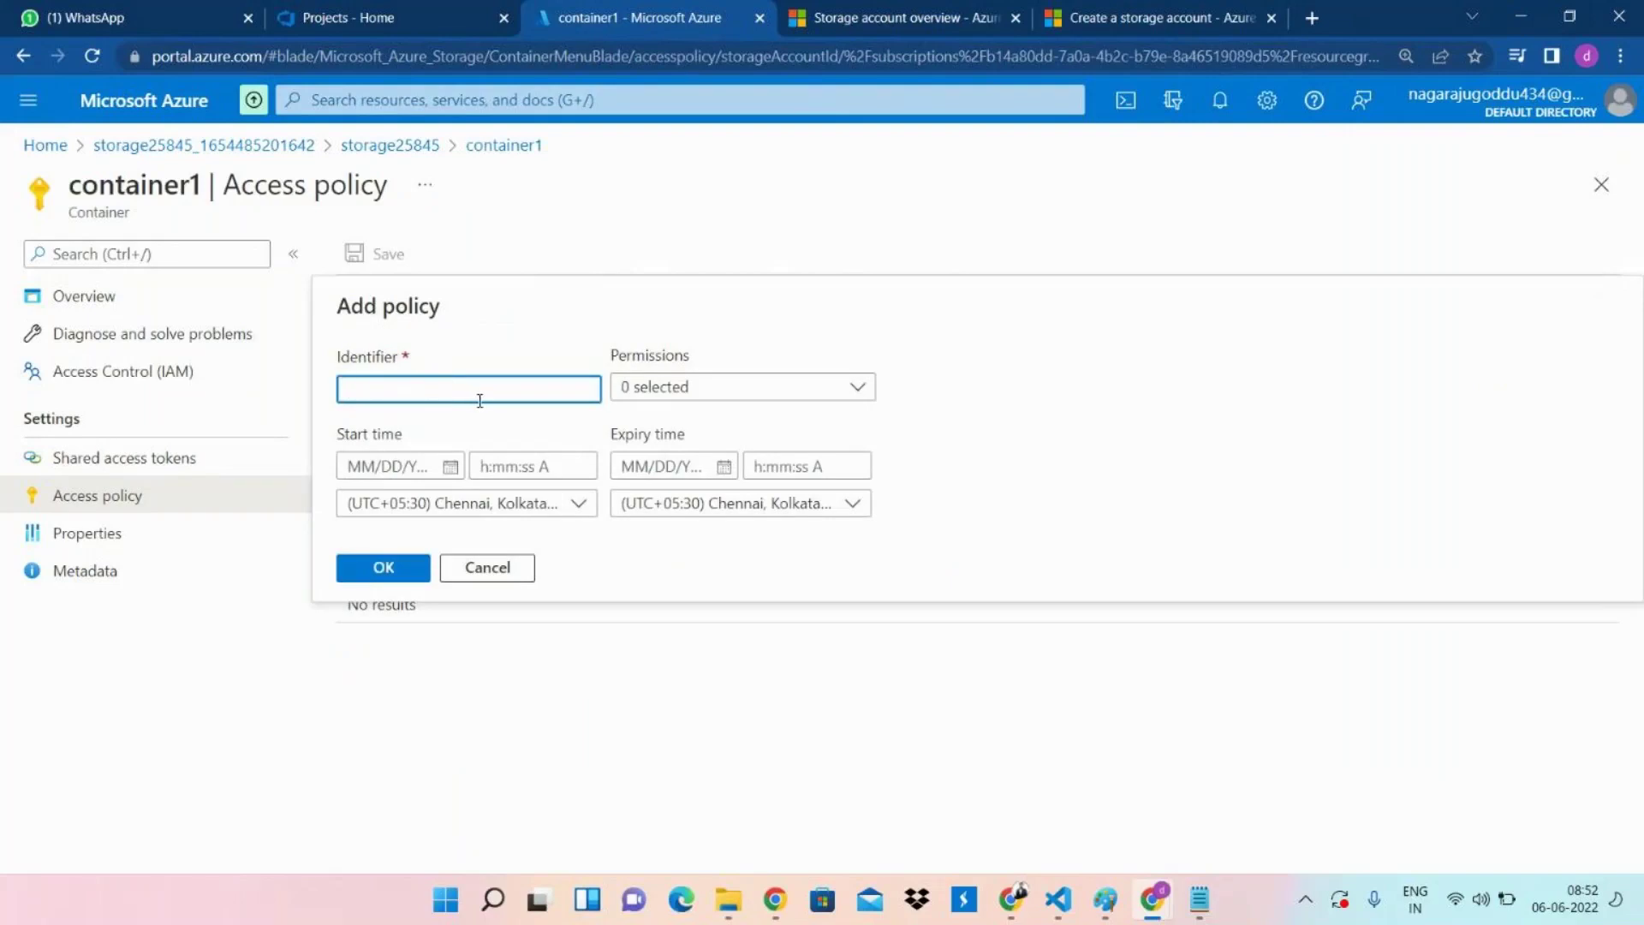
{"action": "type", "text": "gtycg"}
{"action": "left_click", "coordinate": [854, 386]}
{"action": "left_click", "coordinate": [631, 457]}
{"action": "left_click", "coordinate": [631, 419]}
{"action": "left_click", "coordinate": [631, 496]}
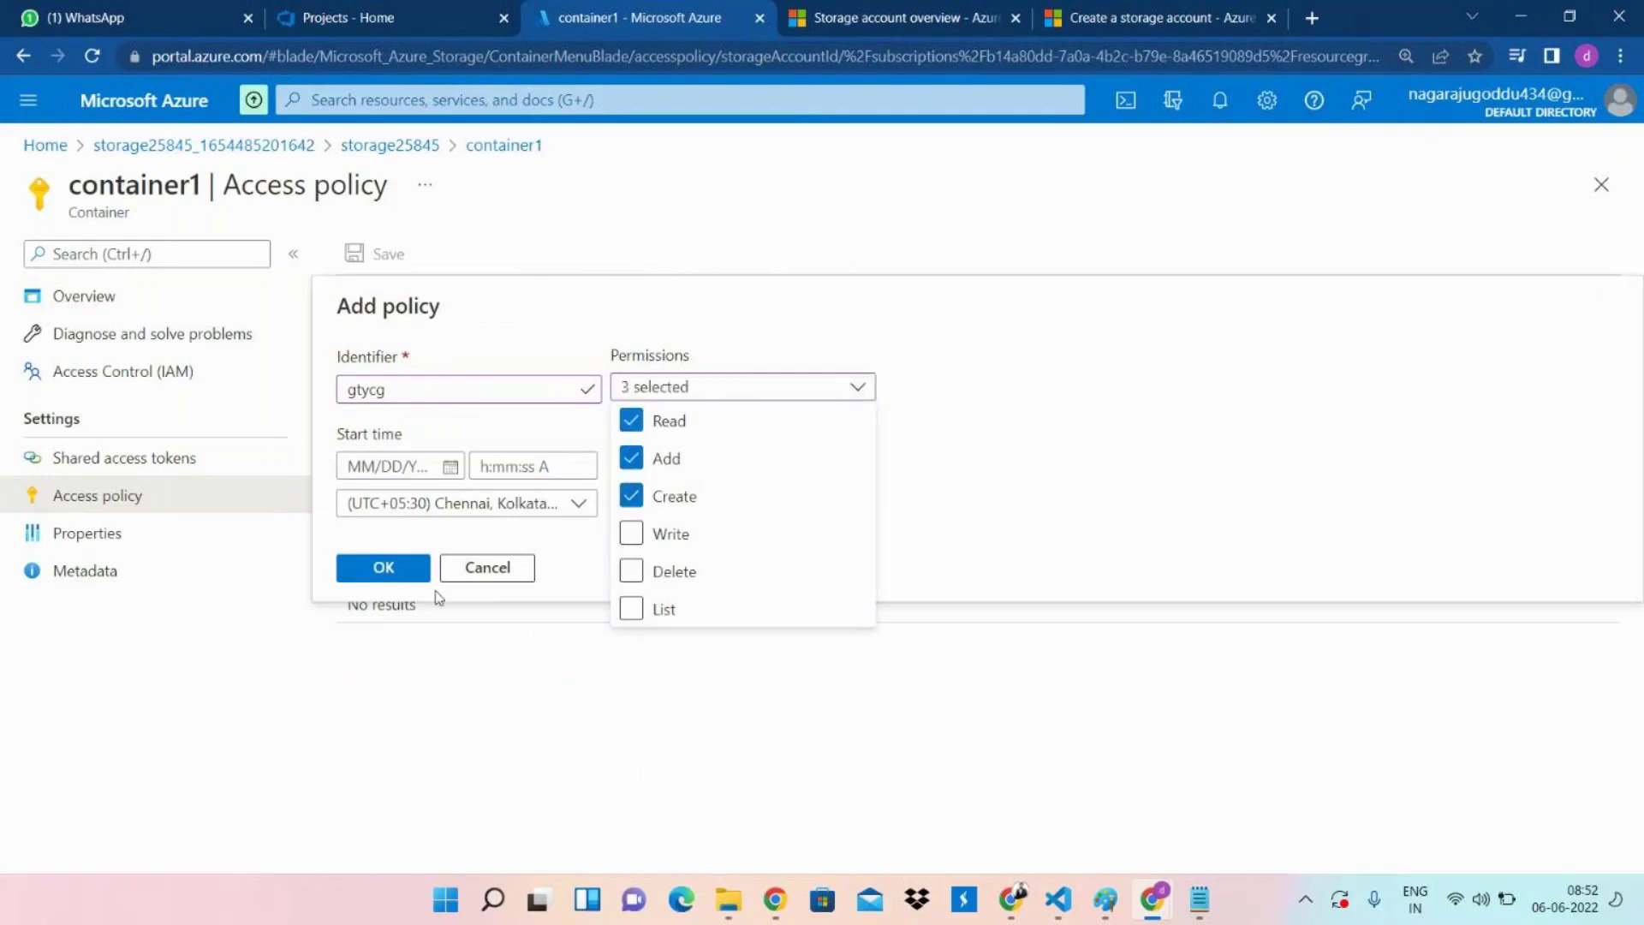
{"action": "left_click", "coordinate": [1200, 420]}
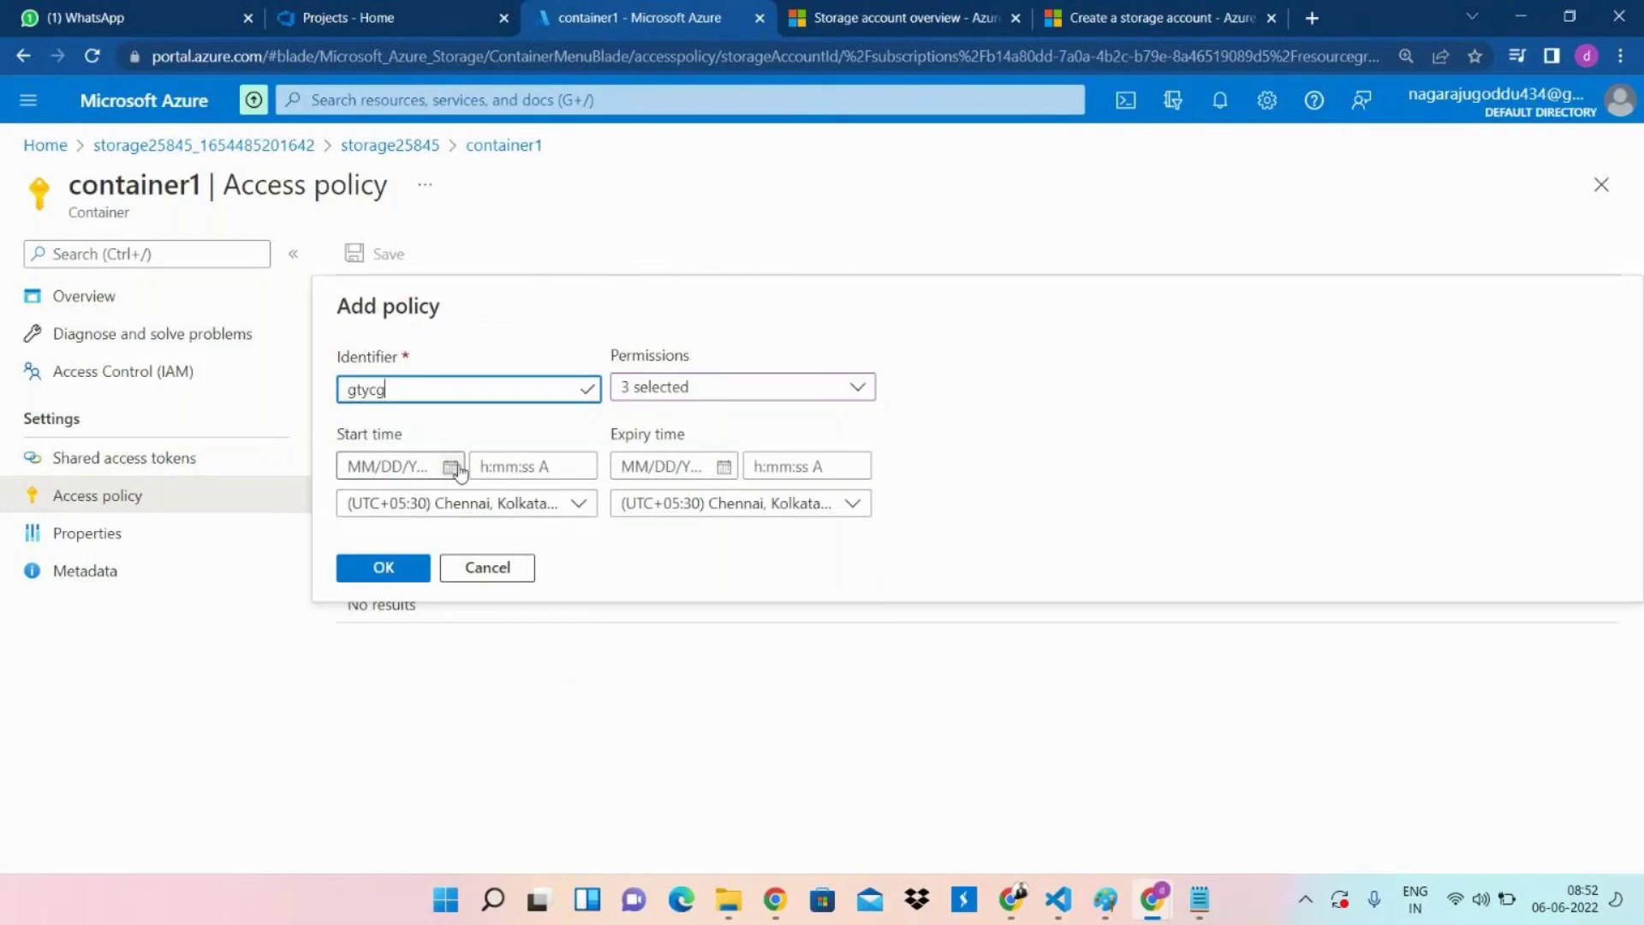
{"action": "left_click", "coordinate": [383, 566]}
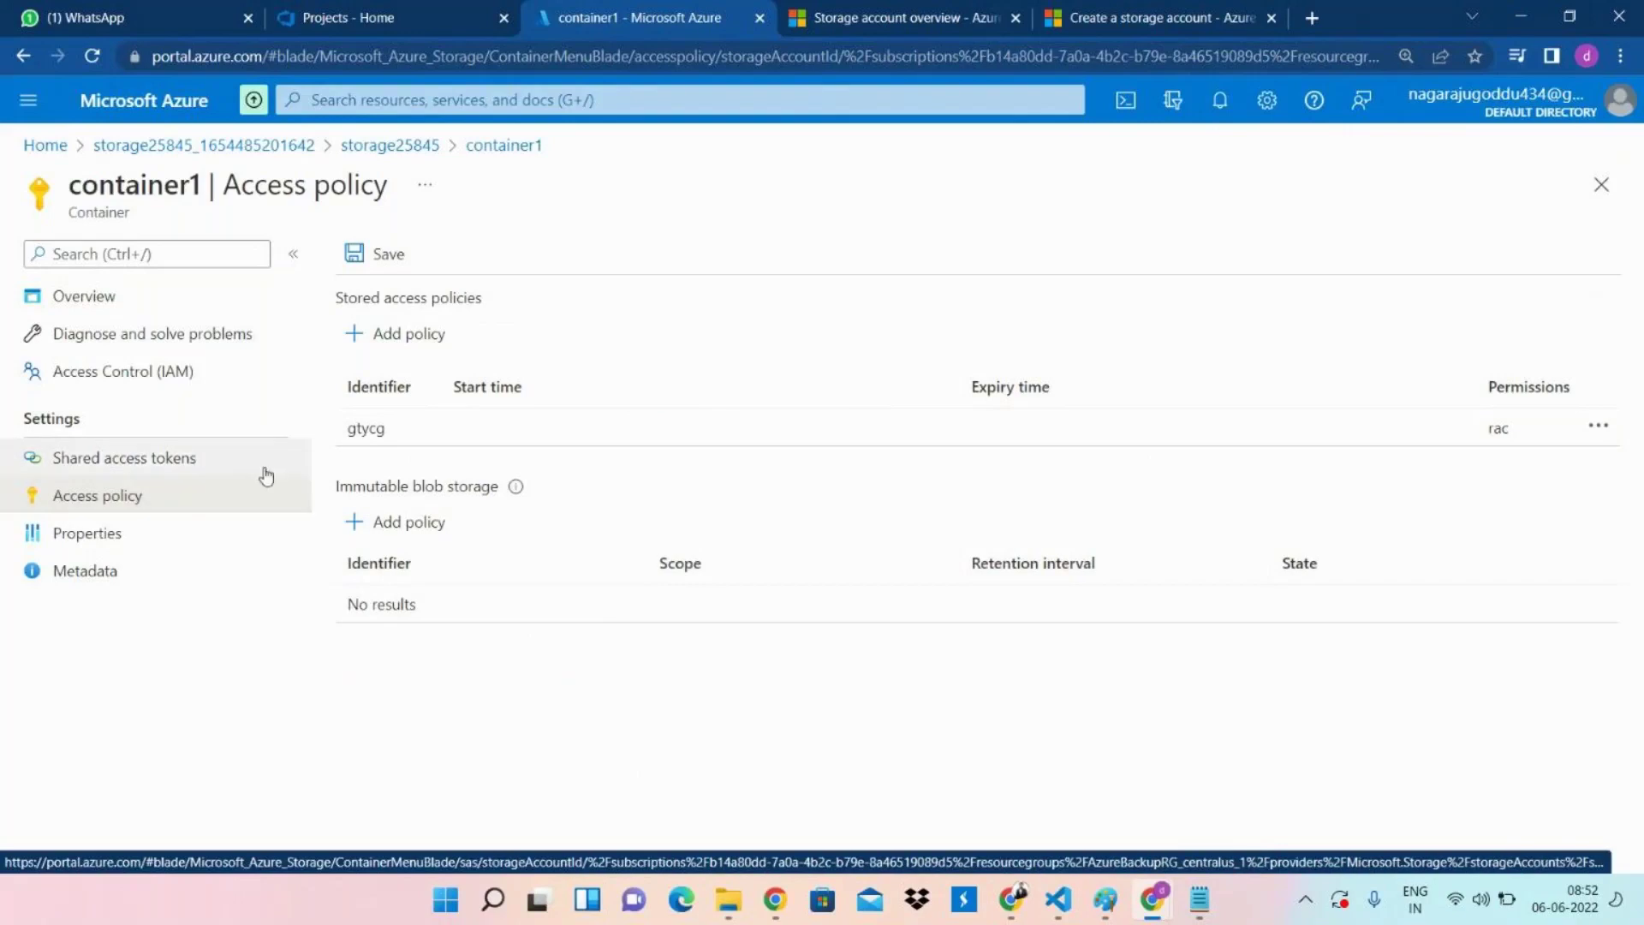
View container1's properties, discarding the unsaved policy edits, and return to the storage25845 container list.
{"action": "left_click", "coordinate": [207, 543]}
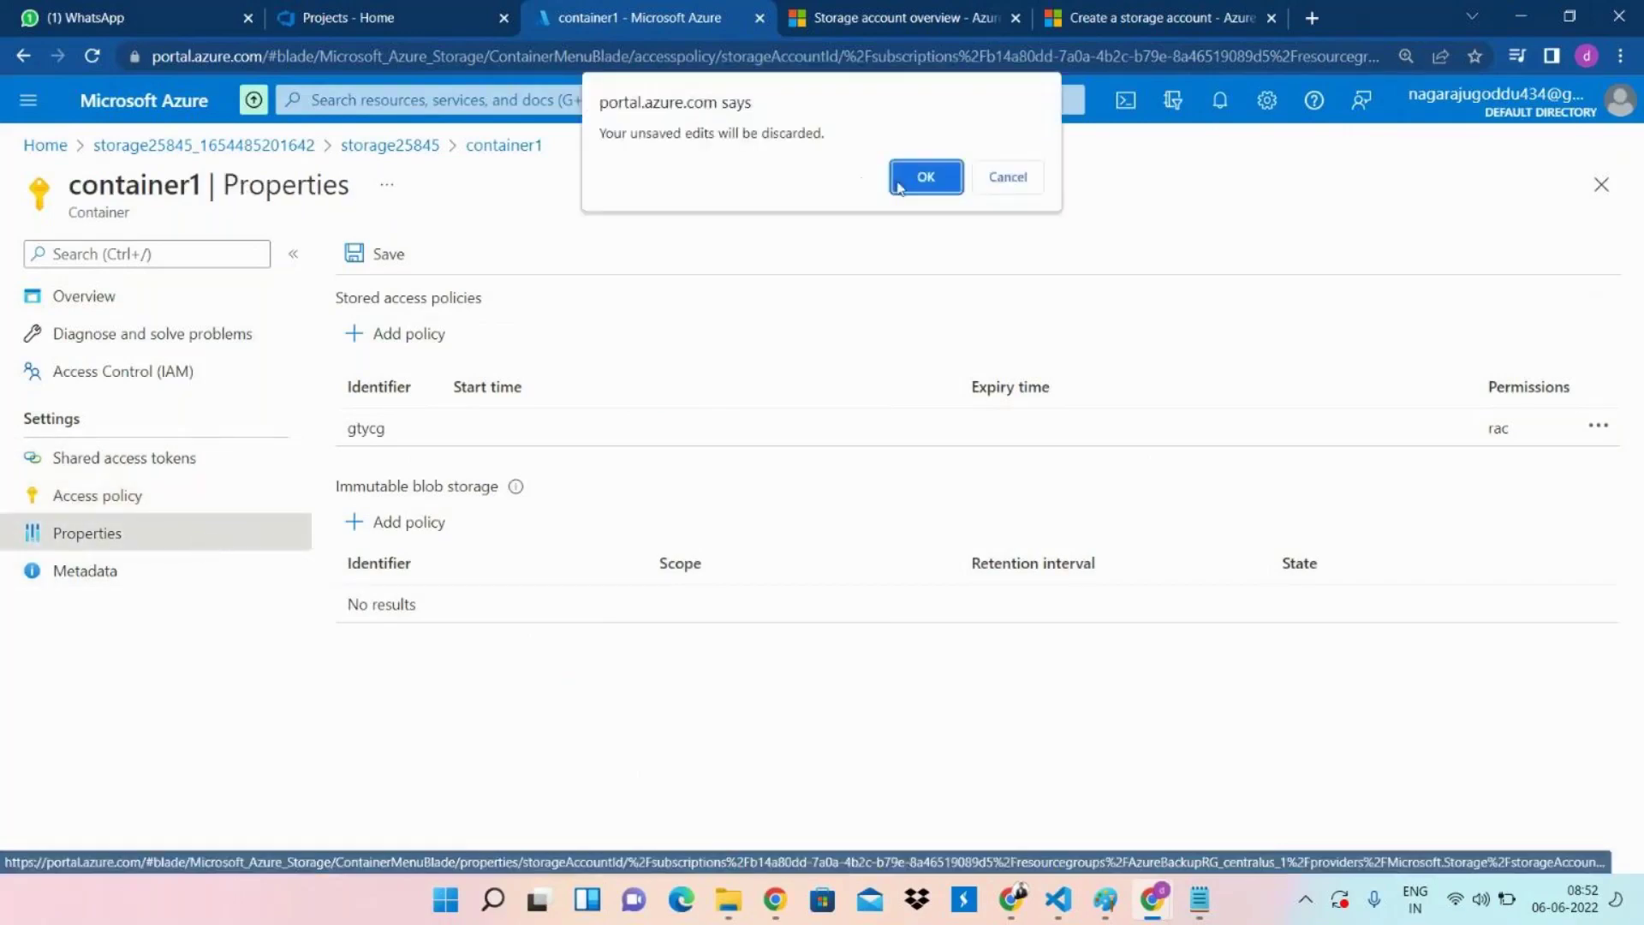
{"action": "left_click", "coordinate": [925, 177]}
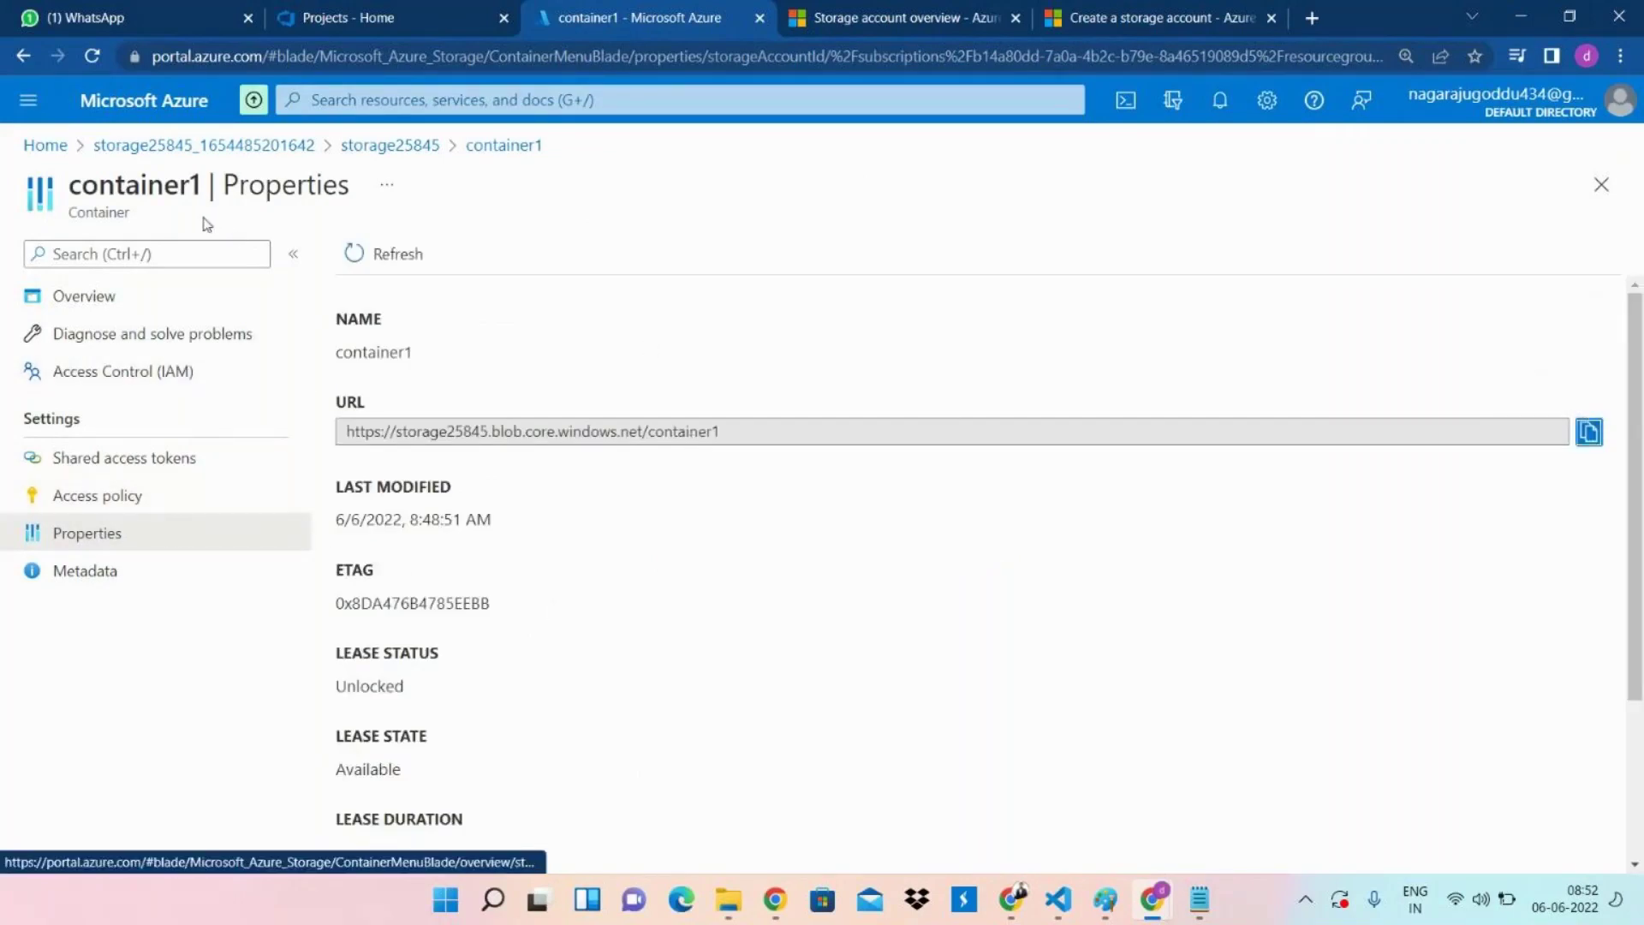
{"action": "left_click", "coordinate": [411, 146]}
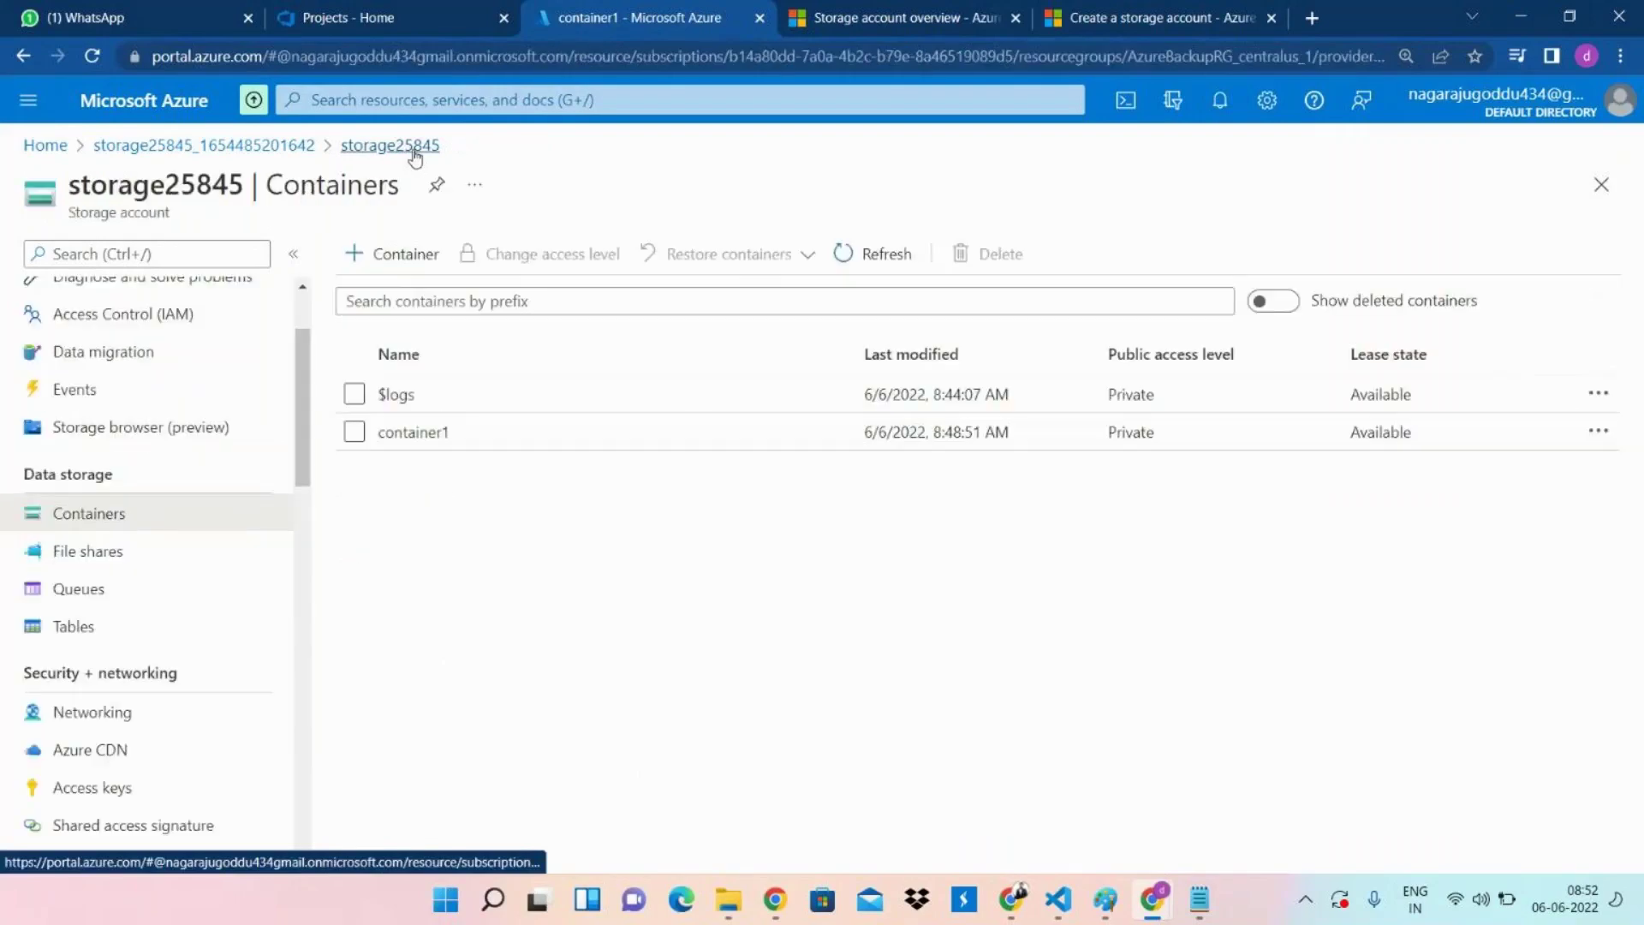
Create a file share named fileshare1 in storage25845 with the Transaction optimized tier.
{"action": "left_click", "coordinate": [224, 558]}
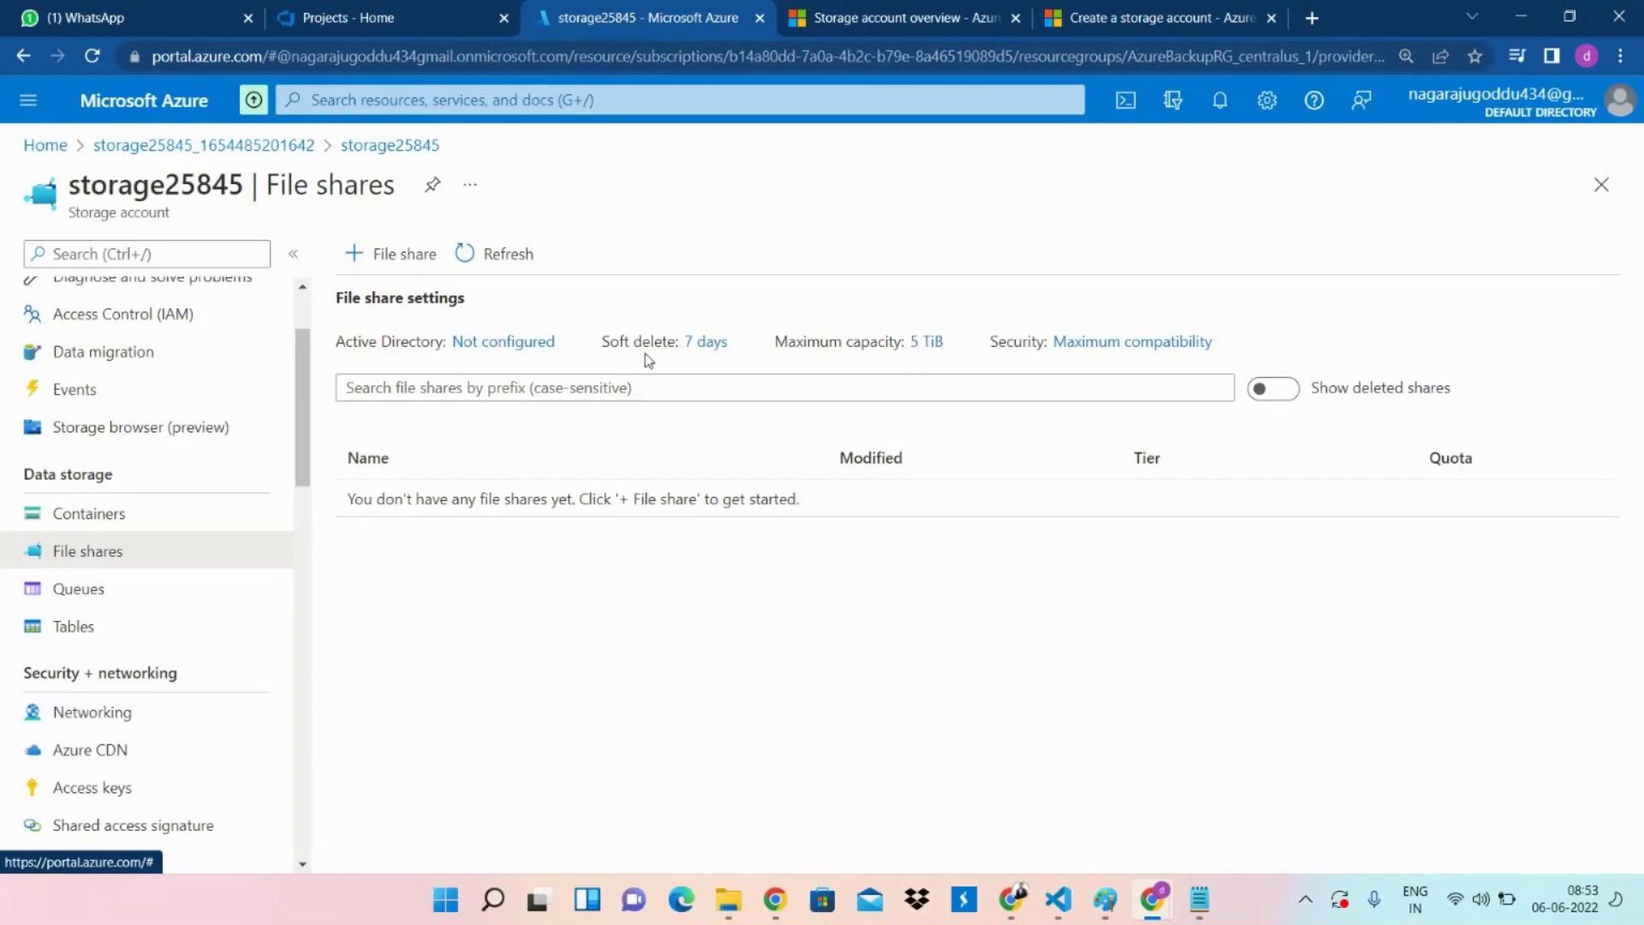
{"action": "left_click", "coordinate": [382, 262]}
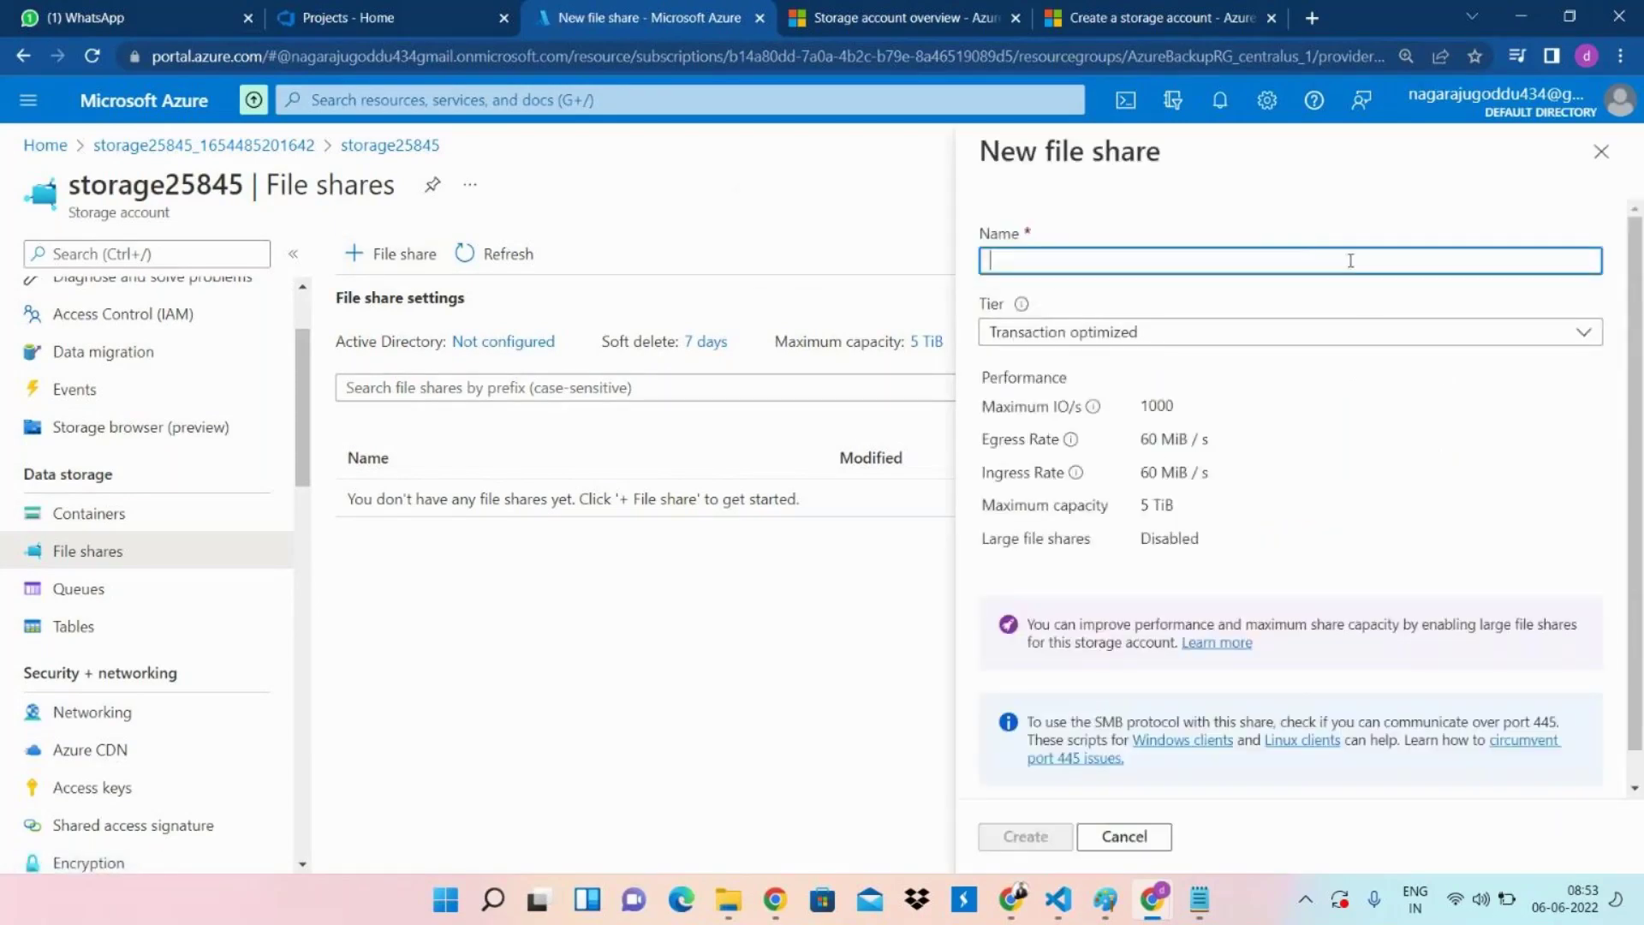
{"action": "type", "text": "filesg"}
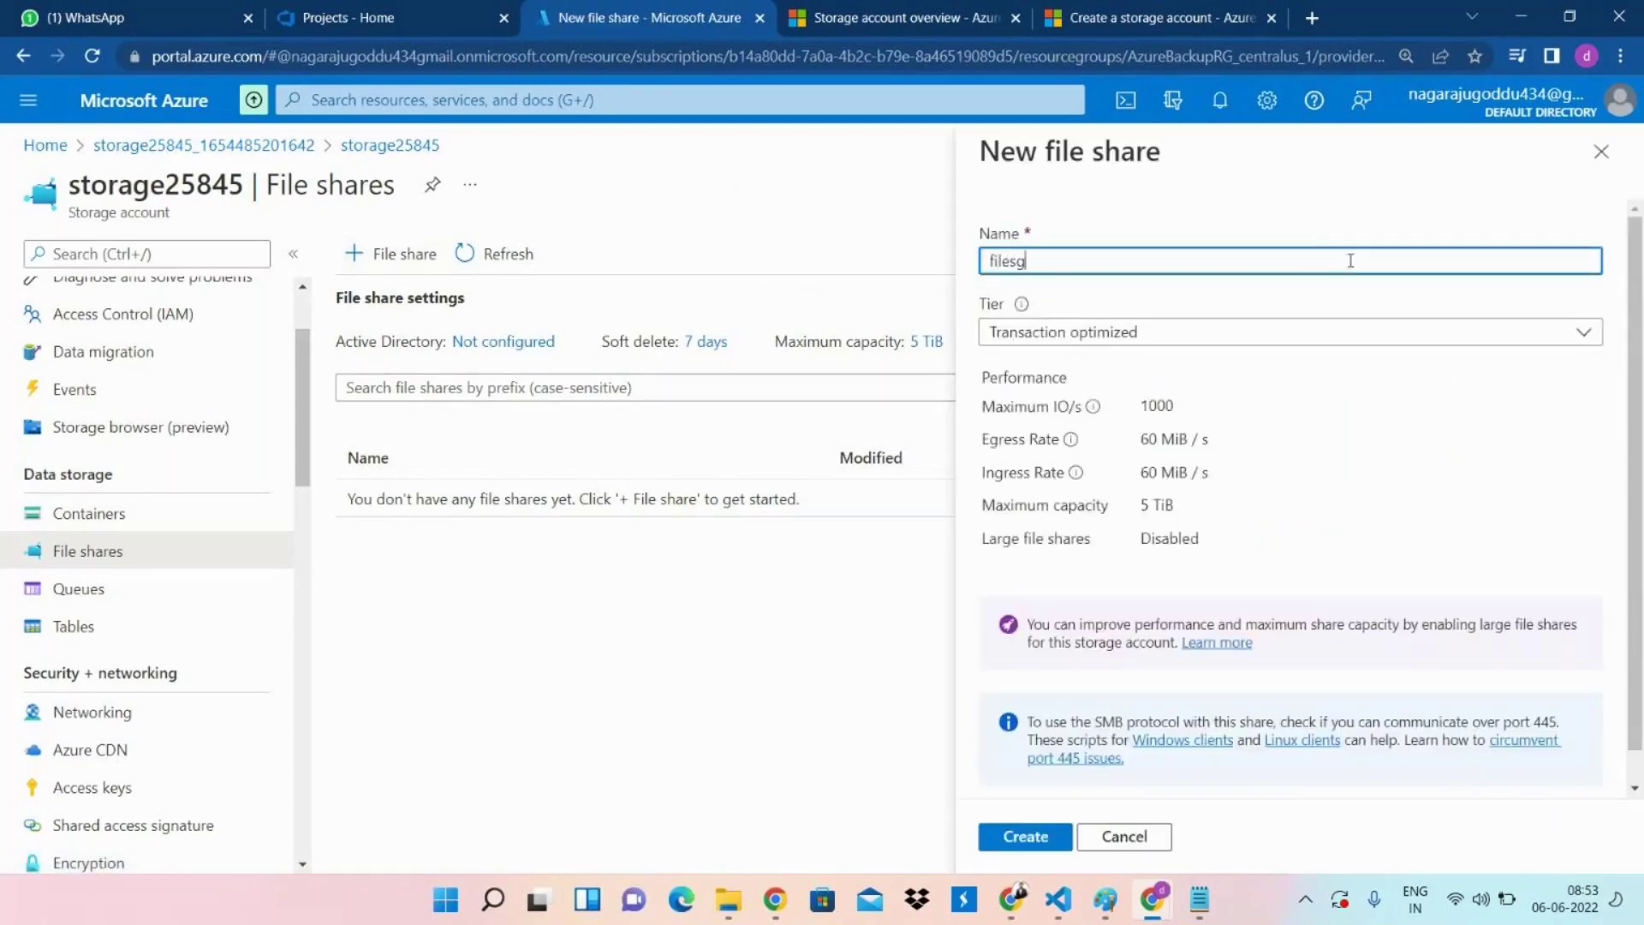
{"action": "key", "text": "BackSpace"}
{"action": "key", "text": "BackSpace"}
{"action": "type", "text": "share"}
{"action": "left_click", "coordinate": [1220, 336]}
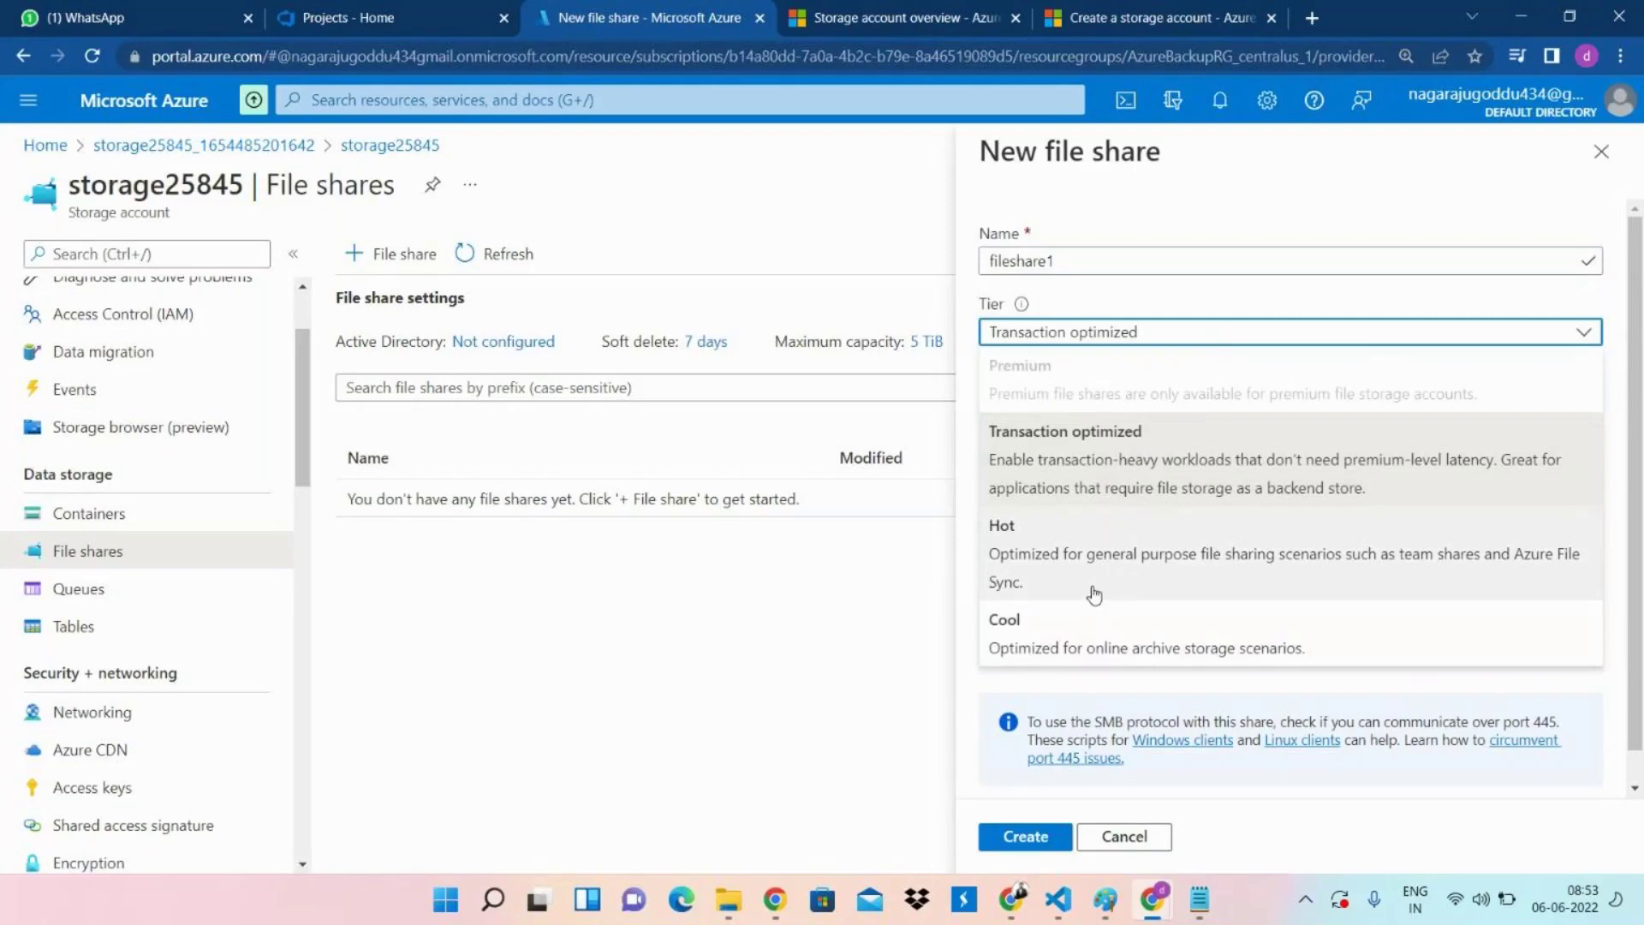
{"action": "left_click", "coordinate": [918, 581]}
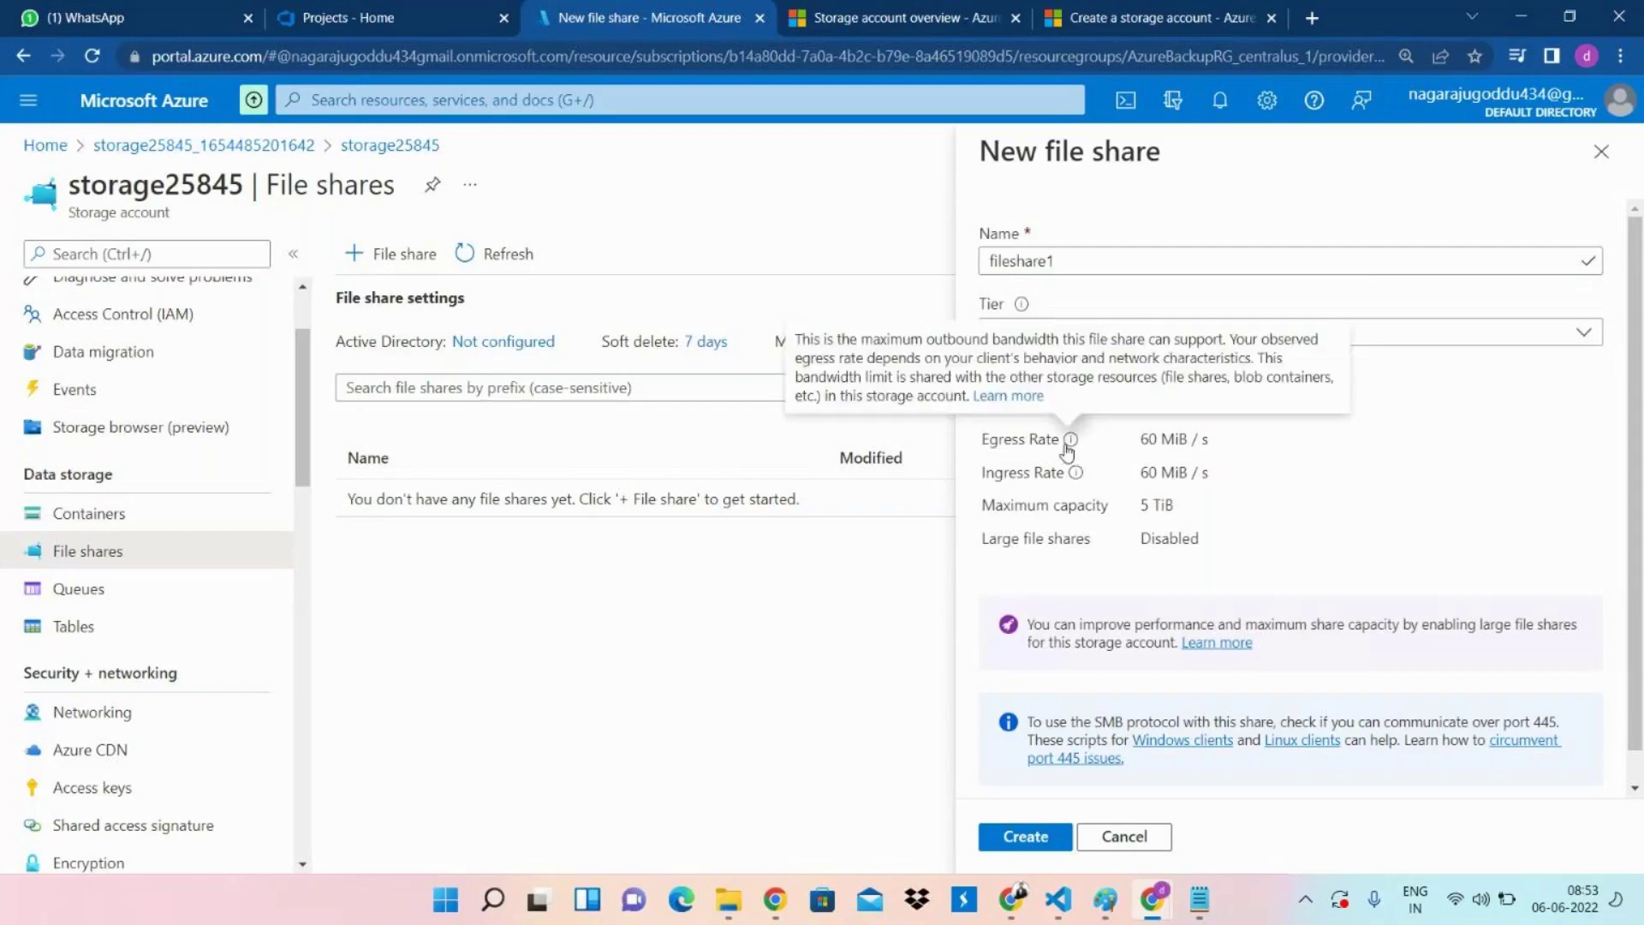
{"action": "mouse_move", "coordinate": [1076, 472]}
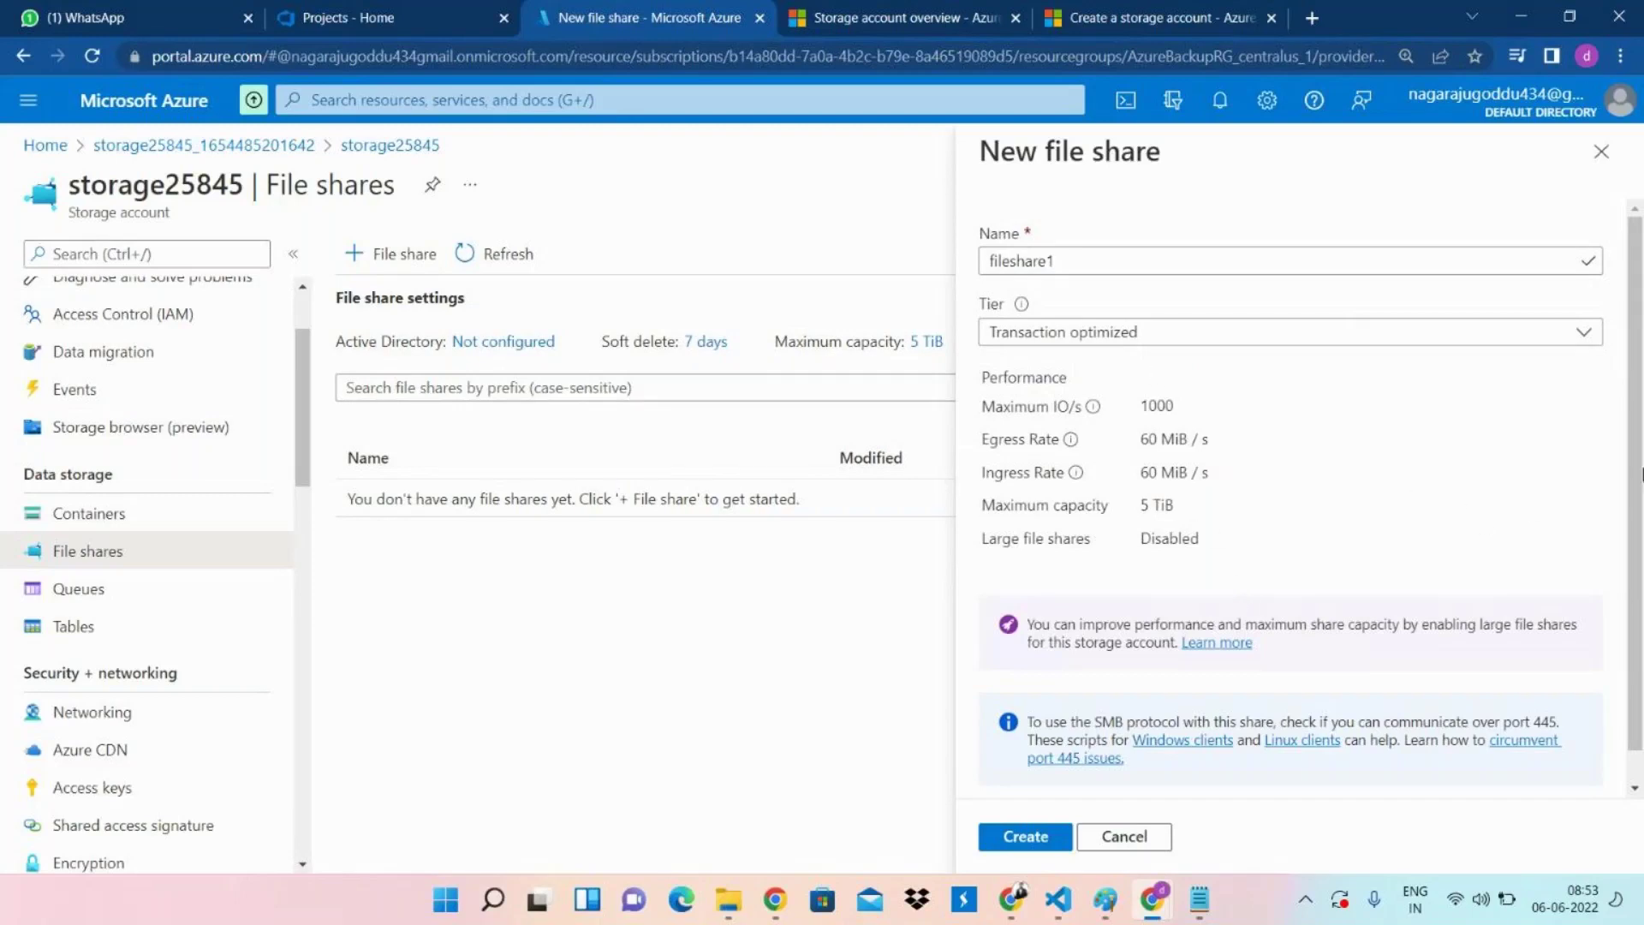
{"action": "scroll", "coordinate": [1641, 469], "scroll_direction": "down", "scroll_amount": 1}
{"action": "left_click", "coordinate": [1014, 838]}
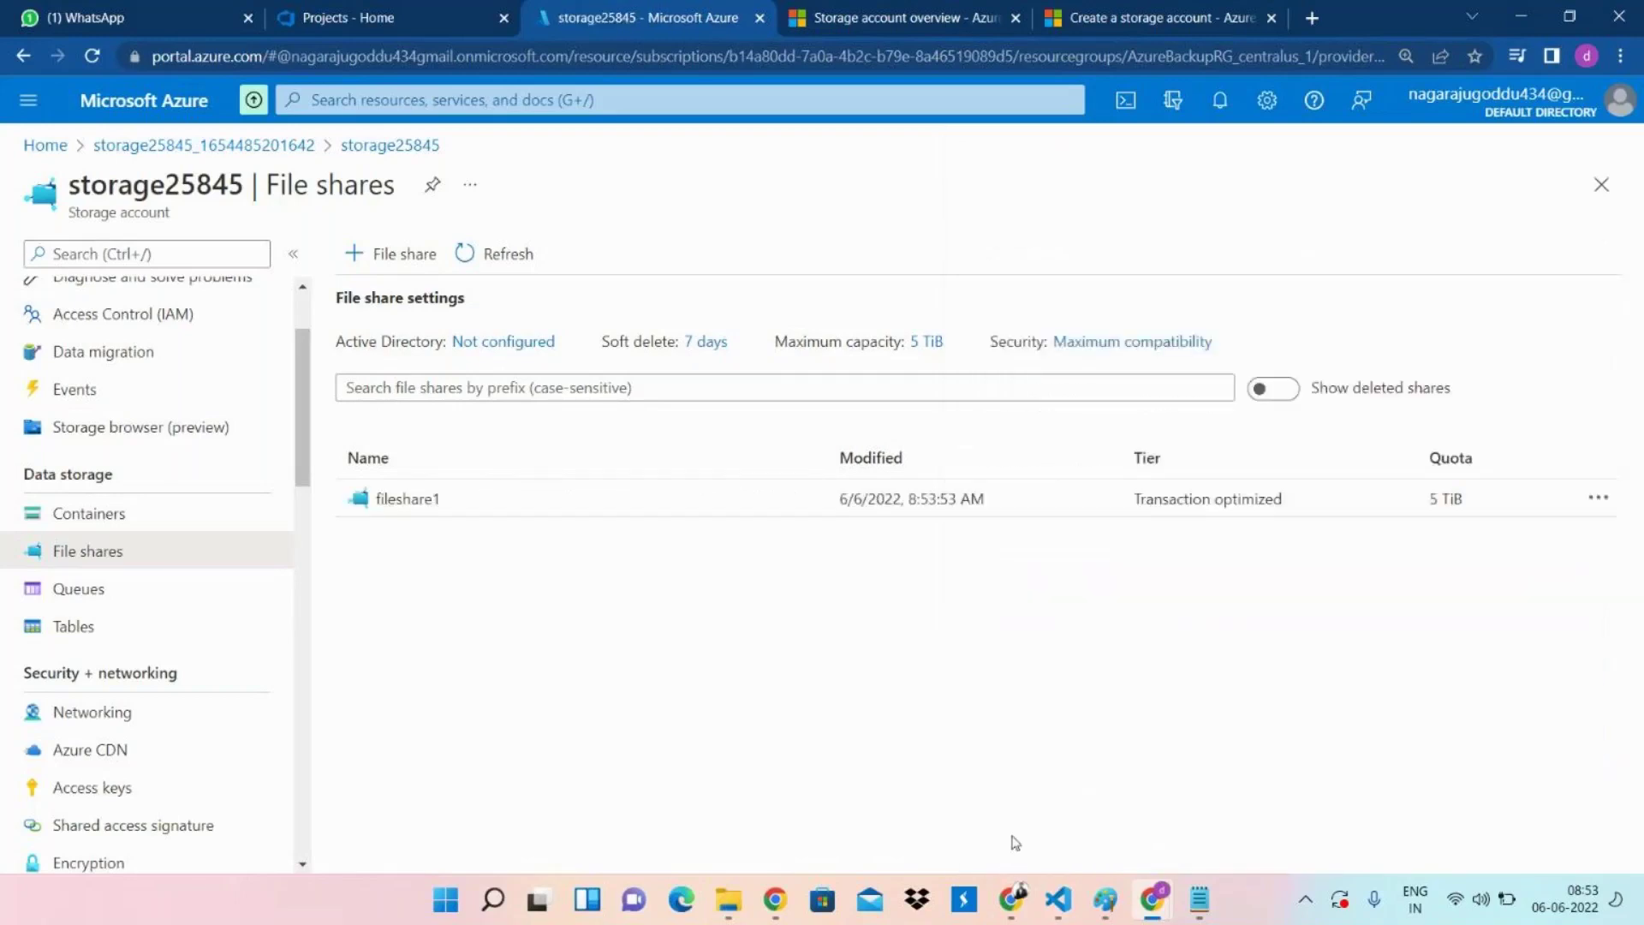
Open the connection settings of fileshare1 and set the Windows drive letter to N.
{"action": "left_click", "coordinate": [412, 498]}
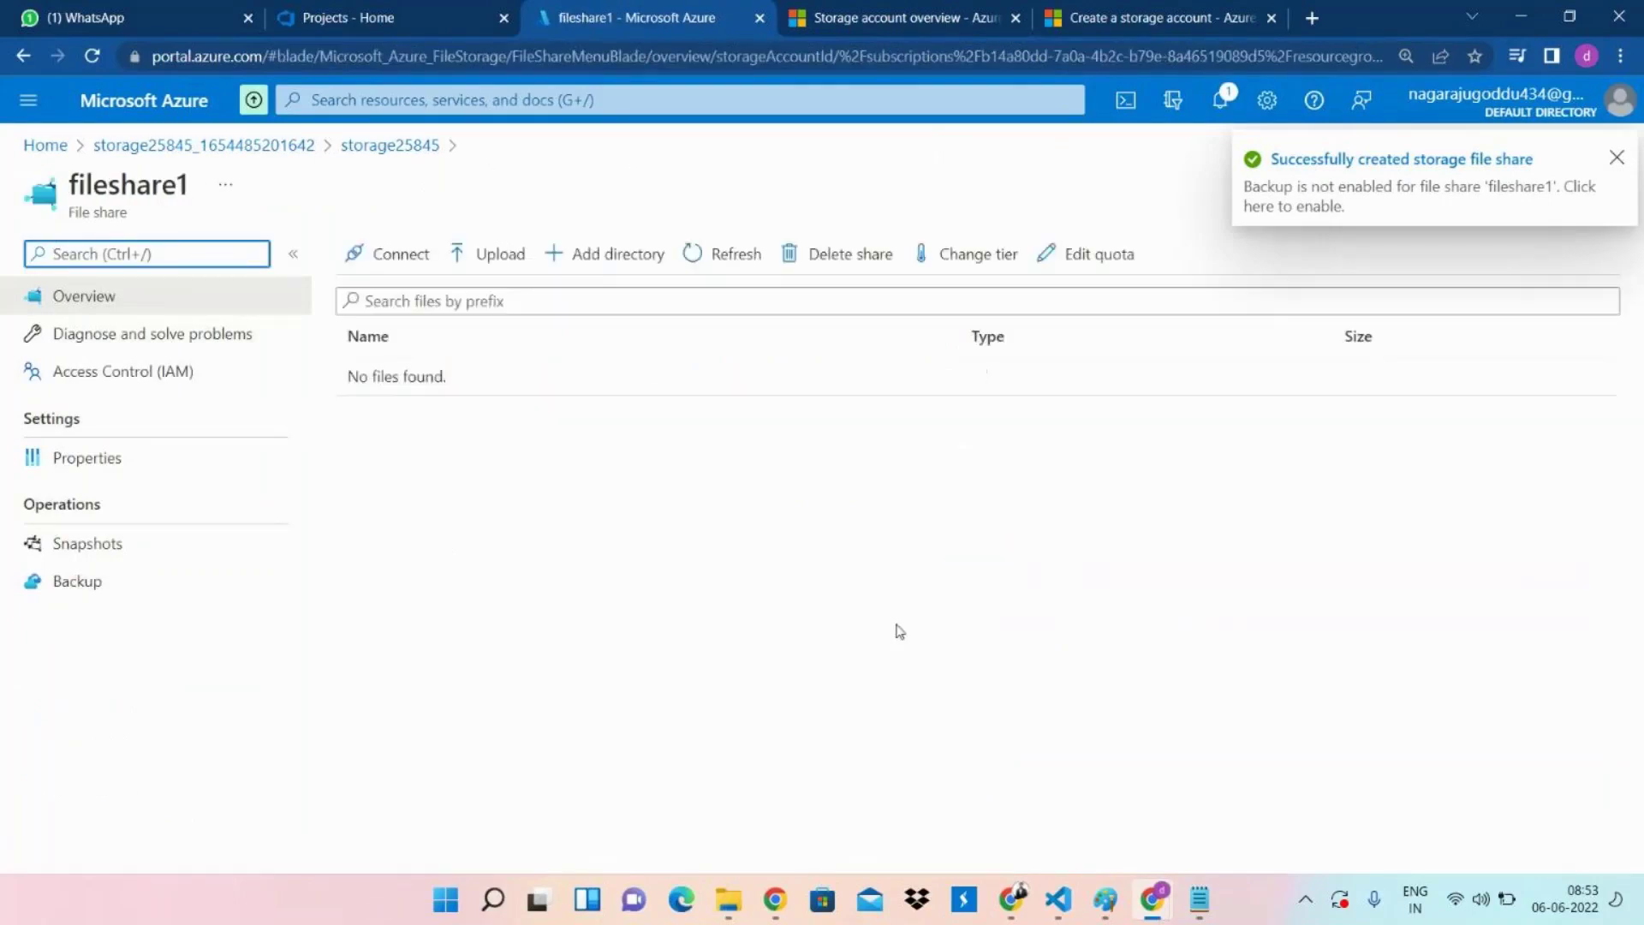
{"action": "left_click", "coordinate": [394, 262]}
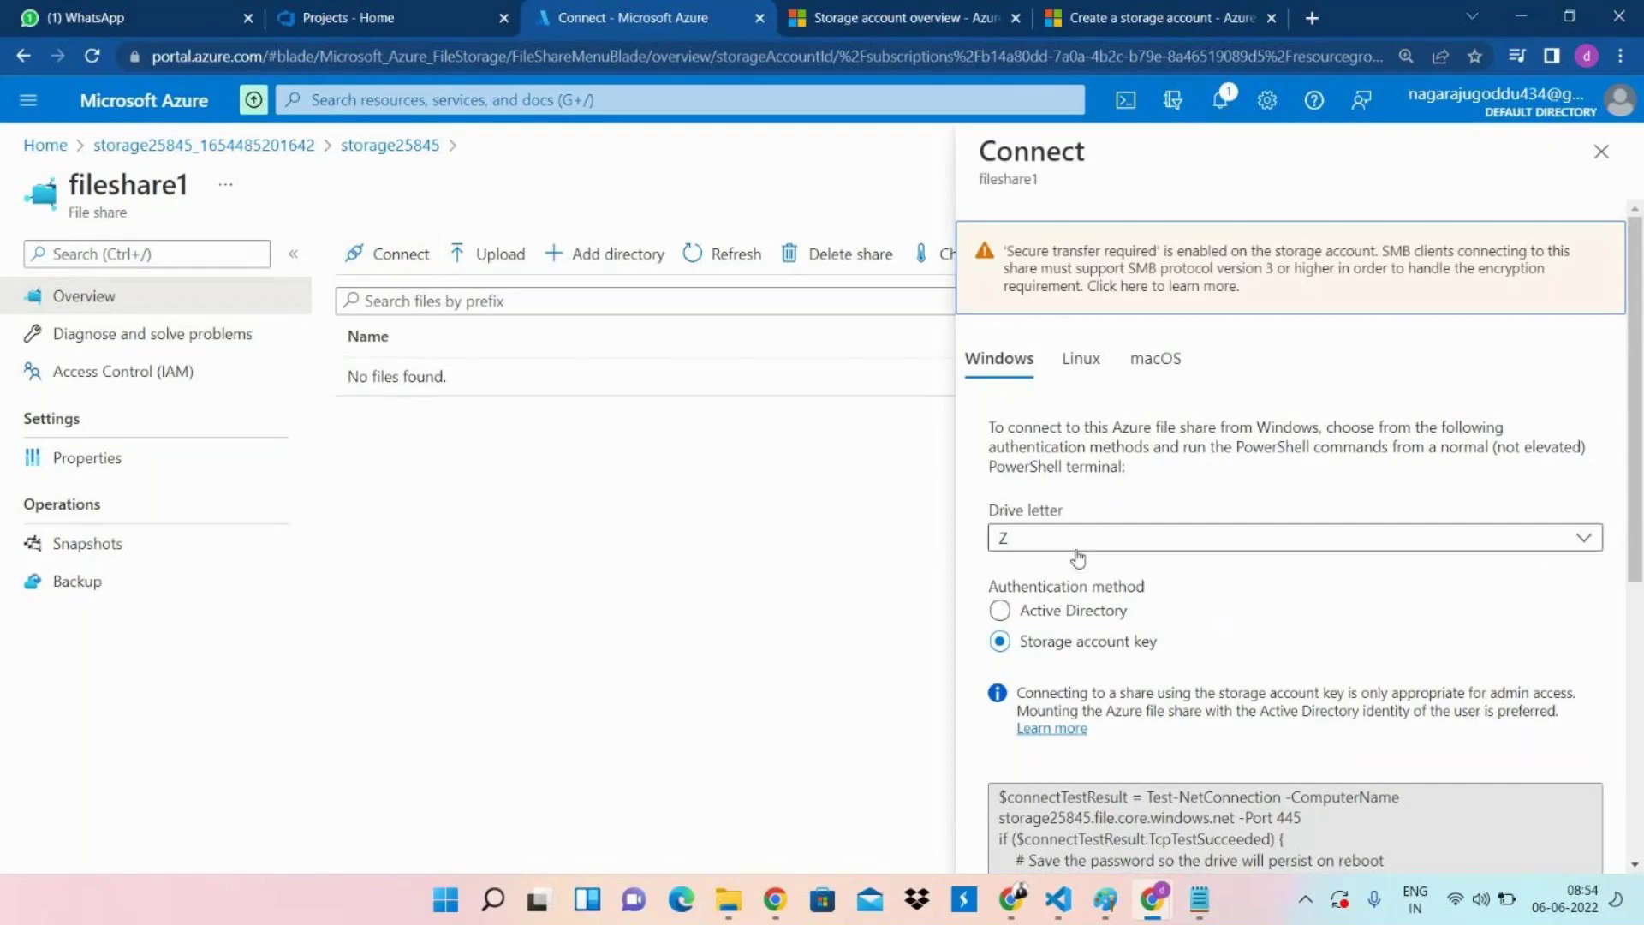
{"action": "left_click", "coordinate": [1578, 550]}
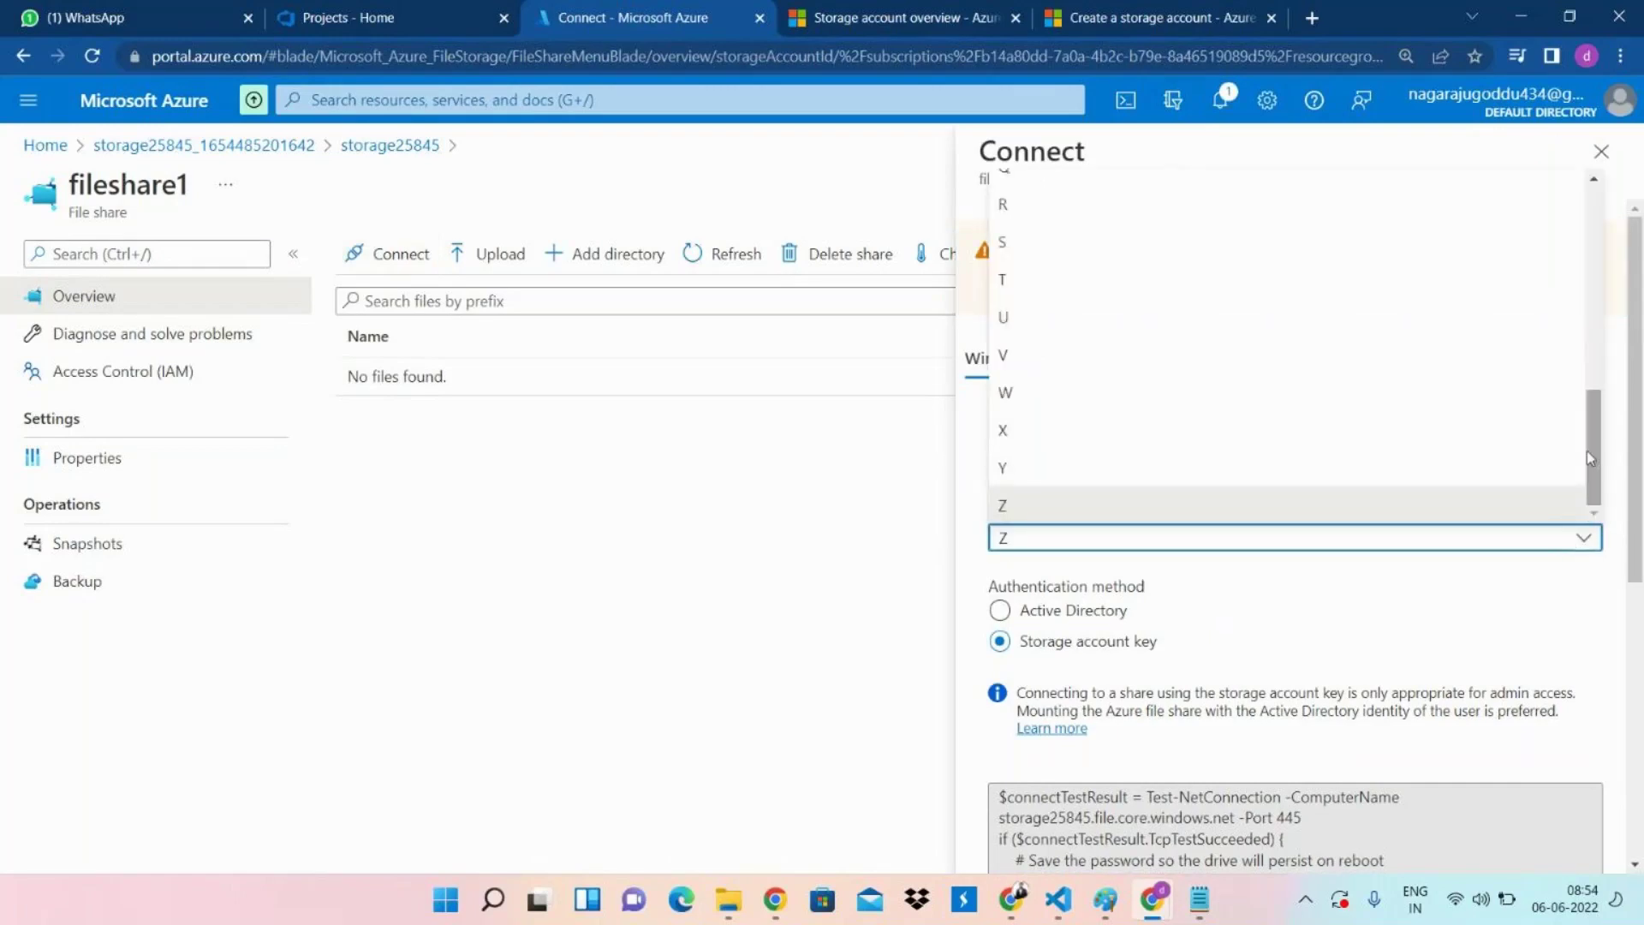
{"action": "left_click_drag", "start_coordinate": [1593, 448], "coordinate": [1581, 356]}
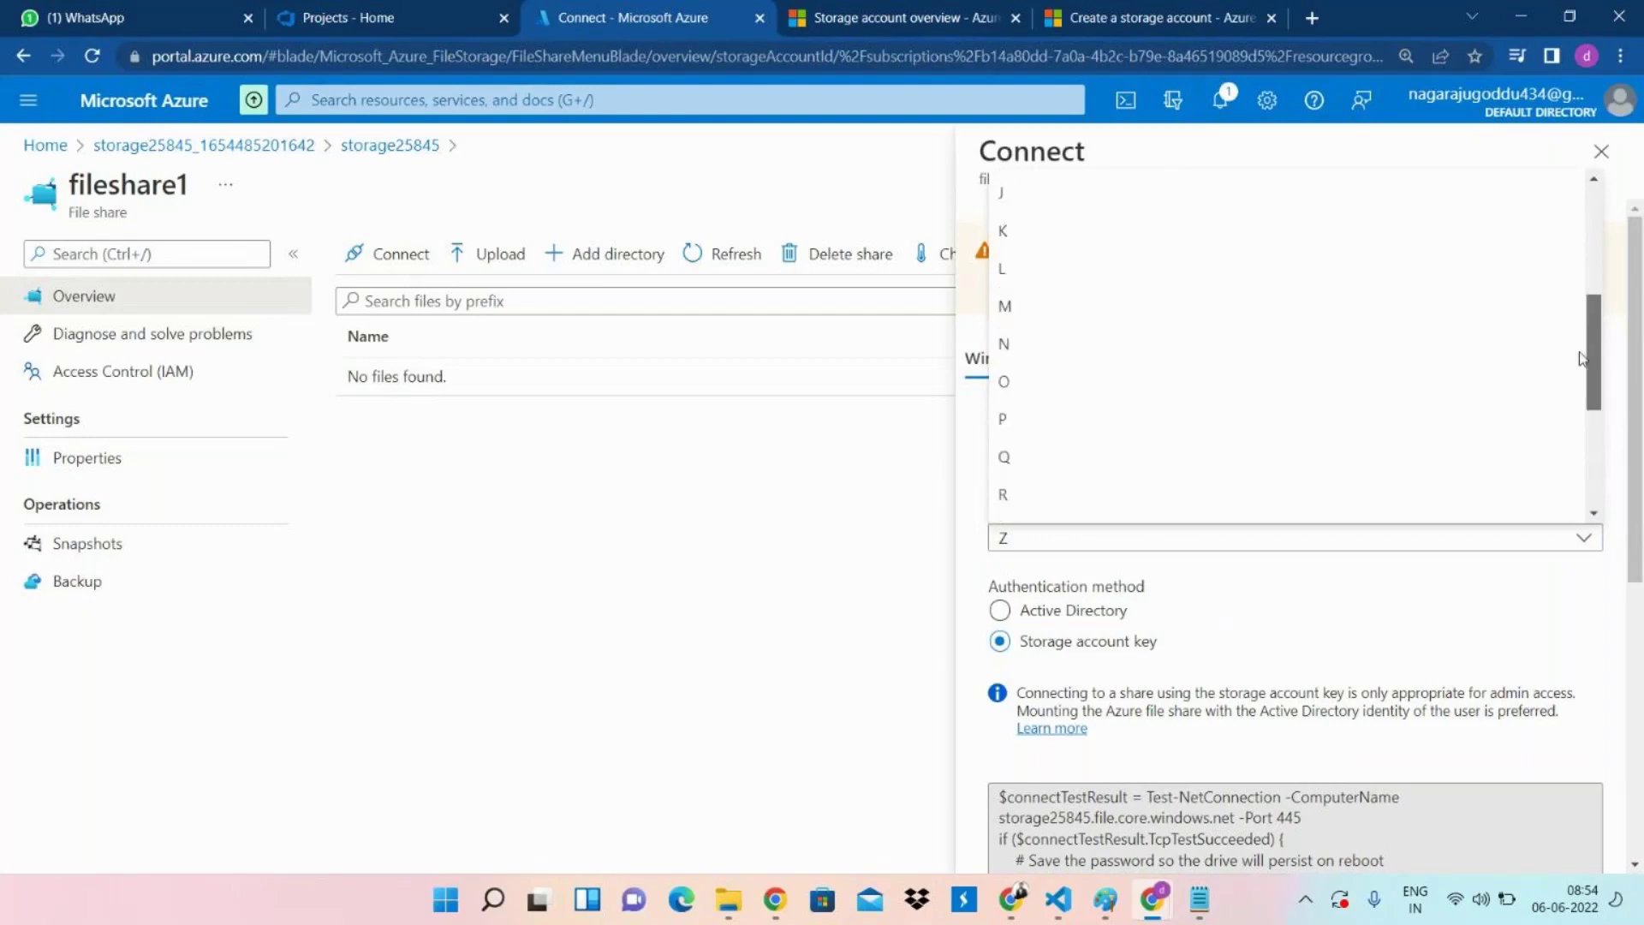
{"action": "left_click", "coordinate": [1274, 378]}
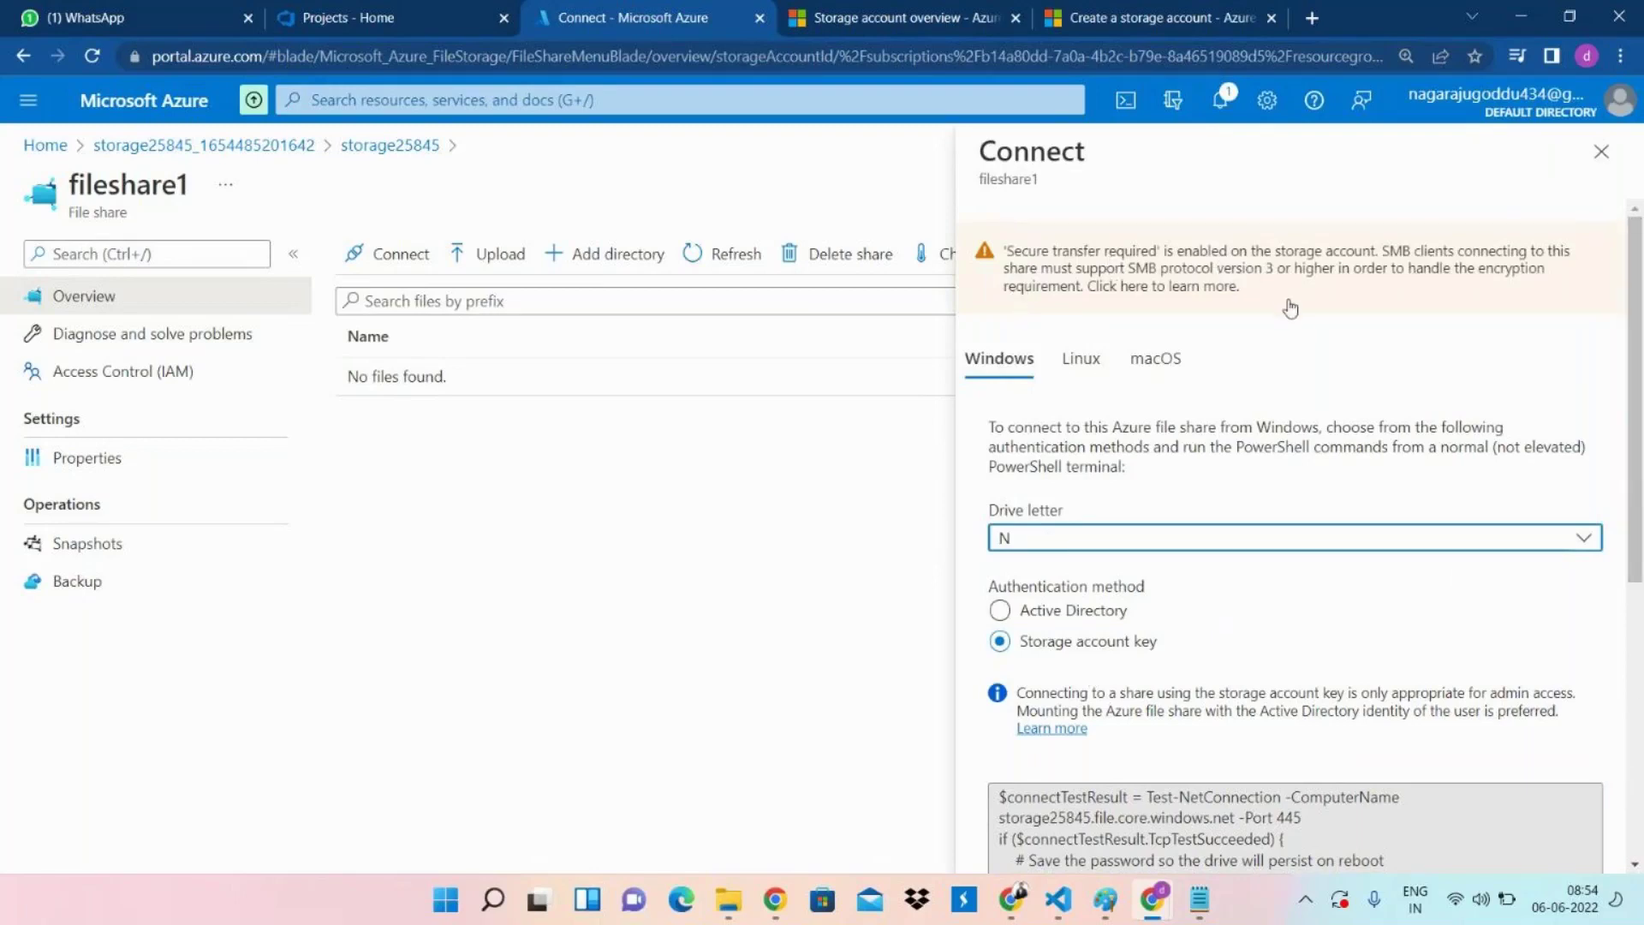
Review the Windows PowerShell connection script and its port 445 notes for fileshare1.
{"action": "scroll", "coordinate": [1640, 600], "scroll_direction": "down", "scroll_amount": 4}
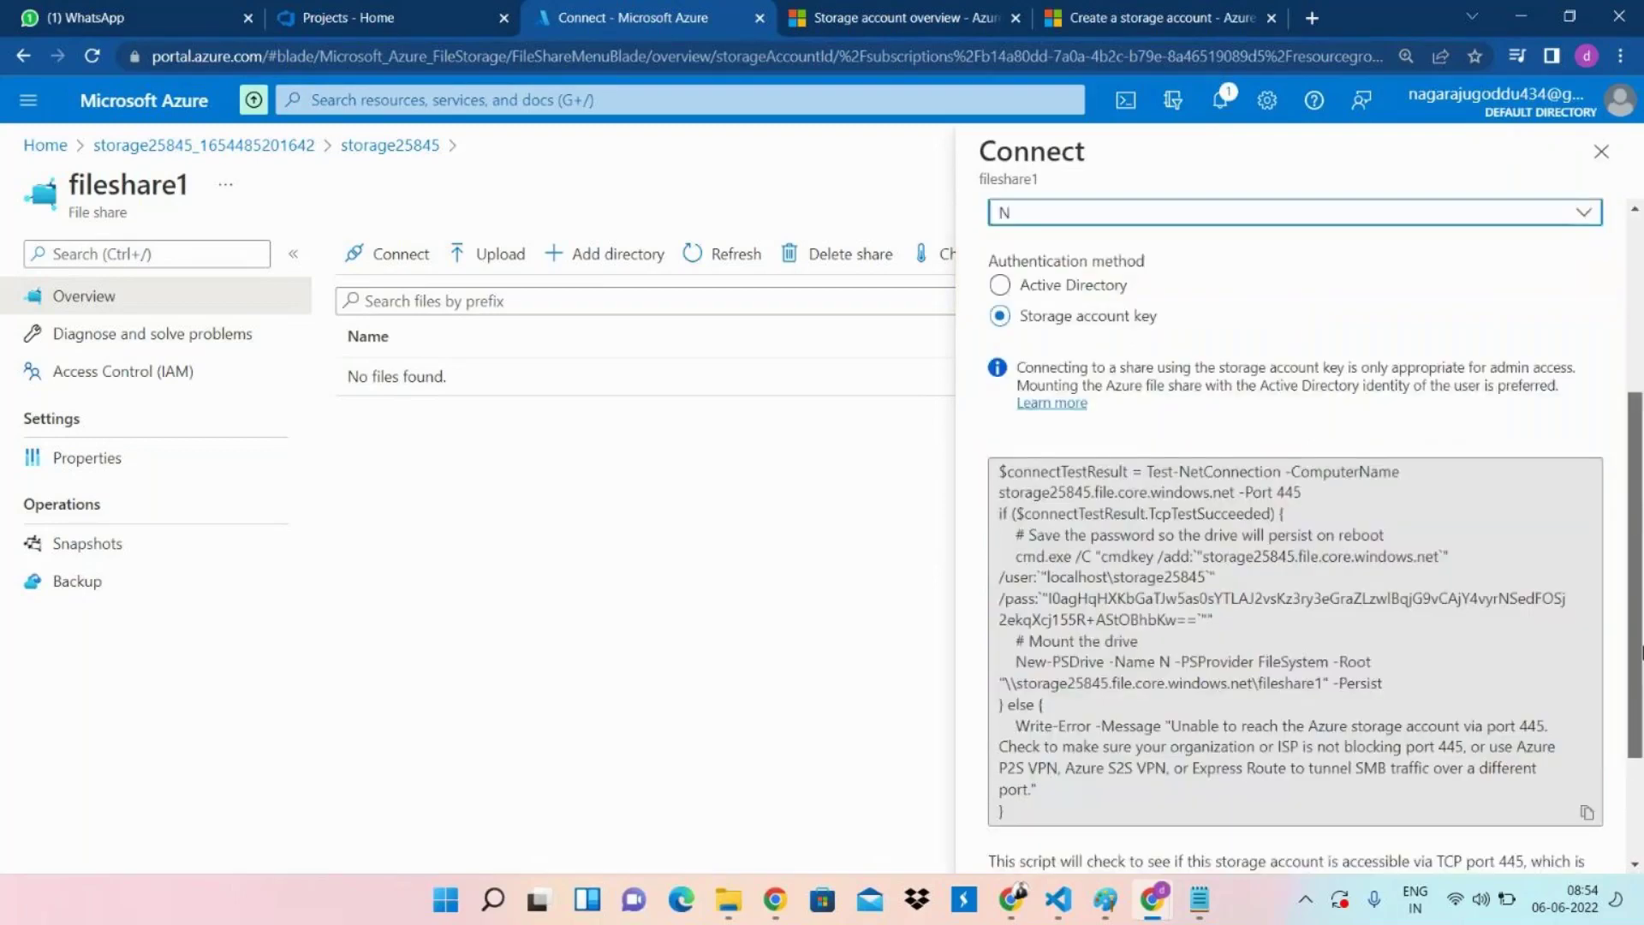
{"action": "scroll", "coordinate": [1640, 653], "scroll_direction": "down", "scroll_amount": 2}
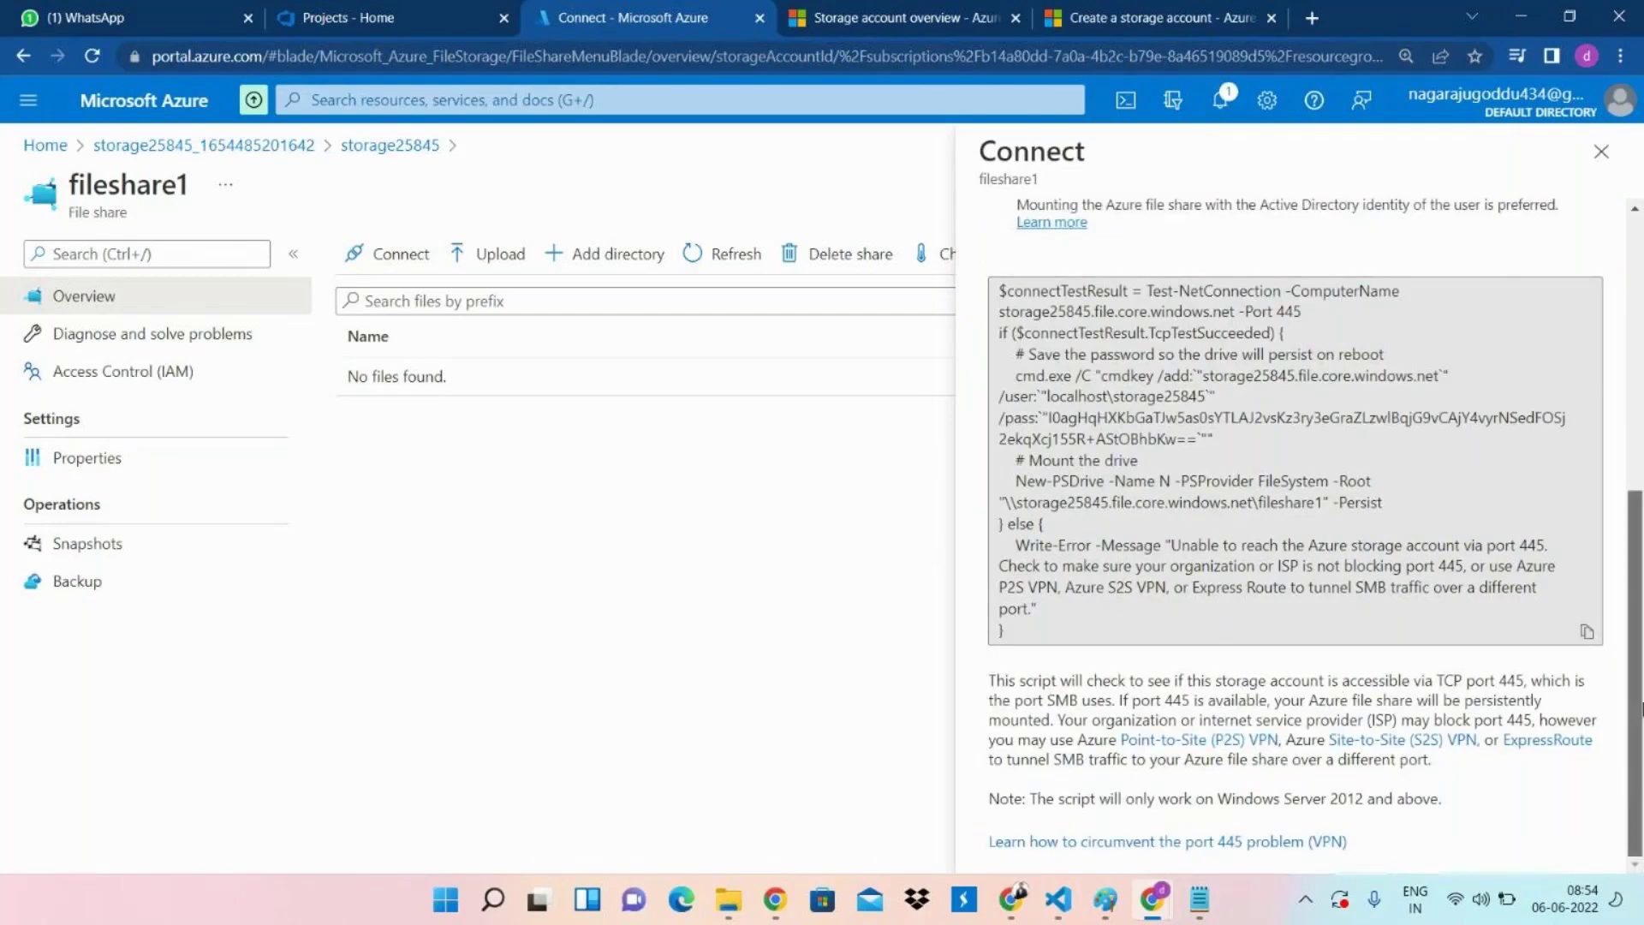
{"action": "scroll", "coordinate": [1641, 709], "scroll_direction": "up", "scroll_amount": 6}
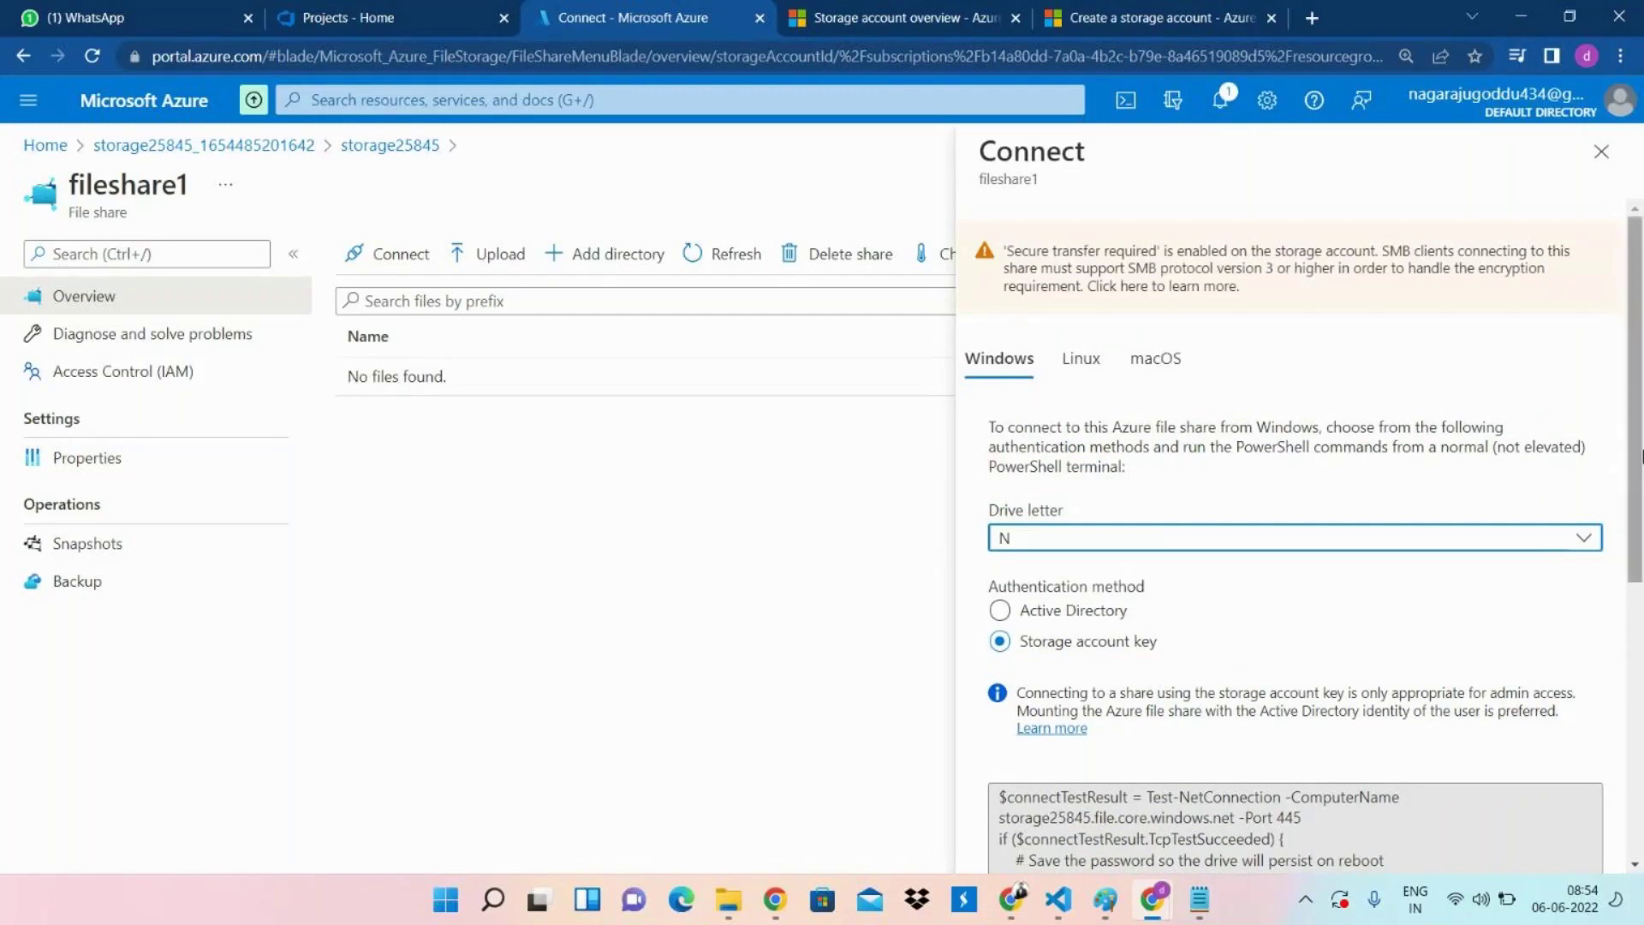
{"action": "left_click_drag", "start_coordinate": [1640, 330], "coordinate": [1631, 596]}
{"action": "scroll", "coordinate": [1612, 406], "scroll_direction": "up", "scroll_amount": 3}
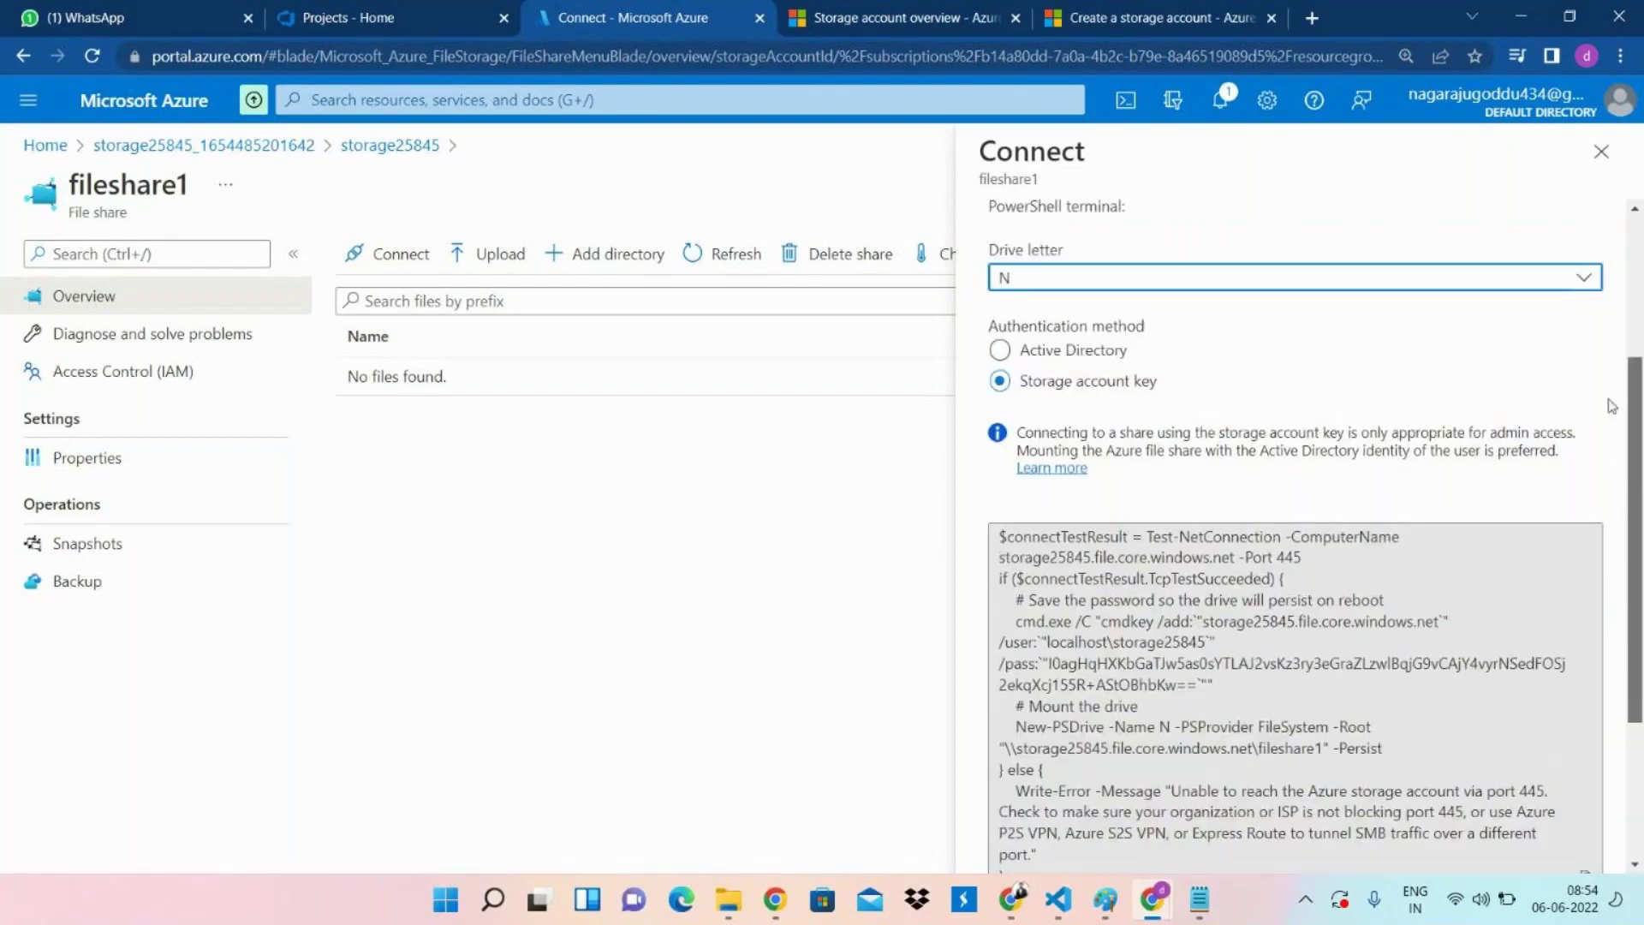
{"action": "scroll", "coordinate": [1611, 406], "scroll_direction": "up", "scroll_amount": 3}
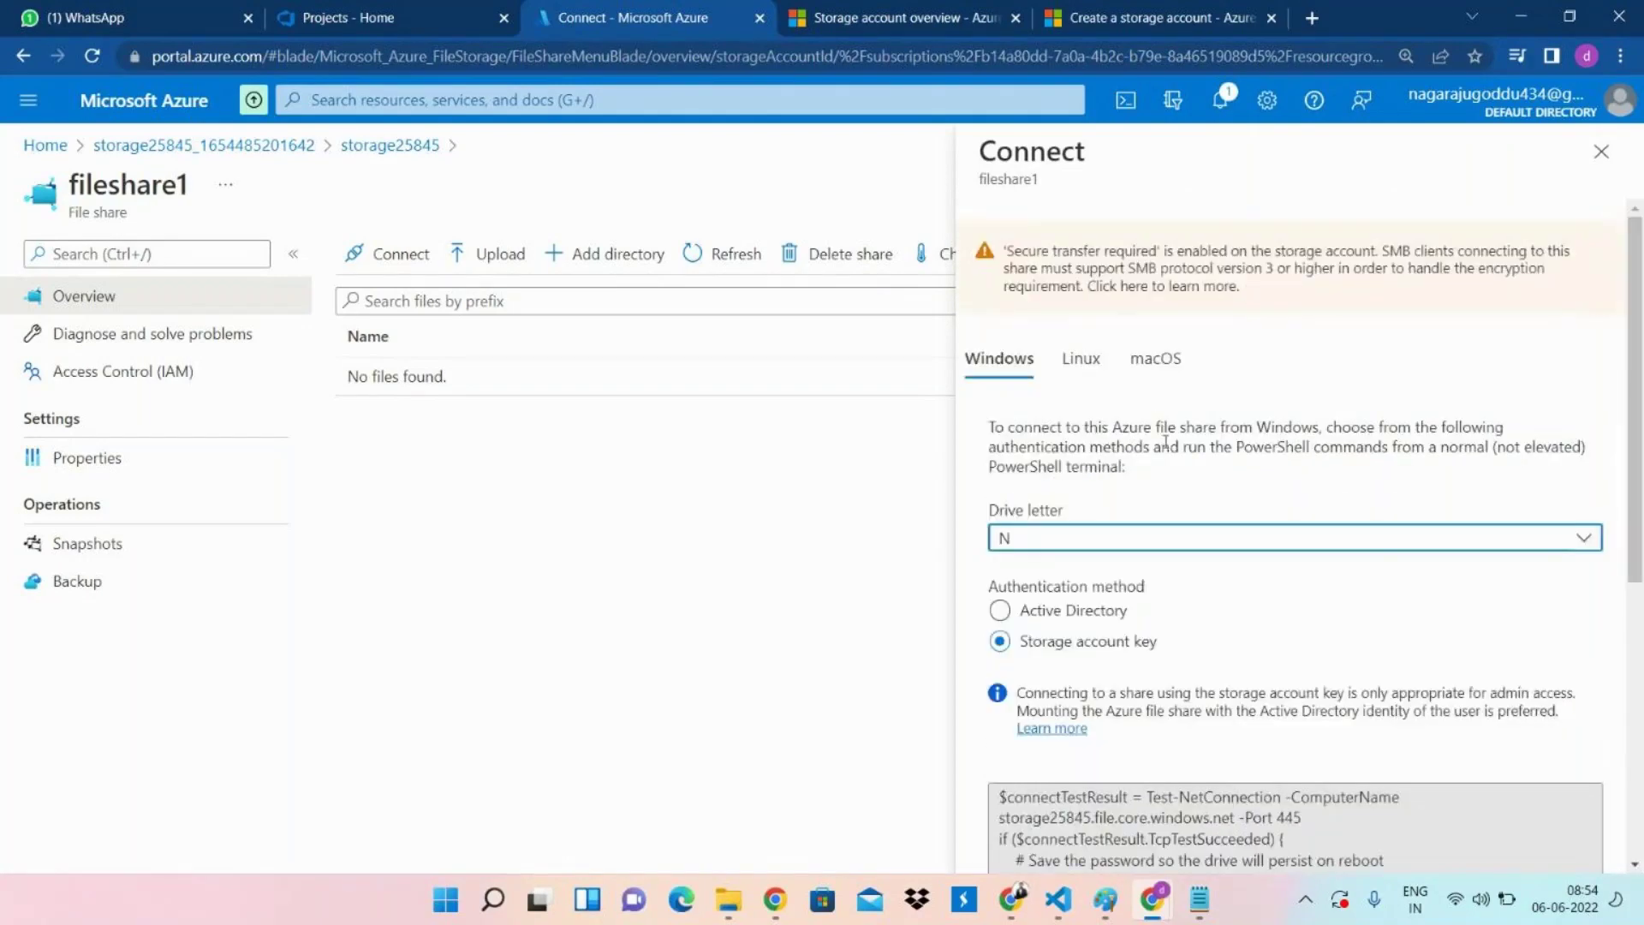
Preview the Active Directory authentication method for fileshare1 and switch back to Storage account key.
{"action": "left_click", "coordinate": [1000, 611]}
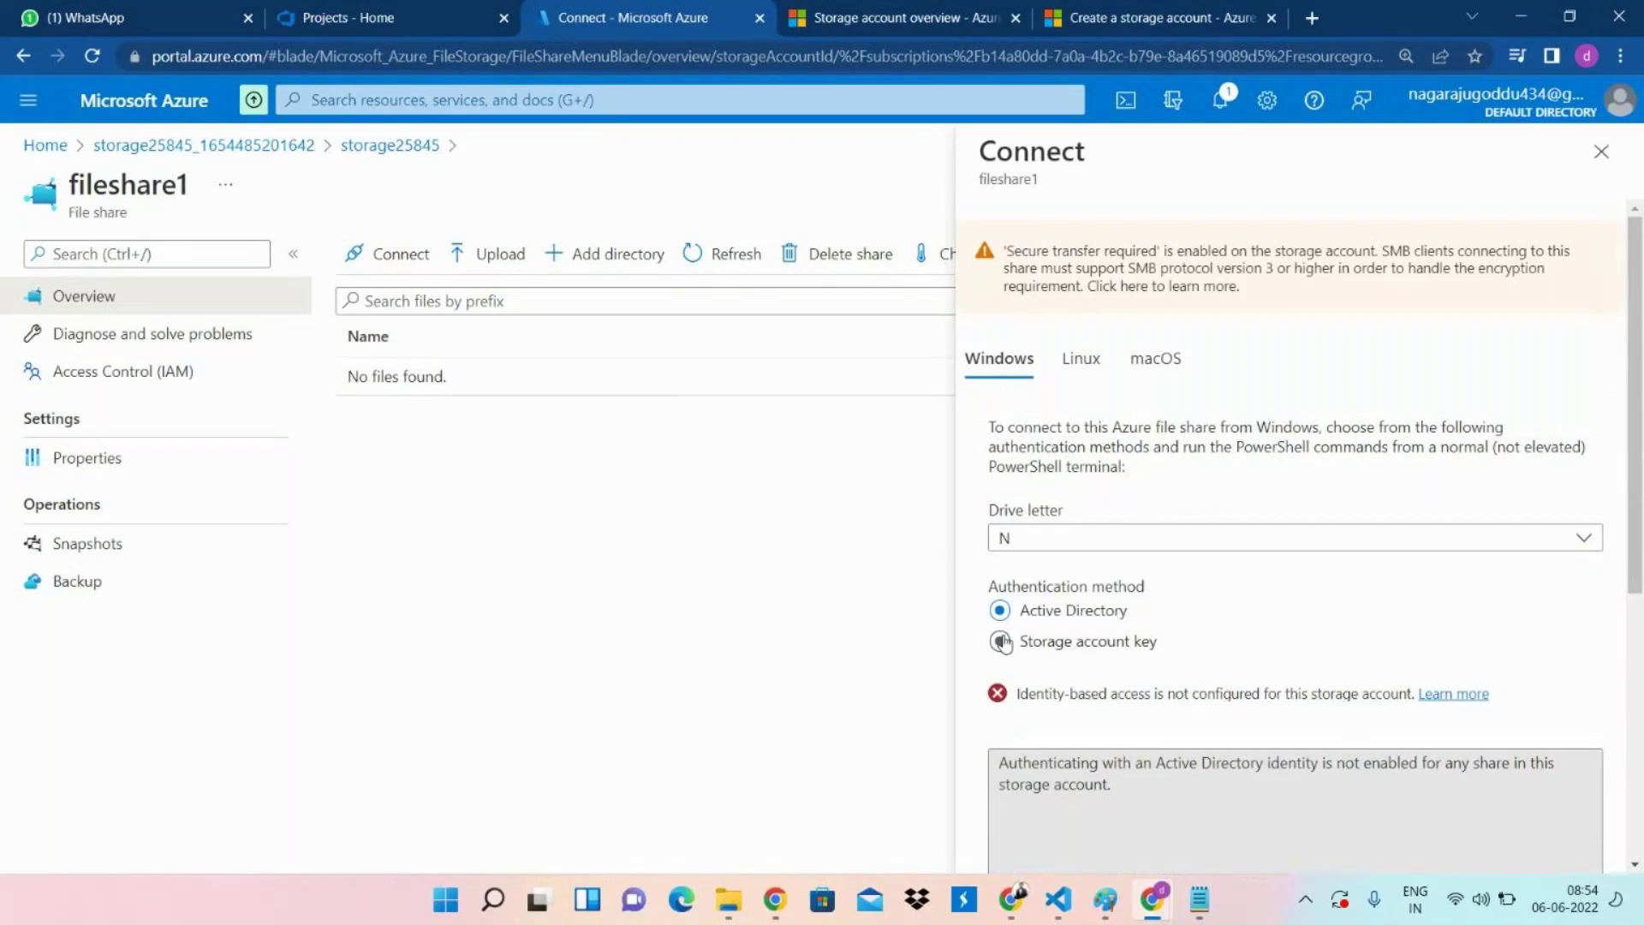
{"action": "left_click", "coordinate": [1001, 641]}
{"action": "left_click_drag", "start_coordinate": [1625, 514], "coordinate": [1616, 700]}
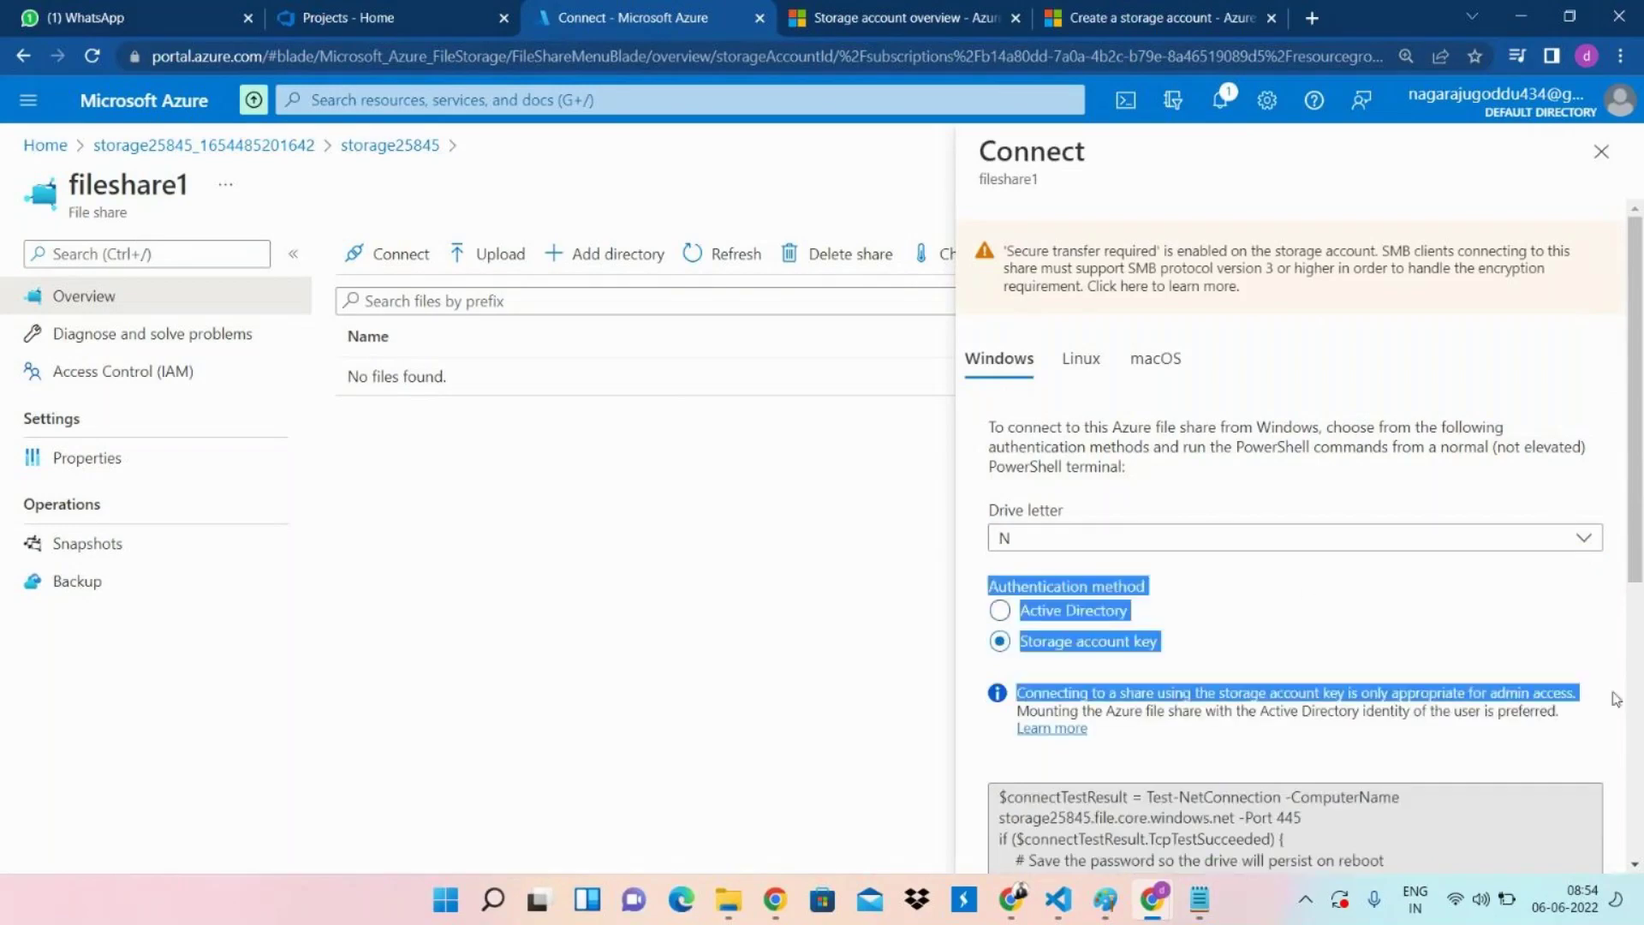
{"action": "left_click", "coordinate": [688, 785]}
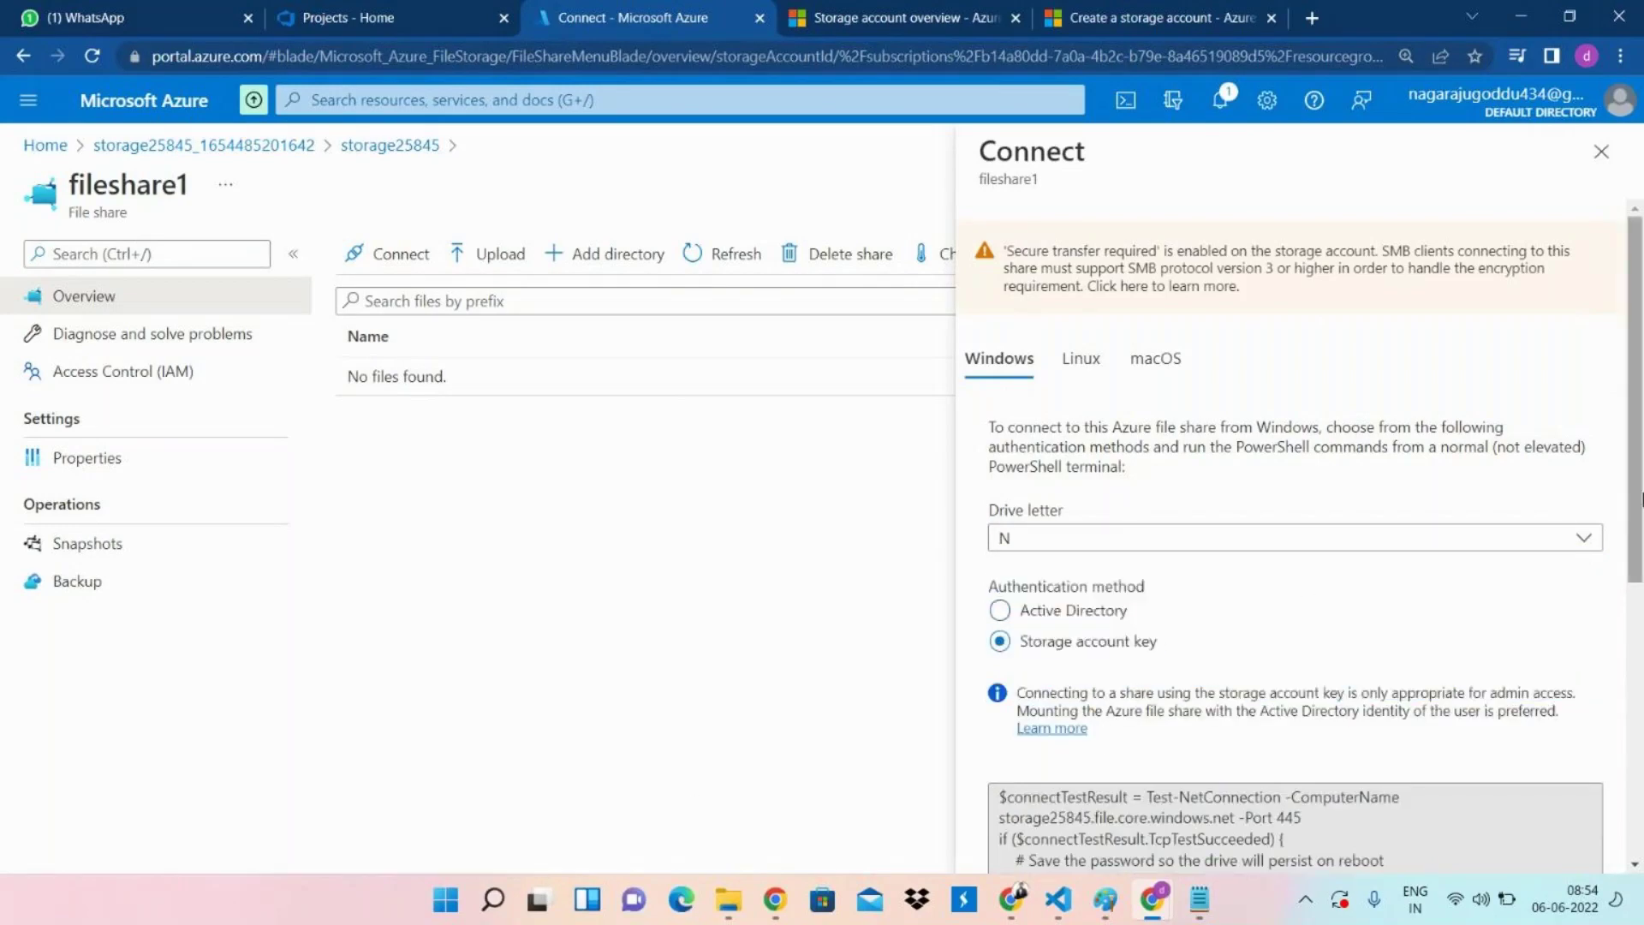
{"action": "scroll", "coordinate": [1232, 549], "scroll_direction": "down", "scroll_amount": 1}
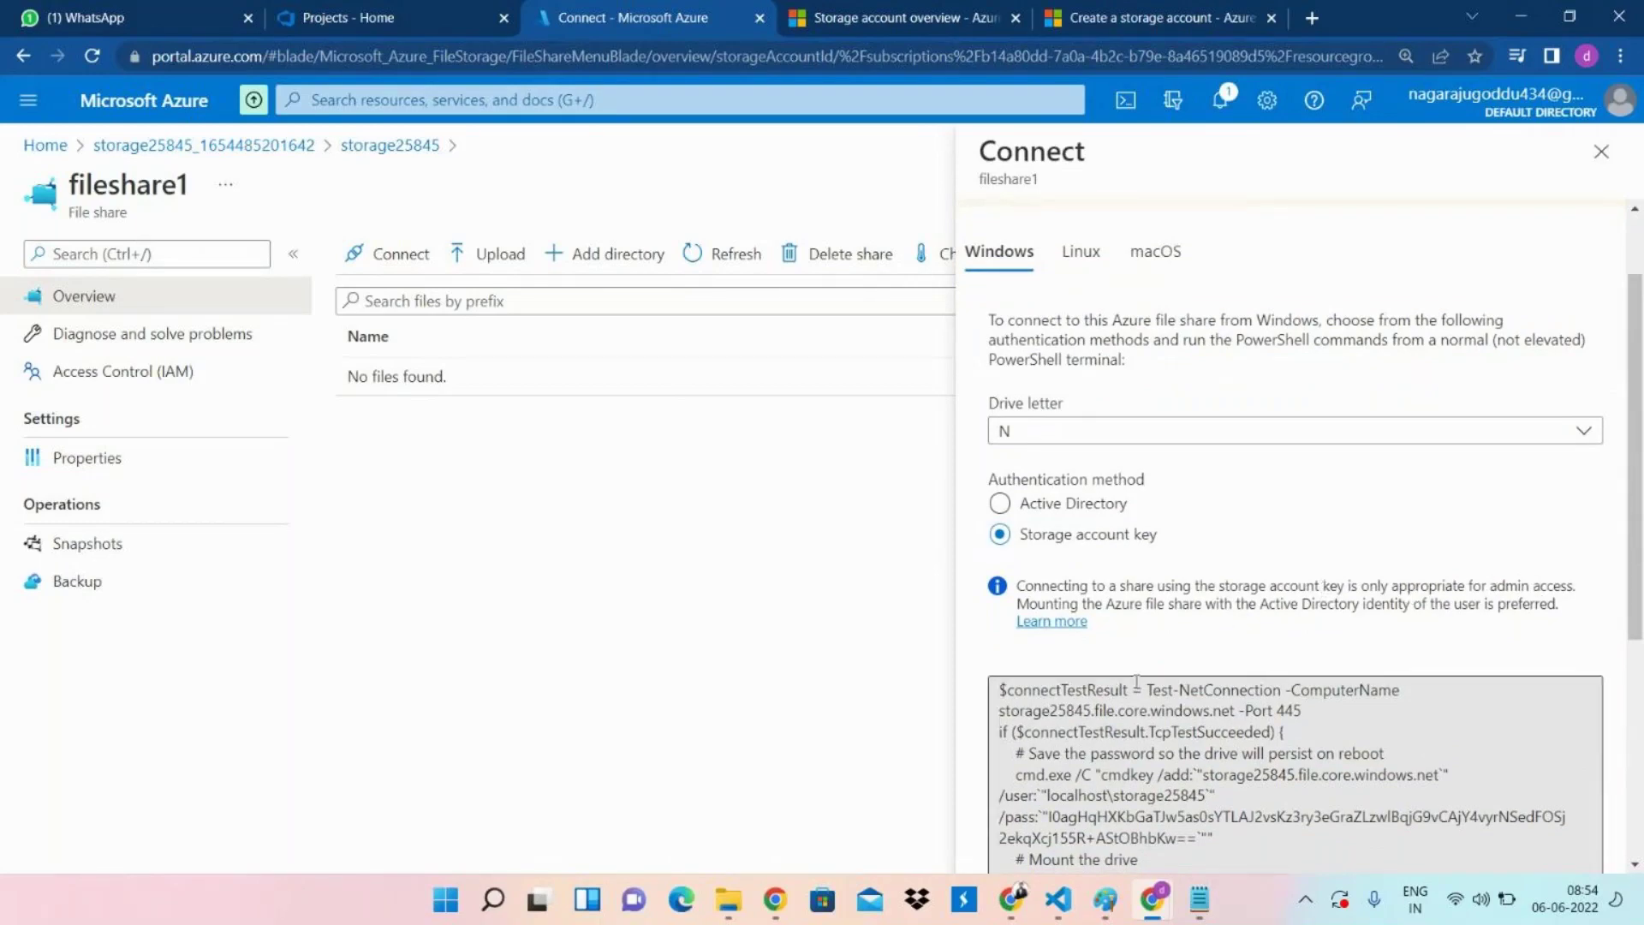
Review the full Windows connection script for fileshare1 and close the connection settings.
{"action": "left_click_drag", "start_coordinate": [1637, 396], "coordinate": [1637, 578]}
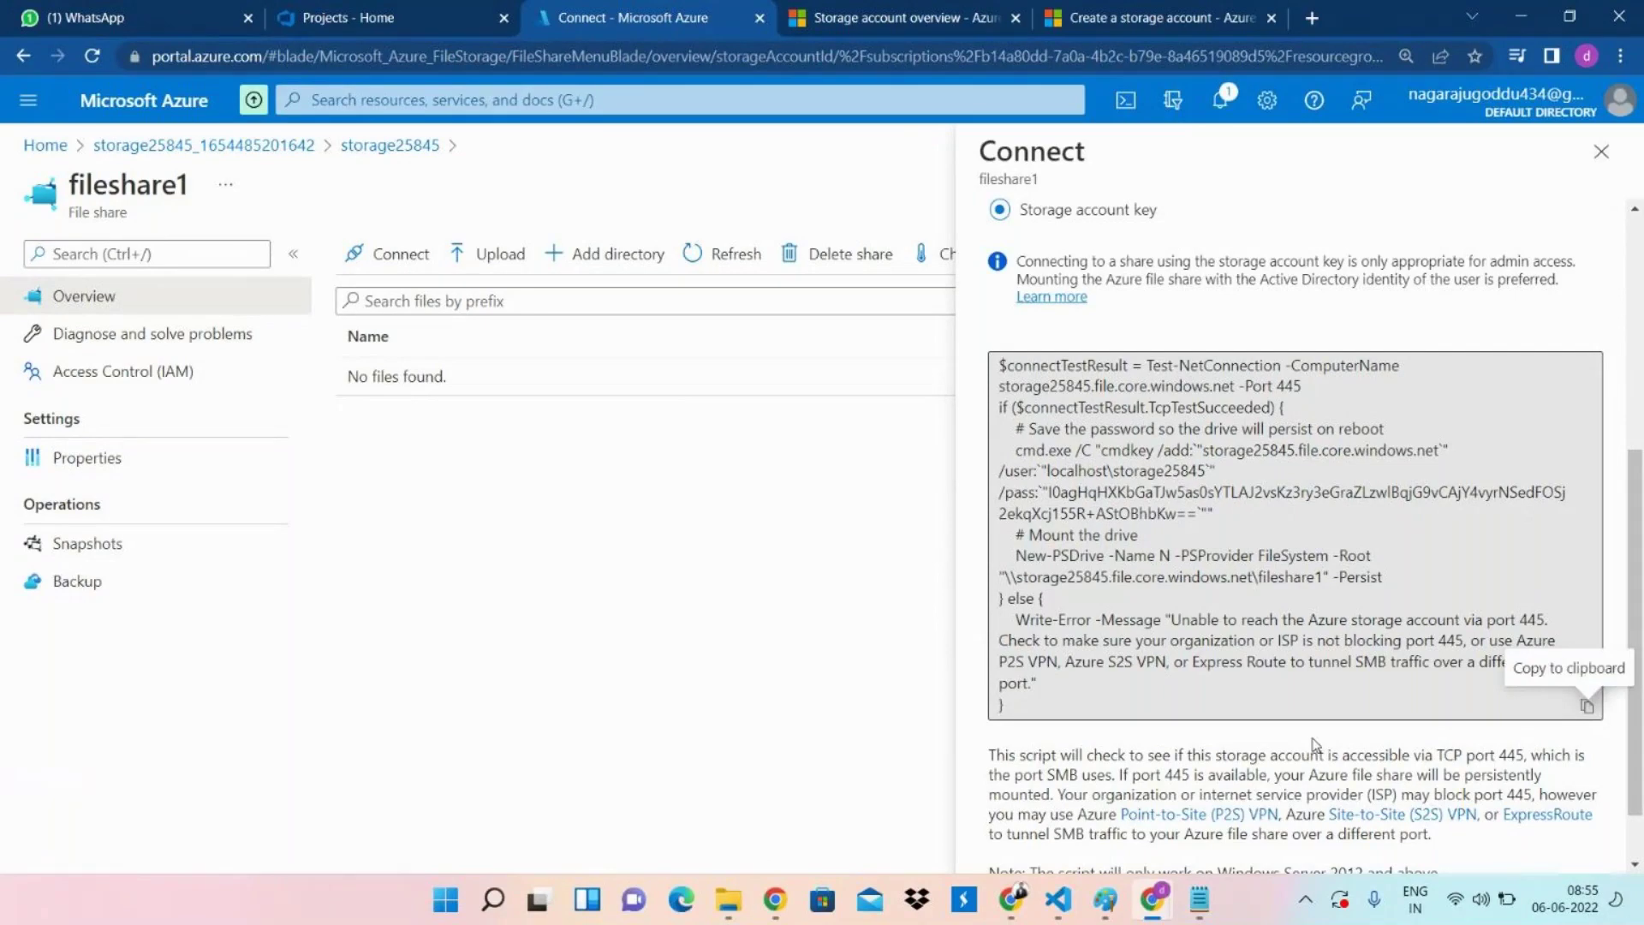
{"action": "left_click_drag", "start_coordinate": [1641, 658], "coordinate": [1637, 375]}
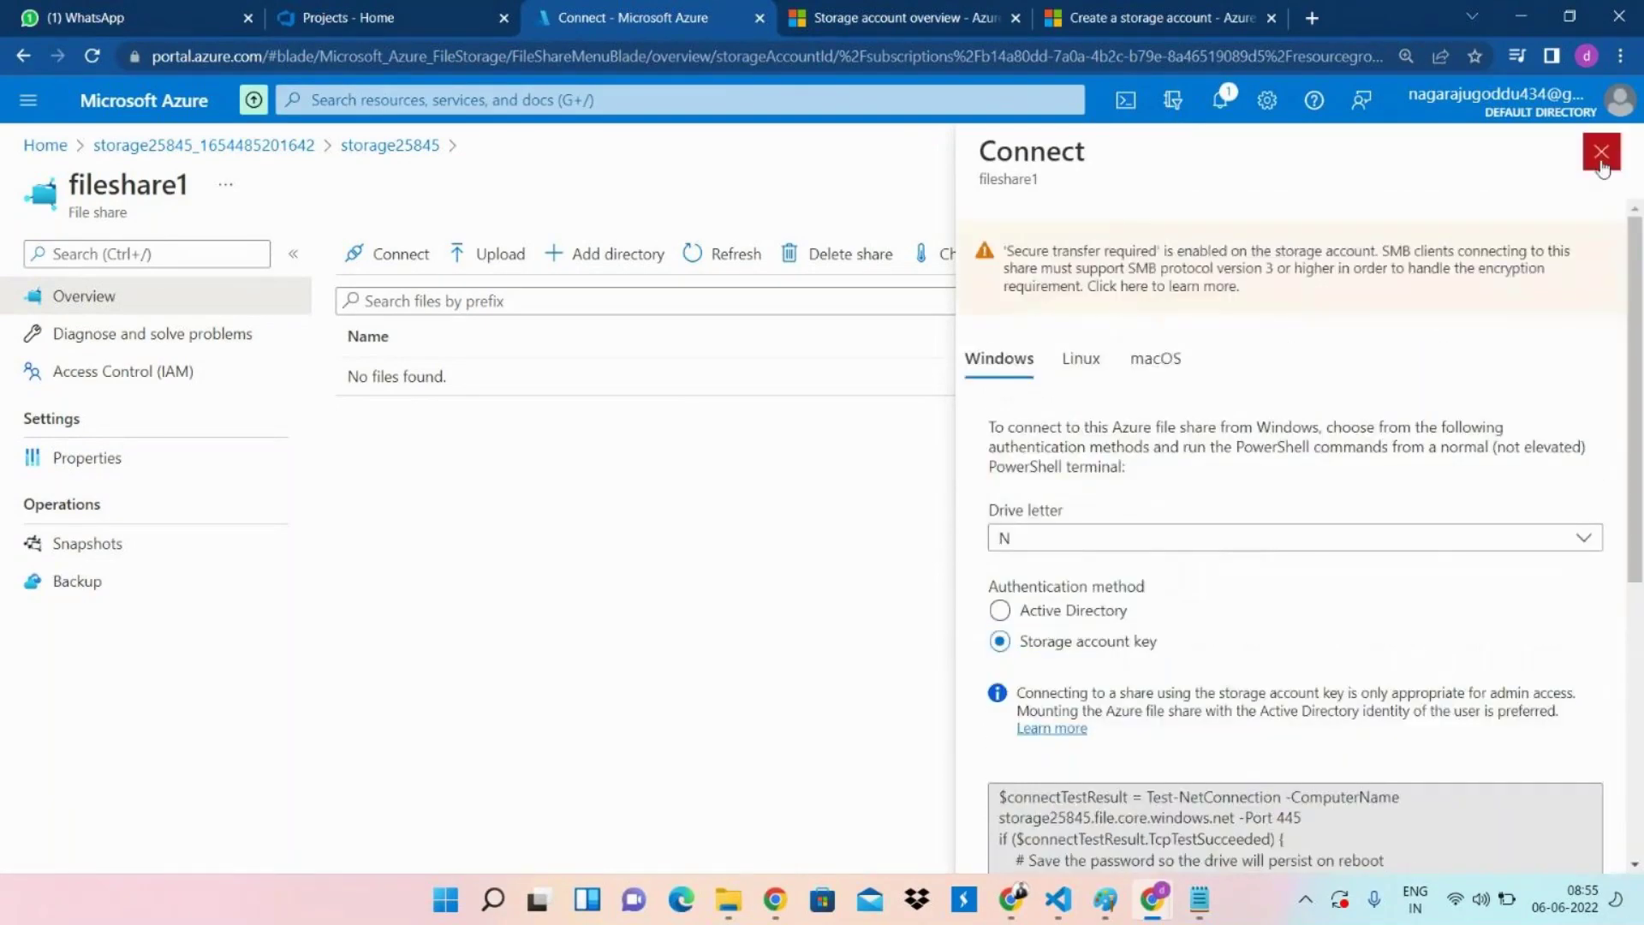
{"action": "left_click", "coordinate": [1602, 152]}
Preview the file upload form and the selectable access tiers of fileshare1.
{"action": "left_click", "coordinate": [484, 255]}
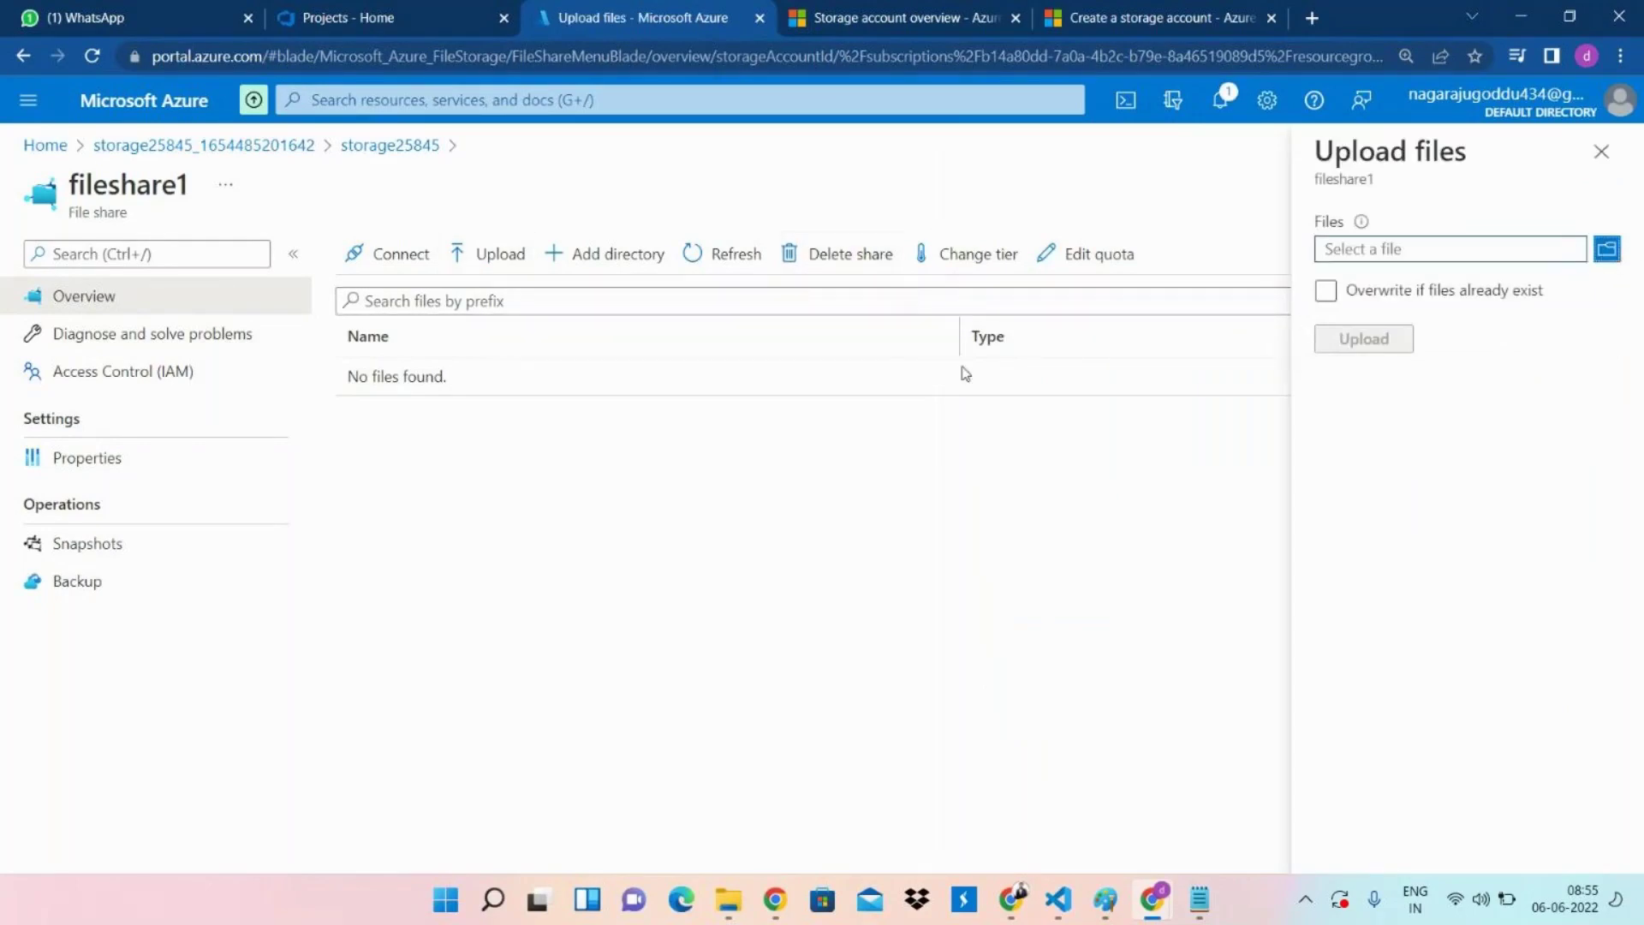
{"action": "left_click", "coordinate": [1601, 152]}
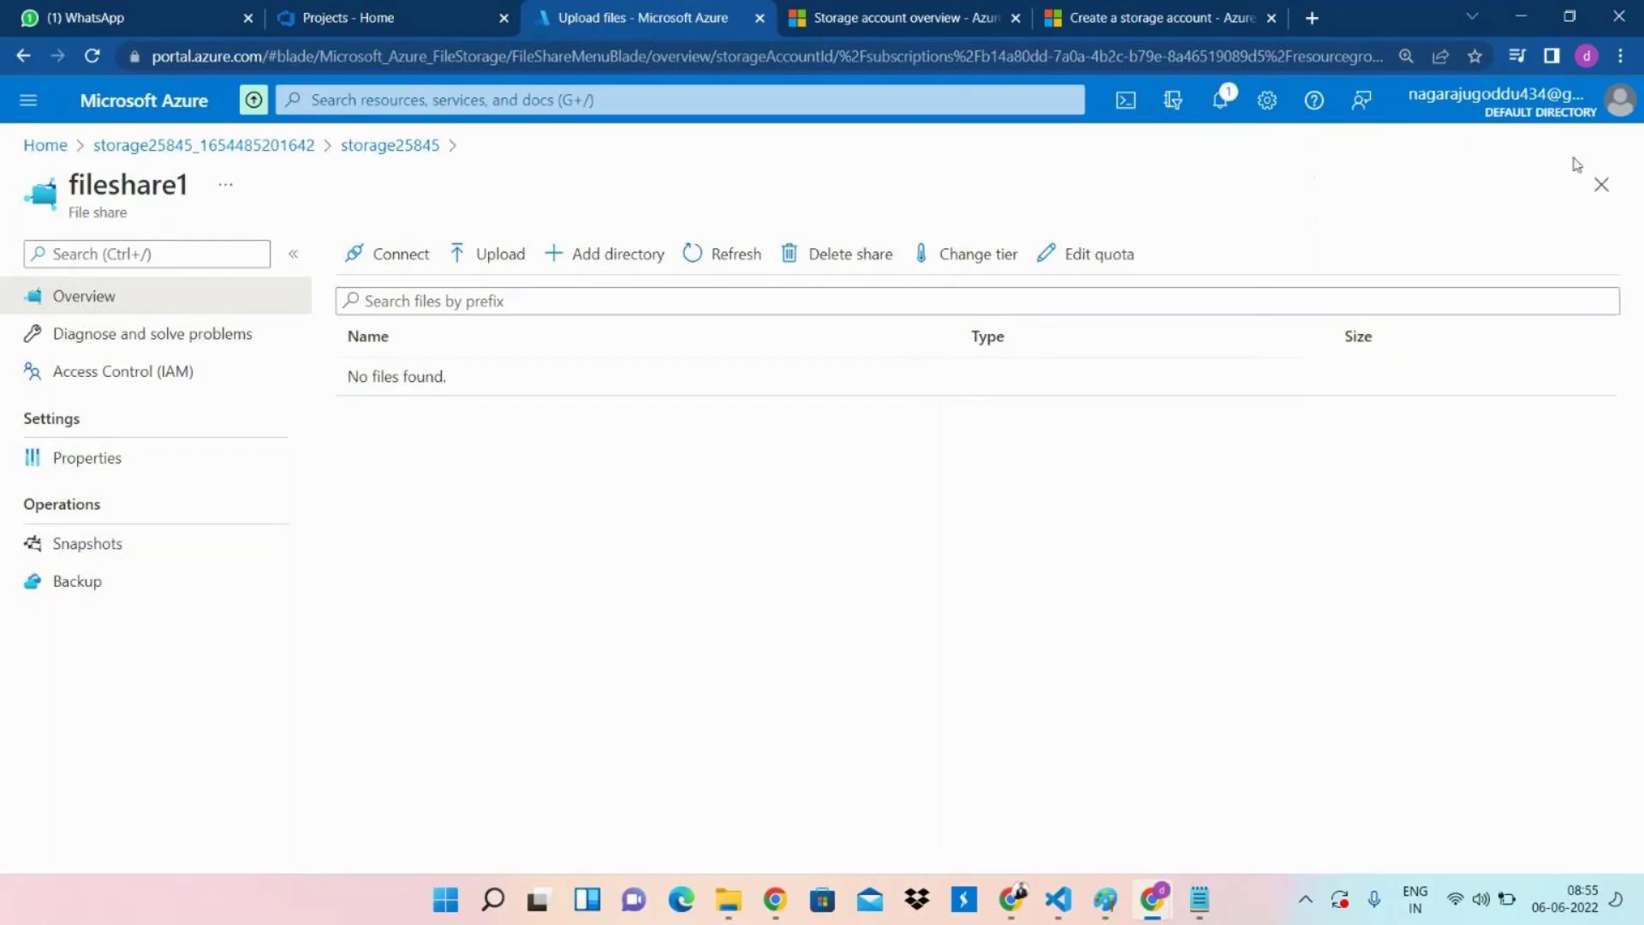
{"action": "left_click", "coordinate": [1006, 263]}
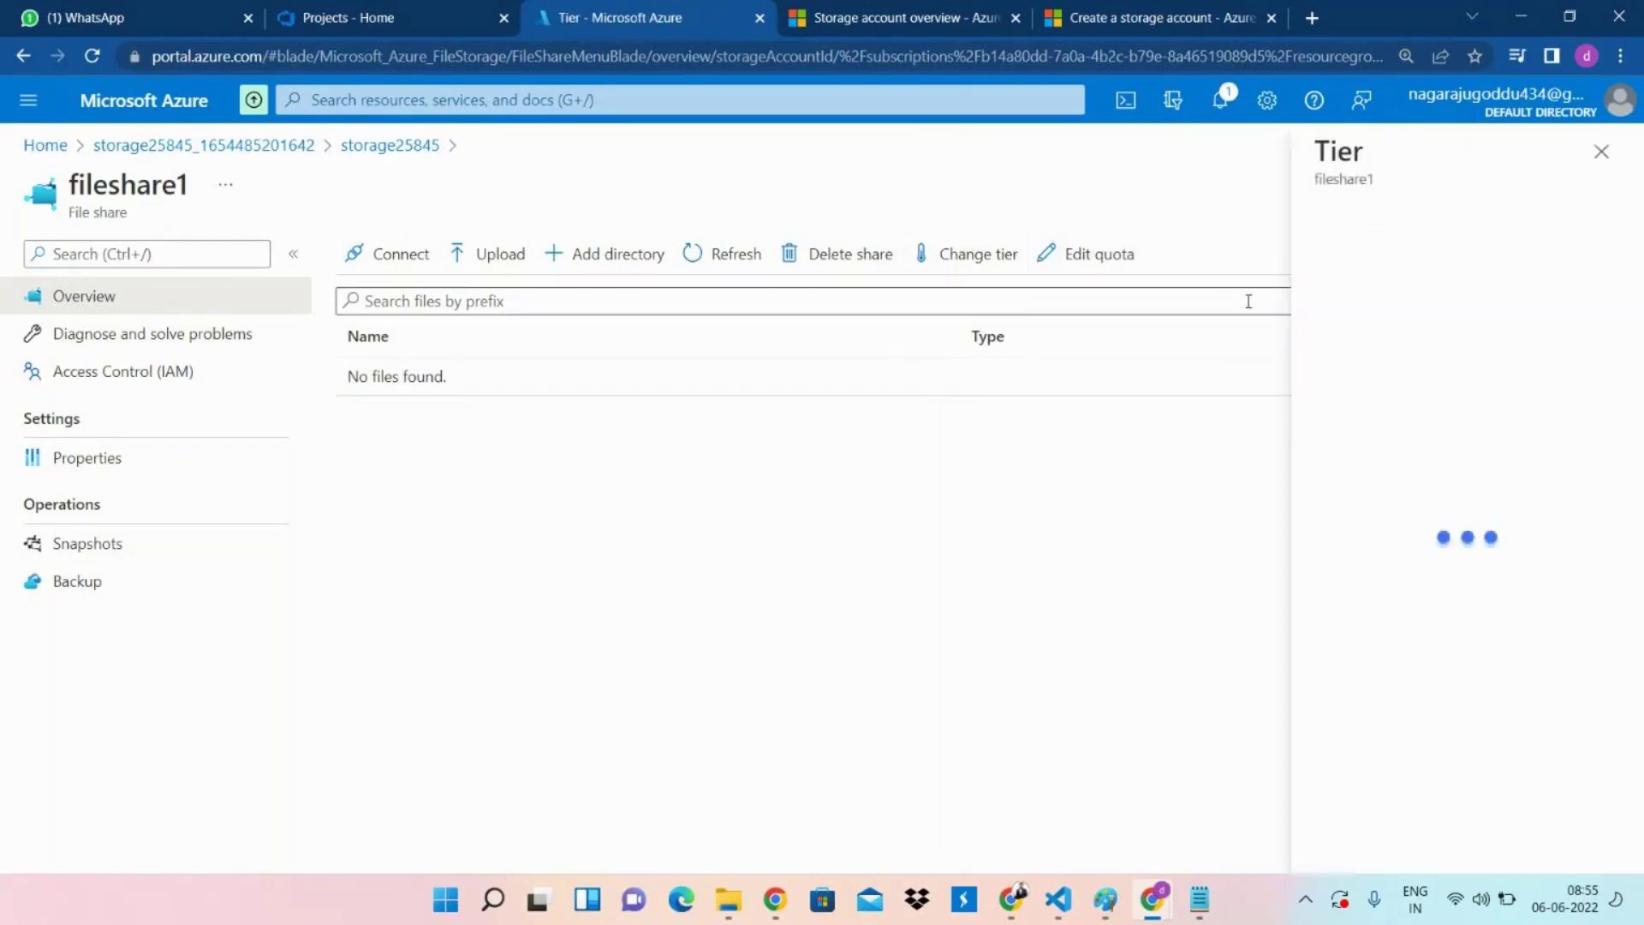
{"action": "left_click", "coordinate": [1484, 339]}
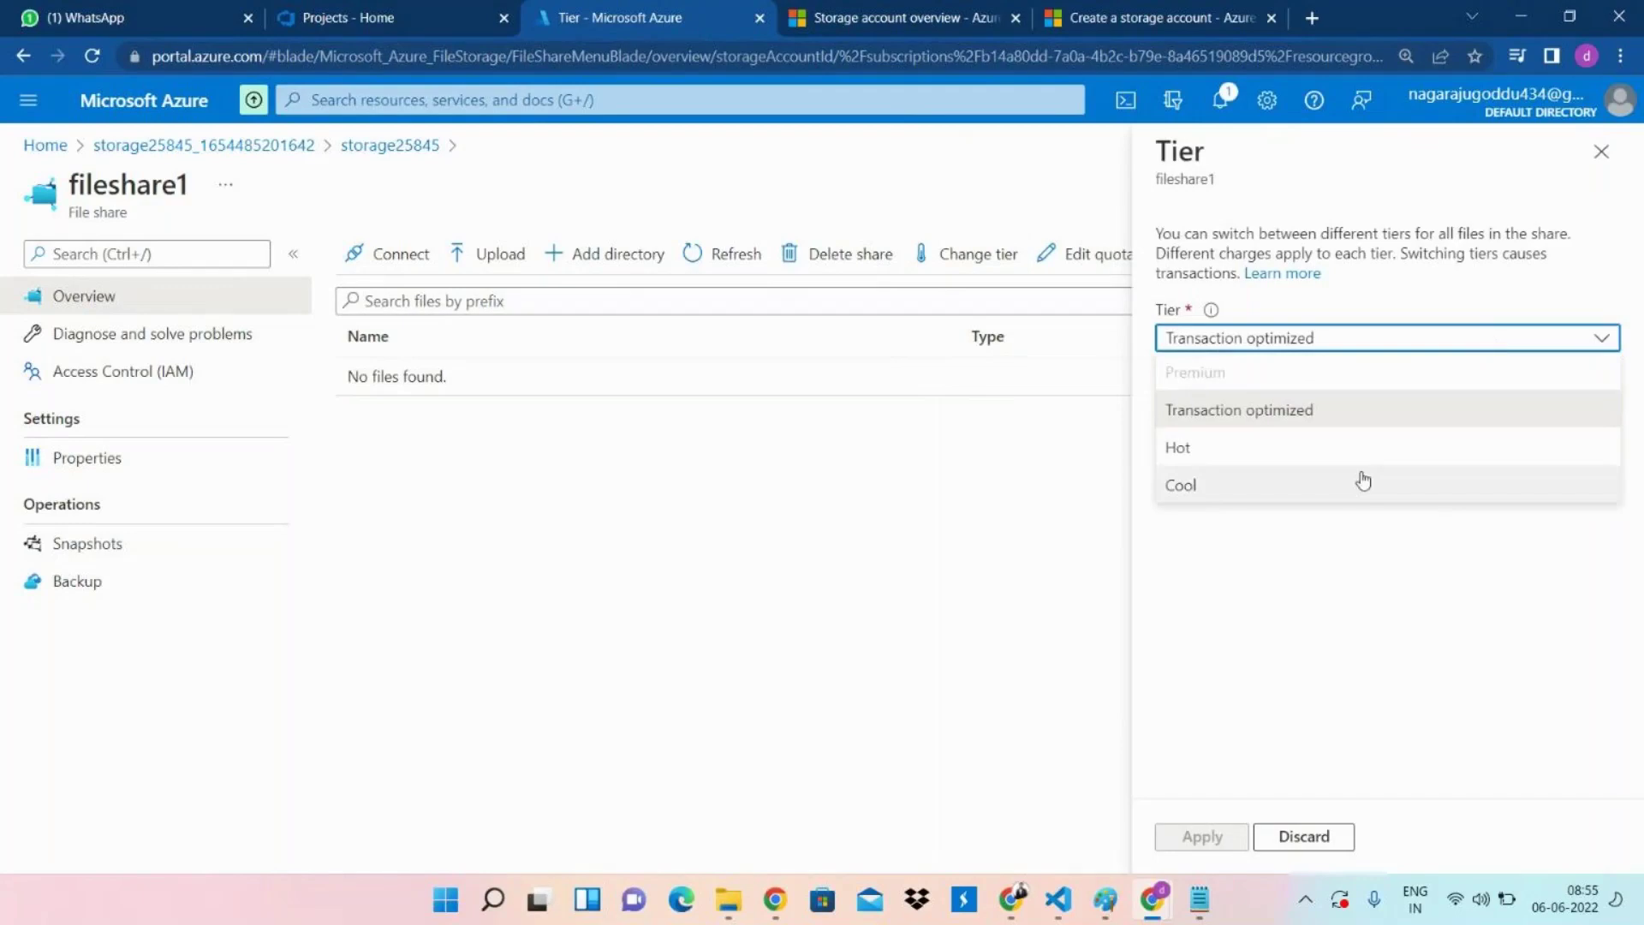
{"action": "left_click", "coordinate": [963, 446]}
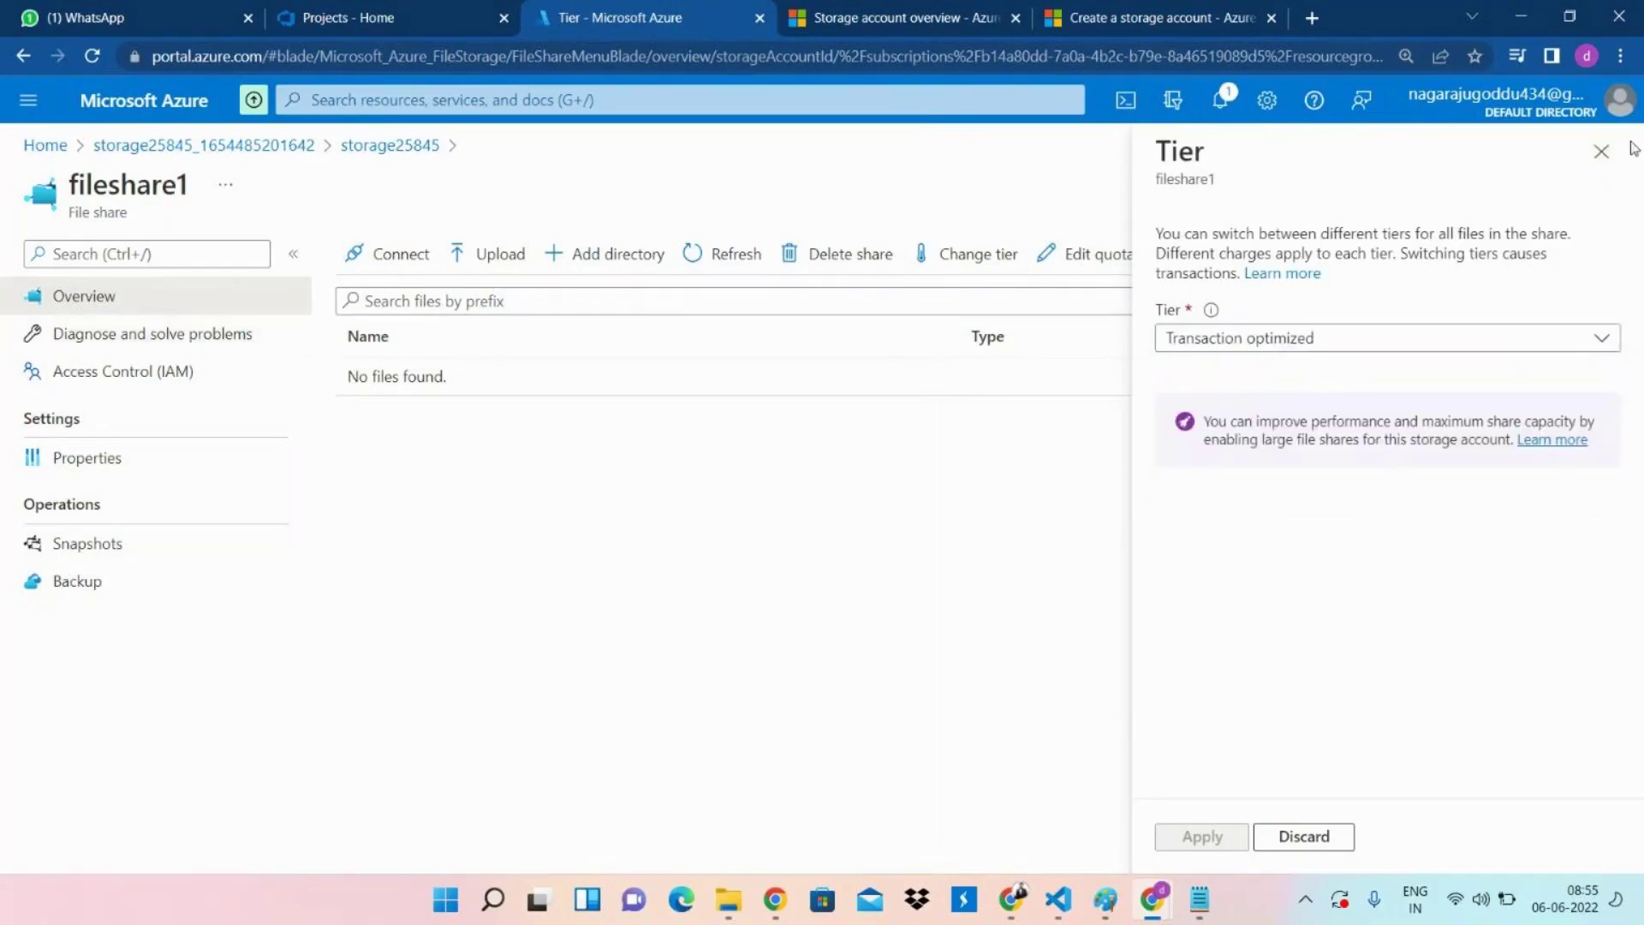
{"action": "left_click", "coordinate": [1602, 152]}
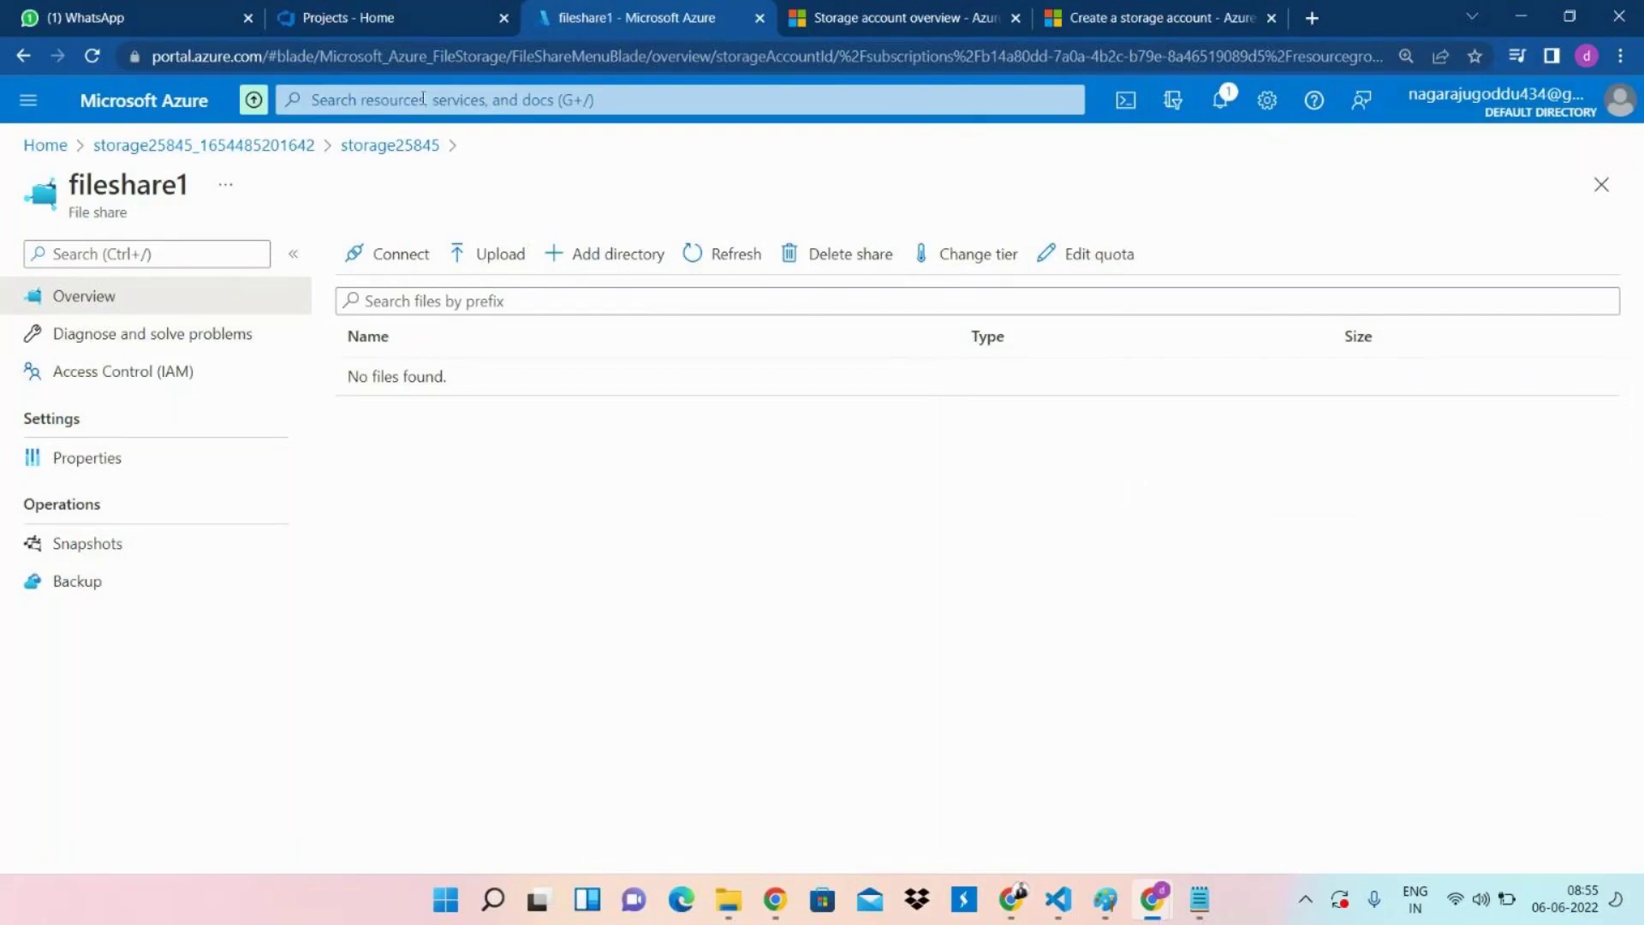
Create a storage queue named queue in storage25845.
{"action": "left_click", "coordinate": [385, 147]}
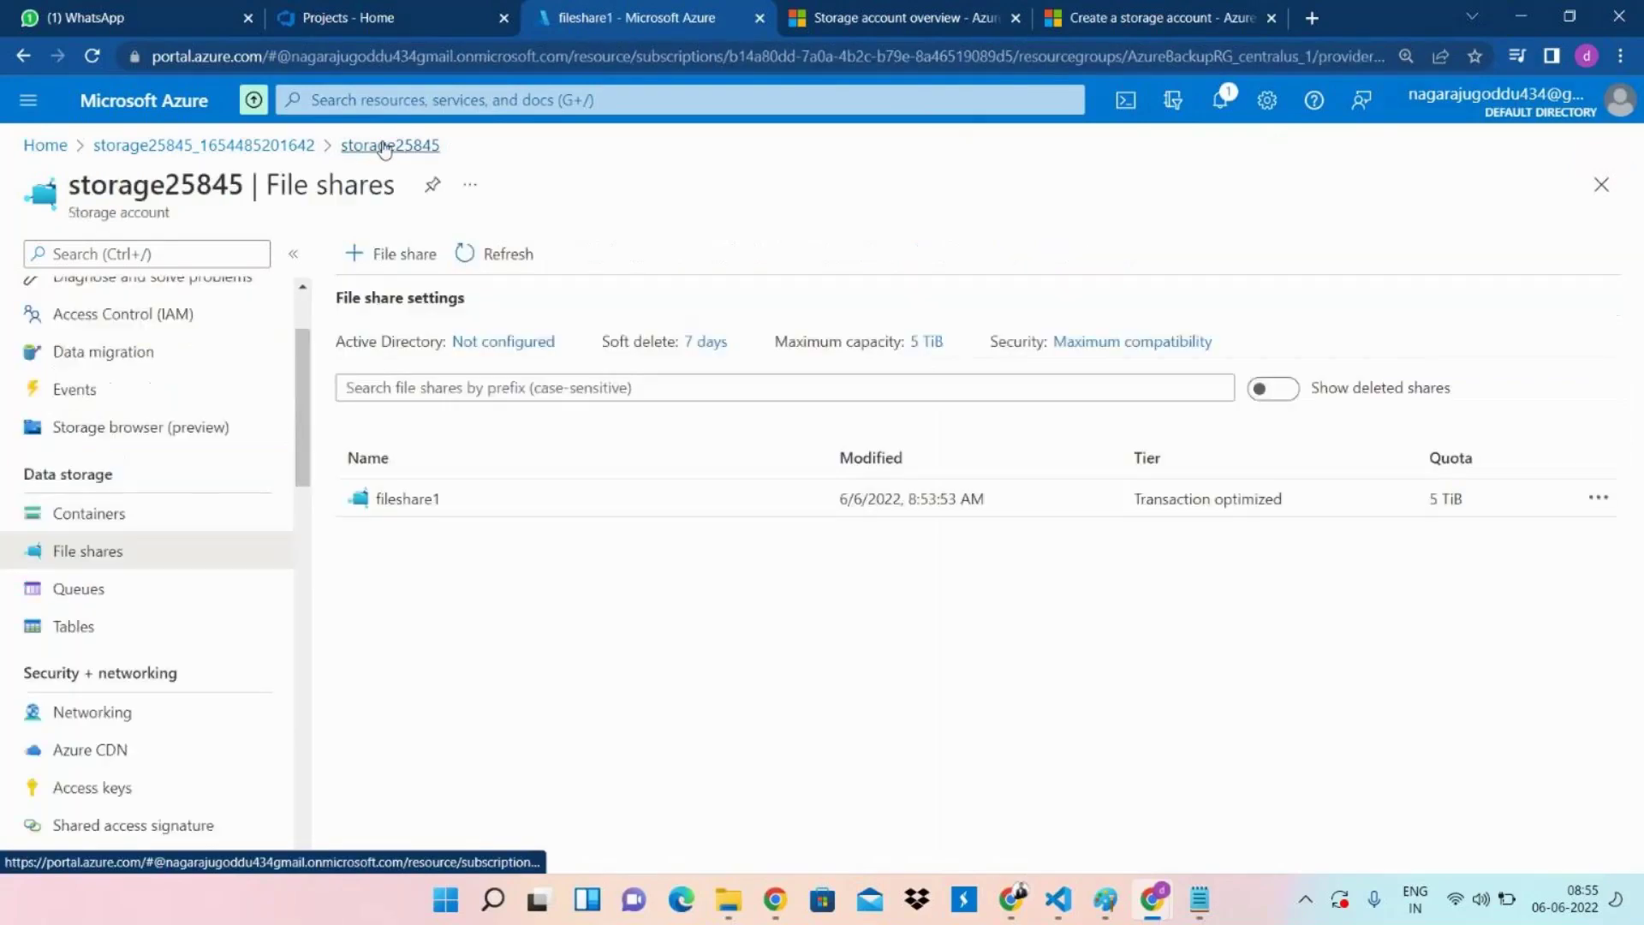
{"action": "left_click", "coordinate": [143, 601]}
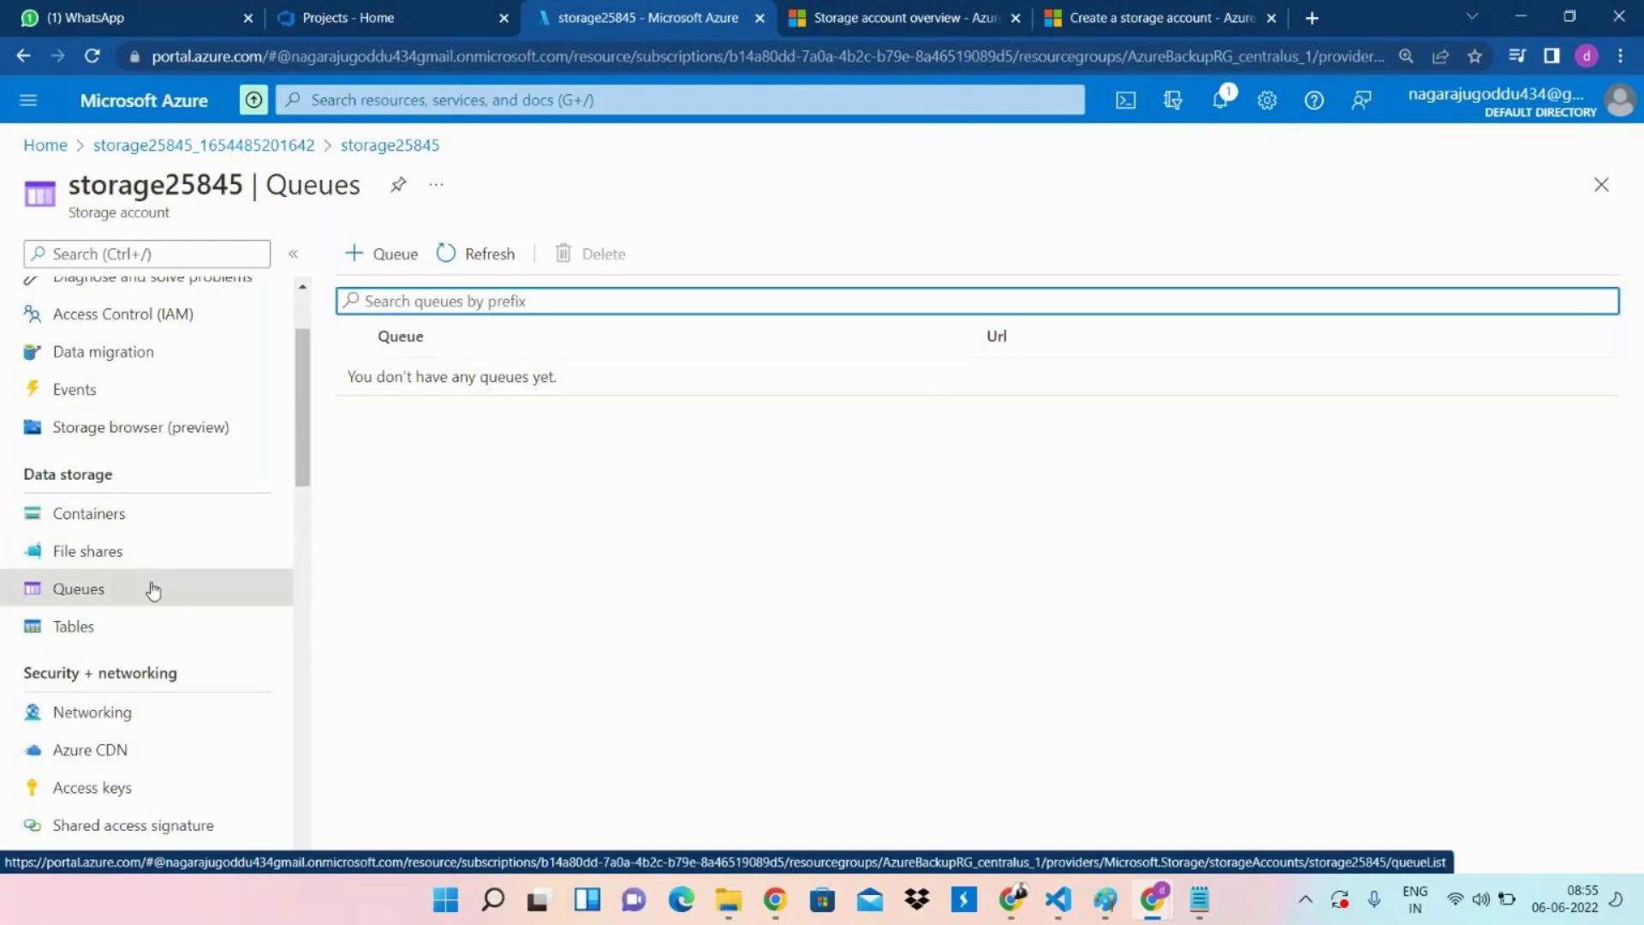
{"action": "left_click", "coordinate": [406, 254]}
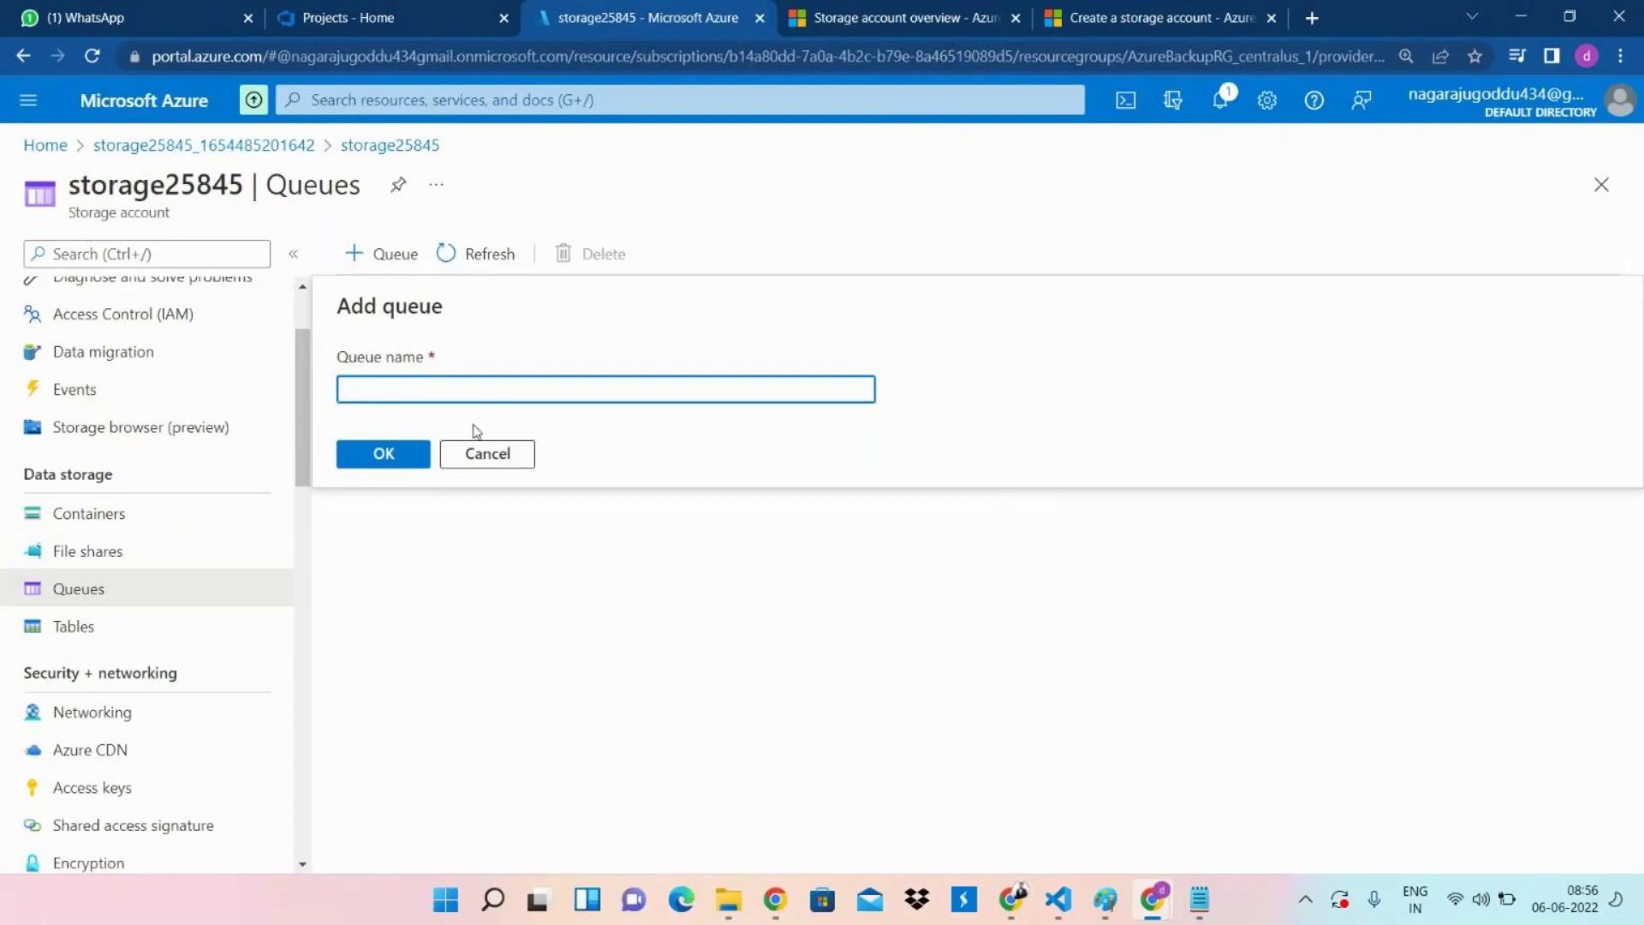
{"action": "left_click", "coordinate": [577, 382]}
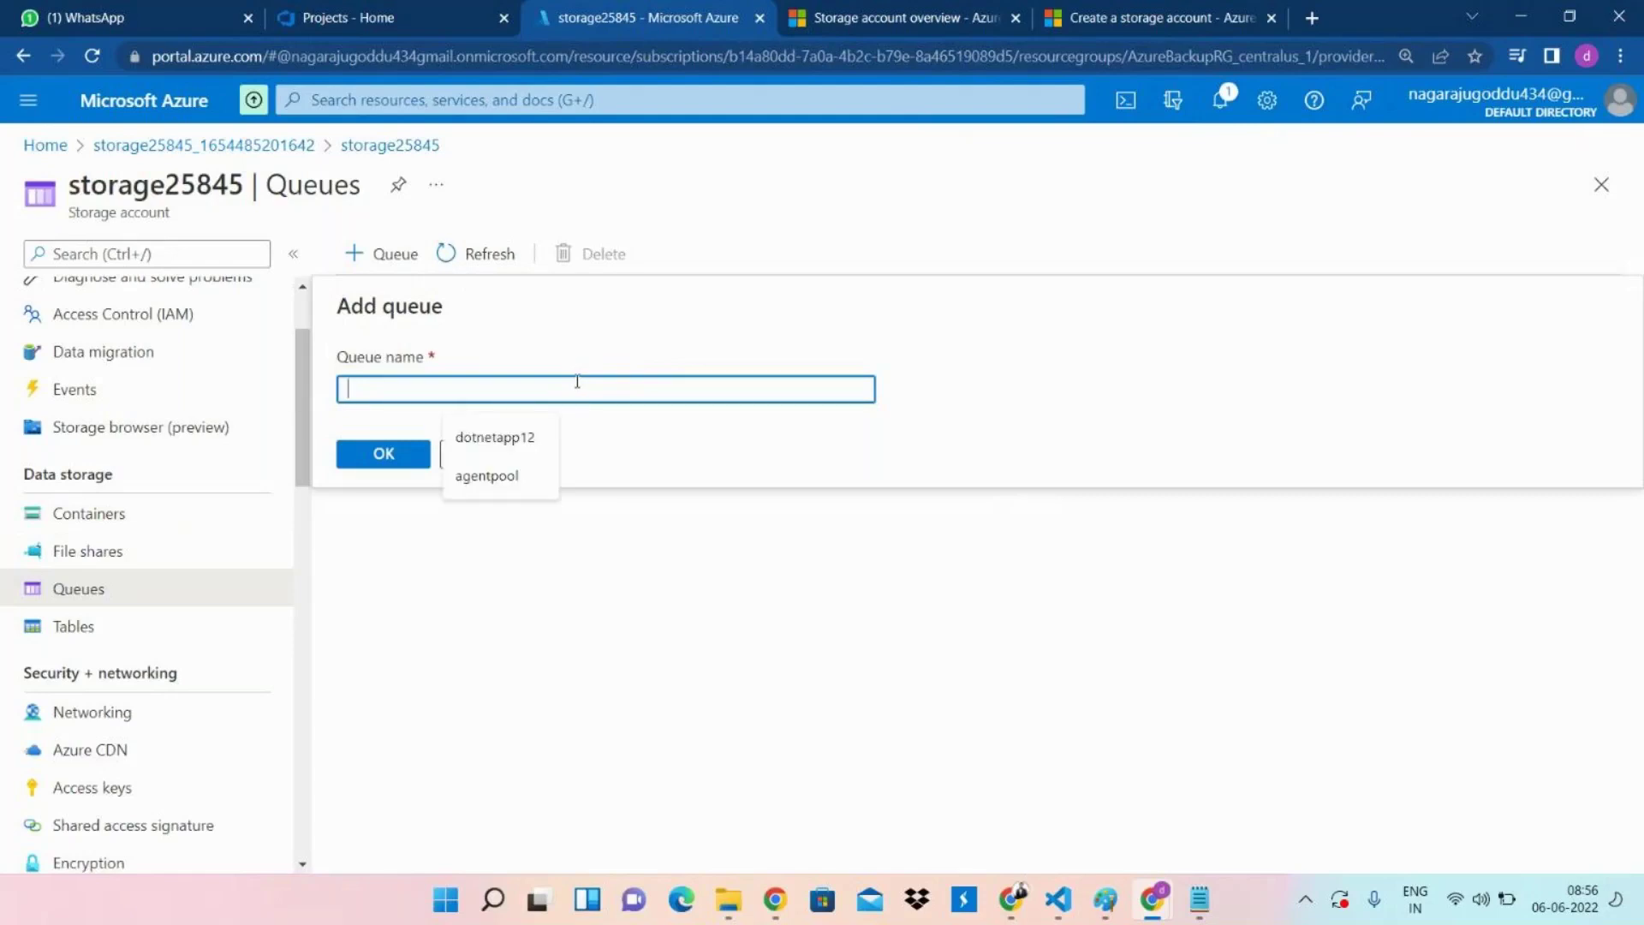
{"action": "type", "text": "queu"}
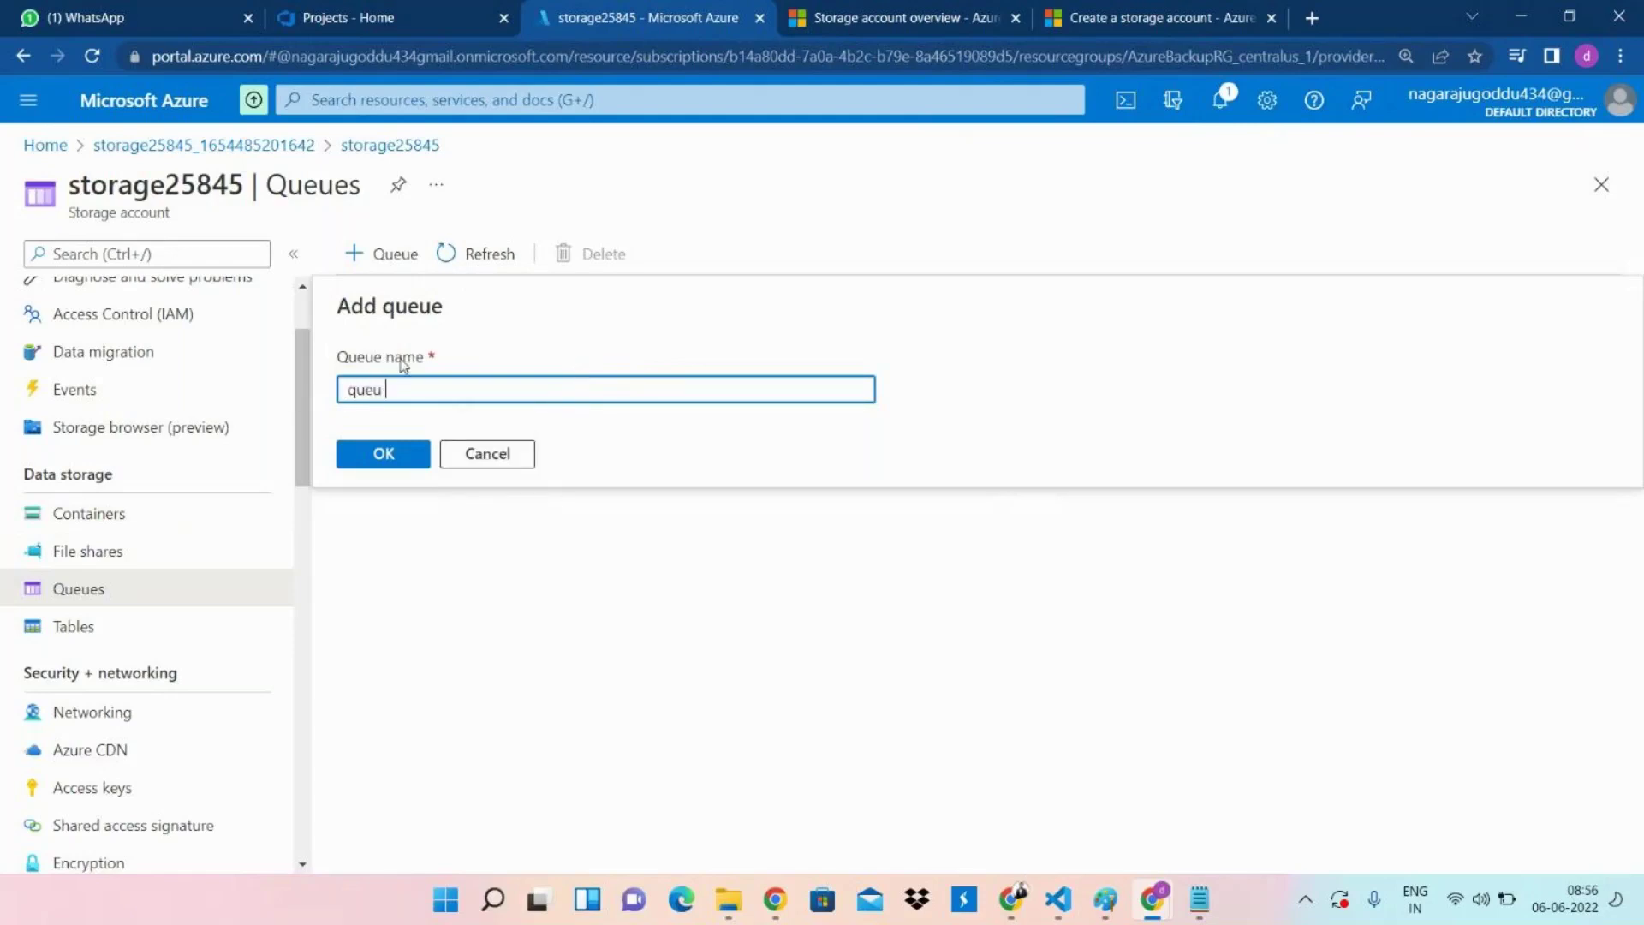
{"action": "key", "text": "BackSpace"}
{"action": "type", "text": "e"}
{"action": "left_click", "coordinate": [388, 453]}
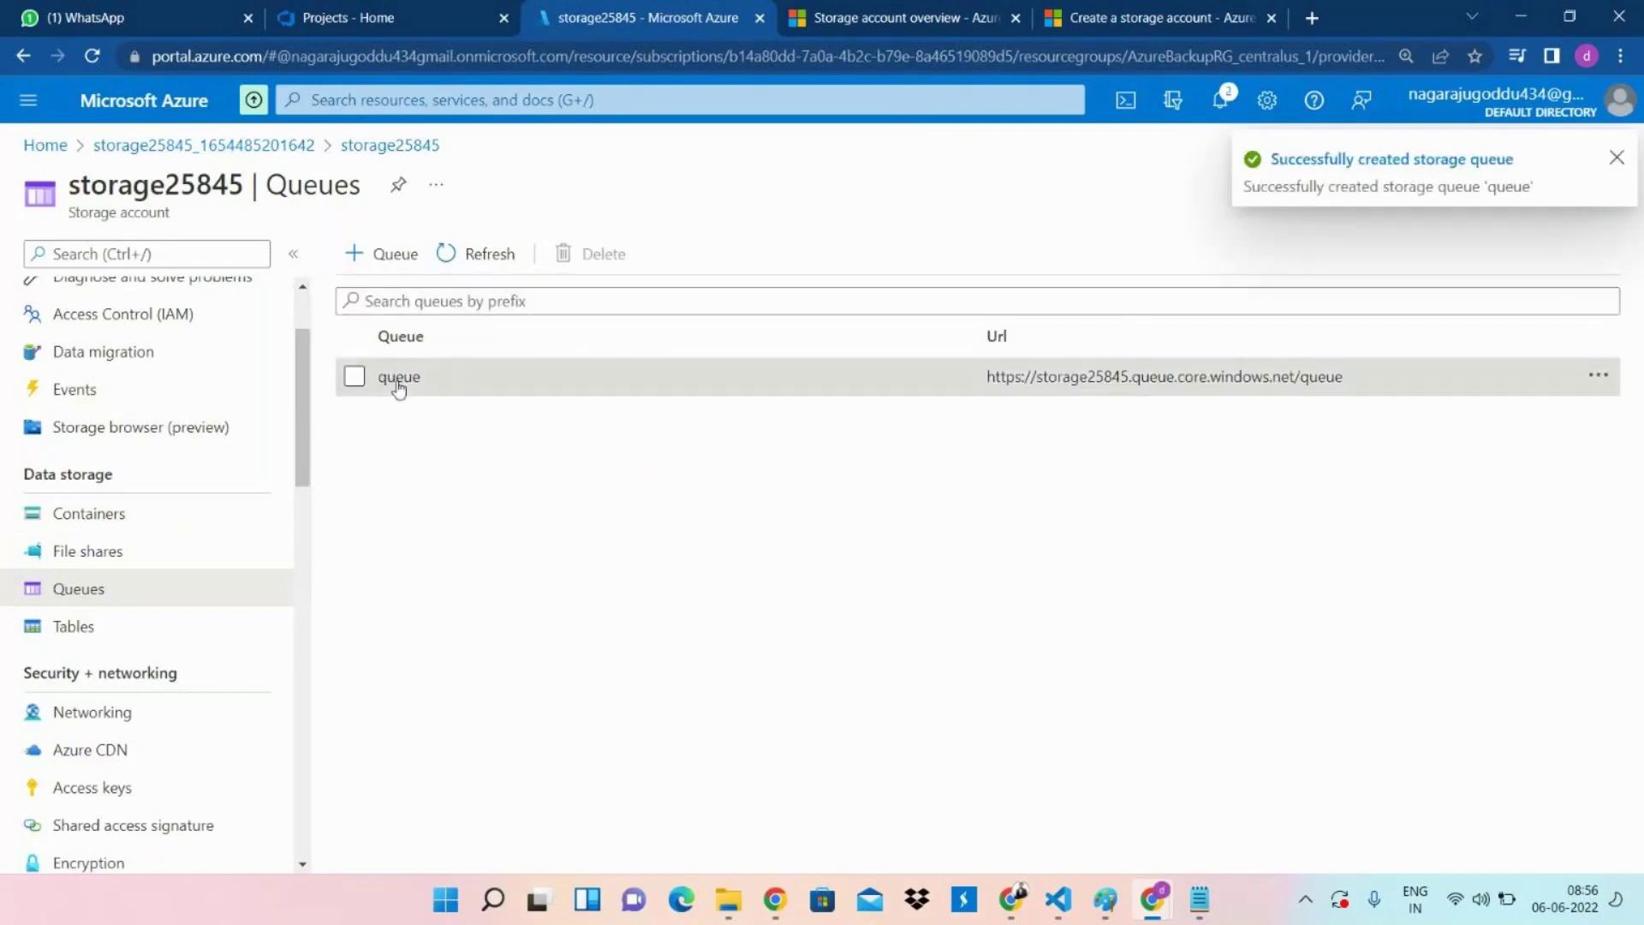
Add a message with the text khwhrbfkjwrljgbnl to the new queue, keeping the 7-day expiry and Base64 encoding.
{"action": "left_click", "coordinate": [397, 380]}
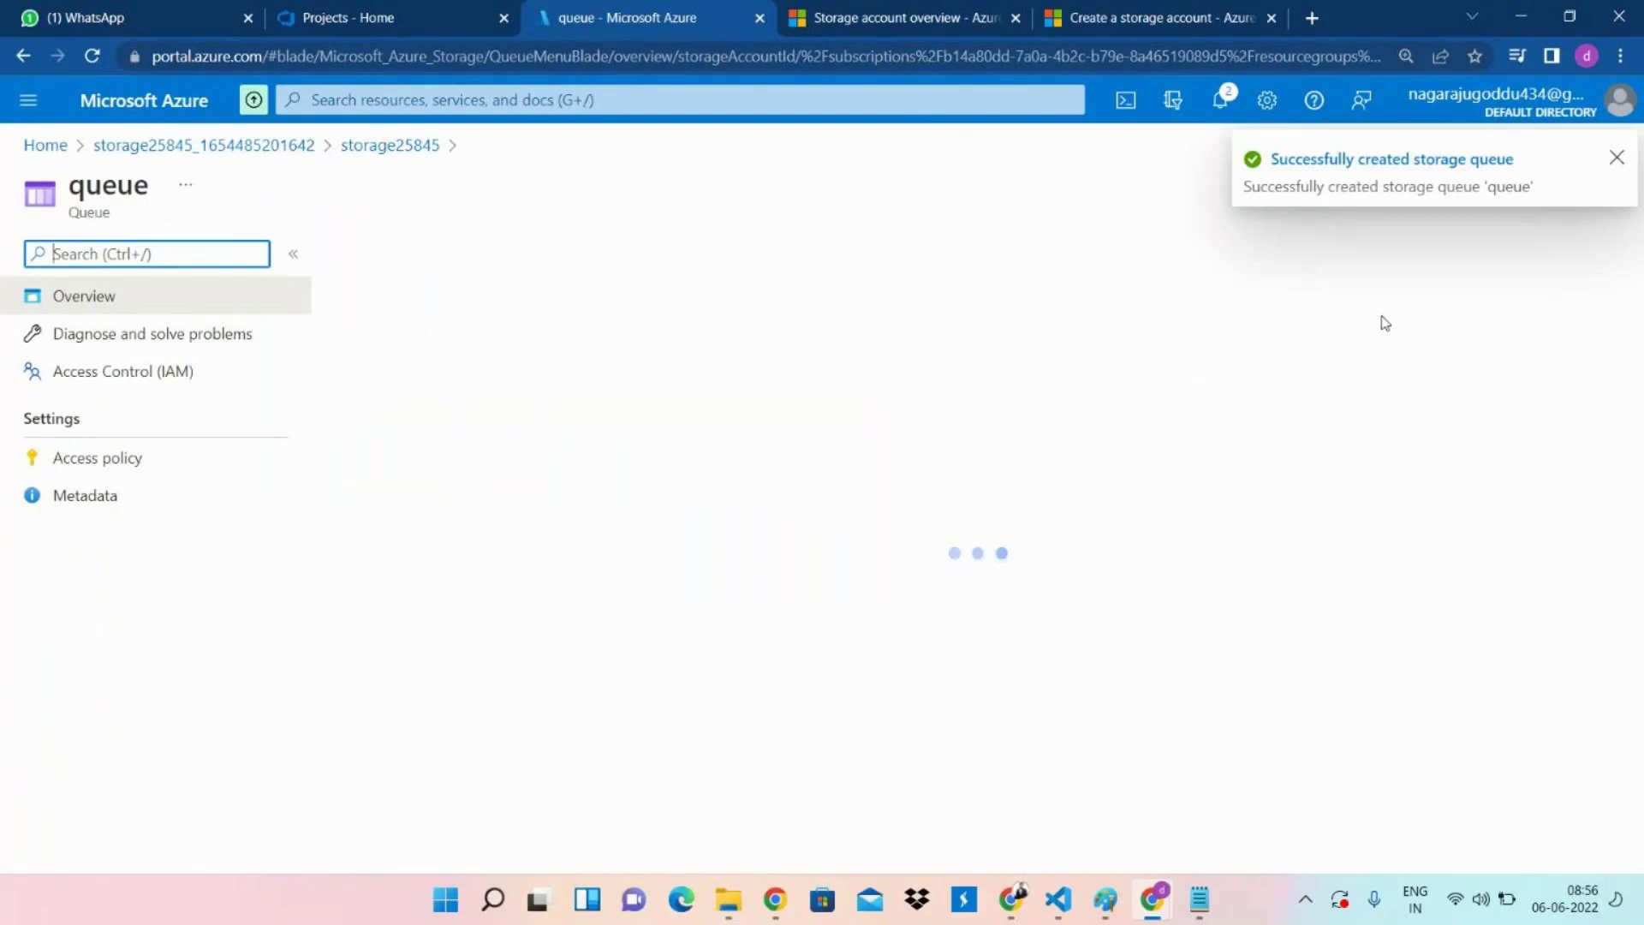
{"action": "left_click", "coordinate": [1616, 158]}
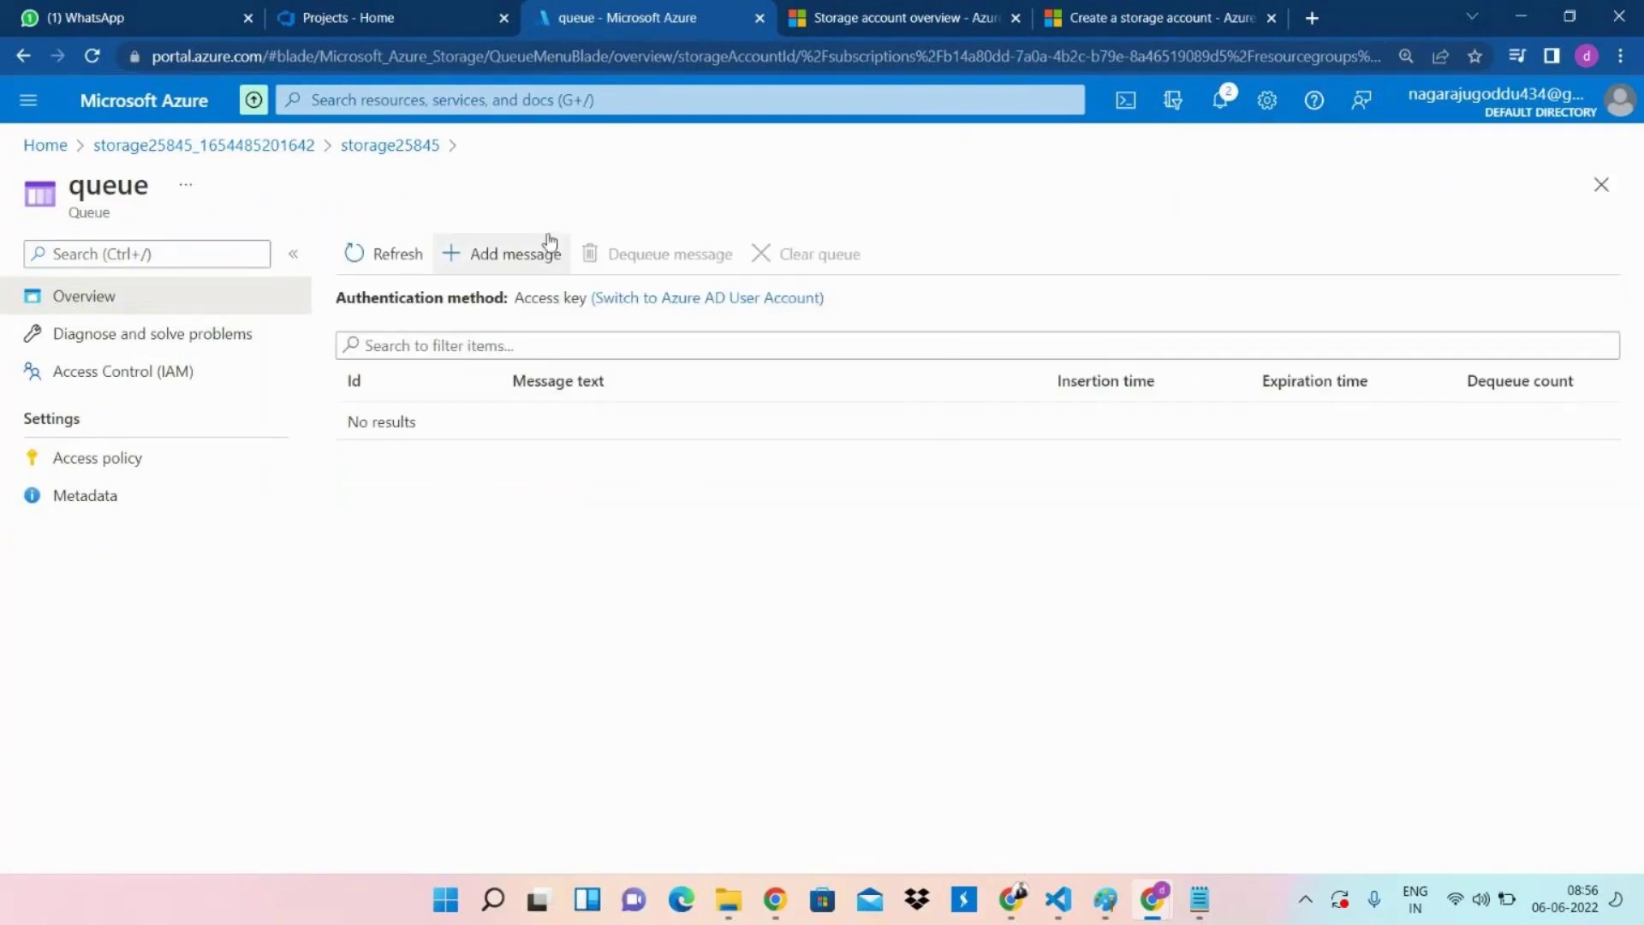
{"action": "left_click", "coordinate": [541, 254]}
{"action": "left_click", "coordinate": [442, 437]}
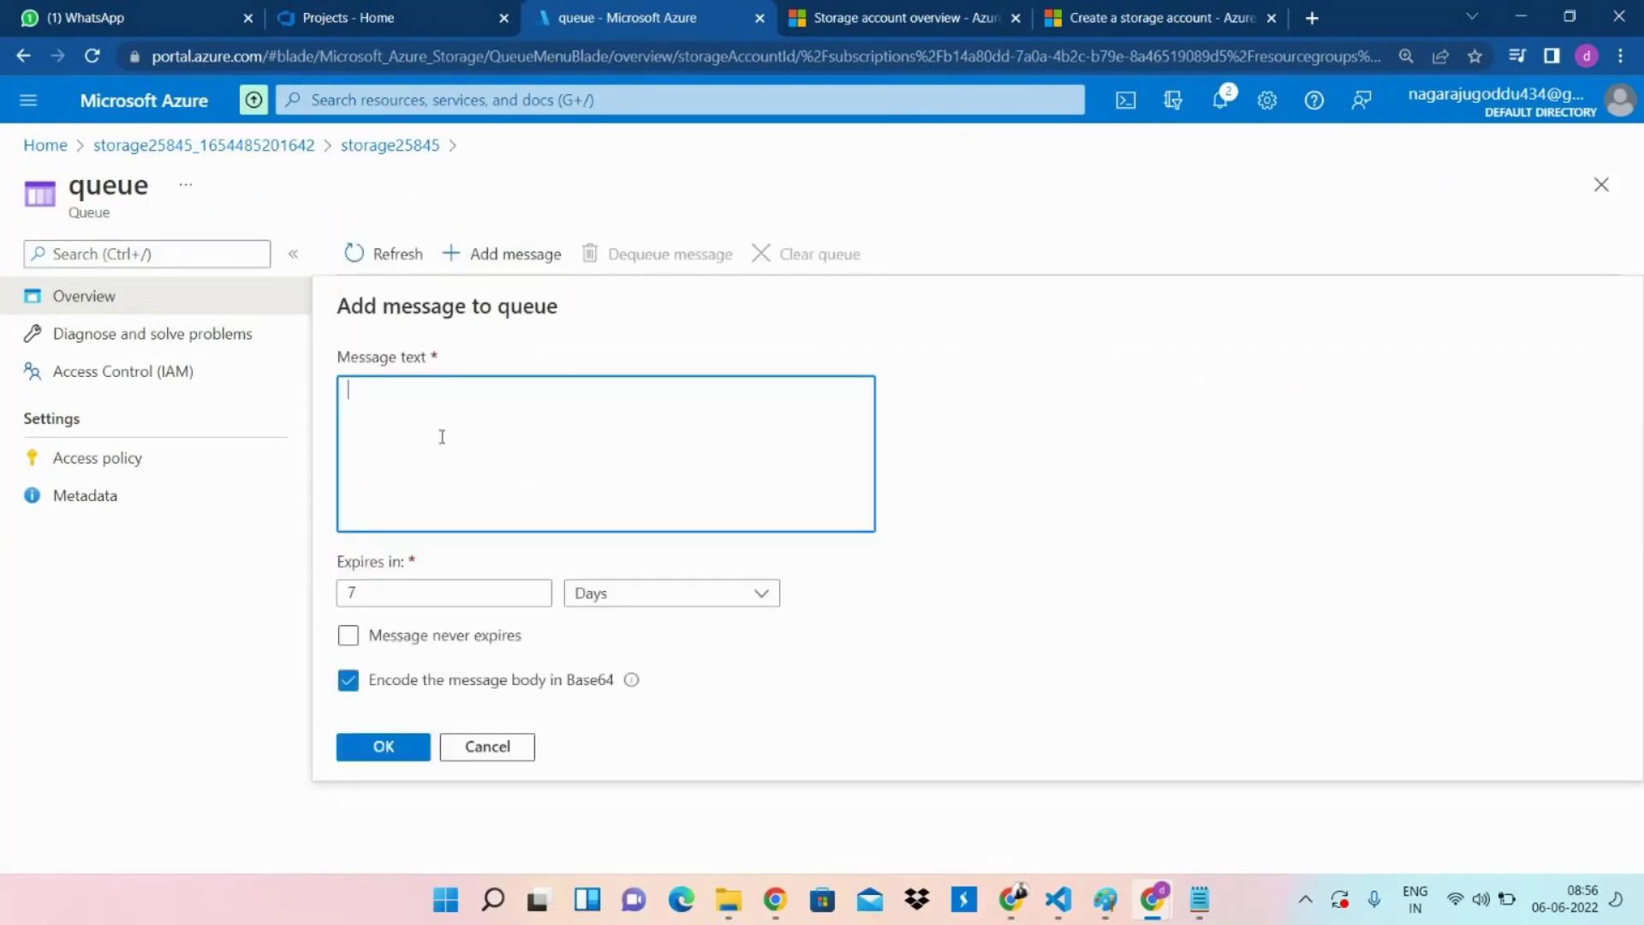
{"action": "type", "text": "khwhrbfkjwrljgbn"}
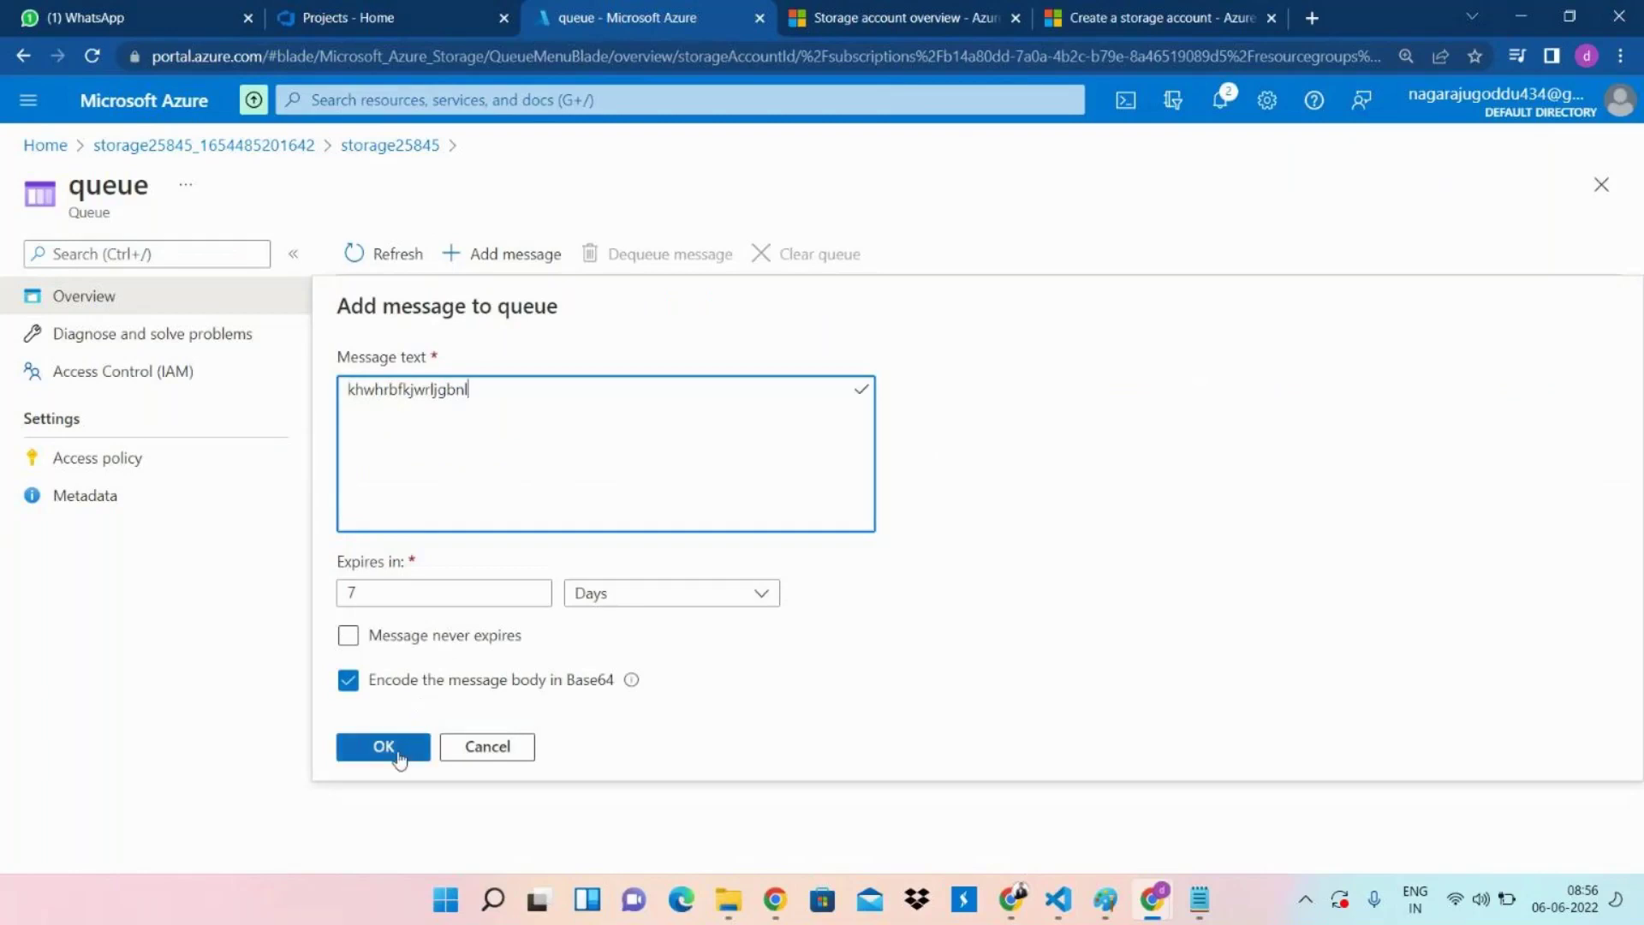
{"action": "left_click", "coordinate": [396, 752]}
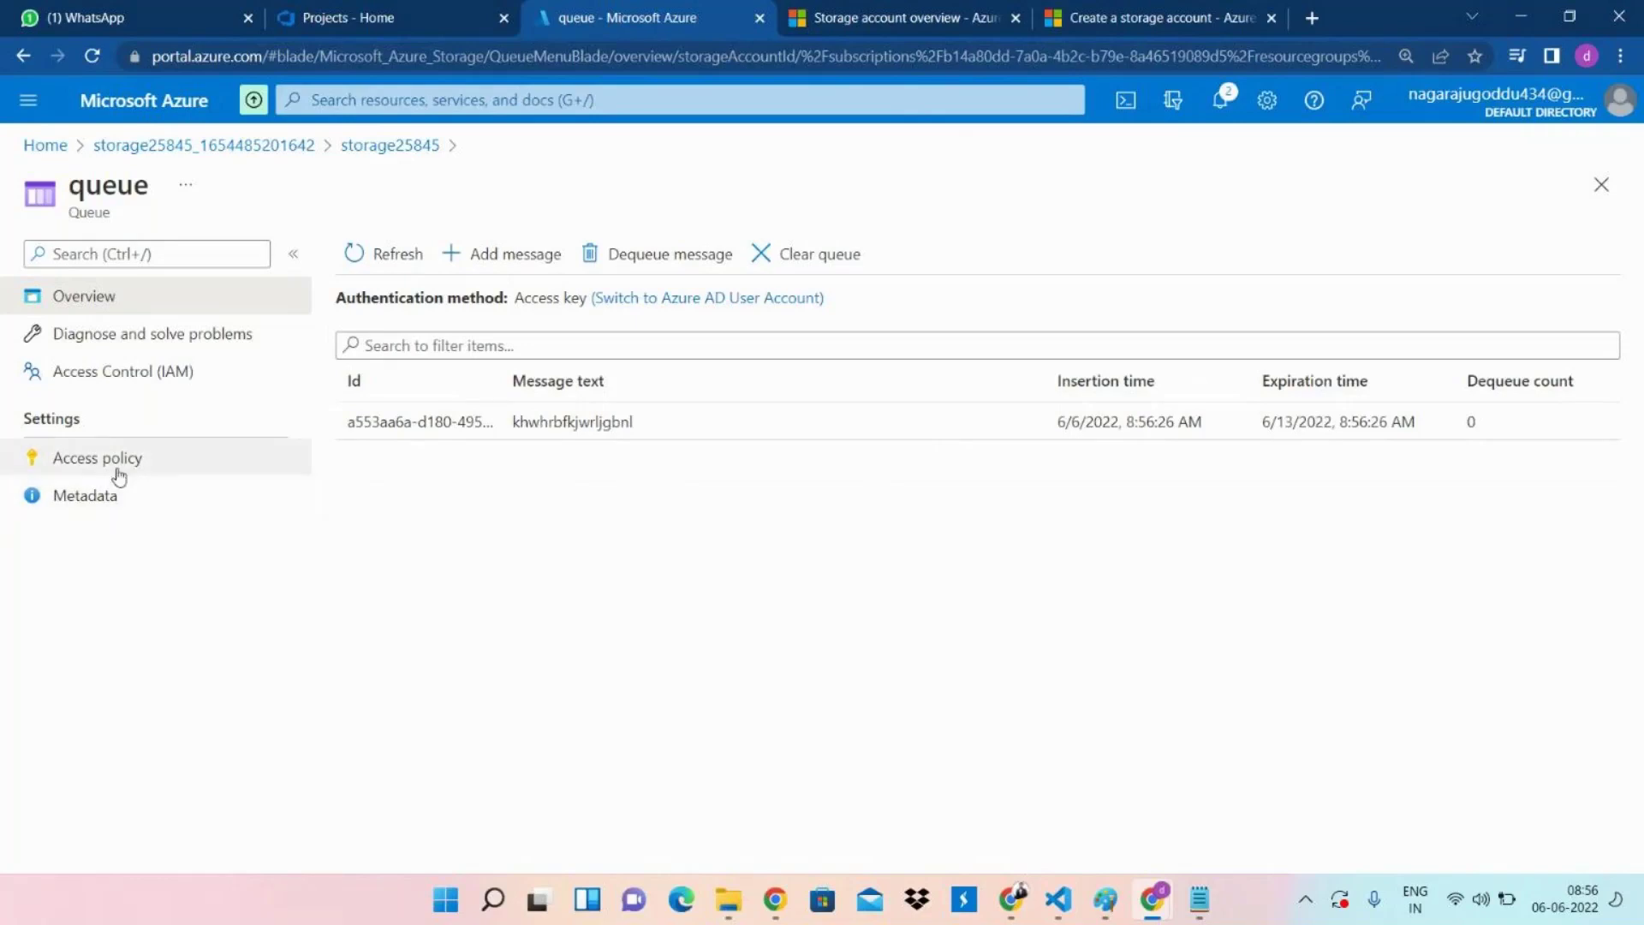
Return to storage25845 and create a storage table named table.
{"action": "left_click", "coordinate": [363, 154]}
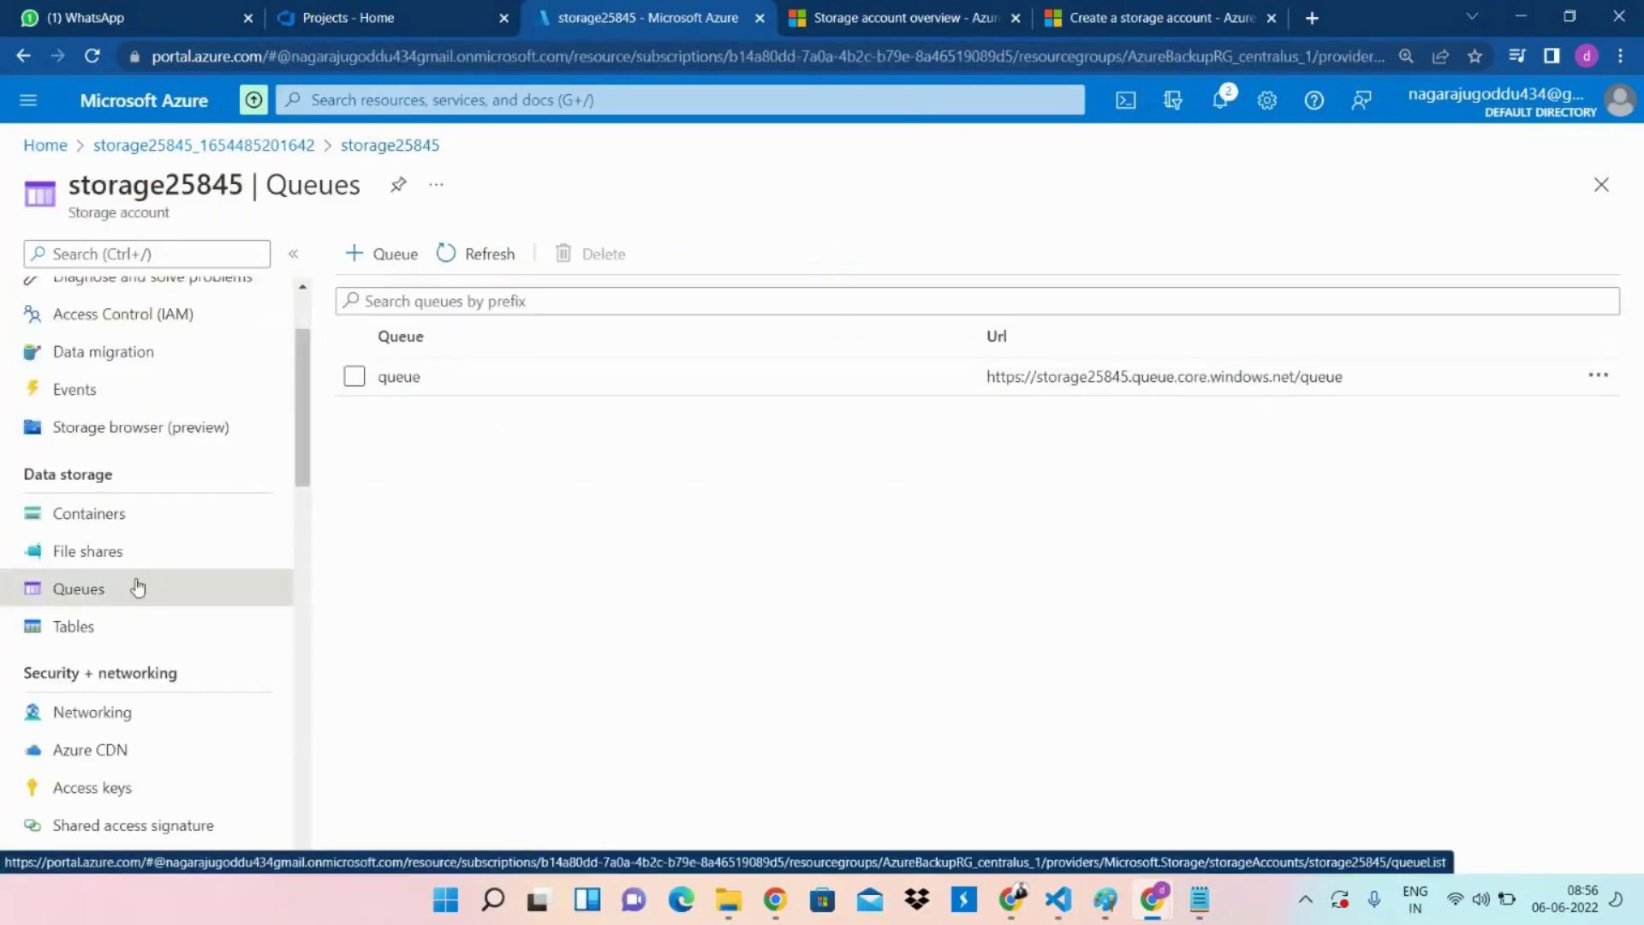
{"action": "left_click", "coordinate": [125, 627]}
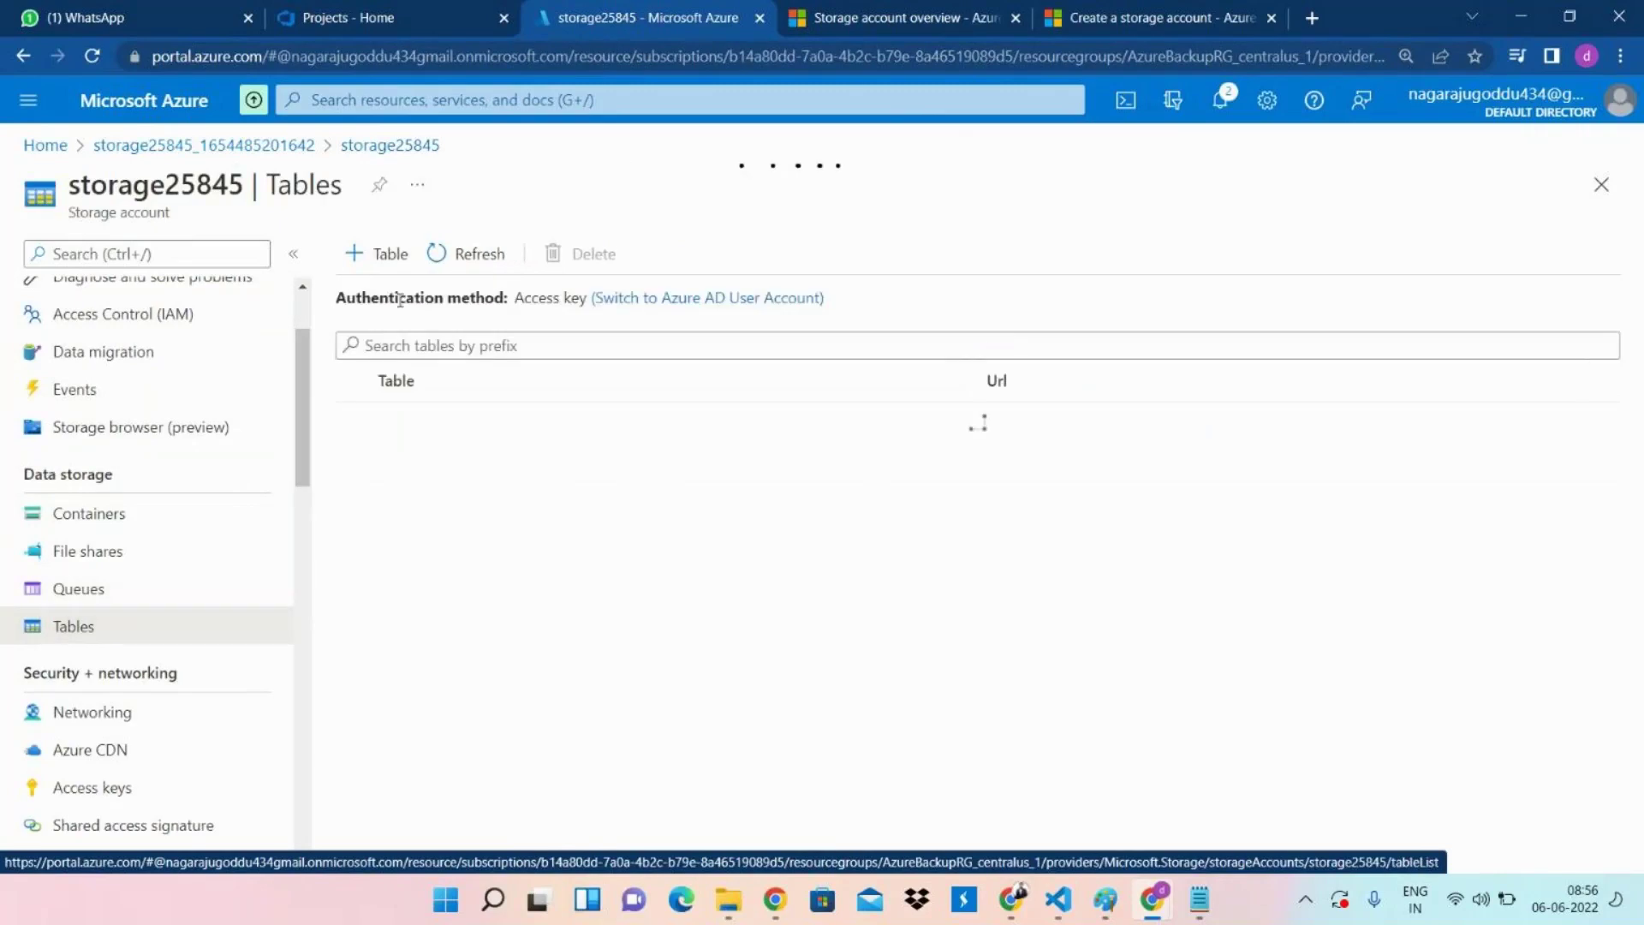
{"action": "left_click", "coordinate": [382, 274]}
{"action": "type", "text": "table"}
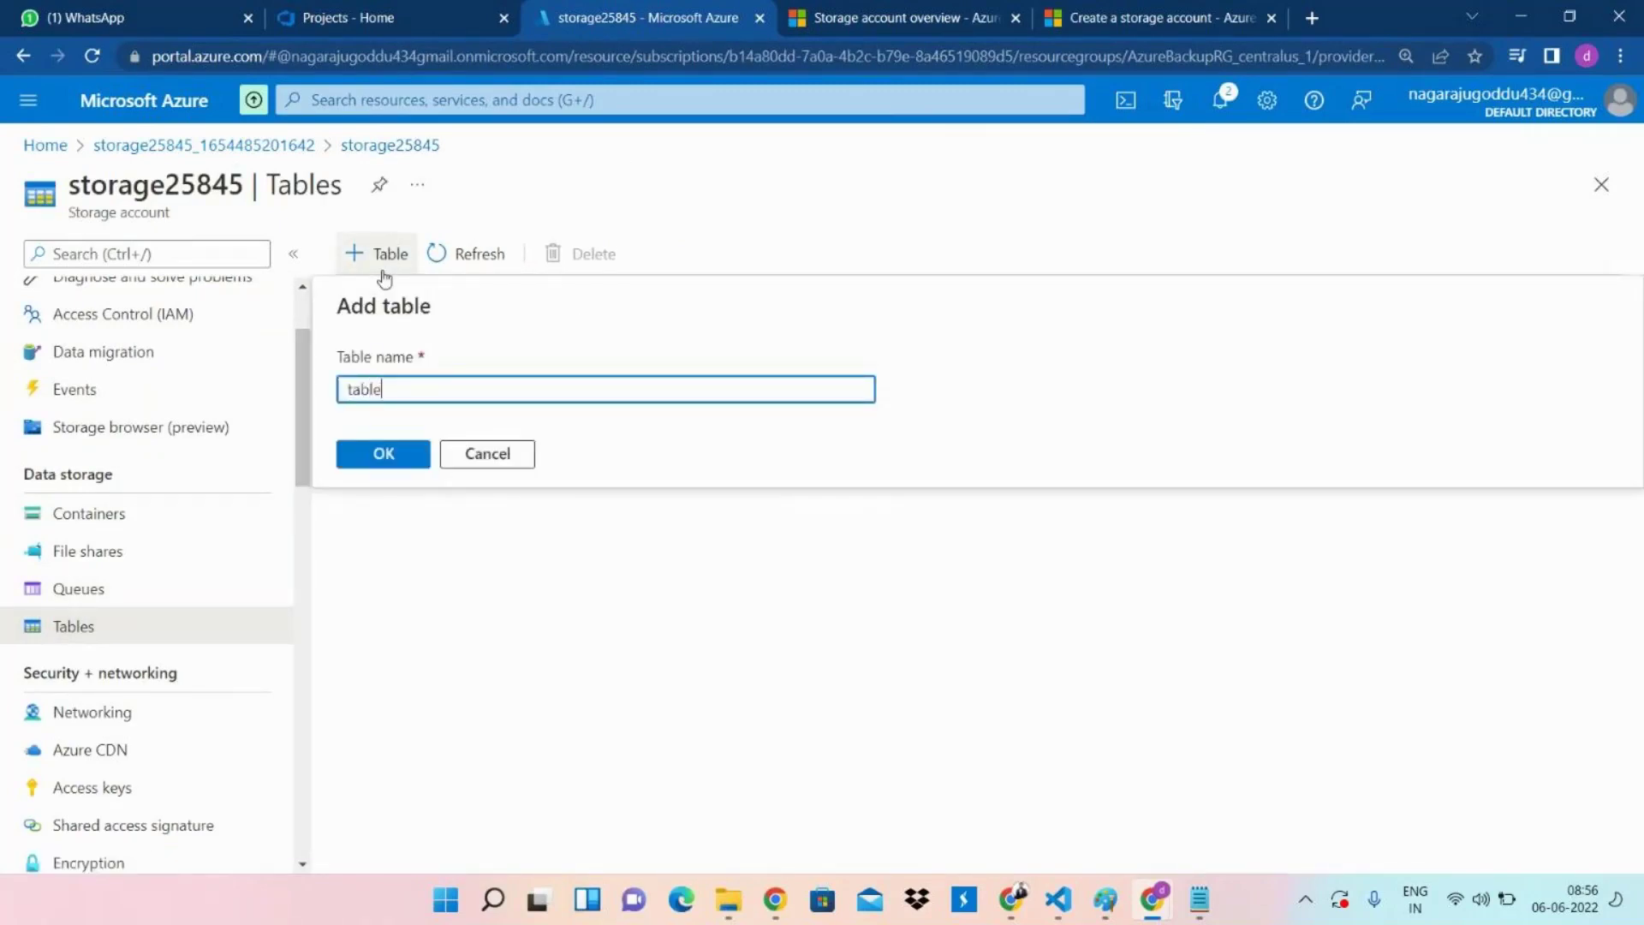
{"action": "left_click", "coordinate": [394, 470]}
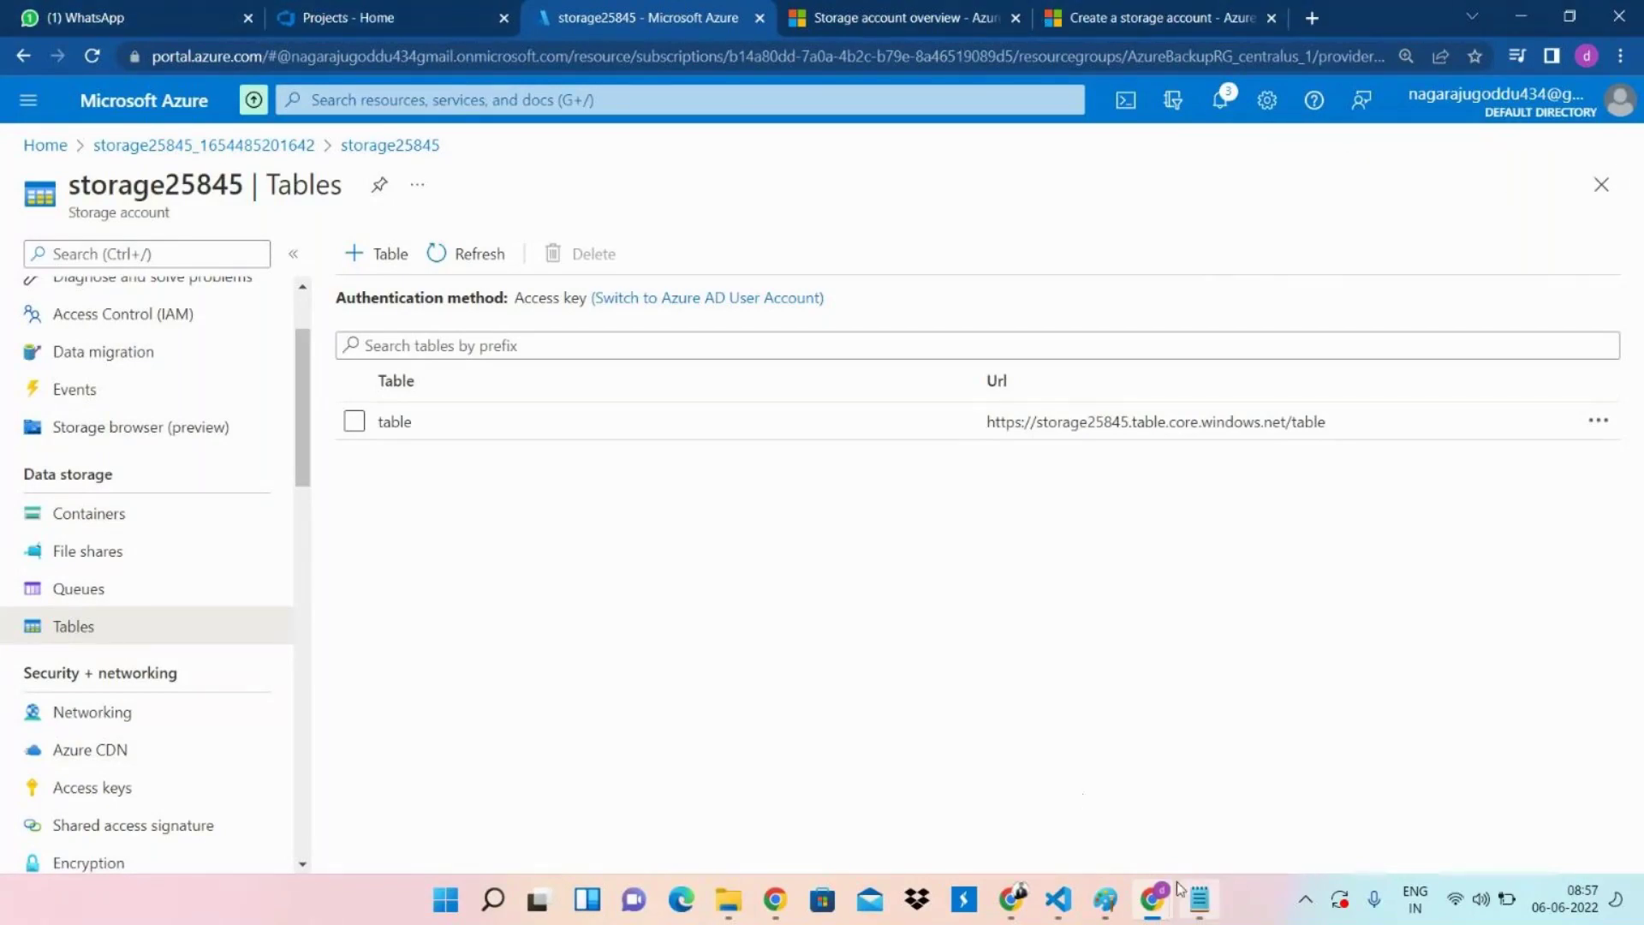
Check the GoTo meeting window and return to the Azure portal.
{"action": "mouse_move", "coordinate": [1154, 900]}
{"action": "left_click", "coordinate": [1272, 784]}
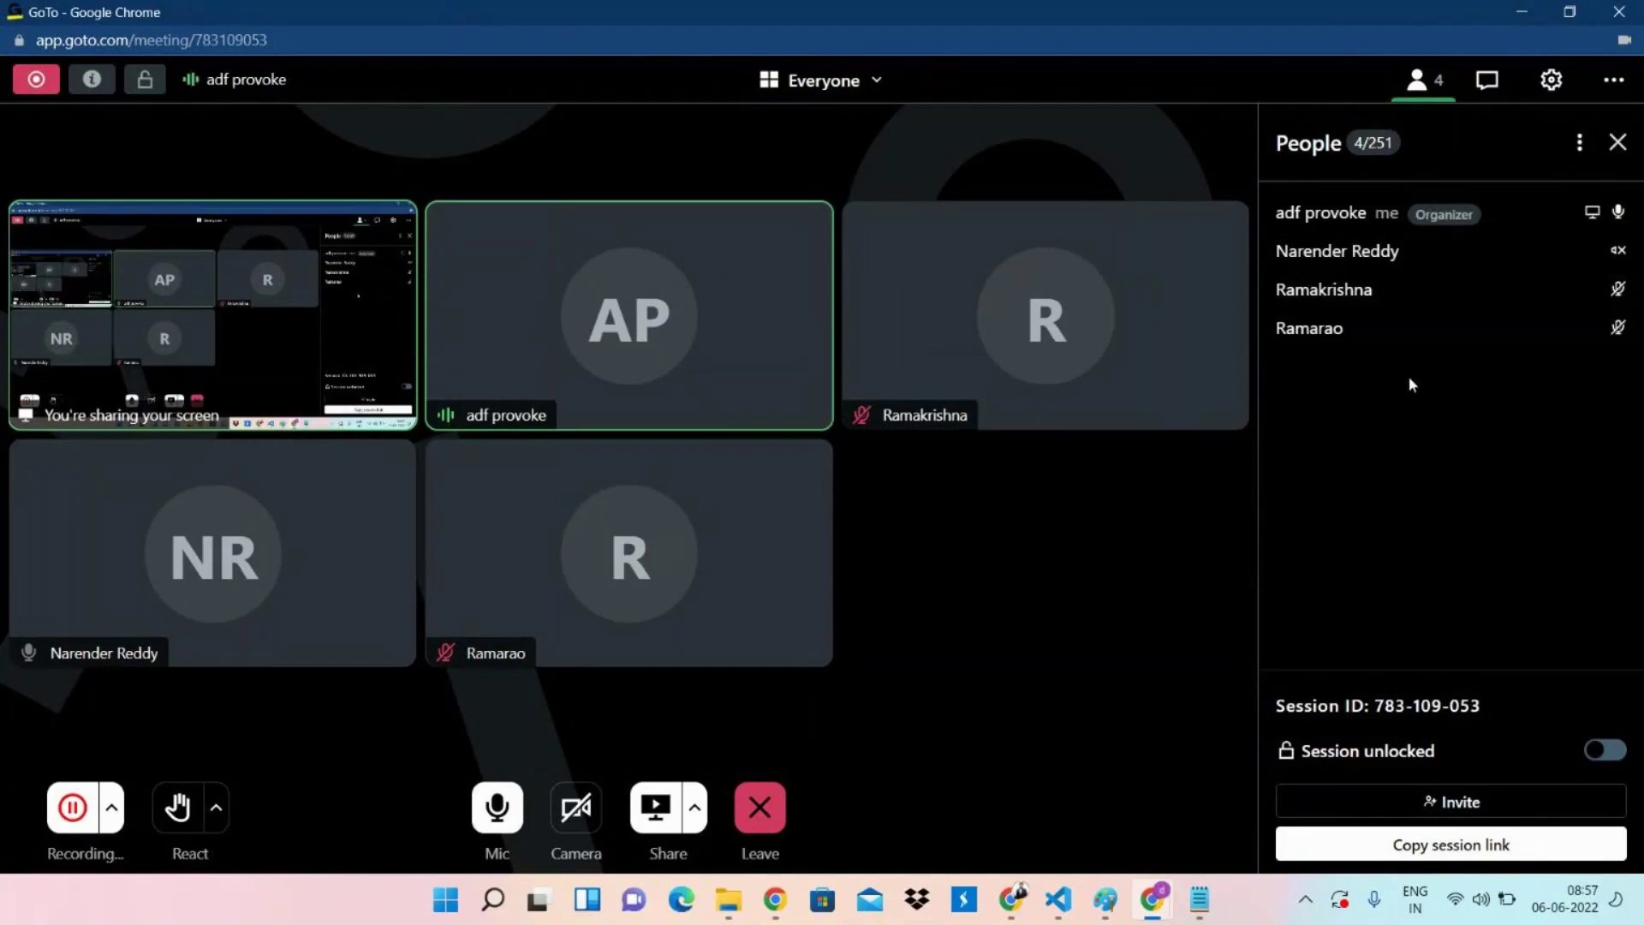
{"action": "left_click", "coordinate": [1529, 12]}
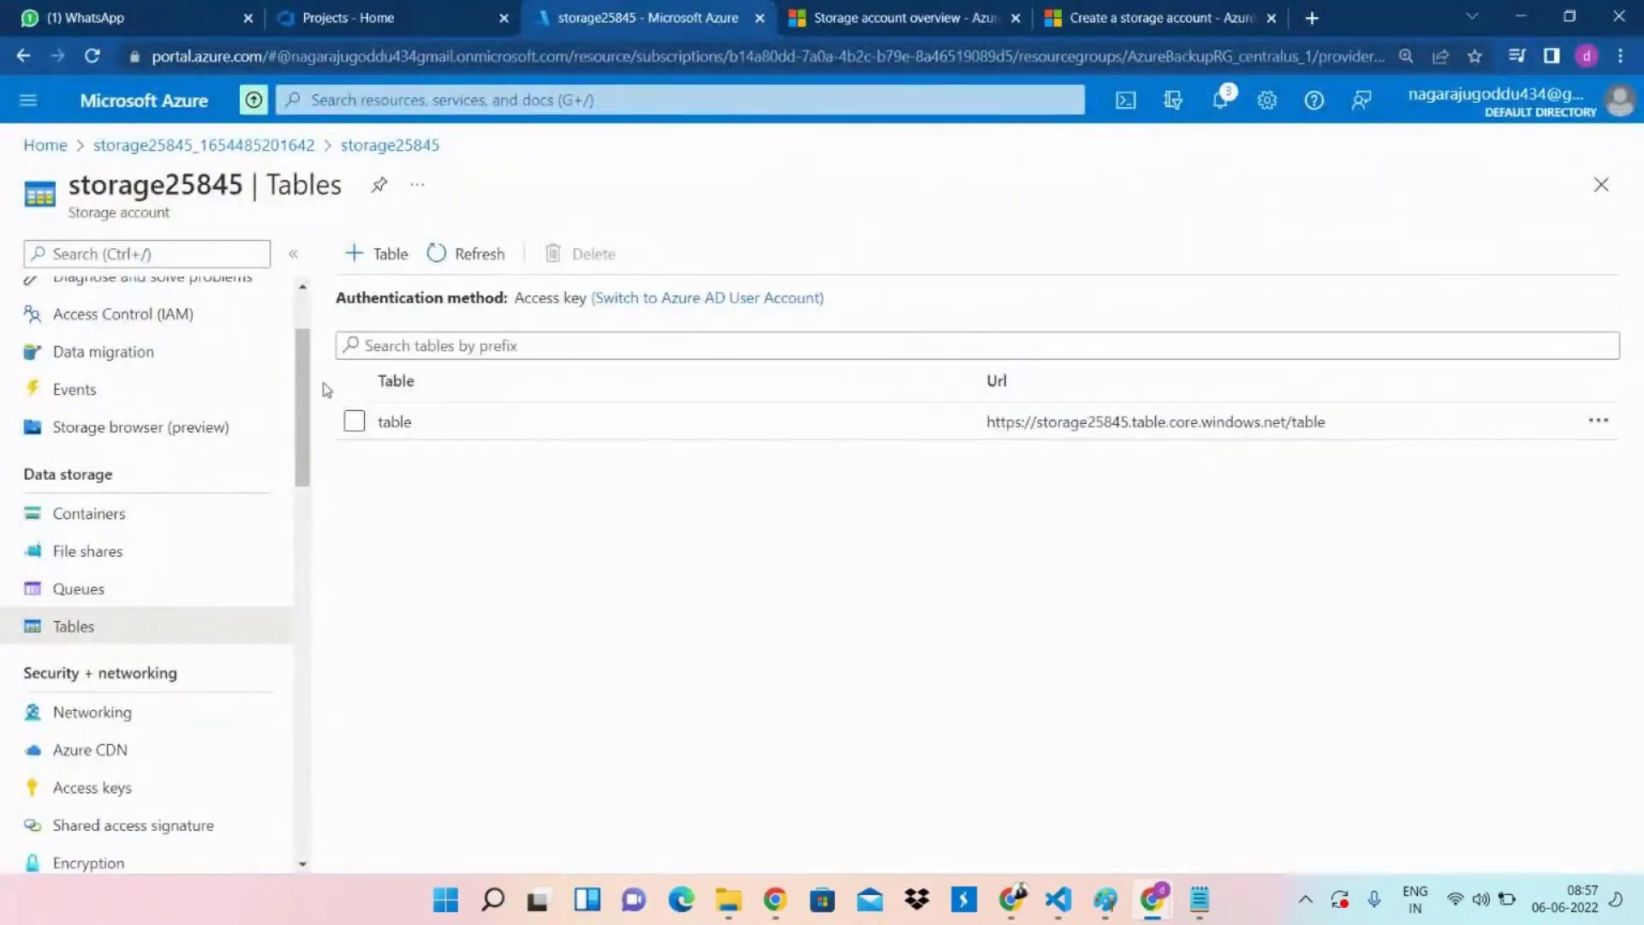
Create a second storage table named tableg in storage25845.
{"action": "left_click", "coordinate": [354, 421]}
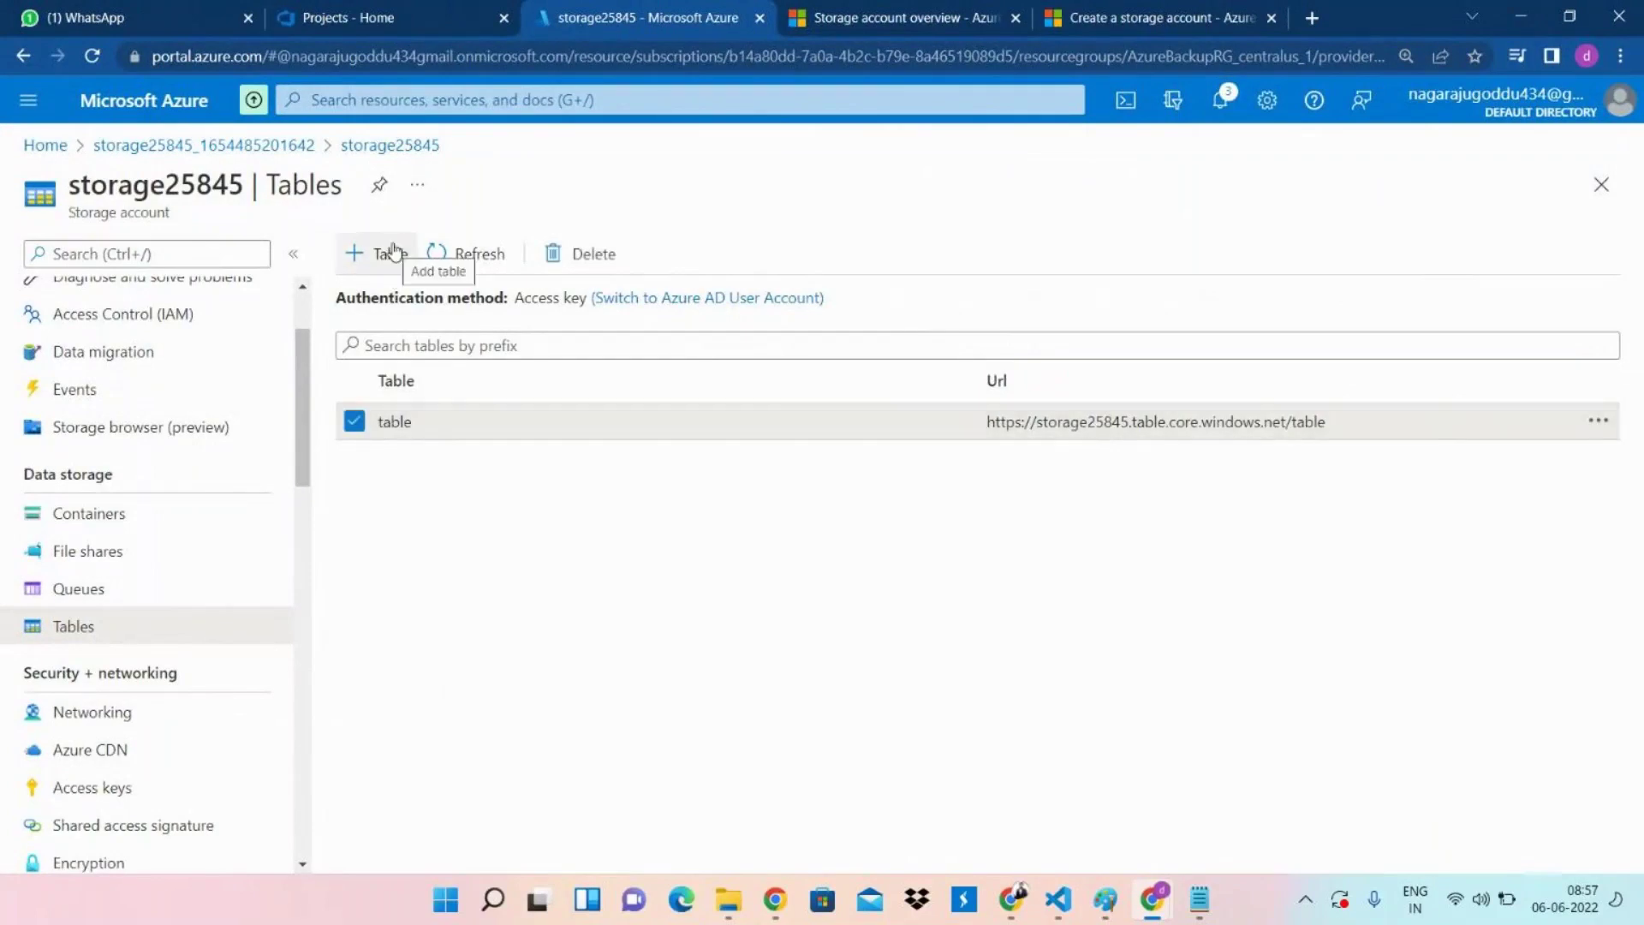
{"action": "left_click_drag", "start_coordinate": [378, 421], "coordinate": [403, 477]}
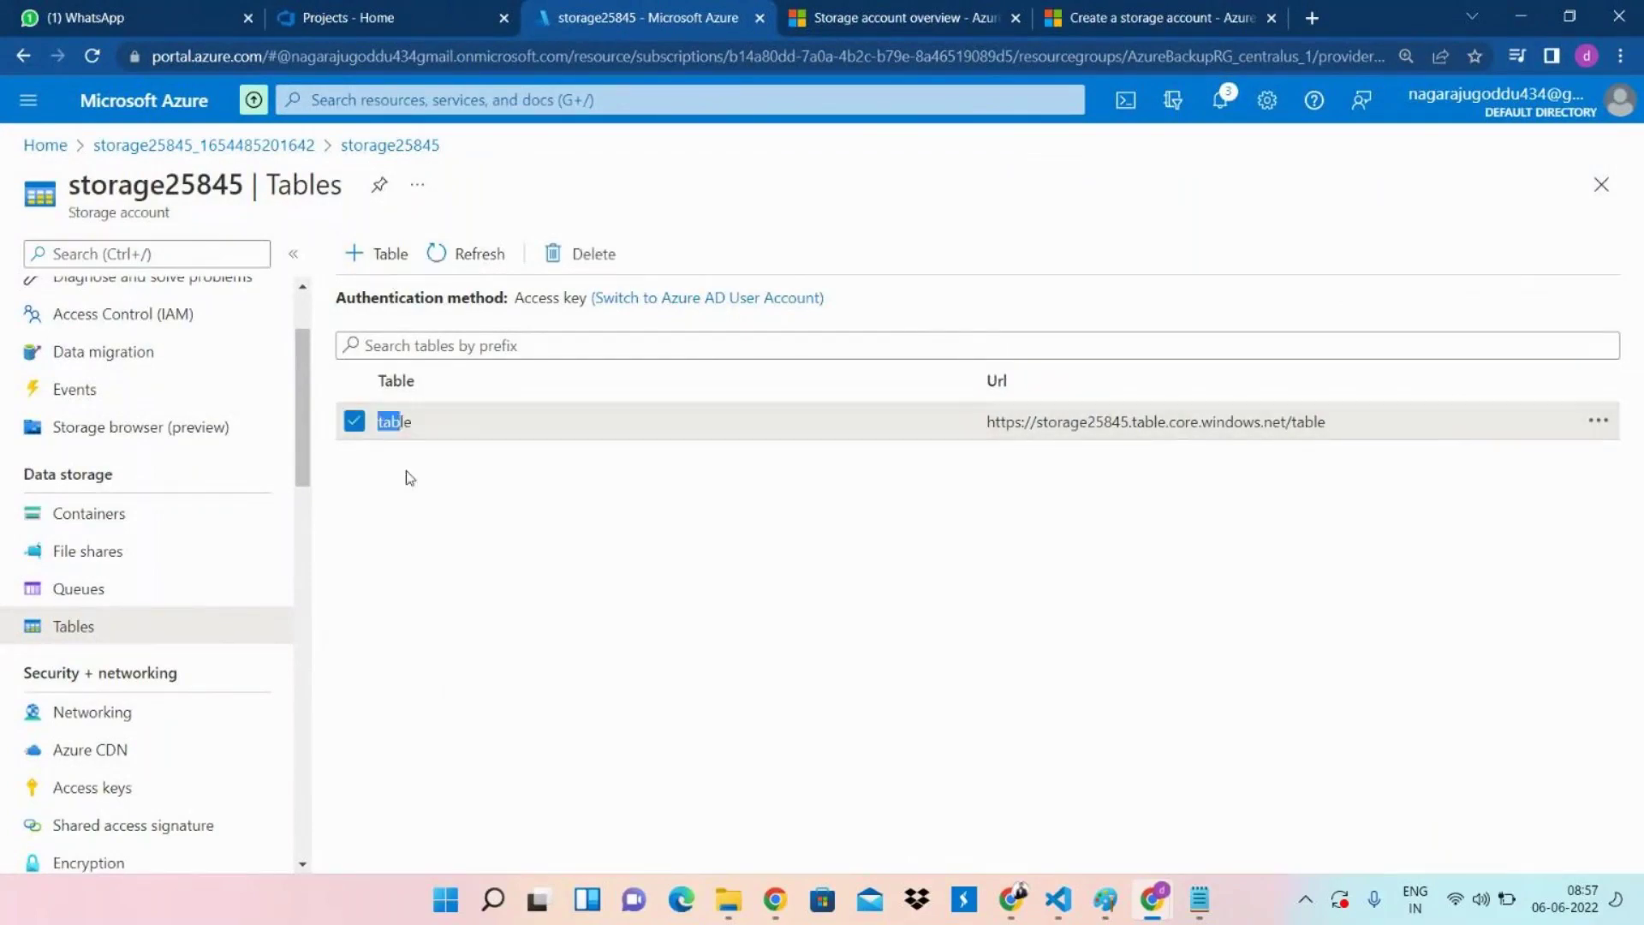
{"action": "left_click", "coordinate": [409, 484]}
{"action": "left_click", "coordinate": [375, 272]}
{"action": "type", "text": "t"}
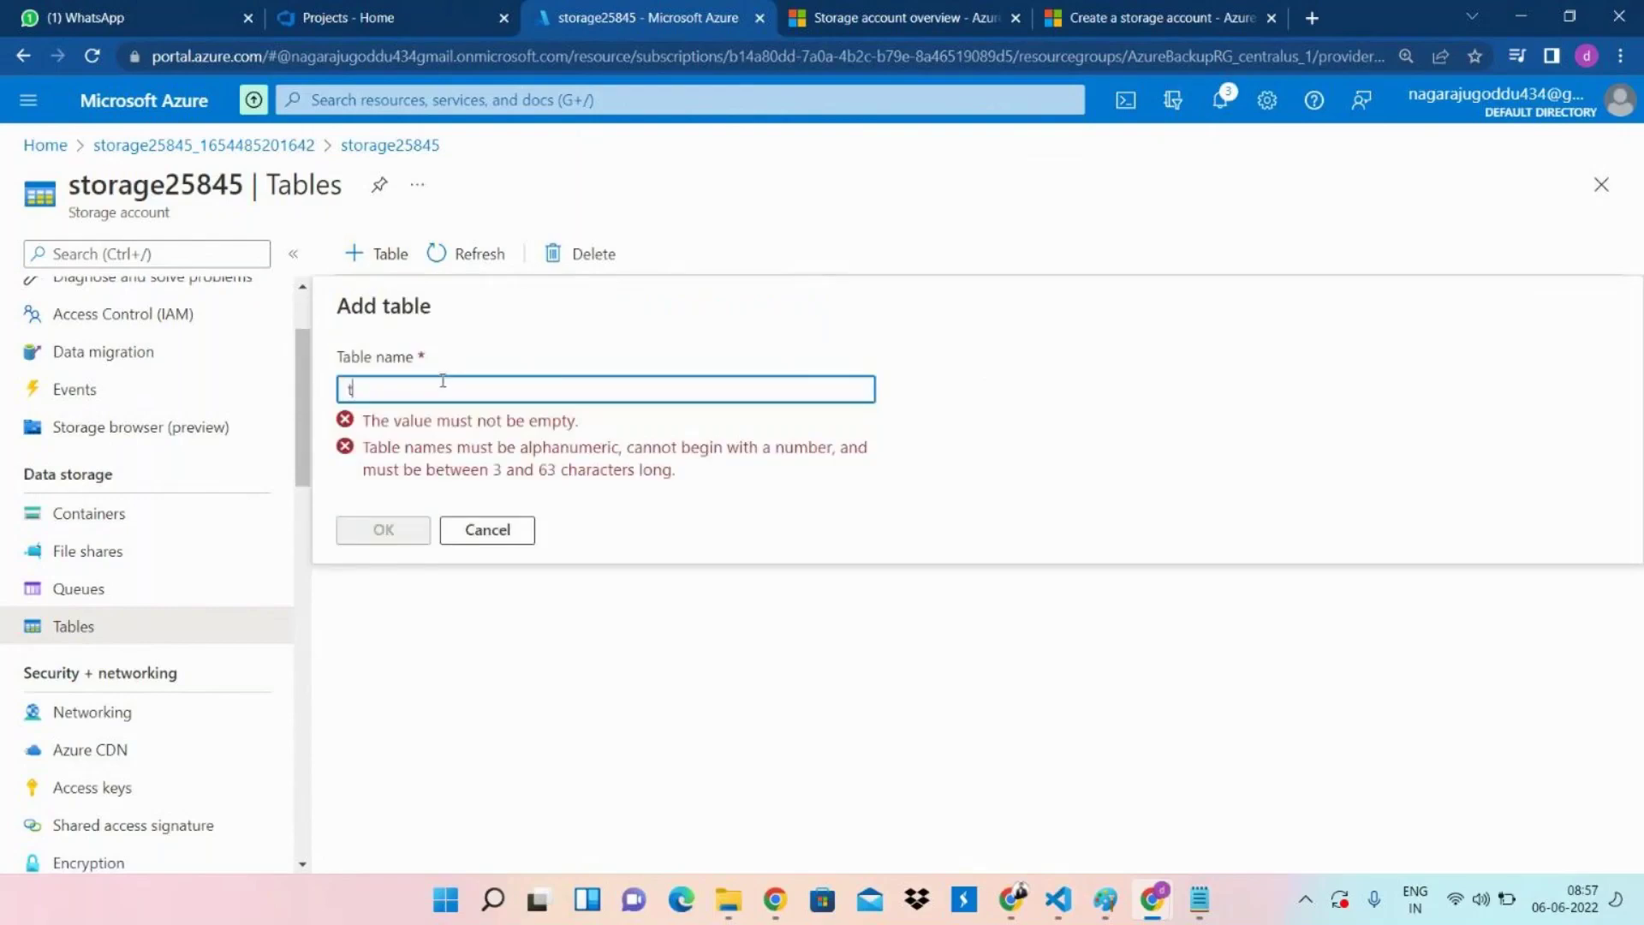
{"action": "type", "text": "able"}
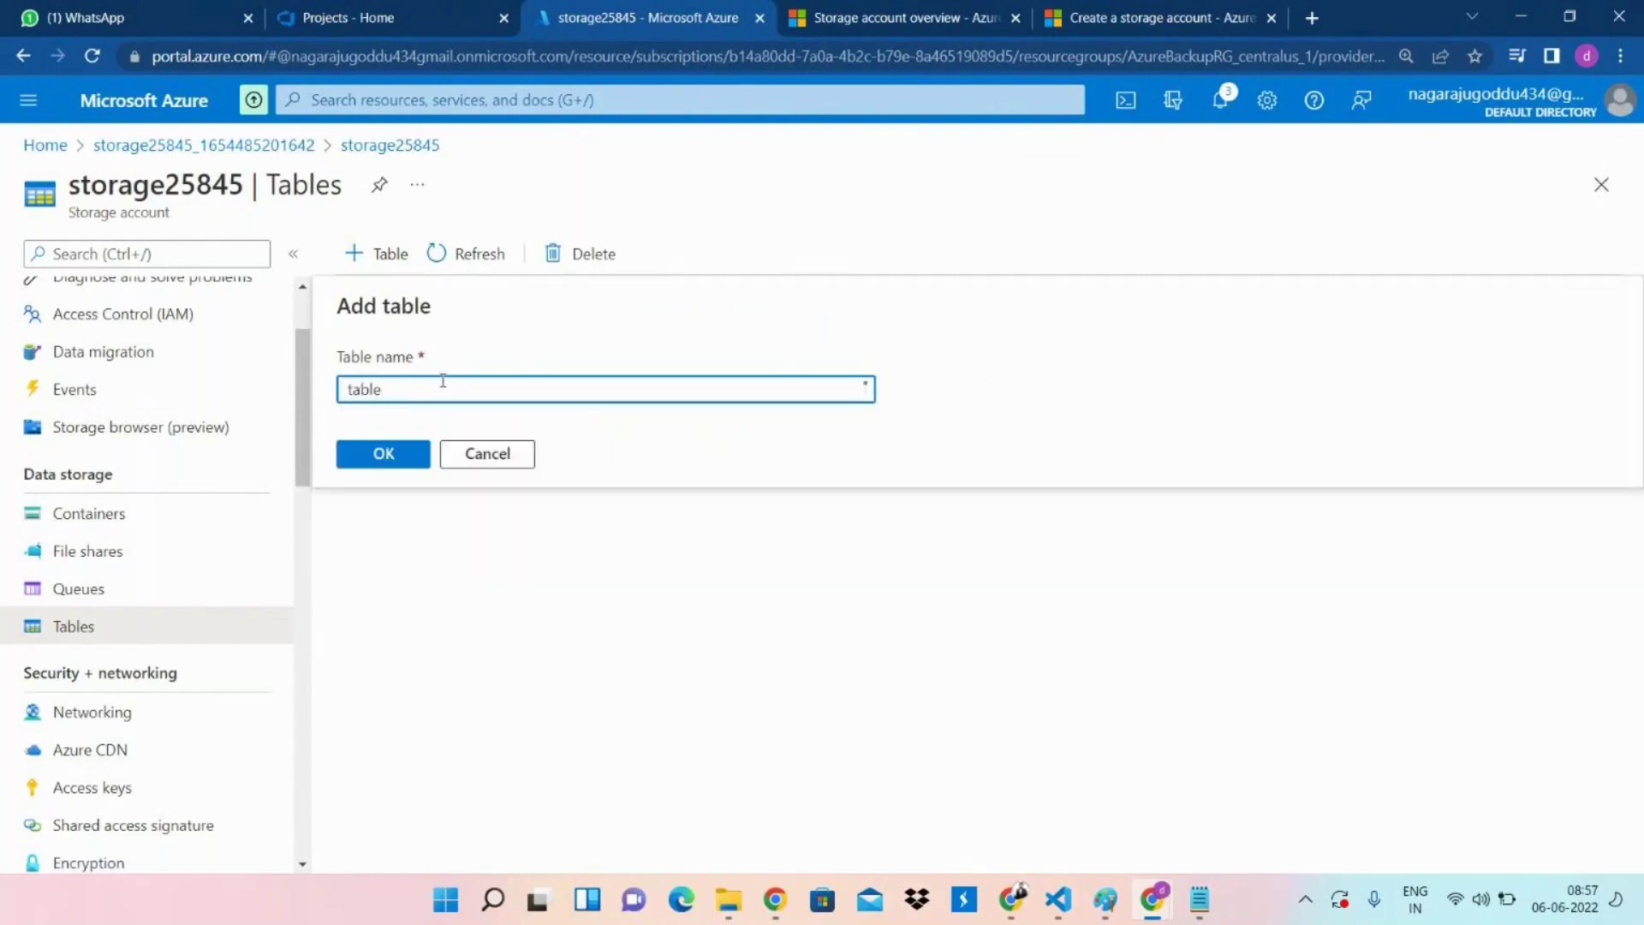
{"action": "type", "text": "g"}
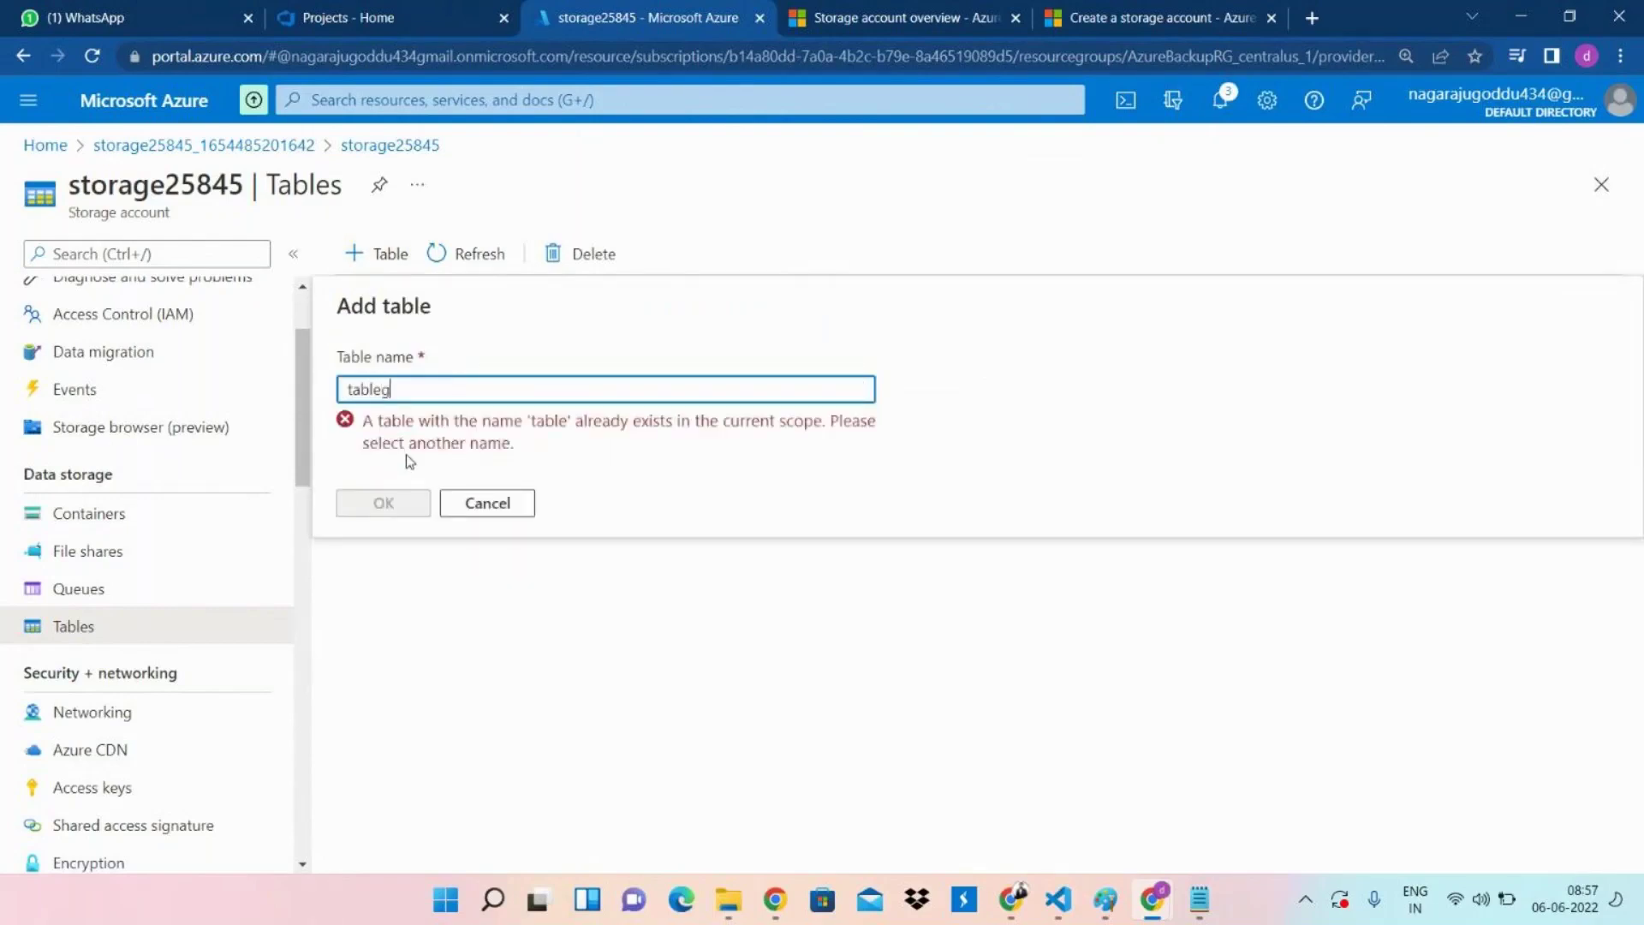
{"action": "left_click", "coordinate": [389, 464]}
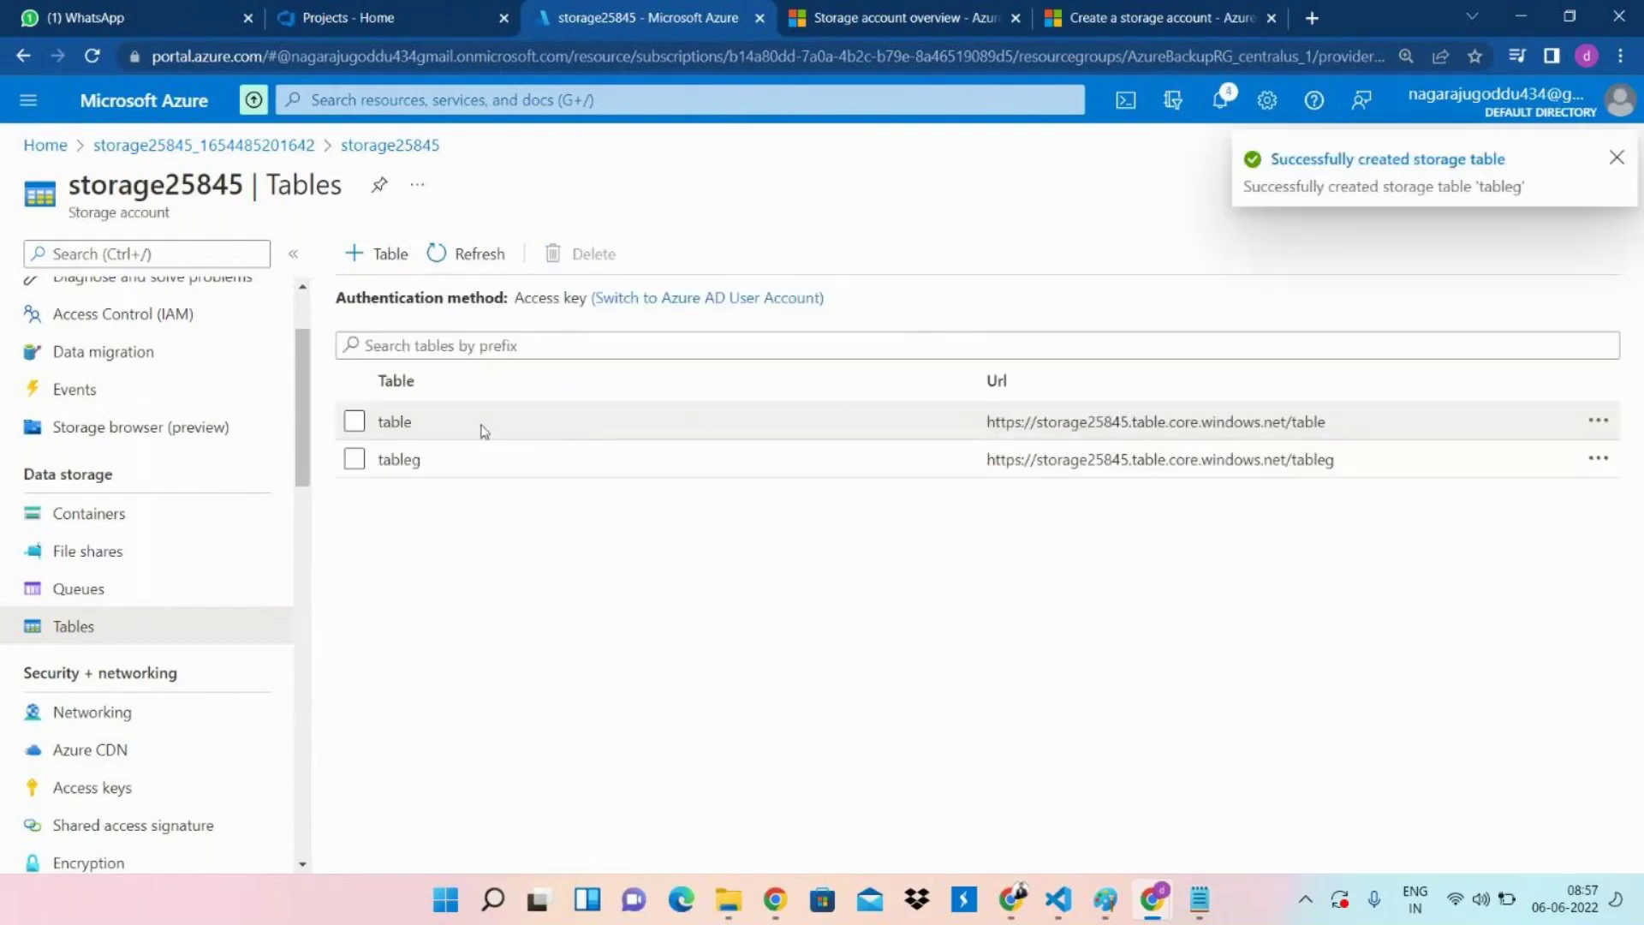
Try selecting table and tableg and opening the row options of tableg.
{"action": "left_click", "coordinate": [403, 419]}
{"action": "left_click", "coordinate": [396, 459]}
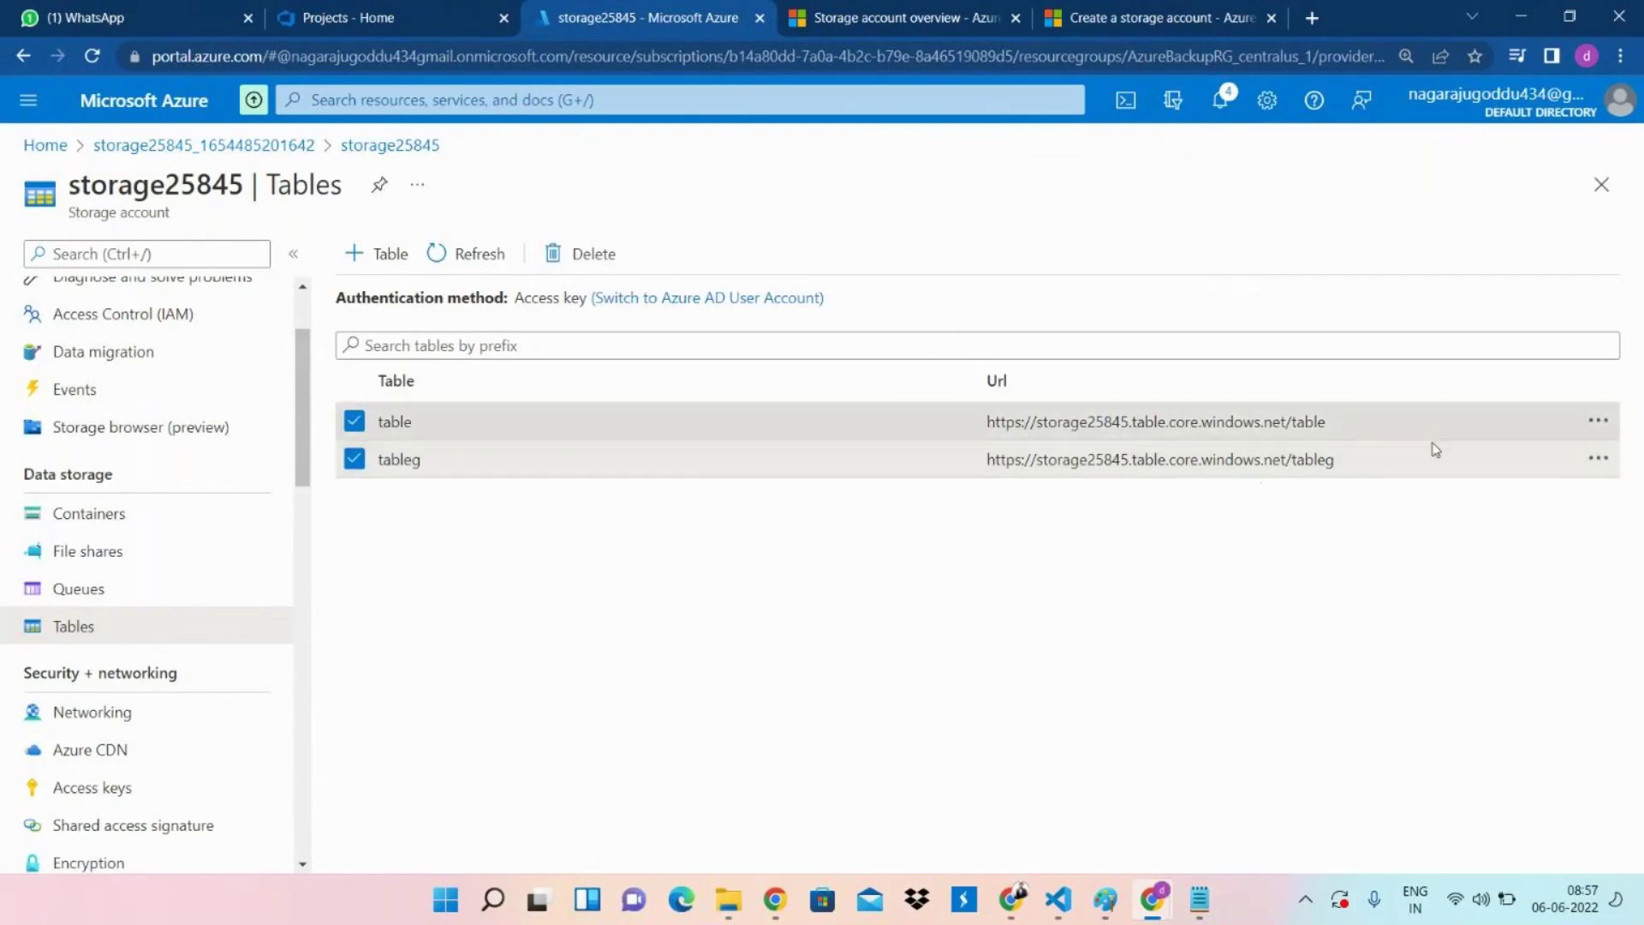
{"action": "left_click", "coordinate": [1603, 461]}
{"action": "left_click", "coordinate": [1103, 519]}
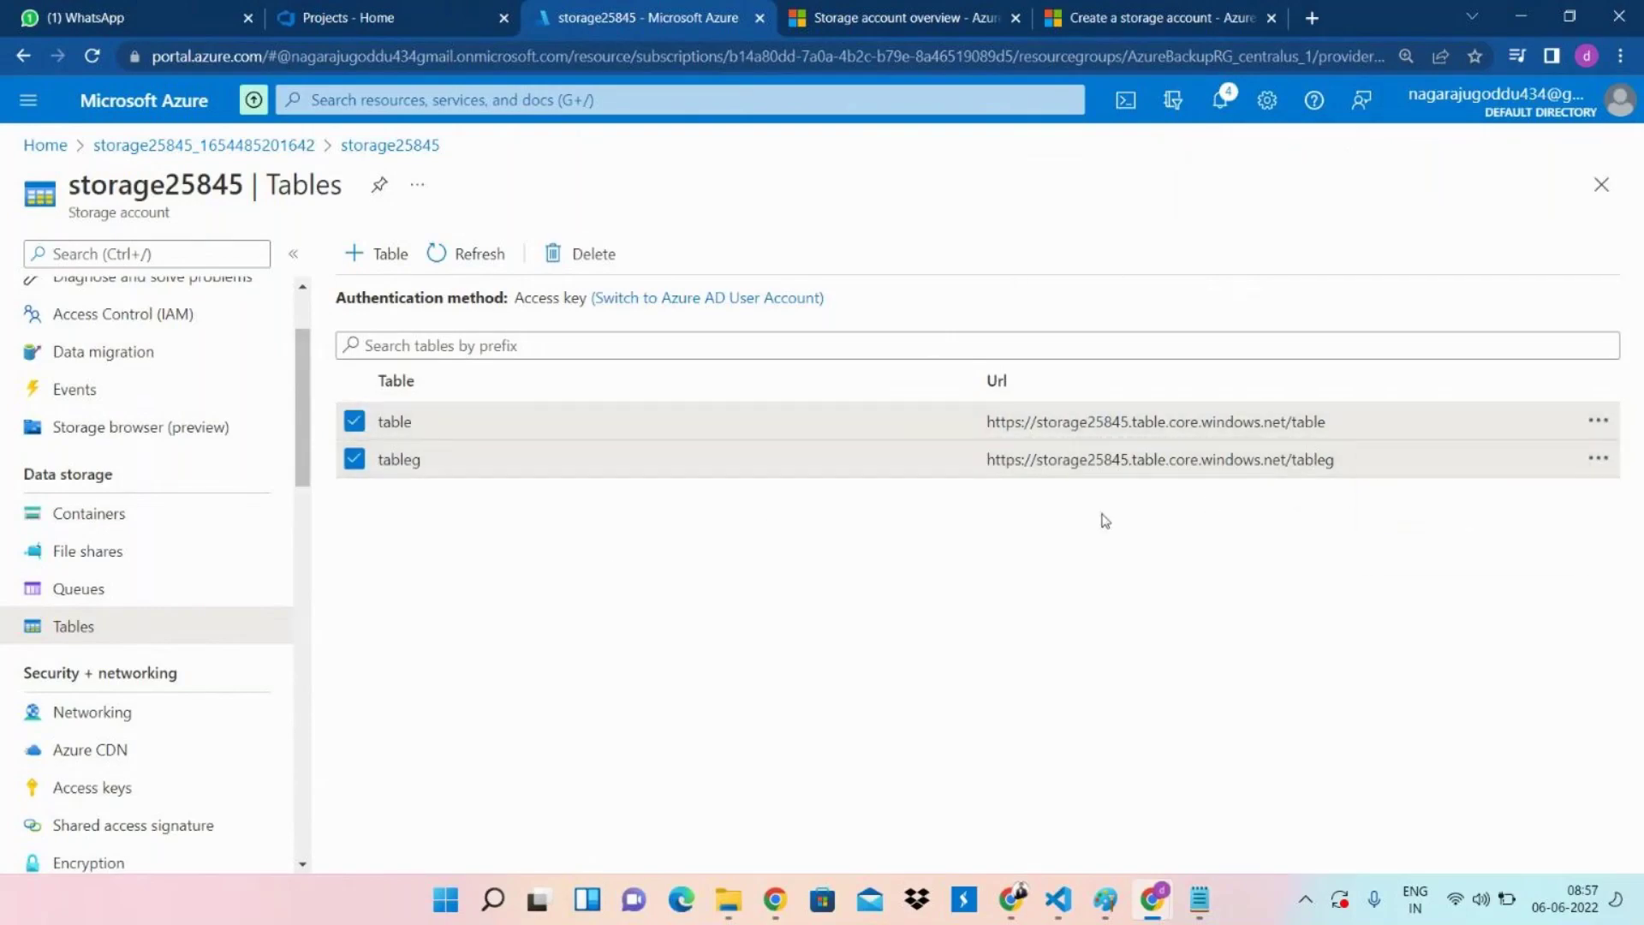
{"action": "left_click", "coordinate": [353, 422]}
{"action": "left_click", "coordinate": [353, 459]}
{"action": "left_click_drag", "start_coordinate": [395, 518], "coordinate": [409, 482]}
{"action": "left_click", "coordinate": [431, 533]}
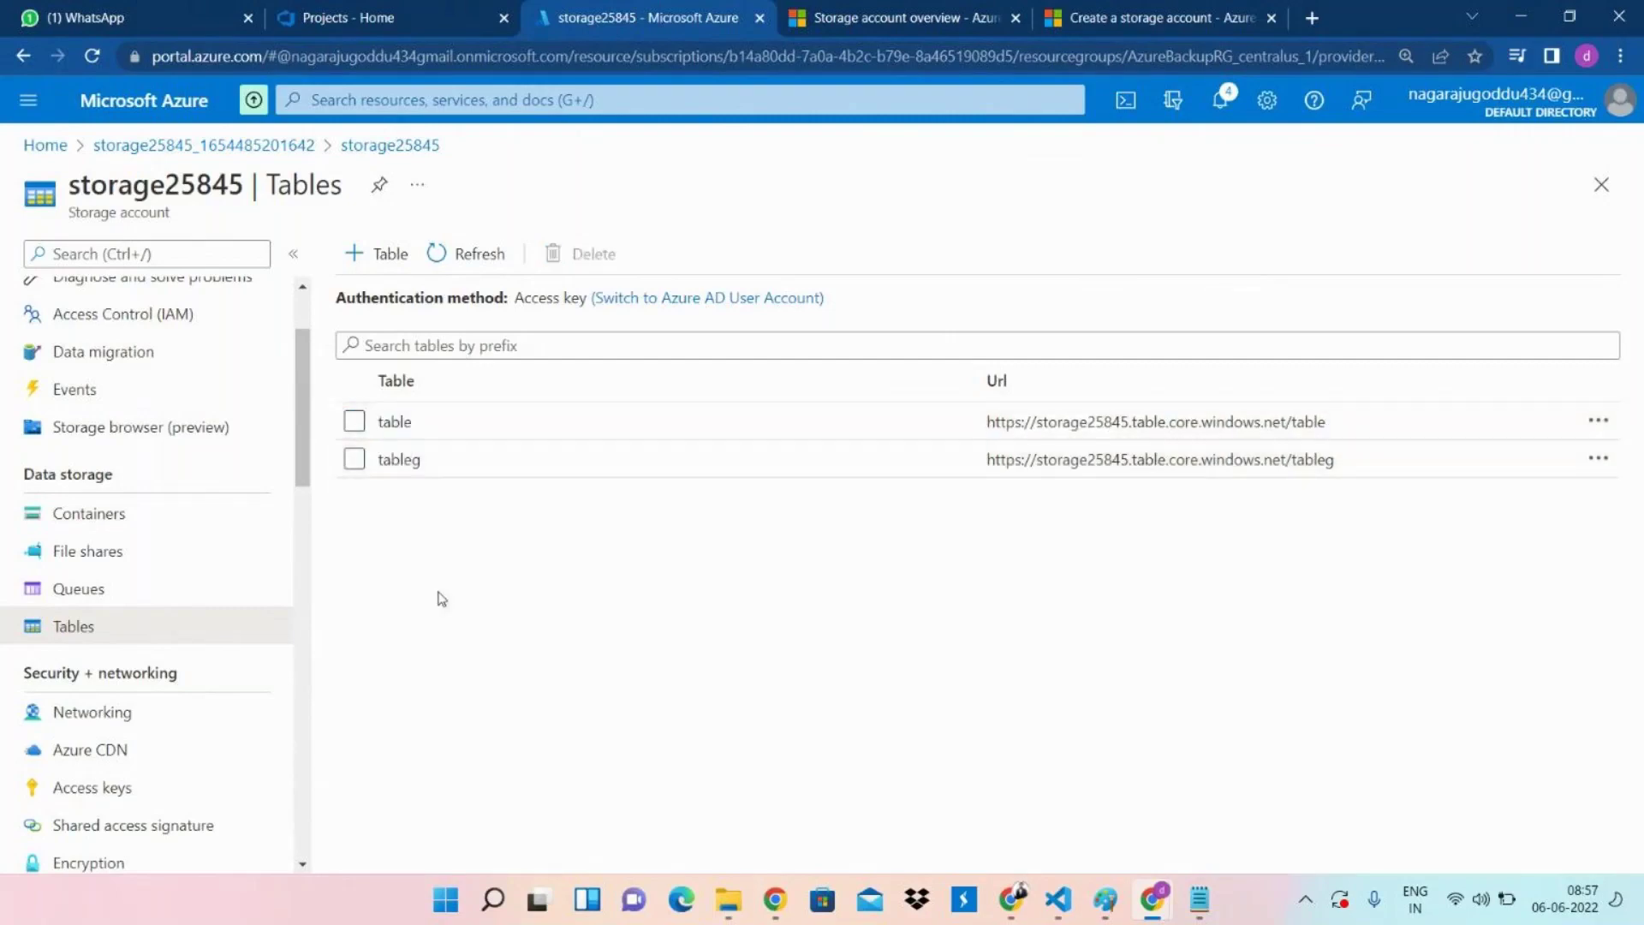
{"action": "mouse_move", "coordinate": [302, 477]}
{"action": "left_mouse_down"}
{"action": "mouse_move", "coordinate": [334, 654]}
{"action": "mouse_move", "coordinate": [325, 494]}
{"action": "left_mouse_up"}
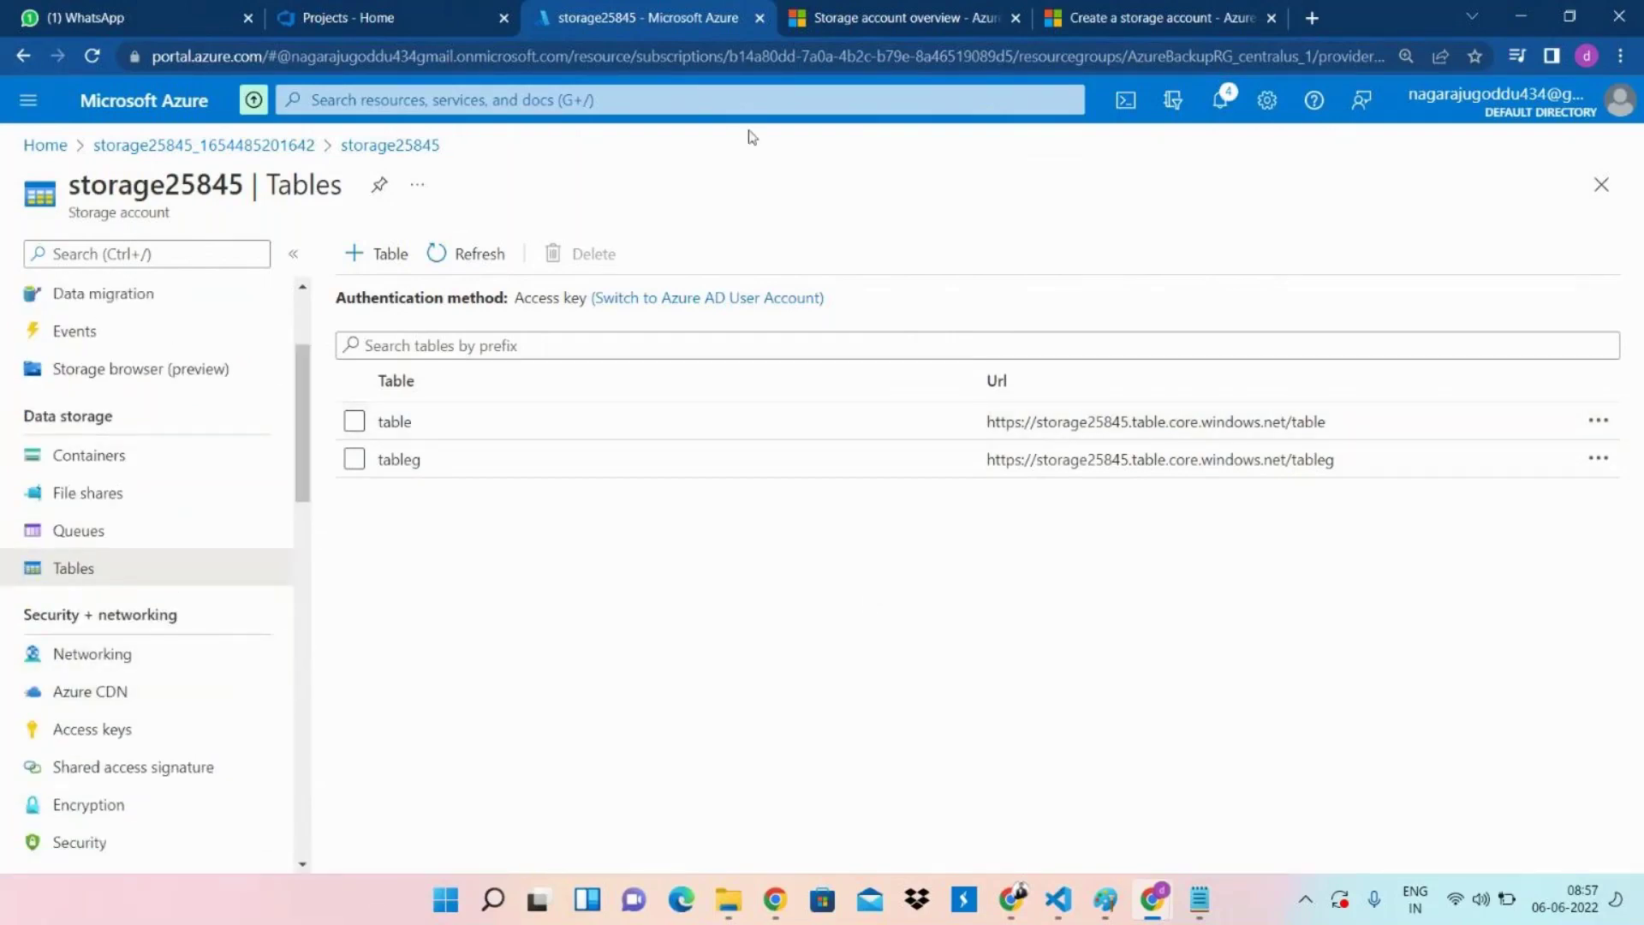
Check the GoTo meeting window and switch to the untitled storage account notes in Notepad.
{"action": "mouse_move", "coordinate": [1153, 899]}
{"action": "left_click", "coordinate": [1196, 816]}
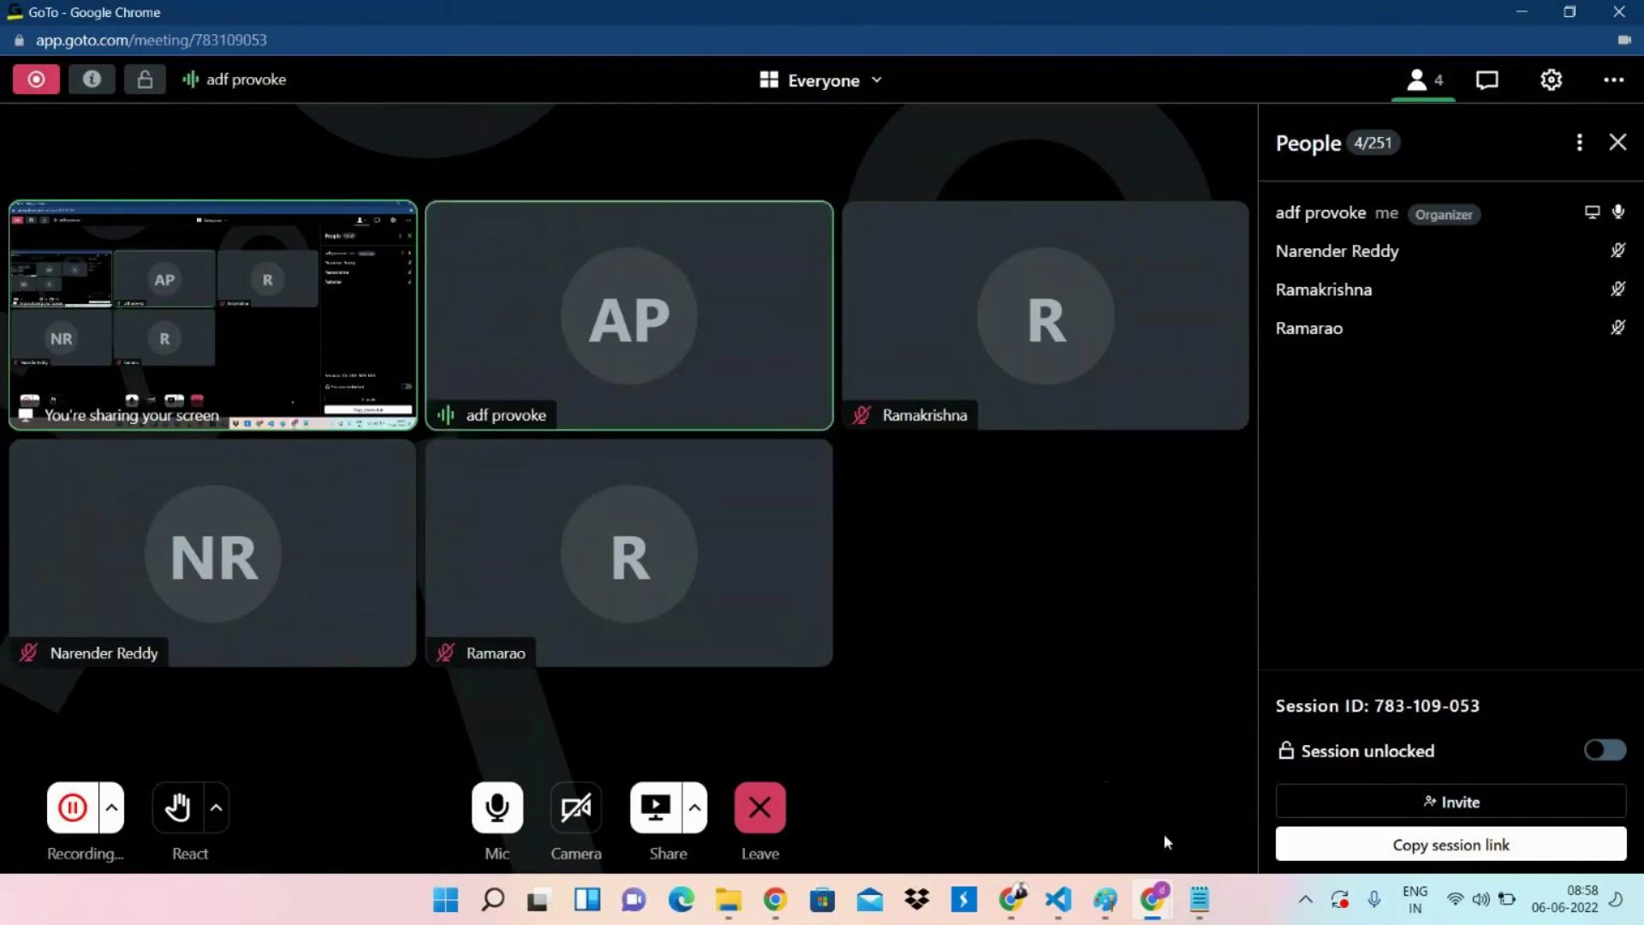
{"action": "mouse_move", "coordinate": [1199, 899]}
{"action": "left_click", "coordinate": [1186, 803]}
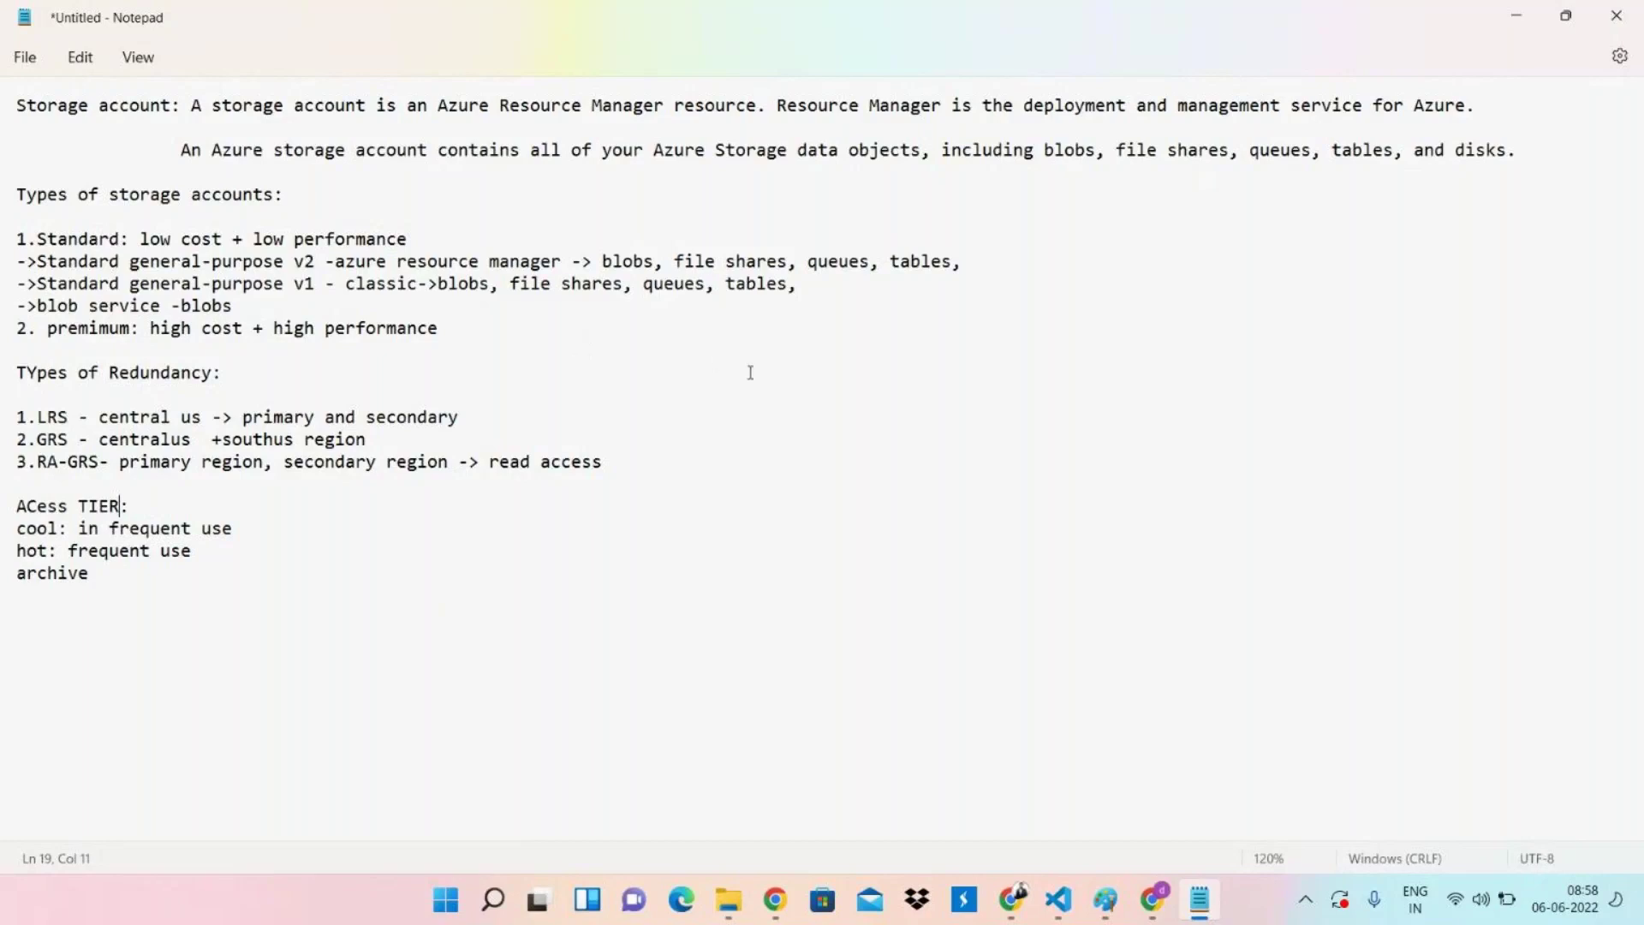
Save the notes as a text document named storage account in the Azure -classes folder and minimize Notepad.
{"action": "left_click", "coordinate": [1161, 218]}
{"action": "key", "text": "ctrl+s"}
{"action": "key", "text": "BackSpace"}
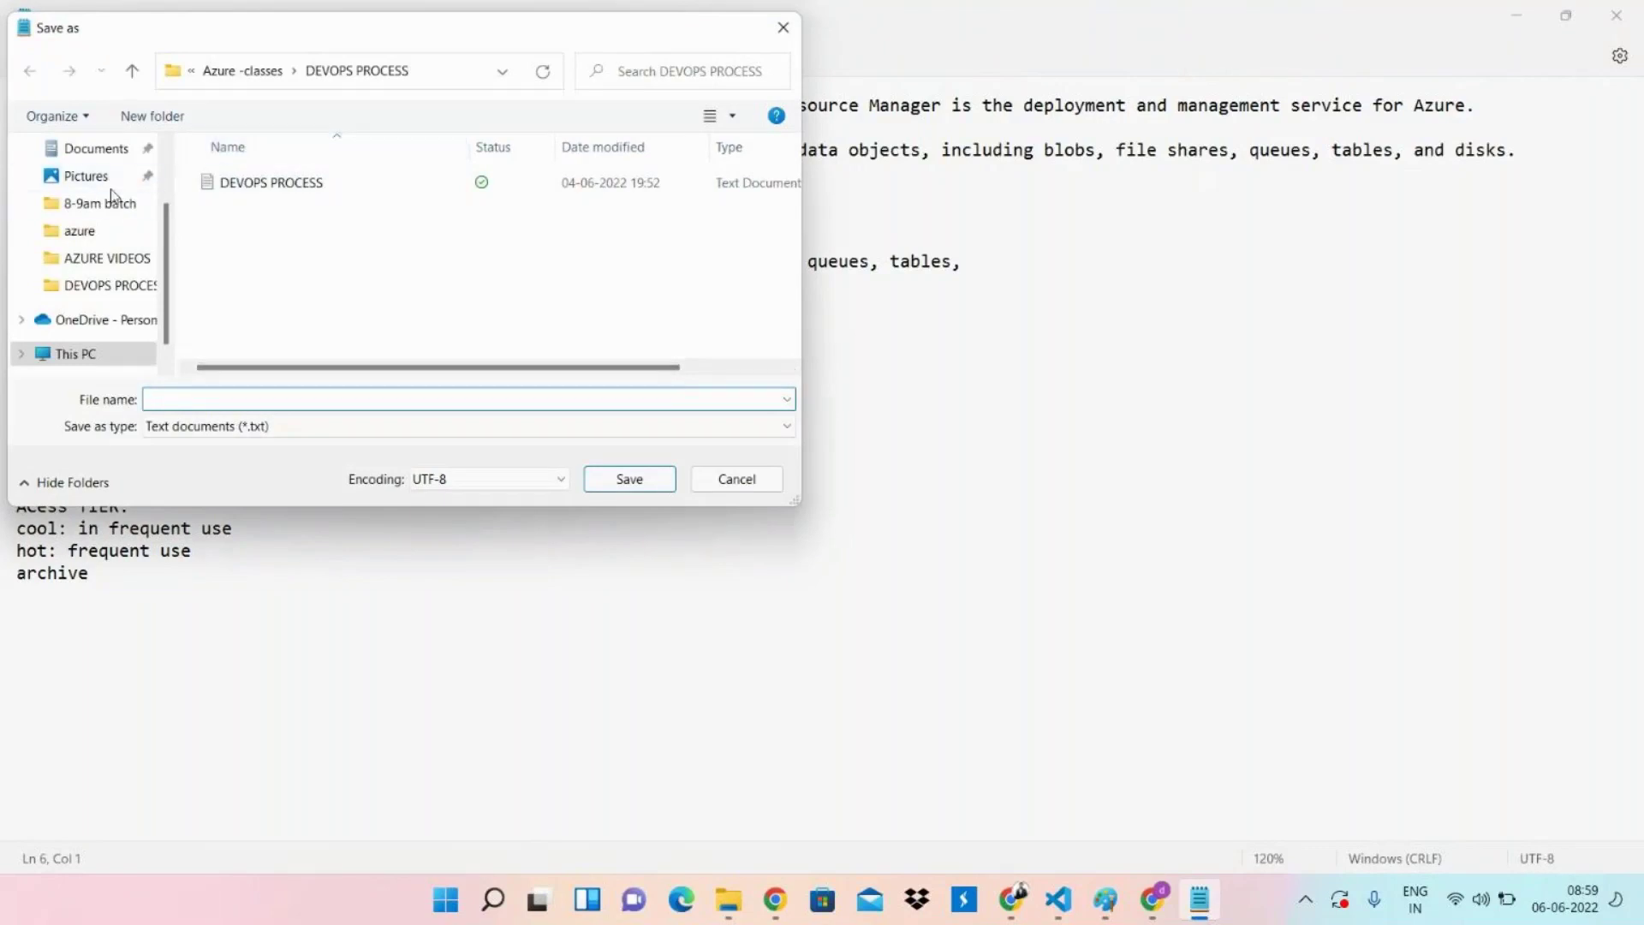
{"action": "left_click", "coordinate": [246, 79]}
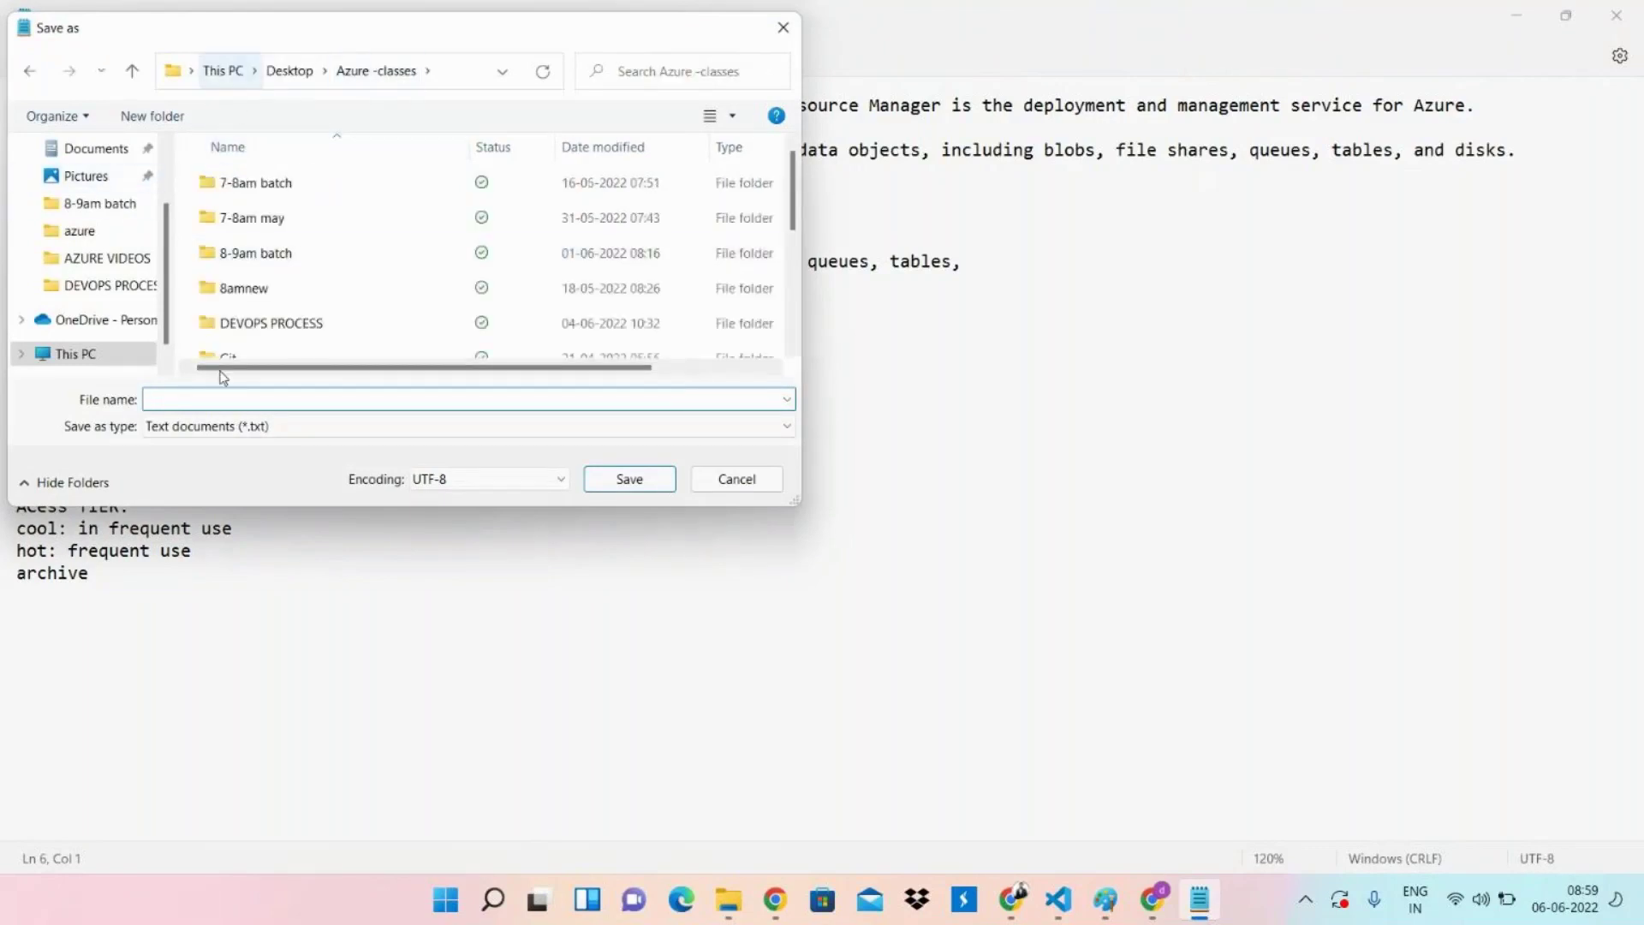
{"action": "type", "text": "sto"}
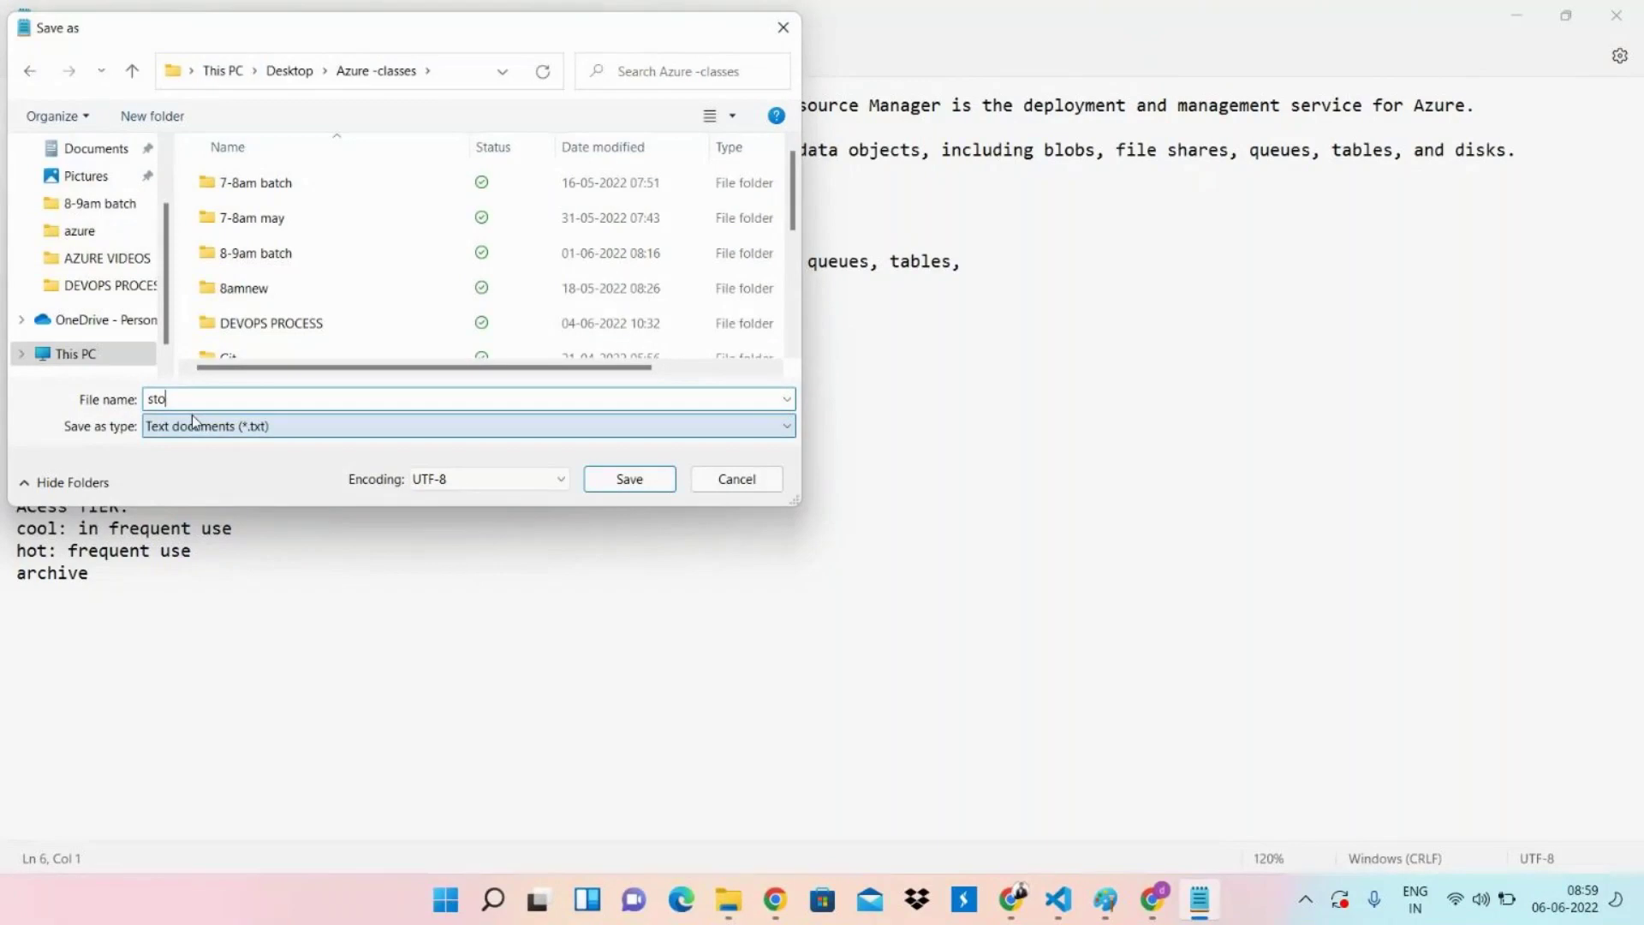
{"action": "type", "text": "rage account"}
{"action": "left_click", "coordinate": [629, 476]}
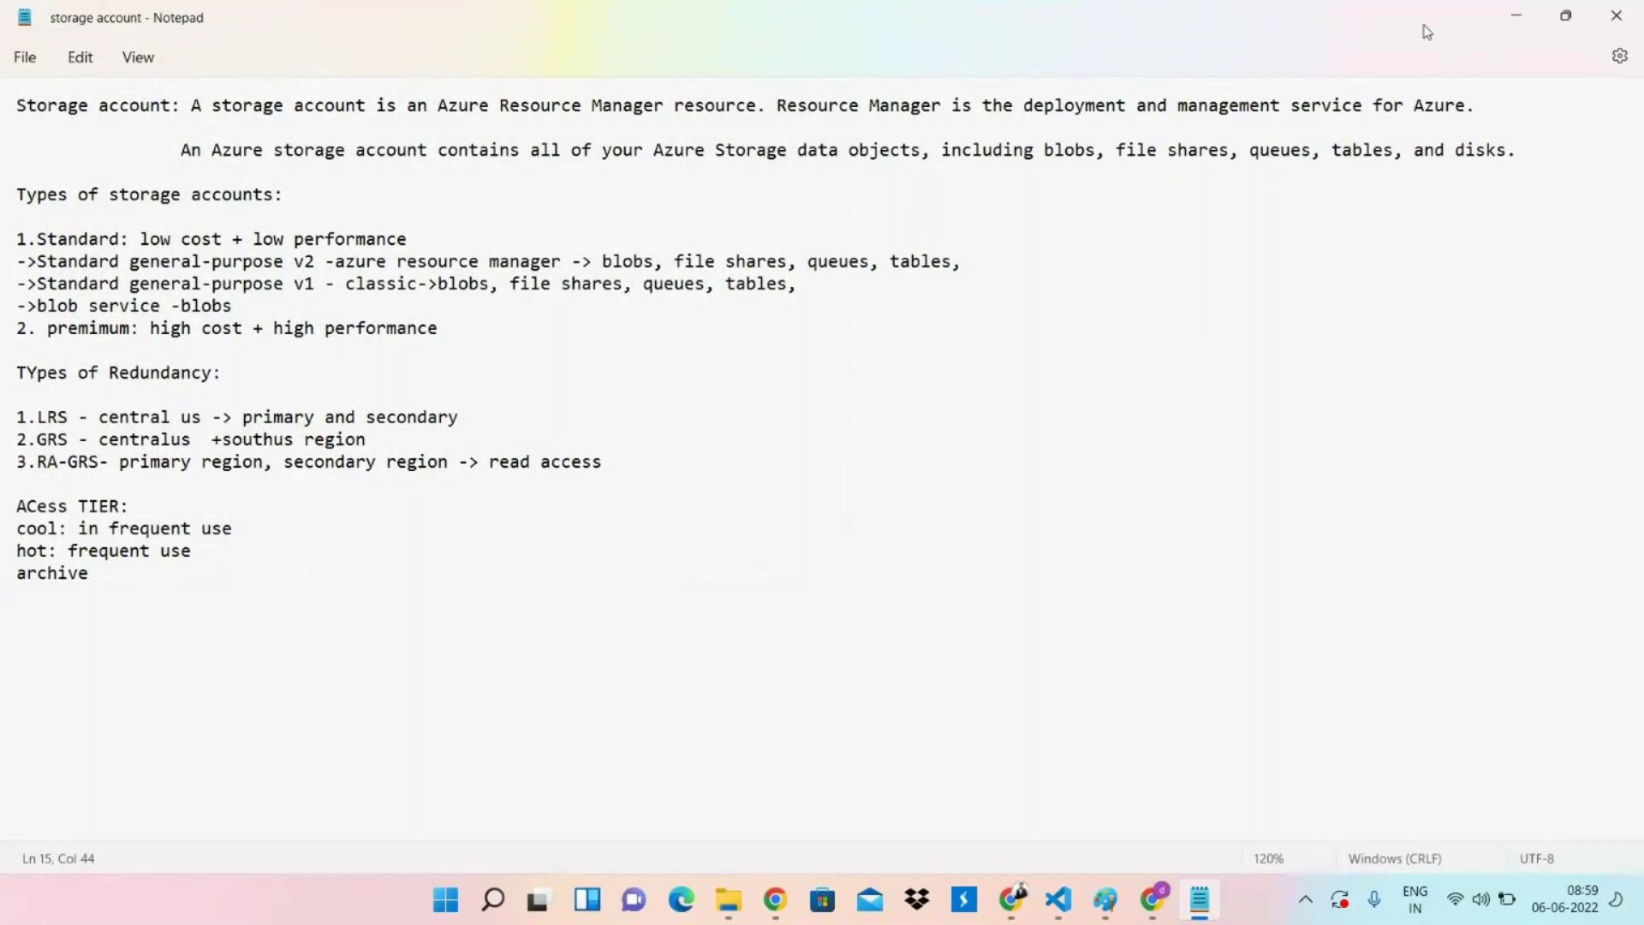
{"action": "left_click", "coordinate": [1515, 15]}
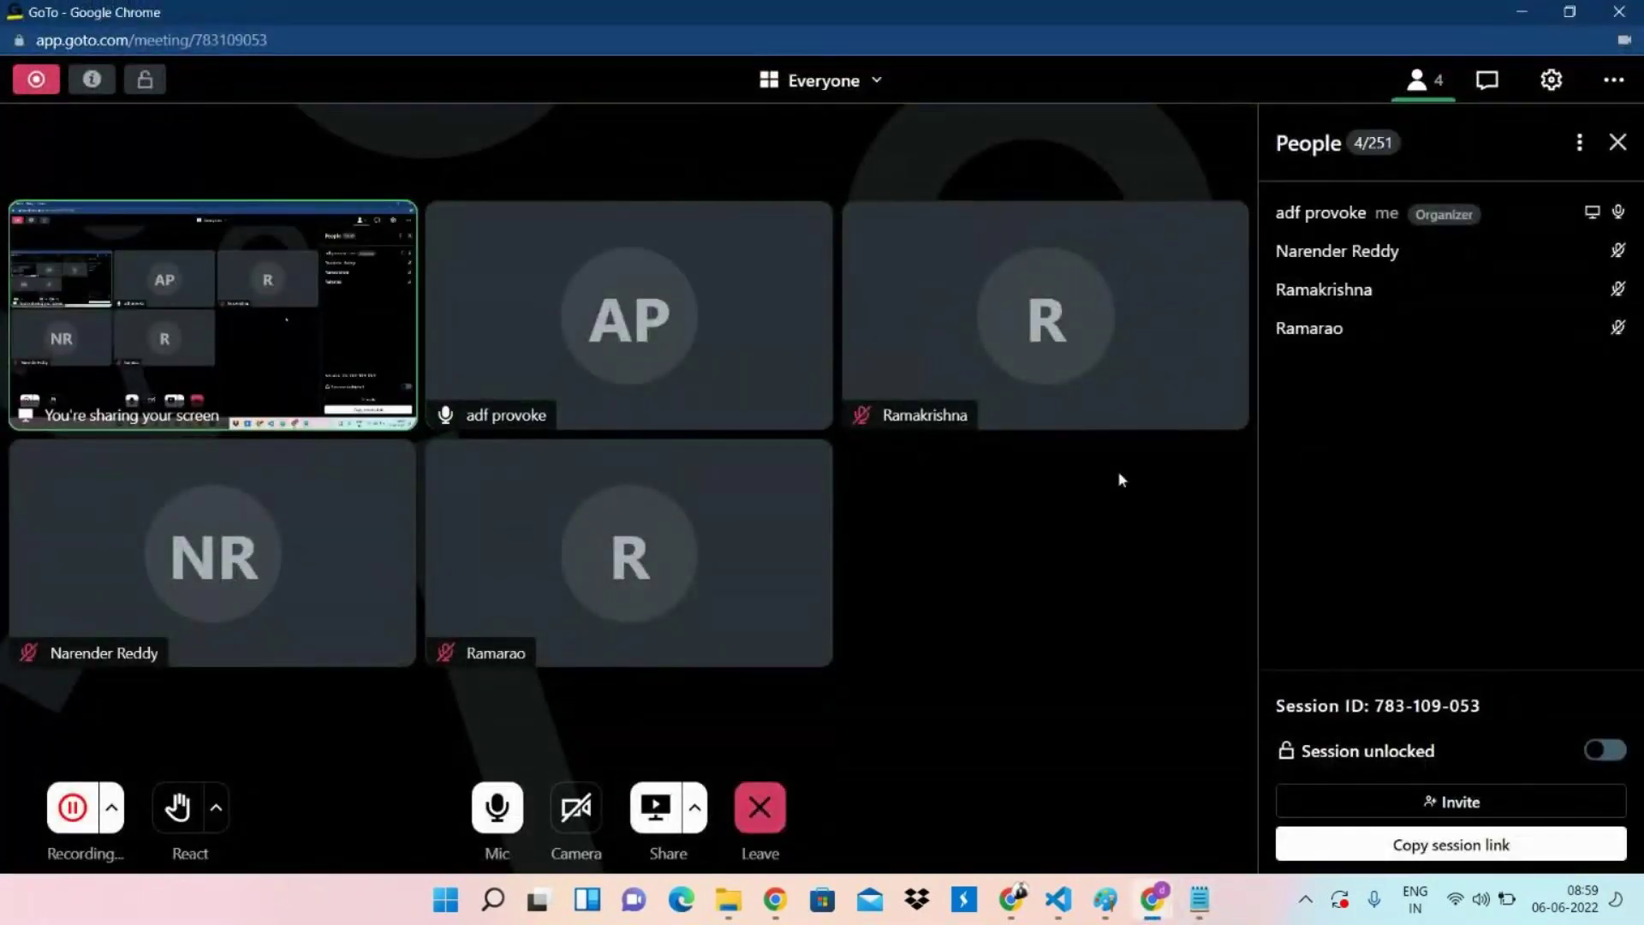